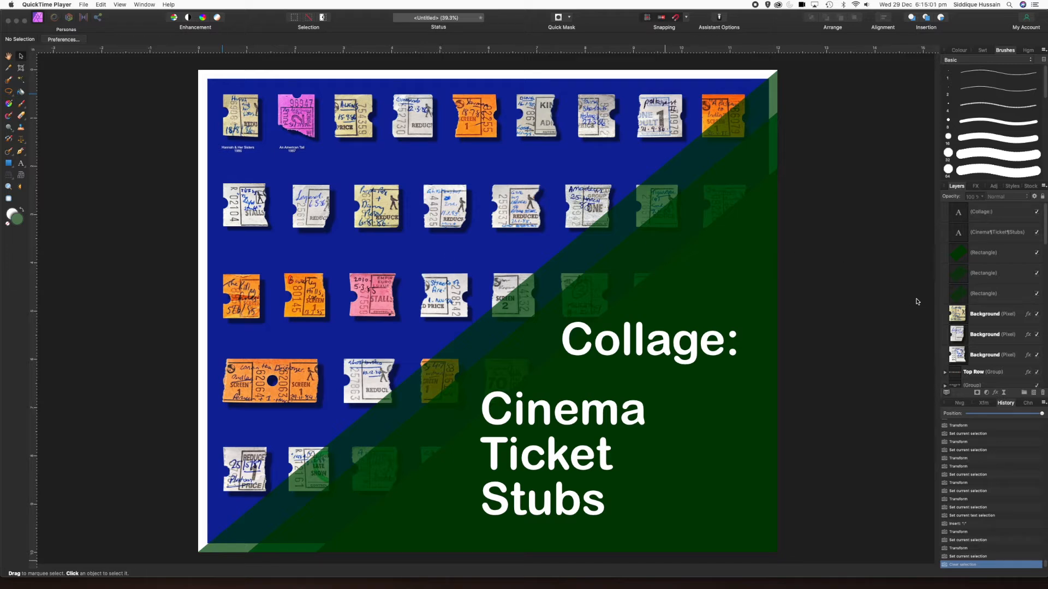
- Look through the layer stack of the finished cinema ticket collage
{"action": "scroll", "coordinate": [1001, 300], "scroll_direction": "down", "scroll_amount": 5}
{"action": "scroll", "coordinate": [1000, 299], "scroll_direction": "down", "scroll_amount": 6}
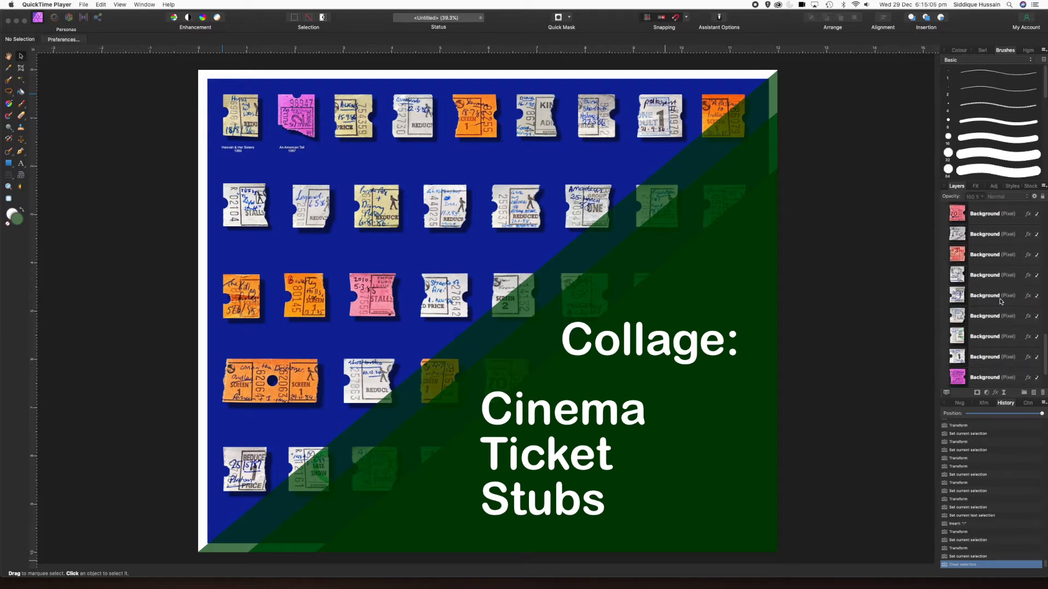
{"action": "scroll", "coordinate": [1000, 303], "scroll_direction": "up", "scroll_amount": 3}
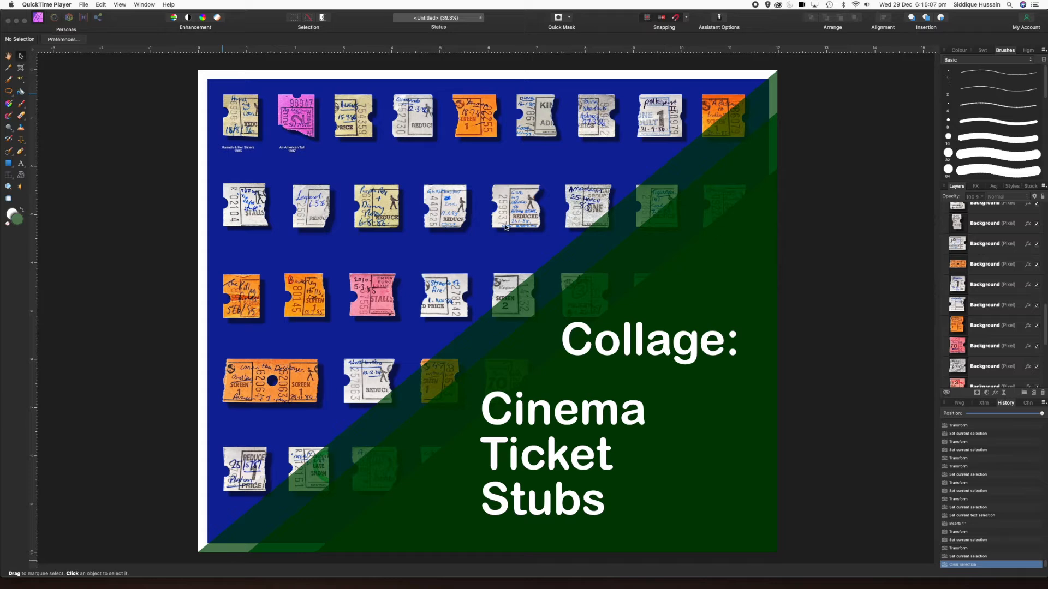
{"action": "scroll", "coordinate": [999, 332], "scroll_direction": "up", "scroll_amount": 3}
{"action": "scroll", "coordinate": [999, 333], "scroll_direction": "up", "scroll_amount": 4}
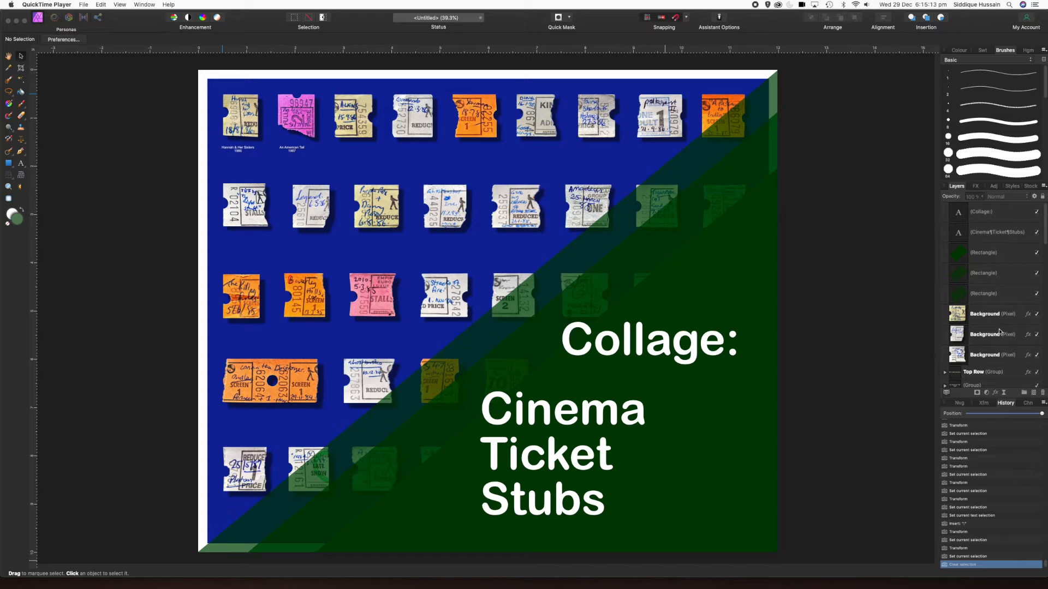
{"action": "scroll", "coordinate": [1001, 330], "scroll_direction": "down", "scroll_amount": 3}
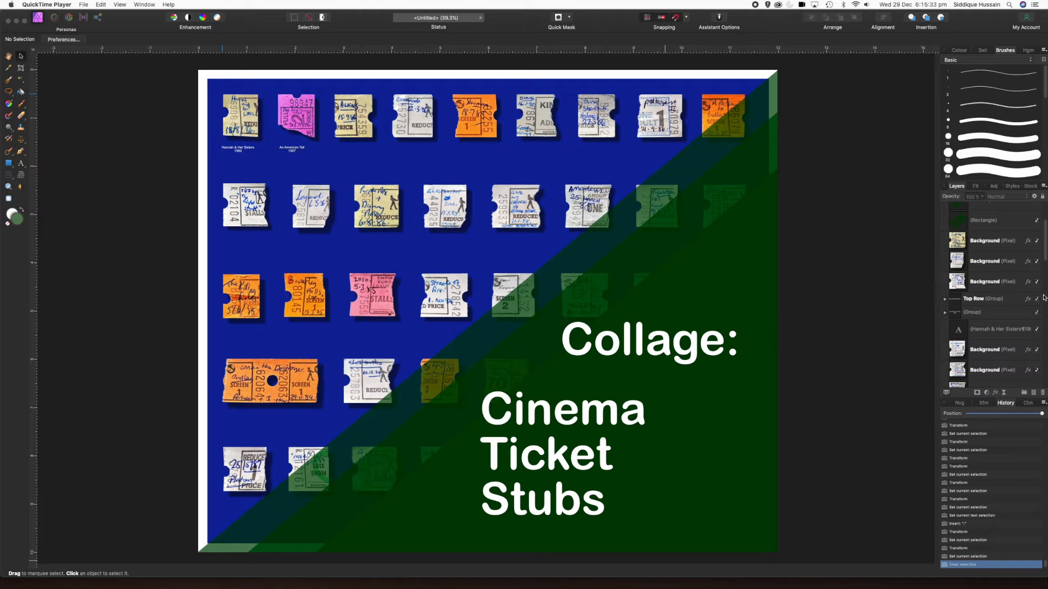
- Rewind the collage's document history all the way back to the blank white canvas
{"action": "left_click_drag", "start_coordinate": [1037, 414], "coordinate": [1003, 415]}
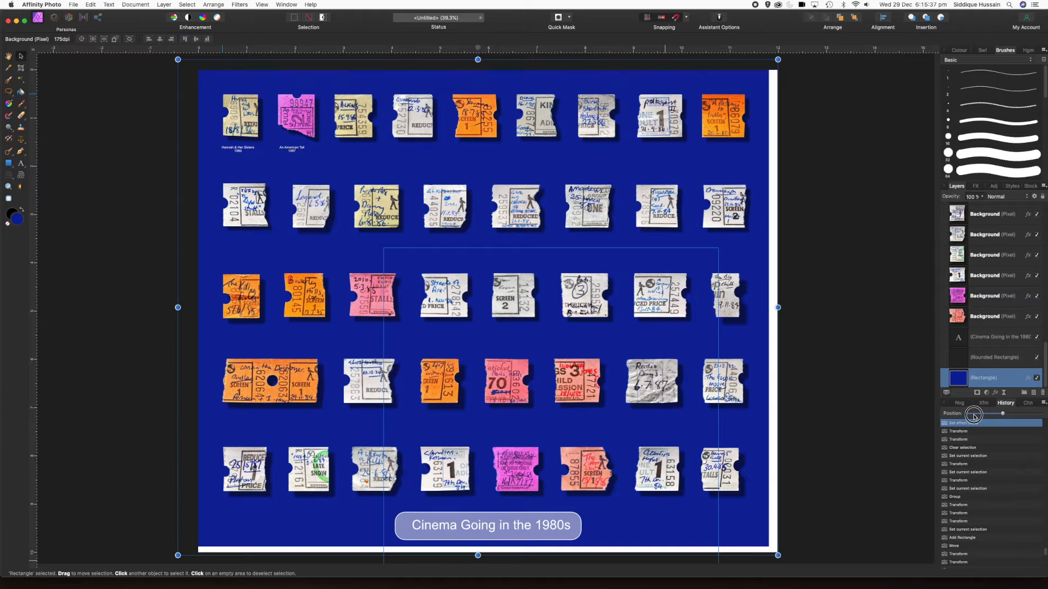
{"action": "left_click_drag", "start_coordinate": [869, 402], "coordinate": [849, 361]}
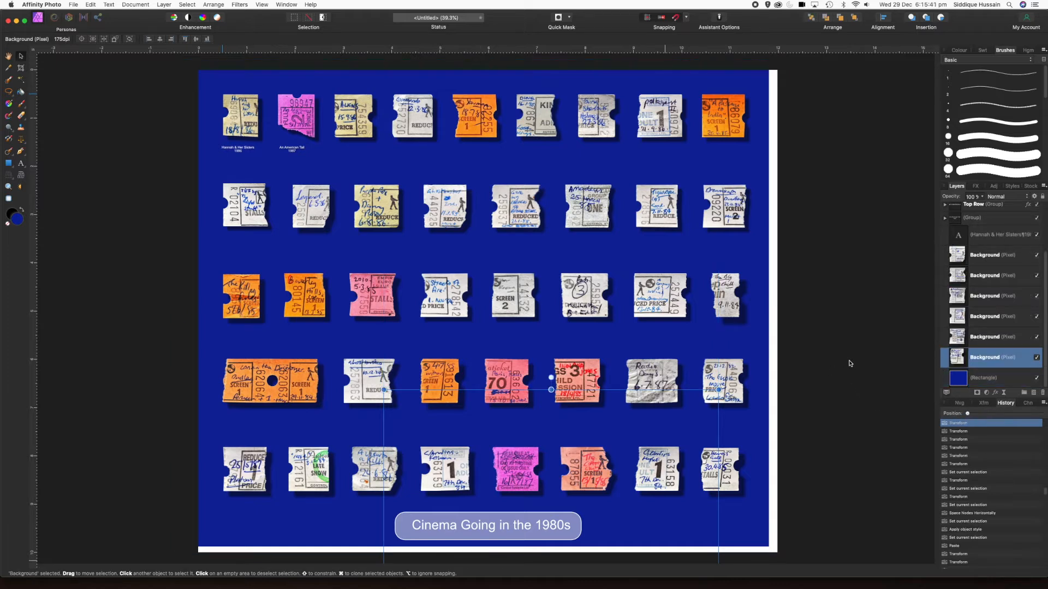
{"action": "key", "text": "super+z"}
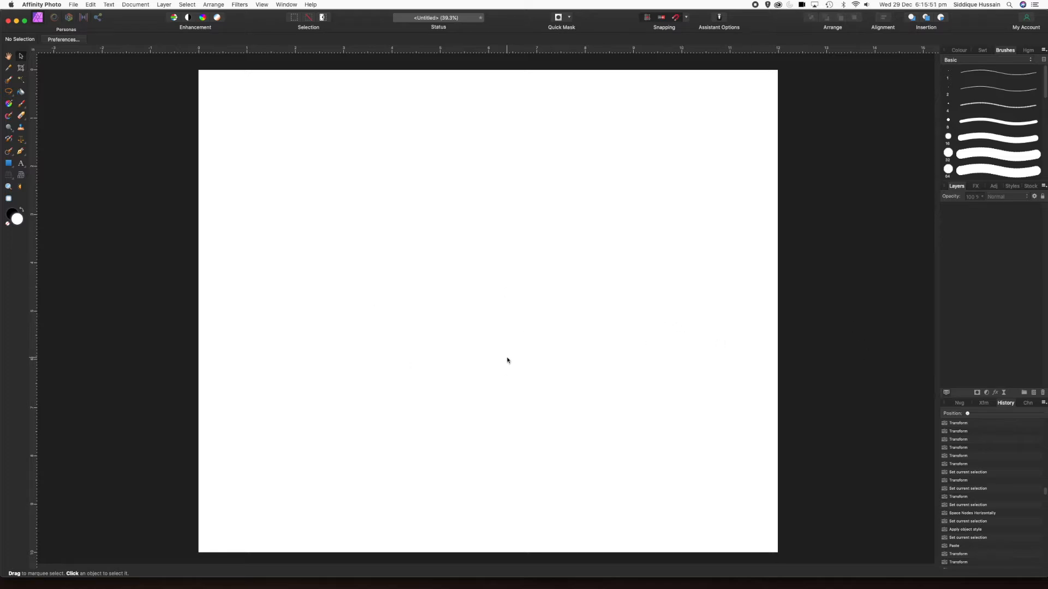
{"action": "left_click", "coordinate": [73, 6]}
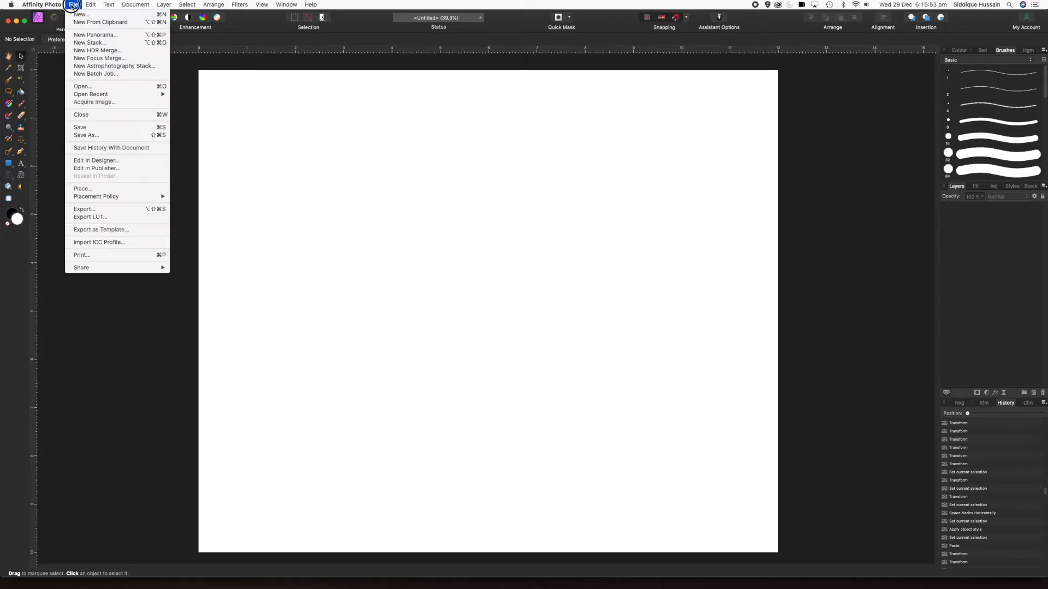
{"action": "left_click", "coordinate": [81, 14]}
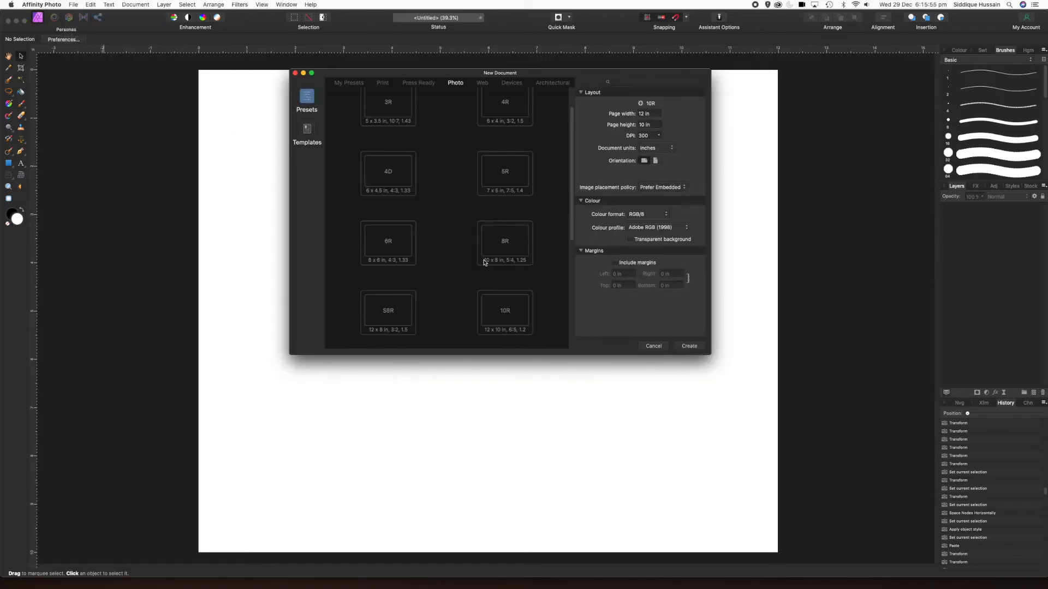
{"action": "scroll", "coordinate": [562, 294], "scroll_direction": "down", "scroll_amount": 5}
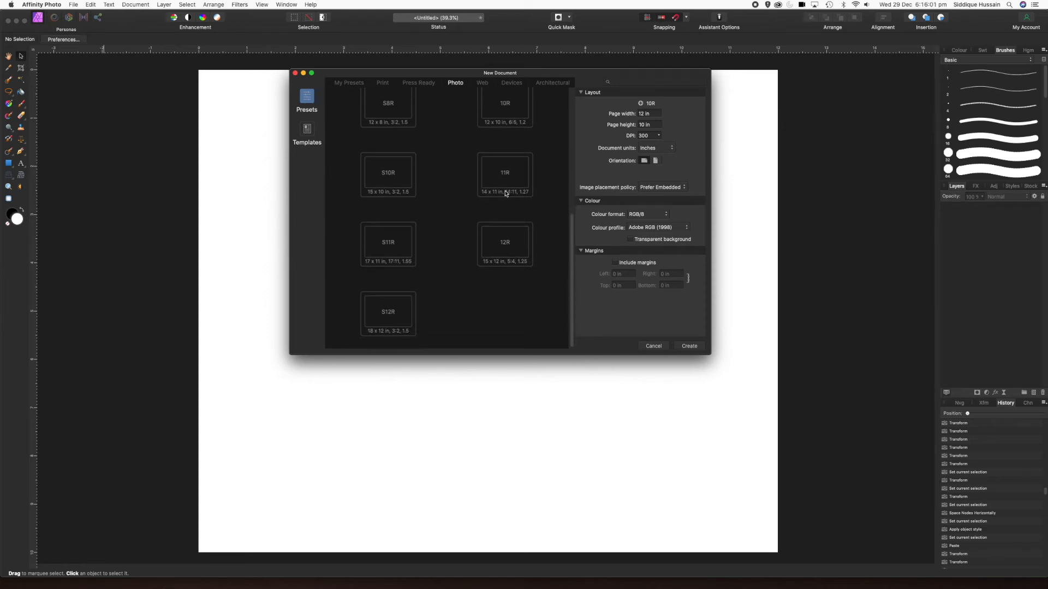
{"action": "scroll", "coordinate": [428, 213], "scroll_direction": "up", "scroll_amount": 1}
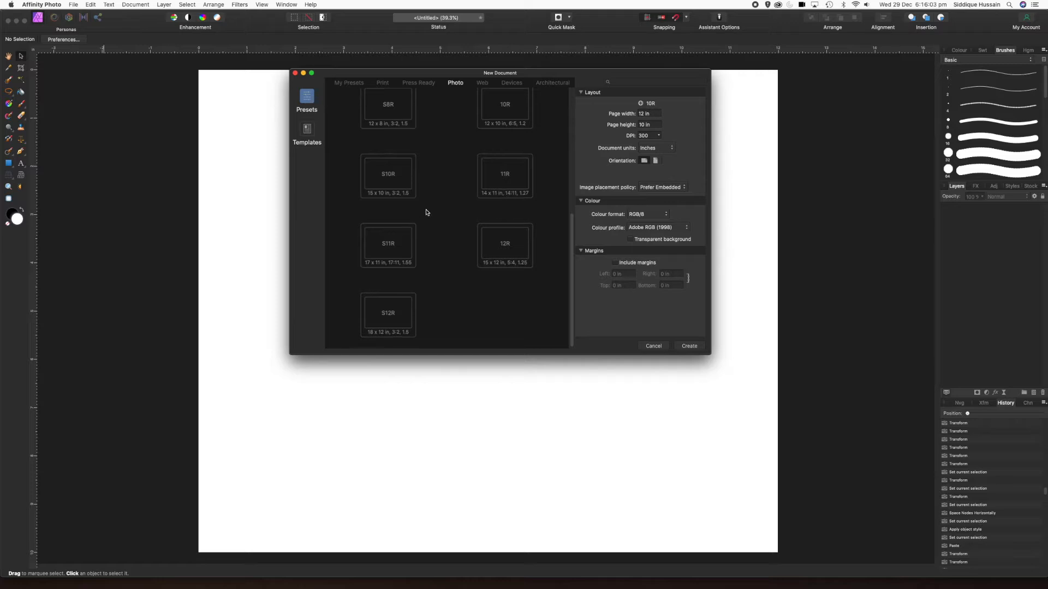
{"action": "scroll", "coordinate": [434, 215], "scroll_direction": "up", "scroll_amount": 3}
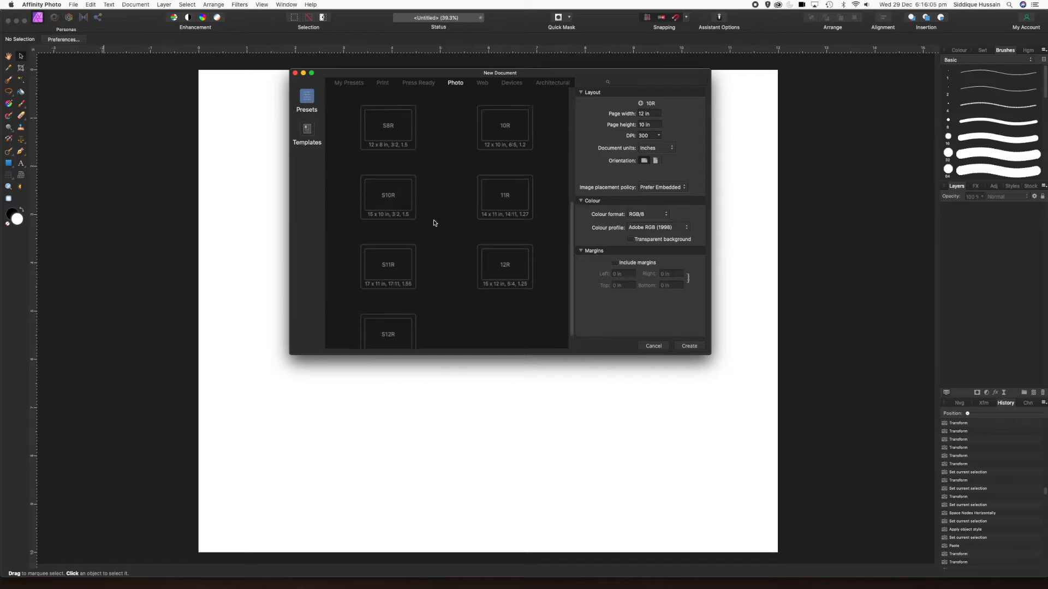
{"action": "scroll", "coordinate": [437, 222], "scroll_direction": "up", "scroll_amount": 5}
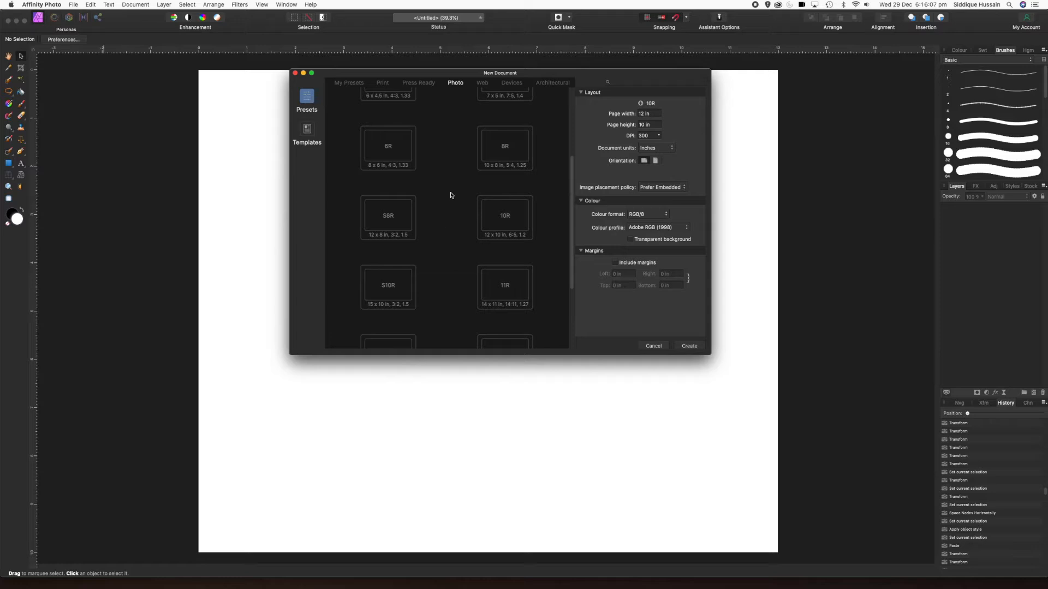
{"action": "left_click", "coordinate": [506, 152]}
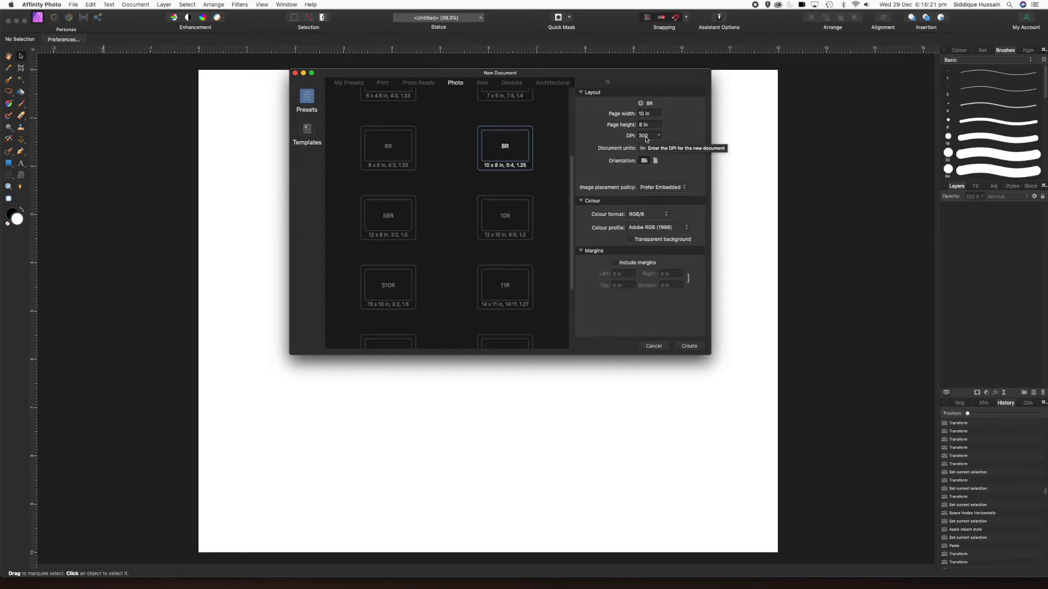
{"action": "left_click_drag", "start_coordinate": [604, 77], "coordinate": [587, 82]}
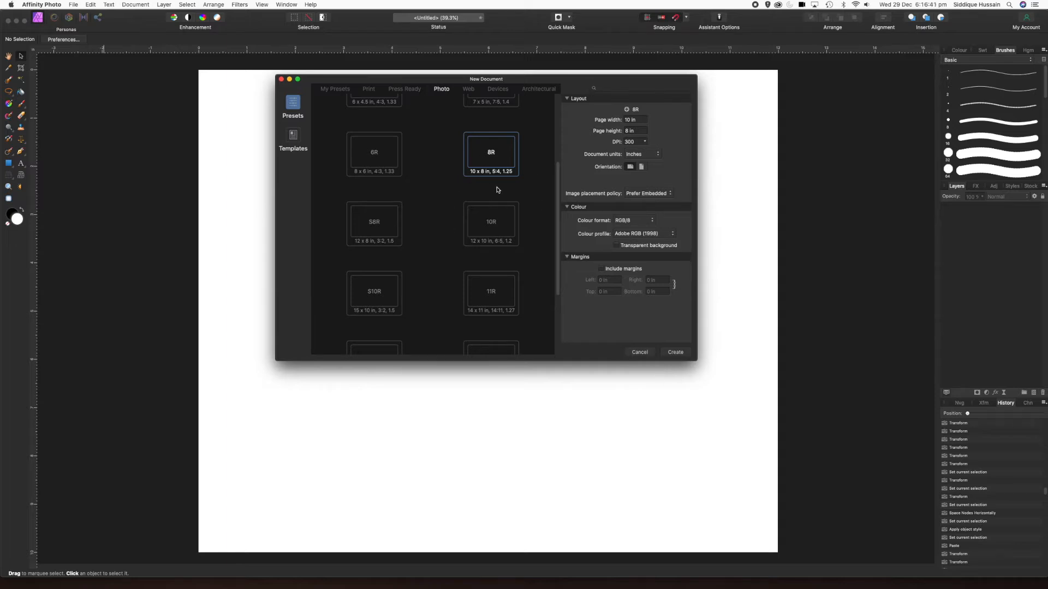
{"action": "left_click", "coordinate": [640, 352]}
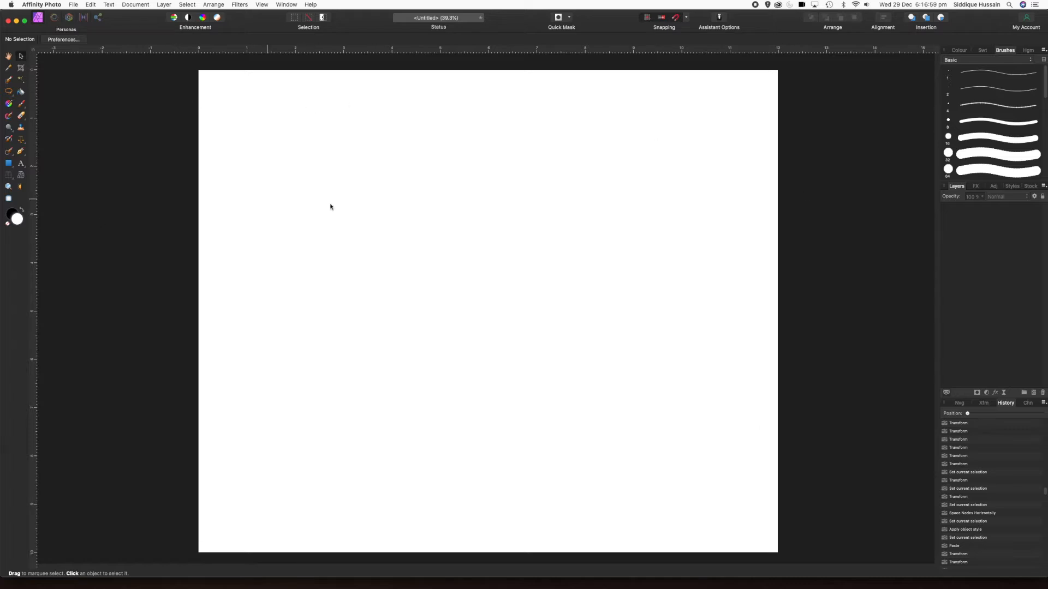
- Draw a rectangle covering the entire 12 x 10 in canvas, aligning its corners with the page edges
{"action": "left_click", "coordinate": [11, 167]}
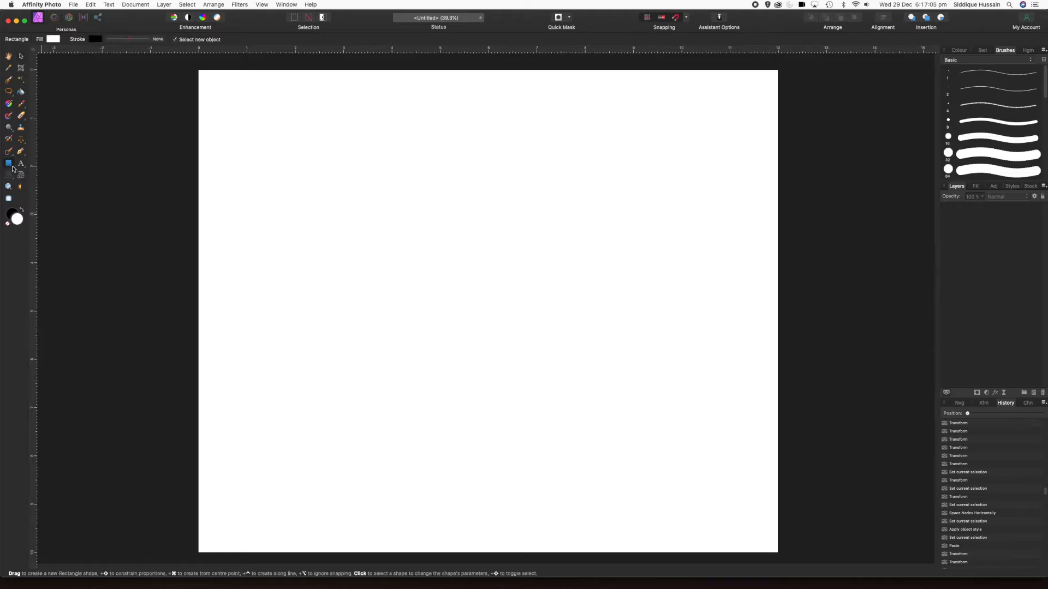
{"action": "left_click_drag", "start_coordinate": [192, 66], "coordinate": [778, 552]}
{"action": "left_click_drag", "start_coordinate": [192, 65], "coordinate": [198, 69]}
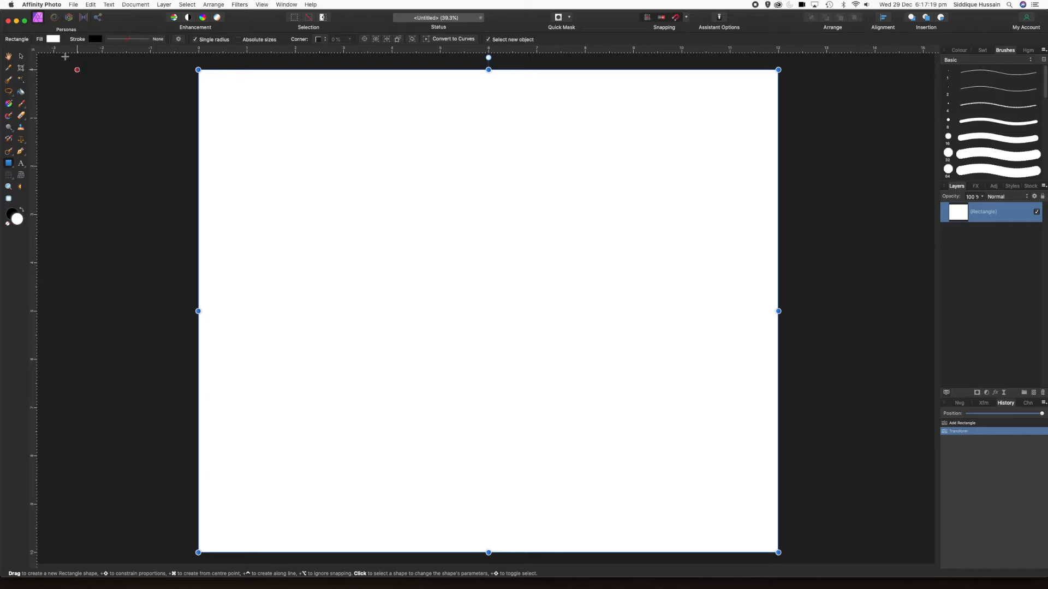
- Set the background rectangle's fill to dark blue with hue 238, saturation 100 and lightness 22
{"action": "left_click", "coordinate": [53, 39]}
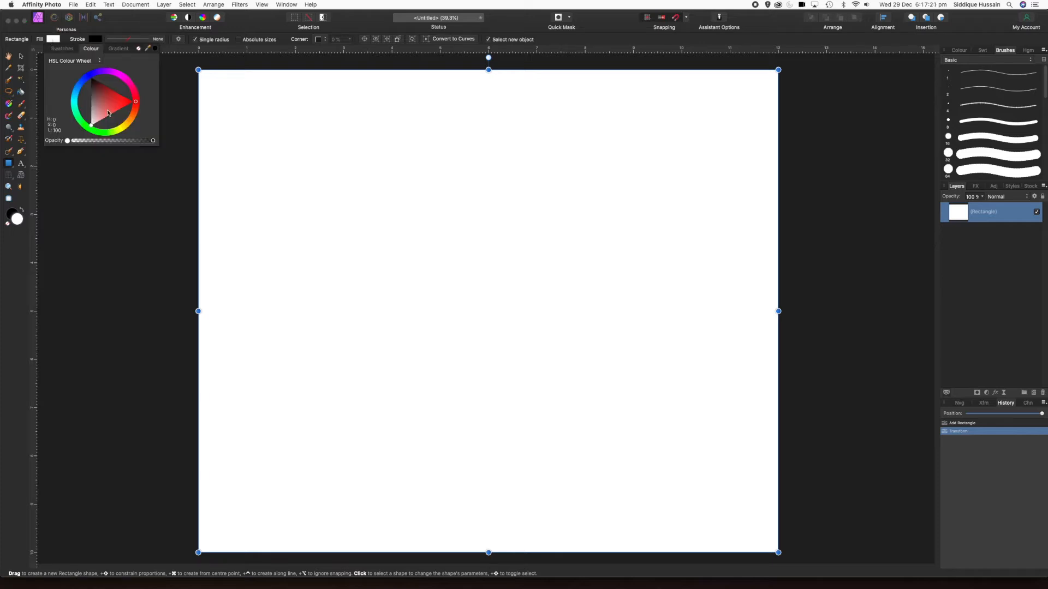
{"action": "left_click_drag", "start_coordinate": [90, 126], "coordinate": [91, 101]}
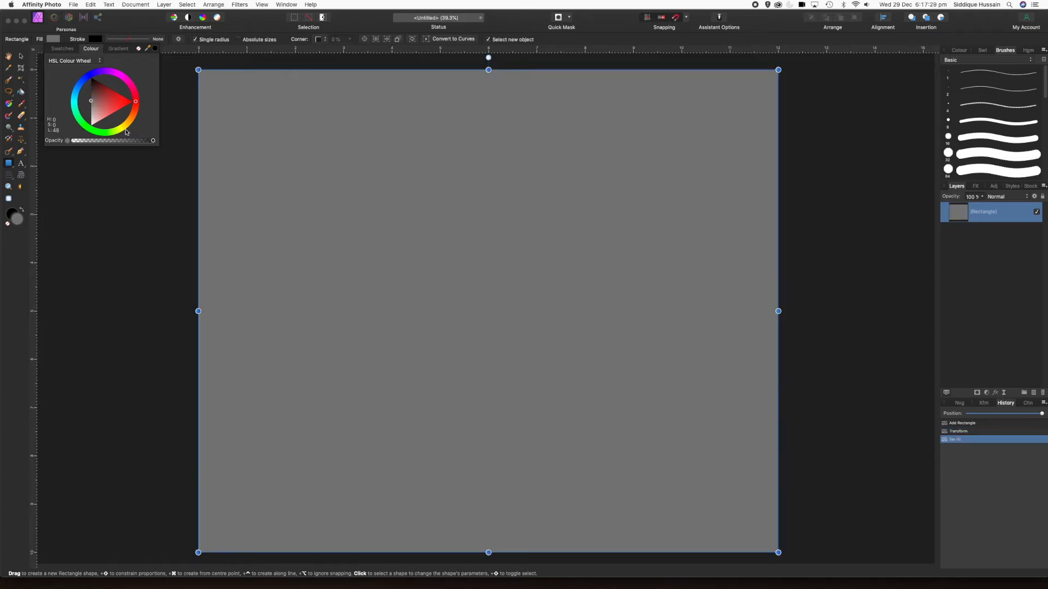
{"action": "left_click_drag", "start_coordinate": [137, 104], "coordinate": [89, 80]}
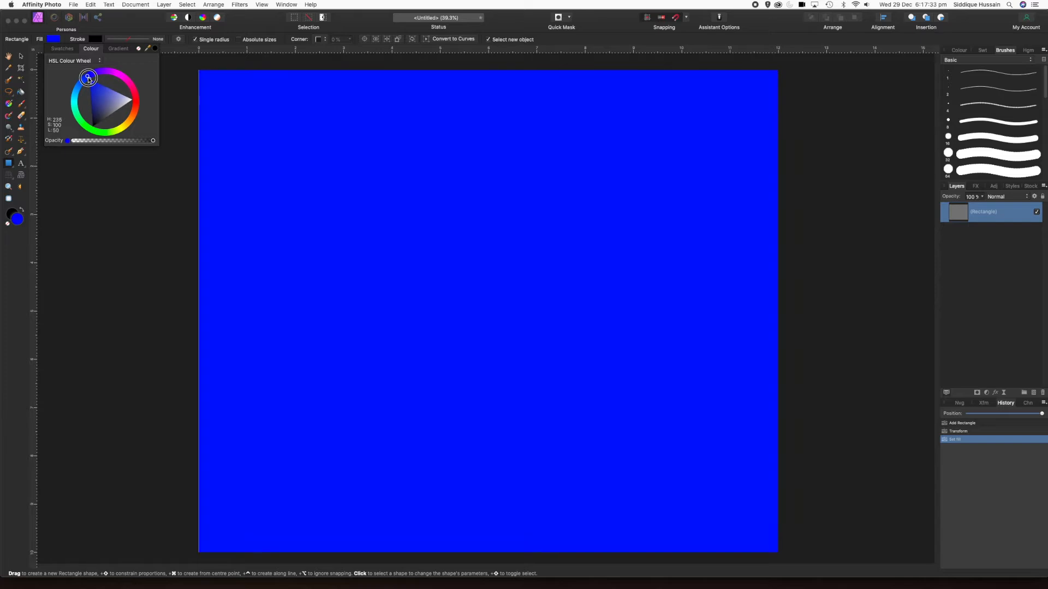
{"action": "left_click_drag", "start_coordinate": [91, 86], "coordinate": [87, 110]}
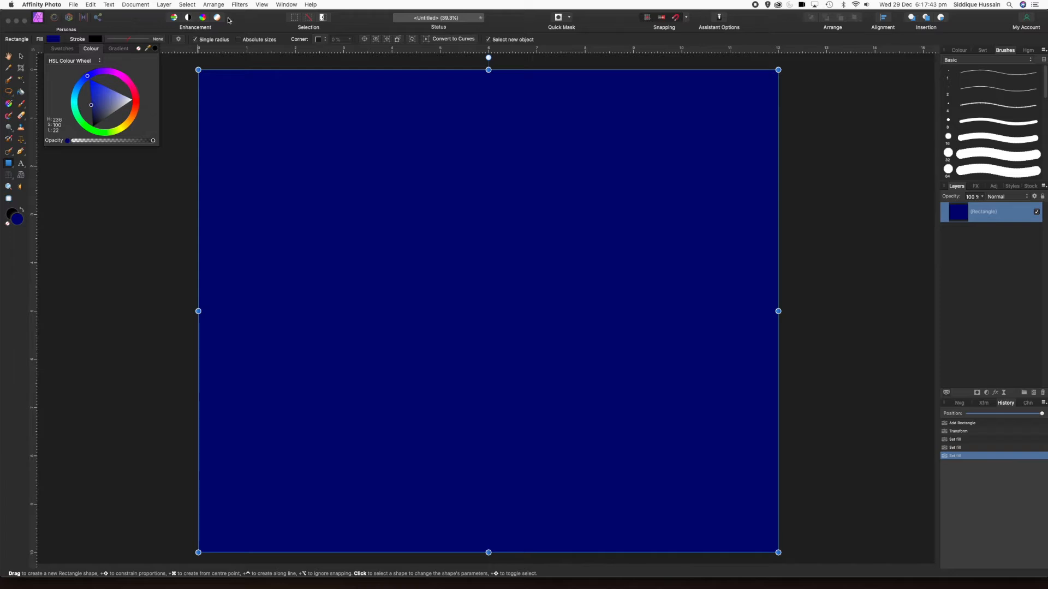
{"action": "left_click", "coordinate": [246, 24]}
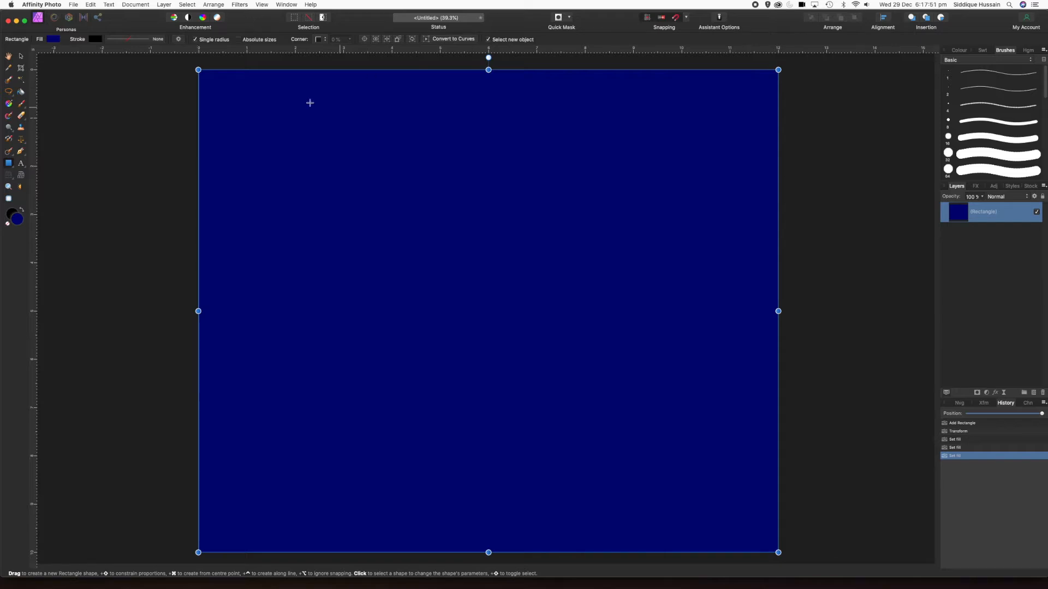
- Open all the Office Lens JPEG images from the Photos folder as separate documents
{"action": "left_click", "coordinate": [73, 4]}
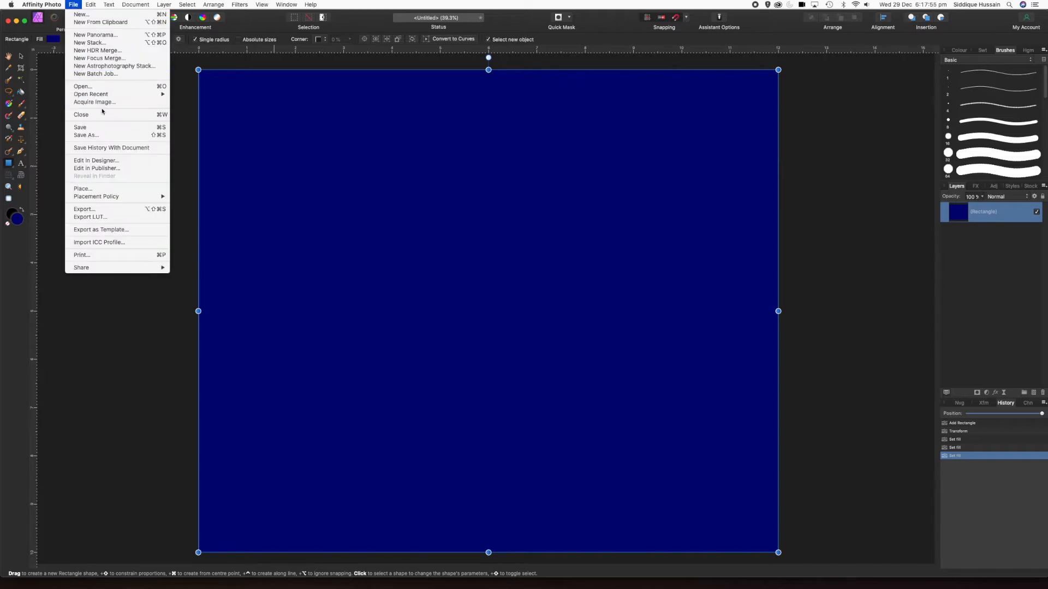
{"action": "left_click", "coordinate": [427, 196]}
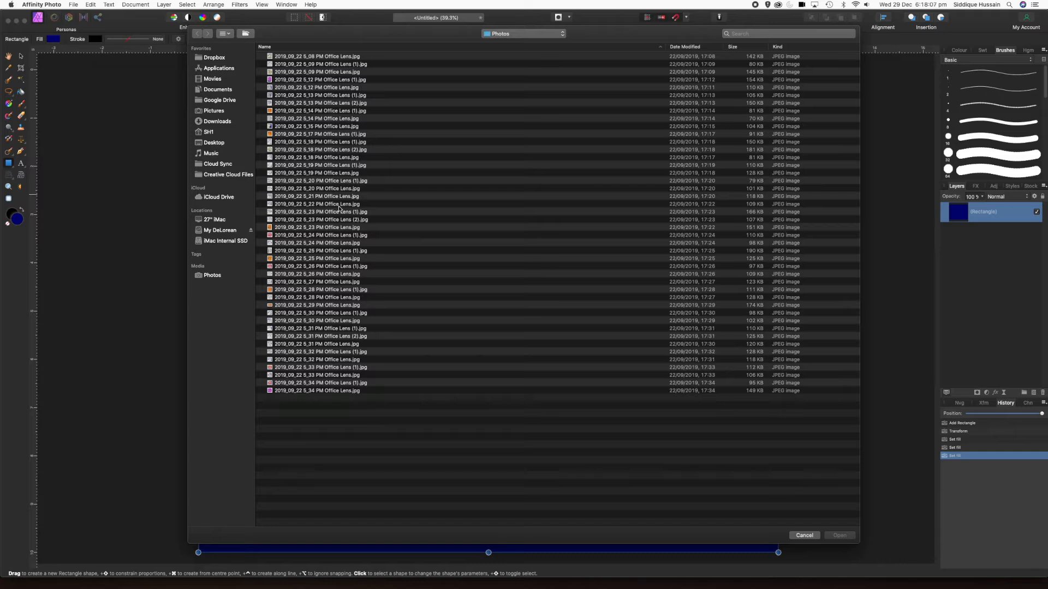
{"action": "left_click", "coordinate": [314, 58]}
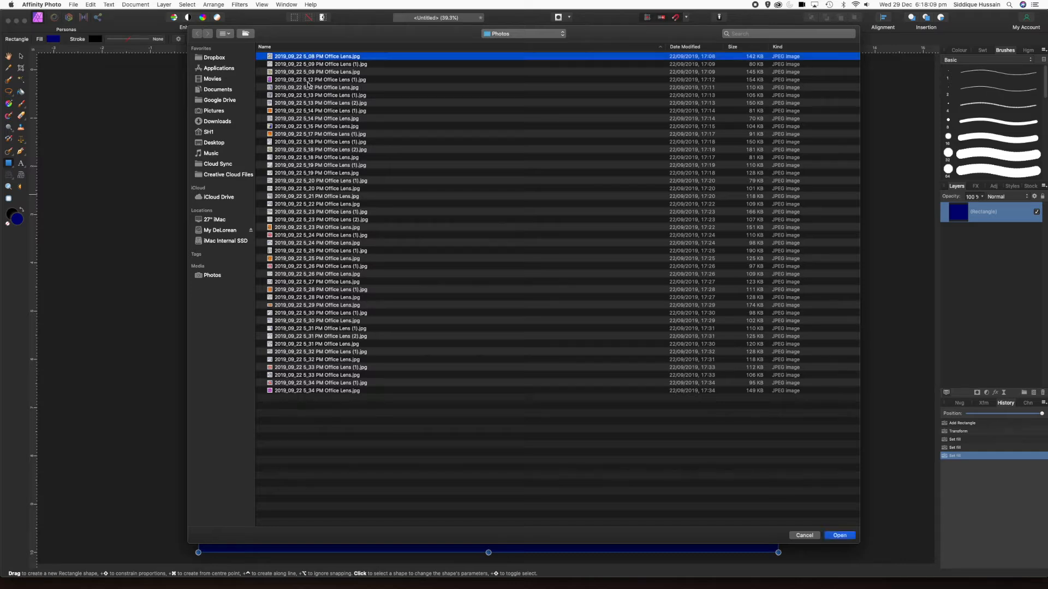
{"action": "left_click", "coordinate": [323, 391], "text": "shift"}
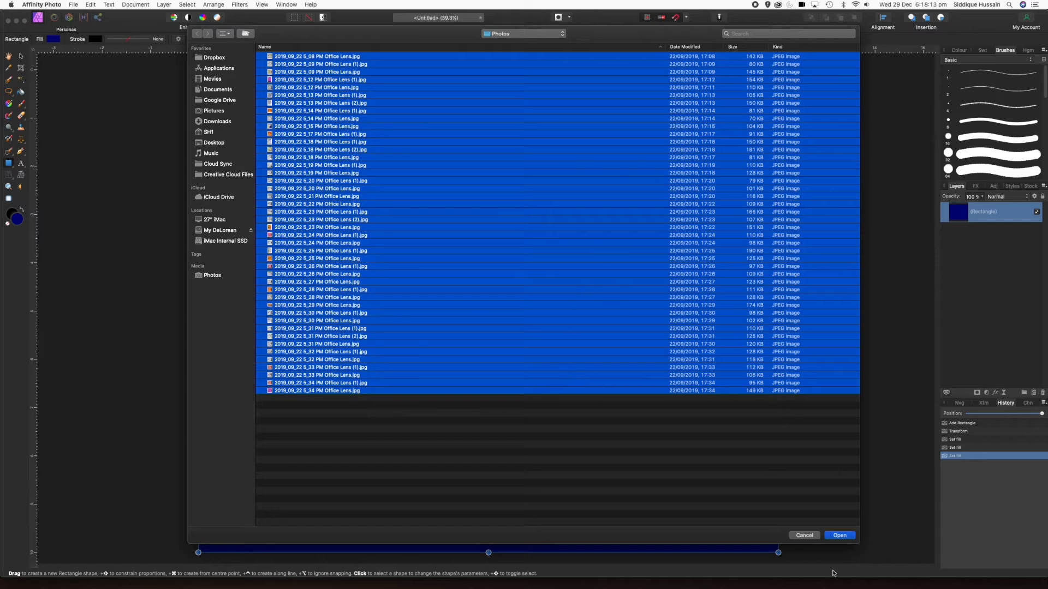
{"action": "left_click", "coordinate": [838, 536]}
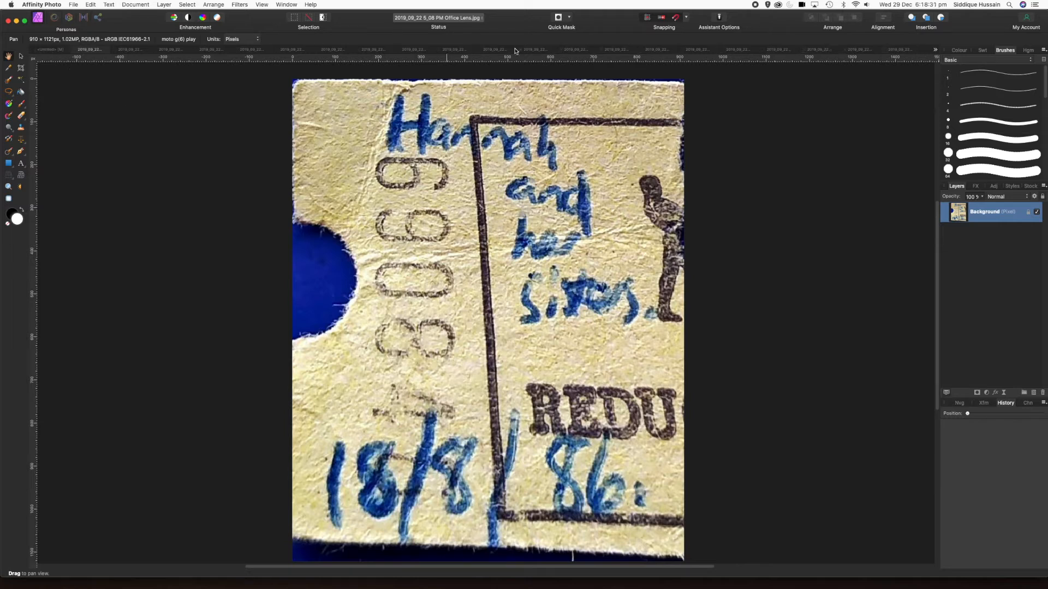
- Look through the opened ticket stub scans, checking how each was cropped and which parts of the tickets are included
{"action": "left_click", "coordinate": [368, 50]}
{"action": "left_click", "coordinate": [330, 50]}
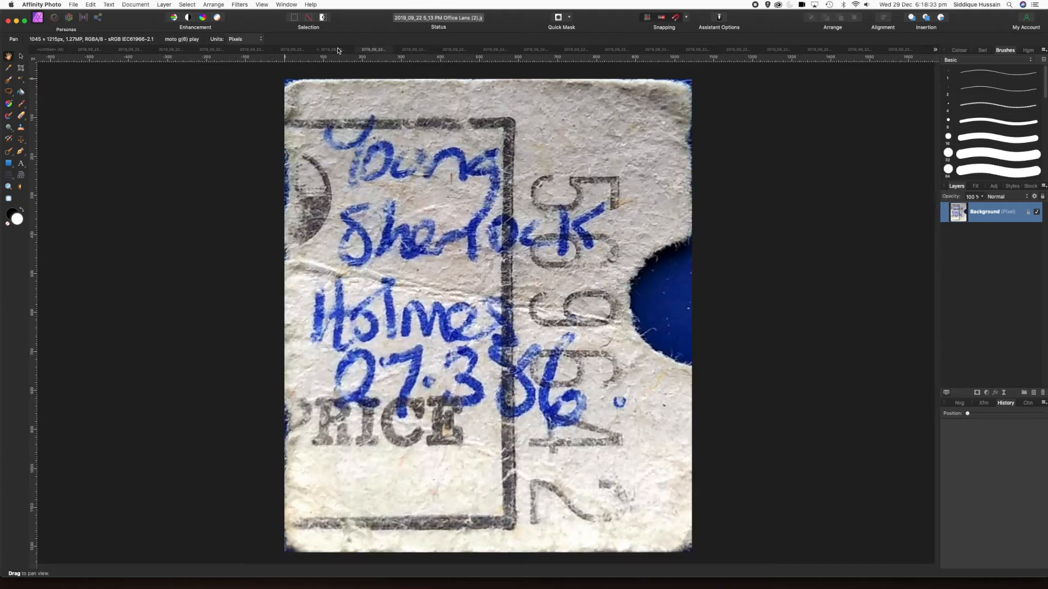
{"action": "left_click", "coordinate": [292, 50]}
{"action": "left_click", "coordinate": [332, 50]}
{"action": "left_click", "coordinate": [373, 49]}
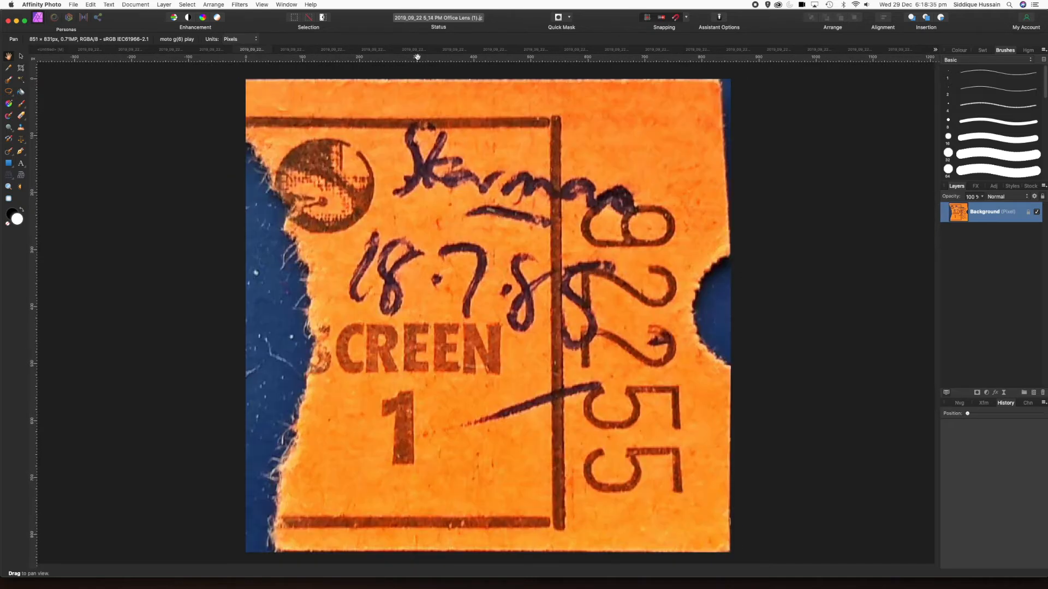
{"action": "left_click", "coordinate": [413, 50]}
{"action": "left_click", "coordinate": [454, 50]}
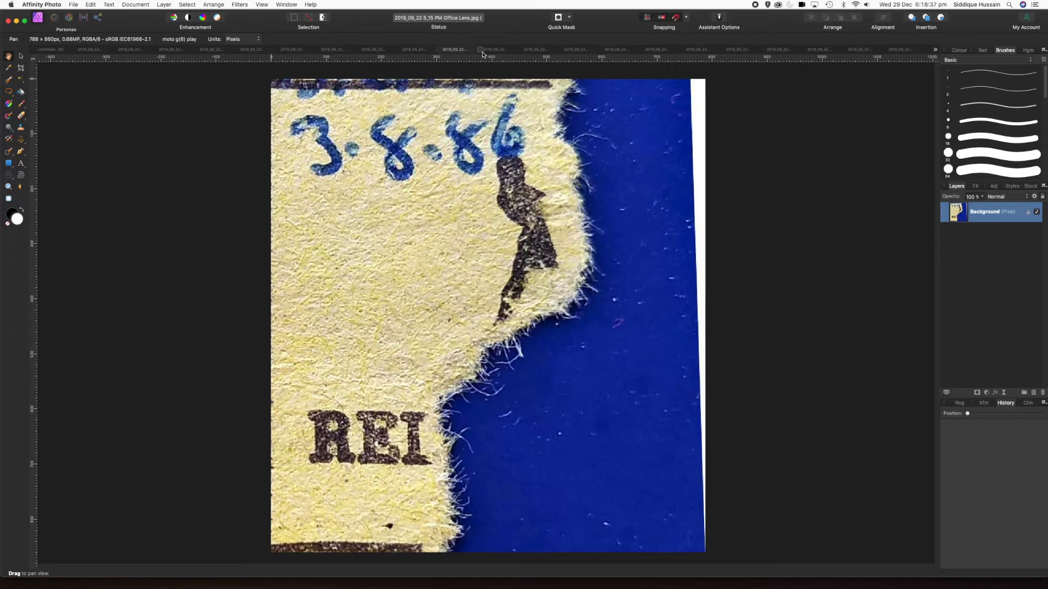
{"action": "left_click", "coordinate": [494, 49]}
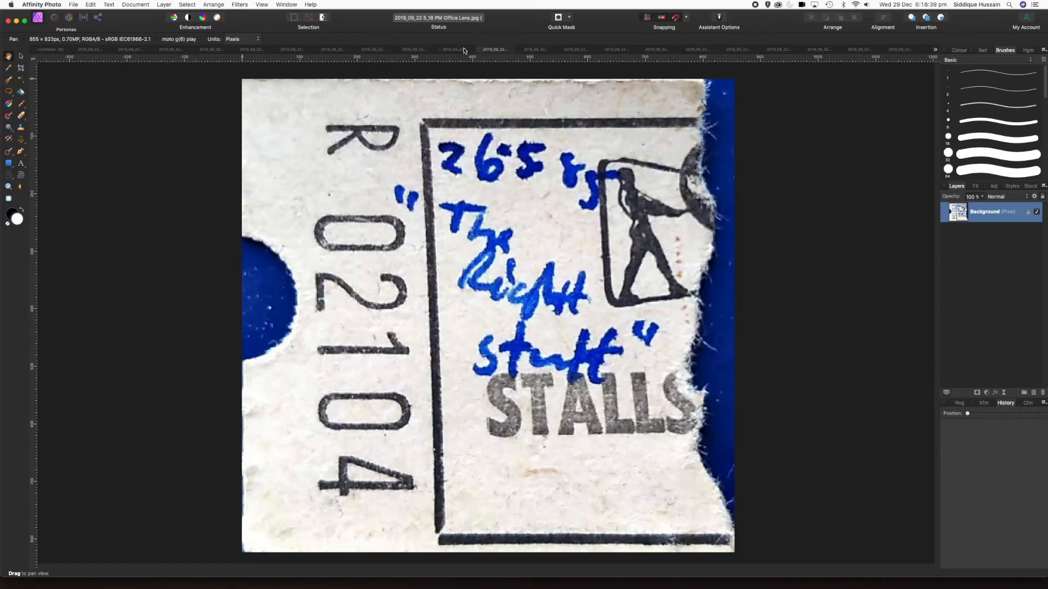
{"action": "left_click", "coordinate": [460, 51]}
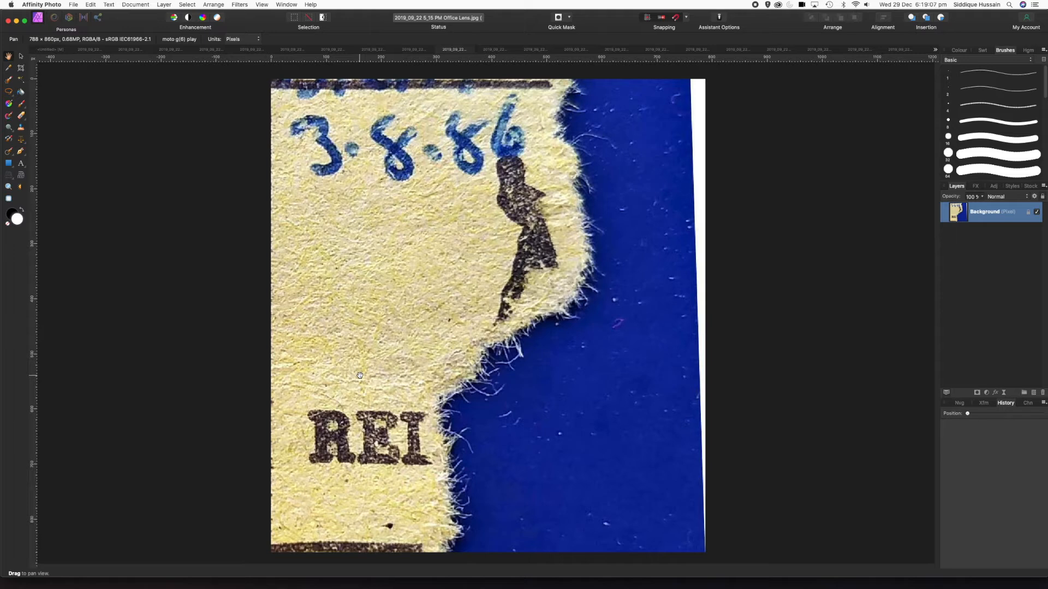
{"action": "left_click", "coordinate": [334, 49]}
{"action": "left_click", "coordinate": [290, 50]}
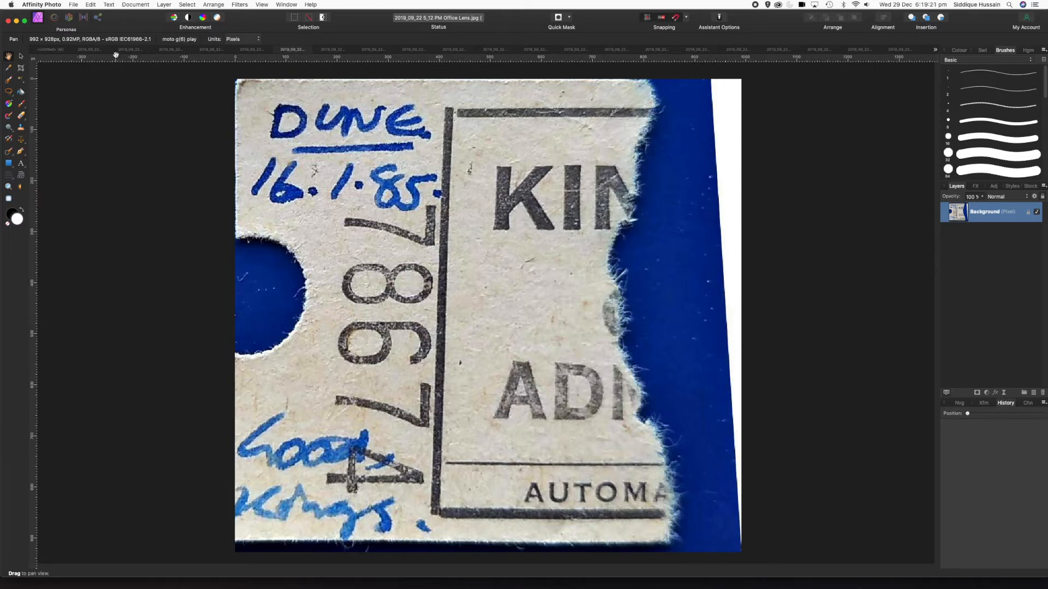
{"action": "left_click", "coordinate": [133, 50]}
{"action": "left_click", "coordinate": [171, 51]}
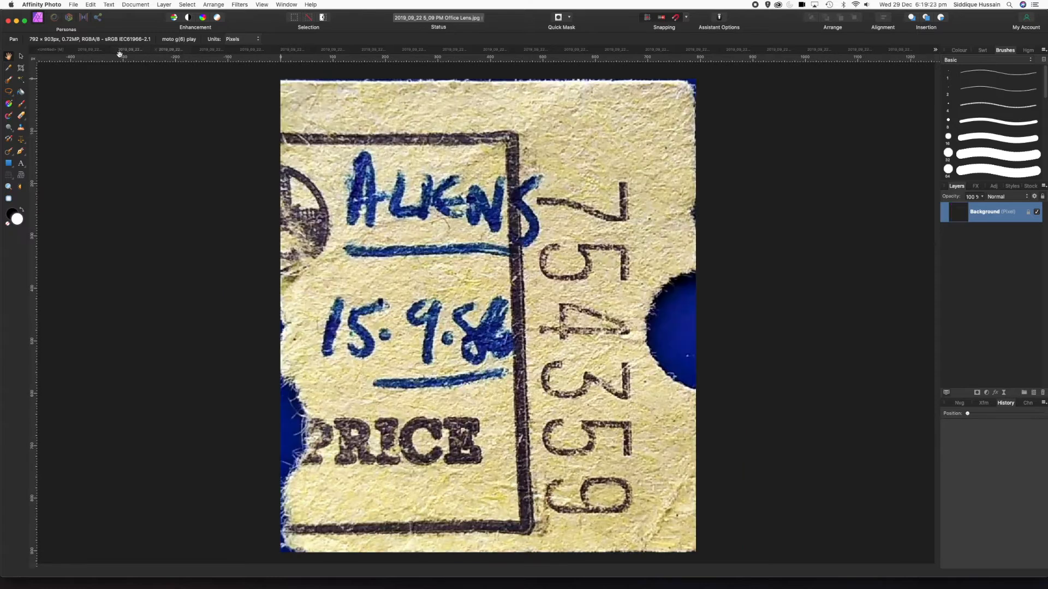
- Copy the whole "Hannah and her Sisters" ticket scan and paste it into the collage document
{"action": "left_click", "coordinate": [54, 51]}
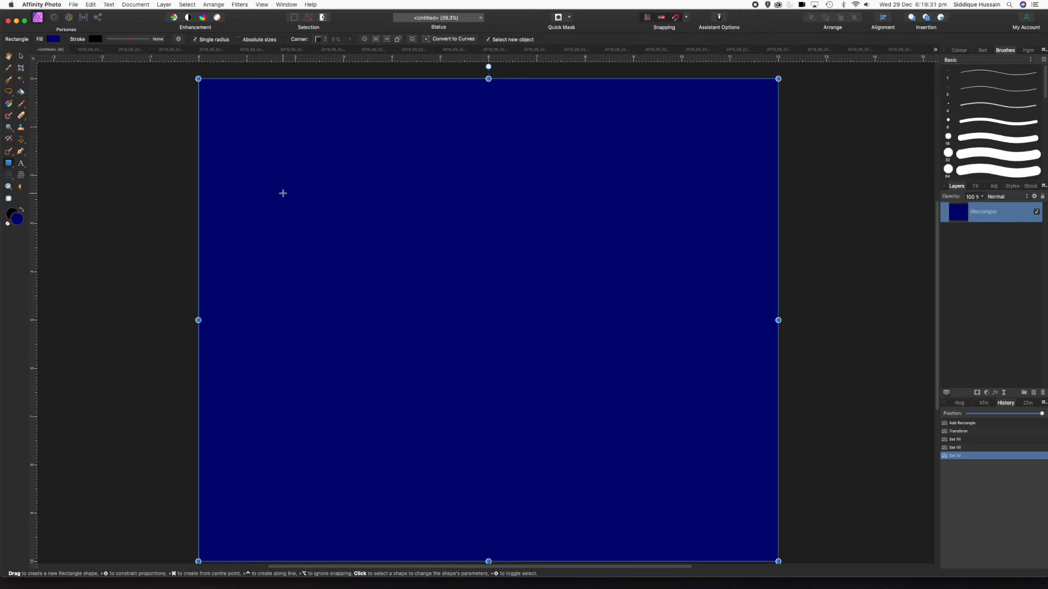
{"action": "left_click", "coordinate": [92, 51]}
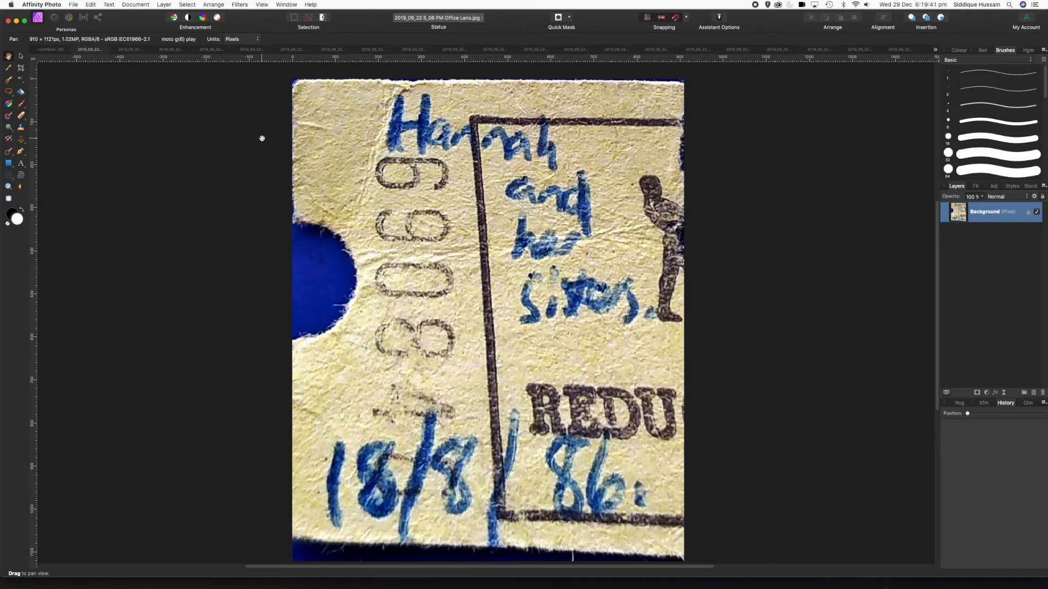
{"action": "left_click", "coordinate": [52, 52]}
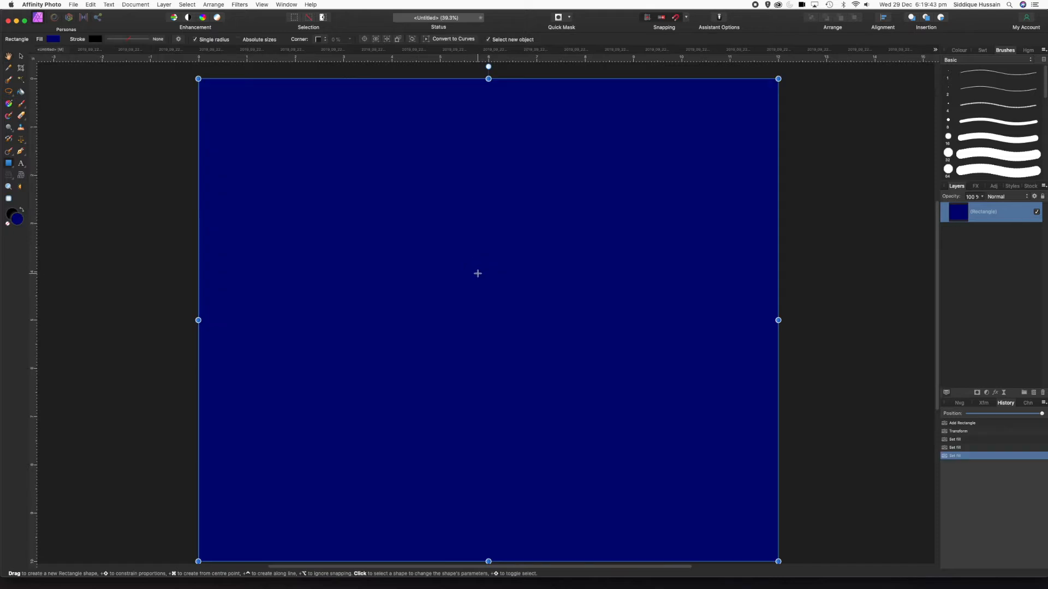
{"action": "key", "text": "super+v"}
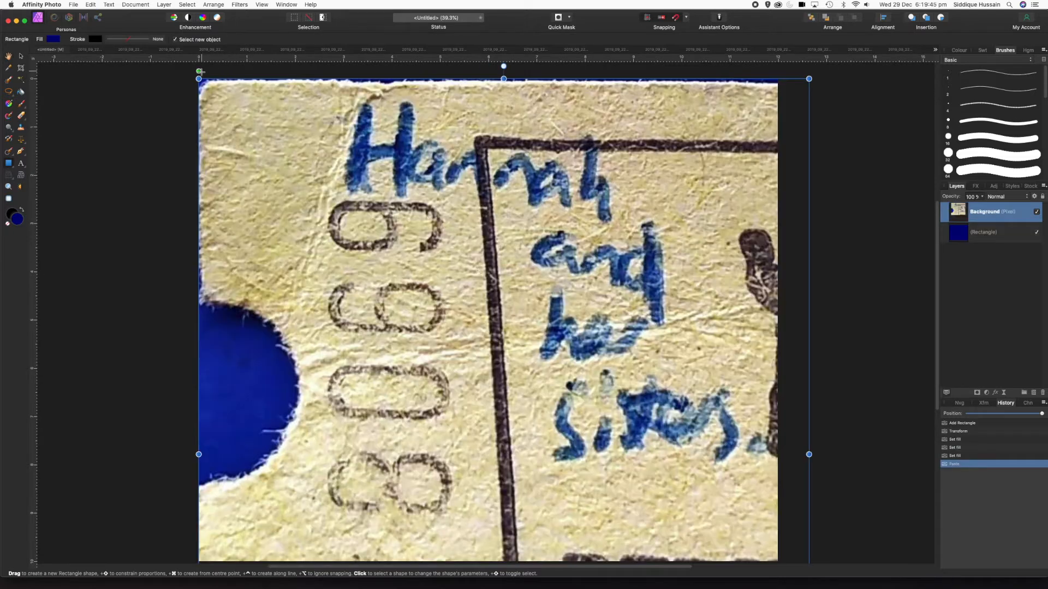
- Remove the accidentally drawn rectangle and move the pasted ticket back fully onto the canvas, toward its upper-left area
{"action": "left_click_drag", "start_coordinate": [200, 72], "coordinate": [468, 224]}
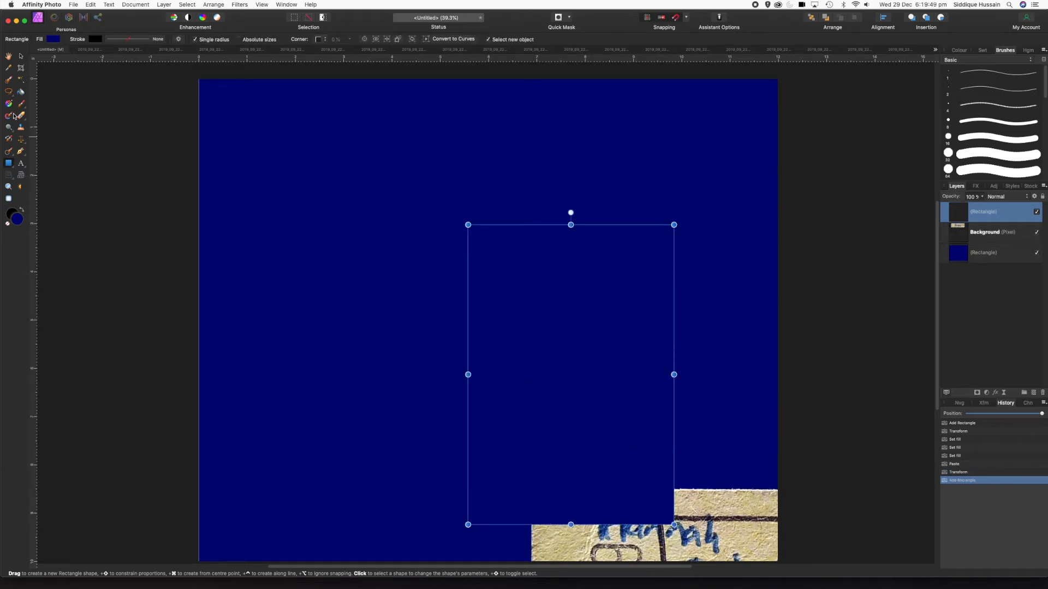
{"action": "left_click", "coordinate": [959, 473]}
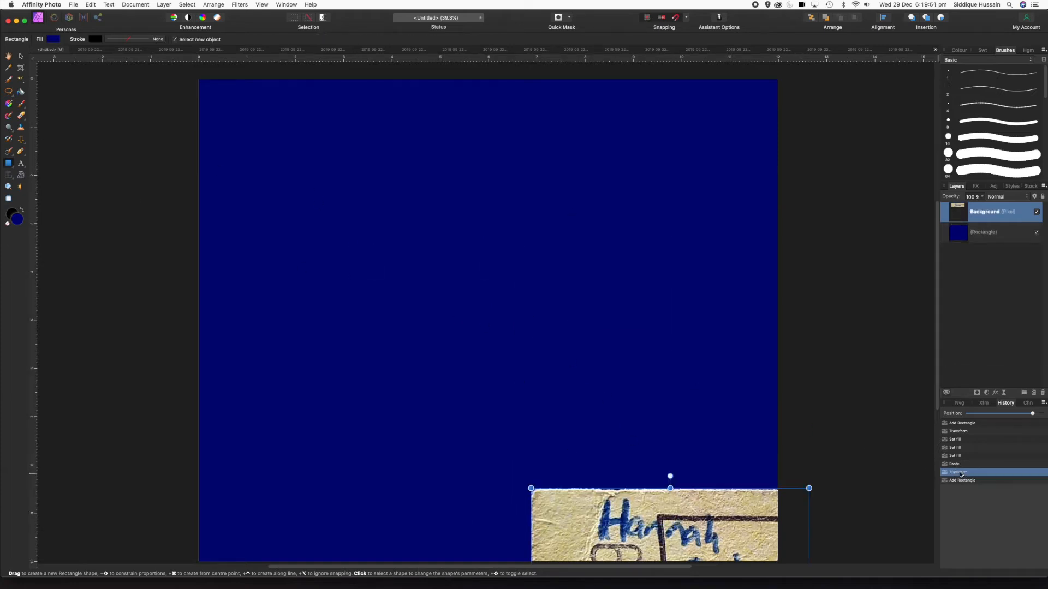
{"action": "left_click", "coordinate": [21, 57]}
{"action": "left_click_drag", "start_coordinate": [692, 532], "coordinate": [424, 177]}
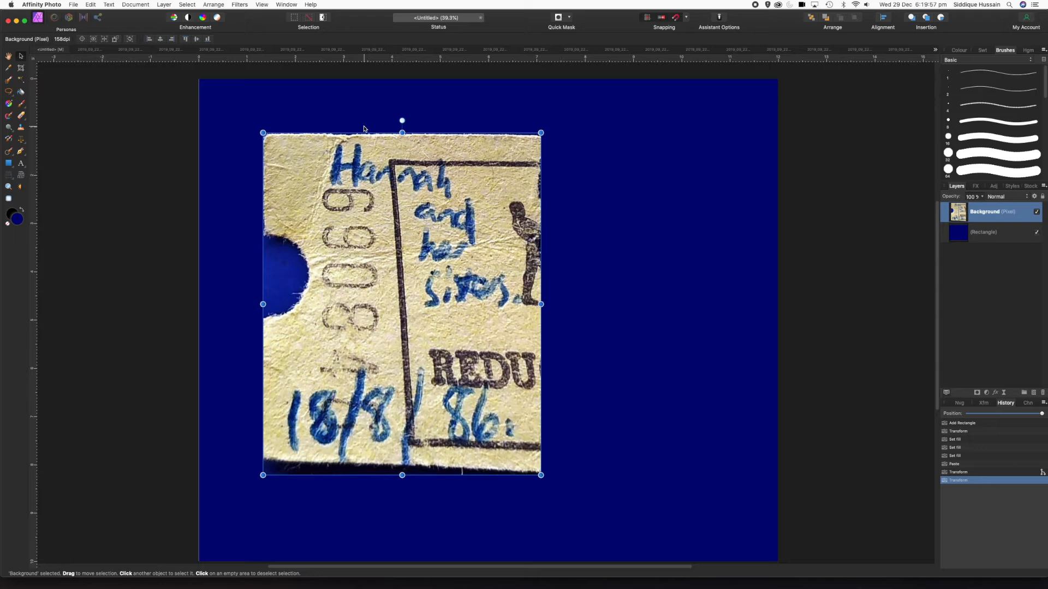
- Try the pasted ticket at a much smaller size near the canvas's upper-left corner, and delete it from the collage
{"action": "left_click_drag", "start_coordinate": [263, 133], "coordinate": [392, 293]}
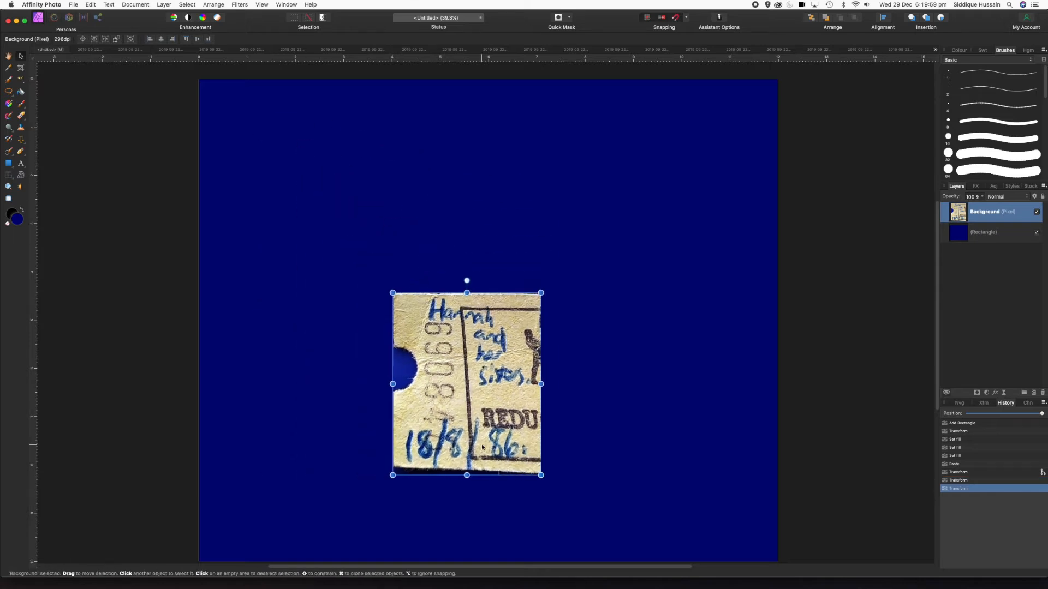
{"action": "left_click_drag", "start_coordinate": [541, 475], "coordinate": [473, 391]}
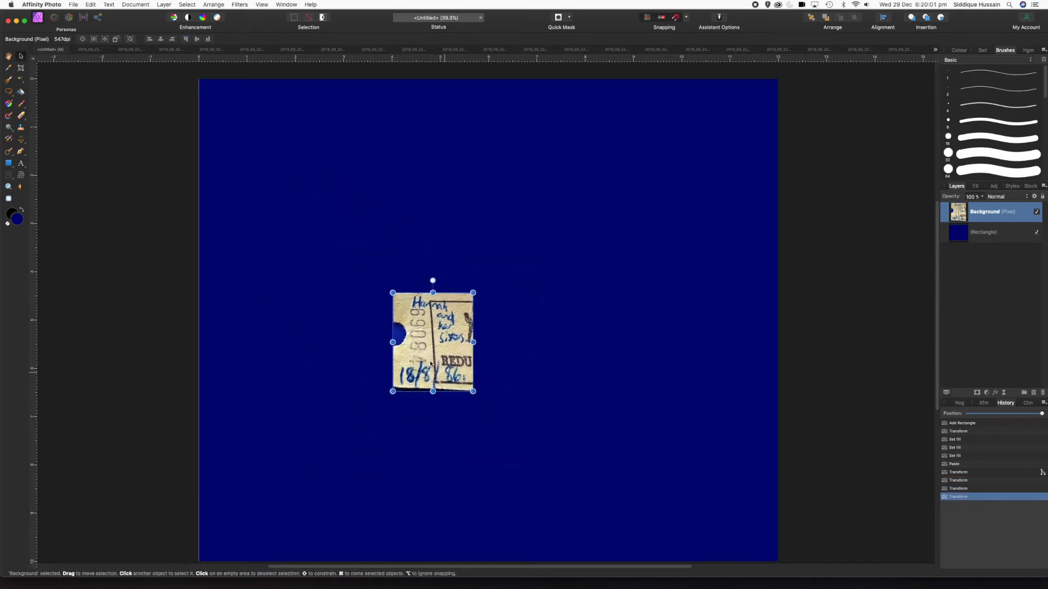
{"action": "scroll", "coordinate": [391, 341], "scroll_direction": "up", "scroll_amount": 5}
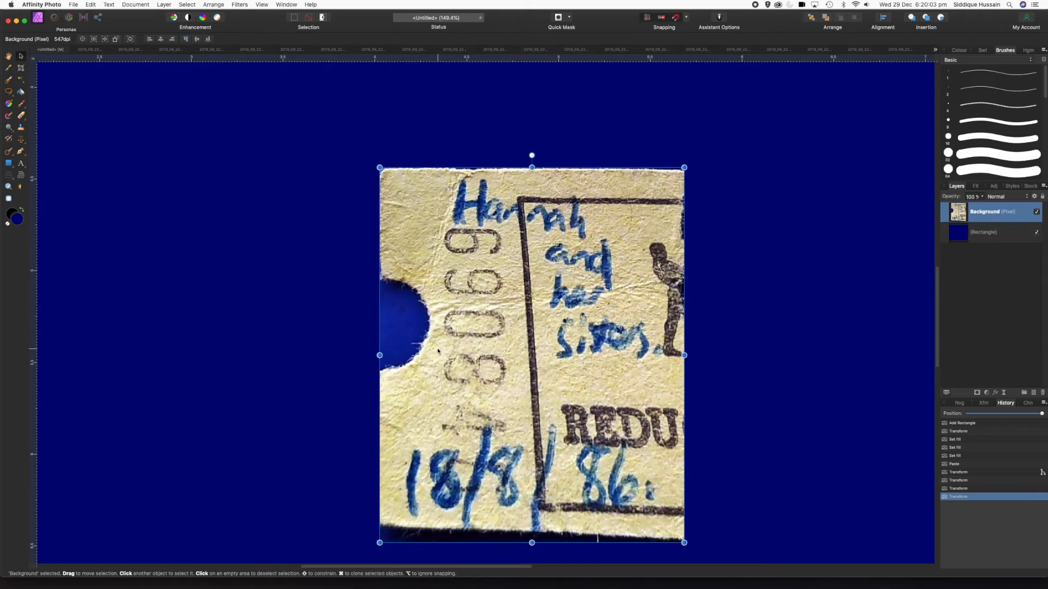
{"action": "scroll", "coordinate": [438, 350], "scroll_direction": "down", "scroll_amount": 6}
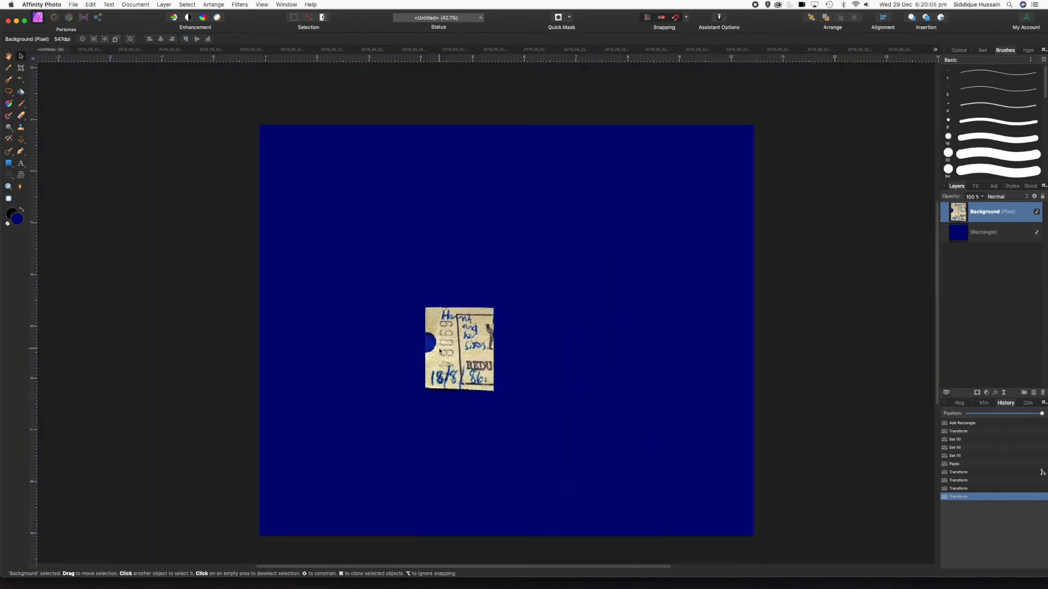
{"action": "scroll", "coordinate": [440, 351], "scroll_direction": "up", "scroll_amount": 1}
{"action": "left_click_drag", "start_coordinate": [457, 348], "coordinate": [341, 213]}
{"action": "left_click_drag", "start_coordinate": [371, 251], "coordinate": [334, 209]}
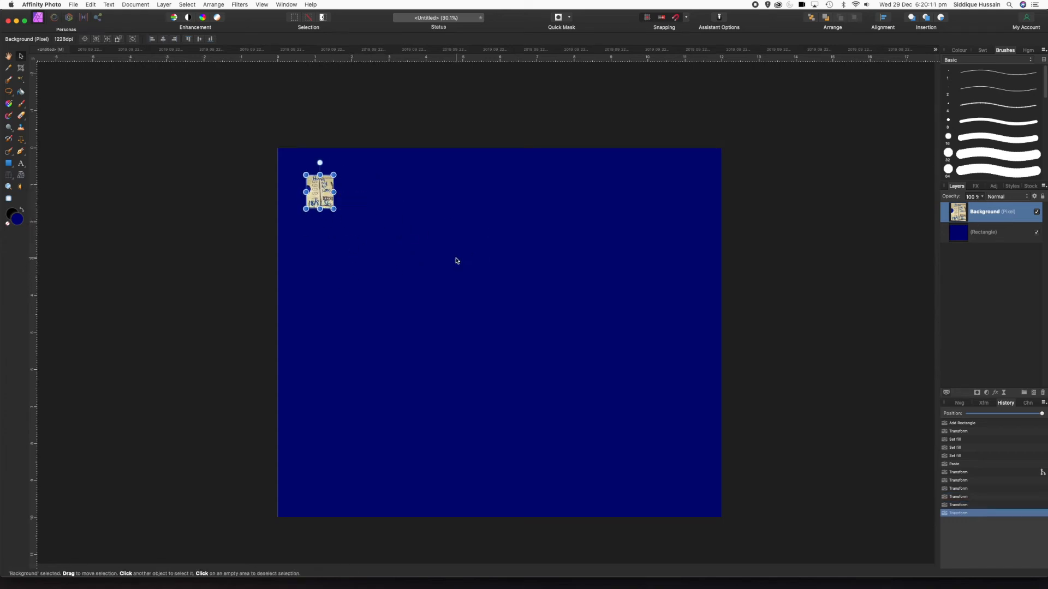
{"action": "key", "text": "Delete"}
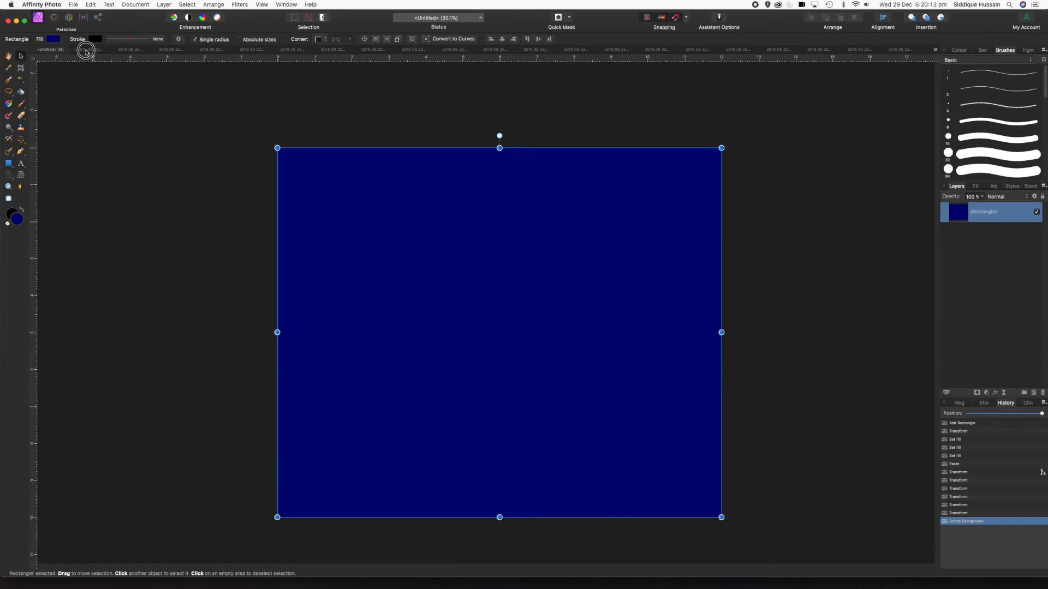
- Select the whole ticket in the "Hannah and her Sisters" scan with the Selection Brush at a width of 106 px
{"action": "left_click", "coordinate": [86, 50]}
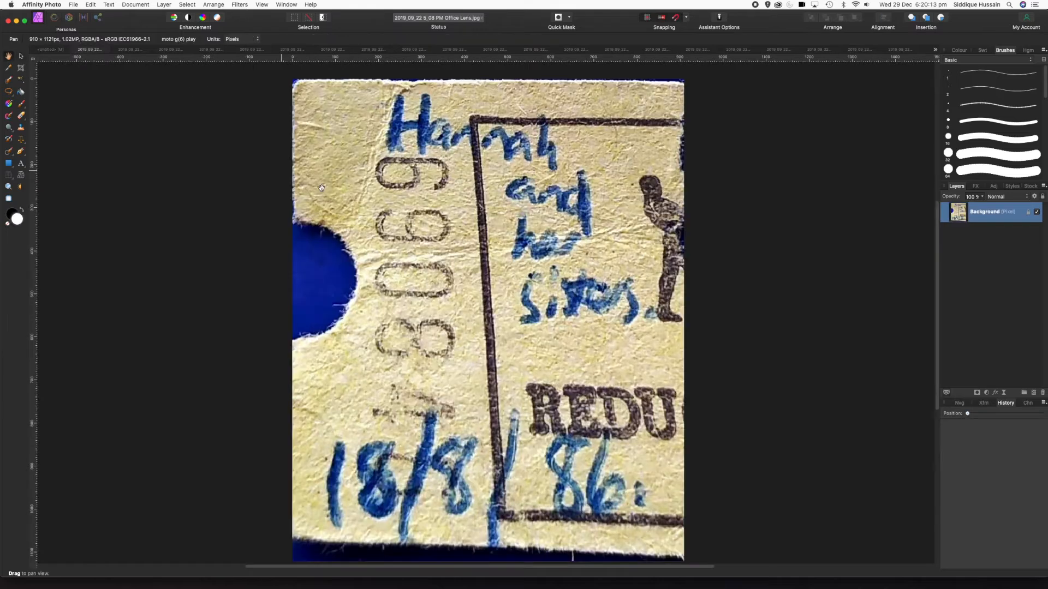
{"action": "left_click", "coordinate": [7, 82]}
{"action": "mouse_move", "coordinate": [555, 284]}
{"action": "left_mouse_down"}
{"action": "mouse_move", "coordinate": [551, 305]}
{"action": "mouse_move", "coordinate": [631, 303]}
{"action": "mouse_move", "coordinate": [649, 105]}
{"action": "mouse_move", "coordinate": [645, 339]}
{"action": "mouse_move", "coordinate": [665, 506]}
{"action": "mouse_move", "coordinate": [604, 502]}
{"action": "mouse_move", "coordinate": [685, 507]}
{"action": "mouse_move", "coordinate": [303, 491]}
{"action": "mouse_move", "coordinate": [482, 398]}
{"action": "mouse_move", "coordinate": [514, 233]}
{"action": "mouse_move", "coordinate": [555, 129]}
{"action": "mouse_move", "coordinate": [627, 92]}
{"action": "left_mouse_up"}
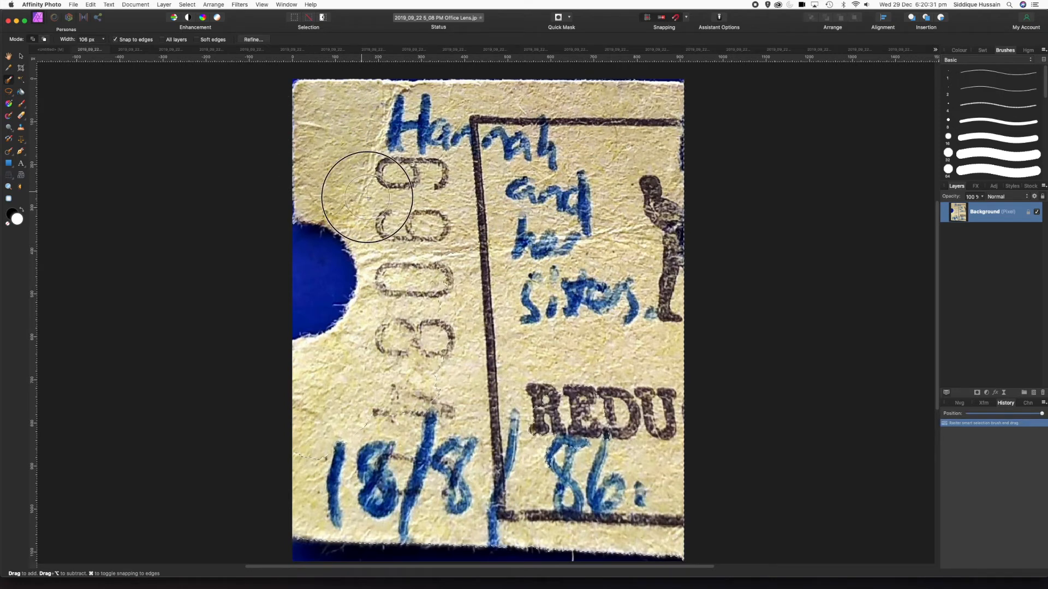
{"action": "left_click_drag", "start_coordinate": [482, 460], "coordinate": [505, 453]}
{"action": "left_click_drag", "start_coordinate": [484, 381], "coordinate": [557, 406]}
{"action": "left_click_drag", "start_coordinate": [692, 493], "coordinate": [463, 481]}
- Subtract the blue punched notch on the ticket's left side from the selection
{"action": "scroll", "coordinate": [296, 312], "scroll_direction": "up", "scroll_amount": 5}
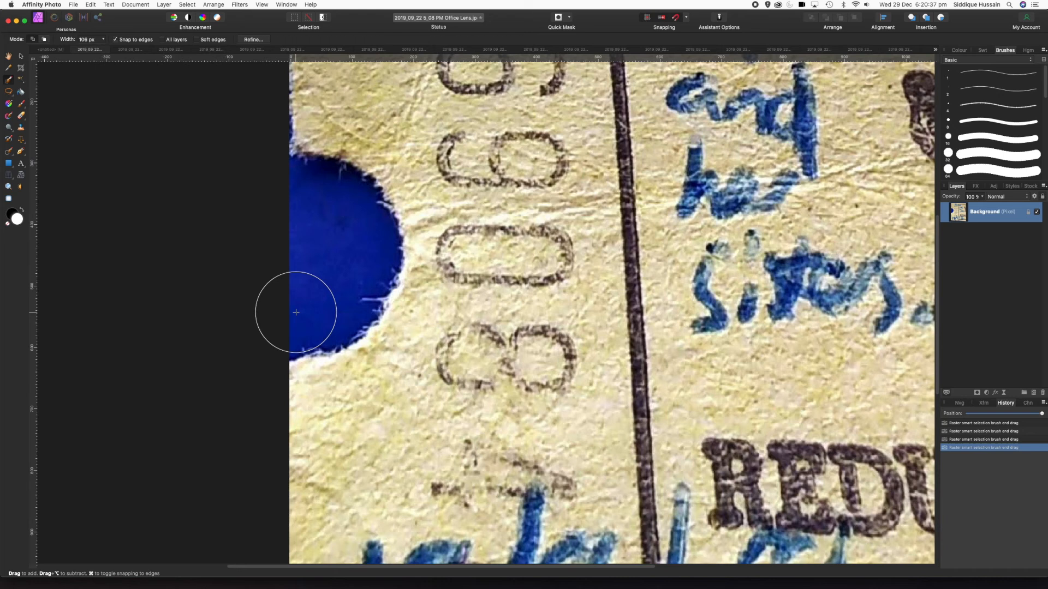
{"action": "left_click", "coordinate": [45, 40]}
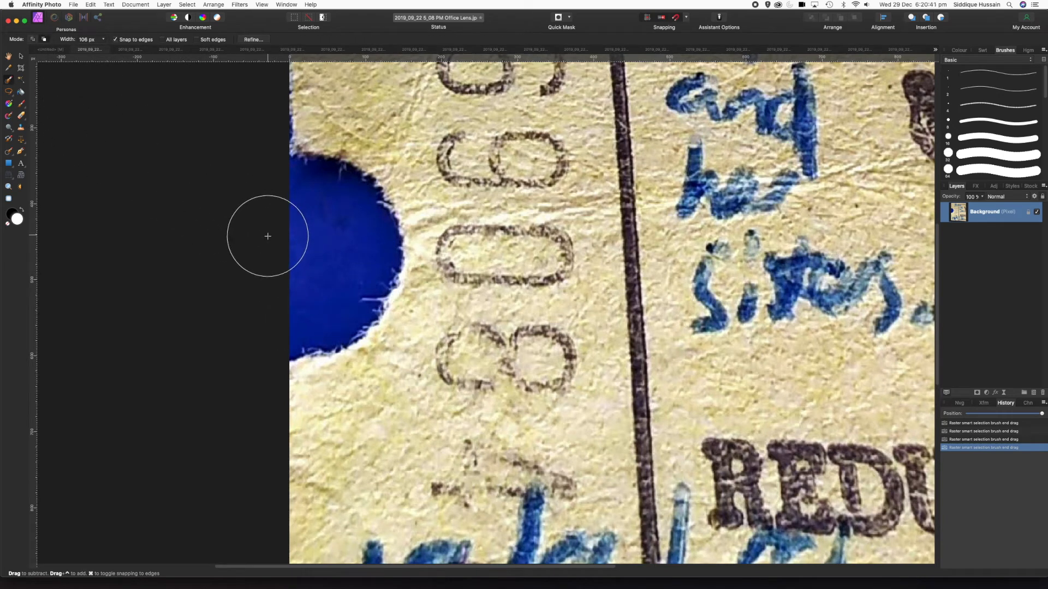
{"action": "left_click", "coordinate": [298, 237]}
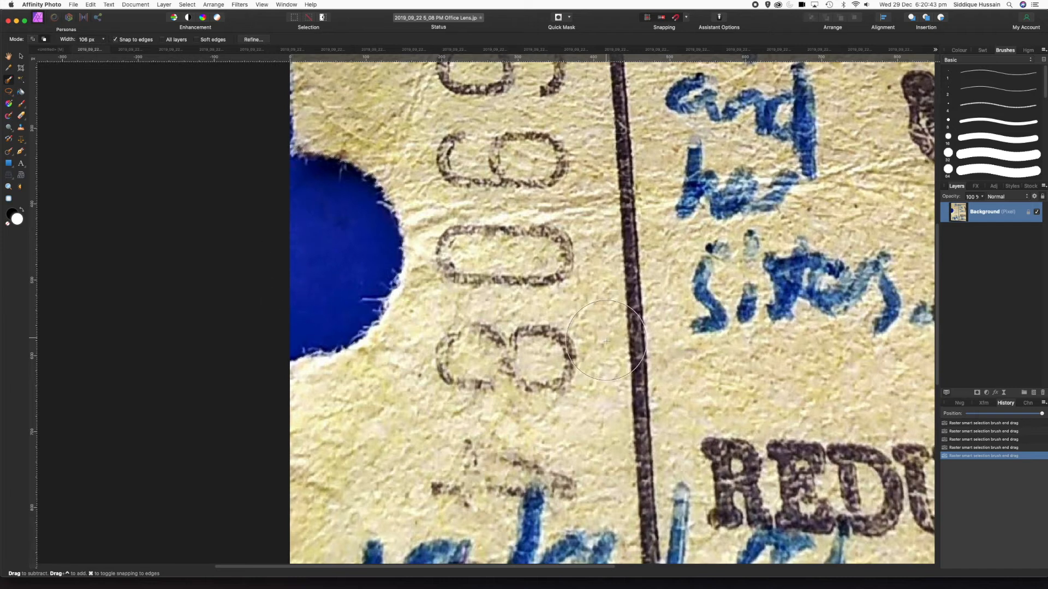
- Reduce the brush width to 21 px and subtract the blue background slivers along the ticket's right and top edges from the selection
{"action": "scroll", "coordinate": [607, 341], "scroll_direction": "down", "scroll_amount": 5}
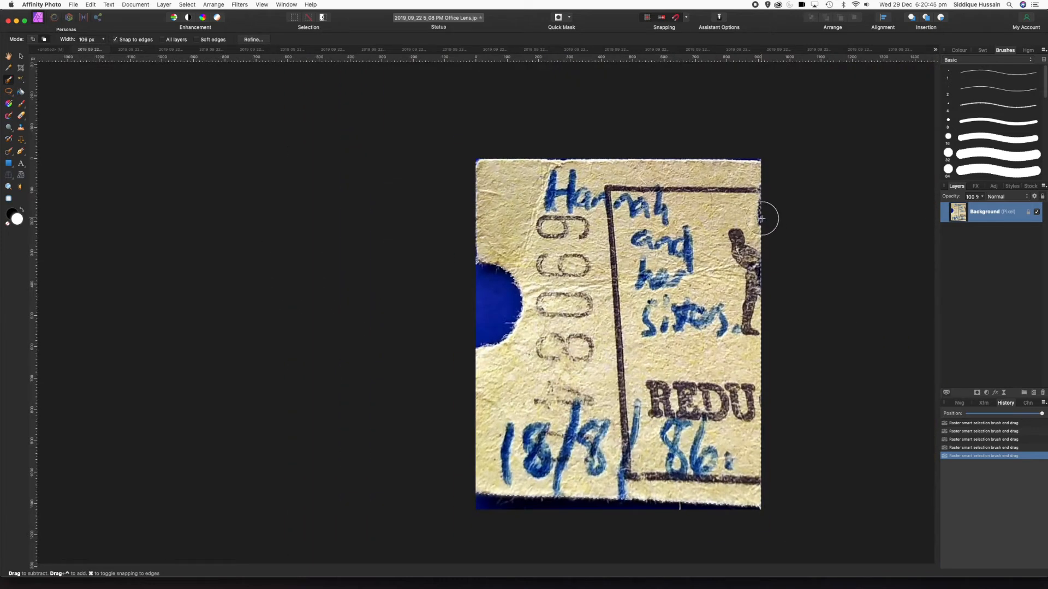
{"action": "scroll", "coordinate": [797, 210], "scroll_direction": "up", "scroll_amount": 5}
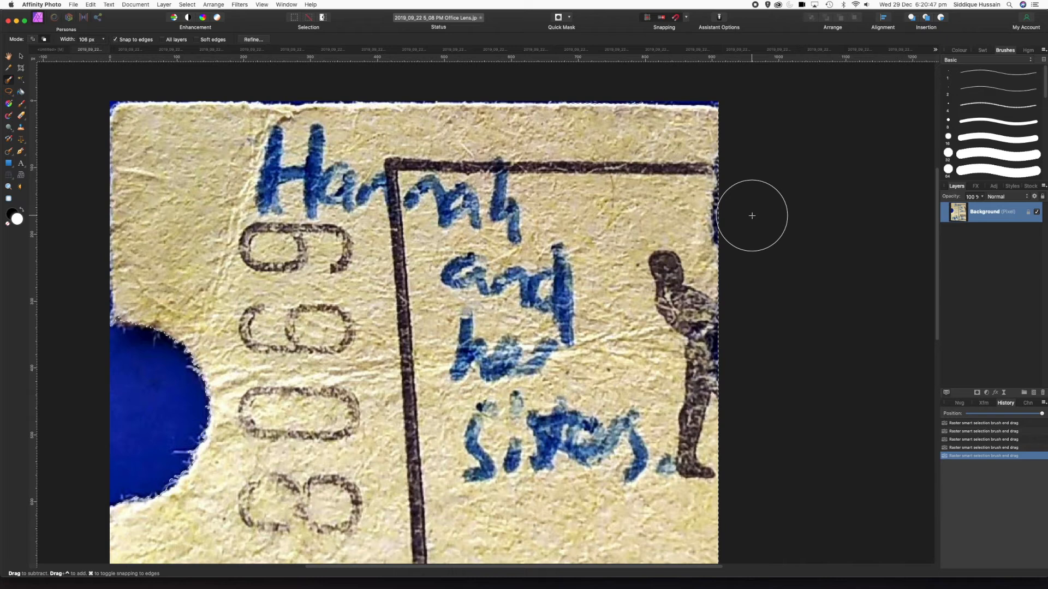
{"action": "key", "text": "bracketleft"}
{"action": "key", "text": "bracketleft"}
{"action": "key", "text": "bracketleft"}
{"action": "key", "text": "bracketleft"}
{"action": "key", "text": "bracketleft"}
{"action": "key", "text": "bracketleft"}
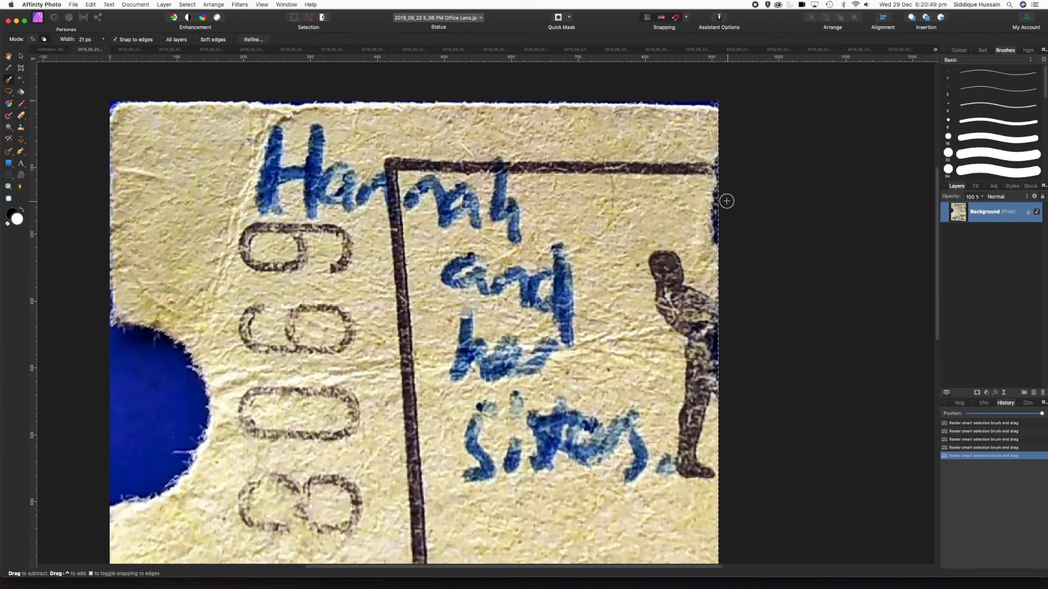
{"action": "mouse_move", "coordinate": [724, 222]}
{"action": "left_mouse_down"}
{"action": "mouse_move", "coordinate": [725, 231]}
{"action": "mouse_move", "coordinate": [722, 93]}
{"action": "mouse_move", "coordinate": [684, 95]}
{"action": "left_mouse_up"}
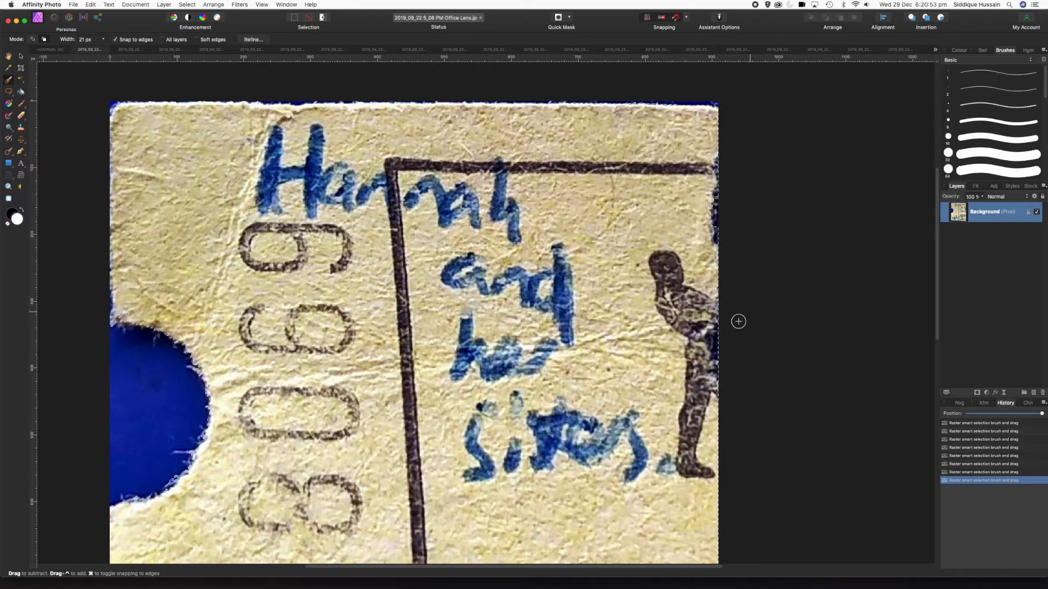
{"action": "left_click_drag", "start_coordinate": [721, 338], "coordinate": [715, 345]}
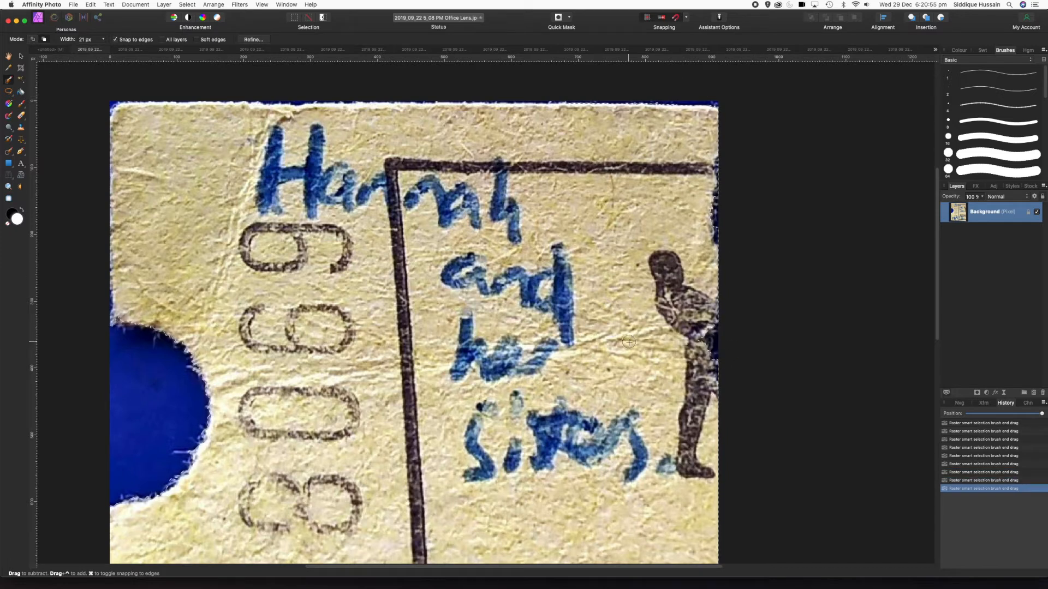
{"action": "left_click_drag", "start_coordinate": [107, 96], "coordinate": [222, 92]}
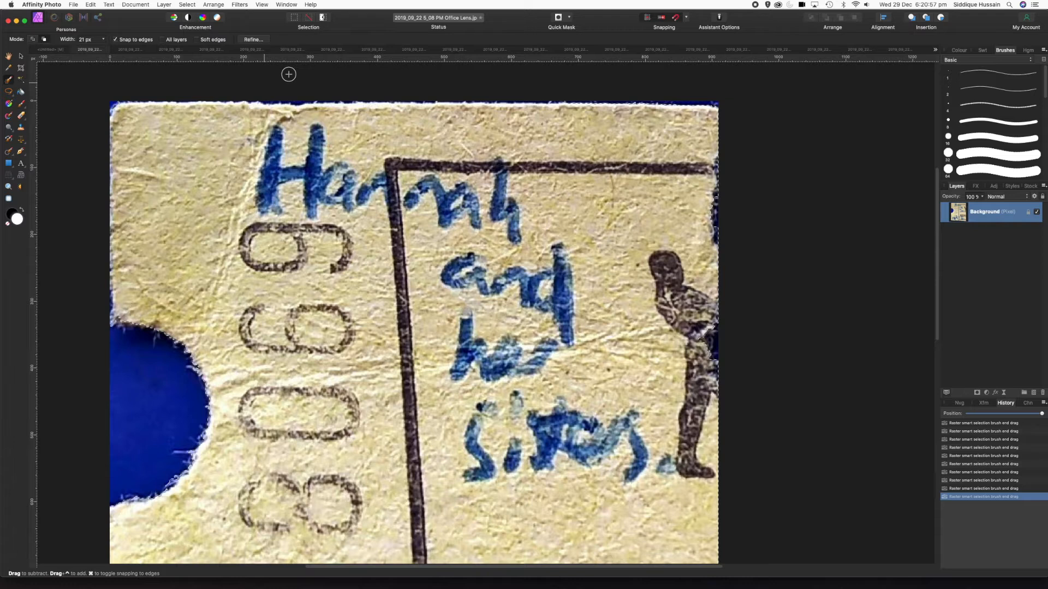
{"action": "left_click_drag", "start_coordinate": [291, 94], "coordinate": [287, 93]}
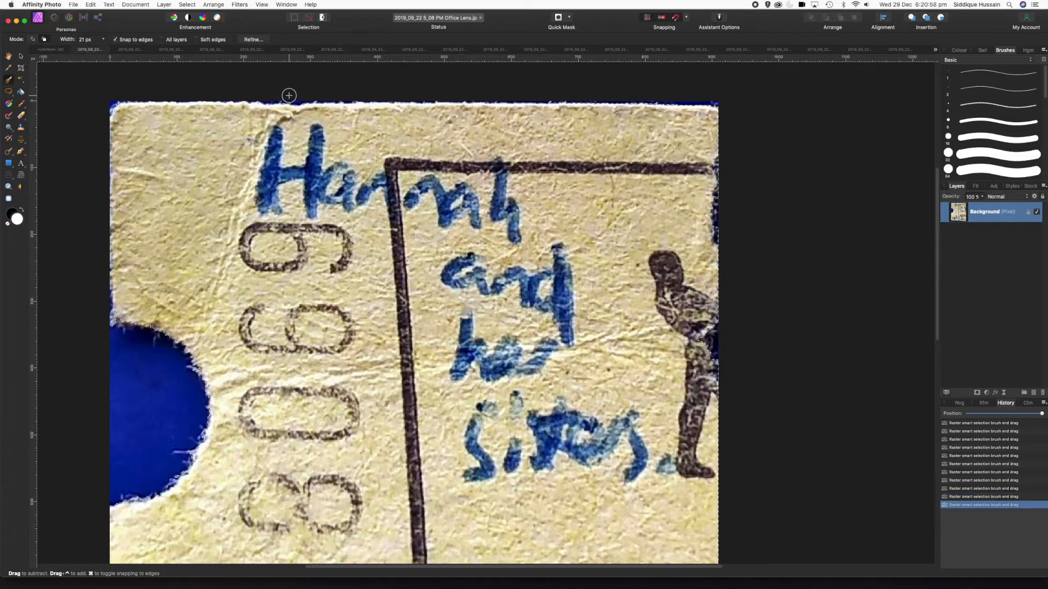
- Start refining the selection and paint the 50 px matte brush along the ticket's top edge, punched notch and upper right edge
{"action": "left_click", "coordinate": [250, 40]}
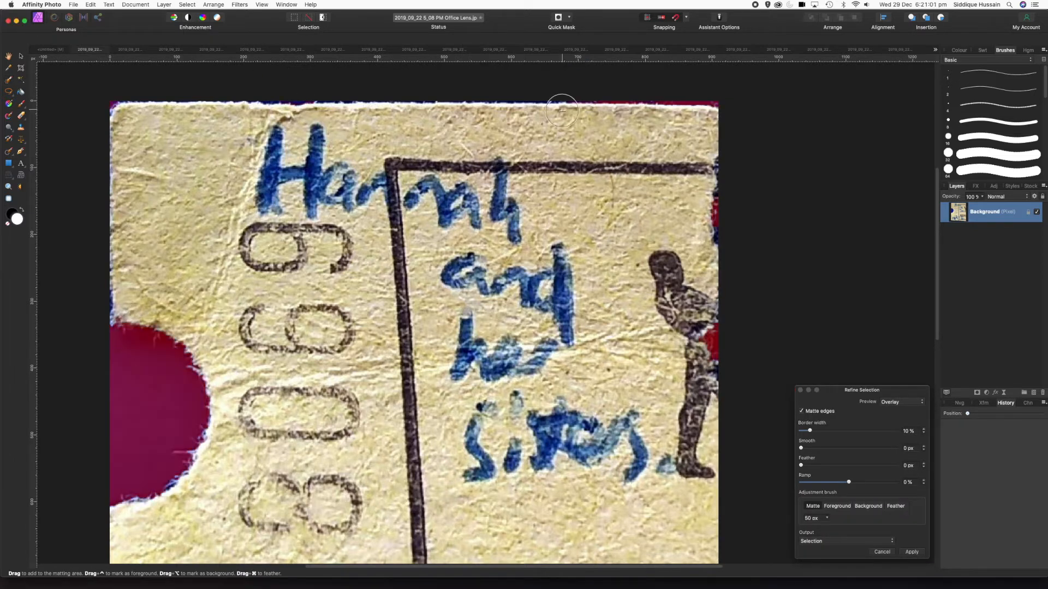
{"action": "mouse_move", "coordinate": [720, 108]}
{"action": "left_mouse_down"}
{"action": "mouse_move", "coordinate": [375, 94]}
{"action": "mouse_move", "coordinate": [100, 111]}
{"action": "left_mouse_up"}
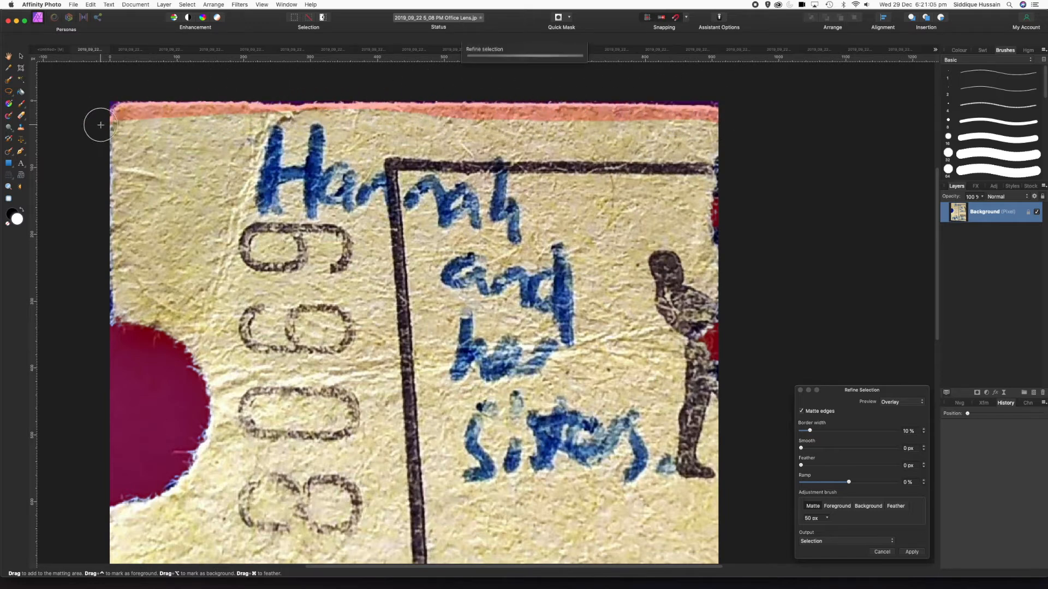
{"action": "mouse_move", "coordinate": [110, 271]}
{"action": "left_mouse_down"}
{"action": "mouse_move", "coordinate": [109, 327]}
{"action": "mouse_move", "coordinate": [173, 341]}
{"action": "mouse_move", "coordinate": [204, 395]}
{"action": "mouse_move", "coordinate": [188, 456]}
{"action": "mouse_move", "coordinate": [101, 510]}
{"action": "left_mouse_up"}
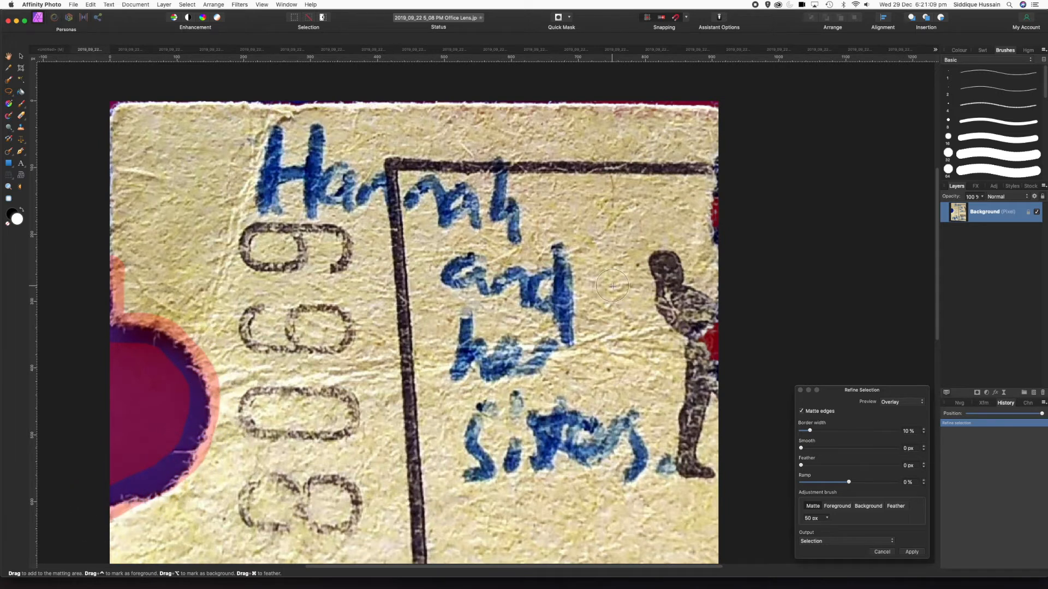
{"action": "mouse_move", "coordinate": [722, 120]}
{"action": "left_mouse_down"}
{"action": "mouse_move", "coordinate": [714, 375]}
{"action": "mouse_move", "coordinate": [677, 374]}
{"action": "mouse_move", "coordinate": [706, 268]}
{"action": "mouse_move", "coordinate": [717, 158]}
{"action": "mouse_move", "coordinate": [673, 111]}
{"action": "left_mouse_up"}
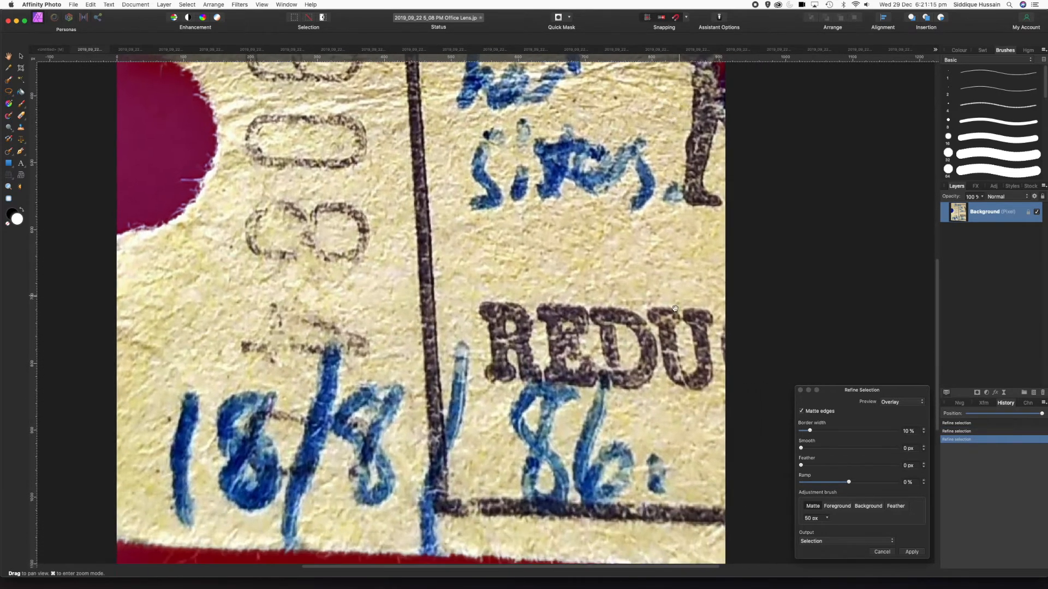
- Paint the matte brush along the ticket's bottom edge and around the left notch, and apply the refinement with Selection as output
{"action": "left_click_drag", "start_coordinate": [674, 308], "coordinate": [720, 167]}
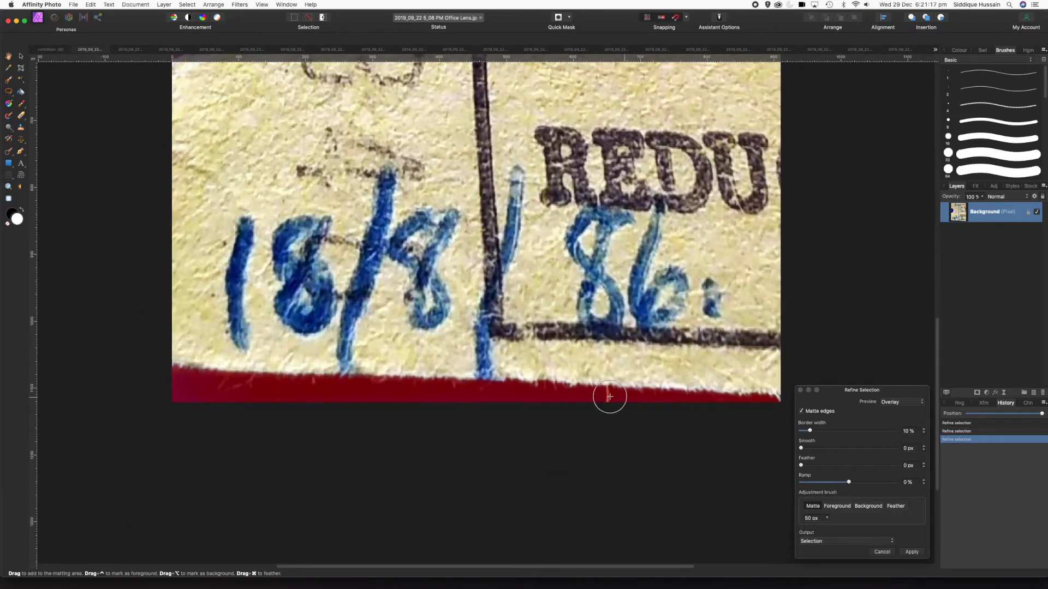
{"action": "mouse_move", "coordinate": [227, 381]}
{"action": "left_mouse_down"}
{"action": "mouse_move", "coordinate": [582, 376]}
{"action": "mouse_move", "coordinate": [612, 394]}
{"action": "mouse_move", "coordinate": [763, 398]}
{"action": "left_mouse_up"}
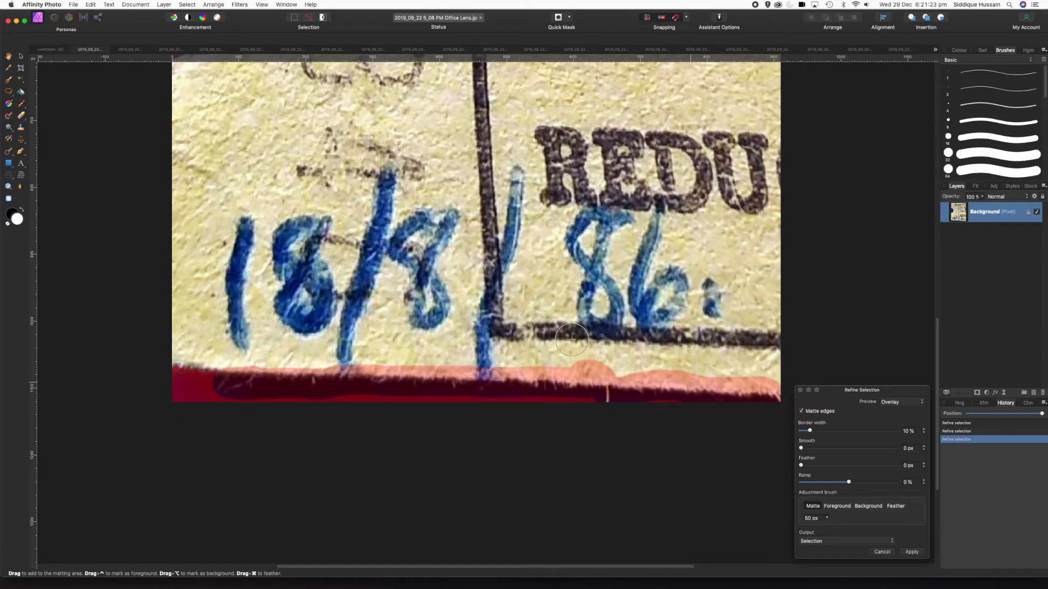
{"action": "left_click_drag", "start_coordinate": [350, 211], "coordinate": [480, 402]}
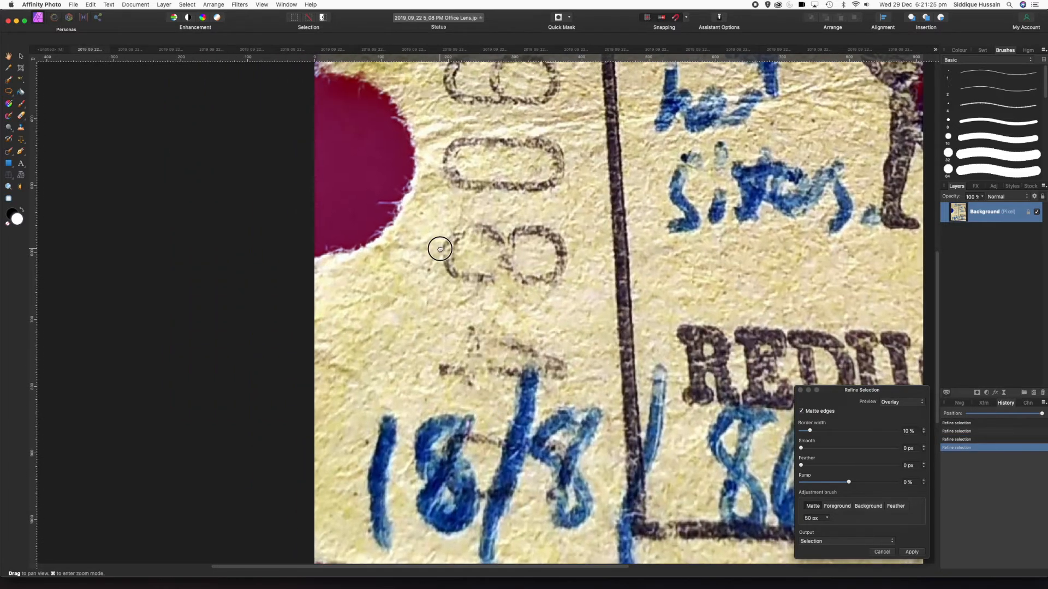
{"action": "scroll", "coordinate": [440, 241], "scroll_direction": "up", "scroll_amount": 5}
{"action": "mouse_move", "coordinate": [346, 147]}
{"action": "left_mouse_down"}
{"action": "mouse_move", "coordinate": [354, 235]}
{"action": "mouse_move", "coordinate": [427, 233]}
{"action": "mouse_move", "coordinate": [442, 300]}
{"action": "mouse_move", "coordinate": [437, 347]}
{"action": "mouse_move", "coordinate": [421, 363]}
{"action": "mouse_move", "coordinate": [412, 345]}
{"action": "mouse_move", "coordinate": [415, 370]}
{"action": "mouse_move", "coordinate": [334, 402]}
{"action": "left_mouse_up"}
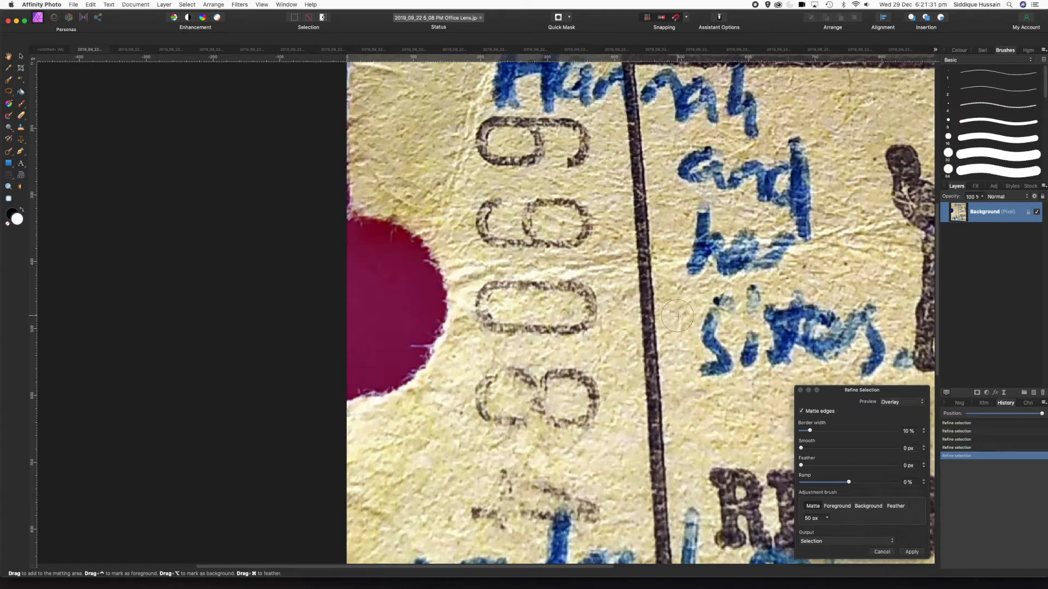
{"action": "left_click", "coordinate": [910, 552]}
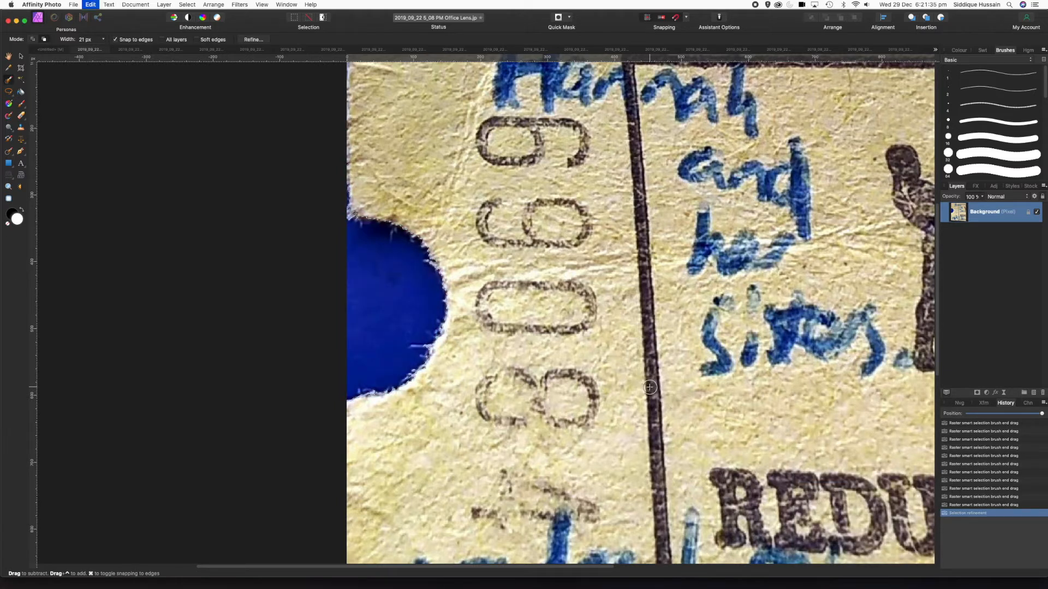
- Paste the cut-out "Hannah and her Sisters" ticket into the collage, shrink it to a small stub and place it near the upper-left corner
{"action": "left_click", "coordinate": [48, 49]}
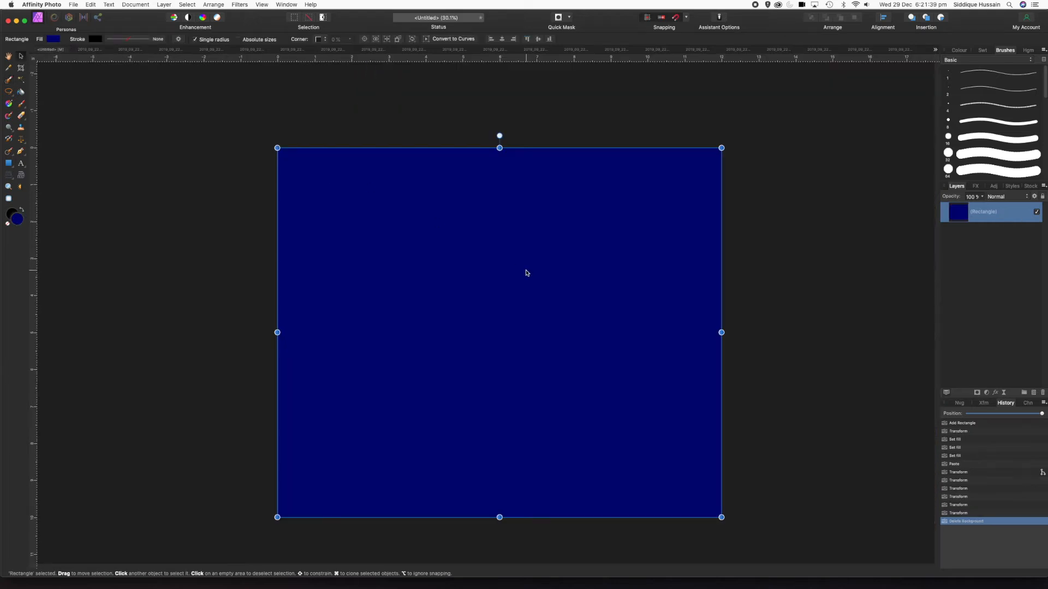
{"action": "key", "text": "super+v"}
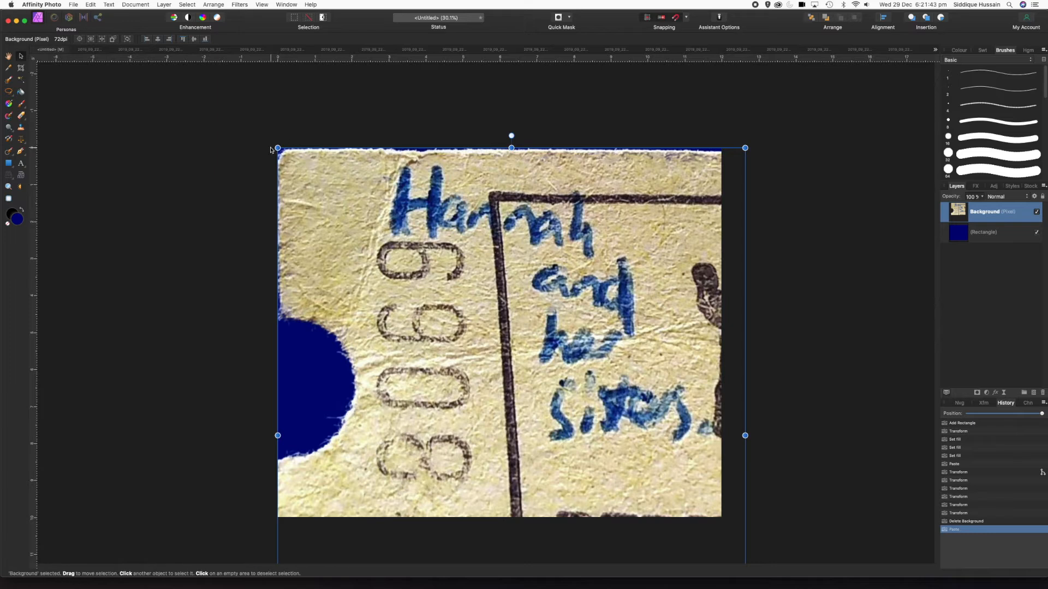
{"action": "left_click_drag", "start_coordinate": [277, 147], "coordinate": [541, 471]}
{"action": "left_click_drag", "start_coordinate": [628, 502], "coordinate": [442, 227]}
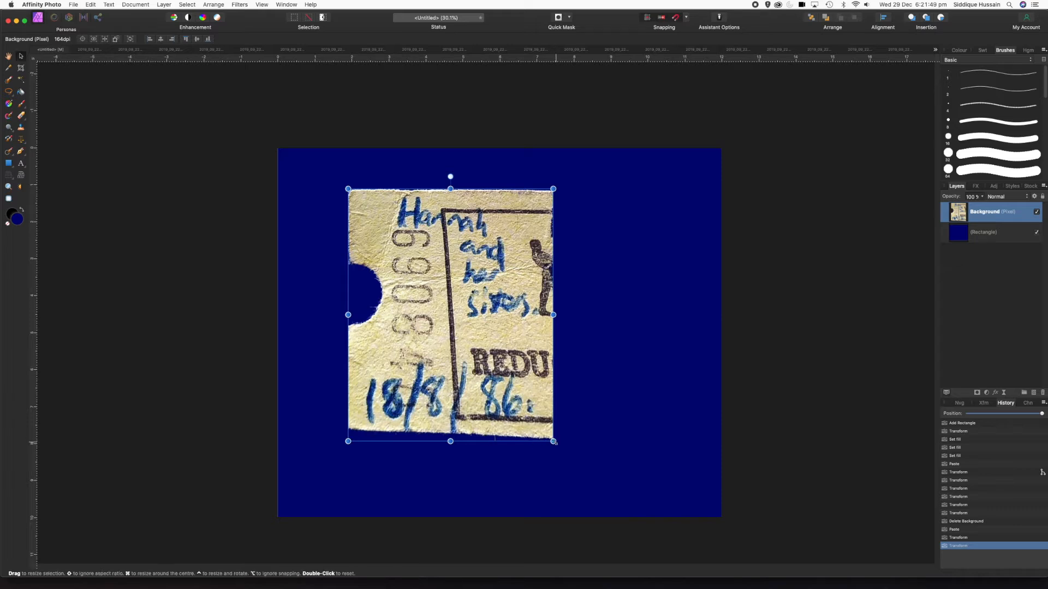
{"action": "left_click_drag", "start_coordinate": [554, 442], "coordinate": [397, 258]}
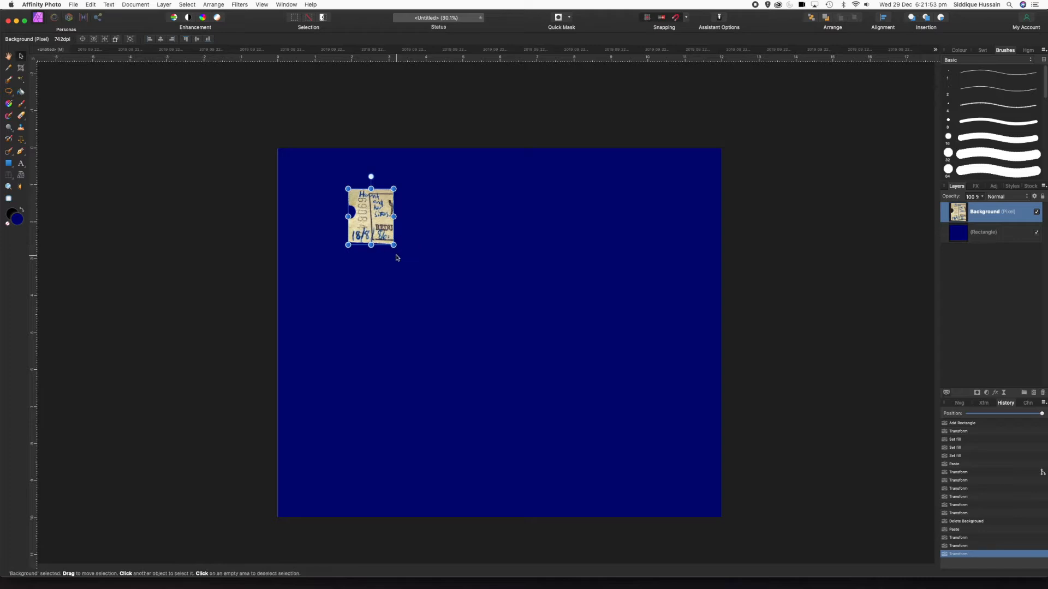
{"action": "left_click_drag", "start_coordinate": [375, 211], "coordinate": [331, 193]}
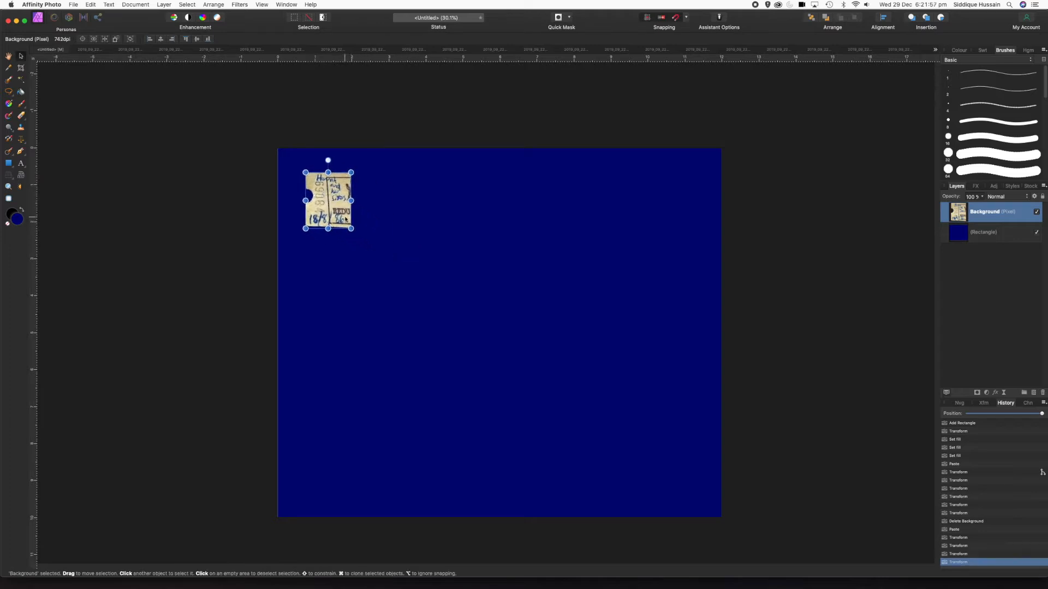
{"action": "left_click_drag", "start_coordinate": [353, 229], "coordinate": [355, 232]}
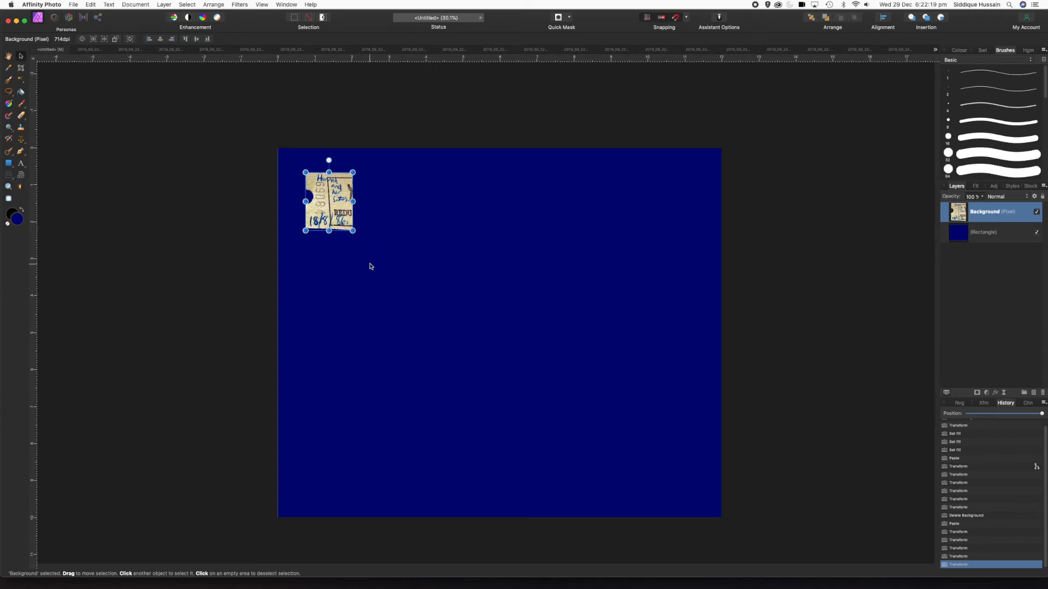
- Close the "Hannah and her Sisters" scan without saving its changes
{"action": "left_click", "coordinate": [89, 50]}
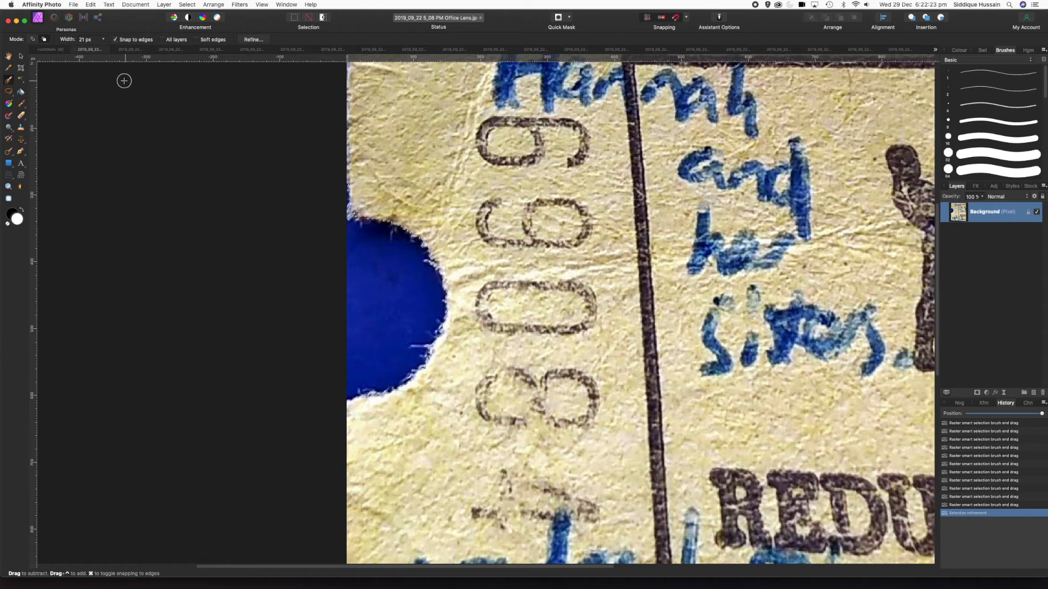
{"action": "left_click", "coordinate": [75, 50]}
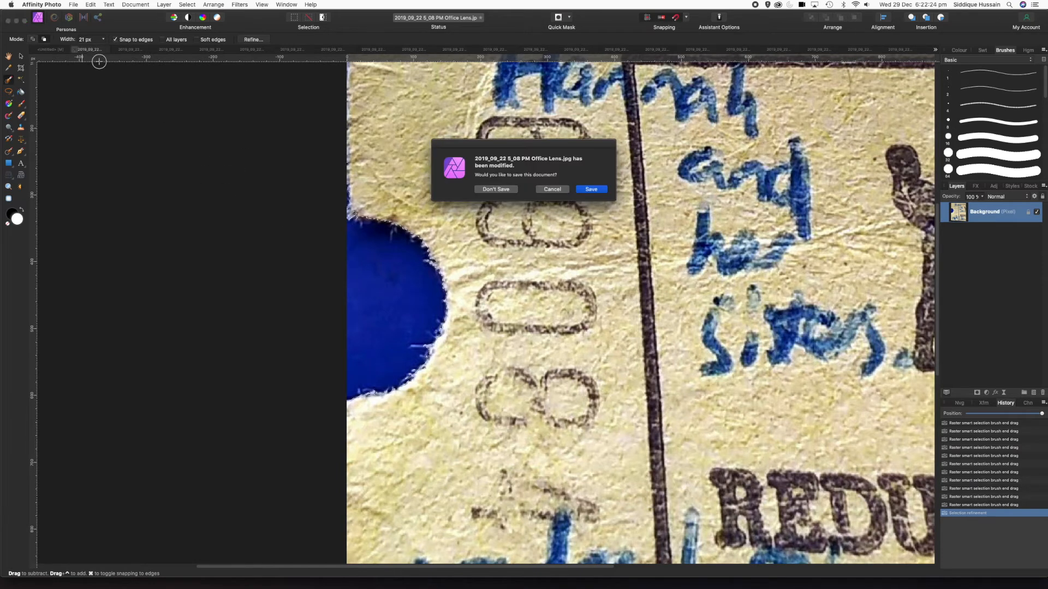
{"action": "left_click", "coordinate": [489, 189]}
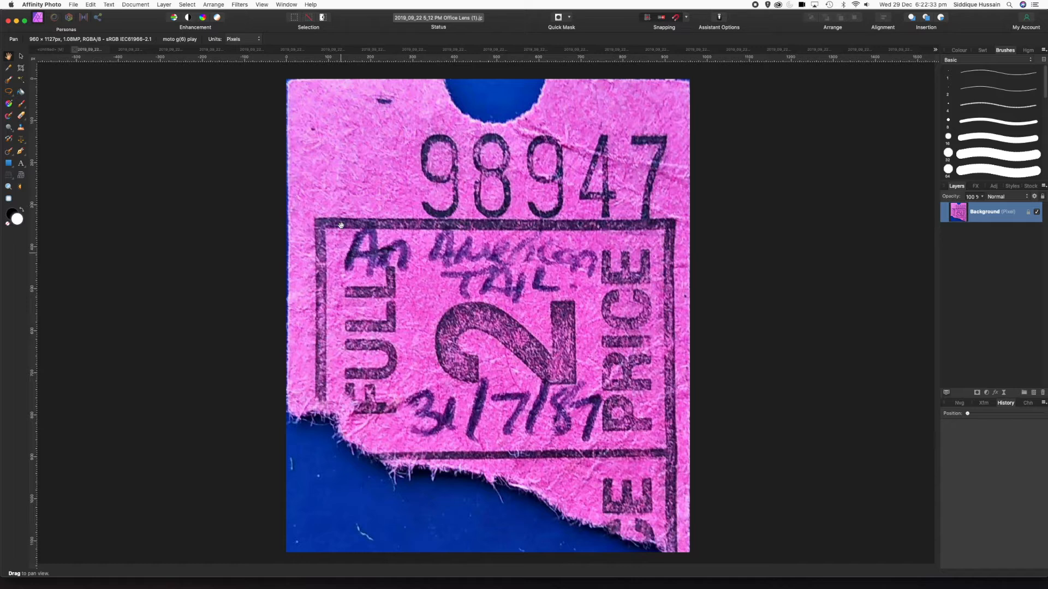
- Select the pink ticket with the 85 px selection brush, refine its notch, upper-right corner and torn edge with the 50 px matte brush, and apply
{"action": "left_click", "coordinate": [8, 81]}
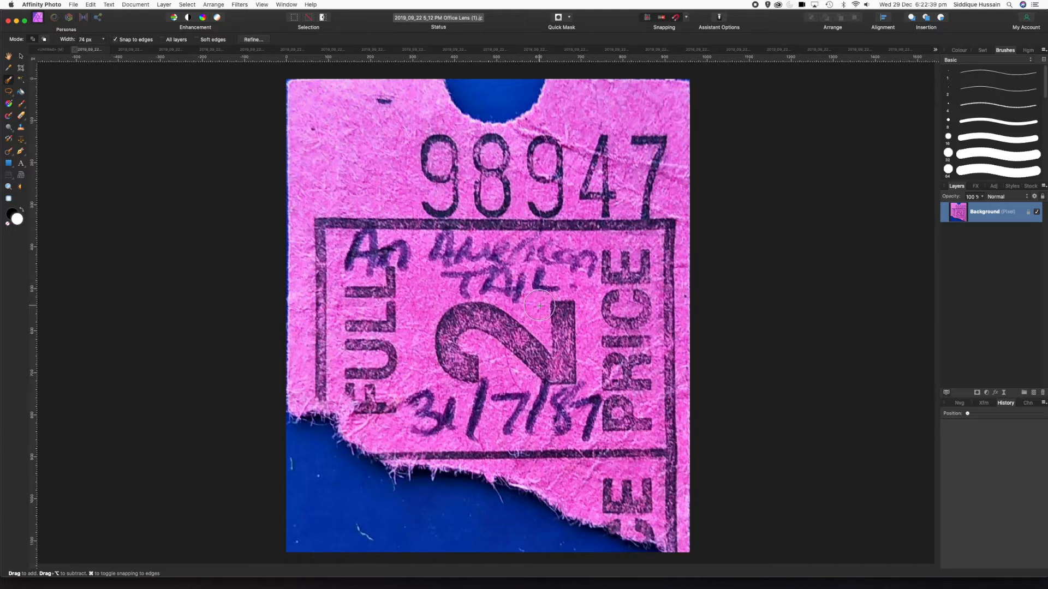
{"action": "mouse_move", "coordinate": [590, 304]}
{"action": "left_mouse_down"}
{"action": "mouse_move", "coordinate": [682, 298]}
{"action": "mouse_move", "coordinate": [683, 83]}
{"action": "mouse_move", "coordinate": [659, 147]}
{"action": "mouse_move", "coordinate": [630, 169]}
{"action": "mouse_move", "coordinate": [603, 108]}
{"action": "mouse_move", "coordinate": [488, 169]}
{"action": "mouse_move", "coordinate": [689, 234]}
{"action": "mouse_move", "coordinate": [516, 230]}
{"action": "mouse_move", "coordinate": [594, 259]}
{"action": "mouse_move", "coordinate": [458, 183]}
{"action": "mouse_move", "coordinate": [446, 142]}
{"action": "mouse_move", "coordinate": [406, 107]}
{"action": "mouse_move", "coordinate": [321, 103]}
{"action": "mouse_move", "coordinate": [304, 121]}
{"action": "mouse_move", "coordinate": [446, 192]}
{"action": "mouse_move", "coordinate": [450, 229]}
{"action": "mouse_move", "coordinate": [311, 241]}
{"action": "mouse_move", "coordinate": [498, 324]}
{"action": "mouse_move", "coordinate": [373, 327]}
{"action": "mouse_move", "coordinate": [426, 381]}
{"action": "mouse_move", "coordinate": [549, 413]}
{"action": "mouse_move", "coordinate": [499, 332]}
{"action": "mouse_move", "coordinate": [656, 415]}
{"action": "mouse_move", "coordinate": [658, 358]}
{"action": "mouse_move", "coordinate": [685, 484]}
{"action": "mouse_move", "coordinate": [517, 438]}
{"action": "mouse_move", "coordinate": [655, 511]}
{"action": "left_mouse_up"}
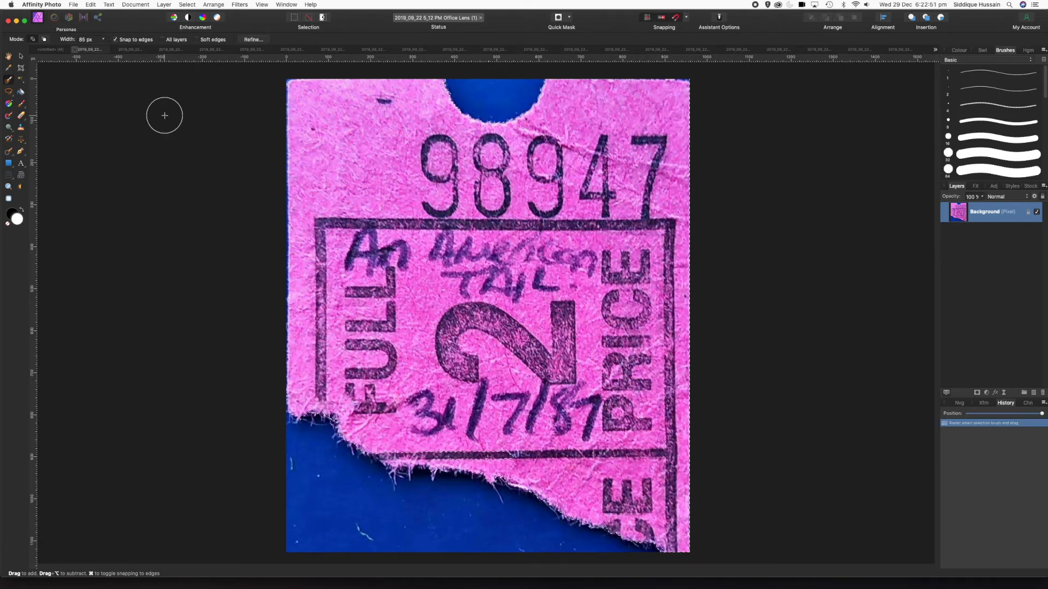
{"action": "left_click", "coordinate": [253, 39]}
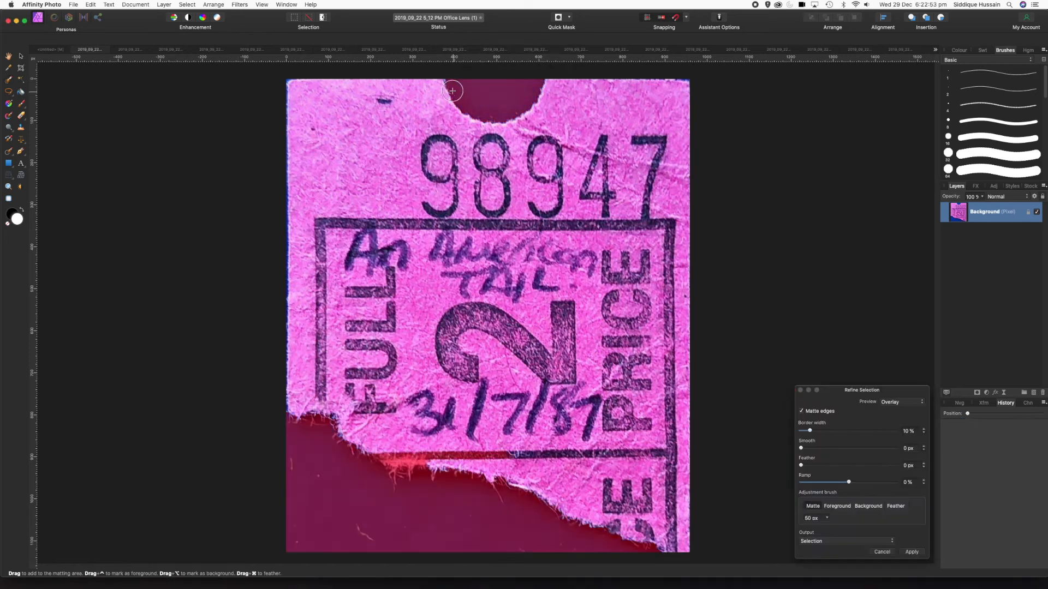
{"action": "mouse_move", "coordinate": [446, 85]}
{"action": "left_mouse_down"}
{"action": "mouse_move", "coordinate": [483, 120]}
{"action": "mouse_move", "coordinate": [524, 118]}
{"action": "mouse_move", "coordinate": [557, 79]}
{"action": "left_mouse_up"}
{"action": "left_click_drag", "start_coordinate": [686, 78], "coordinate": [695, 82]}
{"action": "mouse_move", "coordinate": [668, 554]}
{"action": "left_mouse_down"}
{"action": "mouse_move", "coordinate": [489, 478]}
{"action": "mouse_move", "coordinate": [512, 501]}
{"action": "mouse_move", "coordinate": [470, 474]}
{"action": "mouse_move", "coordinate": [372, 462]}
{"action": "mouse_move", "coordinate": [408, 482]}
{"action": "mouse_move", "coordinate": [382, 478]}
{"action": "mouse_move", "coordinate": [386, 487]}
{"action": "mouse_move", "coordinate": [328, 415]}
{"action": "mouse_move", "coordinate": [286, 419]}
{"action": "mouse_move", "coordinate": [291, 457]}
{"action": "left_mouse_up"}
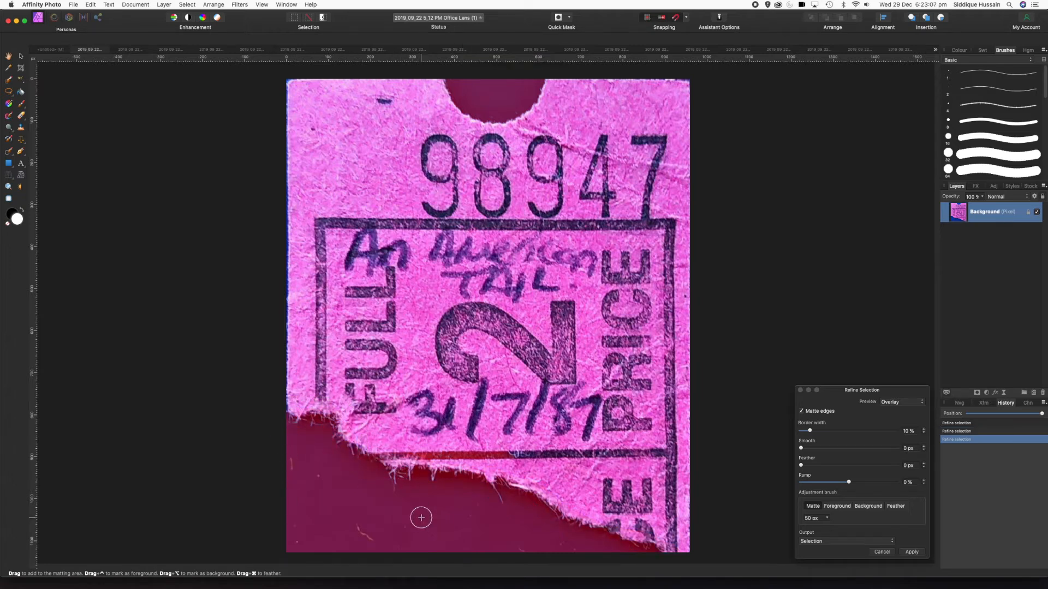
{"action": "left_click", "coordinate": [912, 552]}
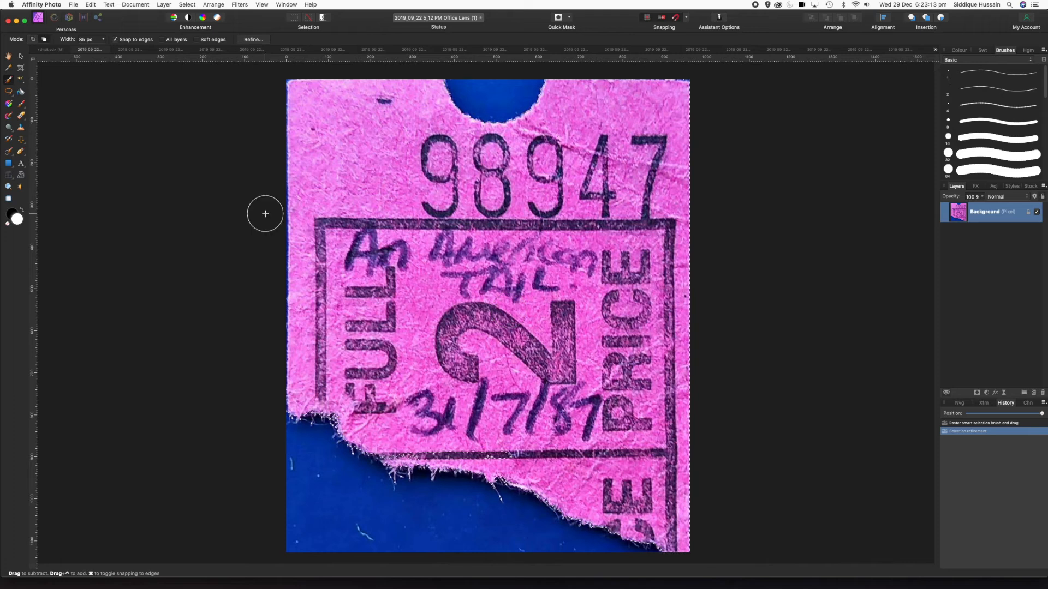
- Paste the cut-out pink ticket into the collage, shrink it to the first ticket's height and place it to that ticket's right with a gap
{"action": "left_click", "coordinate": [51, 50]}
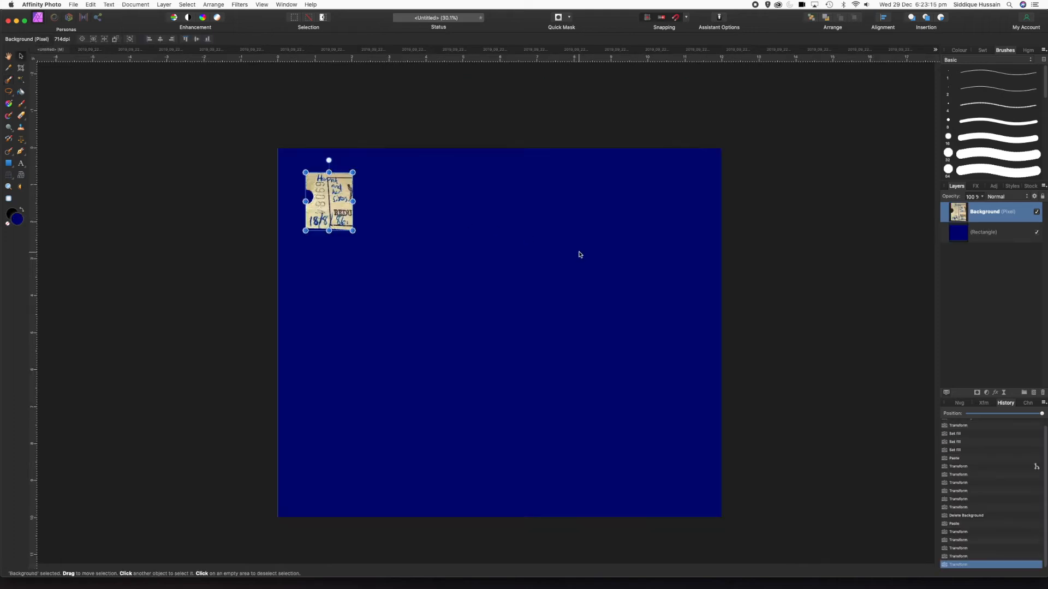
{"action": "key", "text": "super+v"}
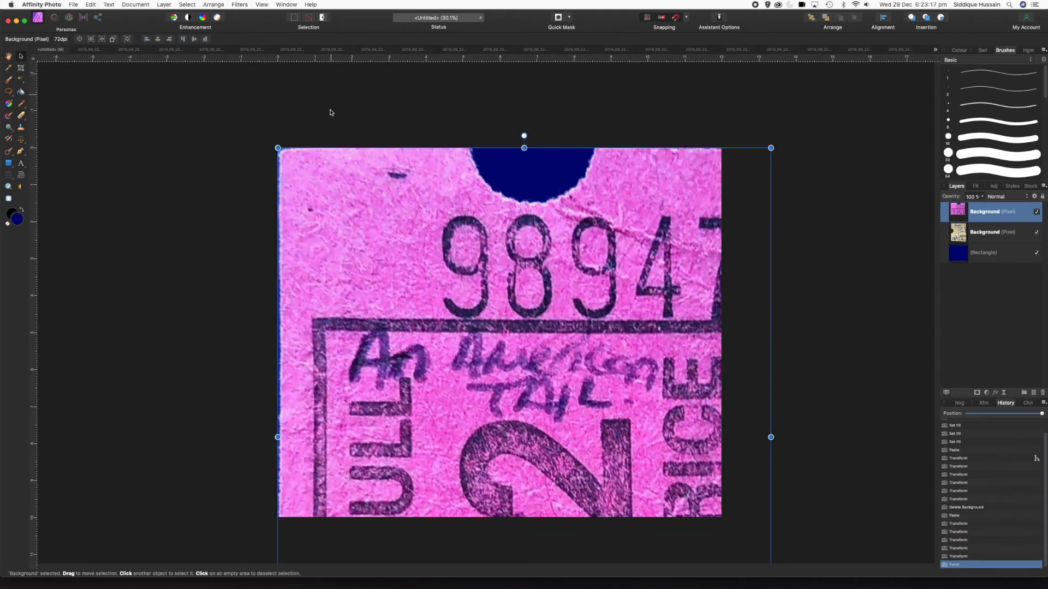
{"action": "left_click_drag", "start_coordinate": [279, 148], "coordinate": [573, 367]}
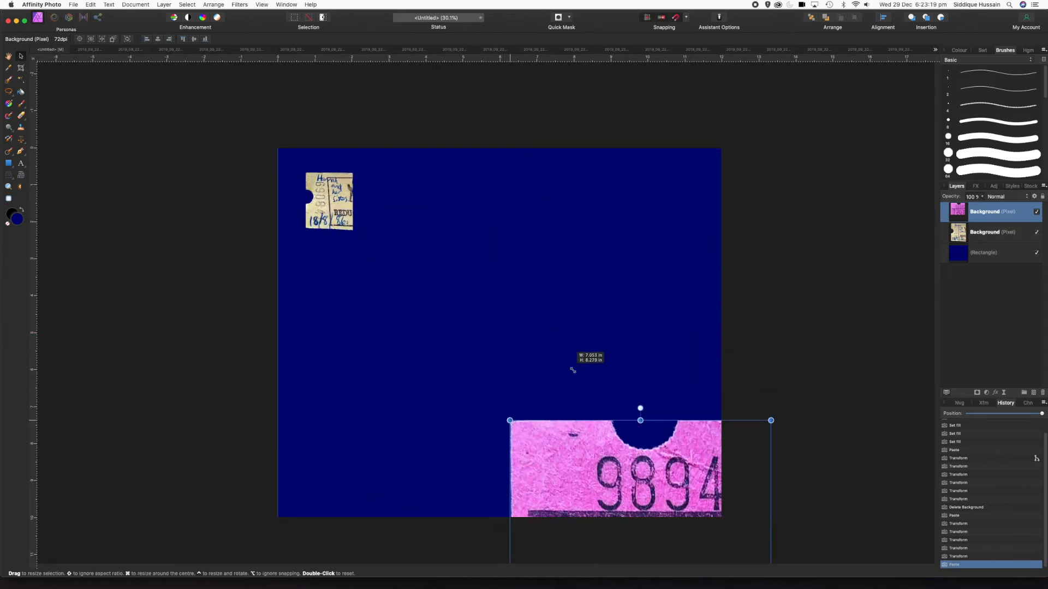
{"action": "left_click_drag", "start_coordinate": [604, 475], "coordinate": [506, 169]}
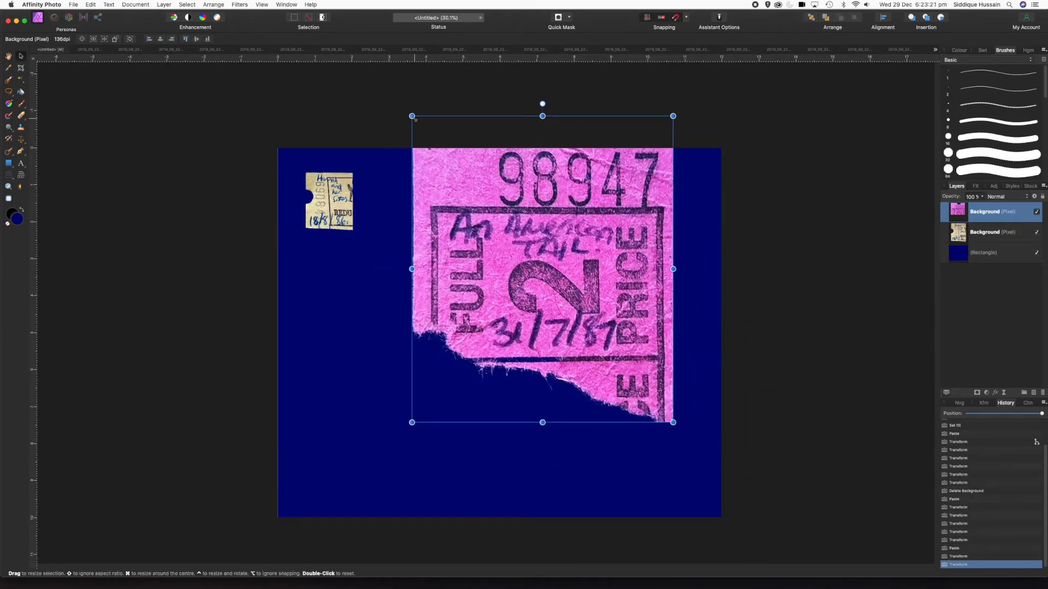
{"action": "left_click_drag", "start_coordinate": [412, 116], "coordinate": [608, 346]}
{"action": "left_click_drag", "start_coordinate": [648, 403], "coordinate": [347, 238]}
{"action": "left_click_drag", "start_coordinate": [330, 202], "coordinate": [405, 201]}
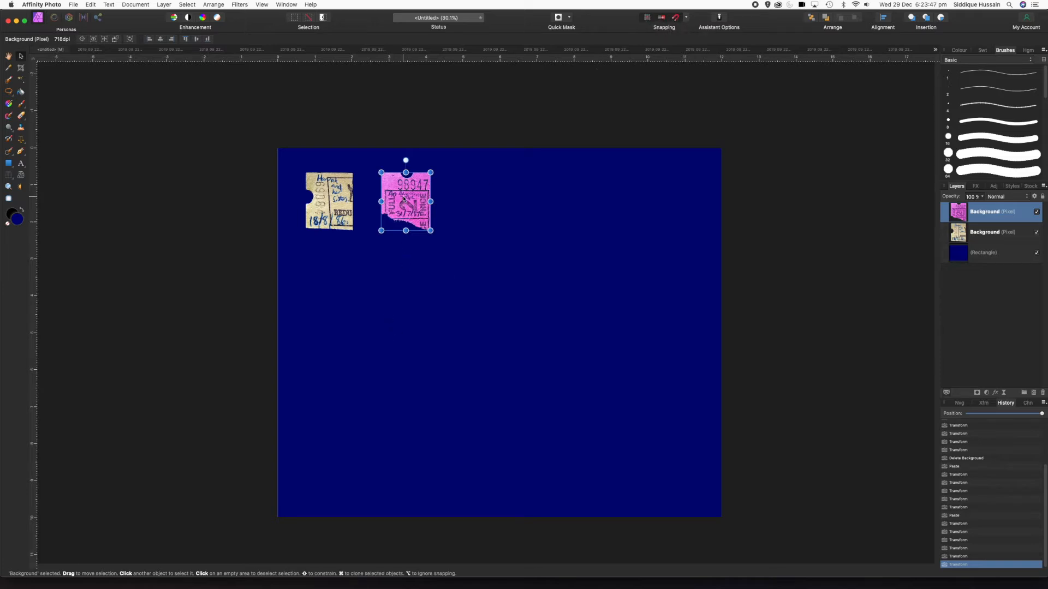
{"action": "left_click_drag", "start_coordinate": [405, 202], "coordinate": [419, 201]}
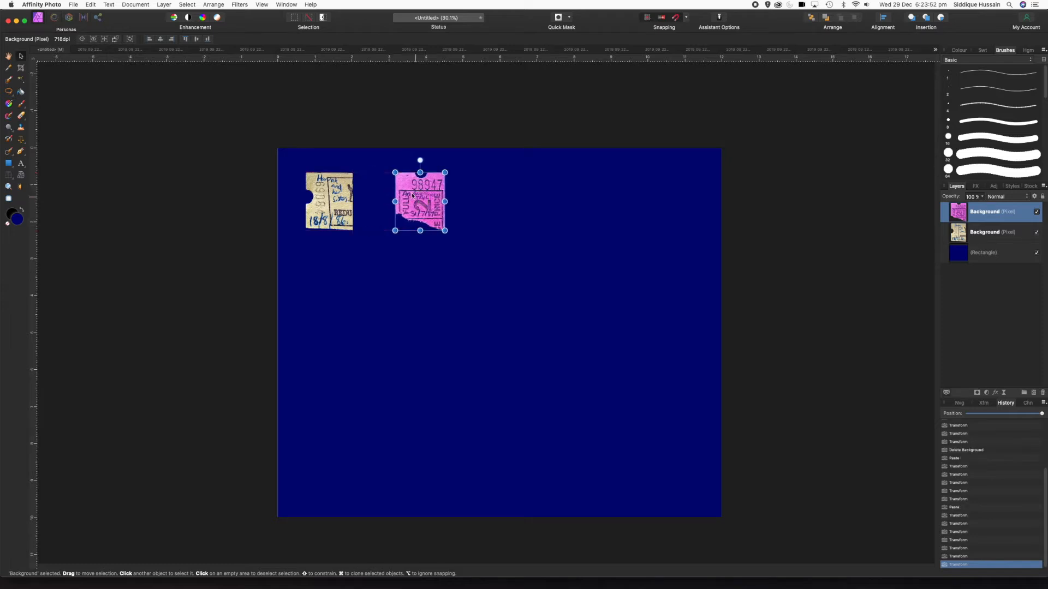
- Close the pink ticket's scan without saving its changes
{"action": "left_click", "coordinate": [98, 48]}
{"action": "key", "text": "super+w"}
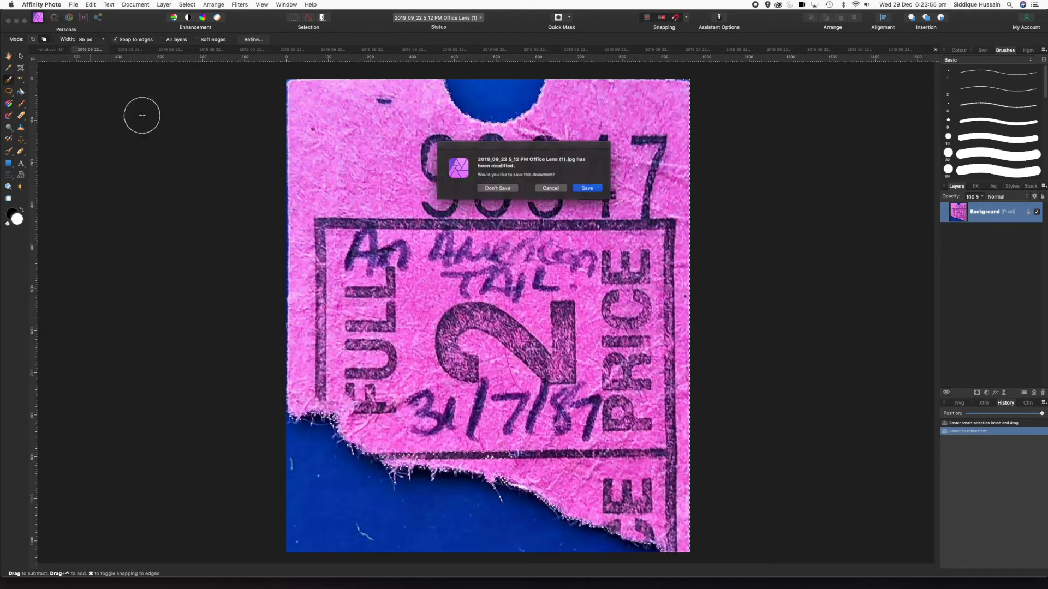
{"action": "left_click", "coordinate": [497, 188]}
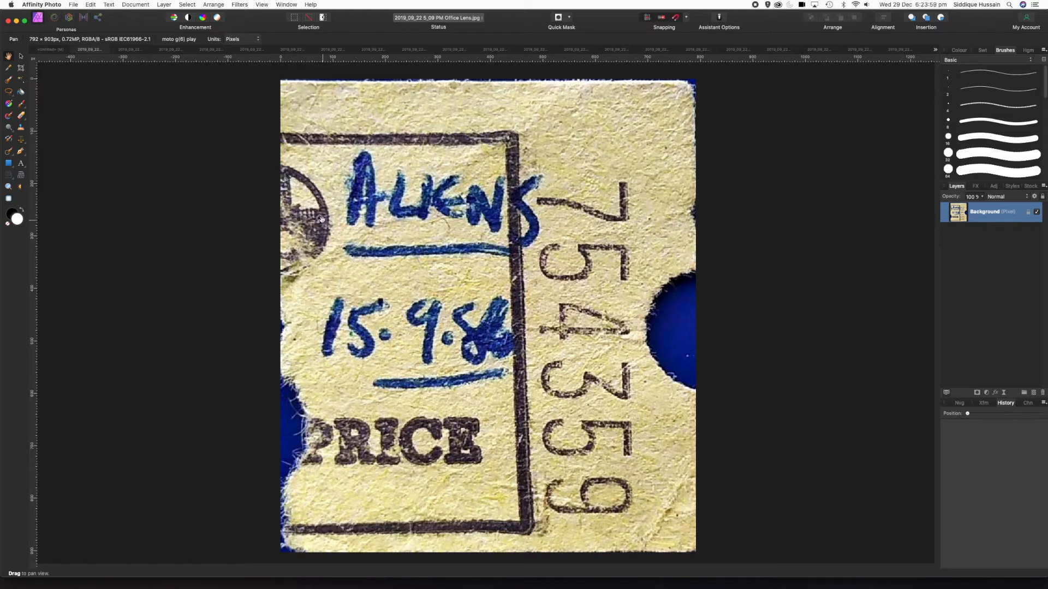
- Select the "Aliens" ticket with the 85 px selection brush and paint the 50 px matte brush along its upper-right corner, right notch and torn left edge
{"action": "left_click", "coordinate": [9, 82]}
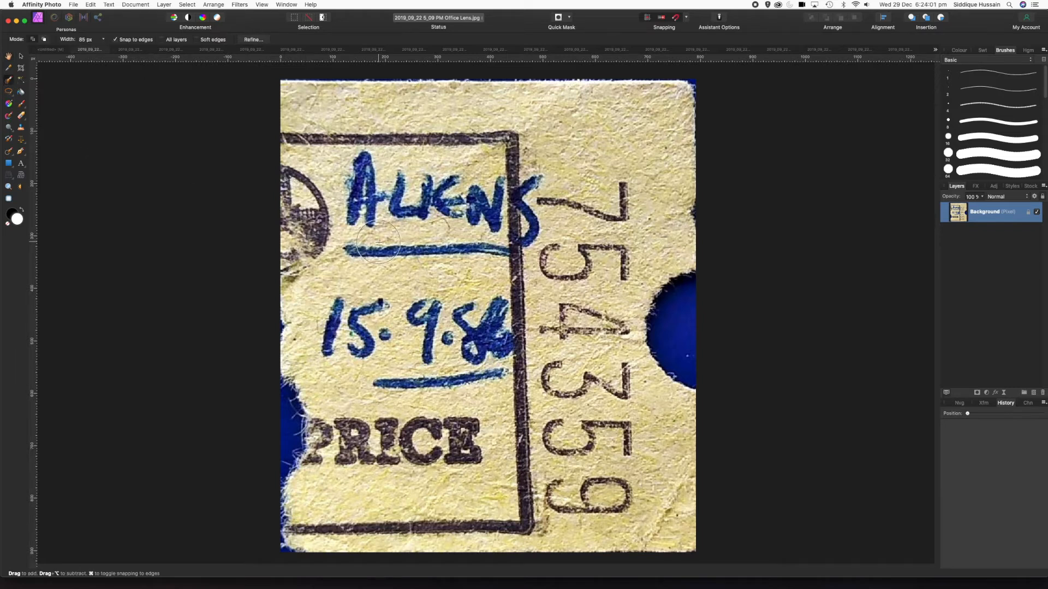
{"action": "mouse_move", "coordinate": [479, 277]}
{"action": "left_mouse_down"}
{"action": "mouse_move", "coordinate": [598, 219]}
{"action": "mouse_move", "coordinate": [648, 146]}
{"action": "mouse_move", "coordinate": [642, 108]}
{"action": "mouse_move", "coordinate": [664, 186]}
{"action": "mouse_move", "coordinate": [591, 316]}
{"action": "mouse_move", "coordinate": [592, 376]}
{"action": "mouse_move", "coordinate": [667, 421]}
{"action": "mouse_move", "coordinate": [673, 521]}
{"action": "mouse_move", "coordinate": [559, 509]}
{"action": "mouse_move", "coordinate": [627, 456]}
{"action": "mouse_move", "coordinate": [576, 387]}
{"action": "mouse_move", "coordinate": [484, 411]}
{"action": "mouse_move", "coordinate": [525, 509]}
{"action": "mouse_move", "coordinate": [438, 459]}
{"action": "mouse_move", "coordinate": [485, 326]}
{"action": "mouse_move", "coordinate": [494, 158]}
{"action": "mouse_move", "coordinate": [545, 215]}
{"action": "mouse_move", "coordinate": [497, 108]}
{"action": "mouse_move", "coordinate": [322, 111]}
{"action": "mouse_move", "coordinate": [443, 140]}
{"action": "mouse_move", "coordinate": [501, 190]}
{"action": "mouse_move", "coordinate": [362, 174]}
{"action": "mouse_move", "coordinate": [387, 221]}
{"action": "mouse_move", "coordinate": [458, 276]}
{"action": "mouse_move", "coordinate": [323, 242]}
{"action": "mouse_move", "coordinate": [303, 209]}
{"action": "mouse_move", "coordinate": [322, 355]}
{"action": "mouse_move", "coordinate": [342, 412]}
{"action": "mouse_move", "coordinate": [335, 535]}
{"action": "mouse_move", "coordinate": [450, 484]}
{"action": "mouse_move", "coordinate": [477, 419]}
{"action": "left_mouse_up"}
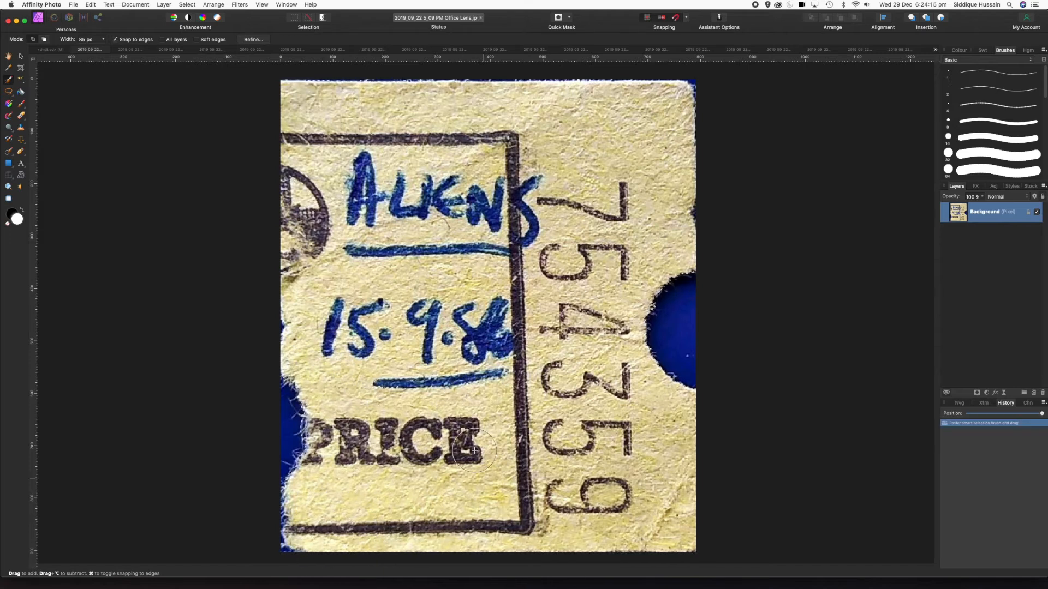
{"action": "left_click", "coordinate": [253, 40]}
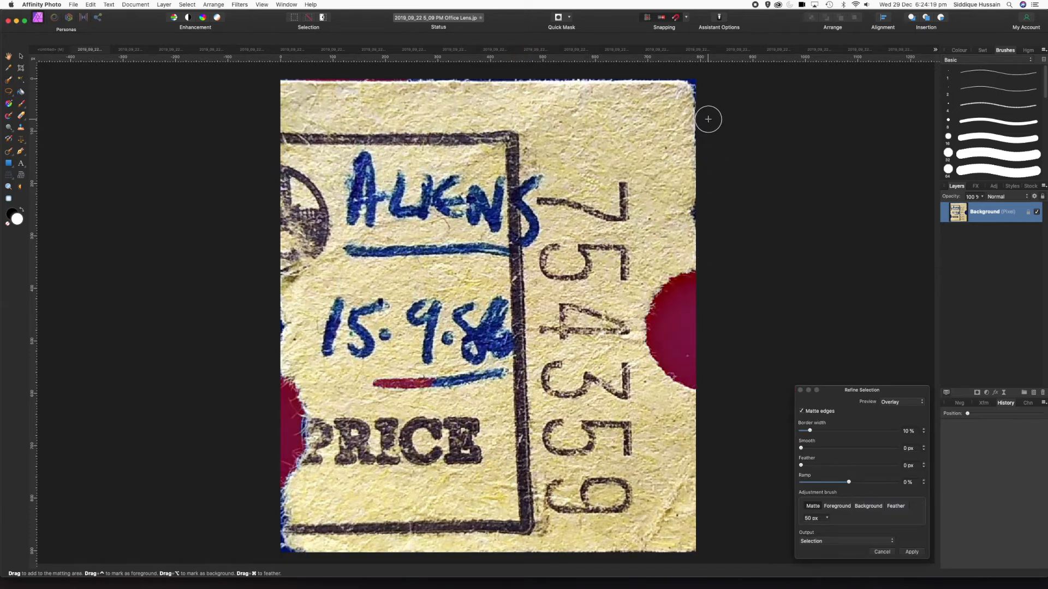
{"action": "mouse_move", "coordinate": [703, 104]}
{"action": "left_mouse_down"}
{"action": "mouse_move", "coordinate": [687, 87]}
{"action": "mouse_move", "coordinate": [699, 94]}
{"action": "left_mouse_up"}
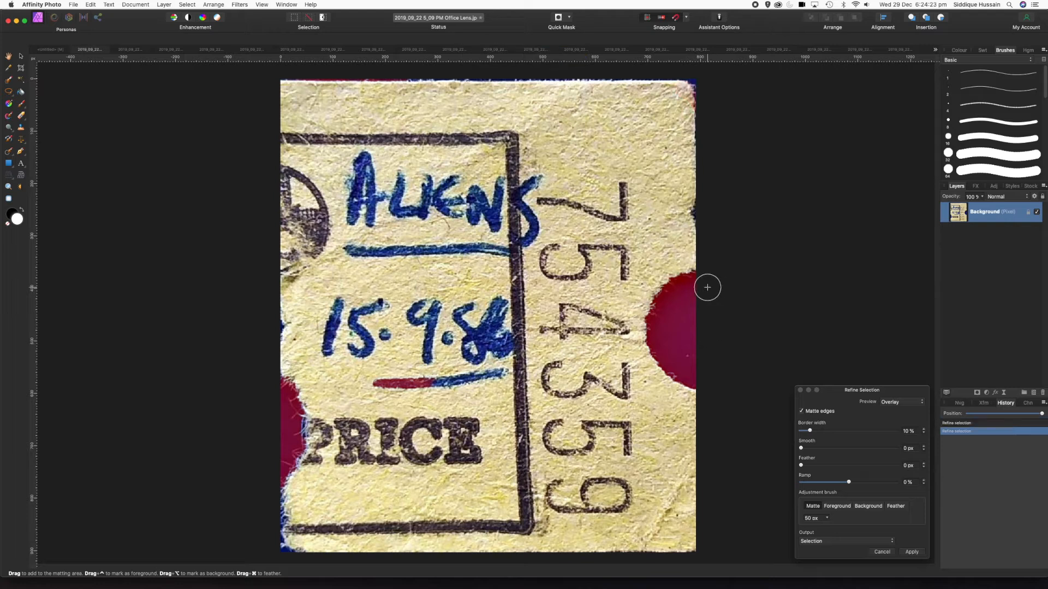
{"action": "mouse_move", "coordinate": [701, 274]}
{"action": "left_mouse_down"}
{"action": "mouse_move", "coordinate": [652, 298]}
{"action": "mouse_move", "coordinate": [647, 321]}
{"action": "mouse_move", "coordinate": [654, 356]}
{"action": "mouse_move", "coordinate": [693, 392]}
{"action": "left_mouse_up"}
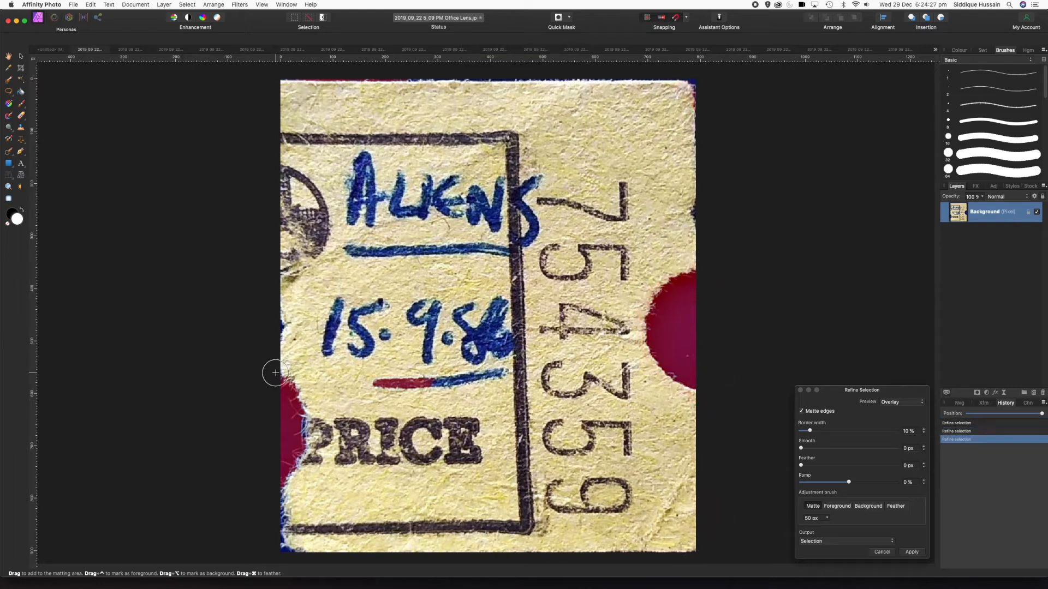
{"action": "mouse_move", "coordinate": [277, 373]}
{"action": "left_mouse_down"}
{"action": "mouse_move", "coordinate": [310, 438]}
{"action": "mouse_move", "coordinate": [272, 512]}
{"action": "mouse_move", "coordinate": [293, 546]}
{"action": "left_mouse_up"}
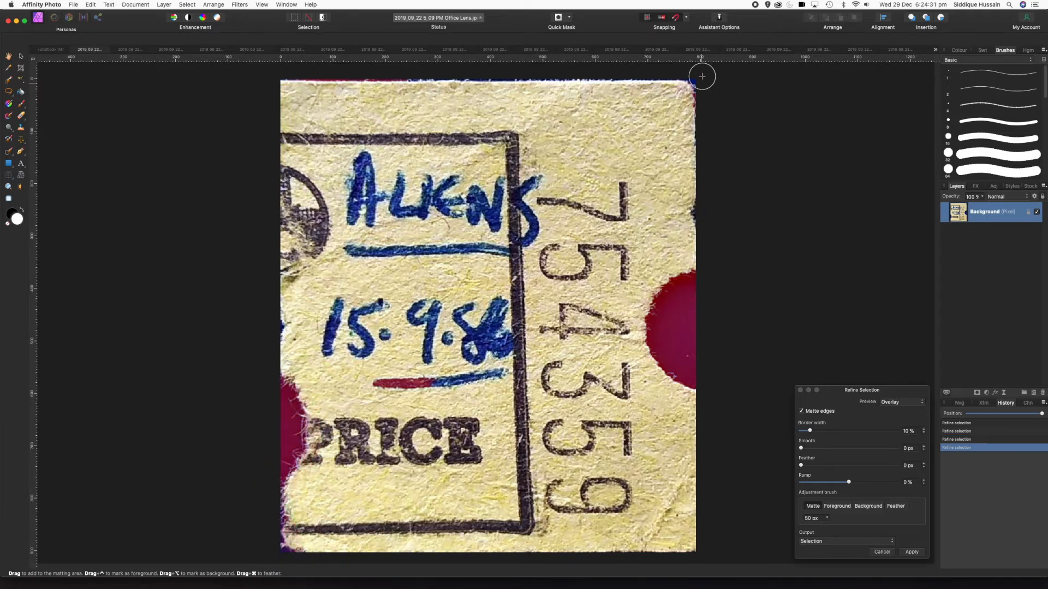
- Switch the adjustment brush to Background at 8 px and mark the blue area around the ticket's upper-right corner and along its top edge
{"action": "scroll", "coordinate": [701, 90], "scroll_direction": "up", "scroll_amount": 10}
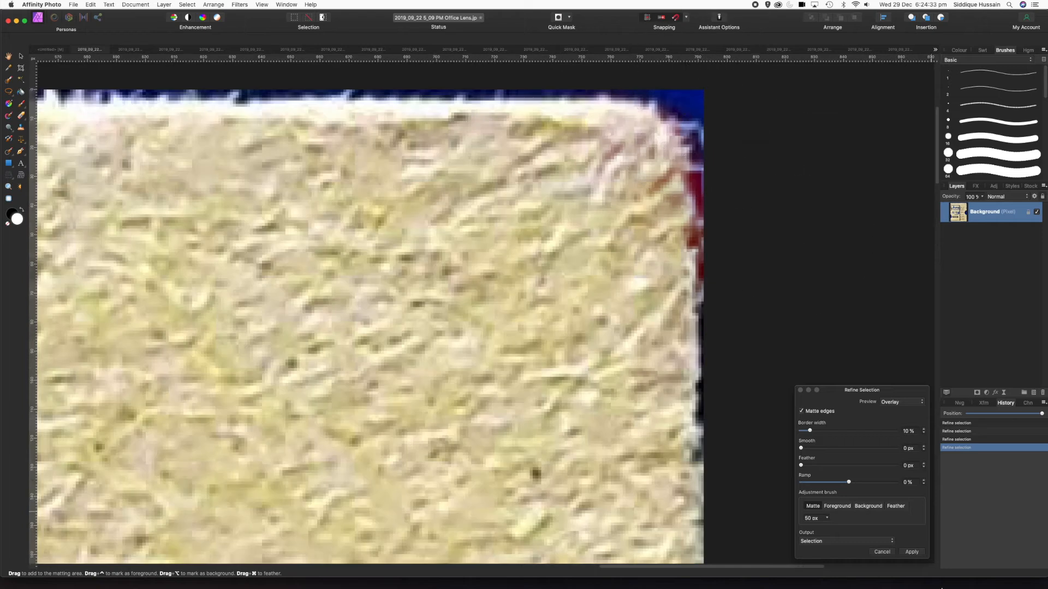
{"action": "left_click", "coordinate": [864, 507]}
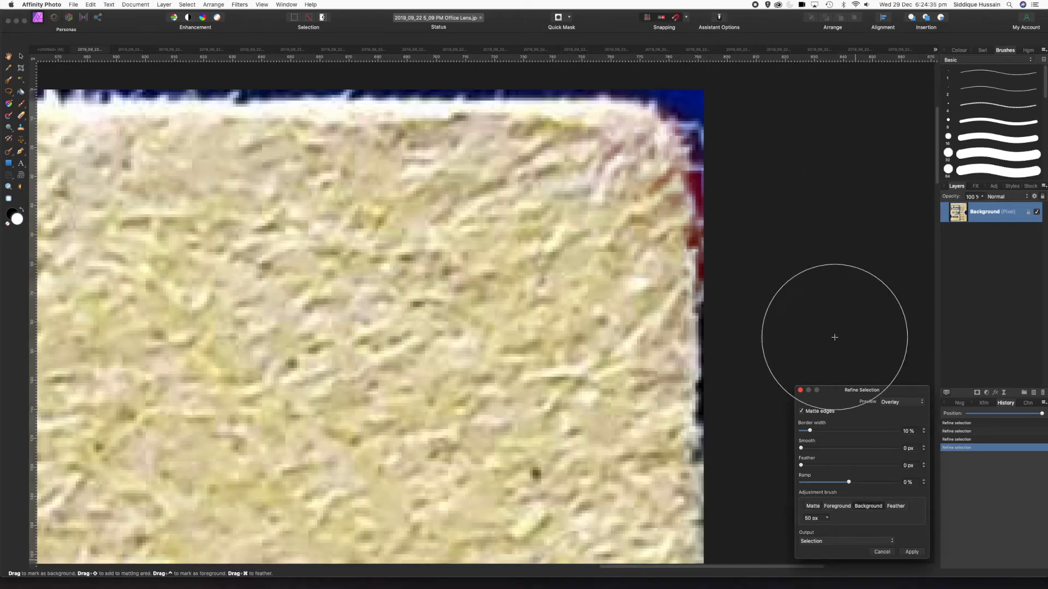
{"action": "key", "text": "bracketleft"}
{"action": "key", "text": "bracketleft"}
{"action": "key", "text": "bracketleft"}
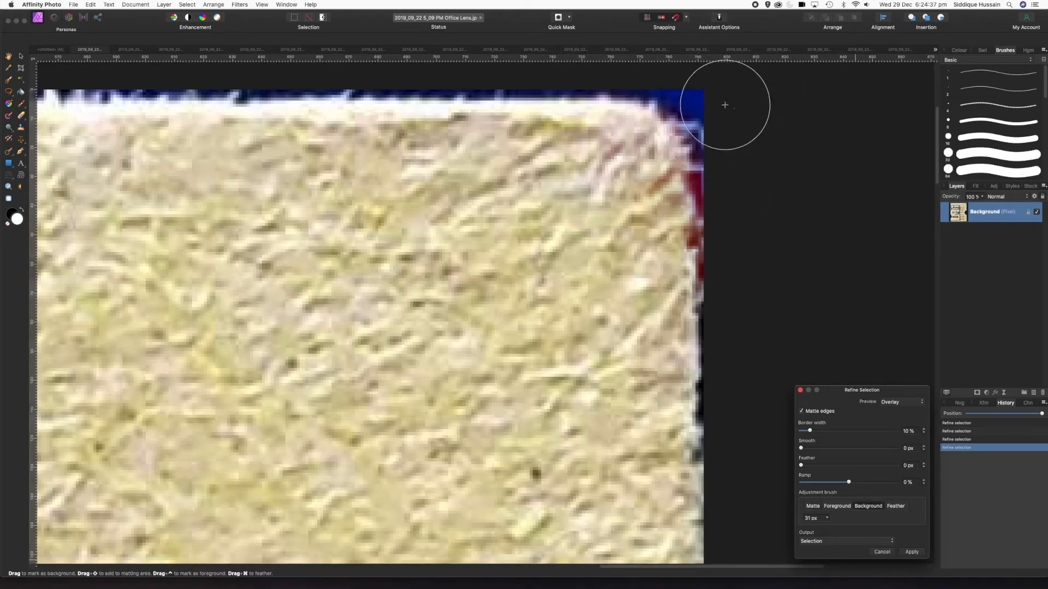
{"action": "mouse_move", "coordinate": [705, 94]}
{"action": "left_mouse_down"}
{"action": "mouse_move", "coordinate": [682, 94]}
{"action": "mouse_move", "coordinate": [697, 103]}
{"action": "mouse_move", "coordinate": [667, 91]}
{"action": "mouse_move", "coordinate": [709, 133]}
{"action": "mouse_move", "coordinate": [706, 247]}
{"action": "left_mouse_up"}
{"action": "left_click_drag", "start_coordinate": [643, 83], "coordinate": [240, 84]}
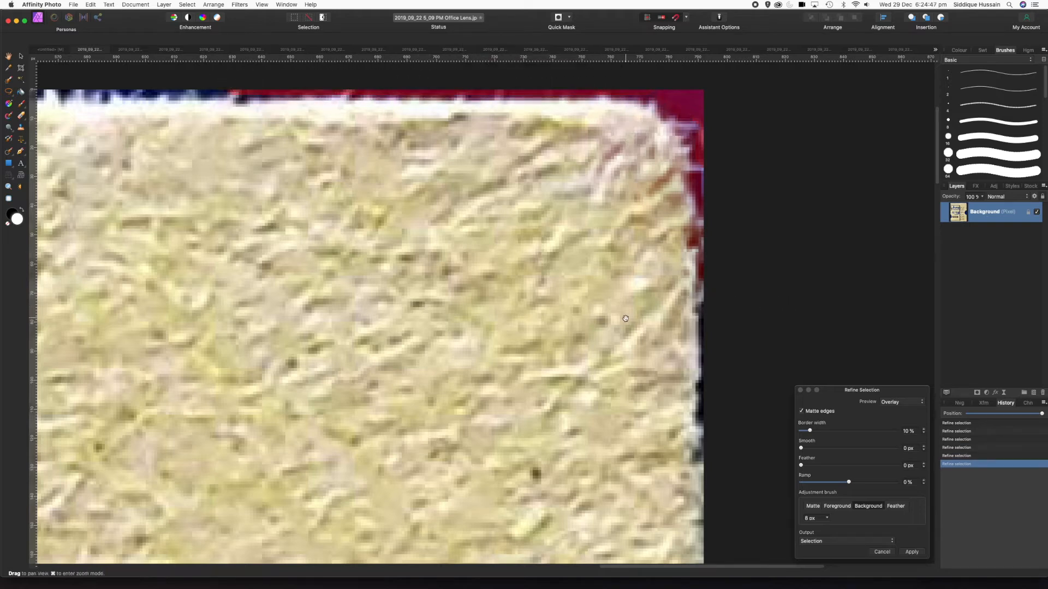
- Mark the small blue nick on the ticket's right edge above the punched notch as background
{"action": "scroll", "coordinate": [625, 318], "scroll_direction": "down", "scroll_amount": 10}
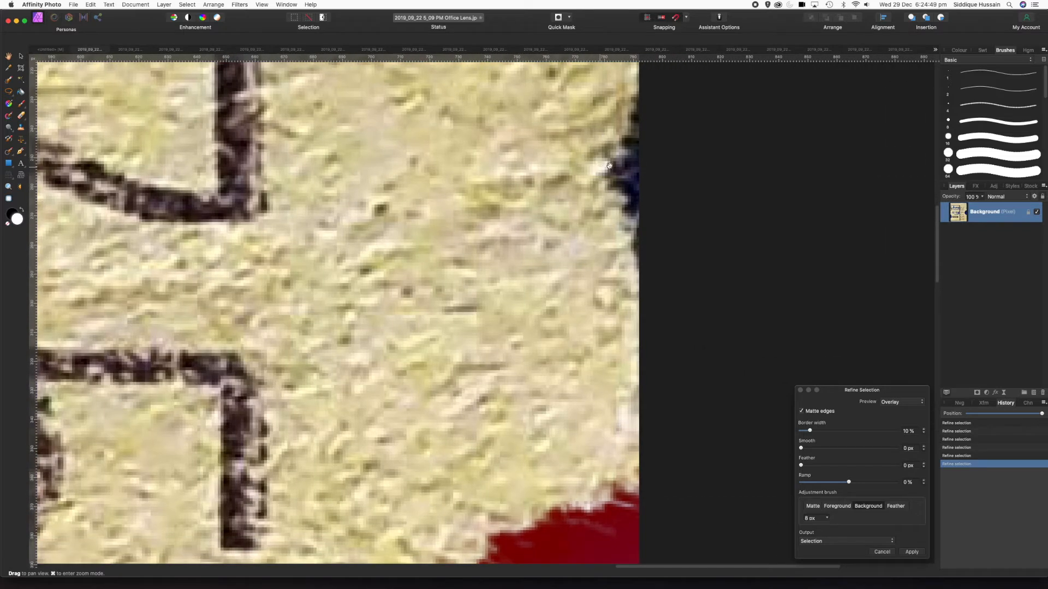
{"action": "mouse_move", "coordinate": [650, 145]}
{"action": "left_mouse_down"}
{"action": "mouse_move", "coordinate": [627, 185]}
{"action": "mouse_move", "coordinate": [626, 139]}
{"action": "left_mouse_up"}
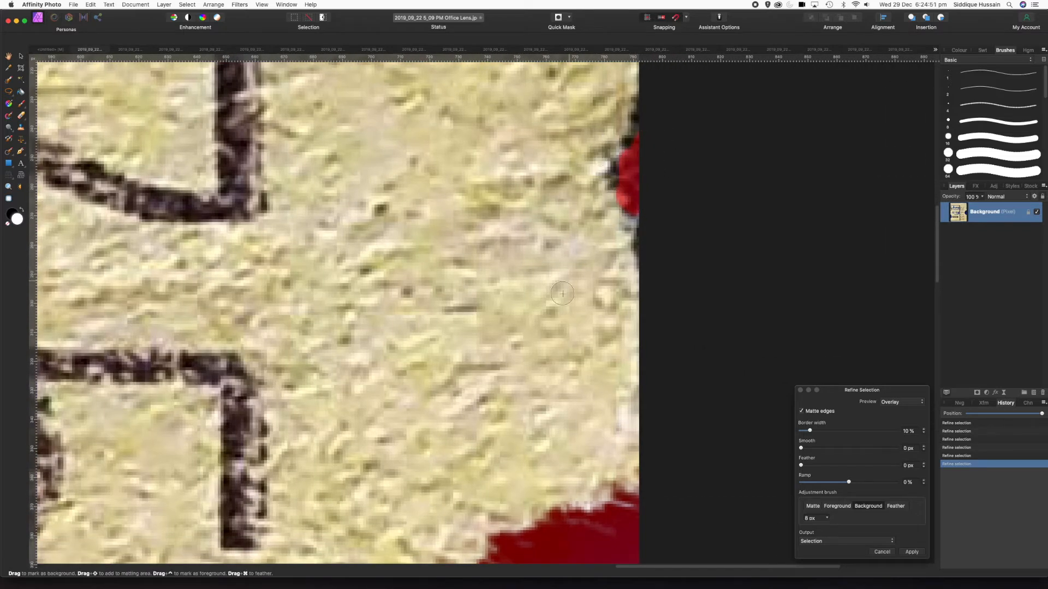
{"action": "scroll", "coordinate": [571, 107], "scroll_direction": "down", "scroll_amount": 8}
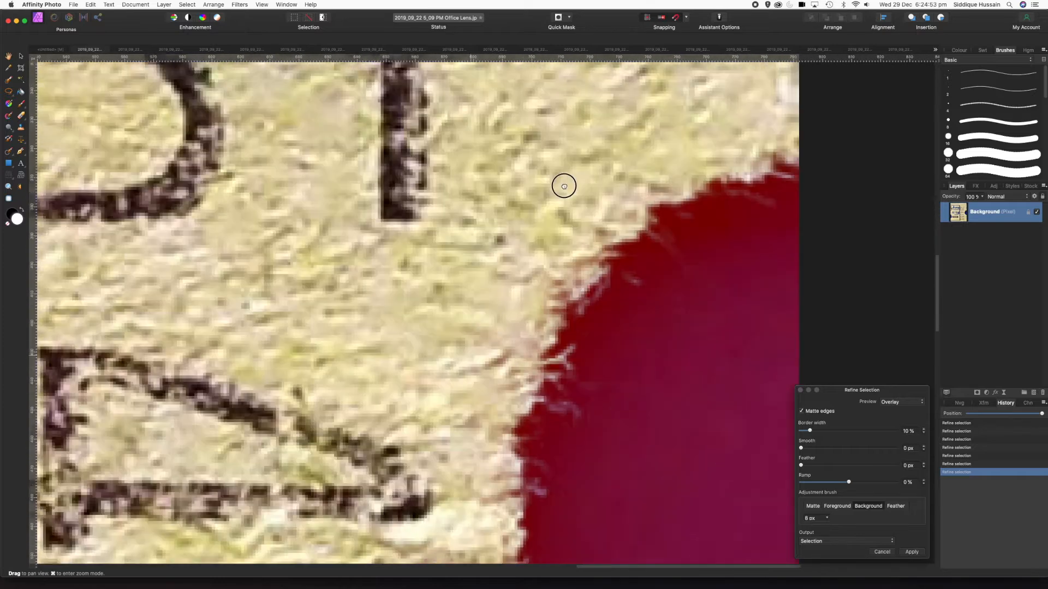
- Mark the leftover blue along the lower part of the "Aliens" ticket's torn left edge as background with the 8 px brush
{"action": "scroll", "coordinate": [564, 186], "scroll_direction": "down", "scroll_amount": 10}
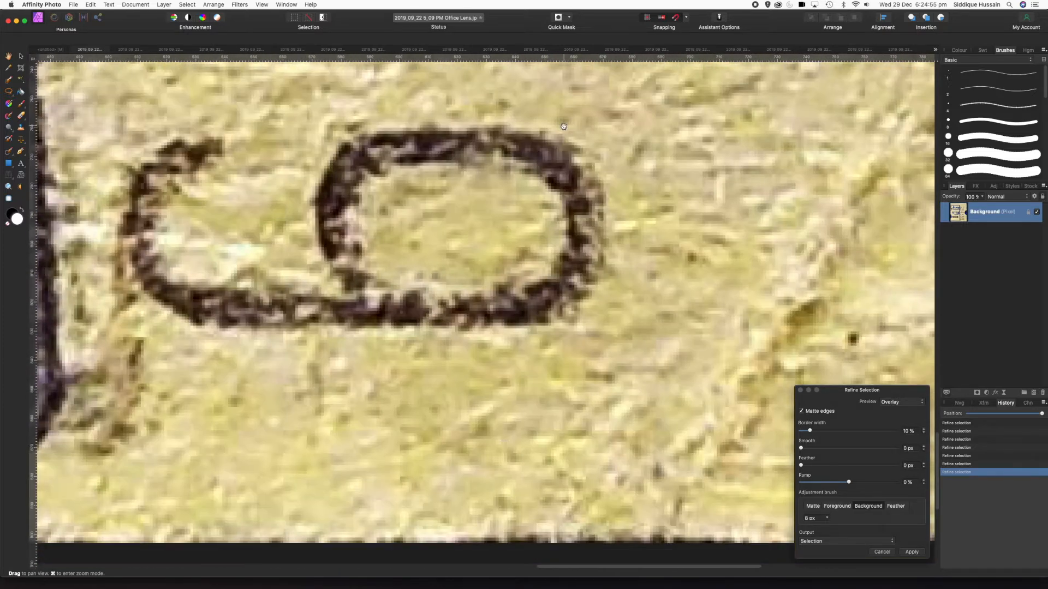
{"action": "scroll", "coordinate": [564, 127], "scroll_direction": "left", "scroll_amount": 15}
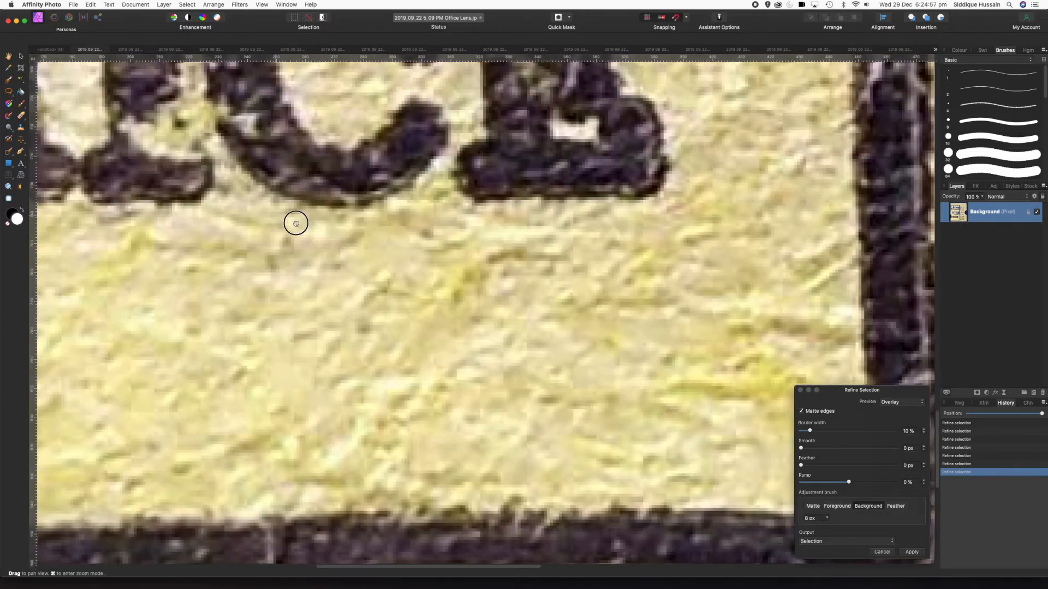
{"action": "scroll", "coordinate": [296, 223], "scroll_direction": "left", "scroll_amount": 15}
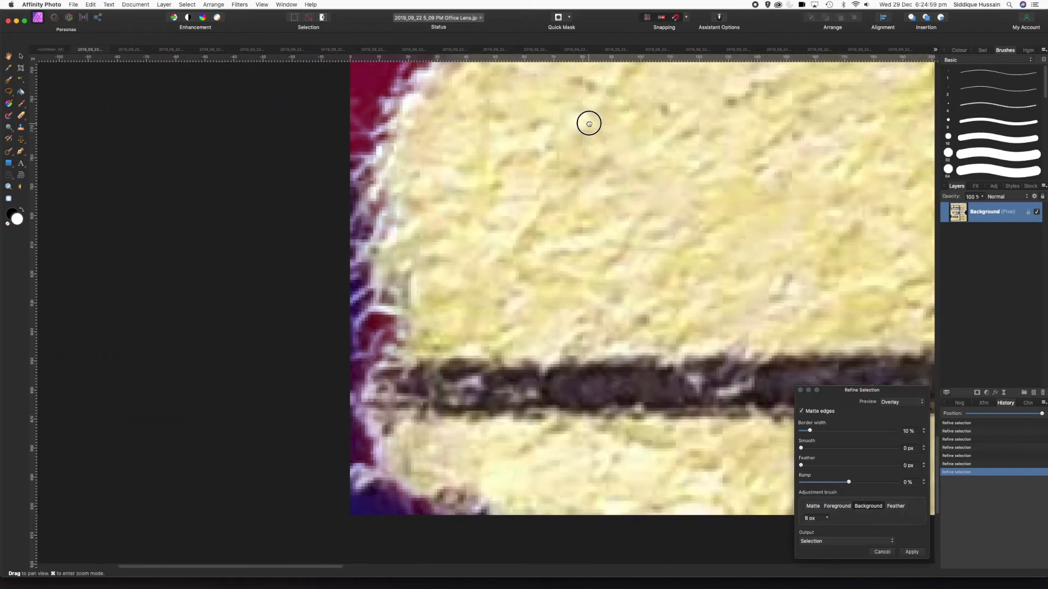
{"action": "scroll", "coordinate": [589, 124], "scroll_direction": "down", "scroll_amount": 2}
{"action": "mouse_move", "coordinate": [357, 453]}
{"action": "left_mouse_down"}
{"action": "mouse_move", "coordinate": [406, 467]}
{"action": "mouse_move", "coordinate": [368, 431]}
{"action": "mouse_move", "coordinate": [351, 234]}
{"action": "left_mouse_up"}
{"action": "scroll", "coordinate": [479, 298], "scroll_direction": "down", "scroll_amount": 10}
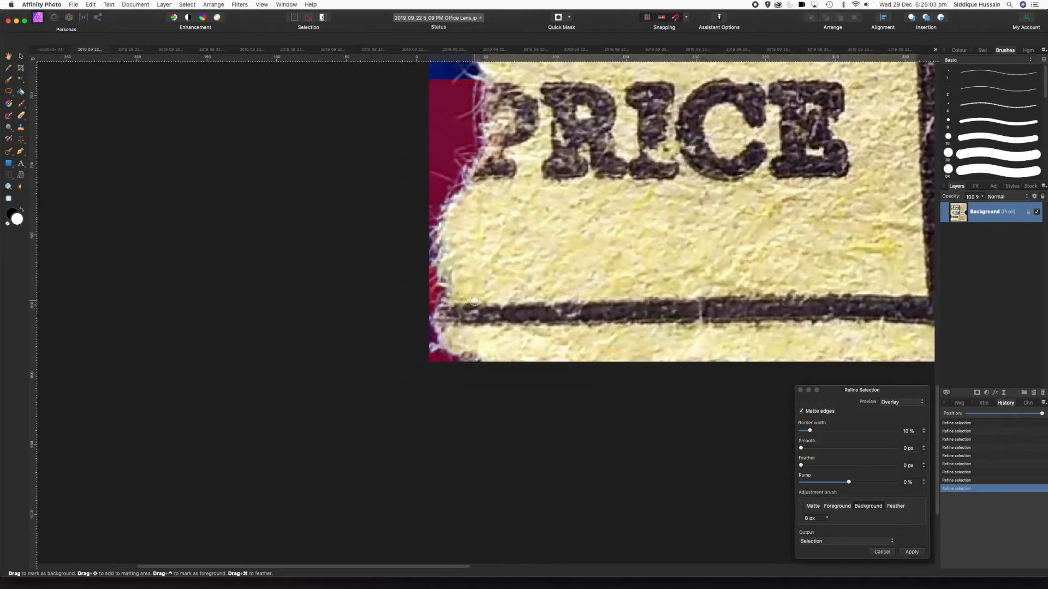
{"action": "mouse_move", "coordinate": [532, 145]}
{"action": "left_mouse_down"}
{"action": "mouse_move", "coordinate": [323, 433]}
{"action": "mouse_move", "coordinate": [334, 552]}
{"action": "mouse_move", "coordinate": [273, 471]}
{"action": "mouse_move", "coordinate": [296, 470]}
{"action": "left_mouse_up"}
{"action": "scroll", "coordinate": [296, 470], "scroll_direction": "down", "scroll_amount": 3}
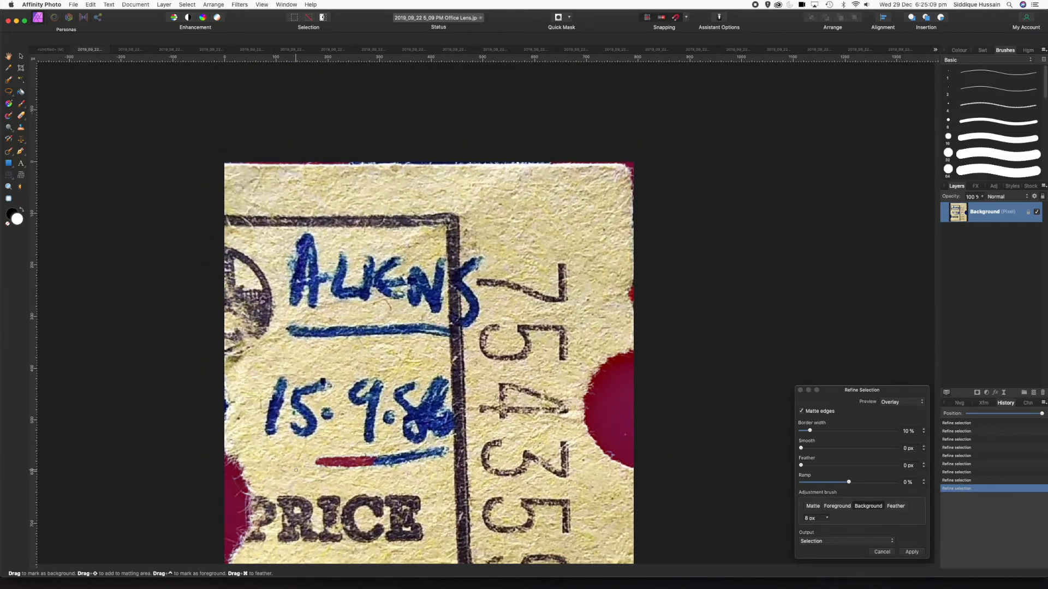
- Paint the matte brush at 19 to 22 px along the ticket's top edge, upper-right corner and torn left edge, and apply the refinement
{"action": "key", "text": "super+0"}
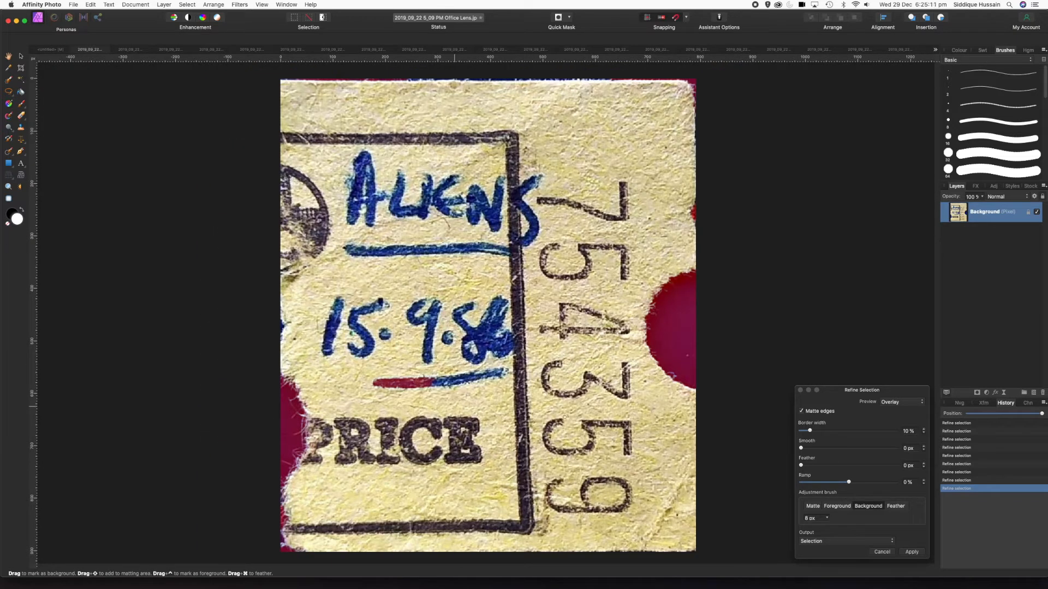
{"action": "left_click", "coordinate": [812, 507]}
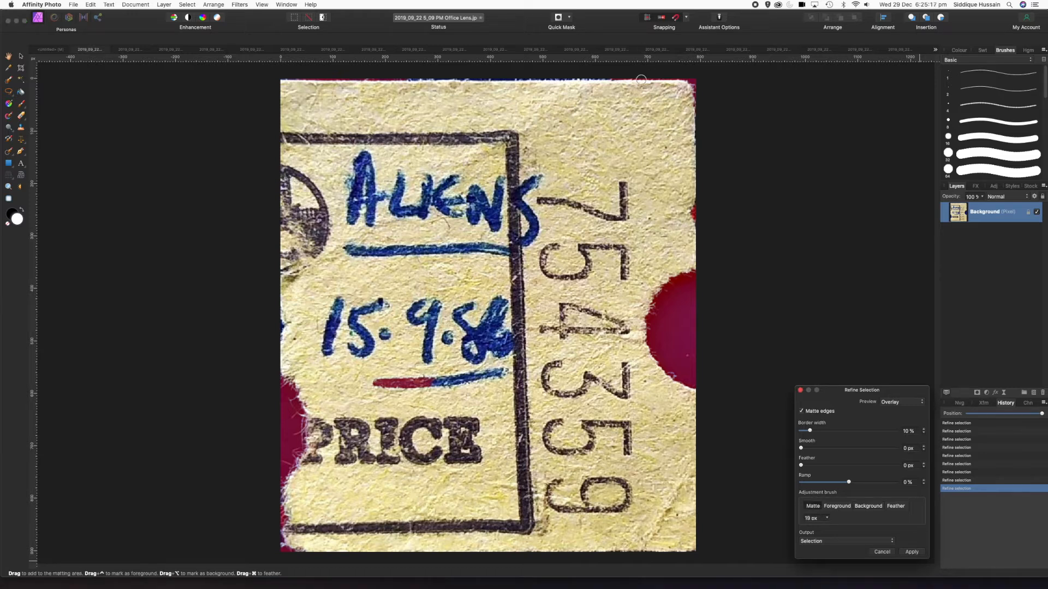
{"action": "left_click_drag", "start_coordinate": [610, 81], "coordinate": [640, 80]}
{"action": "mouse_move", "coordinate": [698, 113]}
{"action": "left_mouse_down"}
{"action": "mouse_move", "coordinate": [573, 76]}
{"action": "mouse_move", "coordinate": [592, 83]}
{"action": "left_mouse_up"}
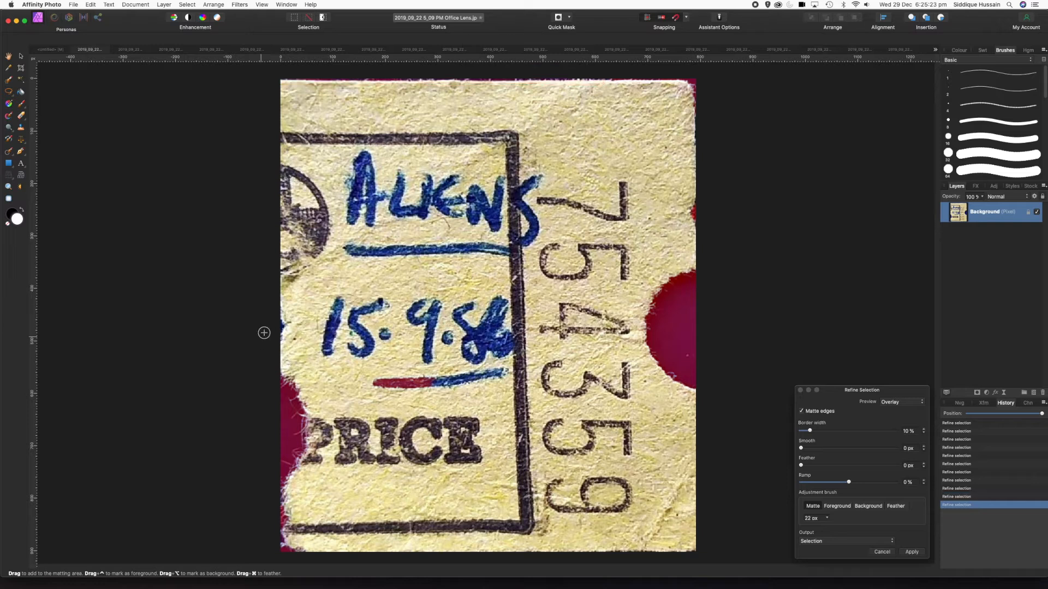
{"action": "left_click_drag", "start_coordinate": [306, 416], "coordinate": [294, 399]}
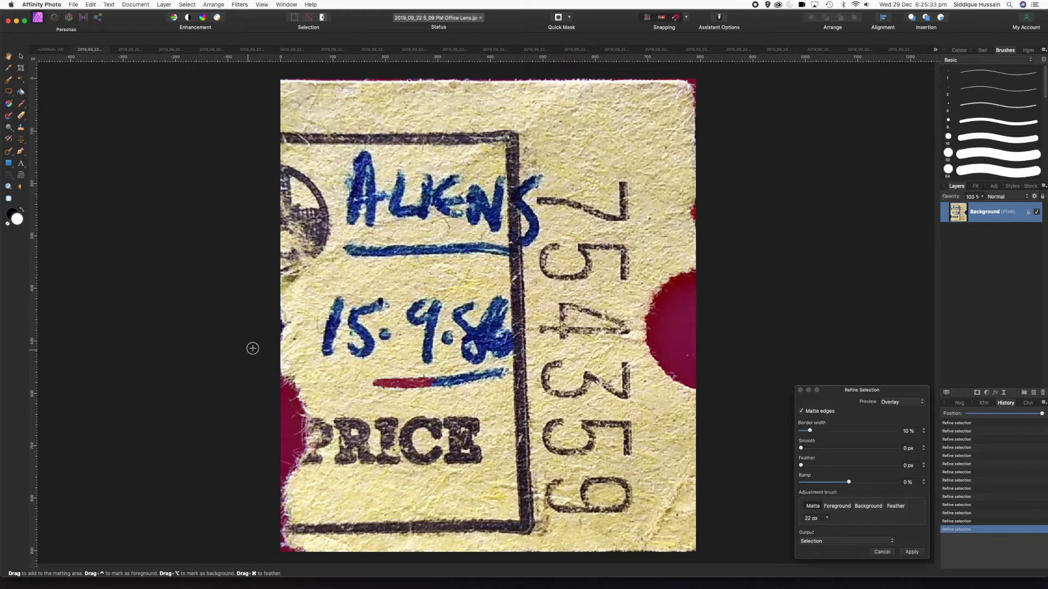
{"action": "scroll", "coordinate": [257, 343], "scroll_direction": "up", "scroll_amount": 1}
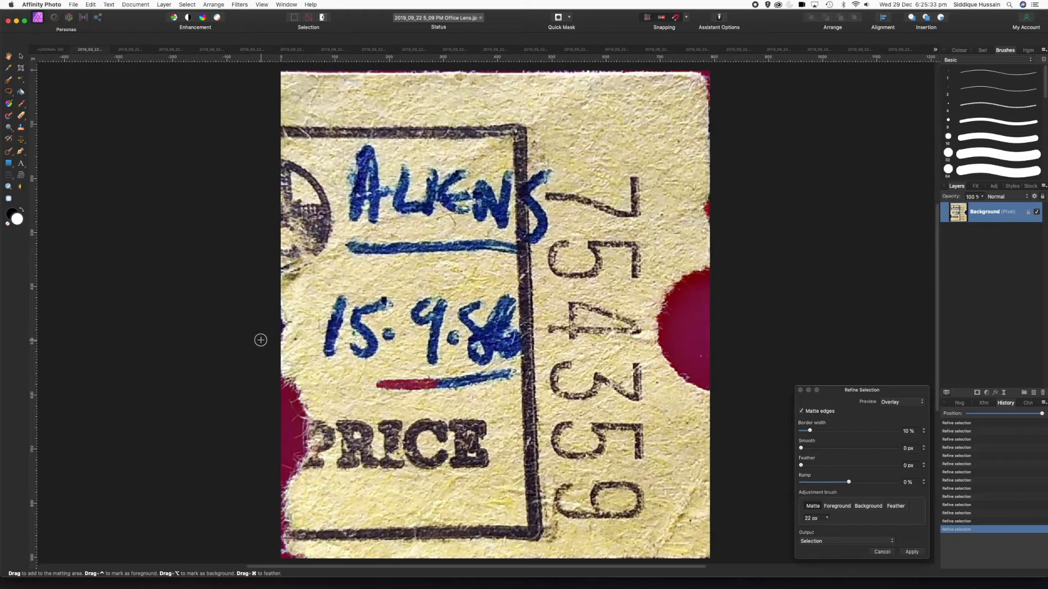
{"action": "left_click", "coordinate": [912, 552]}
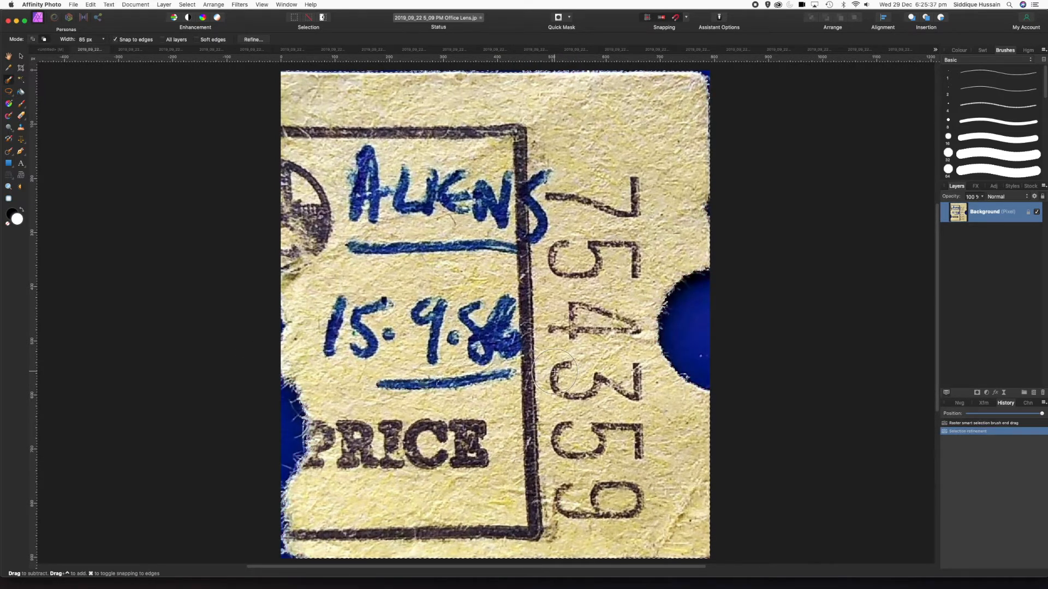
- Paste the cut-out "Aliens" ticket into the collage document and shrink it to under a third of its pasted width
{"action": "left_click", "coordinate": [51, 49]}
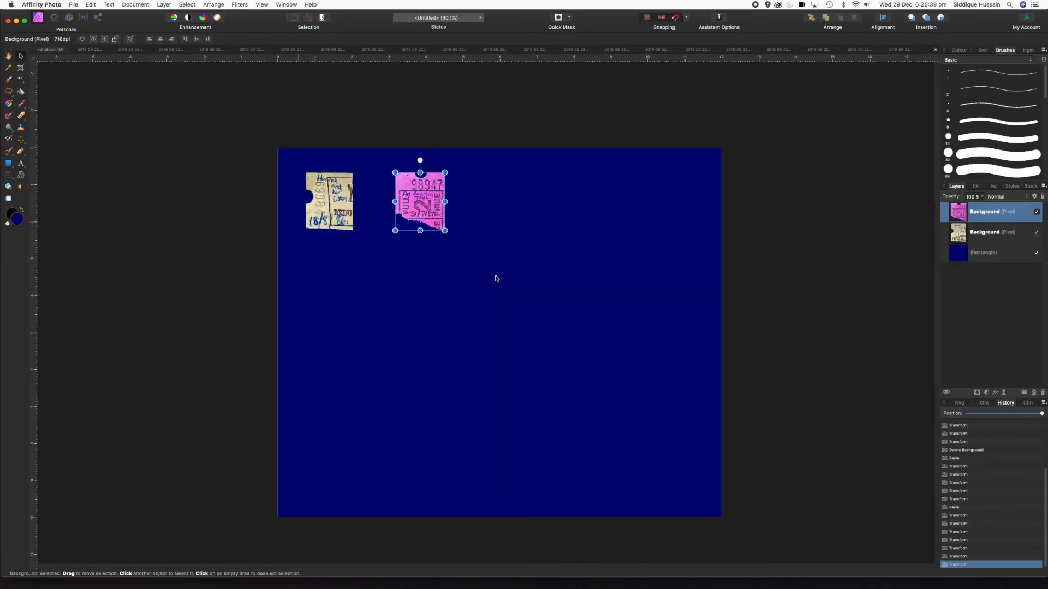
{"action": "key", "text": "super+v"}
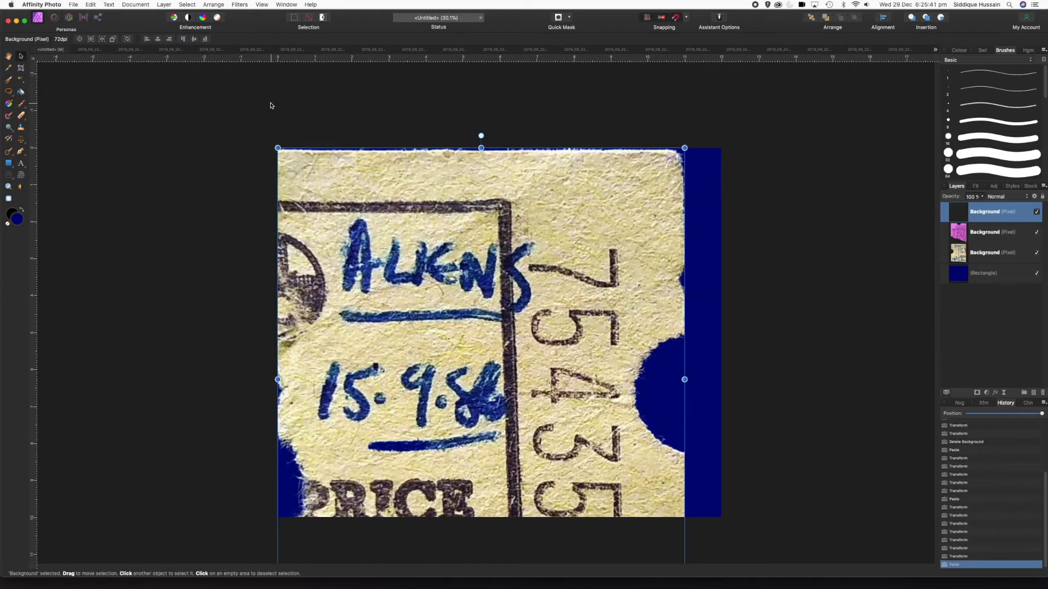
{"action": "left_click_drag", "start_coordinate": [281, 150], "coordinate": [580, 465]}
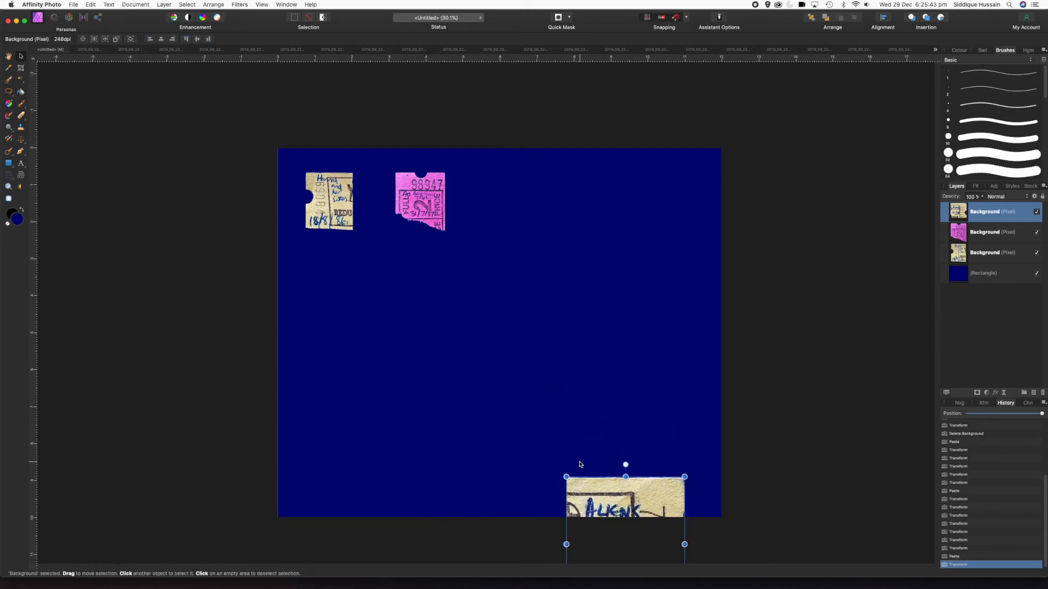
- Place the "Aliens" ticket in the row right of the pink one and scale it to about 1.38 × 1.57 in, matching the pink ticket's height
{"action": "left_click_drag", "start_coordinate": [624, 498], "coordinate": [534, 199]}
{"action": "mouse_move", "coordinate": [537, 214]}
{"action": "left_mouse_down"}
{"action": "mouse_move", "coordinate": [530, 238]}
{"action": "mouse_move", "coordinate": [529, 227]}
{"action": "left_mouse_up"}
{"action": "left_click_drag", "start_coordinate": [595, 308], "coordinate": [532, 229]}
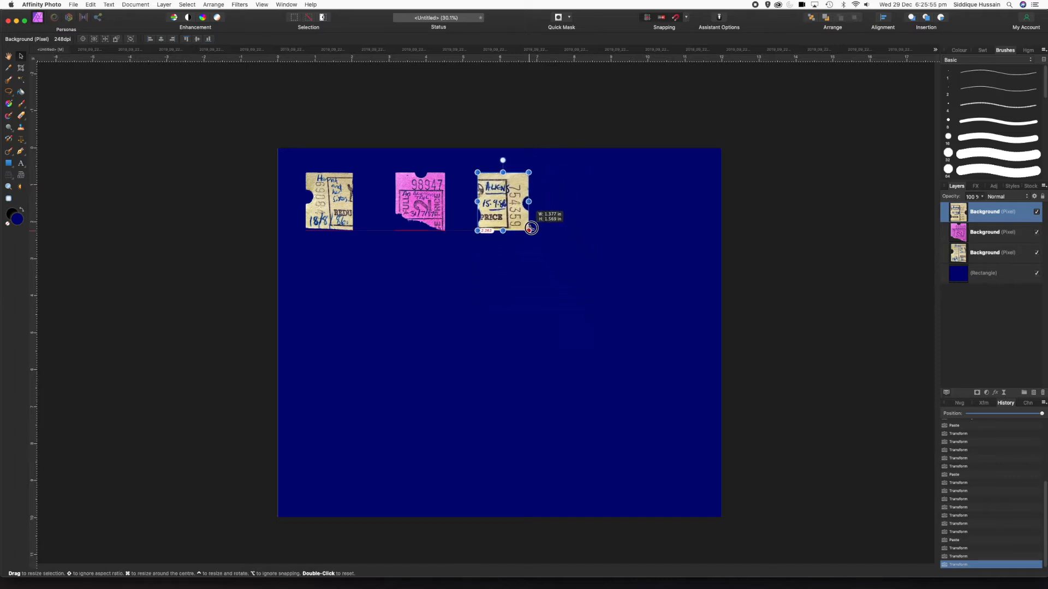
{"action": "left_click_drag", "start_coordinate": [516, 217], "coordinate": [527, 217]}
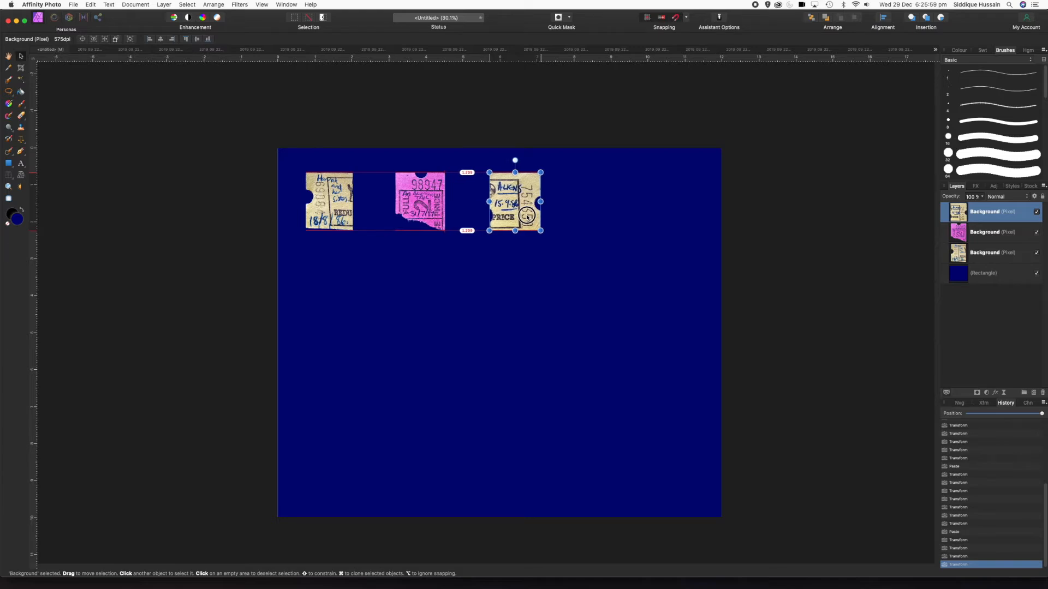
{"action": "left_click_drag", "start_coordinate": [528, 218], "coordinate": [528, 218]}
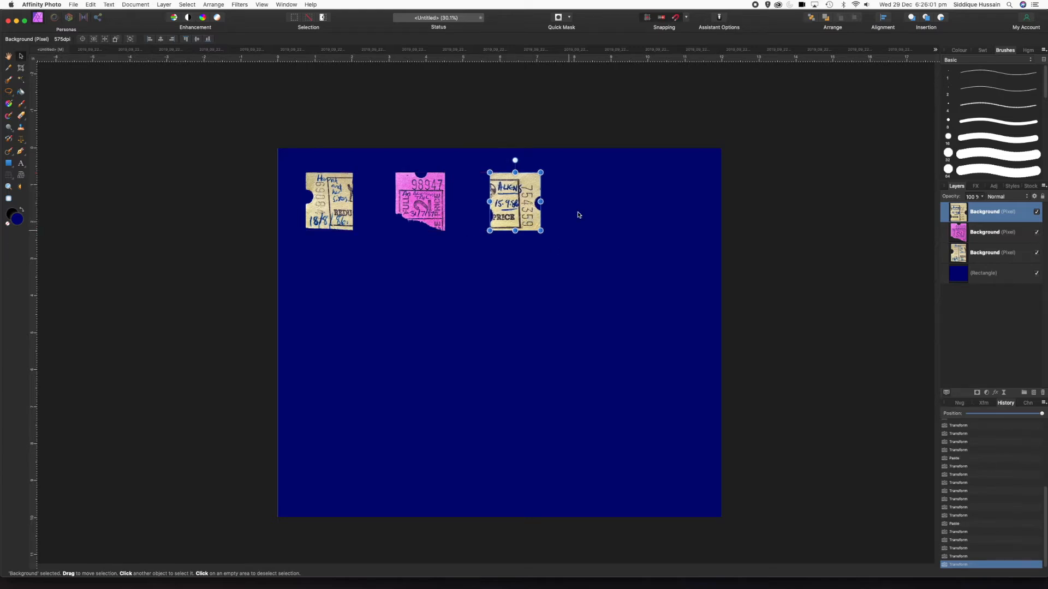
- Close the "Aliens" ticket's scan without saving its changes
{"action": "left_click", "coordinate": [89, 50]}
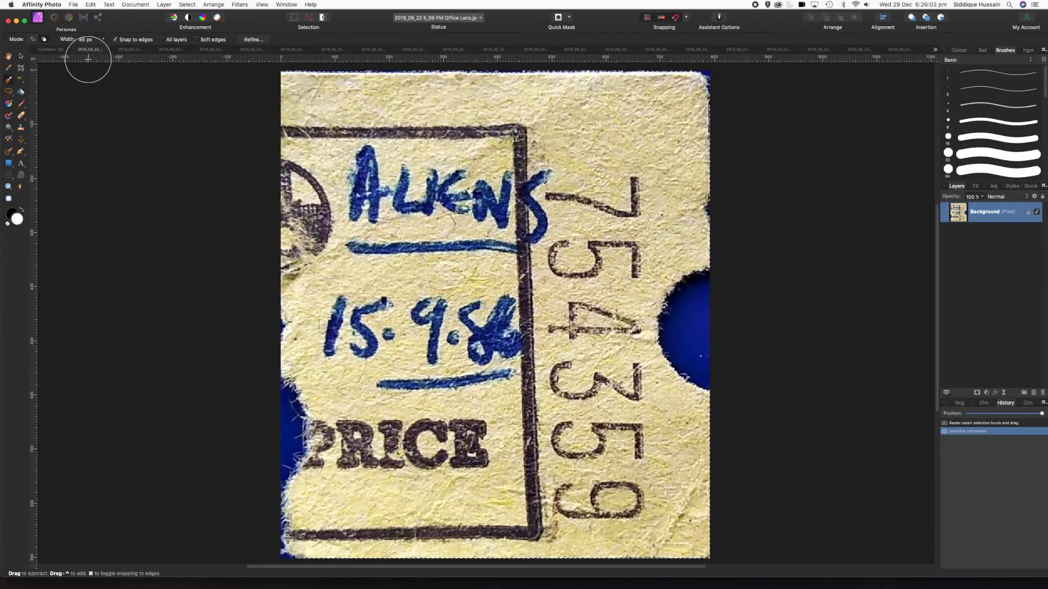
{"action": "key", "text": "super+w"}
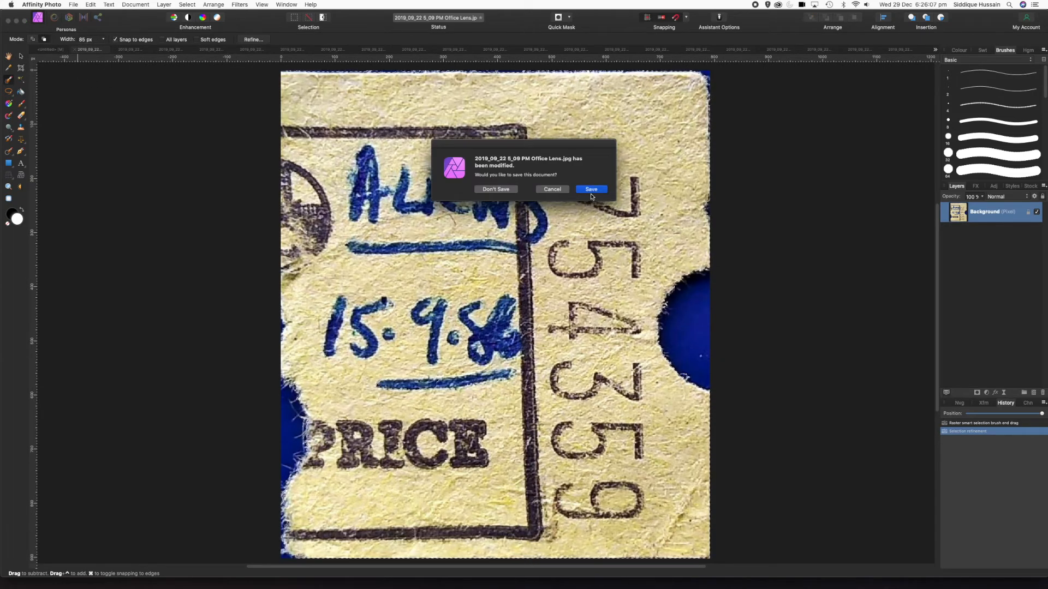
{"action": "left_click", "coordinate": [490, 190]}
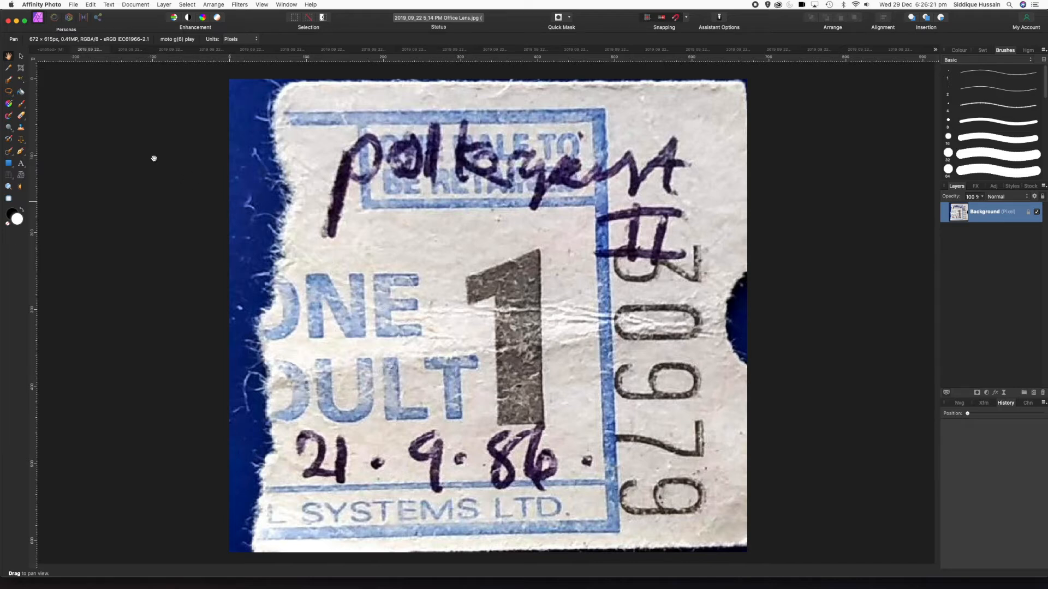
- Select the "Poltergeist II" ticket with the 85 px selection brush and mark its punched right notch as background with the 50 px refinement brush
{"action": "left_click", "coordinate": [8, 80]}
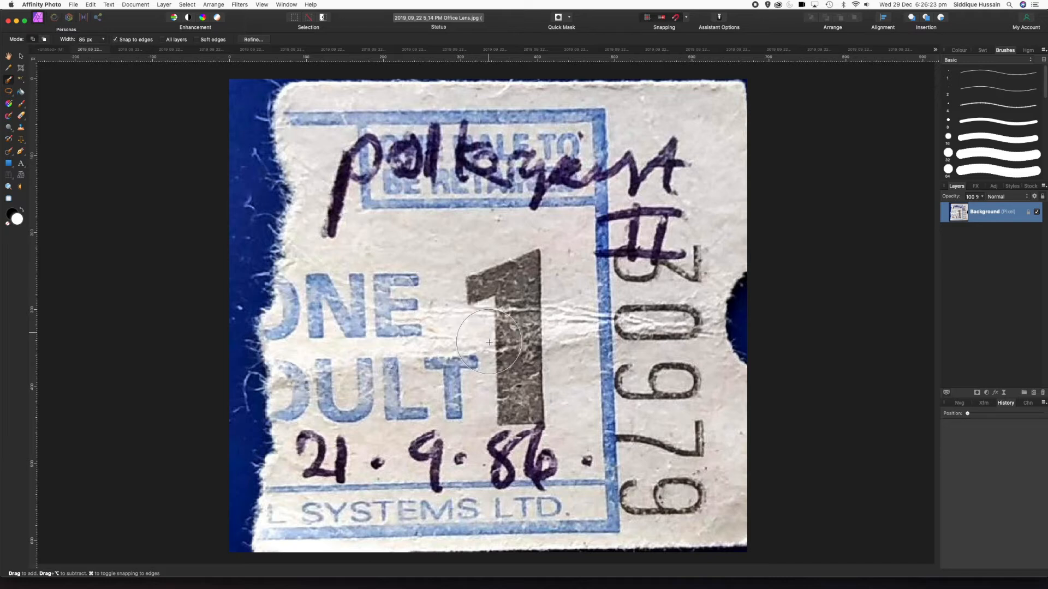
{"action": "mouse_move", "coordinate": [488, 344]}
{"action": "left_mouse_down"}
{"action": "mouse_move", "coordinate": [542, 206]}
{"action": "mouse_move", "coordinate": [673, 158]}
{"action": "mouse_move", "coordinate": [700, 494]}
{"action": "mouse_move", "coordinate": [542, 494]}
{"action": "mouse_move", "coordinate": [594, 235]}
{"action": "mouse_move", "coordinate": [447, 82]}
{"action": "mouse_move", "coordinate": [384, 61]}
{"action": "mouse_move", "coordinate": [448, 242]}
{"action": "mouse_move", "coordinate": [369, 236]}
{"action": "mouse_move", "coordinate": [316, 304]}
{"action": "mouse_move", "coordinate": [321, 514]}
{"action": "mouse_move", "coordinate": [502, 550]}
{"action": "mouse_move", "coordinate": [546, 543]}
{"action": "left_mouse_up"}
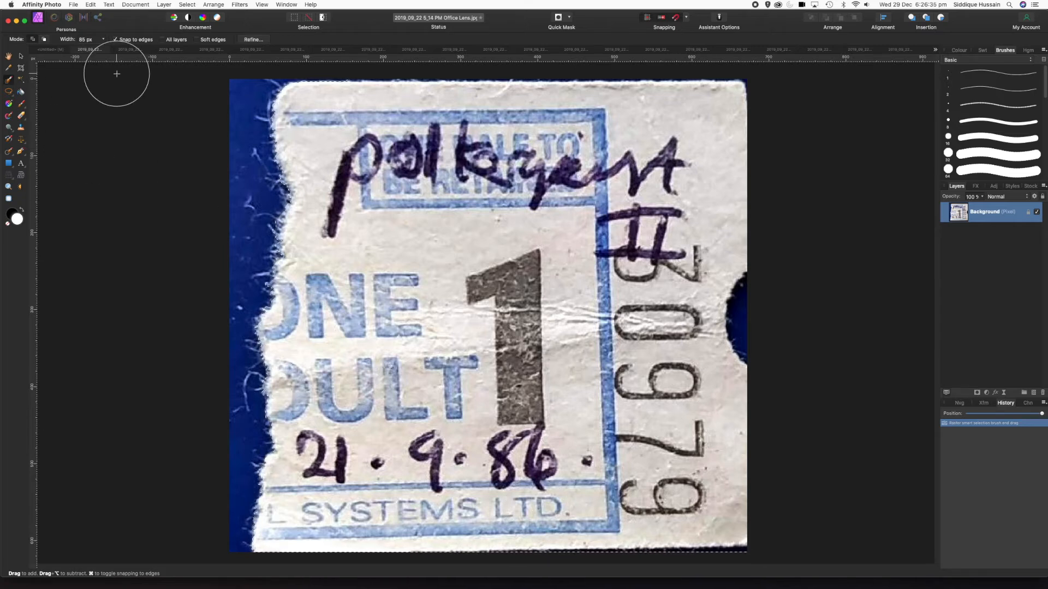
{"action": "left_click", "coordinate": [252, 40]}
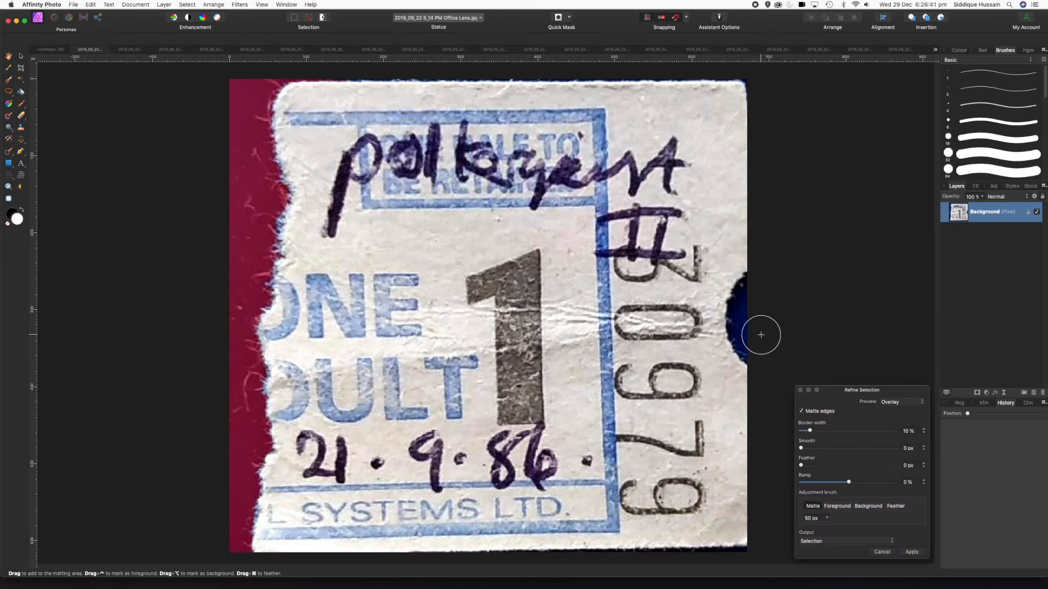
{"action": "left_click", "coordinate": [869, 506]}
{"action": "mouse_move", "coordinate": [772, 348]}
{"action": "left_mouse_down"}
{"action": "mouse_move", "coordinate": [748, 304]}
{"action": "mouse_move", "coordinate": [759, 298]}
{"action": "left_mouse_up"}
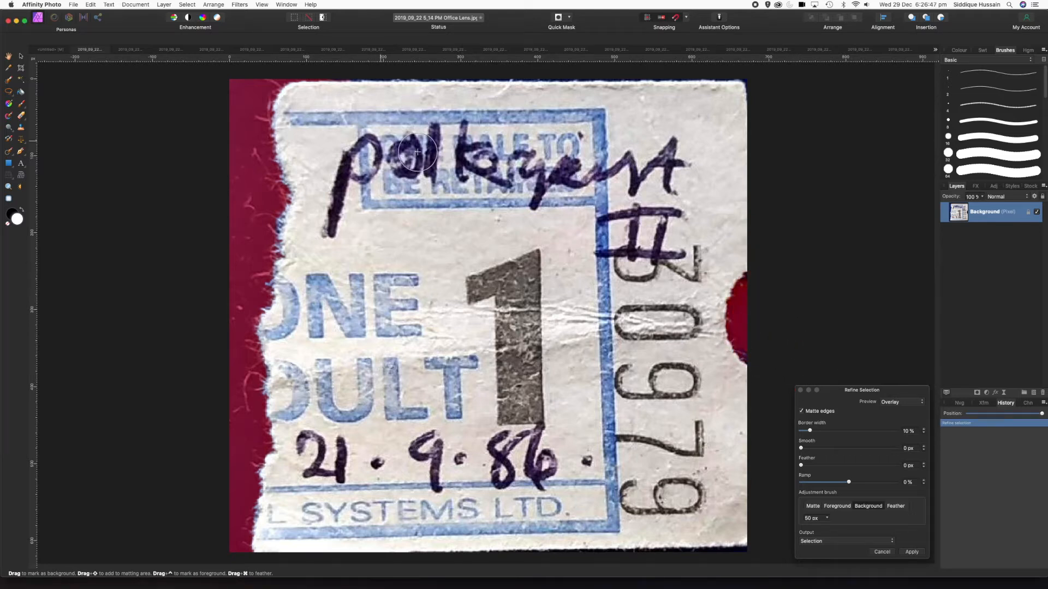
- Paint the 50 px matte brush over the "Poltergeist II" ticket's right notch, top edge and torn left edge
{"action": "left_click", "coordinate": [810, 507]}
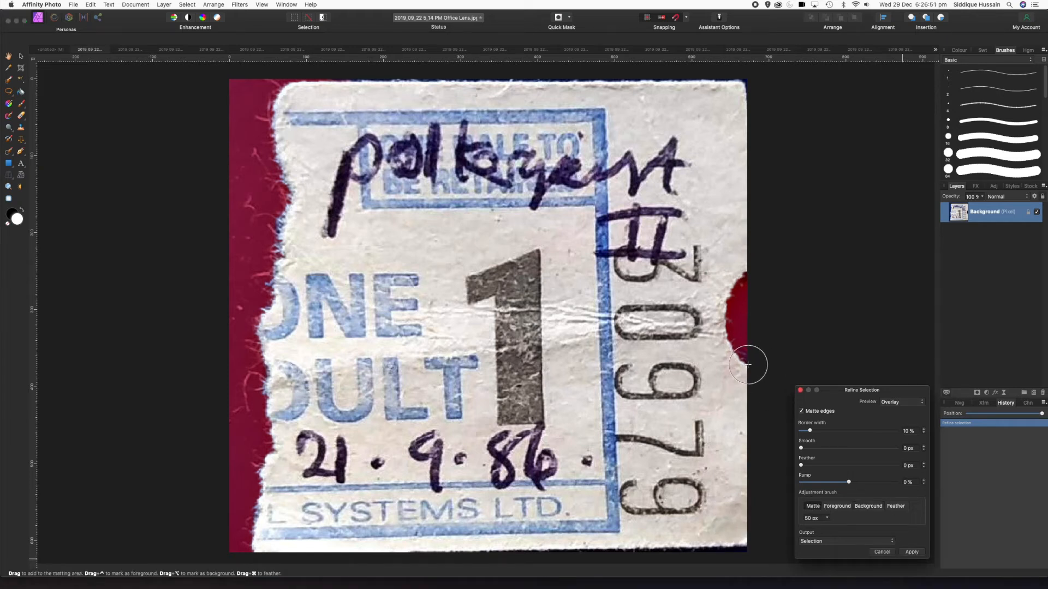
{"action": "mouse_move", "coordinate": [748, 364]}
{"action": "left_mouse_down"}
{"action": "mouse_move", "coordinate": [719, 305]}
{"action": "mouse_move", "coordinate": [726, 275]}
{"action": "mouse_move", "coordinate": [748, 256]}
{"action": "left_mouse_up"}
{"action": "mouse_move", "coordinate": [343, 84]}
{"action": "left_mouse_down"}
{"action": "mouse_move", "coordinate": [595, 85]}
{"action": "mouse_move", "coordinate": [585, 92]}
{"action": "left_mouse_up"}
{"action": "mouse_move", "coordinate": [272, 83]}
{"action": "left_mouse_down"}
{"action": "mouse_move", "coordinate": [283, 209]}
{"action": "mouse_move", "coordinate": [249, 407]}
{"action": "mouse_move", "coordinate": [263, 456]}
{"action": "mouse_move", "coordinate": [262, 499]}
{"action": "mouse_move", "coordinate": [245, 534]}
{"action": "mouse_move", "coordinate": [271, 556]}
{"action": "left_mouse_up"}
{"action": "mouse_move", "coordinate": [680, 578]}
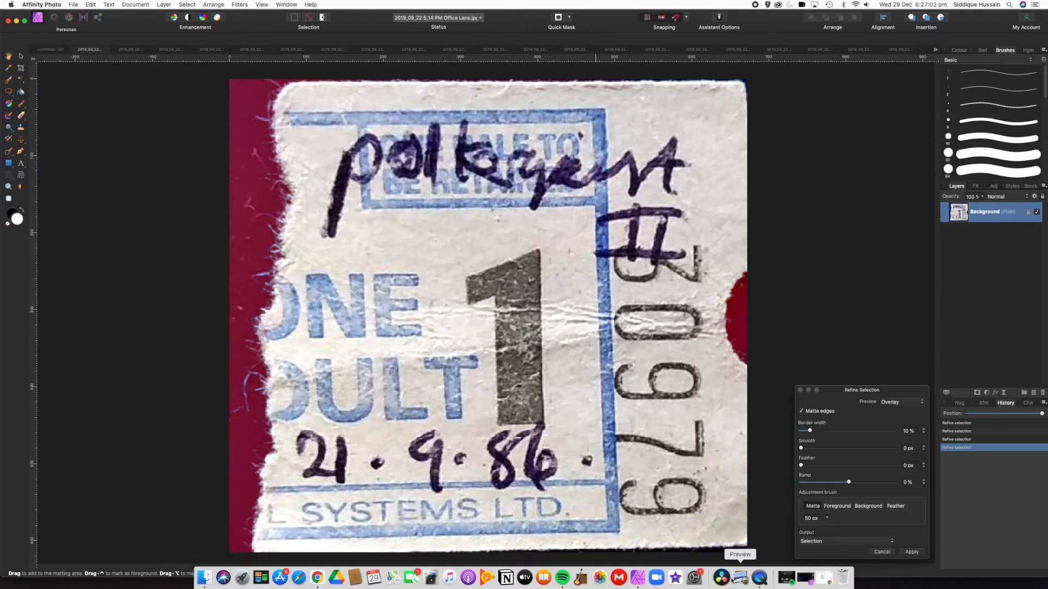
- Mark the dark strip along the ticket's bottom edge as background with a smaller adjustment brush and apply the refinement
{"action": "scroll", "coordinate": [729, 551], "scroll_direction": "up", "scroll_amount": 10}
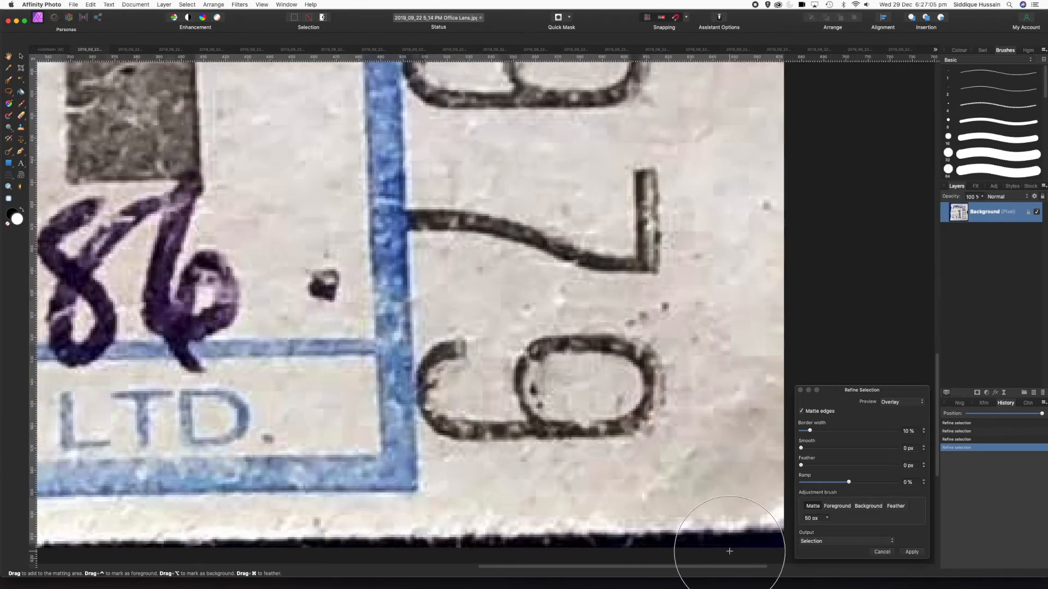
{"action": "left_click", "coordinate": [853, 506]}
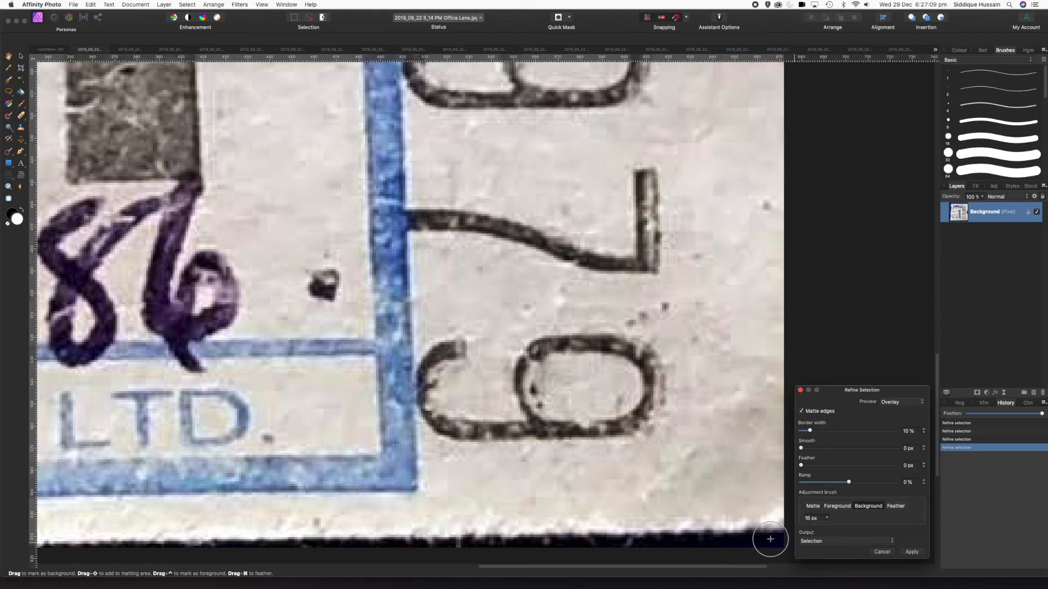
{"action": "left_click_drag", "start_coordinate": [777, 545], "coordinate": [60, 553]}
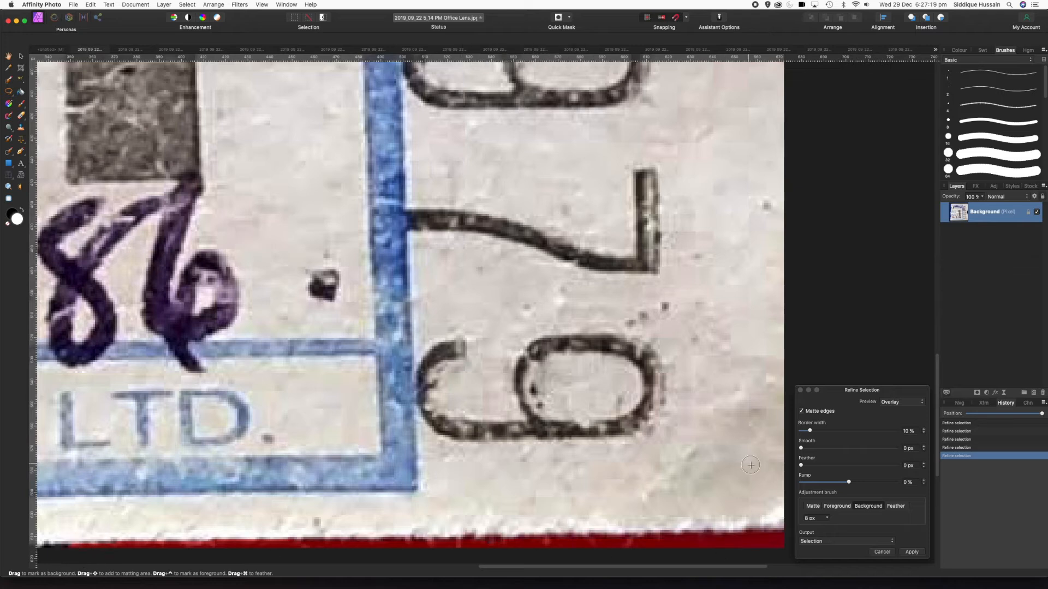
{"action": "left_click", "coordinate": [910, 552]}
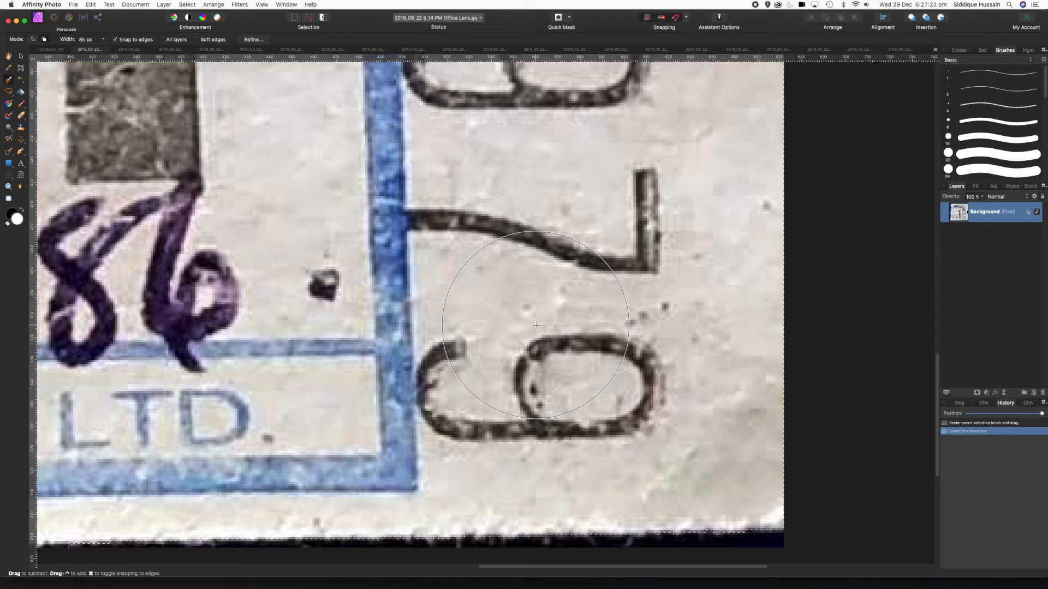
- Paste the "Poltergeist II" ticket into the collage and fit it at the right end of the row at the other tickets' height
{"action": "left_click", "coordinate": [49, 50]}
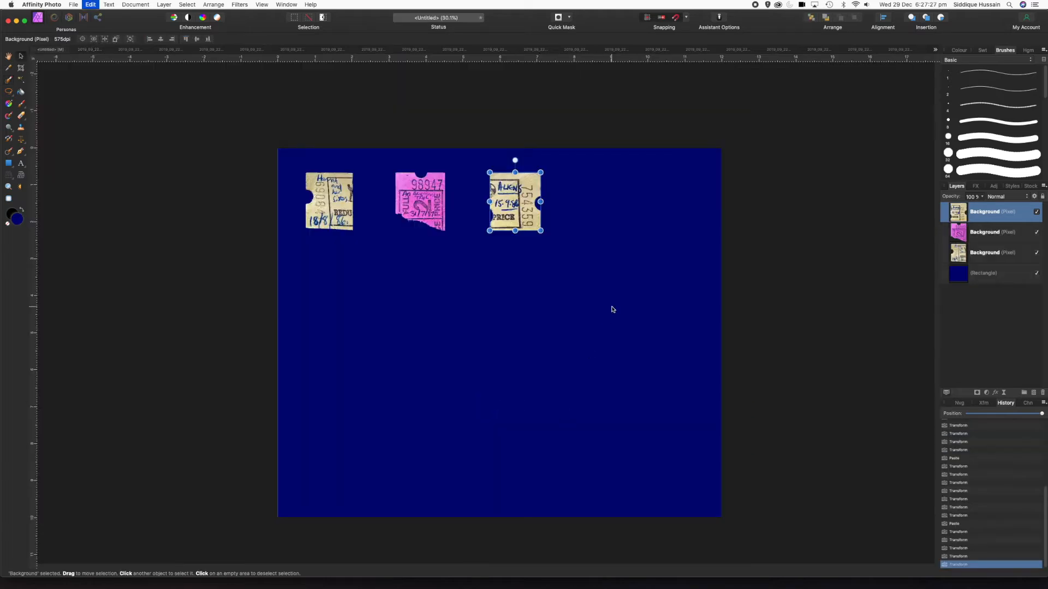
{"action": "key", "text": "super+v"}
{"action": "left_click_drag", "start_coordinate": [277, 148], "coordinate": [536, 379]}
{"action": "left_click_drag", "start_coordinate": [598, 436], "coordinate": [634, 230]}
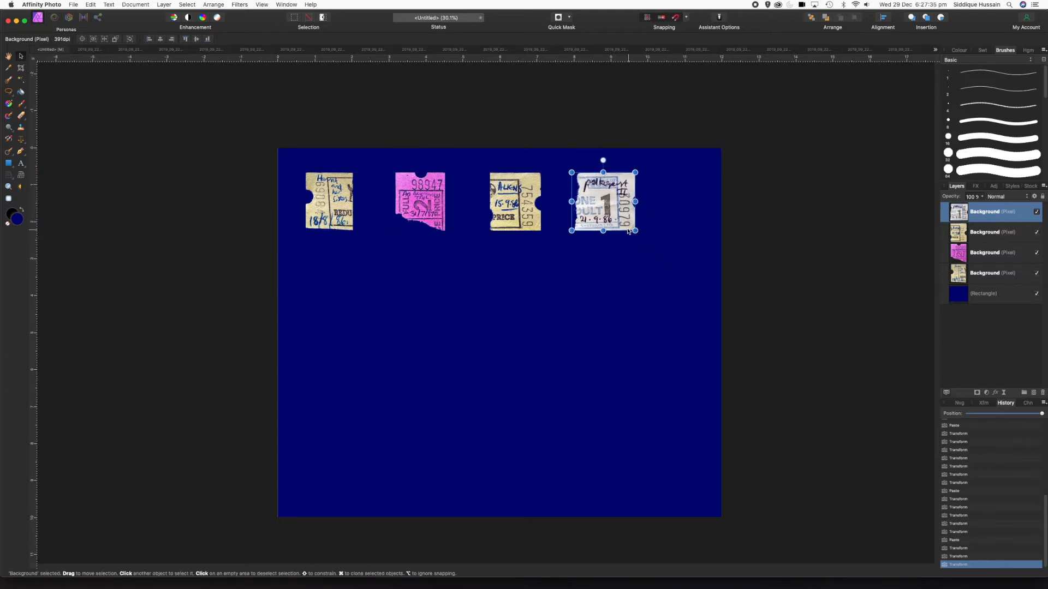
{"action": "left_click_drag", "start_coordinate": [609, 203], "coordinate": [607, 203]}
- Shift the four tickets in the top row leftward, tightening and evening out the gaps between them
{"action": "left_click_drag", "start_coordinate": [416, 201], "coordinate": [409, 201]}
{"action": "left_click_drag", "start_coordinate": [520, 203], "coordinate": [504, 203]}
{"action": "left_click", "coordinate": [605, 203]}
{"action": "left_click_drag", "start_coordinate": [604, 203], "coordinate": [582, 205]}
{"action": "left_click_drag", "start_coordinate": [327, 207], "coordinate": [326, 207]}
{"action": "left_click_drag", "start_coordinate": [411, 204], "coordinate": [406, 203]}
{"action": "left_click_drag", "start_coordinate": [493, 203], "coordinate": [486, 203]}
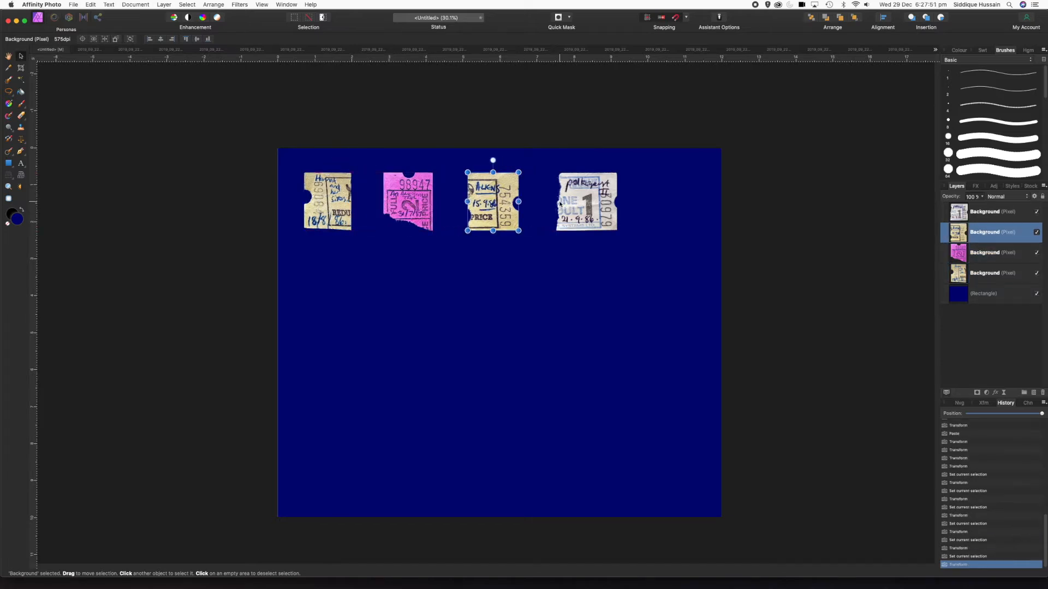
{"action": "left_click_drag", "start_coordinate": [579, 203], "coordinate": [576, 203]}
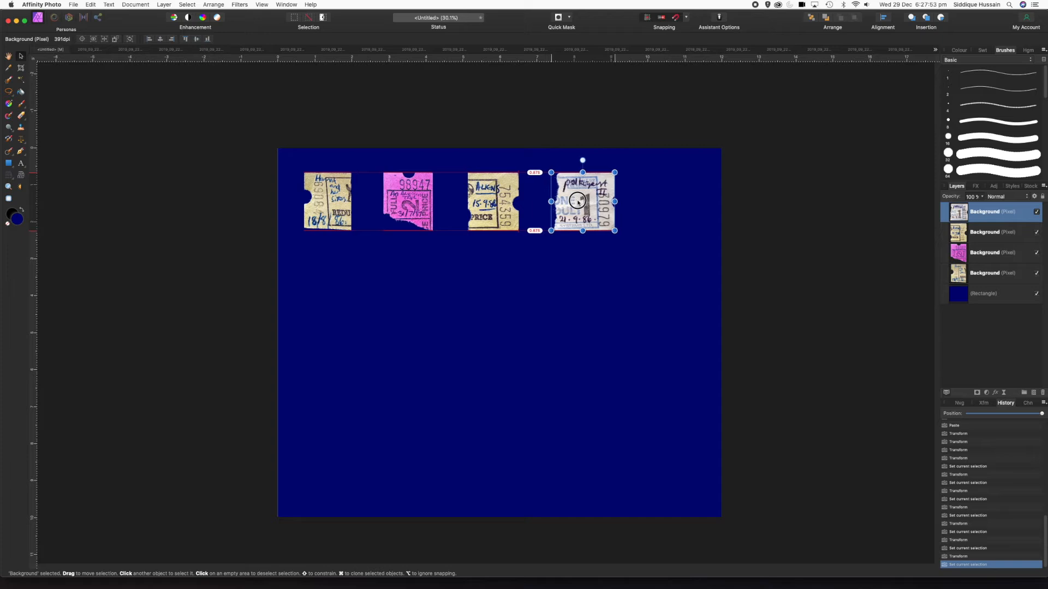
- Close the "Poltergeist II" ticket's scan without saving its changes
{"action": "left_click", "coordinate": [90, 50]}
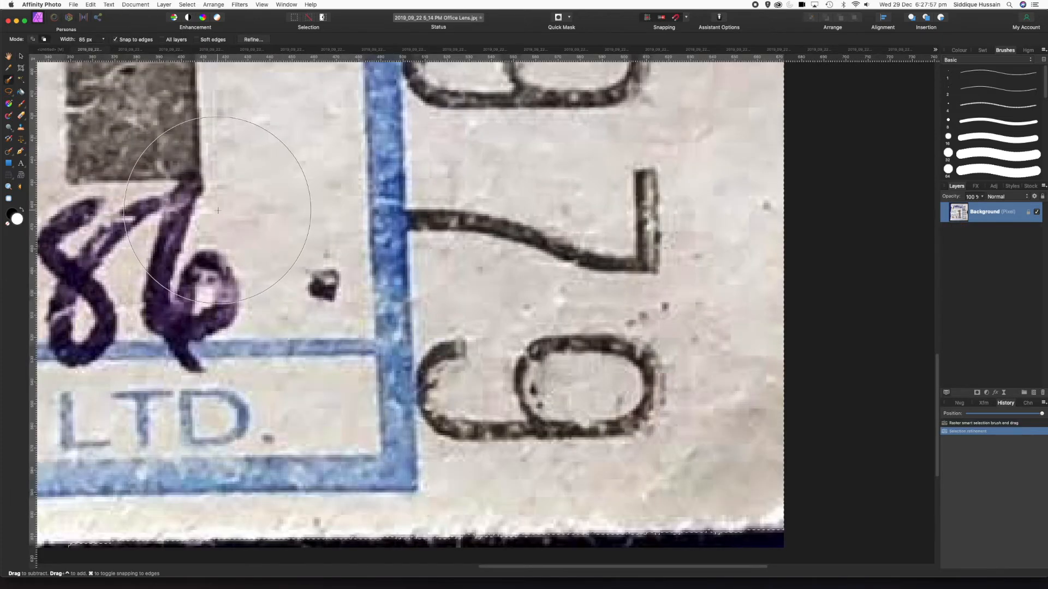
{"action": "scroll", "coordinate": [218, 210], "scroll_direction": "down", "scroll_amount": 5}
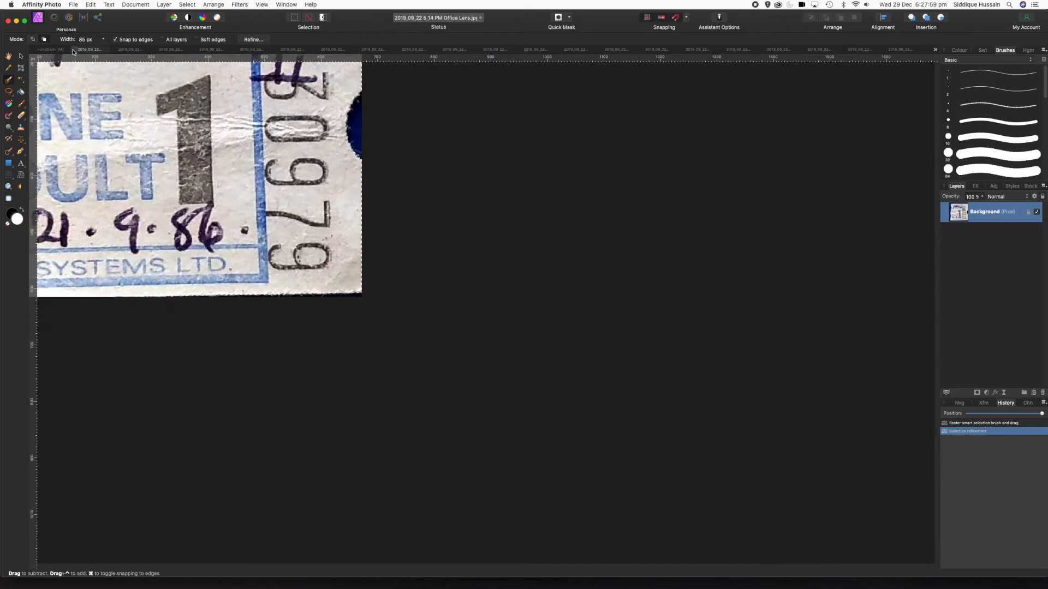
{"action": "left_click", "coordinate": [75, 50]}
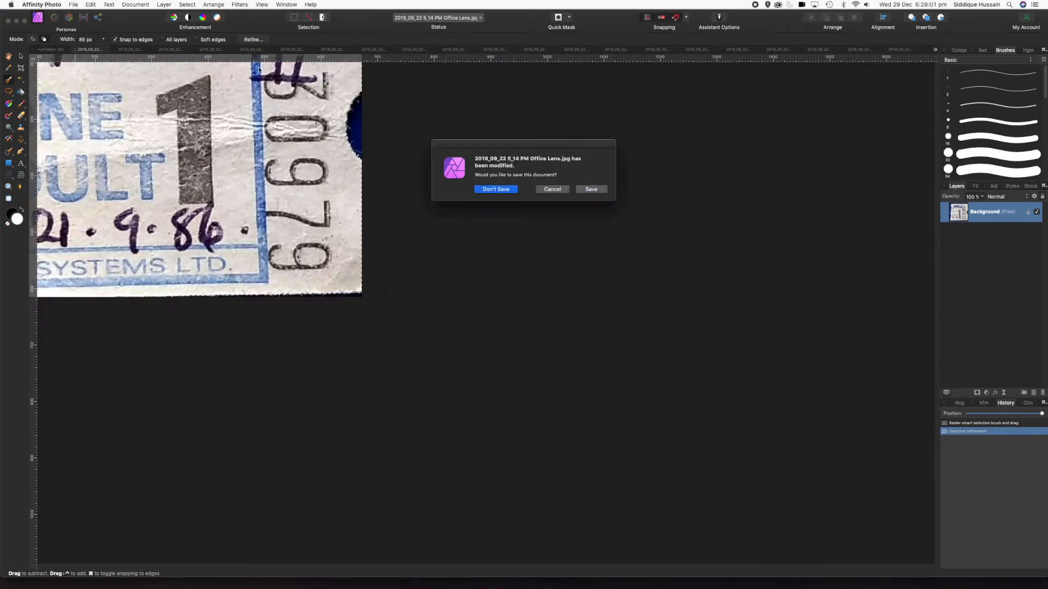
{"action": "key", "text": "Return"}
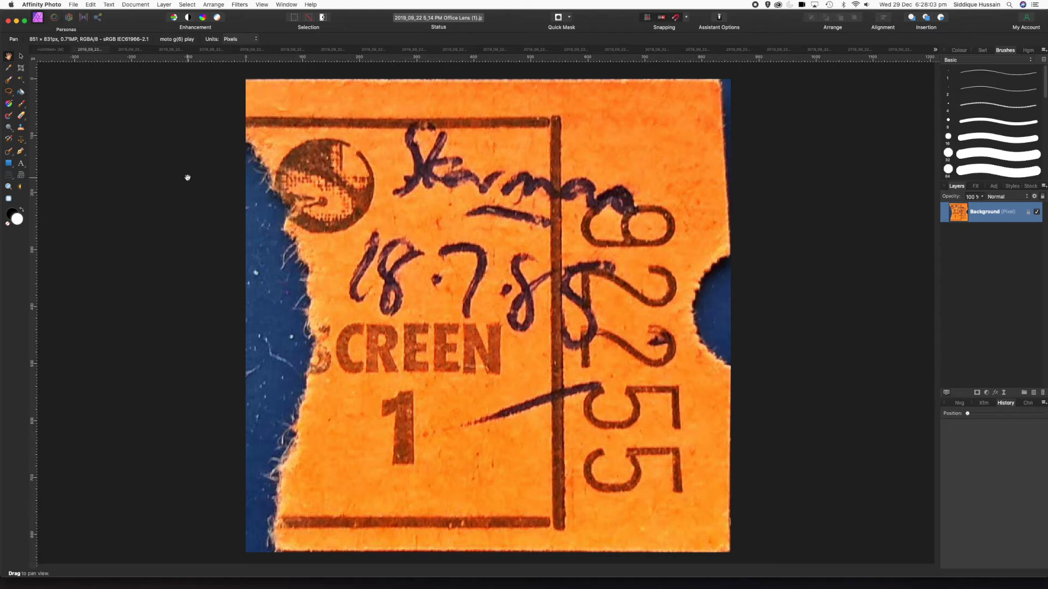
- Select the whole orange "Starman" ticket with an 85 px Selection Brush, leaving out the blue background
{"action": "left_click", "coordinate": [8, 80]}
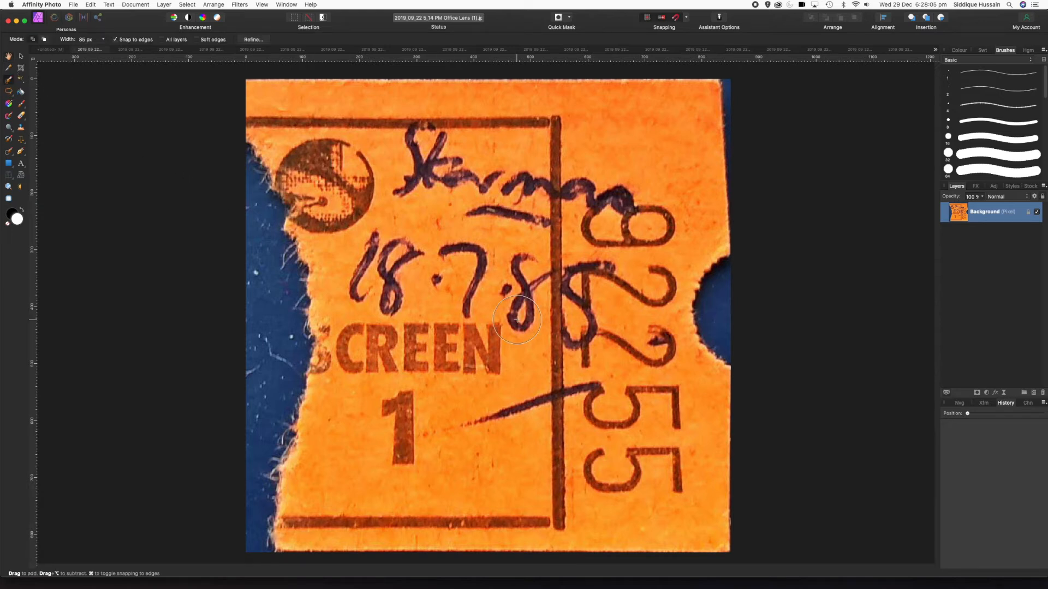
{"action": "mouse_move", "coordinate": [497, 324]}
{"action": "left_mouse_down"}
{"action": "mouse_move", "coordinate": [496, 182]}
{"action": "mouse_move", "coordinate": [536, 107]}
{"action": "mouse_move", "coordinate": [599, 104]}
{"action": "mouse_move", "coordinate": [696, 124]}
{"action": "mouse_move", "coordinate": [693, 181]}
{"action": "mouse_move", "coordinate": [637, 297]}
{"action": "mouse_move", "coordinate": [645, 371]}
{"action": "mouse_move", "coordinate": [706, 403]}
{"action": "mouse_move", "coordinate": [702, 552]}
{"action": "mouse_move", "coordinate": [607, 512]}
{"action": "mouse_move", "coordinate": [602, 420]}
{"action": "mouse_move", "coordinate": [553, 267]}
{"action": "mouse_move", "coordinate": [561, 174]}
{"action": "mouse_move", "coordinate": [613, 219]}
{"action": "mouse_move", "coordinate": [581, 245]}
{"action": "left_mouse_up"}
{"action": "mouse_move", "coordinate": [298, 121]}
{"action": "left_mouse_down"}
{"action": "mouse_move", "coordinate": [372, 203]}
{"action": "mouse_move", "coordinate": [437, 355]}
{"action": "left_mouse_up"}
{"action": "mouse_move", "coordinate": [489, 446]}
{"action": "left_mouse_down"}
{"action": "mouse_move", "coordinate": [555, 462]}
{"action": "mouse_move", "coordinate": [555, 418]}
{"action": "mouse_move", "coordinate": [565, 510]}
{"action": "mouse_move", "coordinate": [479, 530]}
{"action": "mouse_move", "coordinate": [387, 529]}
{"action": "mouse_move", "coordinate": [414, 371]}
{"action": "left_mouse_up"}
{"action": "left_click_drag", "start_coordinate": [363, 348], "coordinate": [349, 507]}
{"action": "mouse_move", "coordinate": [328, 218]}
{"action": "left_mouse_down"}
{"action": "mouse_move", "coordinate": [322, 208]}
{"action": "mouse_move", "coordinate": [292, 218]}
{"action": "left_mouse_up"}
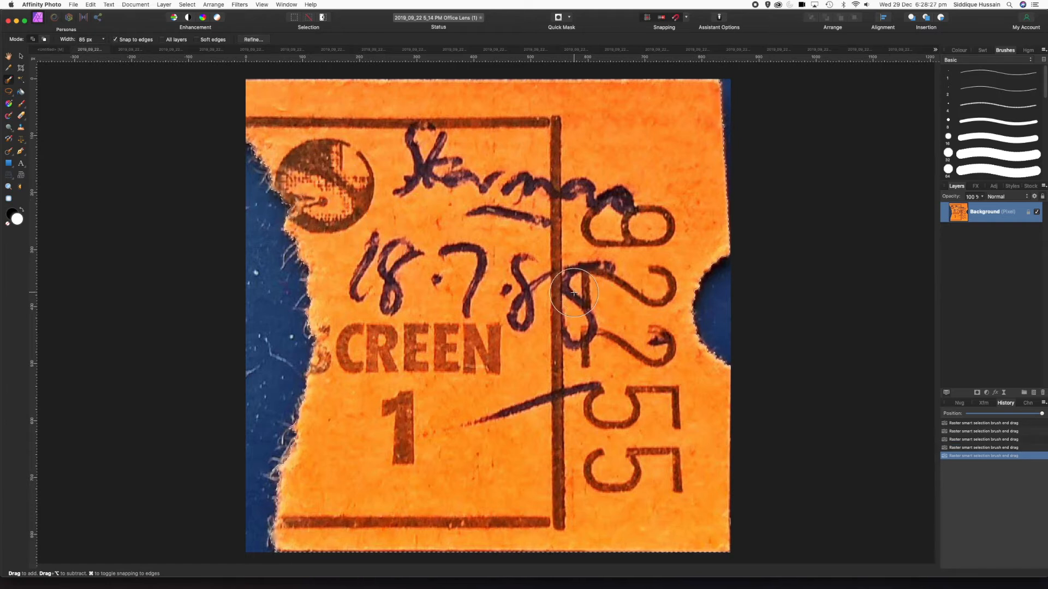
- Refine the selection with the 50 px matte brush along the "Starman" ticket's right notch, upper right edge and torn left edge, and apply it
{"action": "left_click", "coordinate": [253, 39]}
{"action": "left_click_drag", "start_coordinate": [832, 398], "coordinate": [815, 123]}
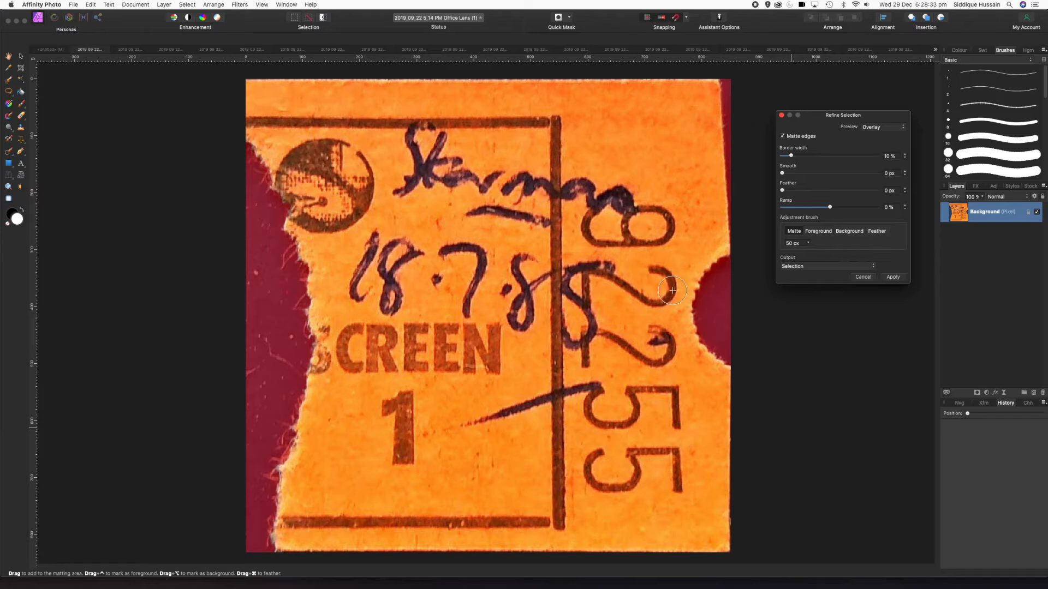
{"action": "mouse_move", "coordinate": [724, 253]}
{"action": "left_mouse_down"}
{"action": "mouse_move", "coordinate": [691, 291]}
{"action": "mouse_move", "coordinate": [690, 315]}
{"action": "mouse_move", "coordinate": [742, 371]}
{"action": "left_mouse_up"}
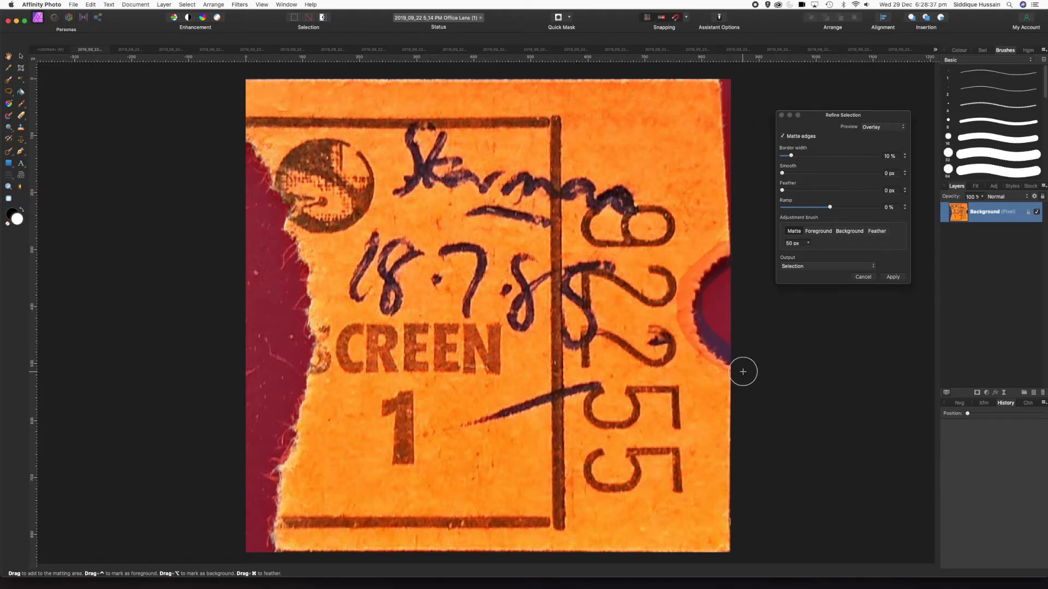
{"action": "left_click_drag", "start_coordinate": [731, 210], "coordinate": [718, 77]}
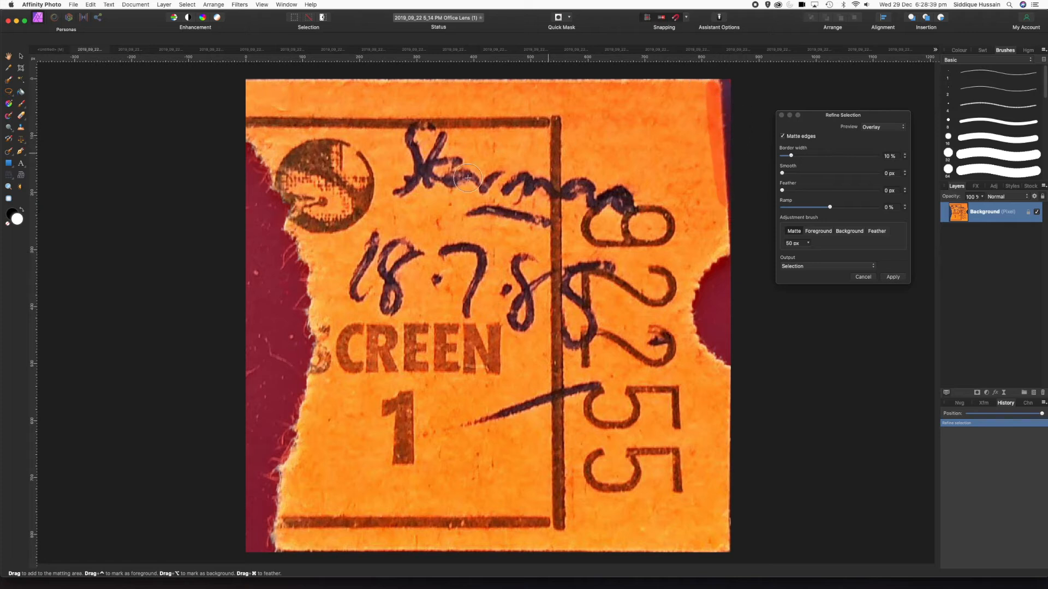
{"action": "mouse_move", "coordinate": [242, 145]}
{"action": "left_mouse_down"}
{"action": "mouse_move", "coordinate": [295, 233]}
{"action": "mouse_move", "coordinate": [292, 273]}
{"action": "mouse_move", "coordinate": [290, 262]}
{"action": "mouse_move", "coordinate": [309, 332]}
{"action": "mouse_move", "coordinate": [307, 368]}
{"action": "mouse_move", "coordinate": [273, 361]}
{"action": "mouse_move", "coordinate": [300, 407]}
{"action": "mouse_move", "coordinate": [293, 444]}
{"action": "mouse_move", "coordinate": [274, 466]}
{"action": "mouse_move", "coordinate": [270, 528]}
{"action": "mouse_move", "coordinate": [277, 554]}
{"action": "mouse_move", "coordinate": [307, 555]}
{"action": "left_mouse_up"}
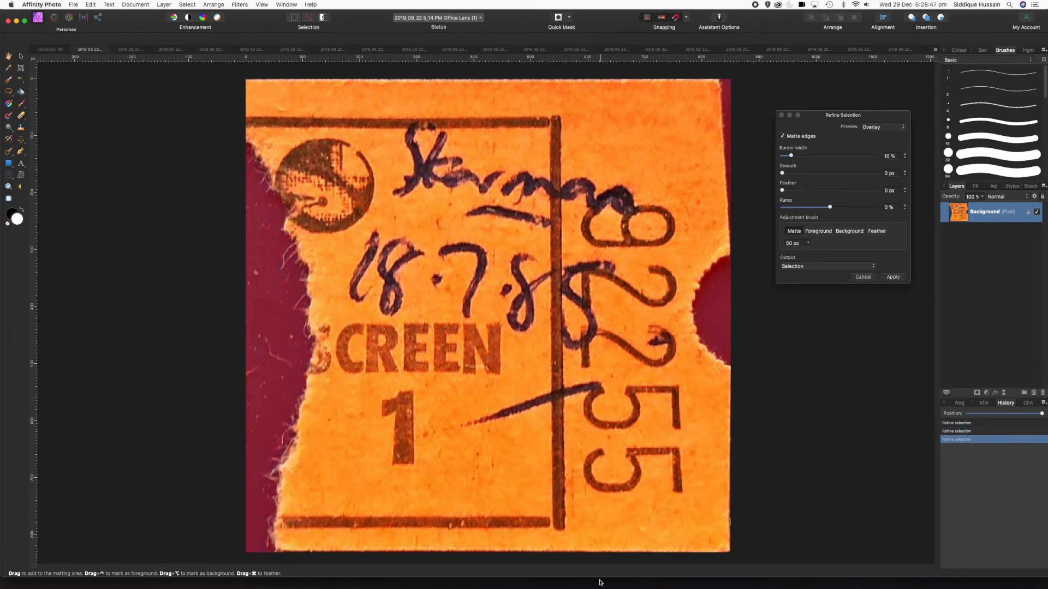
{"action": "left_click", "coordinate": [893, 277]}
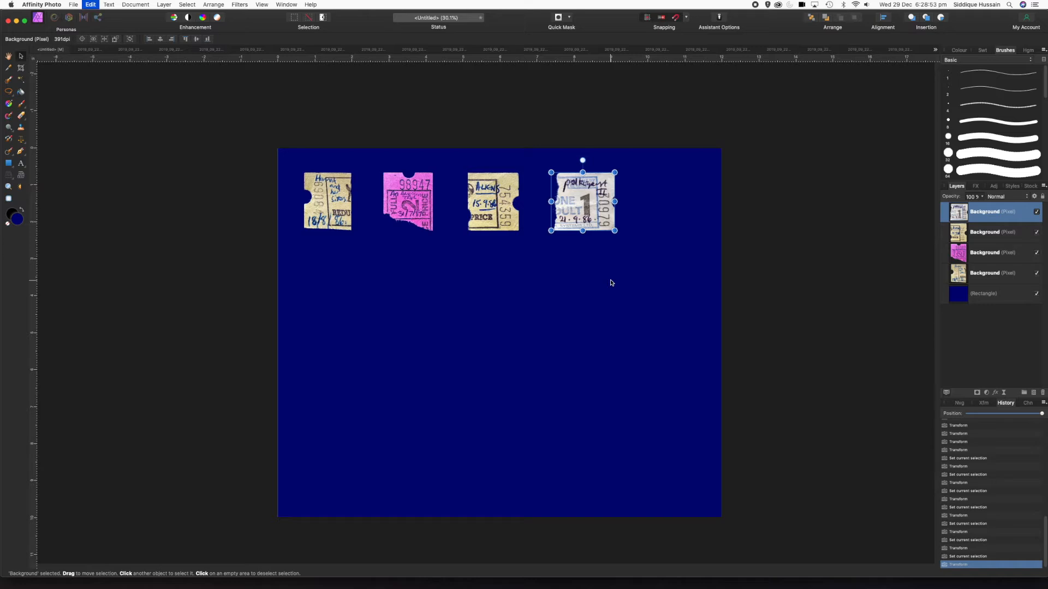
- Paste the "Starman" ticket into the collage, scale it to the other tickets' height and place it at the row's right end
{"action": "key", "text": "super+v"}
{"action": "left_click_drag", "start_coordinate": [278, 147], "coordinate": [509, 316]}
{"action": "left_click_drag", "start_coordinate": [536, 355], "coordinate": [602, 223]}
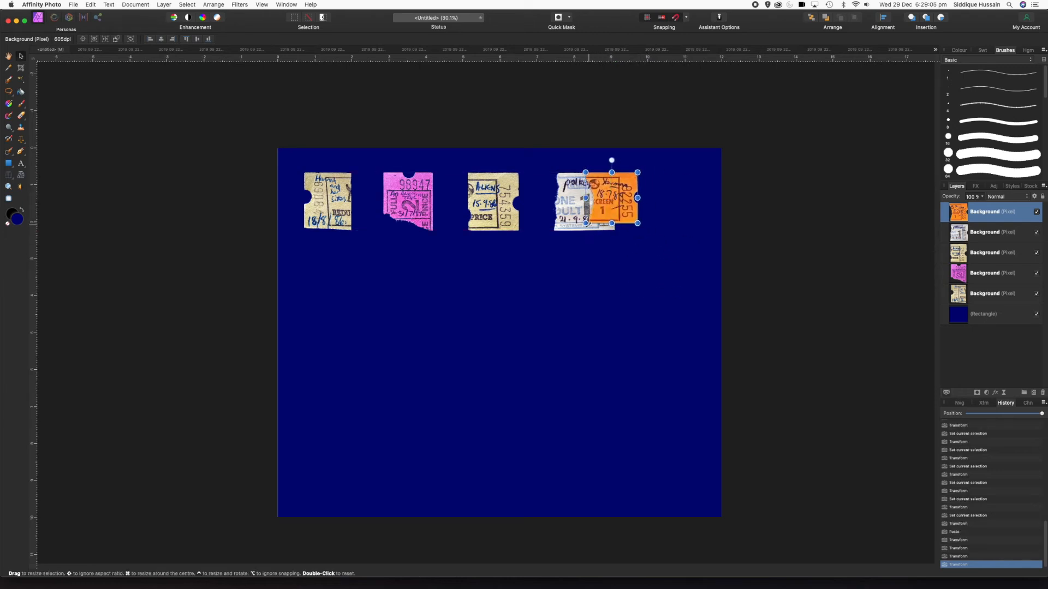
{"action": "left_click_drag", "start_coordinate": [583, 228], "coordinate": [578, 230]}
{"action": "left_click_drag", "start_coordinate": [611, 197], "coordinate": [654, 198]}
- Add a vertical guide at the first ticket's left edge and a horizontal guide along the row's top edge
{"action": "left_click", "coordinate": [573, 243]}
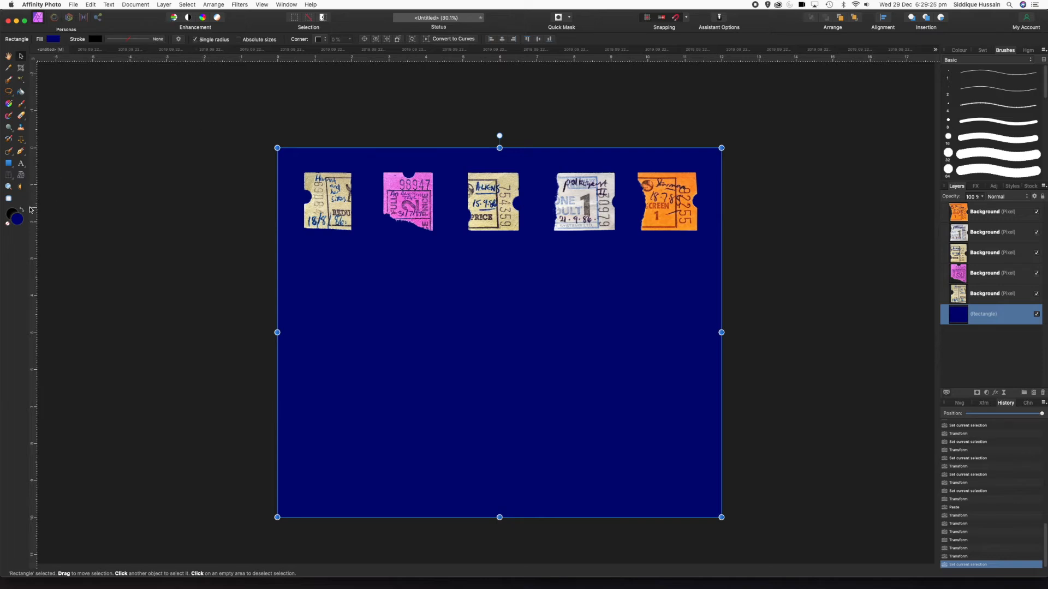
{"action": "left_click_drag", "start_coordinate": [33, 210], "coordinate": [301, 218]}
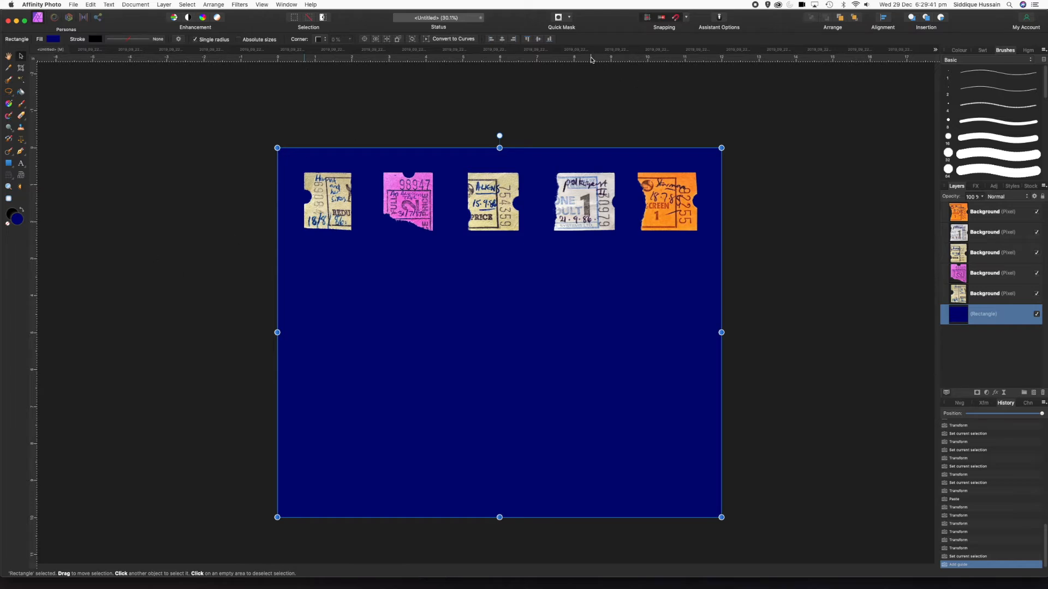
{"action": "left_click_drag", "start_coordinate": [590, 59], "coordinate": [577, 167]}
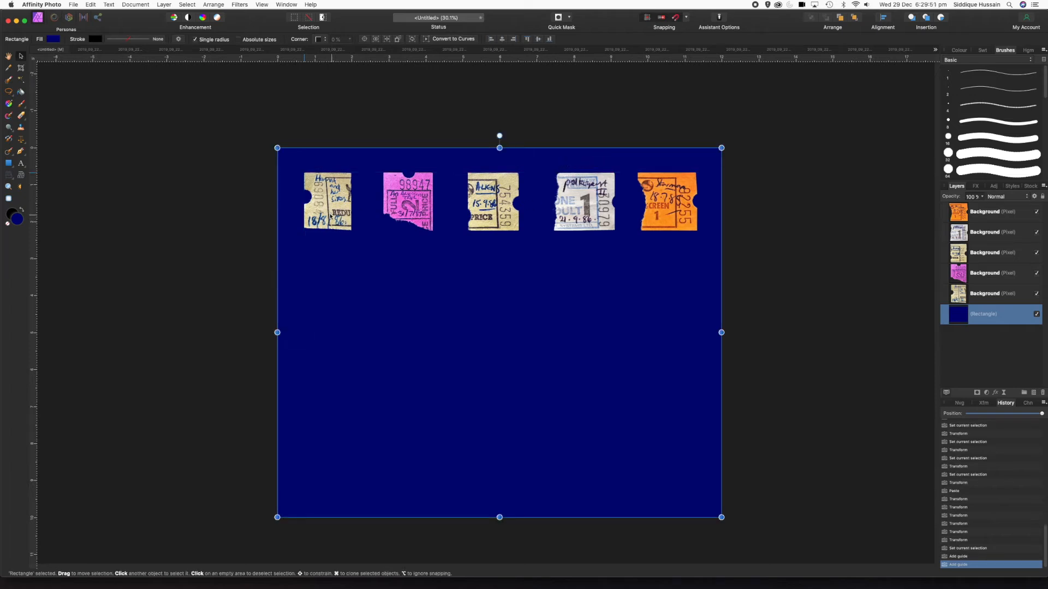
- Space the five tickets in the row evenly in the horizontal direction with automatic distribution
{"action": "left_click", "coordinate": [332, 204]}
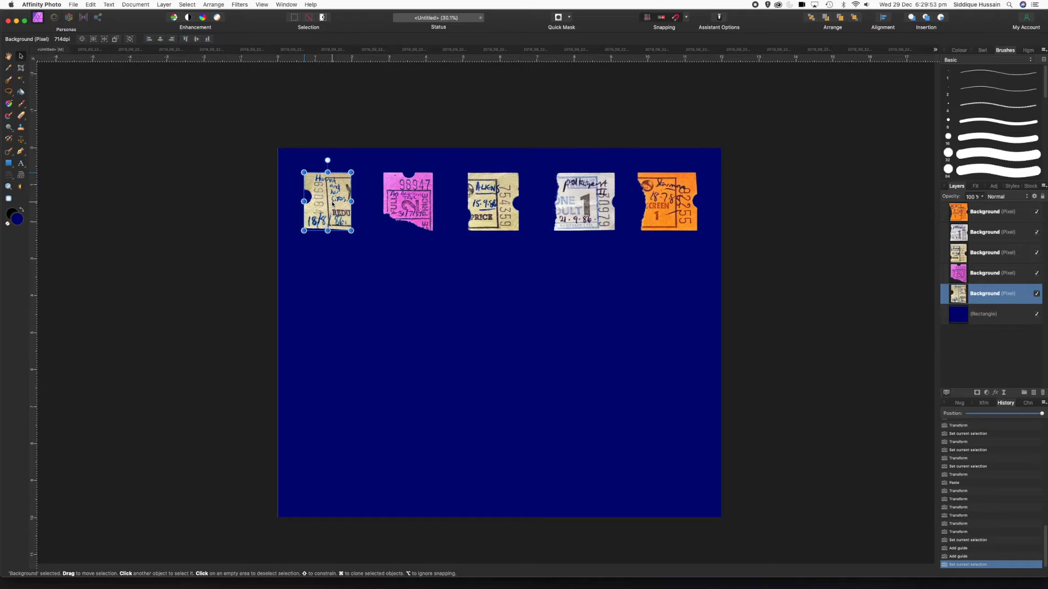
{"action": "left_click", "coordinate": [414, 199], "text": "shift"}
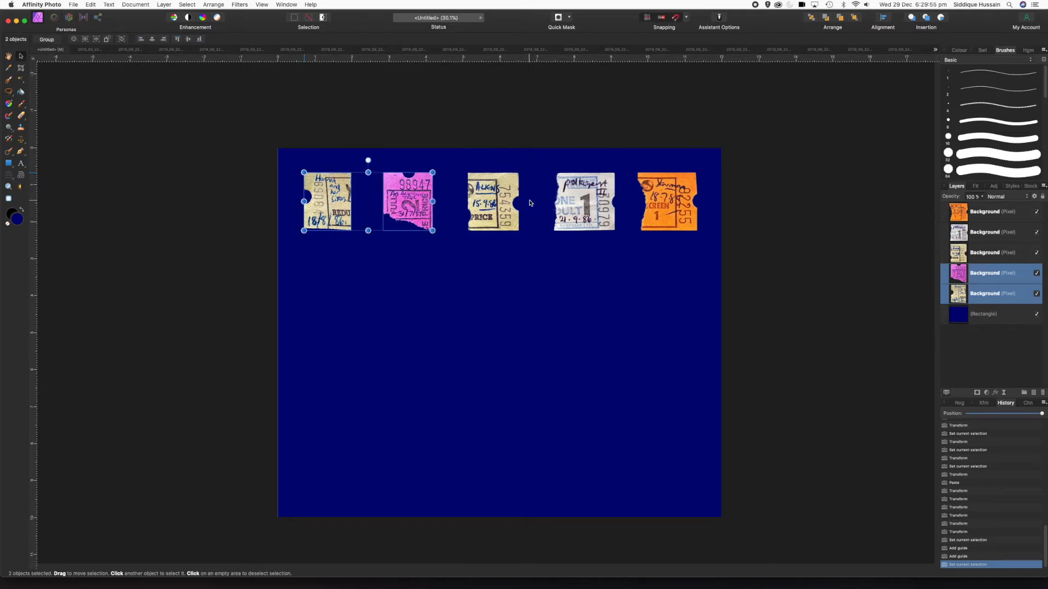
{"action": "left_click", "coordinate": [495, 202], "text": "shift"}
{"action": "left_click", "coordinate": [592, 209], "text": "shift"}
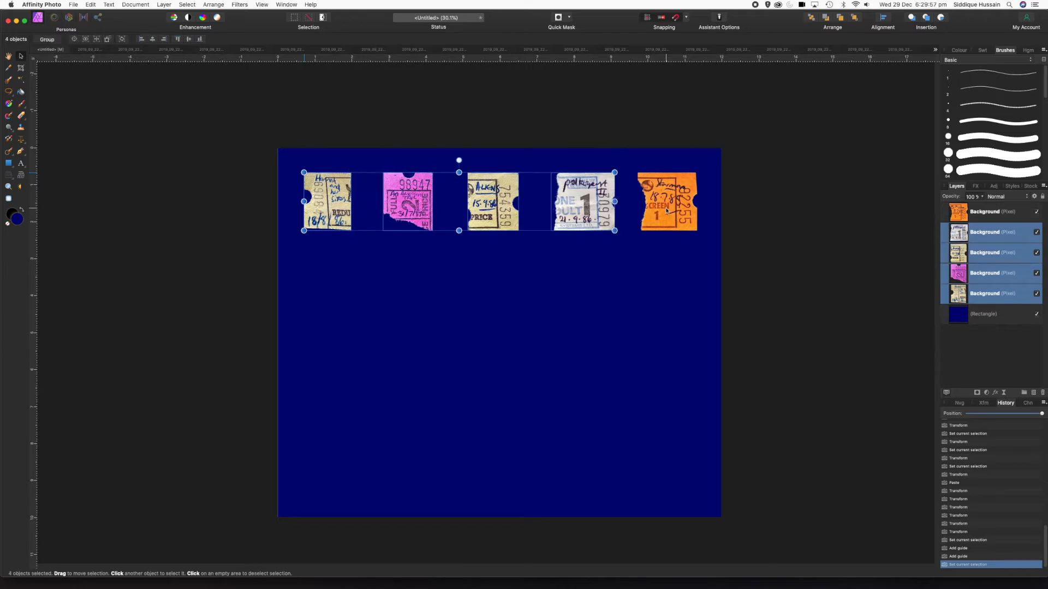
{"action": "left_click", "coordinate": [667, 210], "text": "shift"}
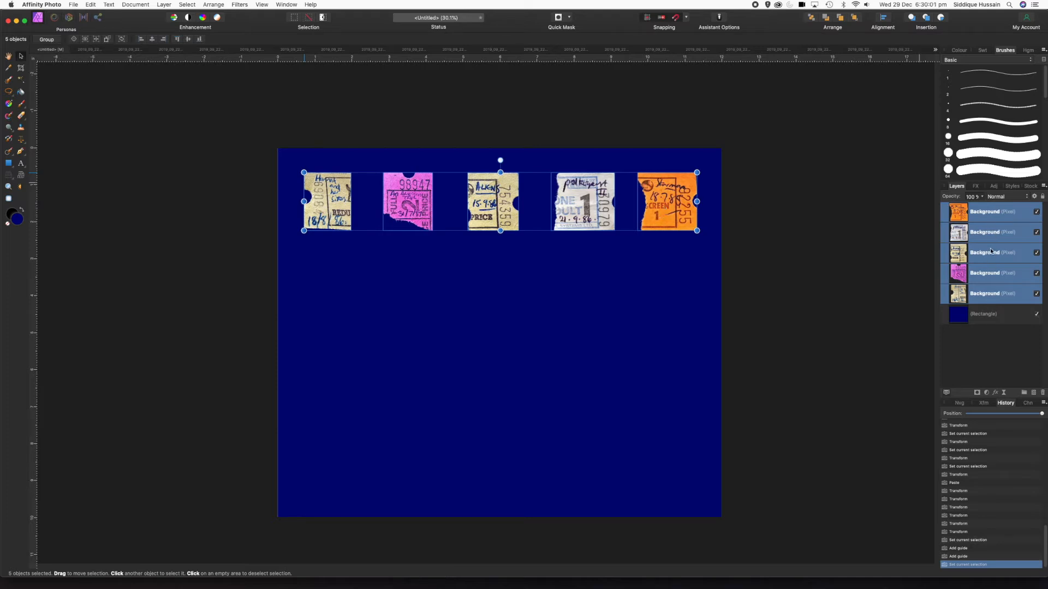
{"action": "left_click", "coordinate": [884, 18]}
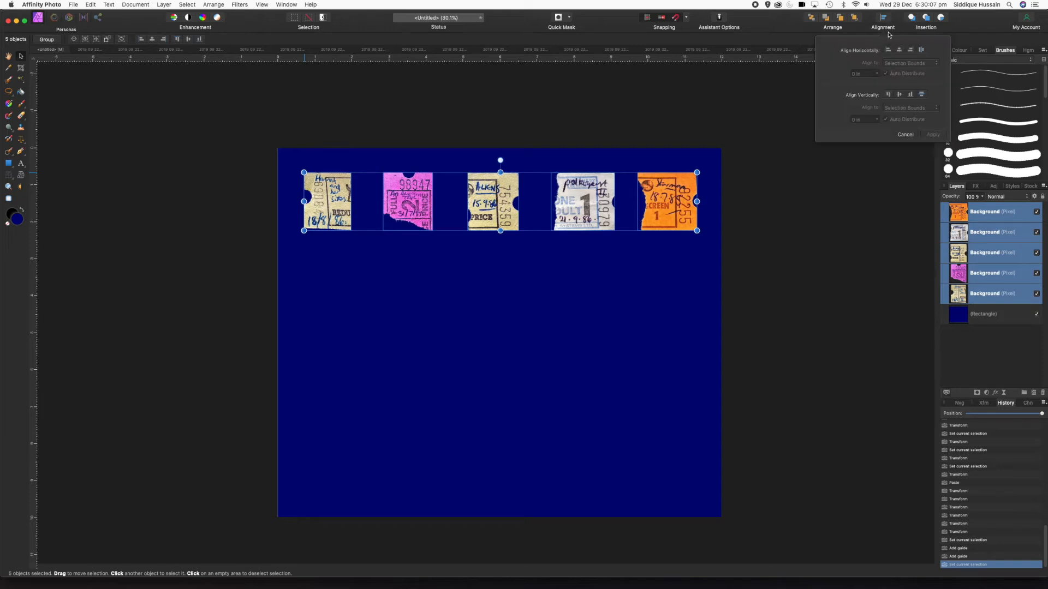
{"action": "left_click", "coordinate": [921, 51]}
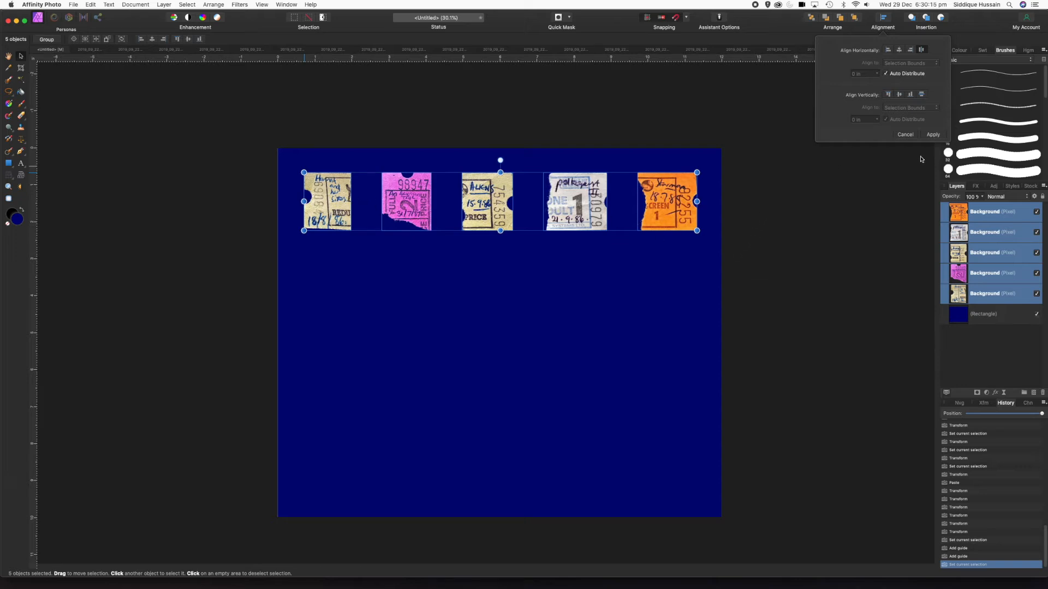
{"action": "left_click", "coordinate": [933, 134]}
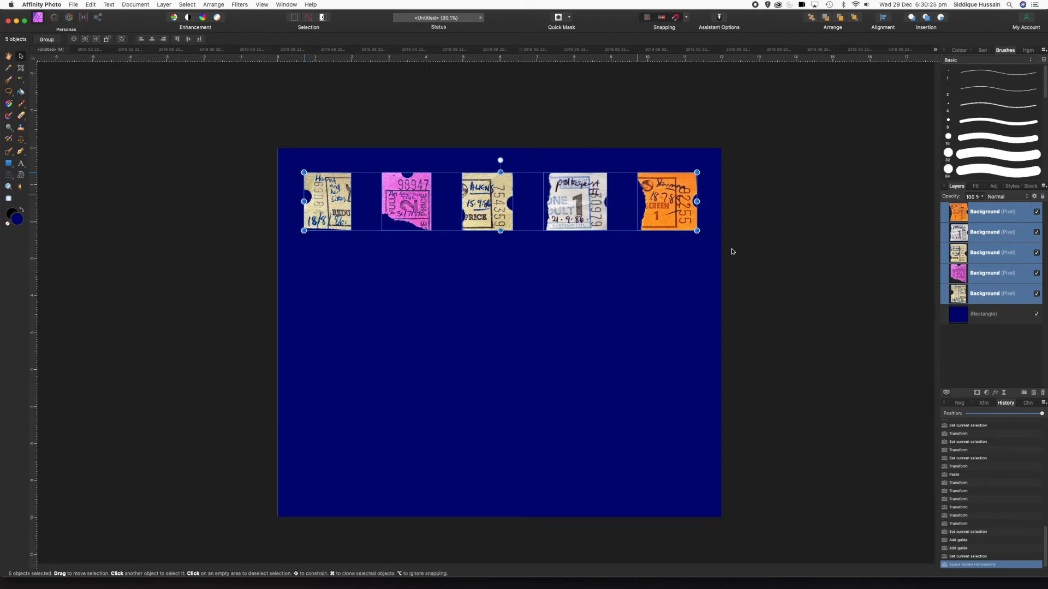
{"action": "left_click", "coordinate": [986, 356]}
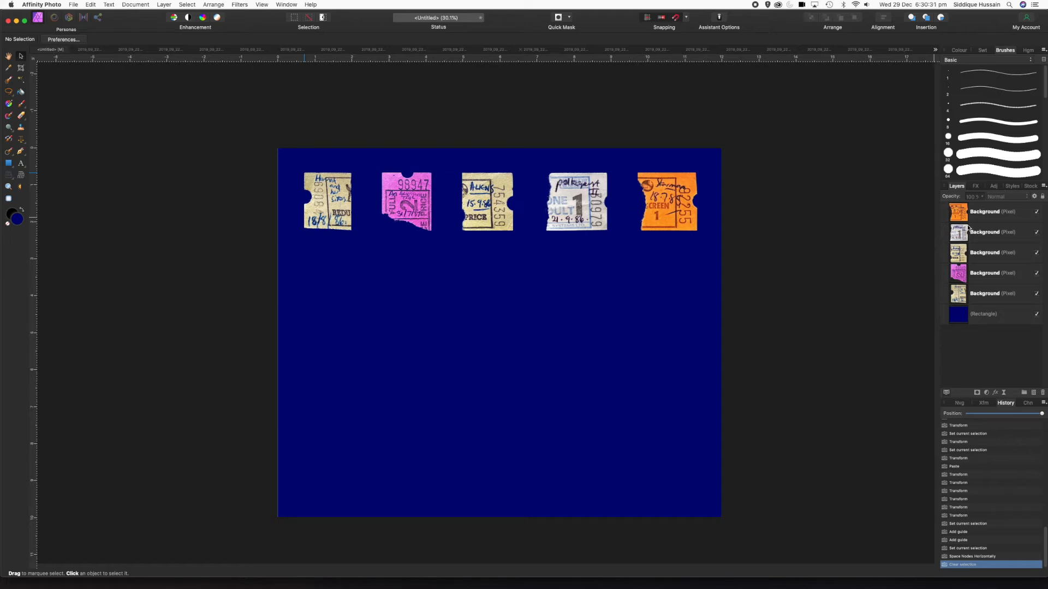
- Group the five ticket layers and name the group "Top Row"
{"action": "left_click", "coordinate": [985, 217]}
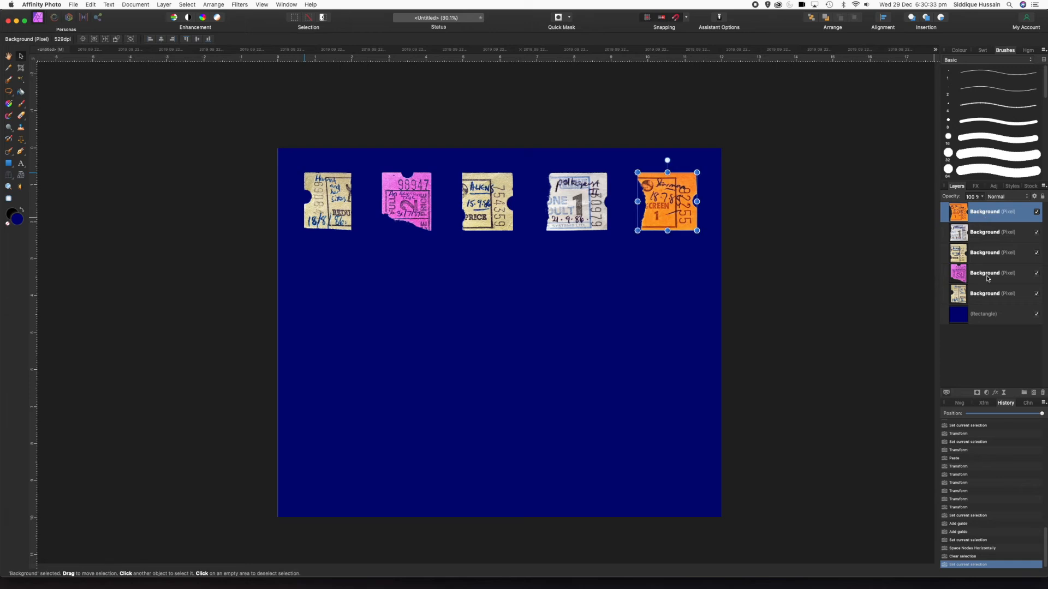
{"action": "left_click", "coordinate": [985, 299], "text": "shift"}
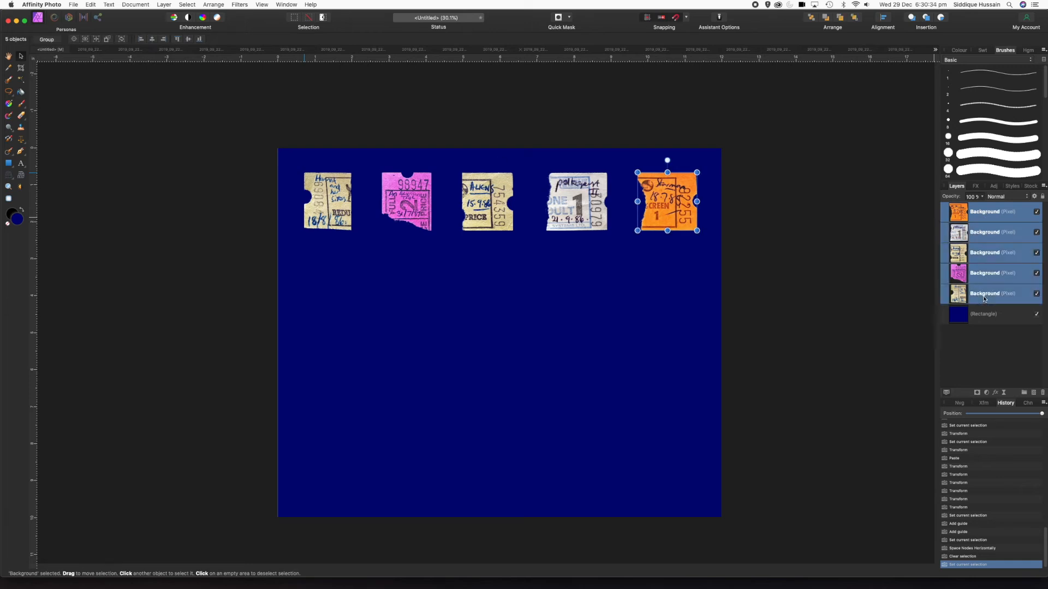
{"action": "right_click", "coordinate": [983, 214]}
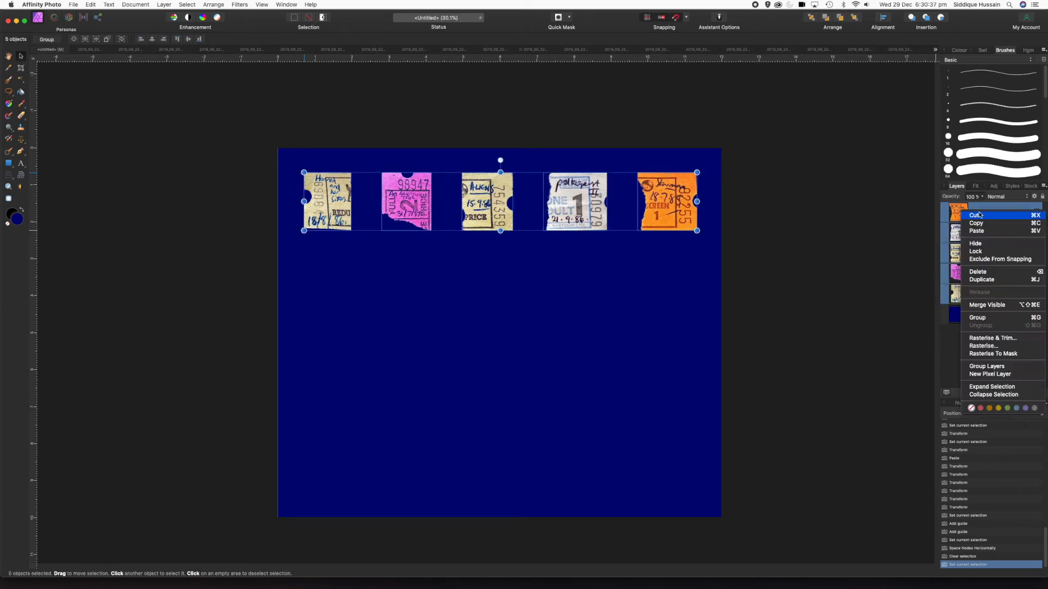
{"action": "left_click", "coordinate": [977, 318]}
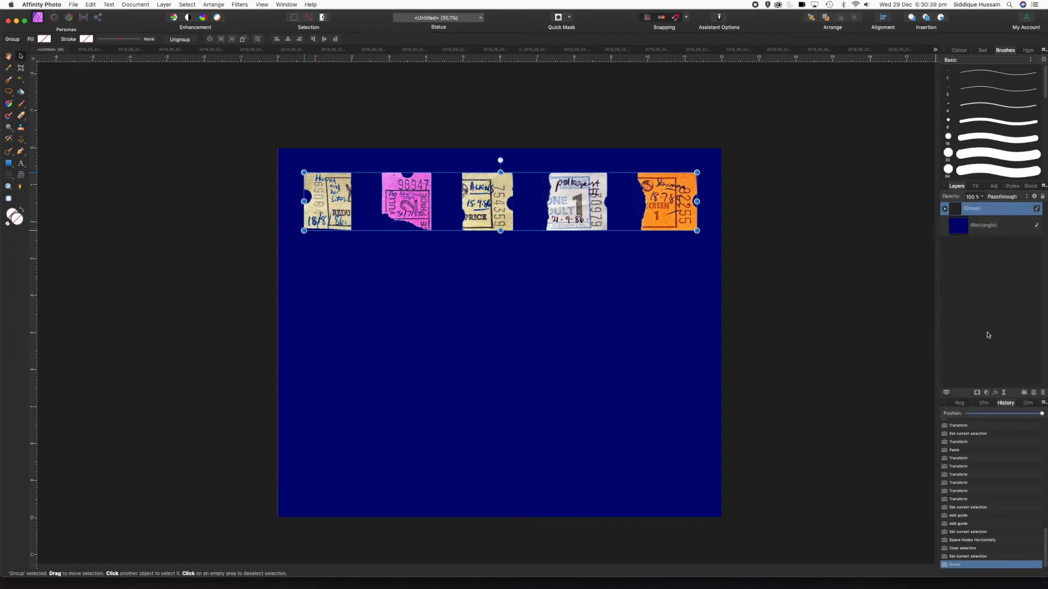
{"action": "double_click", "coordinate": [974, 210]}
{"action": "type", "text": "T"}
{"action": "left_click", "coordinate": [981, 302]}
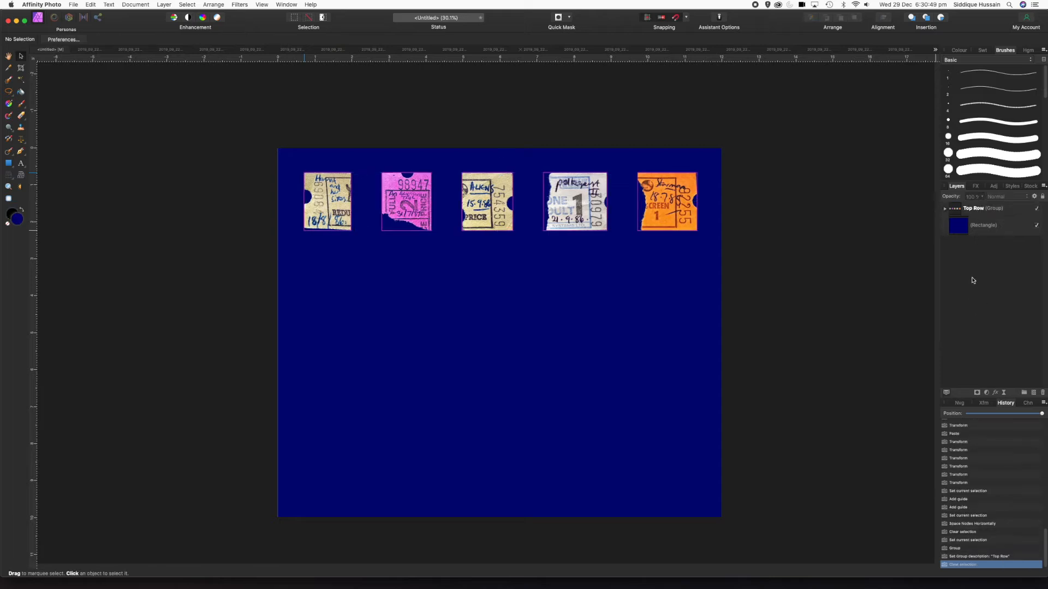
{"action": "left_click", "coordinate": [945, 208]}
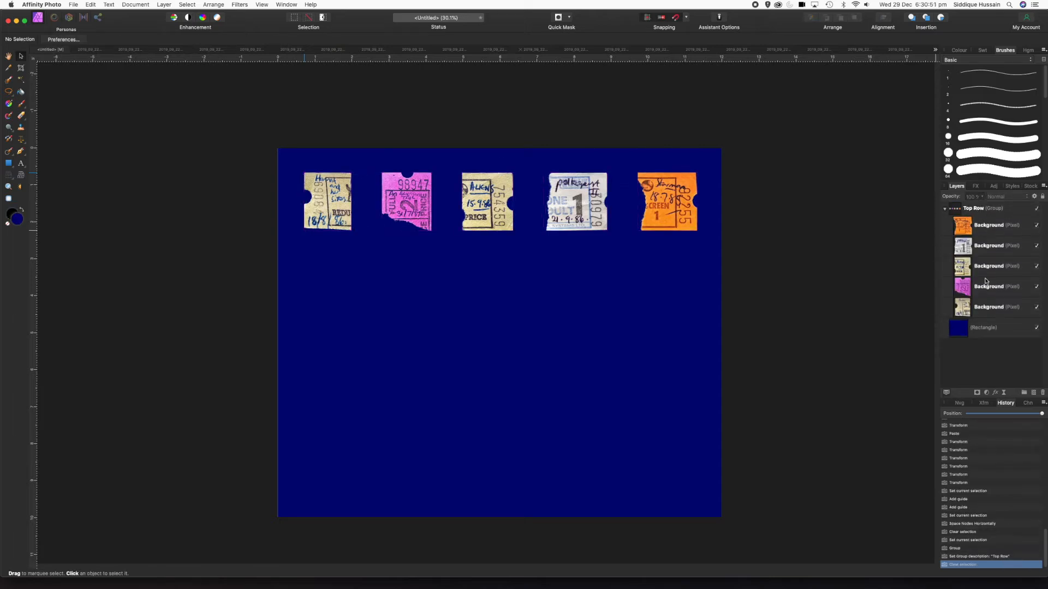
{"action": "left_click", "coordinate": [945, 211]}
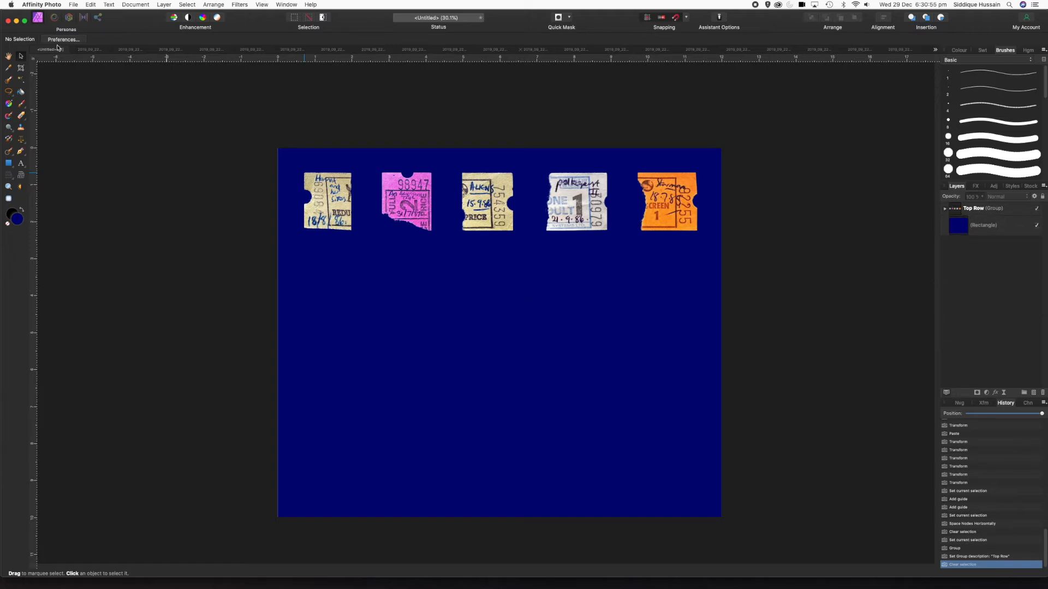
- Close the "Starman" ticket's scan without saving its changes
{"action": "left_click", "coordinate": [89, 50]}
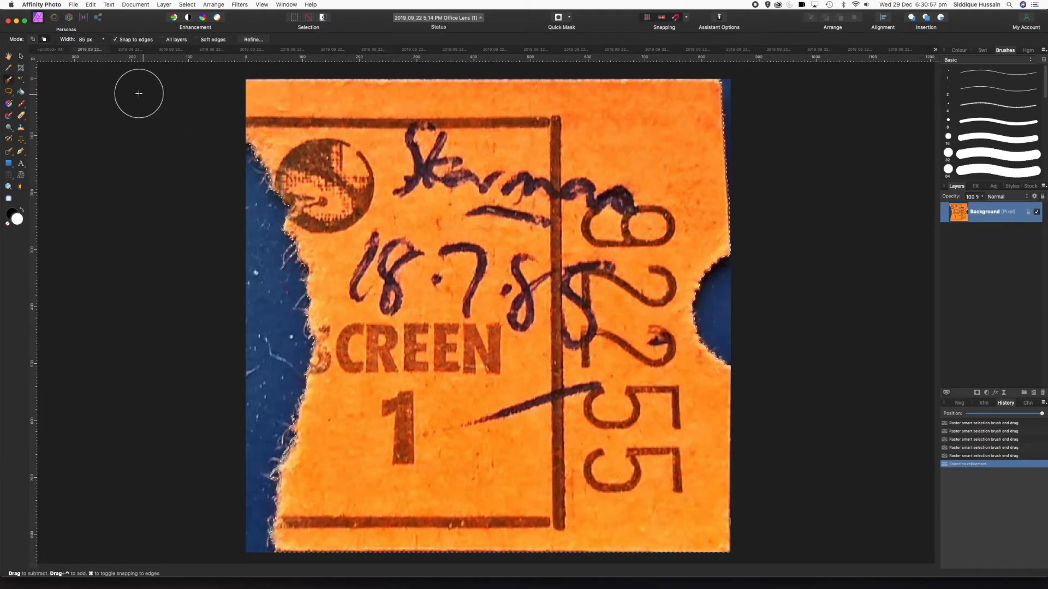
{"action": "left_click", "coordinate": [75, 49]}
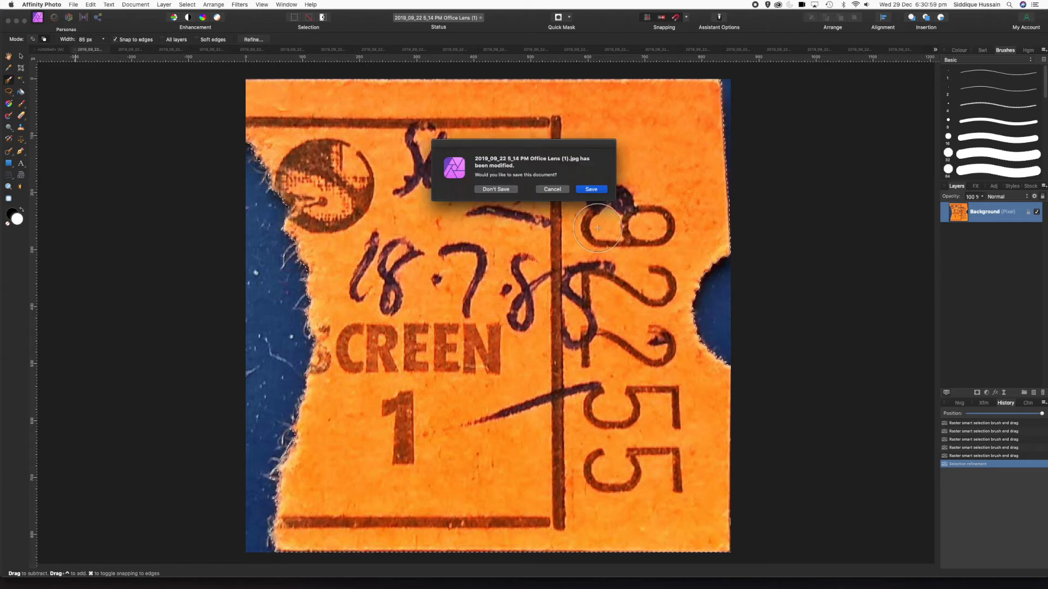
{"action": "left_click", "coordinate": [495, 188]}
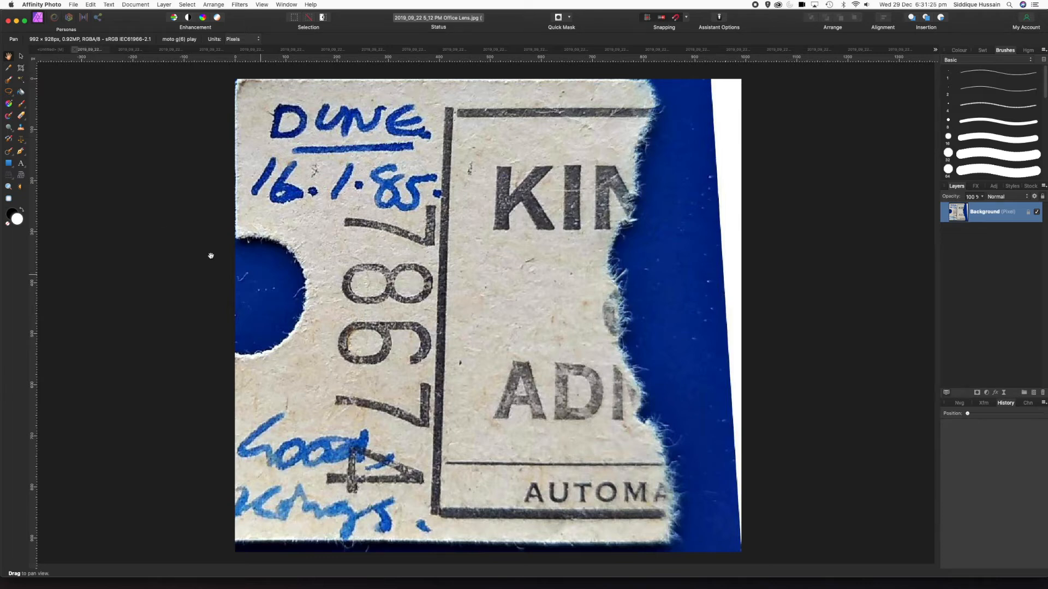
- Select the "Dune" ticket with the Selection Brush and subtract the background strip along its bottom edge using a 20 px brush
{"action": "left_click", "coordinate": [8, 81]}
{"action": "mouse_move", "coordinate": [457, 257]}
{"action": "left_mouse_down"}
{"action": "mouse_move", "coordinate": [449, 101]}
{"action": "mouse_move", "coordinate": [580, 87]}
{"action": "mouse_move", "coordinate": [566, 189]}
{"action": "mouse_move", "coordinate": [435, 167]}
{"action": "mouse_move", "coordinate": [346, 121]}
{"action": "mouse_move", "coordinate": [241, 105]}
{"action": "mouse_move", "coordinate": [402, 223]}
{"action": "mouse_move", "coordinate": [304, 187]}
{"action": "mouse_move", "coordinate": [253, 199]}
{"action": "mouse_move", "coordinate": [346, 296]}
{"action": "mouse_move", "coordinate": [477, 271]}
{"action": "mouse_move", "coordinate": [562, 374]}
{"action": "mouse_move", "coordinate": [585, 382]}
{"action": "mouse_move", "coordinate": [632, 538]}
{"action": "mouse_move", "coordinate": [245, 510]}
{"action": "mouse_move", "coordinate": [356, 370]}
{"action": "mouse_move", "coordinate": [246, 397]}
{"action": "mouse_move", "coordinate": [304, 459]}
{"action": "mouse_move", "coordinate": [333, 468]}
{"action": "left_mouse_up"}
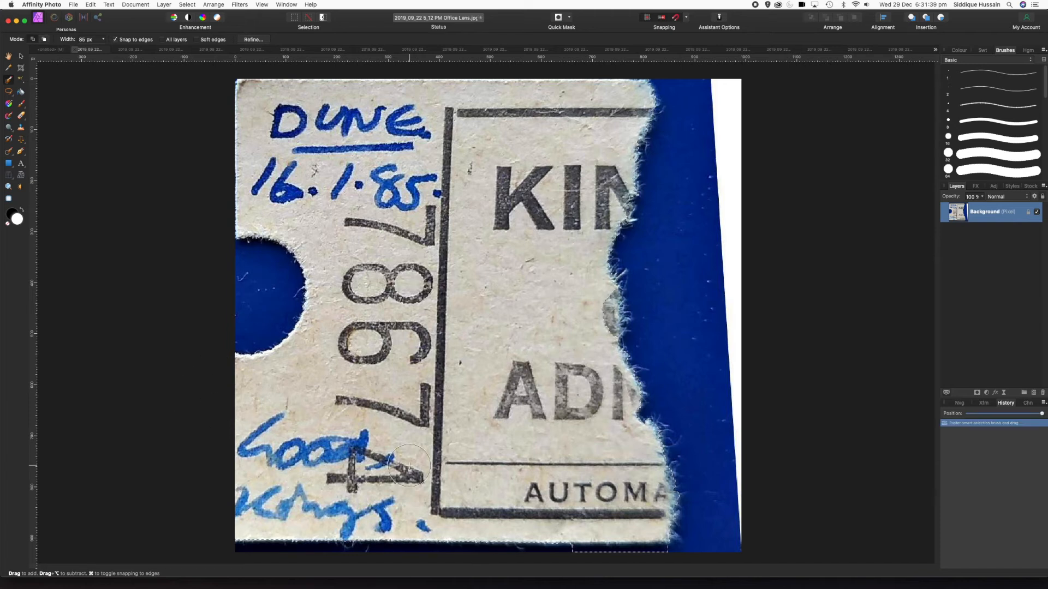
{"action": "left_click_drag", "start_coordinate": [586, 305], "coordinate": [584, 311]}
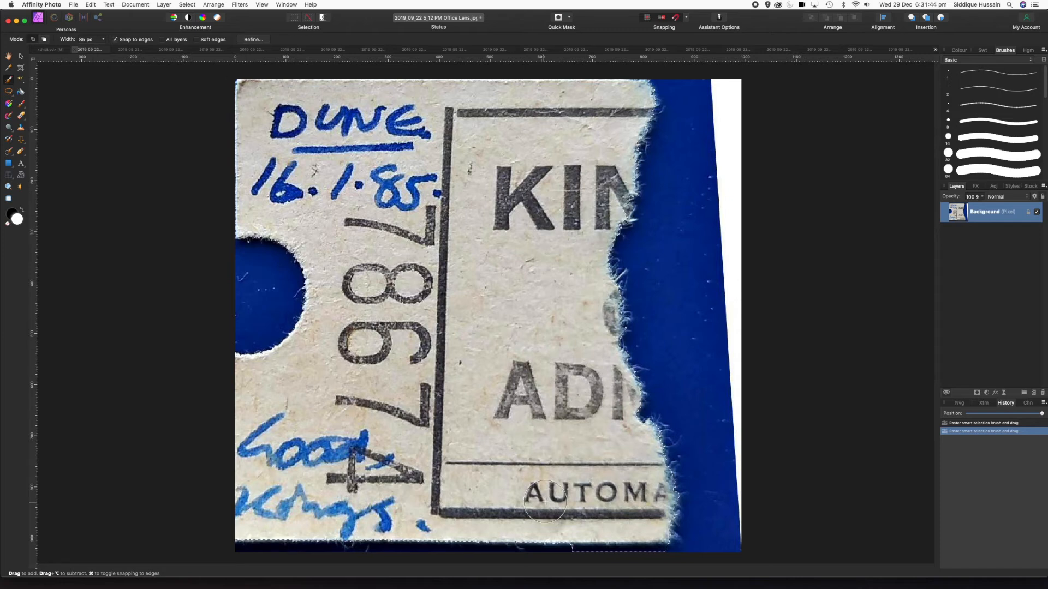
{"action": "key", "text": "alt"}
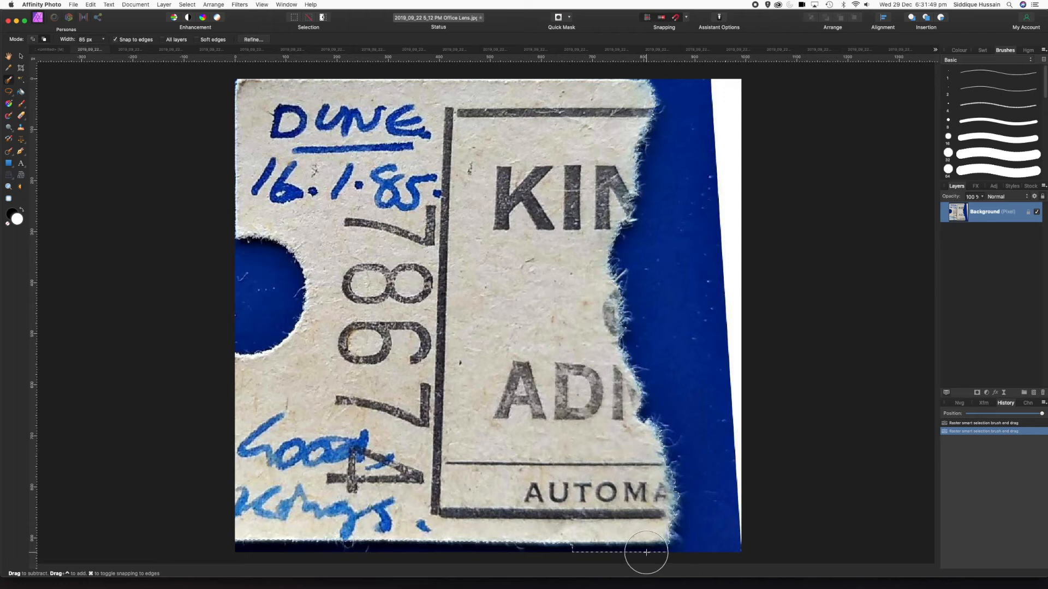
{"action": "key", "text": "bracketleft"}
{"action": "key", "text": "bracketleft"}
{"action": "key", "text": "bracketleft"}
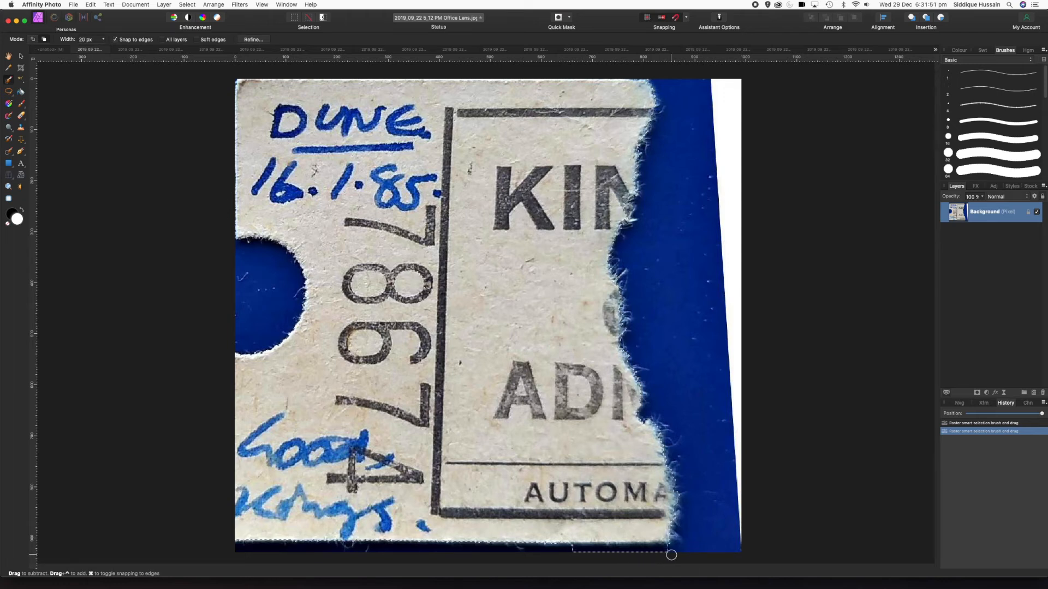
{"action": "left_click", "coordinate": [624, 553]}
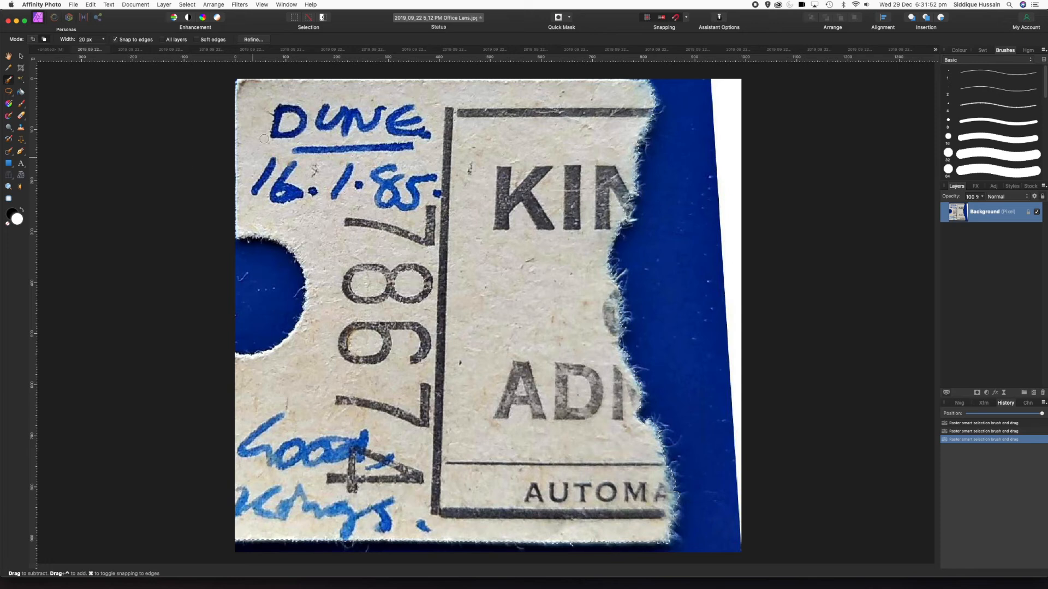
- Refine the selection with the 50 px matte brush around the "Dune" ticket's punched hole, torn side and bottom edge
{"action": "left_click", "coordinate": [252, 40]}
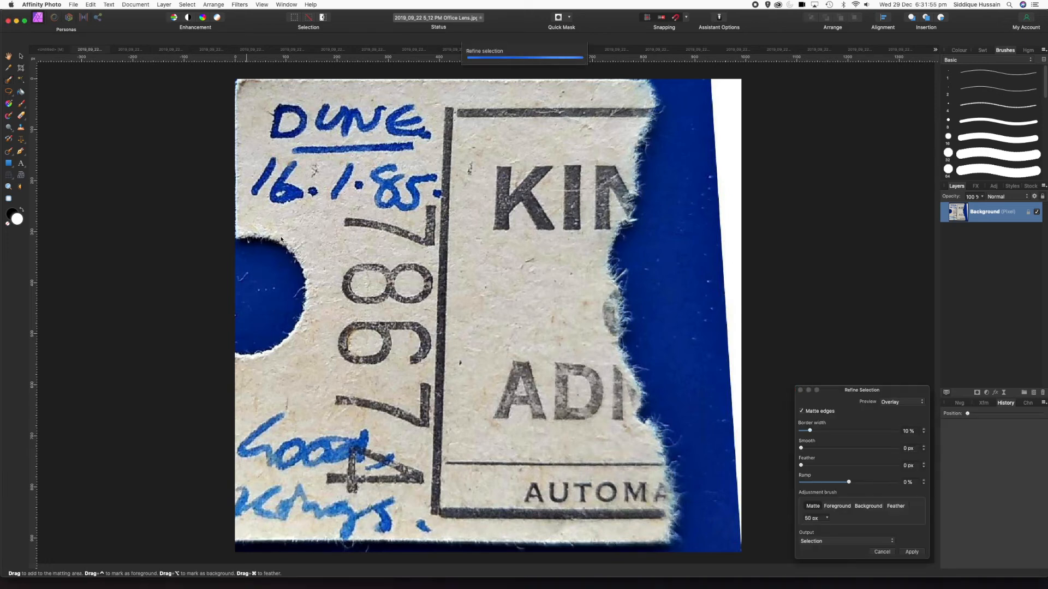
{"action": "mouse_move", "coordinate": [240, 243]}
{"action": "left_mouse_down"}
{"action": "mouse_move", "coordinate": [288, 252]}
{"action": "mouse_move", "coordinate": [302, 296]}
{"action": "mouse_move", "coordinate": [279, 343]}
{"action": "mouse_move", "coordinate": [225, 356]}
{"action": "left_mouse_up"}
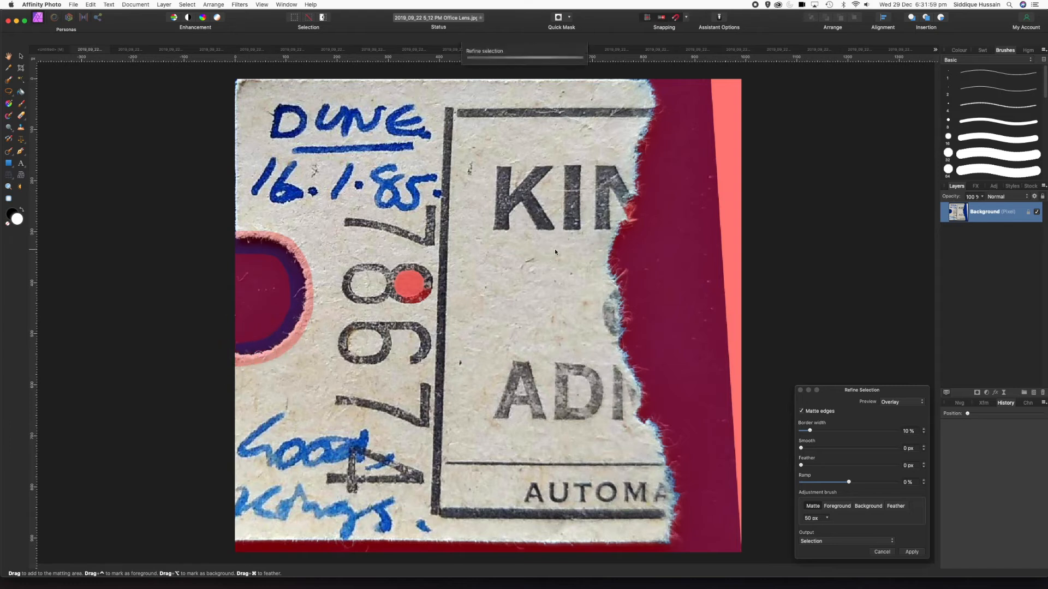
{"action": "mouse_move", "coordinate": [633, 100]}
{"action": "left_mouse_down"}
{"action": "mouse_move", "coordinate": [612, 281]}
{"action": "mouse_move", "coordinate": [621, 352]}
{"action": "mouse_move", "coordinate": [641, 372]}
{"action": "mouse_move", "coordinate": [637, 417]}
{"action": "mouse_move", "coordinate": [665, 426]}
{"action": "mouse_move", "coordinate": [671, 531]}
{"action": "mouse_move", "coordinate": [229, 540]}
{"action": "left_mouse_up"}
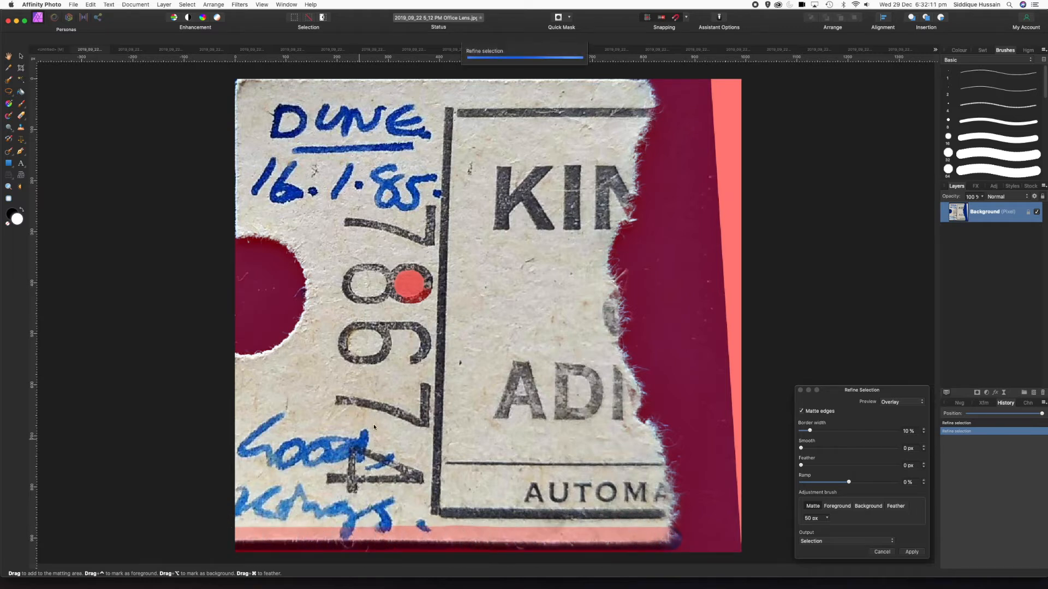
{"action": "left_click_drag", "start_coordinate": [301, 282], "coordinate": [300, 305]}
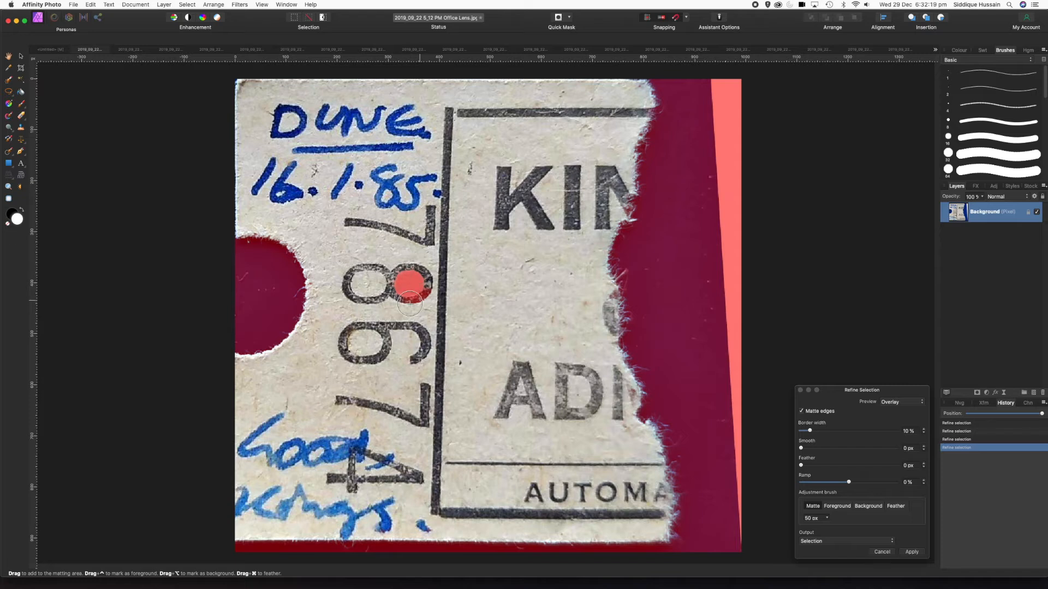
- Mark the masked spot over the "Dune" ticket's printed number as foreground and apply the refined selection
{"action": "left_click", "coordinate": [838, 506]}
{"action": "left_click_drag", "start_coordinate": [418, 271], "coordinate": [399, 285]}
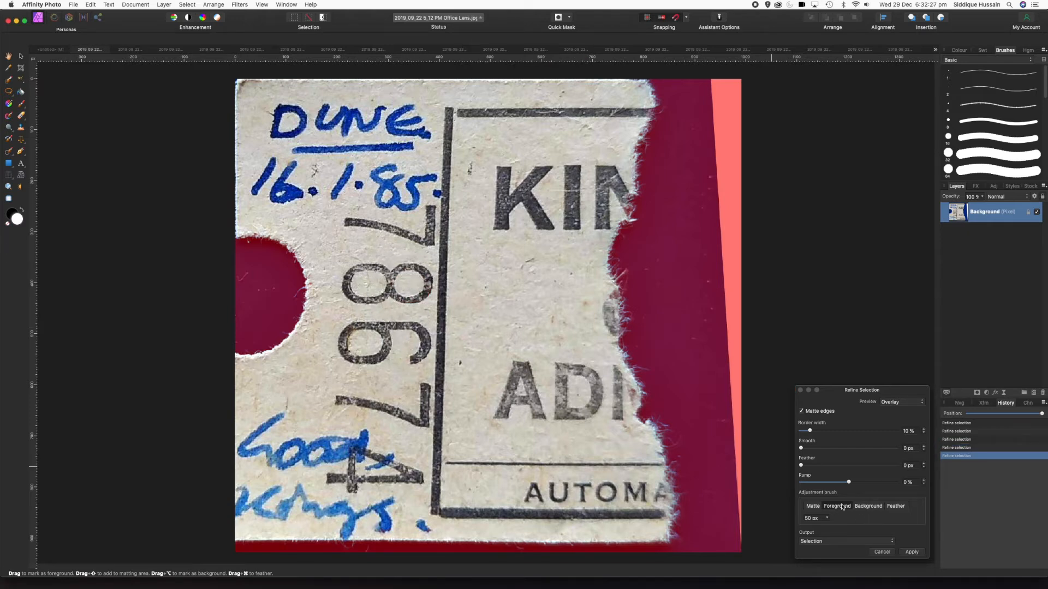
{"action": "left_click", "coordinate": [815, 507]}
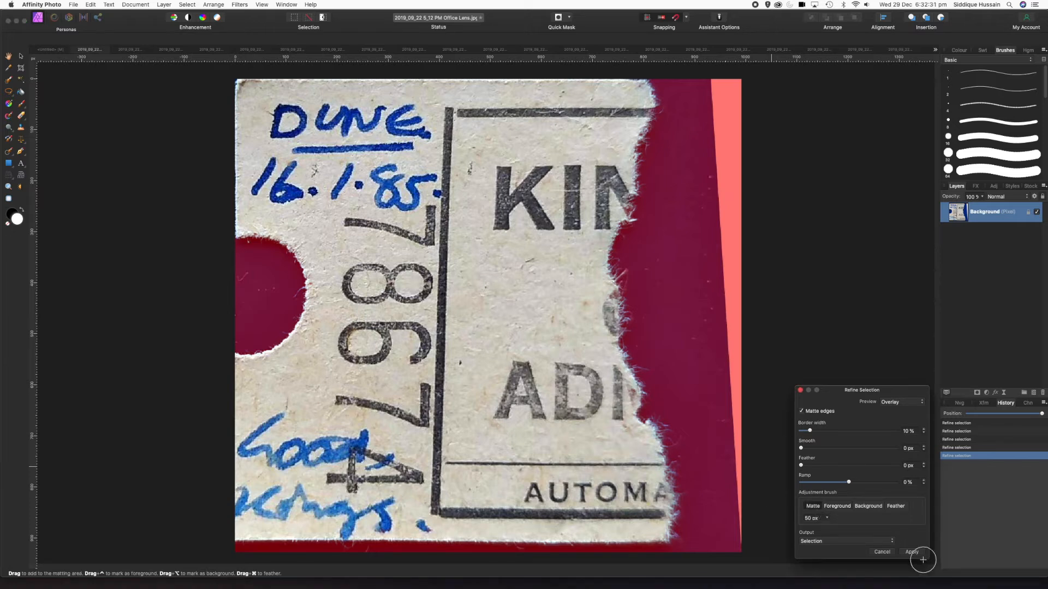
{"action": "left_click", "coordinate": [908, 552]}
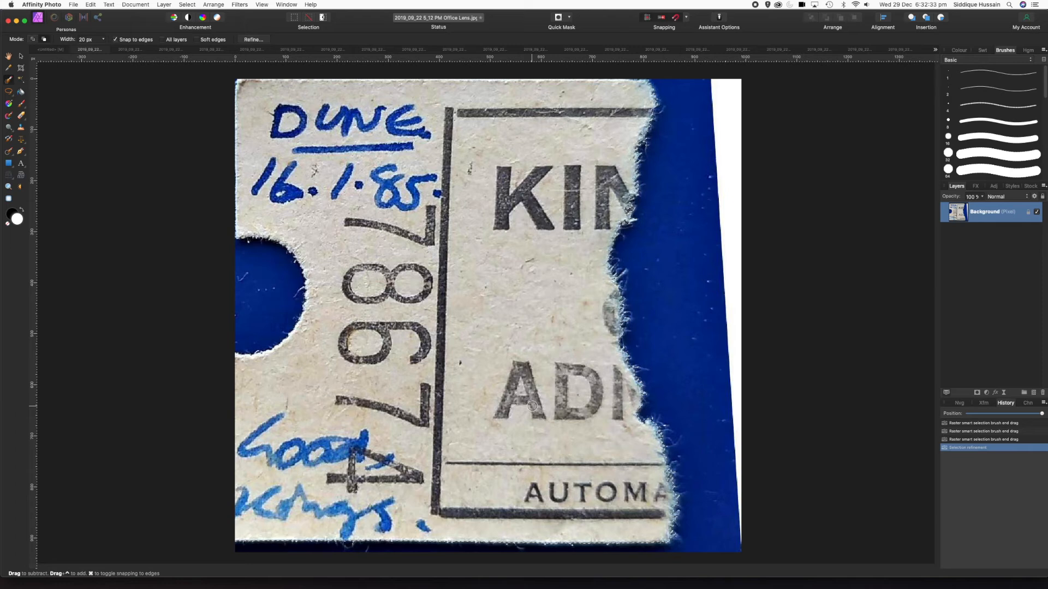
- Paste the "Dune" cut-out into the collage, scale it to the other tickets' size and place it below the top row's first ticket
{"action": "left_click", "coordinate": [55, 50]}
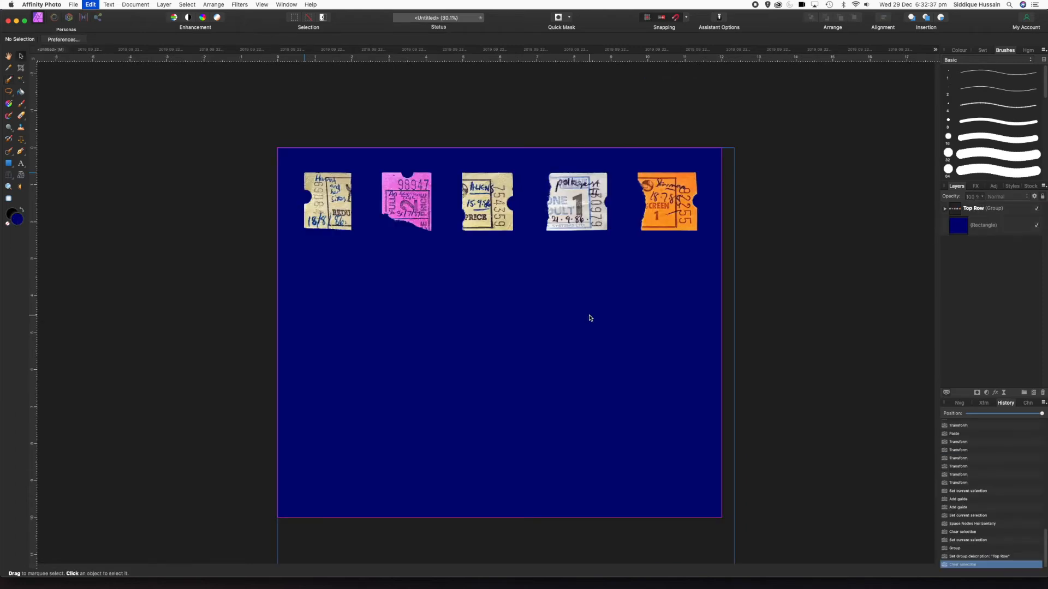
{"action": "key", "text": "super+v"}
{"action": "left_click_drag", "start_coordinate": [278, 148], "coordinate": [597, 481]}
{"action": "left_click_drag", "start_coordinate": [713, 528], "coordinate": [410, 329]}
{"action": "left_click_drag", "start_coordinate": [433, 425], "coordinate": [550, 231]}
{"action": "left_click_drag", "start_coordinate": [579, 196], "coordinate": [335, 331]}
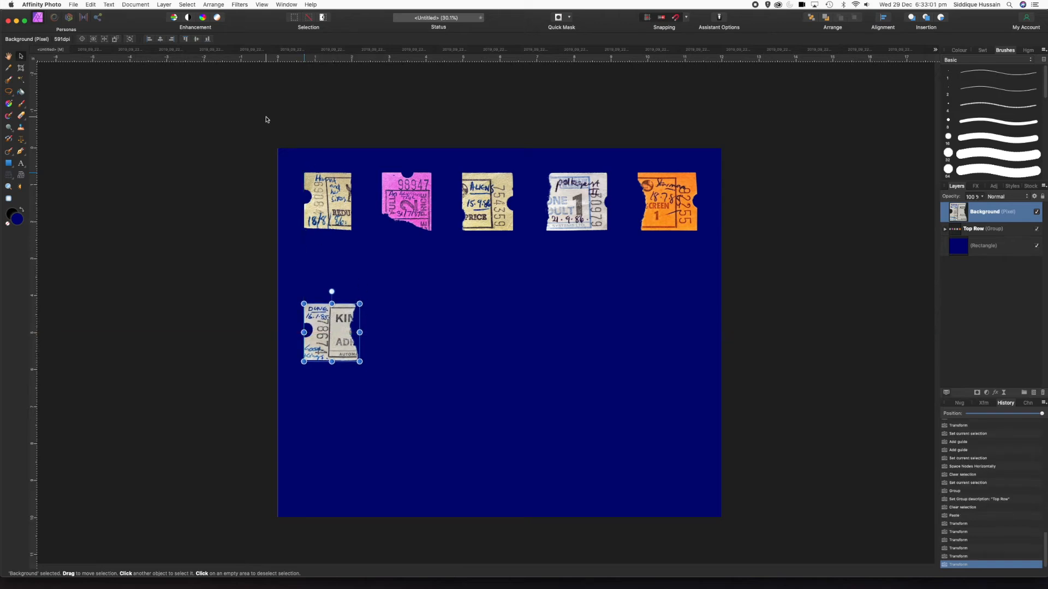
{"action": "left_click", "coordinate": [235, 97]}
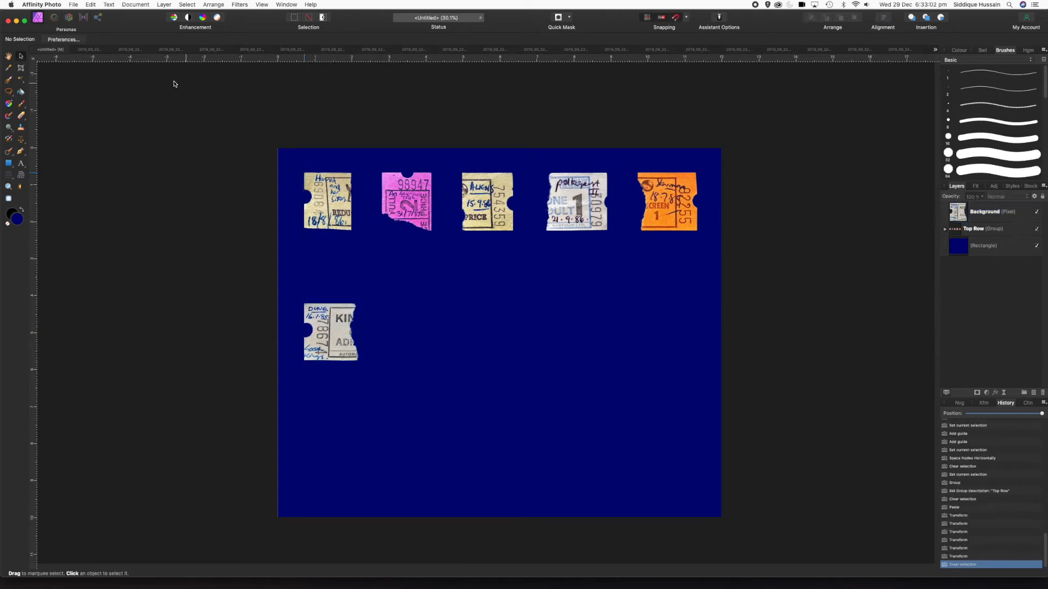
- Close the "Dune" ticket's scan without saving its changes
{"action": "left_click", "coordinate": [86, 50]}
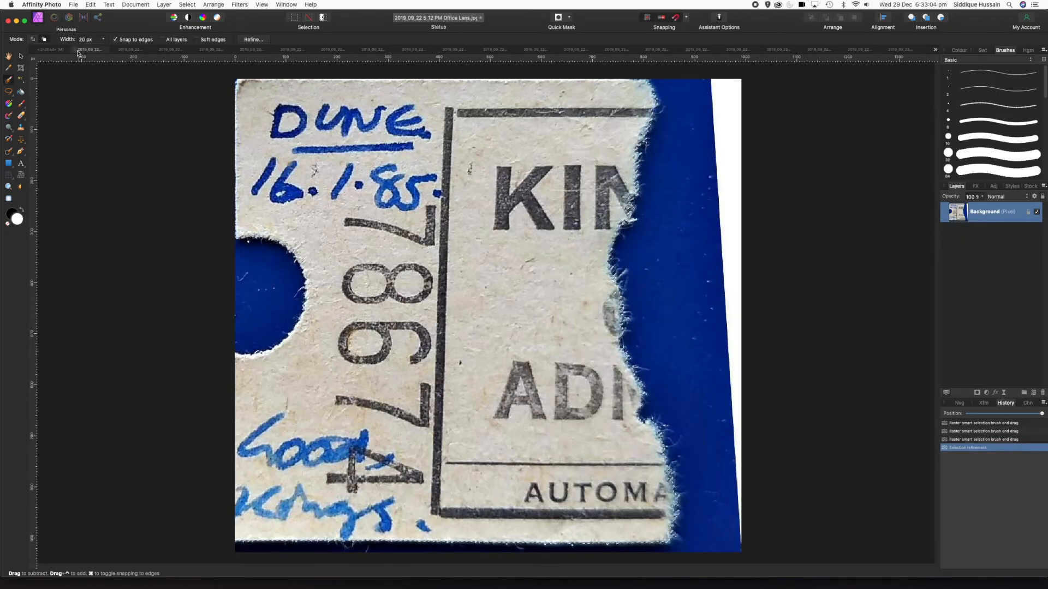
{"action": "left_click", "coordinate": [78, 53]}
{"action": "left_click", "coordinate": [488, 191]}
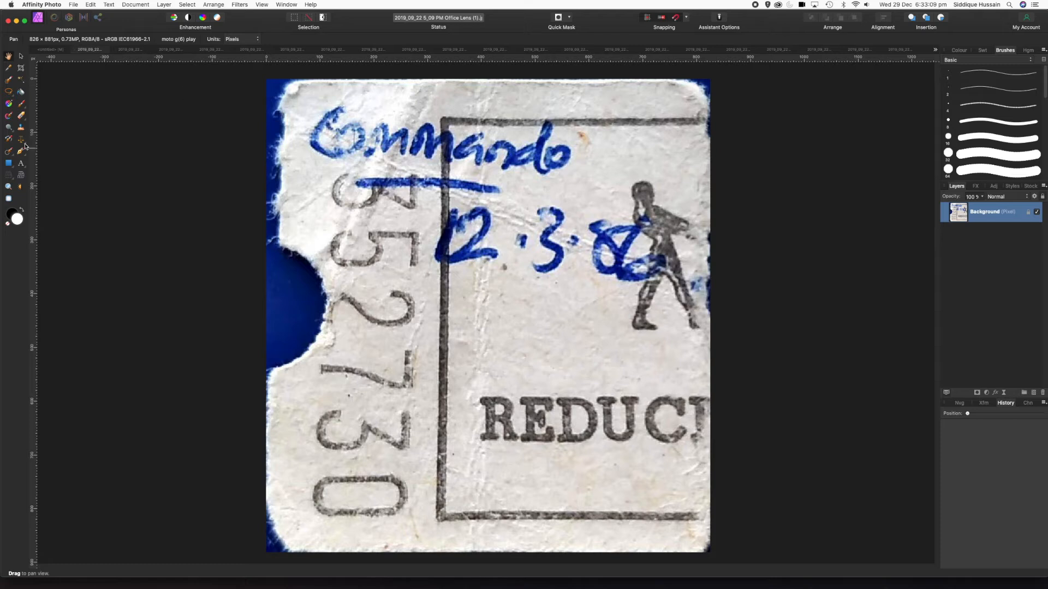
- Select the "Commando" ticket with the Selection Brush and refine the selection by marking the blue at its upper-right corner as background
{"action": "left_click", "coordinate": [8, 81]}
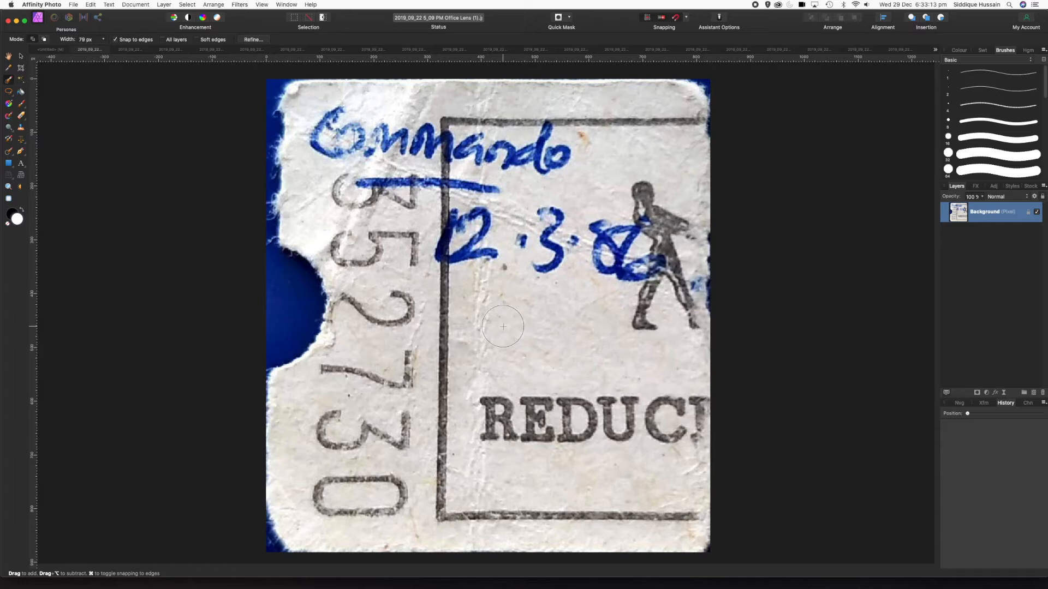
{"action": "mouse_move", "coordinate": [502, 94]}
{"action": "left_mouse_down"}
{"action": "mouse_move", "coordinate": [512, 264]}
{"action": "mouse_move", "coordinate": [545, 492]}
{"action": "mouse_move", "coordinate": [590, 542]}
{"action": "mouse_move", "coordinate": [667, 534]}
{"action": "mouse_move", "coordinate": [674, 303]}
{"action": "mouse_move", "coordinate": [614, 108]}
{"action": "mouse_move", "coordinate": [476, 114]}
{"action": "mouse_move", "coordinate": [475, 269]}
{"action": "mouse_move", "coordinate": [485, 259]}
{"action": "mouse_move", "coordinate": [452, 129]}
{"action": "mouse_move", "coordinate": [410, 75]}
{"action": "mouse_move", "coordinate": [461, 361]}
{"action": "mouse_move", "coordinate": [368, 101]}
{"action": "mouse_move", "coordinate": [345, 122]}
{"action": "mouse_move", "coordinate": [325, 108]}
{"action": "mouse_move", "coordinate": [318, 218]}
{"action": "mouse_move", "coordinate": [348, 235]}
{"action": "mouse_move", "coordinate": [404, 303]}
{"action": "mouse_move", "coordinate": [453, 400]}
{"action": "mouse_move", "coordinate": [455, 443]}
{"action": "mouse_move", "coordinate": [365, 318]}
{"action": "mouse_move", "coordinate": [303, 399]}
{"action": "mouse_move", "coordinate": [312, 421]}
{"action": "mouse_move", "coordinate": [374, 435]}
{"action": "mouse_move", "coordinate": [451, 489]}
{"action": "mouse_move", "coordinate": [495, 549]}
{"action": "mouse_move", "coordinate": [379, 532]}
{"action": "mouse_move", "coordinate": [344, 505]}
{"action": "left_mouse_up"}
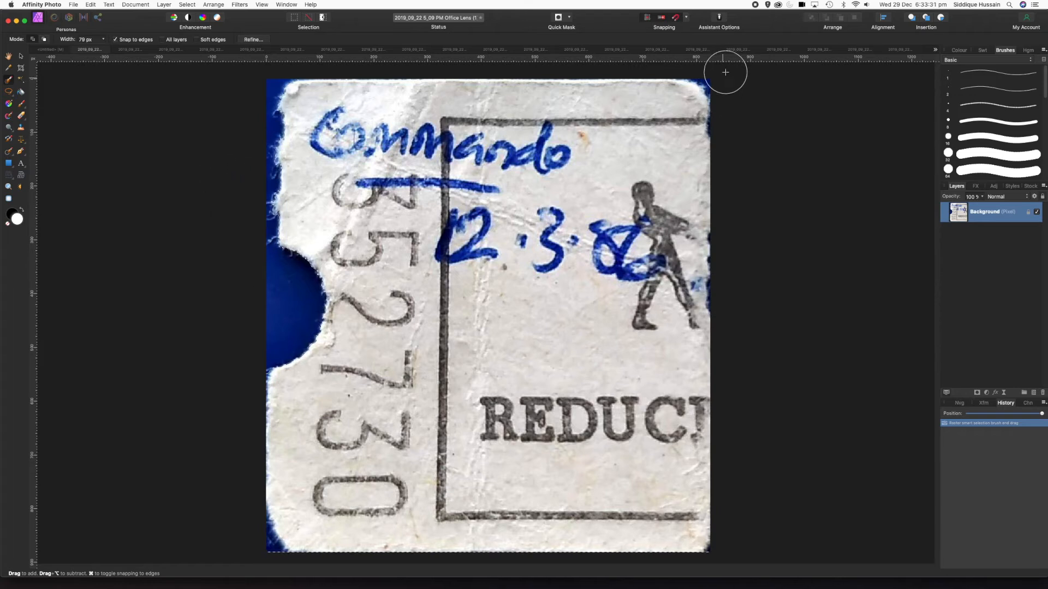
{"action": "scroll", "coordinate": [721, 82], "scroll_direction": "up", "scroll_amount": 6}
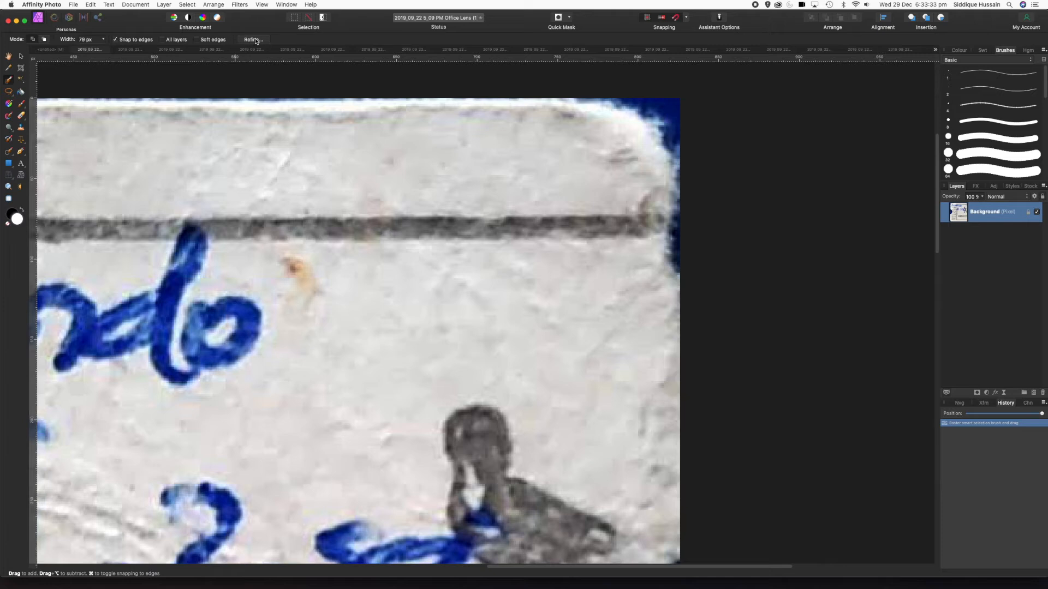
{"action": "key", "text": "alt+super+r"}
{"action": "left_click", "coordinate": [872, 514]}
{"action": "mouse_move", "coordinate": [692, 82]}
{"action": "left_mouse_down"}
{"action": "mouse_move", "coordinate": [668, 89]}
{"action": "mouse_move", "coordinate": [687, 96]}
{"action": "left_mouse_up"}
{"action": "scroll", "coordinate": [754, 397], "scroll_direction": "down", "scroll_amount": 1}
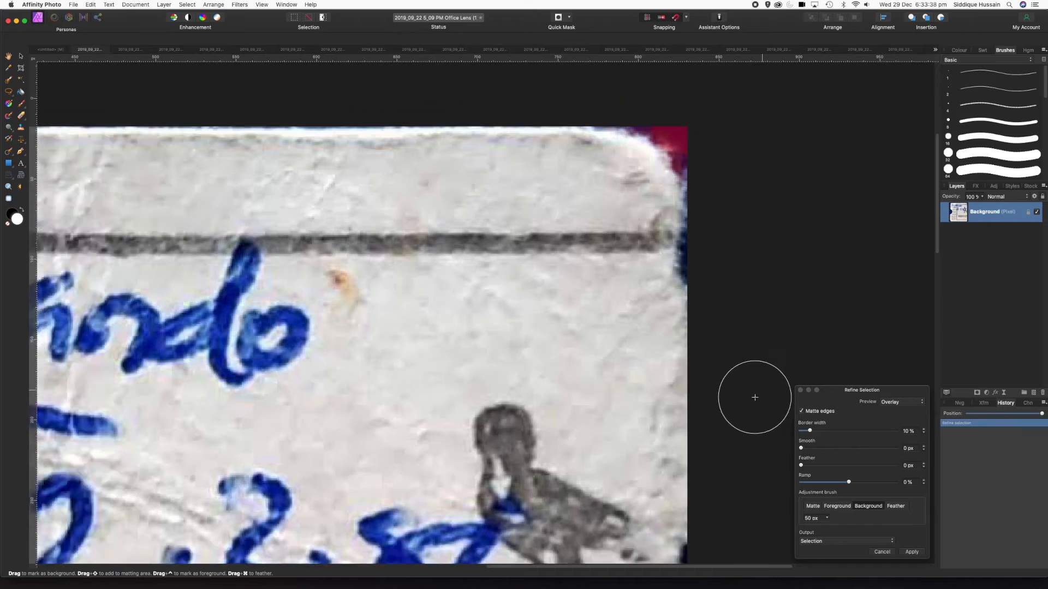
{"action": "scroll", "coordinate": [755, 398], "scroll_direction": "down", "scroll_amount": 2}
{"action": "left_click_drag", "start_coordinate": [728, 309], "coordinate": [724, 307]}
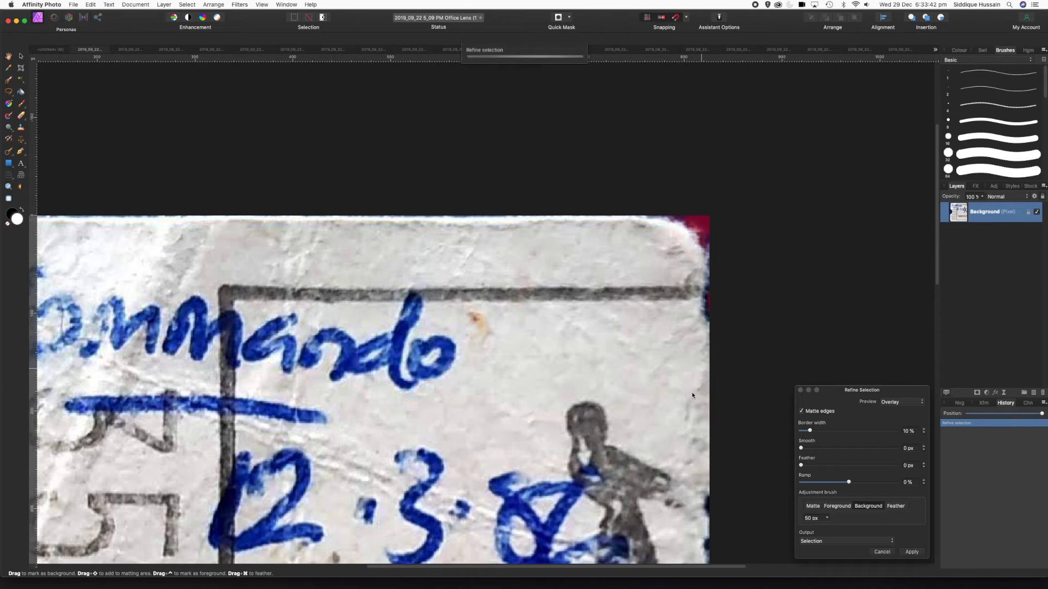
- Mark the small blue patches on the "Commando" ticket's right edge beside the printed figure as background with a 12 px brush
{"action": "scroll", "coordinate": [682, 409], "scroll_direction": "down", "scroll_amount": 2}
{"action": "scroll", "coordinate": [677, 422], "scroll_direction": "down", "scroll_amount": 3}
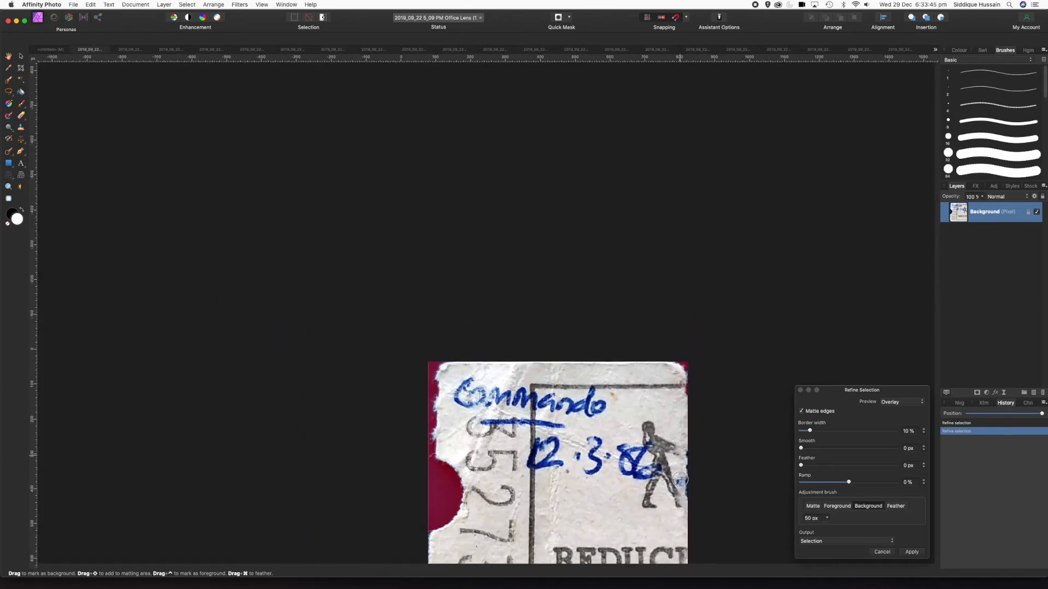
{"action": "scroll", "coordinate": [686, 499], "scroll_direction": "up", "scroll_amount": 5}
{"action": "scroll", "coordinate": [686, 499], "scroll_direction": "up", "scroll_amount": 3}
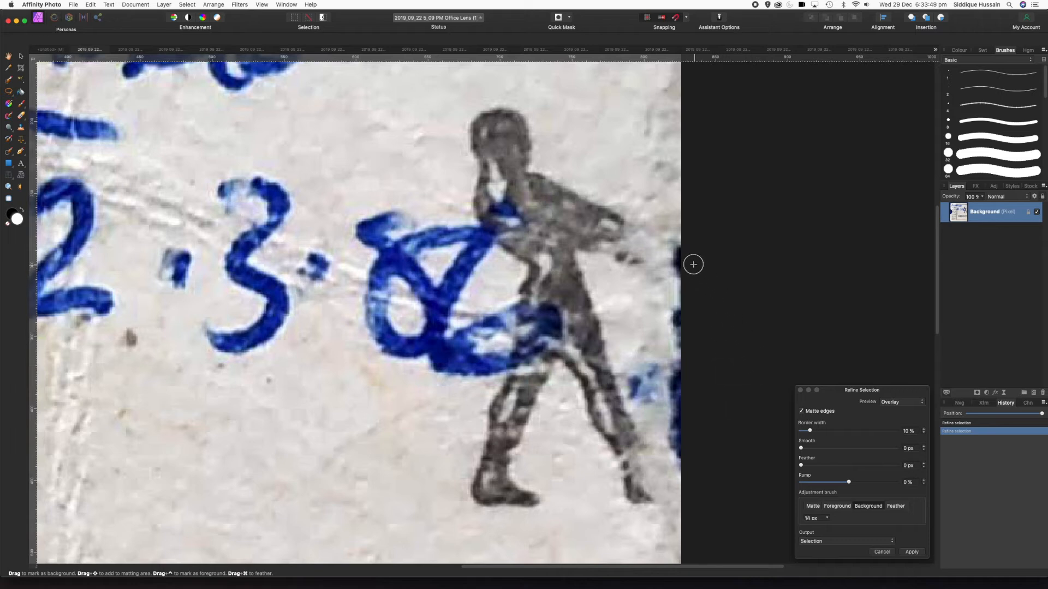
{"action": "left_click_drag", "start_coordinate": [688, 317], "coordinate": [687, 318]}
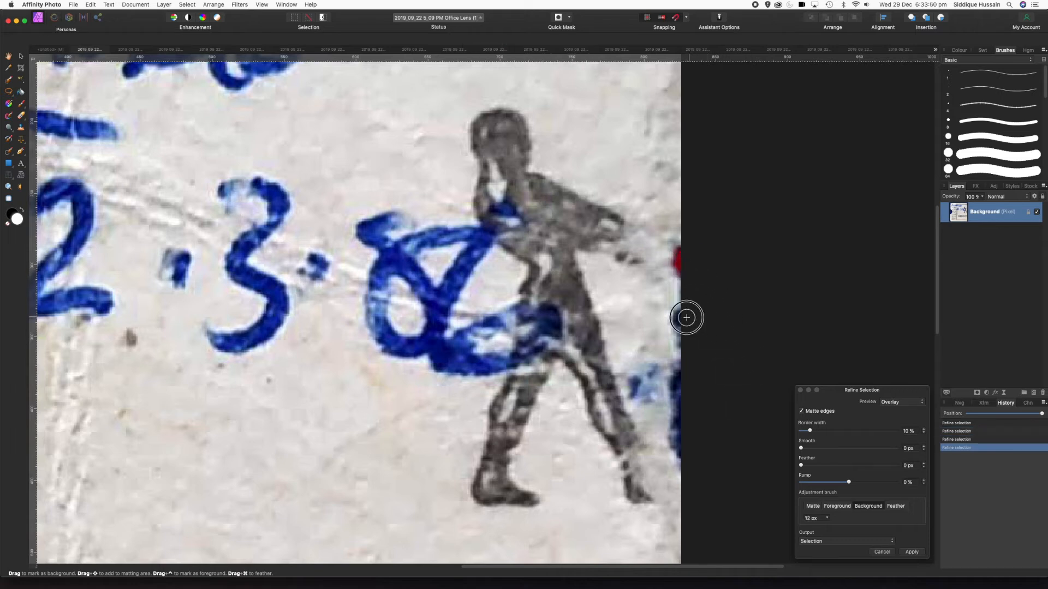
{"action": "left_click_drag", "start_coordinate": [680, 379], "coordinate": [676, 382]}
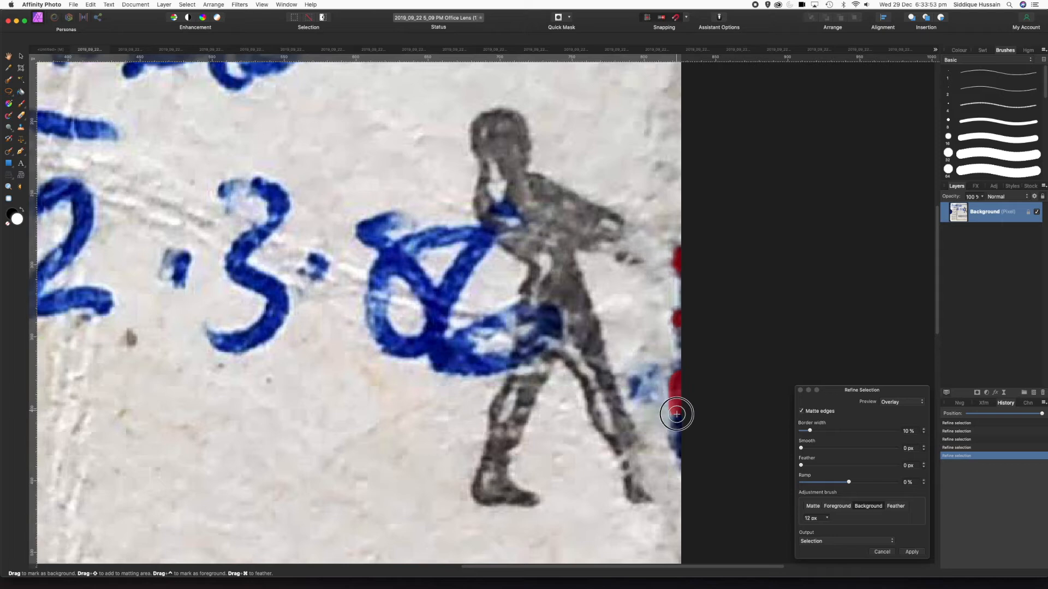
{"action": "scroll", "coordinate": [525, 434], "scroll_direction": "down", "scroll_amount": 6}
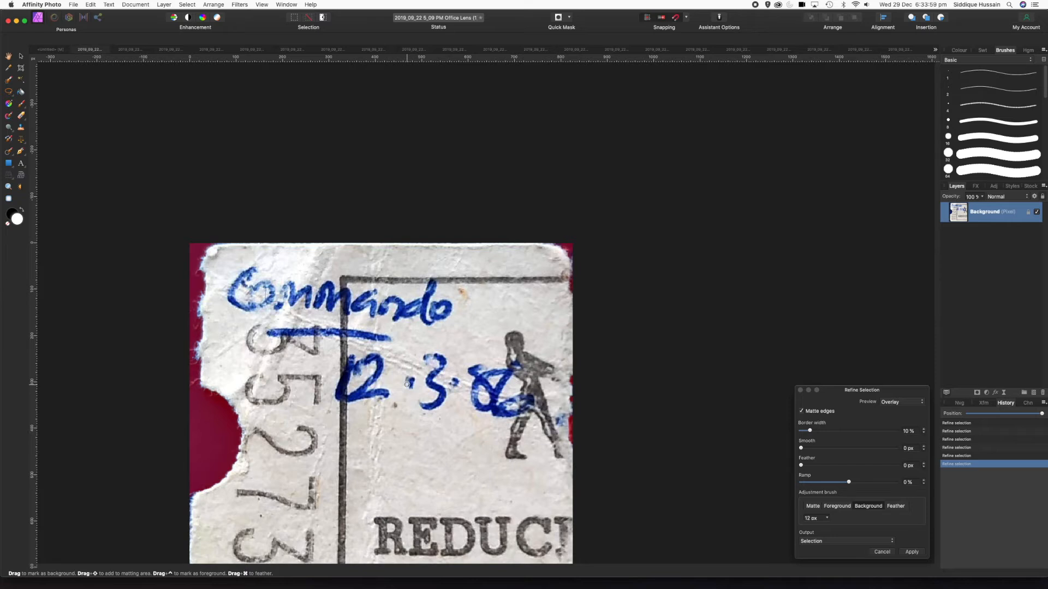
{"action": "key", "text": "super+0"}
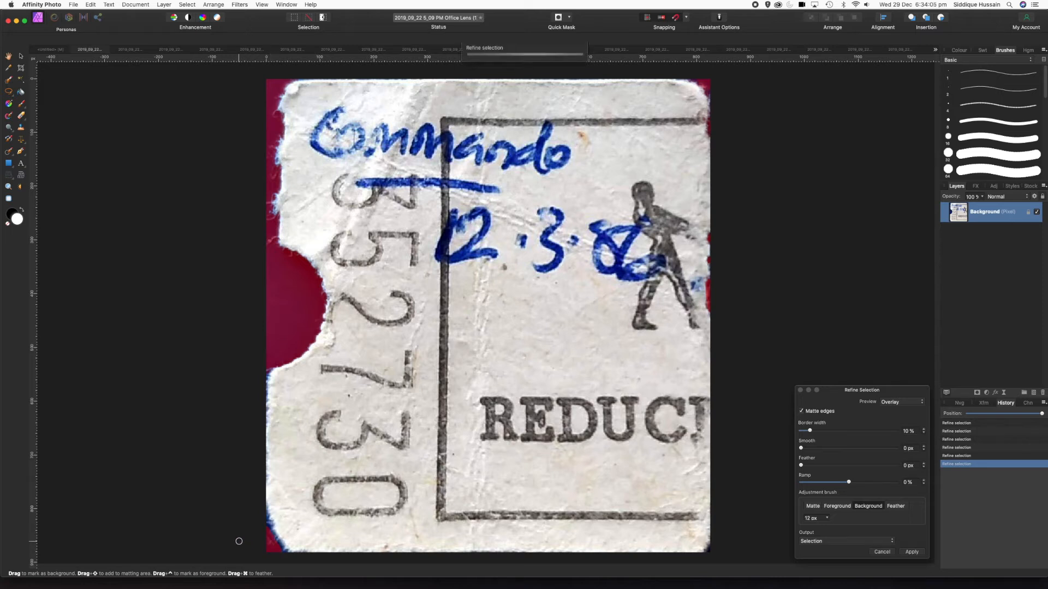
{"action": "left_click_drag", "start_coordinate": [239, 541], "coordinate": [240, 541]}
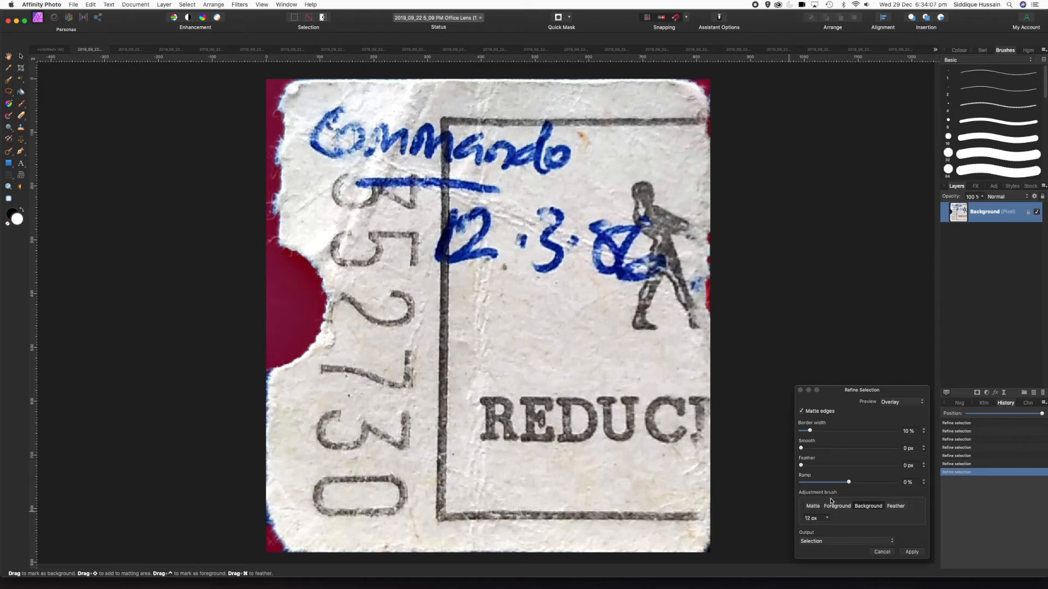
- Refine the "Commando" ticket's right, left and bottom edges with a 31 px matte brush and apply the selection
{"action": "left_click", "coordinate": [813, 506]}
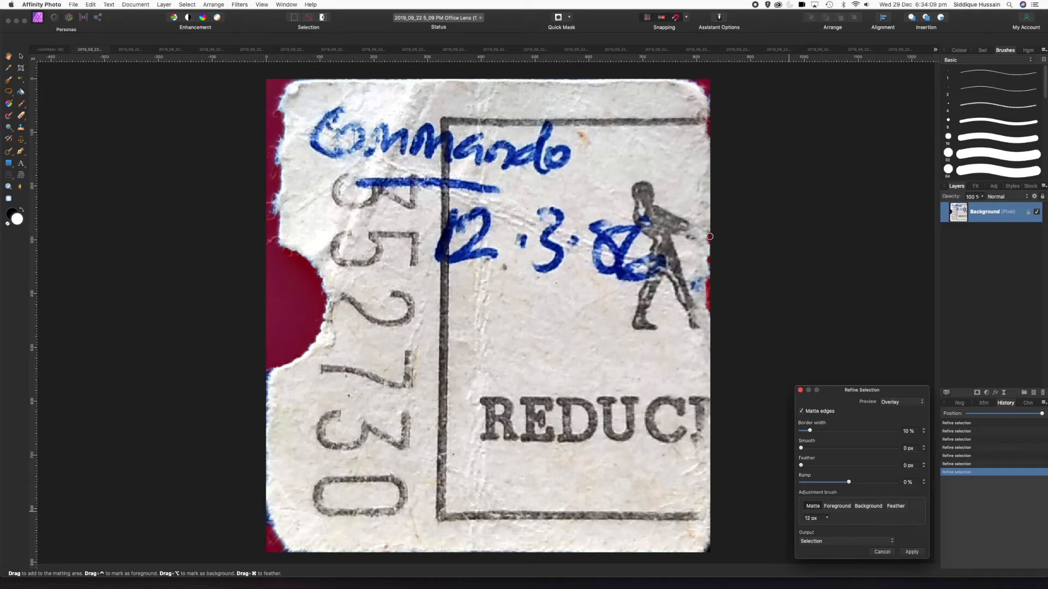
{"action": "key", "text": "bracketright"}
{"action": "mouse_move", "coordinate": [705, 289]}
{"action": "left_mouse_down"}
{"action": "mouse_move", "coordinate": [718, 283]}
{"action": "mouse_move", "coordinate": [720, 152]}
{"action": "mouse_move", "coordinate": [708, 125]}
{"action": "left_mouse_up"}
{"action": "left_click_drag", "start_coordinate": [281, 166], "coordinate": [286, 102]}
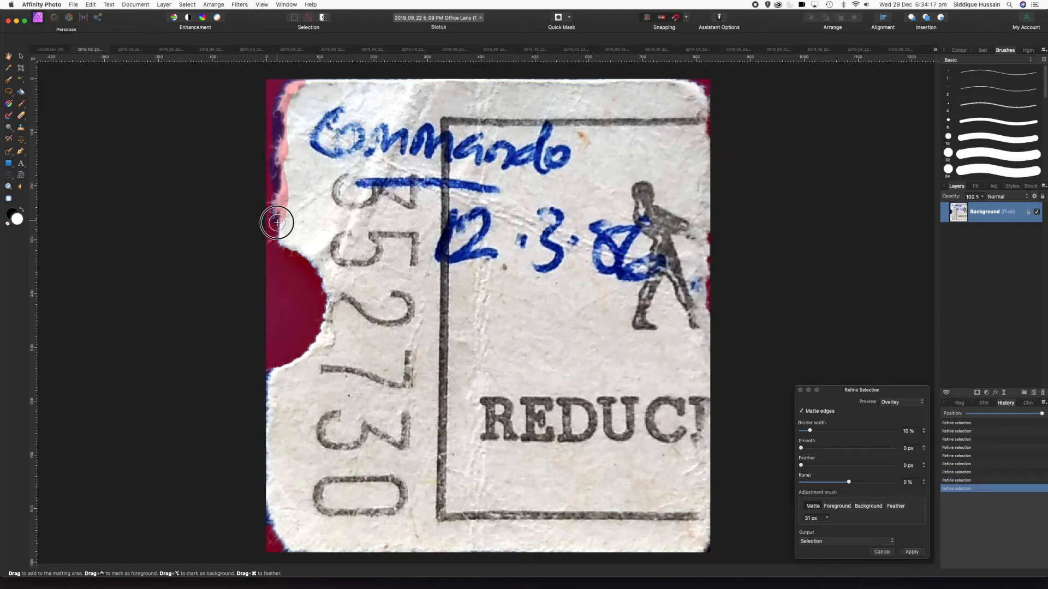
{"action": "left_click_drag", "start_coordinate": [271, 376], "coordinate": [265, 475]}
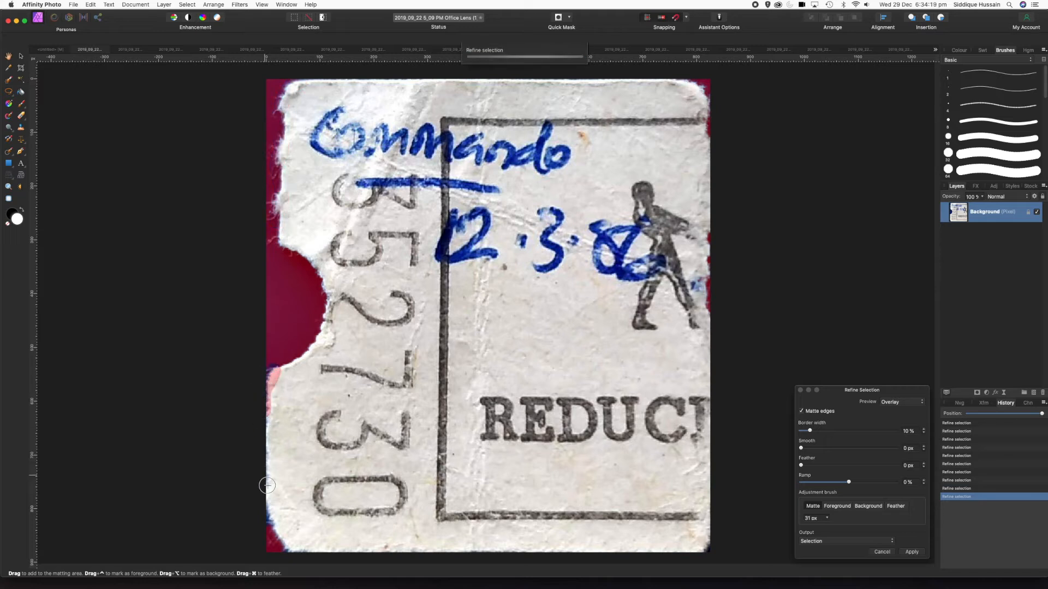
{"action": "left_click_drag", "start_coordinate": [374, 551], "coordinate": [385, 550]}
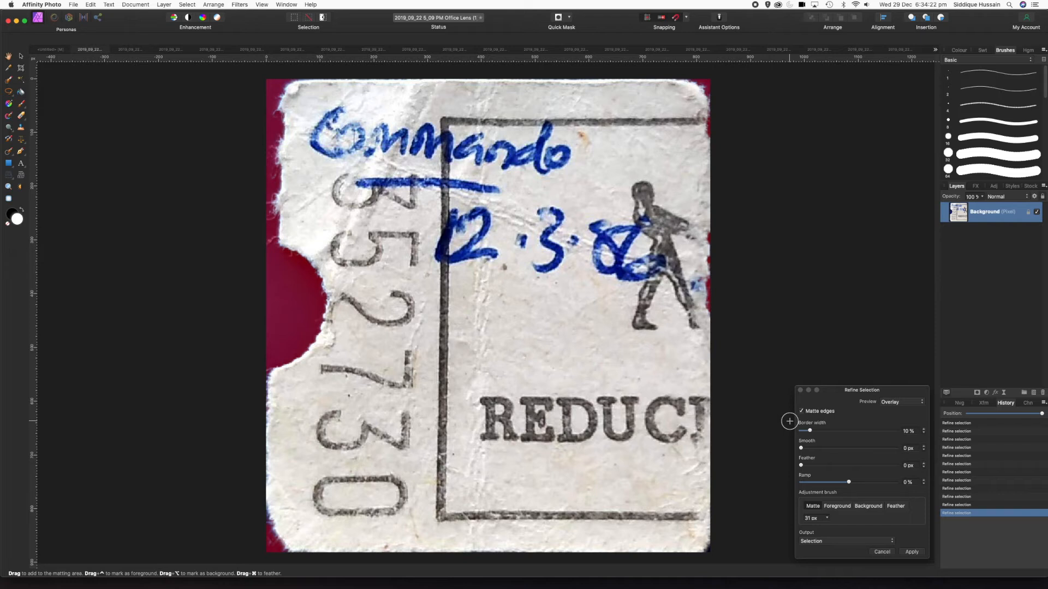
{"action": "left_click", "coordinate": [910, 552]}
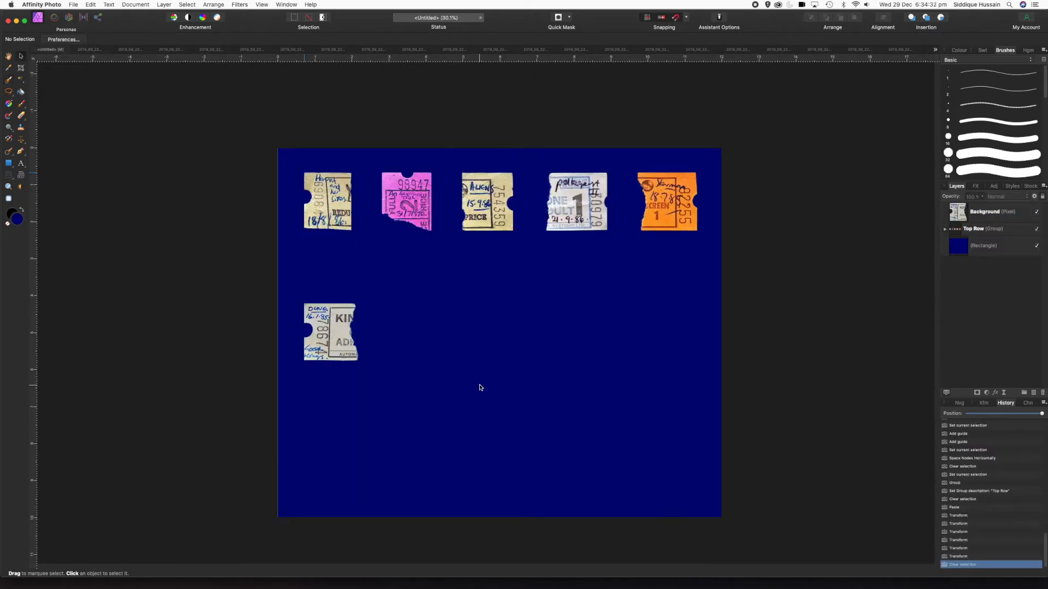
- Paste the cut-out "Commando" ticket into the collage, scale it down and place it beside the "Dune" ticket in the second row
{"action": "key", "text": "super+v"}
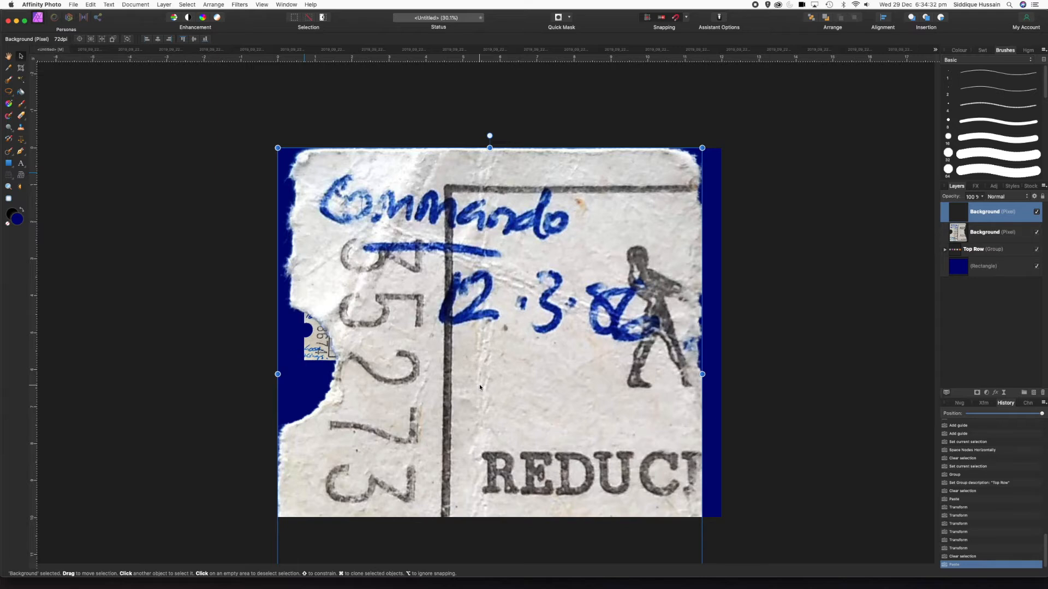
{"action": "left_click_drag", "start_coordinate": [278, 147], "coordinate": [587, 433]}
{"action": "left_click_drag", "start_coordinate": [647, 491], "coordinate": [467, 343]}
{"action": "left_click_drag", "start_coordinate": [520, 450], "coordinate": [454, 346]}
- Try the "Commando" ticket at a larger size, scale it back to about the "Dune" ticket's height and nudge it slightly right
{"action": "scroll", "coordinate": [350, 387], "scroll_direction": "up", "scroll_amount": 6}
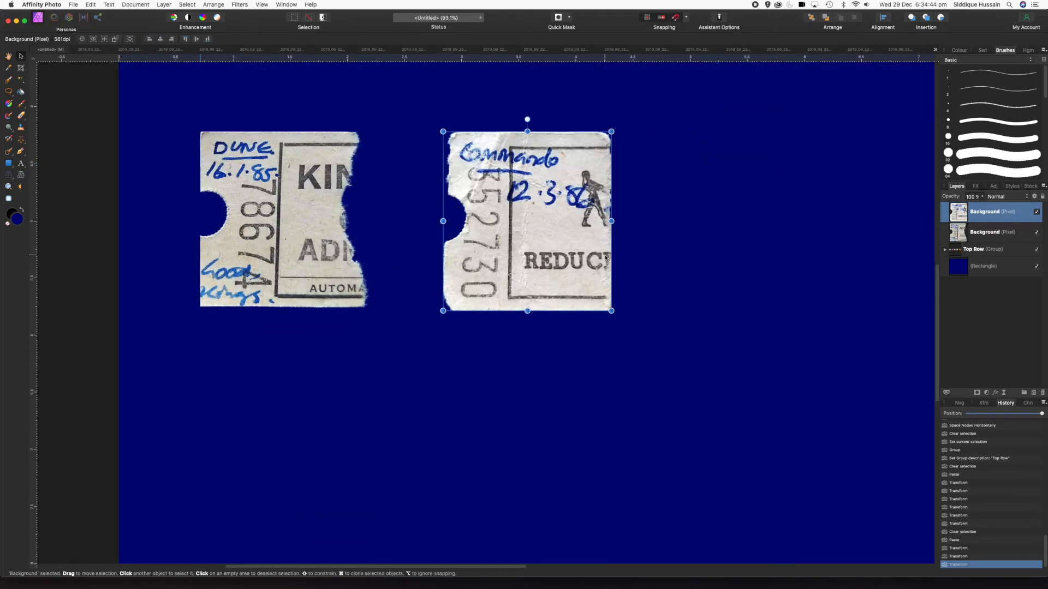
{"action": "left_click_drag", "start_coordinate": [611, 311], "coordinate": [704, 409]}
{"action": "mouse_move", "coordinate": [531, 235]}
{"action": "left_mouse_down"}
{"action": "mouse_move", "coordinate": [639, 353]}
{"action": "mouse_move", "coordinate": [512, 234]}
{"action": "mouse_move", "coordinate": [539, 233]}
{"action": "left_mouse_up"}
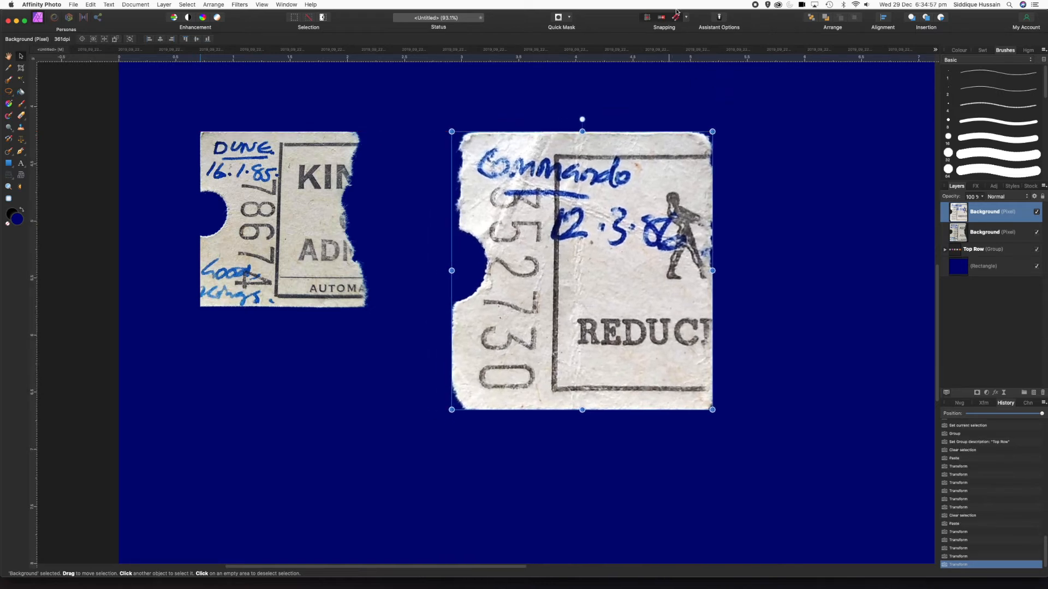
{"action": "left_click_drag", "start_coordinate": [708, 408], "coordinate": [619, 310]}
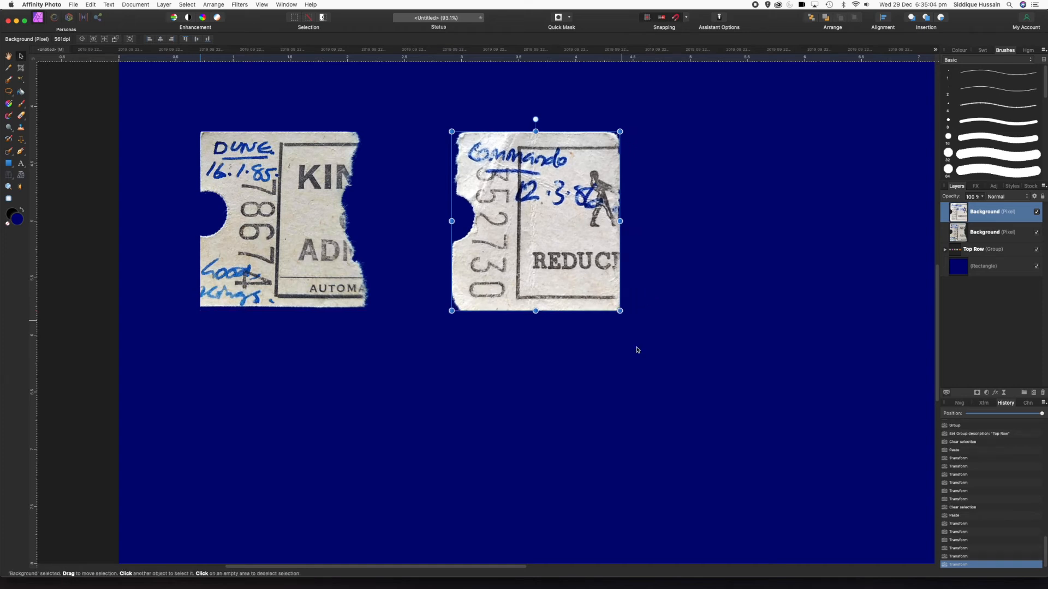
{"action": "scroll", "coordinate": [698, 408], "scroll_direction": "down", "scroll_amount": 5}
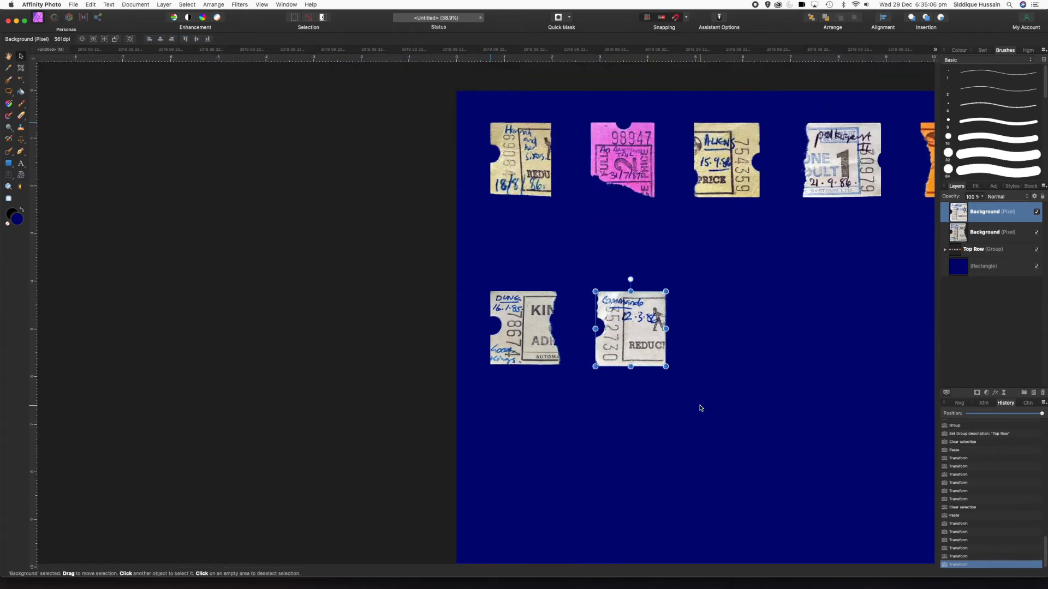
{"action": "scroll", "coordinate": [700, 408], "scroll_direction": "right", "scroll_amount": 10}
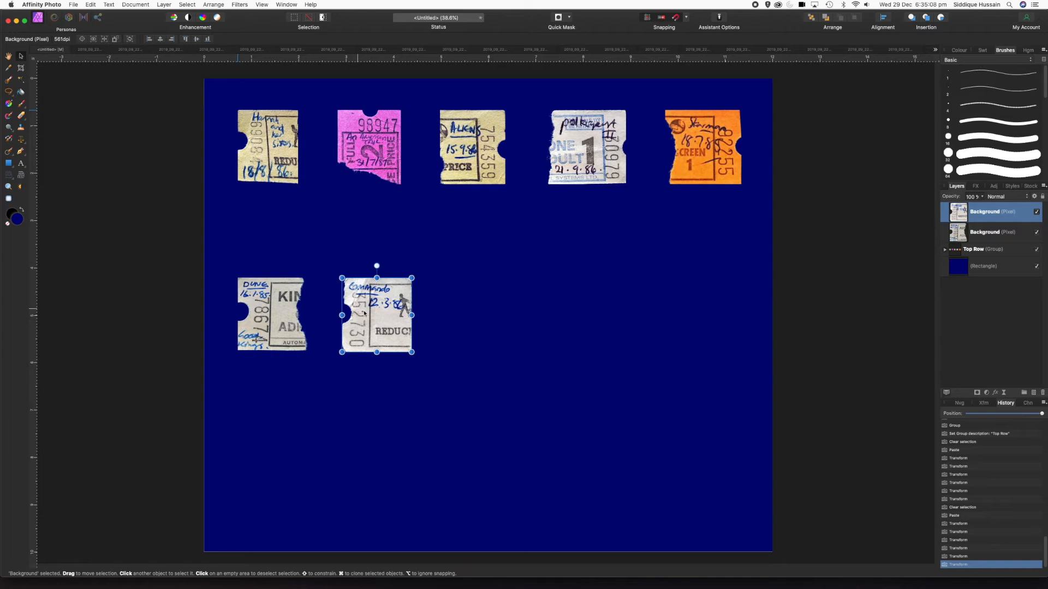
{"action": "left_click_drag", "start_coordinate": [386, 315], "coordinate": [387, 315]}
- Close the "Commando" ticket's scan without saving its changes
{"action": "left_click", "coordinate": [88, 49]}
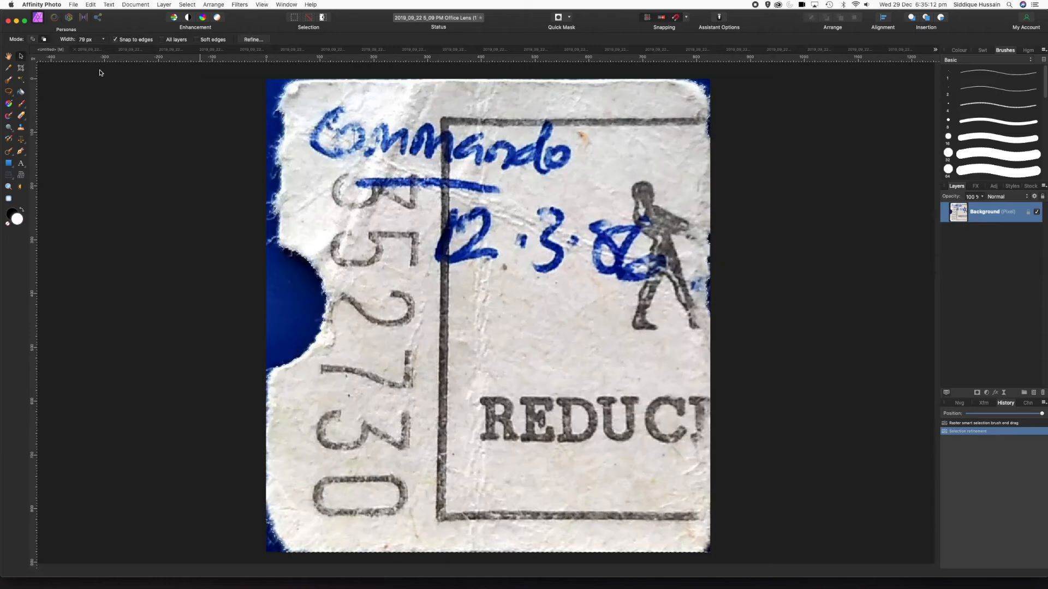
{"action": "left_click", "coordinate": [73, 52]}
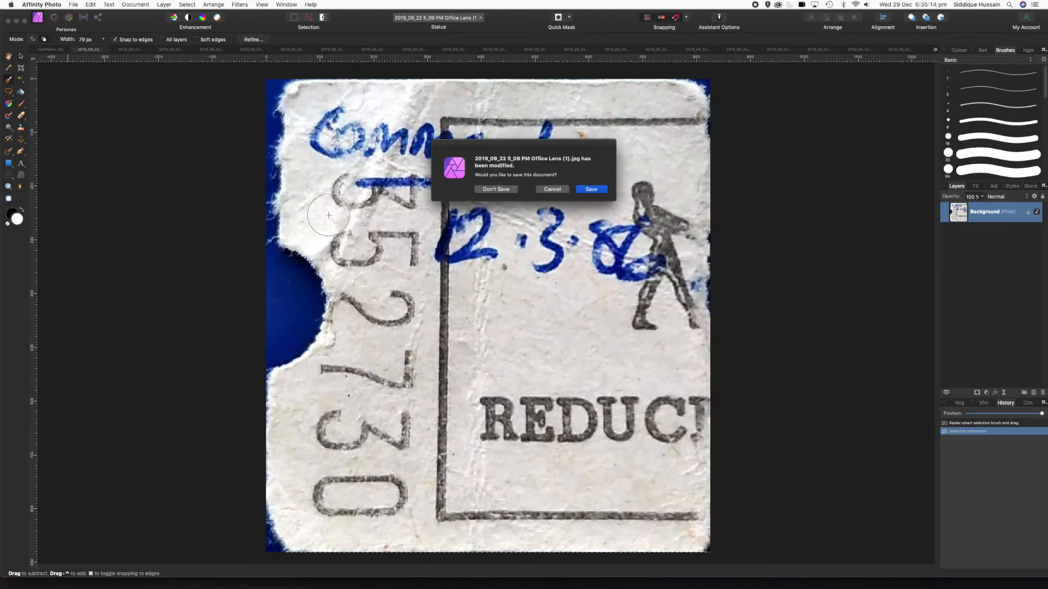
{"action": "left_click", "coordinate": [503, 189]}
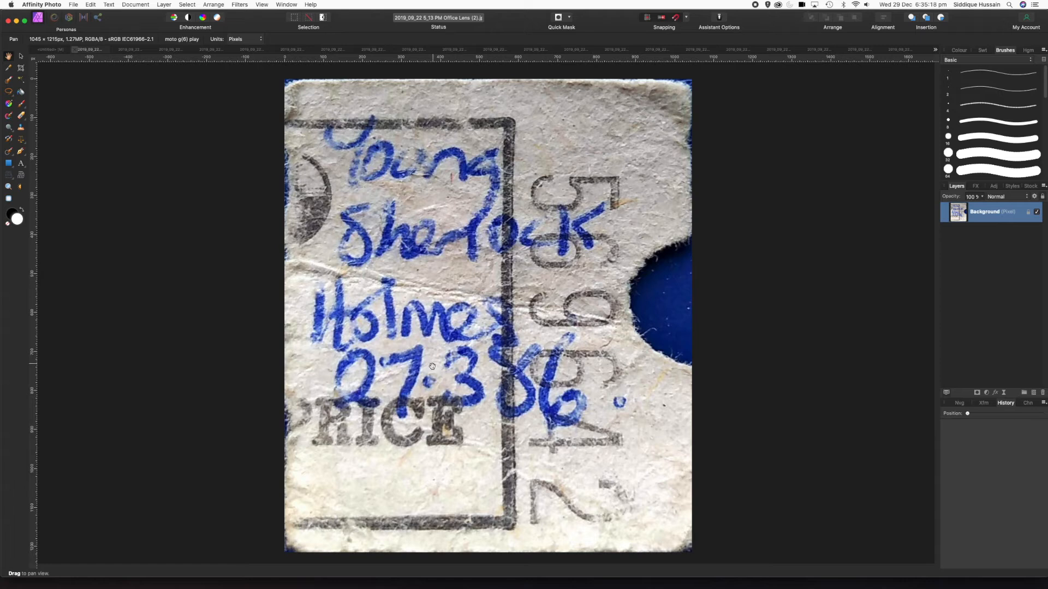
- Select the whole "Young Sherlock Holmes" ticket with the Selection Brush, leaving out the blue punched notch
{"action": "left_click", "coordinate": [8, 81]}
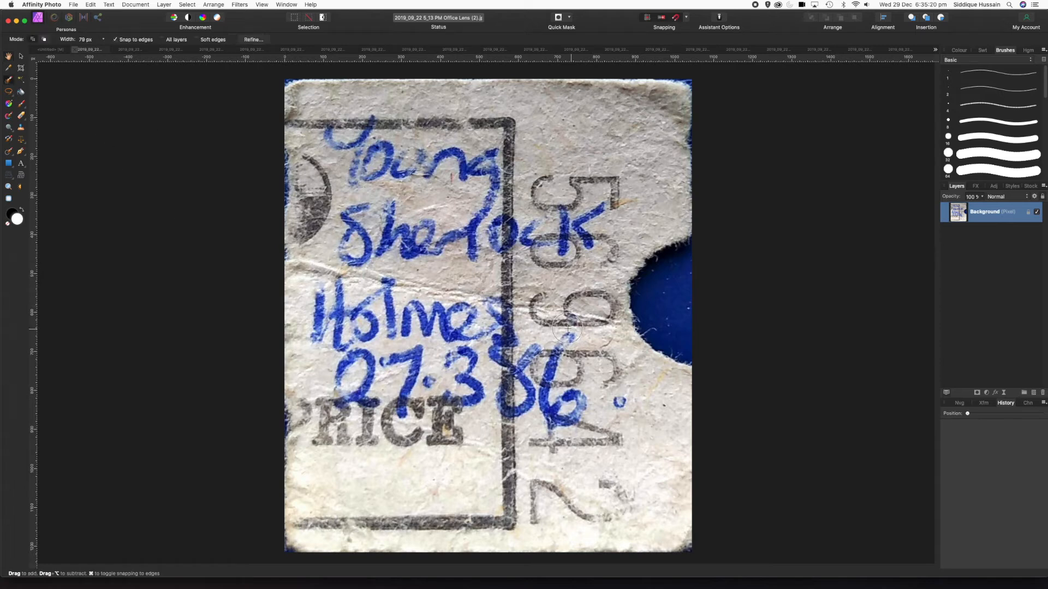
{"action": "mouse_move", "coordinate": [490, 96]}
{"action": "left_mouse_down"}
{"action": "mouse_move", "coordinate": [543, 89]}
{"action": "mouse_move", "coordinate": [620, 121]}
{"action": "mouse_move", "coordinate": [653, 116]}
{"action": "mouse_move", "coordinate": [653, 206]}
{"action": "mouse_move", "coordinate": [605, 244]}
{"action": "mouse_move", "coordinate": [585, 300]}
{"action": "mouse_move", "coordinate": [592, 358]}
{"action": "mouse_move", "coordinate": [663, 398]}
{"action": "mouse_move", "coordinate": [674, 430]}
{"action": "mouse_move", "coordinate": [675, 486]}
{"action": "mouse_move", "coordinate": [662, 533]}
{"action": "mouse_move", "coordinate": [644, 528]}
{"action": "mouse_move", "coordinate": [662, 496]}
{"action": "mouse_move", "coordinate": [519, 274]}
{"action": "mouse_move", "coordinate": [558, 268]}
{"action": "mouse_move", "coordinate": [603, 158]}
{"action": "mouse_move", "coordinate": [532, 174]}
{"action": "mouse_move", "coordinate": [436, 96]}
{"action": "mouse_move", "coordinate": [470, 163]}
{"action": "mouse_move", "coordinate": [508, 319]}
{"action": "mouse_move", "coordinate": [481, 317]}
{"action": "left_mouse_up"}
{"action": "mouse_move", "coordinate": [467, 257]}
{"action": "left_mouse_down"}
{"action": "mouse_move", "coordinate": [510, 434]}
{"action": "mouse_move", "coordinate": [555, 457]}
{"action": "mouse_move", "coordinate": [569, 442]}
{"action": "mouse_move", "coordinate": [612, 451]}
{"action": "mouse_move", "coordinate": [641, 529]}
{"action": "mouse_move", "coordinate": [623, 540]}
{"action": "mouse_move", "coordinate": [563, 517]}
{"action": "mouse_move", "coordinate": [547, 527]}
{"action": "mouse_move", "coordinate": [500, 455]}
{"action": "mouse_move", "coordinate": [512, 553]}
{"action": "mouse_move", "coordinate": [459, 486]}
{"action": "mouse_move", "coordinate": [438, 411]}
{"action": "mouse_move", "coordinate": [458, 481]}
{"action": "mouse_move", "coordinate": [431, 412]}
{"action": "left_mouse_up"}
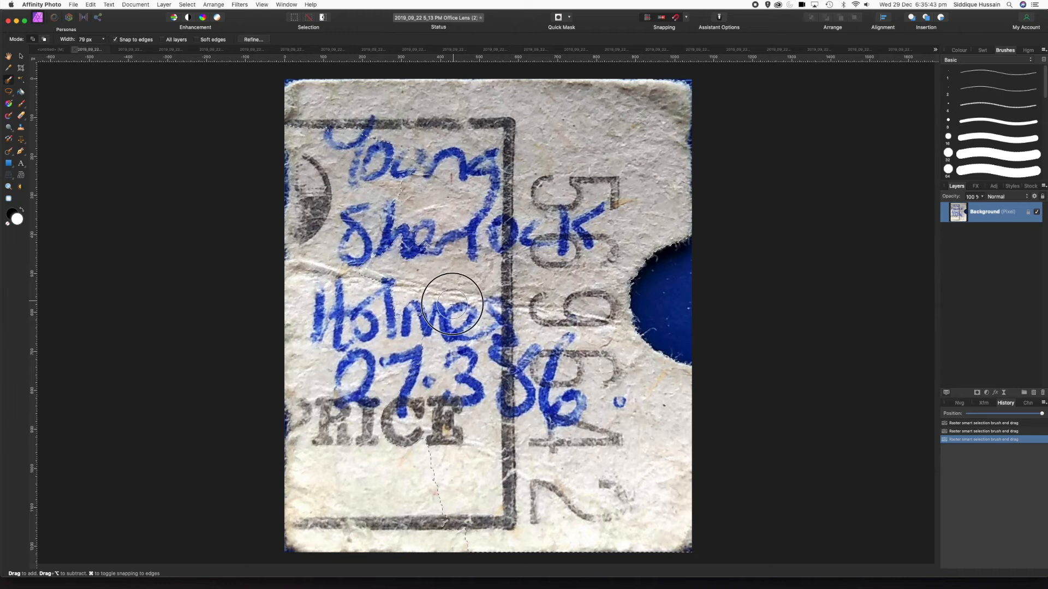
{"action": "left_click_drag", "start_coordinate": [375, 173], "coordinate": [349, 191]}
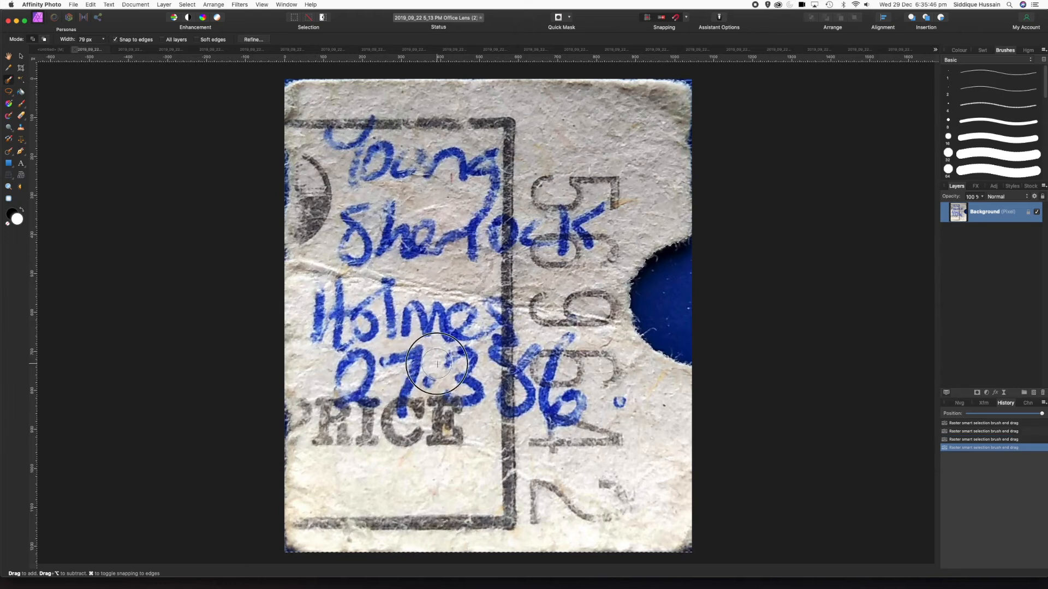
{"action": "left_click_drag", "start_coordinate": [373, 528], "coordinate": [384, 524]}
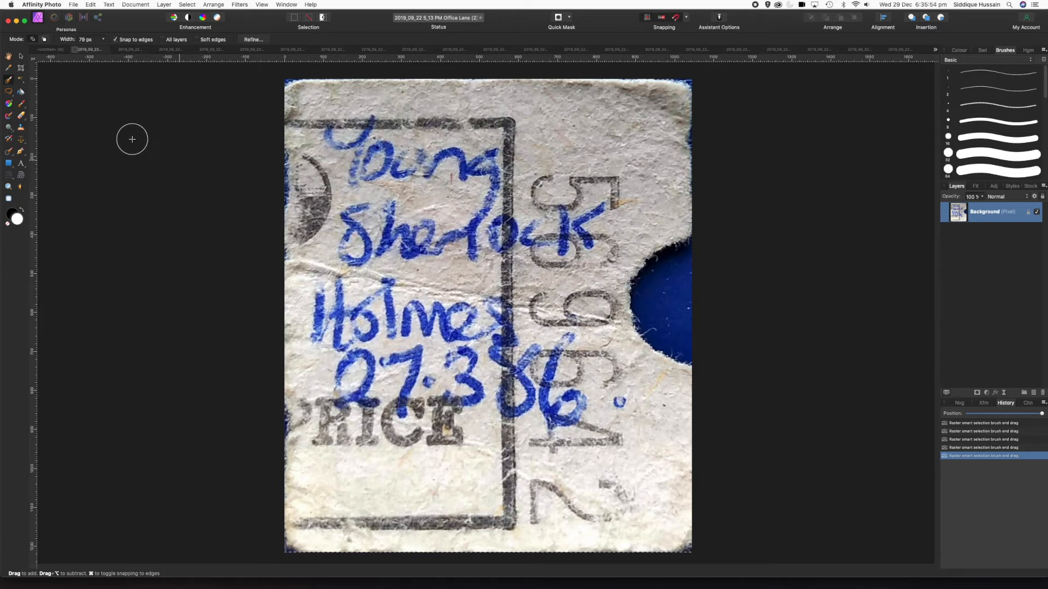
- Refine the "Young Sherlock Holmes" ticket's right and left edges and corners with a 50 px matte brush and apply the selection
{"action": "left_click", "coordinate": [252, 40]}
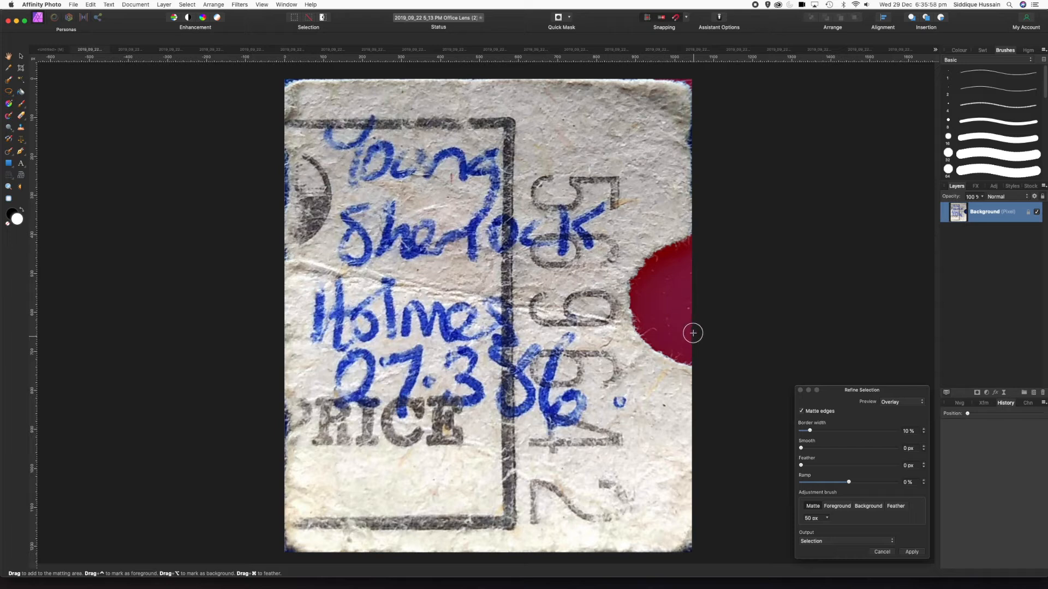
{"action": "left_click_drag", "start_coordinate": [694, 125], "coordinate": [697, 180]}
{"action": "left_click_drag", "start_coordinate": [696, 540], "coordinate": [677, 560]}
{"action": "left_click_drag", "start_coordinate": [280, 91], "coordinate": [292, 74]}
{"action": "mouse_move", "coordinate": [282, 153]}
{"action": "left_mouse_down"}
{"action": "mouse_move", "coordinate": [280, 276]}
{"action": "mouse_move", "coordinate": [297, 248]}
{"action": "left_mouse_up"}
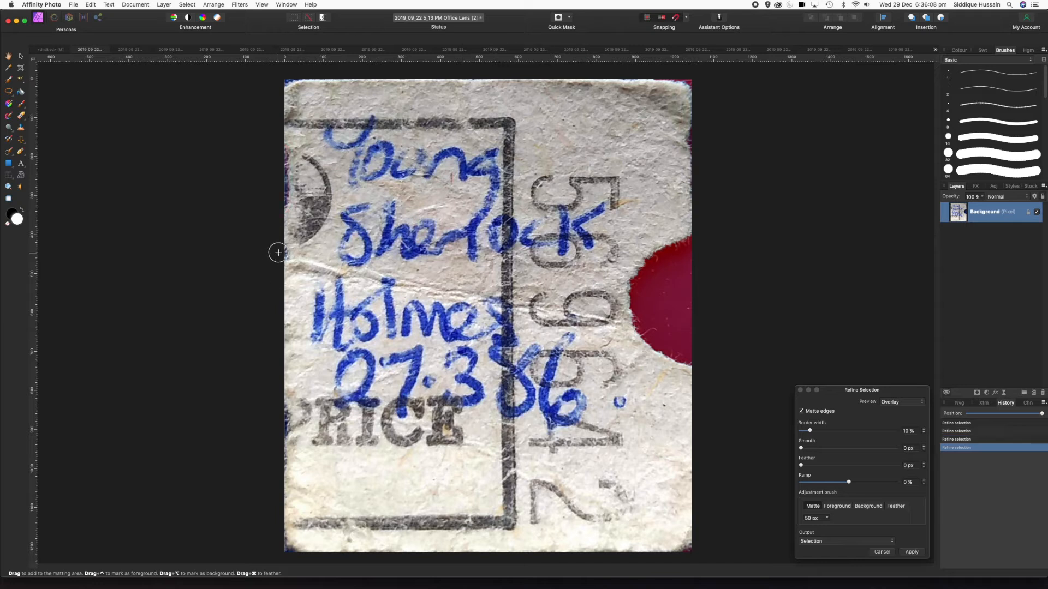
{"action": "left_click_drag", "start_coordinate": [285, 403], "coordinate": [290, 434]}
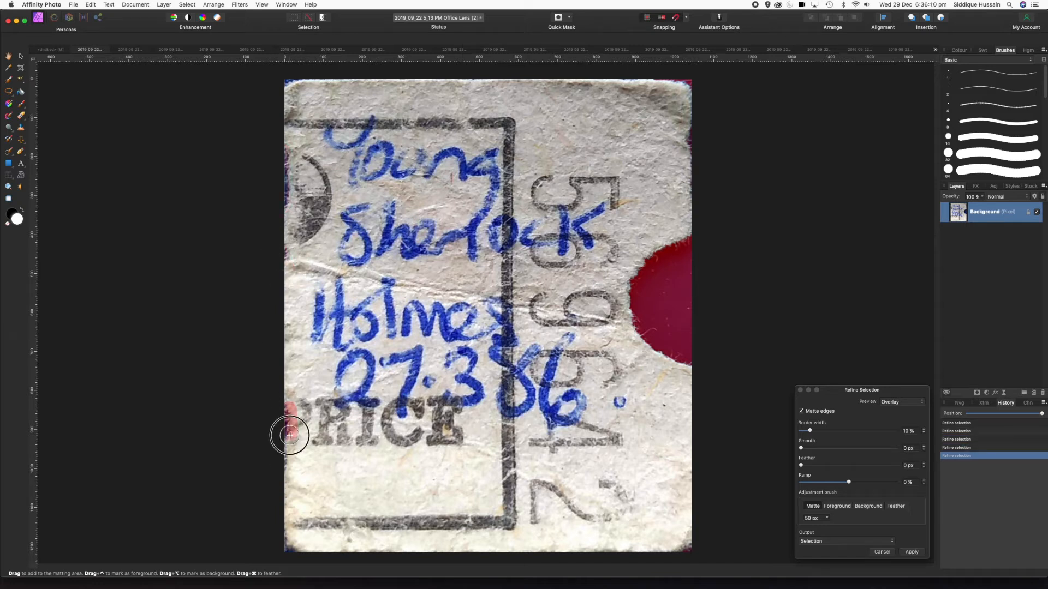
{"action": "left_click_drag", "start_coordinate": [284, 544], "coordinate": [297, 555]}
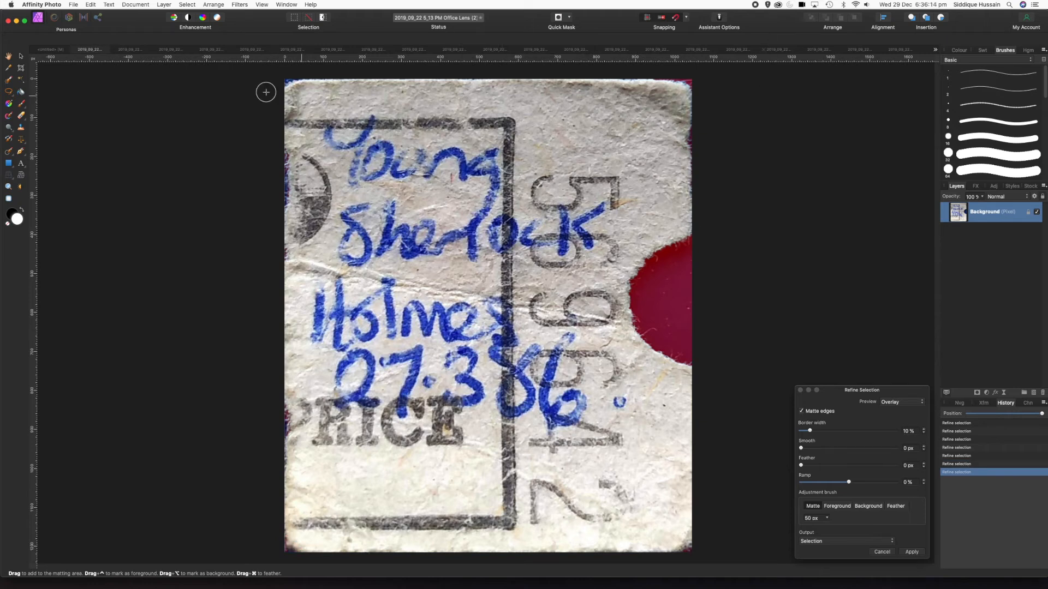
{"action": "left_click_drag", "start_coordinate": [290, 95], "coordinate": [285, 86]}
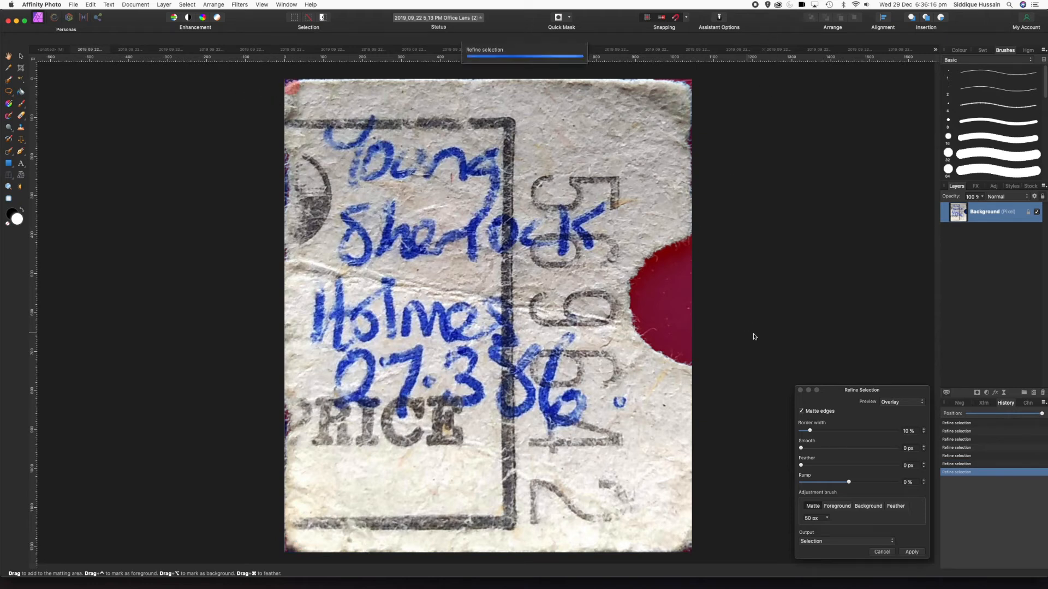
{"action": "left_click", "coordinate": [910, 552]}
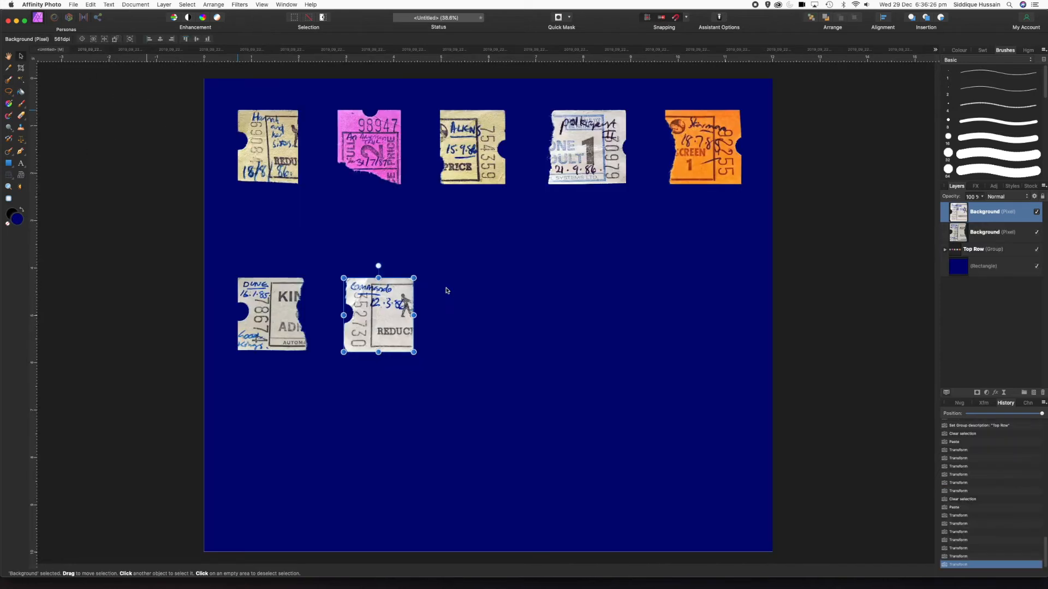
- Paste the "Young Sherlock Holmes" ticket into the collage, scale it to the row's height and place it right of "Commando"
{"action": "key", "text": "super+v"}
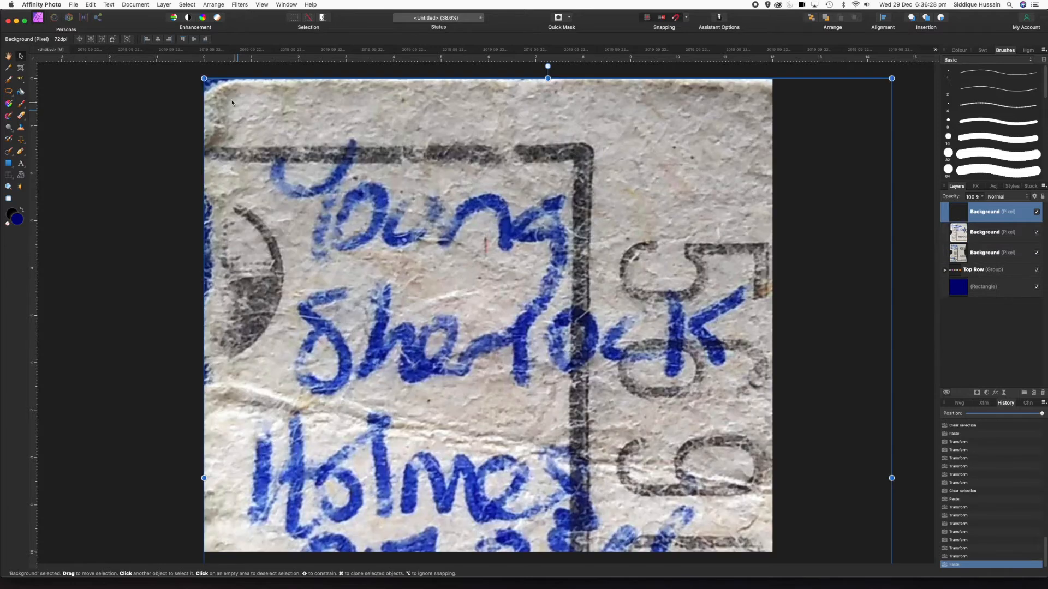
{"action": "left_click_drag", "start_coordinate": [206, 82], "coordinate": [587, 399]}
{"action": "left_click_drag", "start_coordinate": [629, 471], "coordinate": [442, 213]}
{"action": "left_click_drag", "start_coordinate": [340, 190], "coordinate": [565, 452]}
{"action": "left_click_drag", "start_coordinate": [640, 504], "coordinate": [545, 336]}
{"action": "left_click_drag", "start_coordinate": [610, 451], "coordinate": [533, 349]}
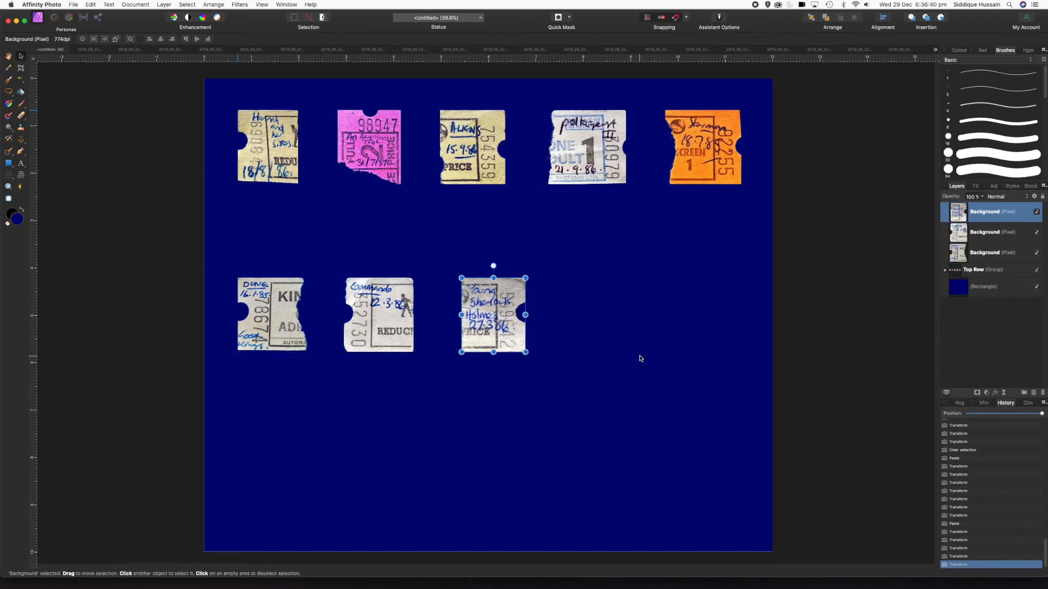
{"action": "left_click", "coordinate": [641, 359]}
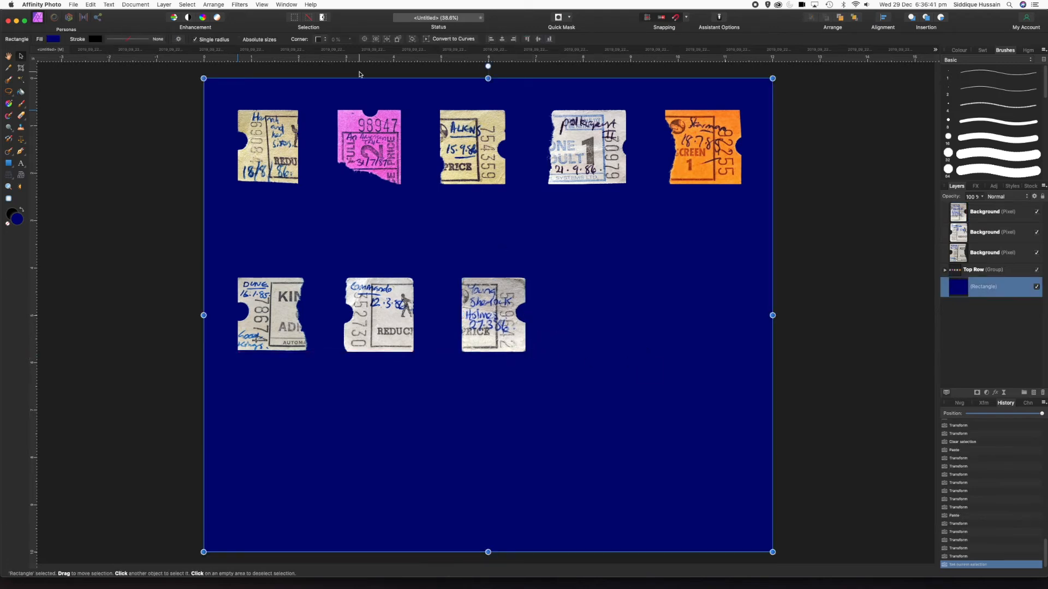
- Close the "Young Sherlock Holmes" ticket's scan without saving its changes
{"action": "left_click", "coordinate": [82, 49]}
{"action": "left_click", "coordinate": [74, 50]}
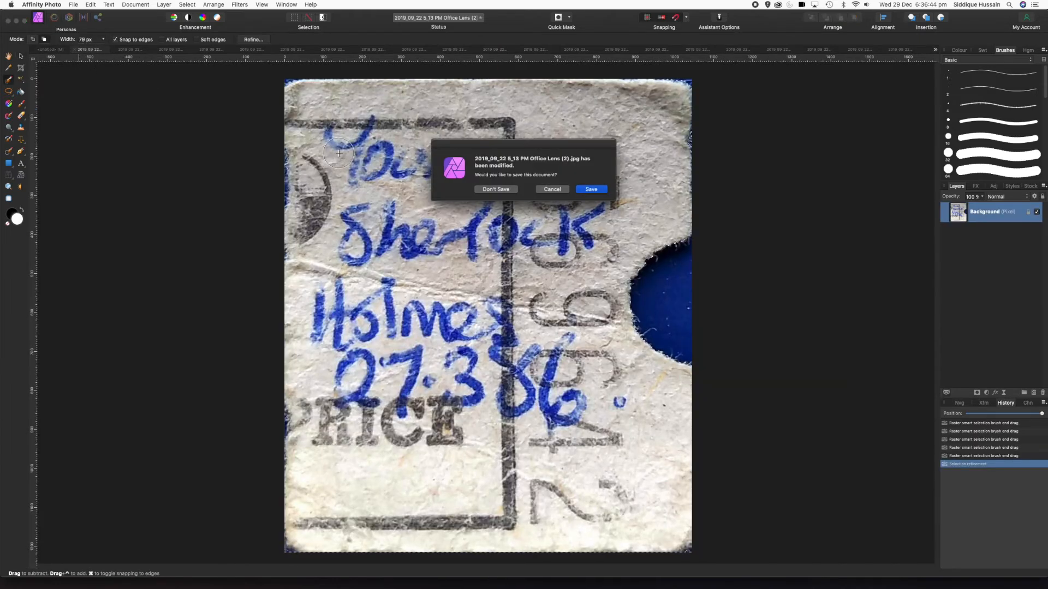
{"action": "left_click", "coordinate": [491, 189]}
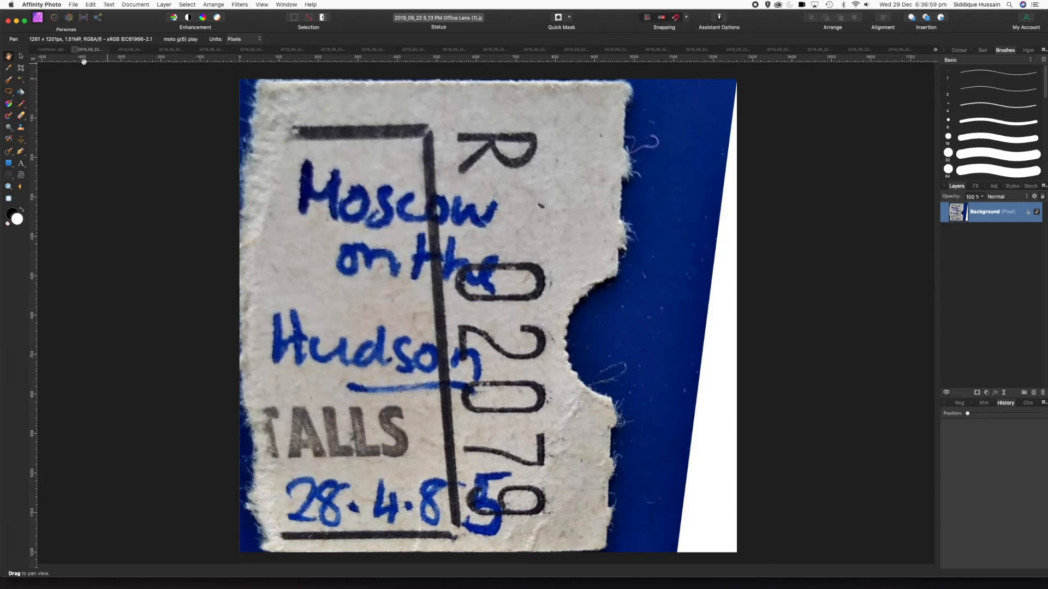
- Select the "Moscow on the Hudson" ticket with the Selection Brush and subtract the blue background along its left edge
{"action": "left_click", "coordinate": [7, 82]}
{"action": "mouse_move", "coordinate": [407, 150]}
{"action": "left_mouse_down"}
{"action": "mouse_move", "coordinate": [442, 101]}
{"action": "mouse_move", "coordinate": [459, 107]}
{"action": "mouse_move", "coordinate": [361, 111]}
{"action": "mouse_move", "coordinate": [525, 96]}
{"action": "mouse_move", "coordinate": [584, 106]}
{"action": "mouse_move", "coordinate": [579, 248]}
{"action": "mouse_move", "coordinate": [537, 293]}
{"action": "mouse_move", "coordinate": [524, 326]}
{"action": "mouse_move", "coordinate": [545, 151]}
{"action": "mouse_move", "coordinate": [514, 198]}
{"action": "mouse_move", "coordinate": [457, 194]}
{"action": "mouse_move", "coordinate": [422, 147]}
{"action": "mouse_move", "coordinate": [442, 264]}
{"action": "mouse_move", "coordinate": [484, 286]}
{"action": "mouse_move", "coordinate": [348, 208]}
{"action": "mouse_move", "coordinate": [325, 175]}
{"action": "mouse_move", "coordinate": [302, 203]}
{"action": "mouse_move", "coordinate": [307, 291]}
{"action": "left_mouse_up"}
{"action": "mouse_move", "coordinate": [447, 367]}
{"action": "left_mouse_down"}
{"action": "mouse_move", "coordinate": [496, 368]}
{"action": "mouse_move", "coordinate": [517, 352]}
{"action": "mouse_move", "coordinate": [572, 424]}
{"action": "mouse_move", "coordinate": [572, 523]}
{"action": "mouse_move", "coordinate": [520, 518]}
{"action": "mouse_move", "coordinate": [521, 501]}
{"action": "mouse_move", "coordinate": [474, 503]}
{"action": "mouse_move", "coordinate": [413, 524]}
{"action": "left_mouse_up"}
{"action": "mouse_move", "coordinate": [388, 348]}
{"action": "left_mouse_down"}
{"action": "mouse_move", "coordinate": [360, 319]}
{"action": "mouse_move", "coordinate": [308, 329]}
{"action": "mouse_move", "coordinate": [281, 355]}
{"action": "mouse_move", "coordinate": [295, 400]}
{"action": "left_mouse_up"}
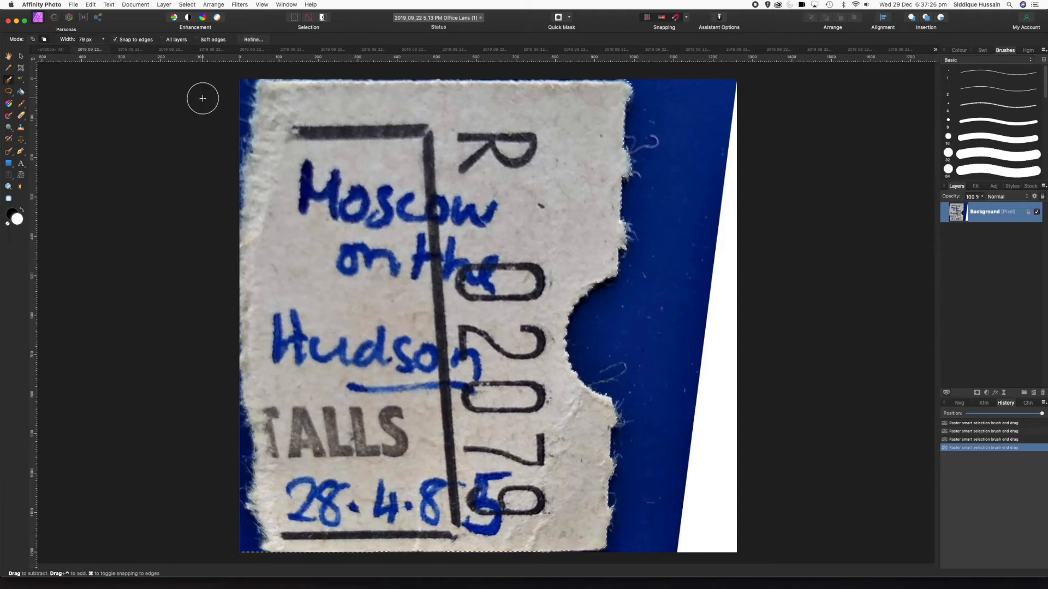
{"action": "left_click_drag", "start_coordinate": [223, 91], "coordinate": [223, 153]}
{"action": "mouse_move", "coordinate": [217, 421]}
{"action": "left_mouse_down"}
{"action": "mouse_move", "coordinate": [227, 436]}
{"action": "mouse_move", "coordinate": [228, 528]}
{"action": "left_mouse_up"}
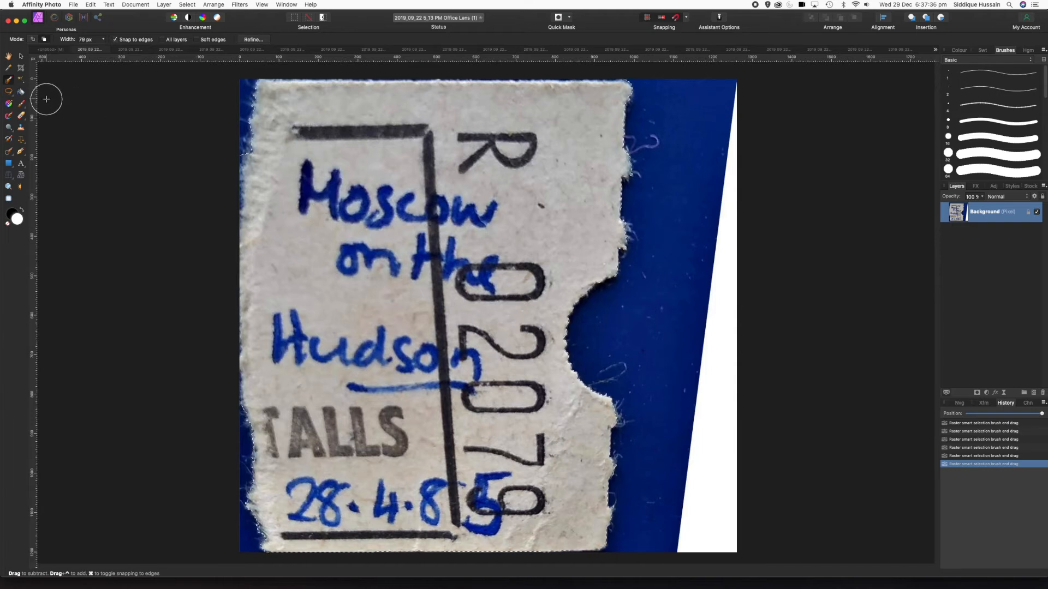
- Refine the "Moscow on the Hudson" ticket's torn left and right edges with a 50 px matte brush and apply the selection
{"action": "left_click", "coordinate": [252, 40]}
{"action": "left_click_drag", "start_coordinate": [256, 99], "coordinate": [238, 221]}
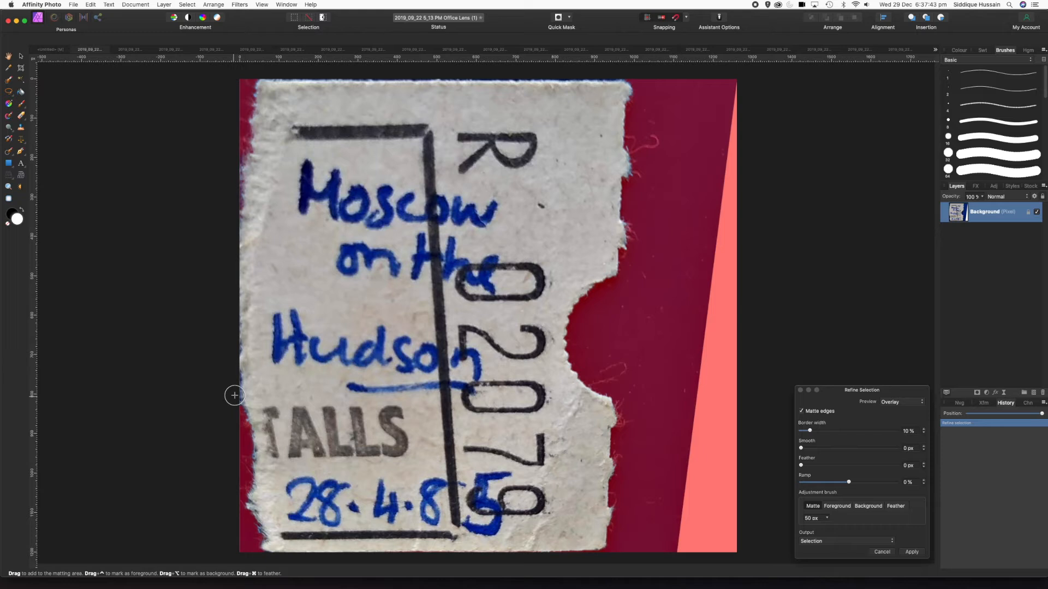
{"action": "mouse_move", "coordinate": [240, 390]}
{"action": "left_mouse_down"}
{"action": "mouse_move", "coordinate": [257, 468]}
{"action": "mouse_move", "coordinate": [253, 519]}
{"action": "mouse_move", "coordinate": [275, 562]}
{"action": "left_mouse_up"}
{"action": "mouse_move", "coordinate": [645, 154]}
{"action": "left_mouse_down"}
{"action": "mouse_move", "coordinate": [627, 158]}
{"action": "mouse_move", "coordinate": [654, 135]}
{"action": "mouse_move", "coordinate": [627, 172]}
{"action": "left_mouse_up"}
{"action": "left_click_drag", "start_coordinate": [628, 207], "coordinate": [620, 273]}
{"action": "mouse_move", "coordinate": [590, 392]}
{"action": "left_mouse_down"}
{"action": "mouse_move", "coordinate": [619, 370]}
{"action": "mouse_move", "coordinate": [599, 387]}
{"action": "mouse_move", "coordinate": [620, 416]}
{"action": "mouse_move", "coordinate": [592, 543]}
{"action": "left_mouse_up"}
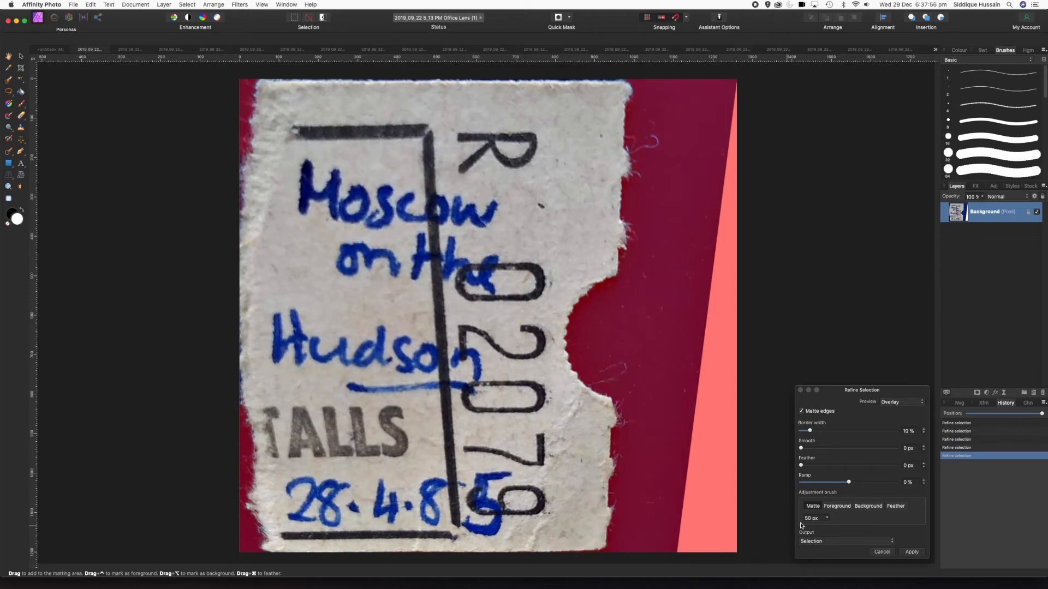
{"action": "left_click", "coordinate": [911, 552]}
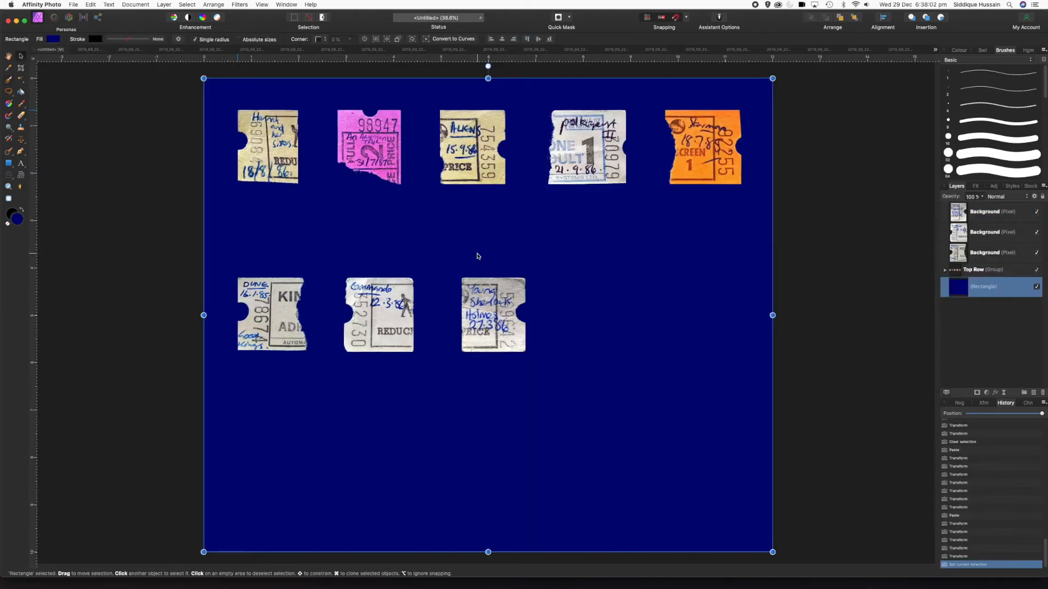
- Paste the "Moscow on the Hudson" ticket into the collage, scale it to the row's height and place it right of "Young Sherlock Holmes"
{"action": "key", "text": "super+v"}
{"action": "left_click_drag", "start_coordinate": [203, 81], "coordinate": [541, 490]}
{"action": "left_click_drag", "start_coordinate": [720, 507], "coordinate": [526, 216]}
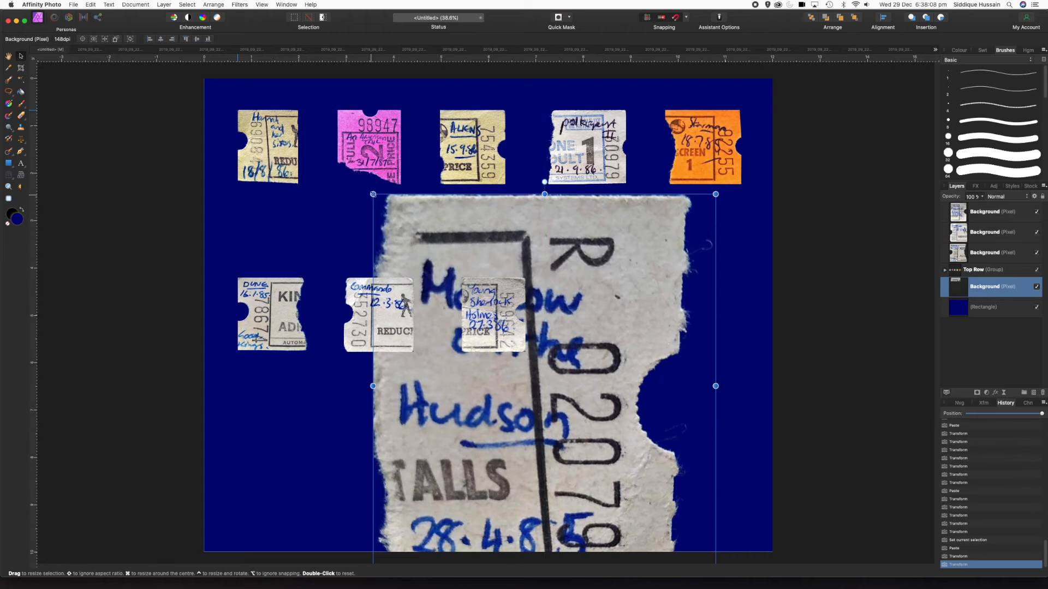
{"action": "left_click_drag", "start_coordinate": [373, 195], "coordinate": [585, 431]}
{"action": "left_click_drag", "start_coordinate": [653, 480], "coordinate": [630, 329]}
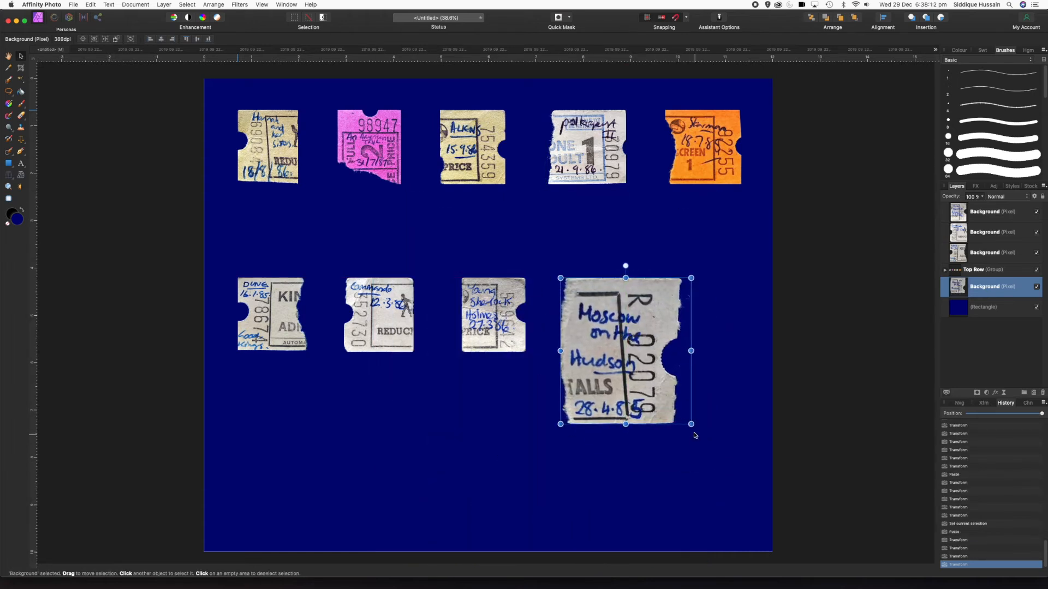
{"action": "left_click_drag", "start_coordinate": [691, 424], "coordinate": [621, 360]}
{"action": "left_click_drag", "start_coordinate": [586, 313], "coordinate": [589, 314]}
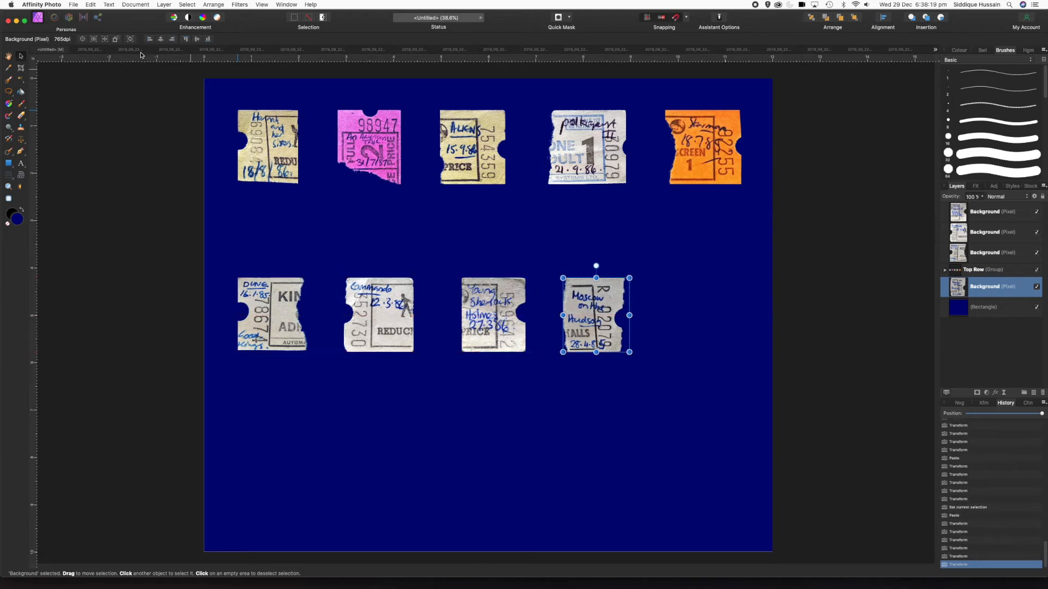
- Close the "Moscow on the Hudson" scan without saving its changes and bring up the scan of "The Right Stuff" ticket
{"action": "left_click", "coordinate": [90, 51]}
{"action": "left_click", "coordinate": [76, 50]}
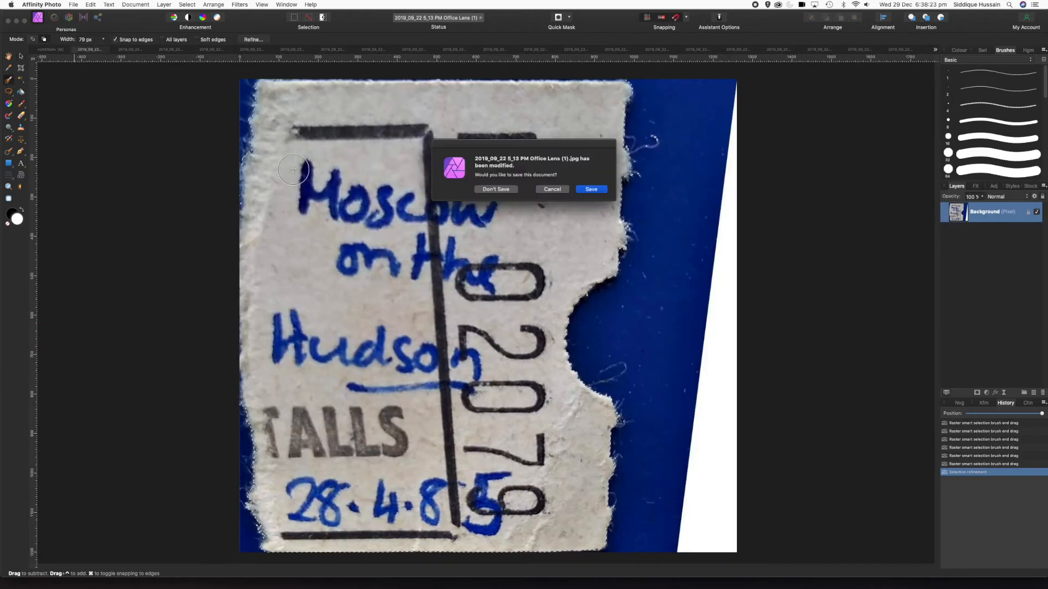
{"action": "left_click", "coordinate": [489, 189]}
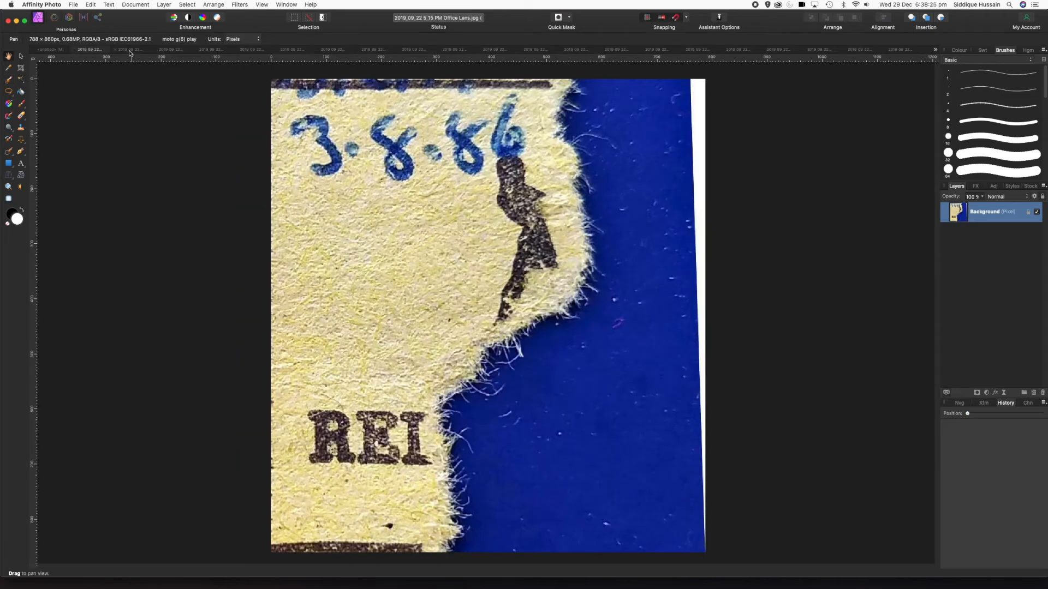
{"action": "left_click", "coordinate": [130, 50]}
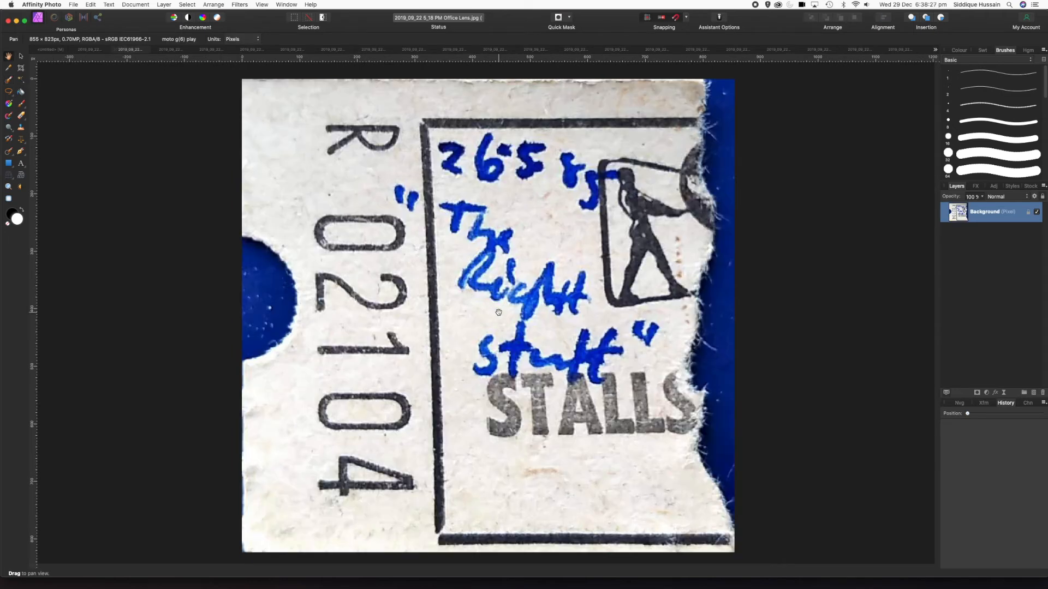
- Select "The Right Stuff" ticket with the Selection Brush at 79 px, leaving out the blue background on both sides
{"action": "left_click", "coordinate": [90, 51]}
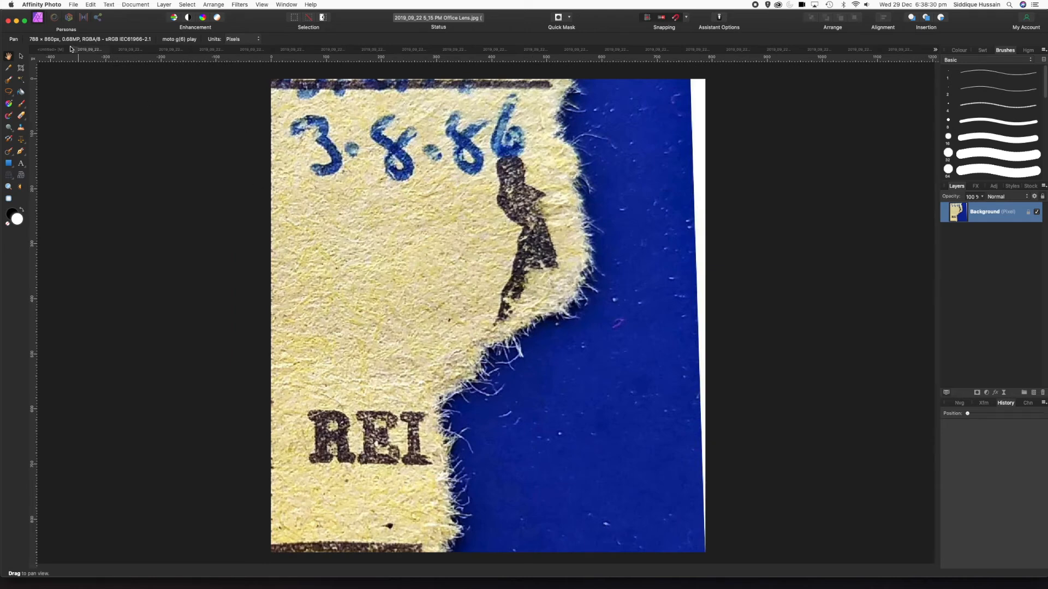
{"action": "left_click", "coordinate": [74, 51]}
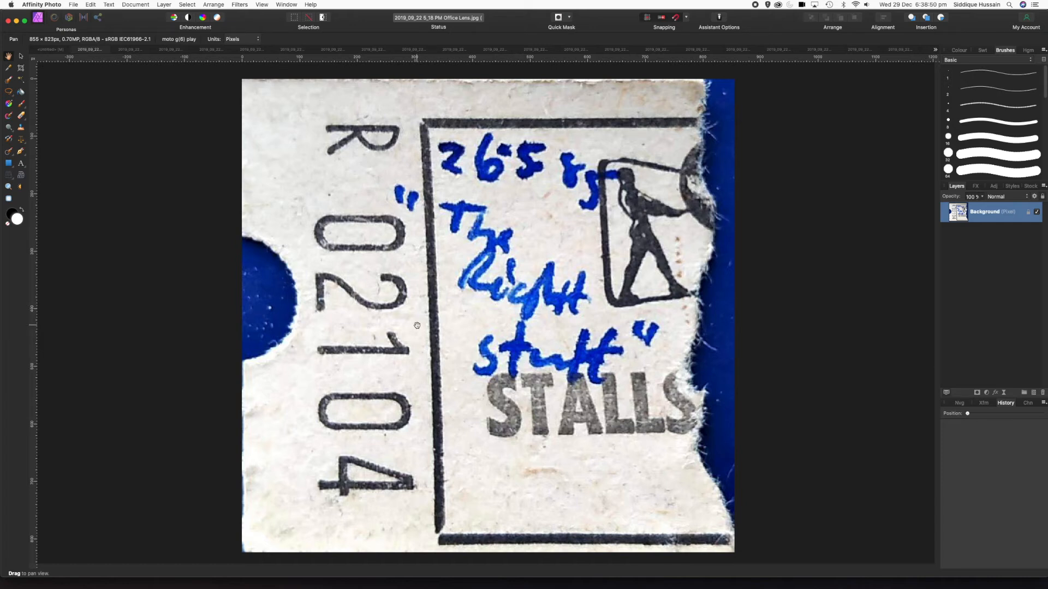
{"action": "left_click", "coordinate": [9, 81]}
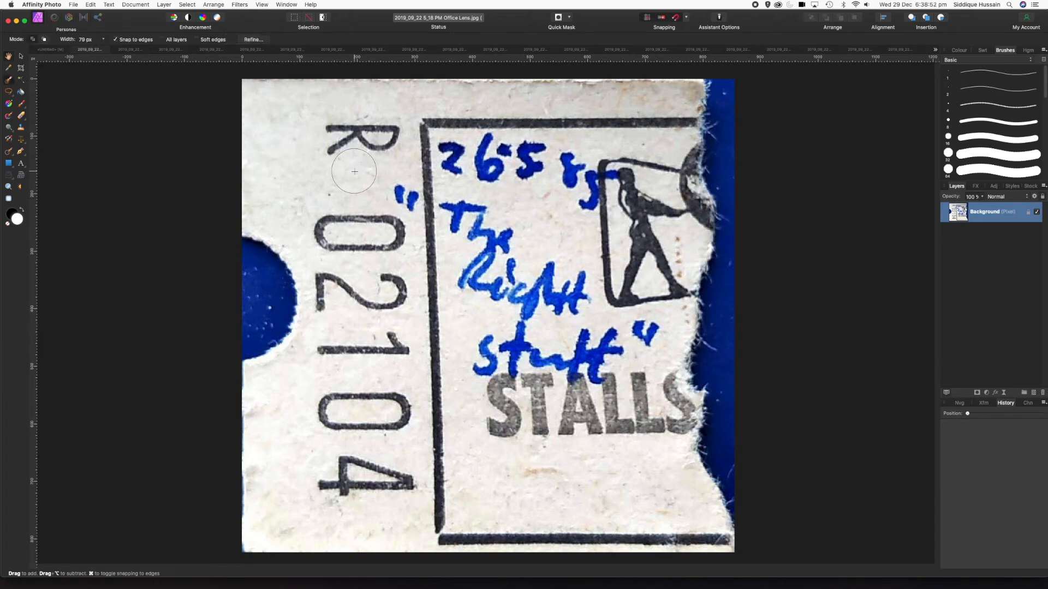
{"action": "mouse_move", "coordinate": [333, 224]}
{"action": "left_mouse_down"}
{"action": "mouse_move", "coordinate": [434, 301]}
{"action": "mouse_move", "coordinate": [351, 280]}
{"action": "mouse_move", "coordinate": [304, 386]}
{"action": "mouse_move", "coordinate": [240, 422]}
{"action": "mouse_move", "coordinate": [503, 371]}
{"action": "mouse_move", "coordinate": [588, 303]}
{"action": "mouse_move", "coordinate": [633, 95]}
{"action": "mouse_move", "coordinate": [662, 244]}
{"action": "mouse_move", "coordinate": [649, 456]}
{"action": "mouse_move", "coordinate": [666, 517]}
{"action": "mouse_move", "coordinate": [543, 509]}
{"action": "mouse_move", "coordinate": [421, 533]}
{"action": "mouse_move", "coordinate": [269, 496]}
{"action": "mouse_move", "coordinate": [431, 430]}
{"action": "left_mouse_up"}
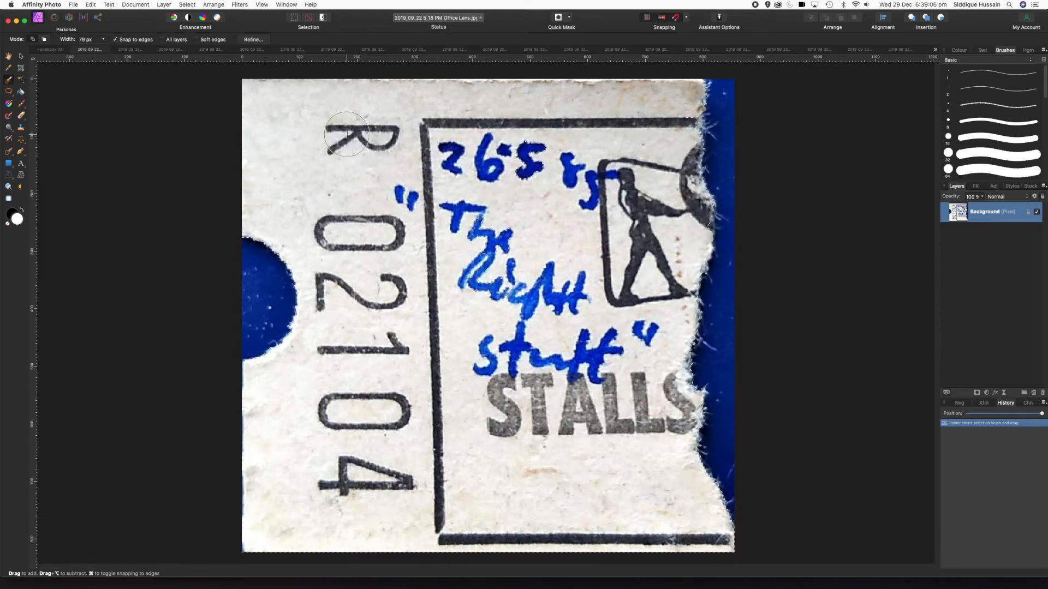
{"action": "left_click_drag", "start_coordinate": [682, 116], "coordinate": [676, 141]}
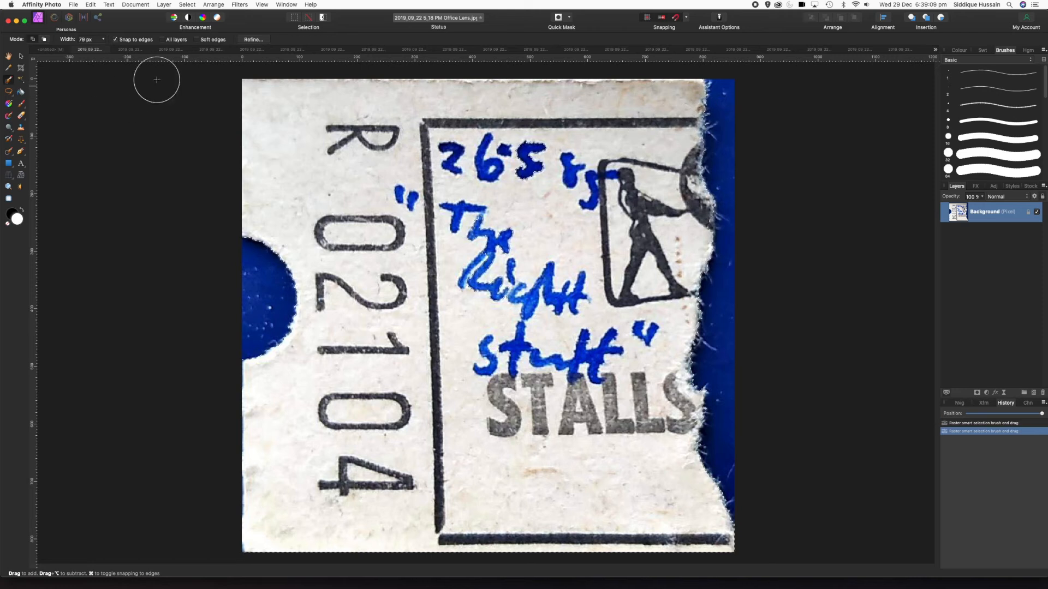
- Try refining "The Right Stuff" ticket's punched left edge and torn right edge with a 50 px matte brush and apply the selection
{"action": "left_click", "coordinate": [253, 39]}
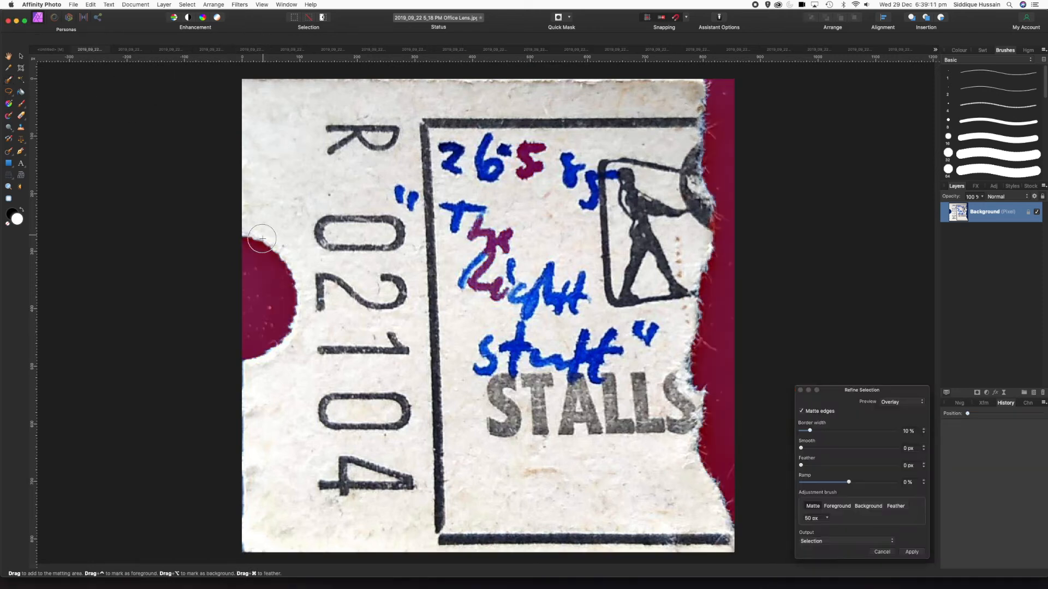
{"action": "mouse_move", "coordinate": [246, 238]}
{"action": "left_mouse_down"}
{"action": "mouse_move", "coordinate": [293, 267]}
{"action": "mouse_move", "coordinate": [299, 305]}
{"action": "mouse_move", "coordinate": [289, 343]}
{"action": "mouse_move", "coordinate": [227, 375]}
{"action": "left_mouse_up"}
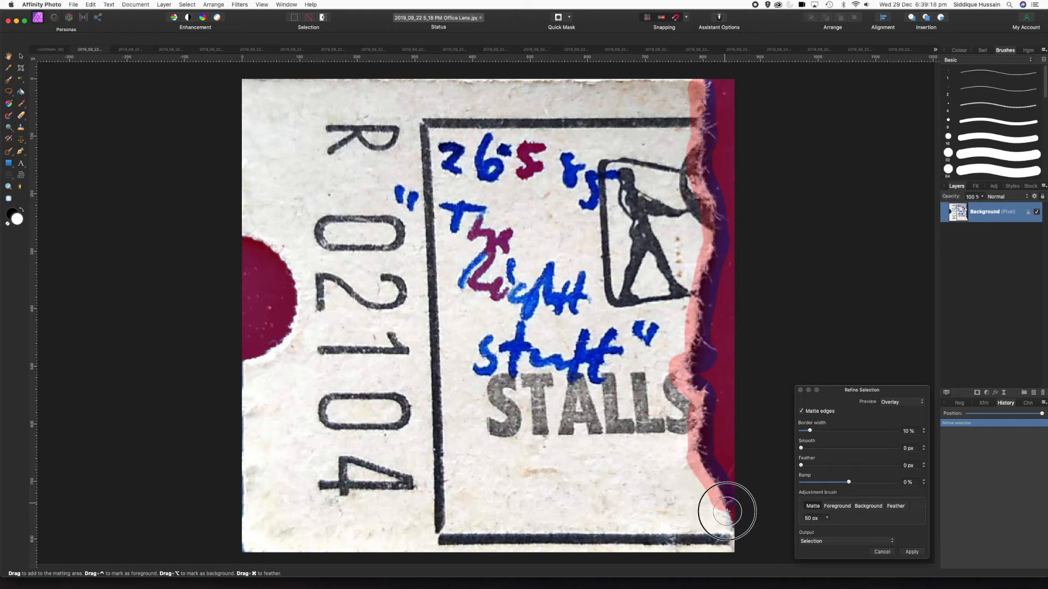
{"action": "left_click_drag", "start_coordinate": [731, 555], "coordinate": [731, 554]}
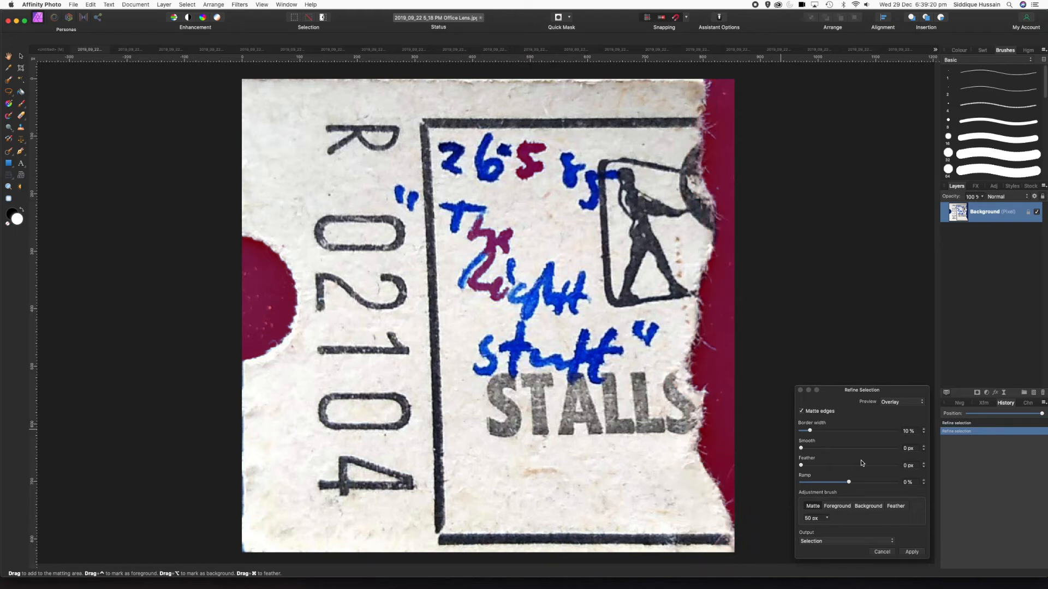
{"action": "left_click", "coordinate": [912, 552]}
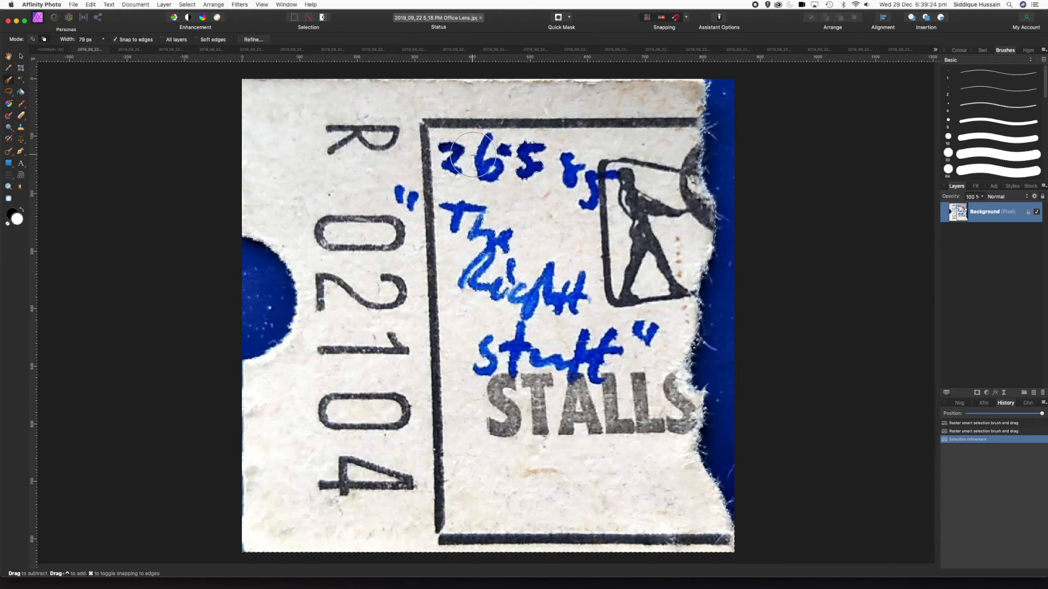
- Undo the selection refinement by stepping back in the history to the second selection brush stroke
{"action": "left_click", "coordinate": [971, 432]}
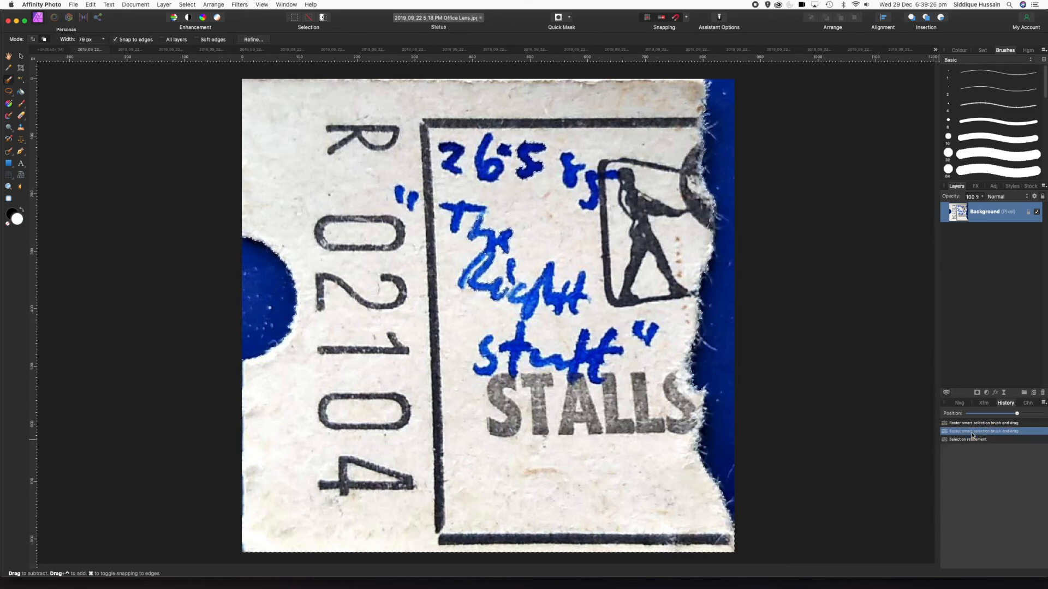
{"action": "left_click", "coordinate": [970, 424]}
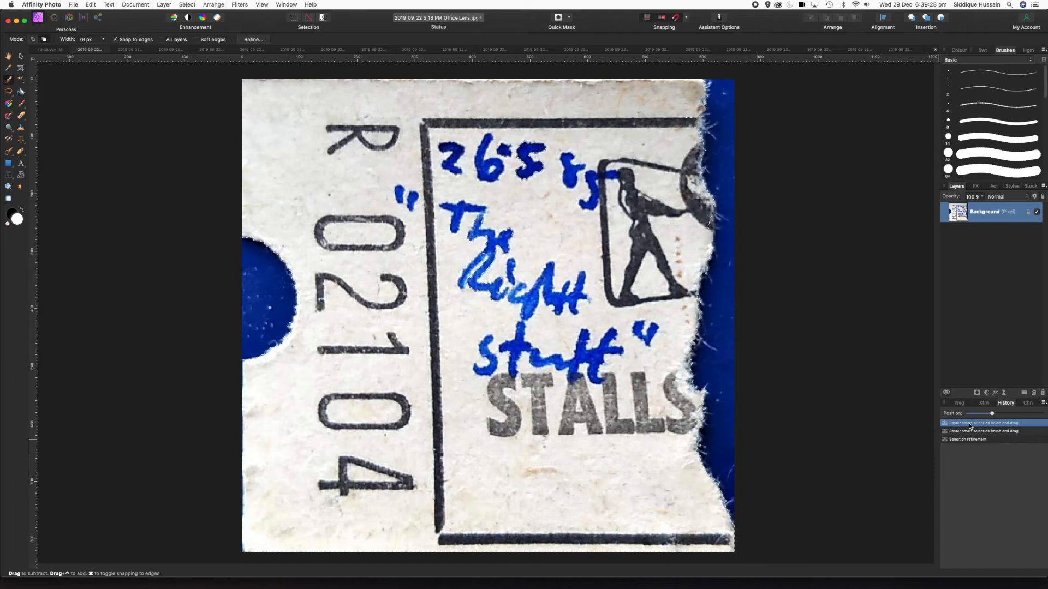
{"action": "left_click", "coordinate": [971, 431]}
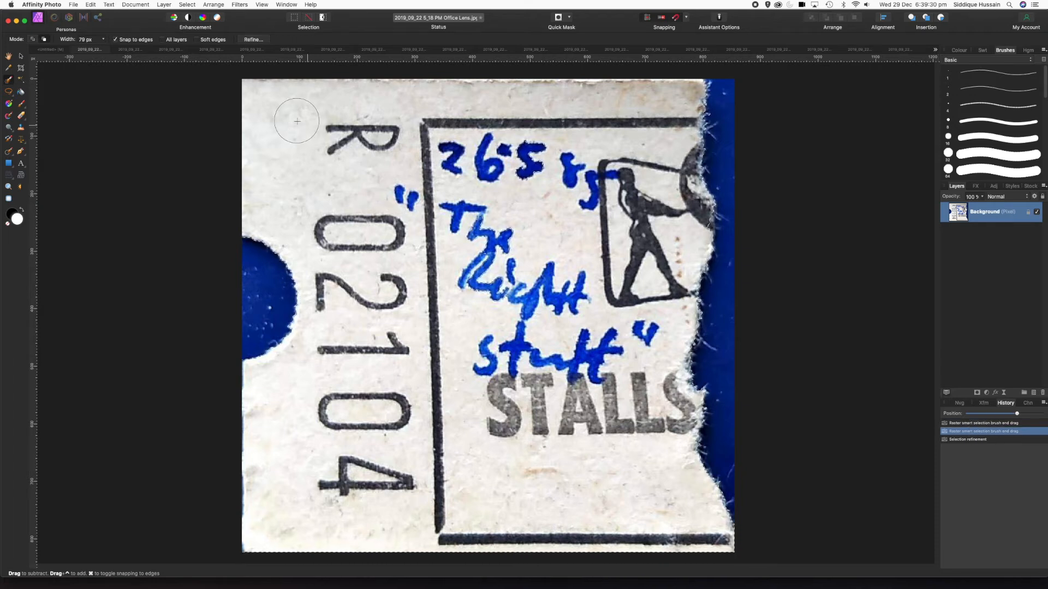
- Refine the selection again, marking the excluded blue handwriting as foreground with a 50 px brush, and apply it
{"action": "left_click", "coordinate": [253, 40]}
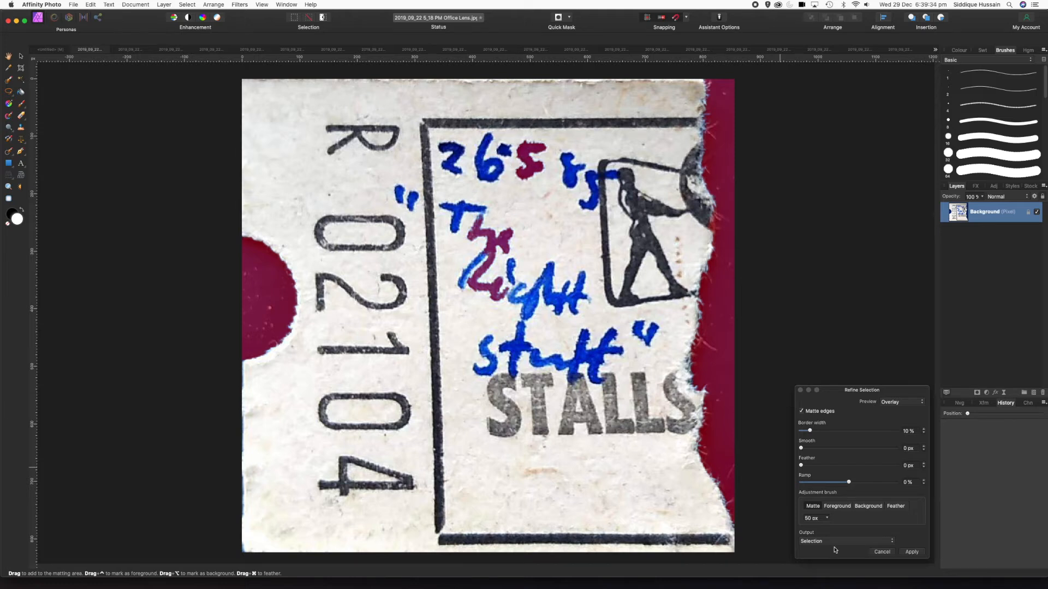
{"action": "left_click", "coordinate": [831, 507]}
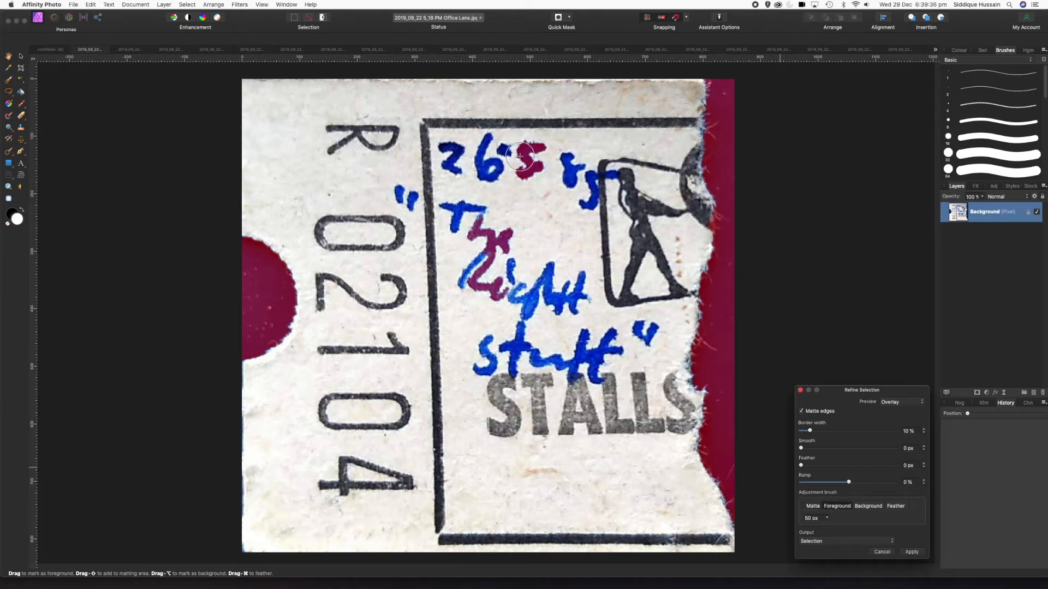
{"action": "mouse_move", "coordinate": [481, 229]}
{"action": "left_mouse_down"}
{"action": "mouse_move", "coordinate": [494, 237]}
{"action": "mouse_move", "coordinate": [470, 233]}
{"action": "mouse_move", "coordinate": [476, 274]}
{"action": "mouse_move", "coordinate": [459, 289]}
{"action": "left_mouse_up"}
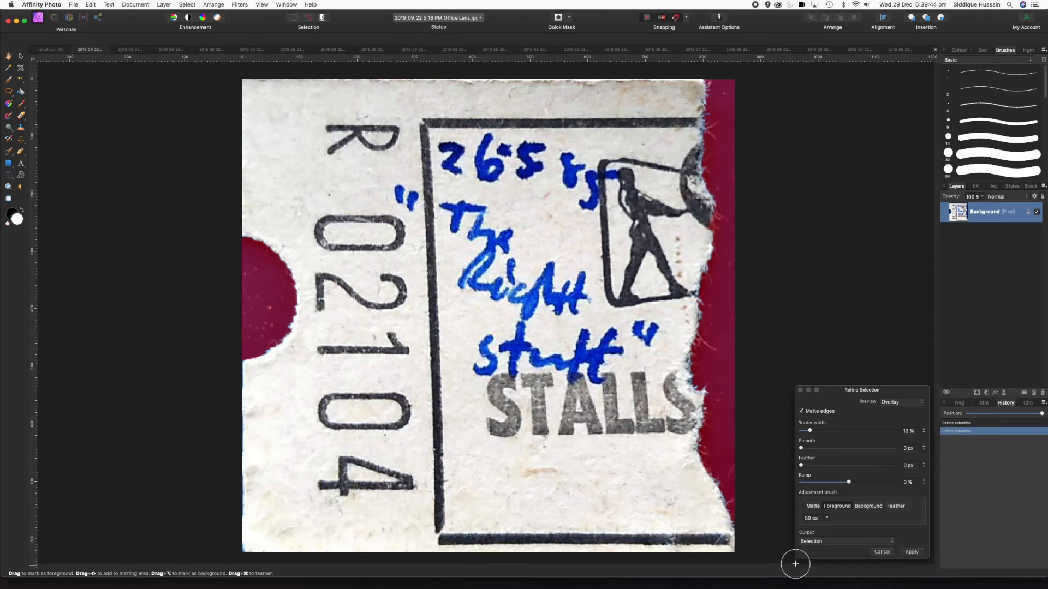
{"action": "left_click", "coordinate": [911, 552]}
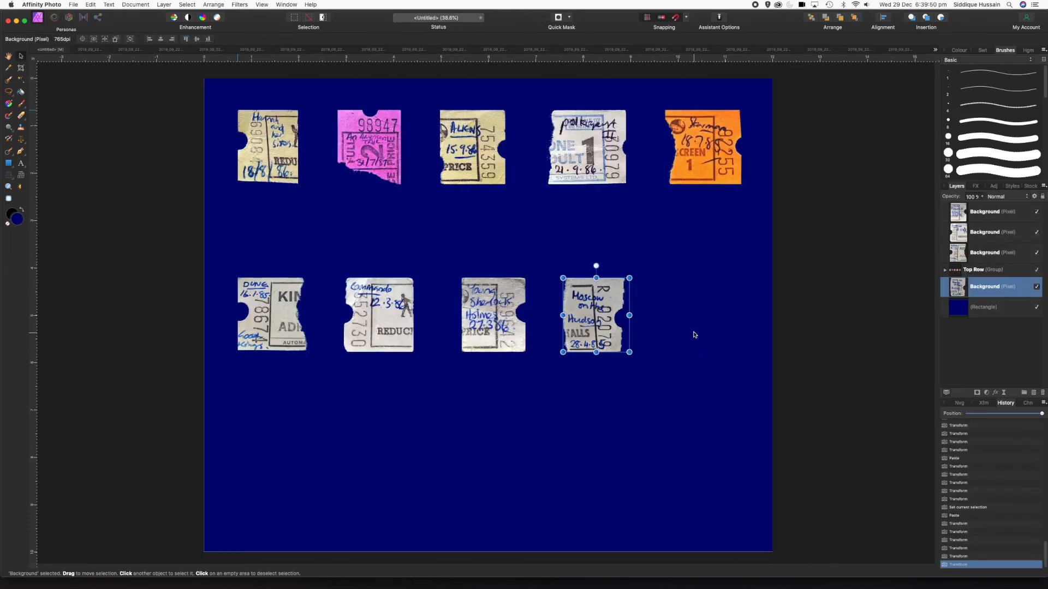
- Paste "The Right Stuff" ticket into the collage, scale it to the row's height and place it right of "Moscow on the Hudson"
{"action": "left_click", "coordinate": [691, 335]}
{"action": "key", "text": "super+v"}
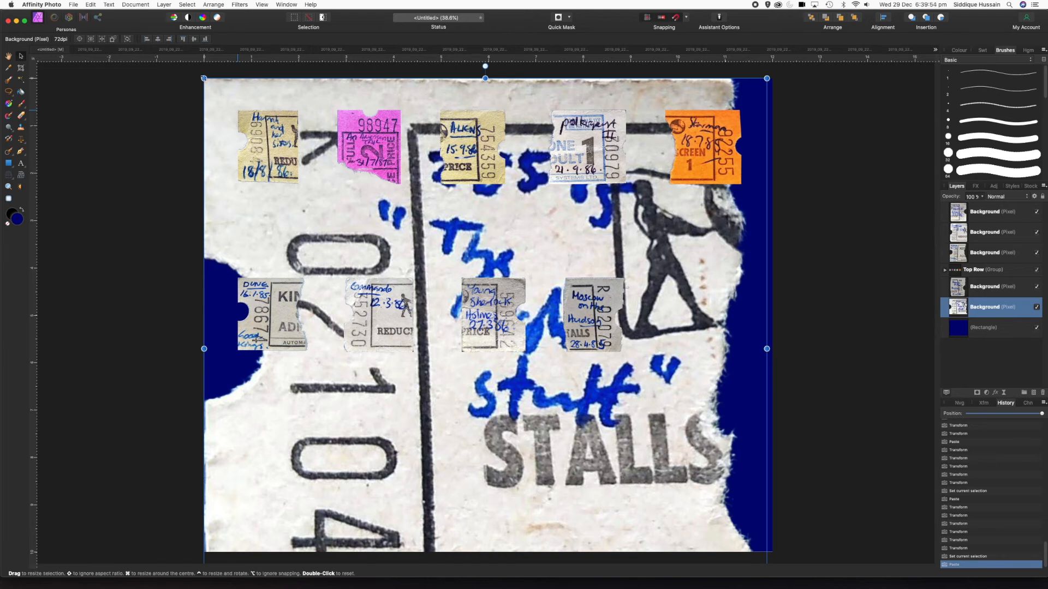
{"action": "left_click_drag", "start_coordinate": [203, 78], "coordinate": [629, 487]}
{"action": "left_click_drag", "start_coordinate": [674, 537], "coordinate": [585, 356]}
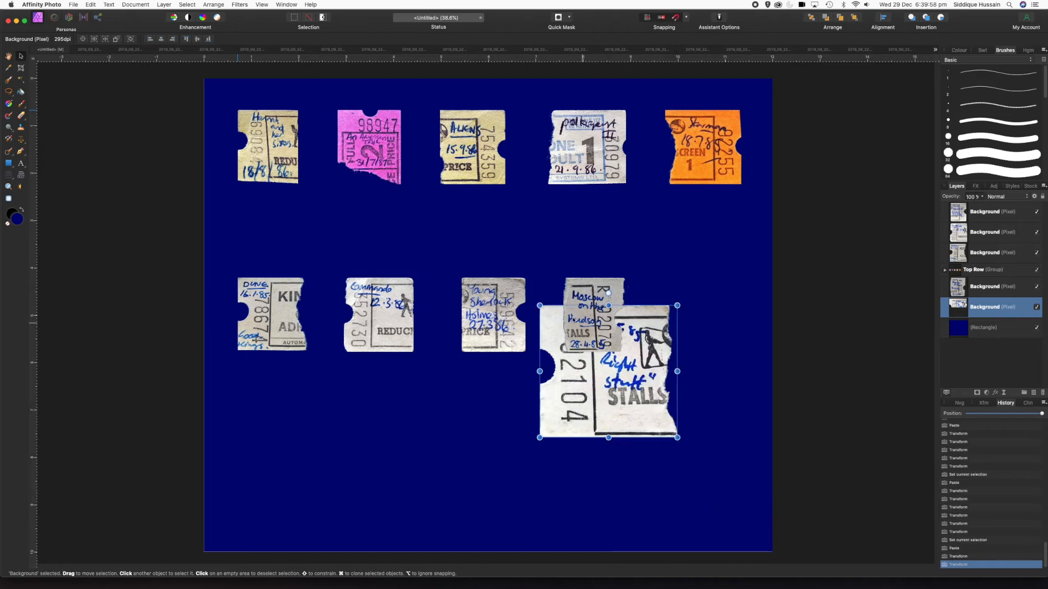
{"action": "left_click_drag", "start_coordinate": [539, 306], "coordinate": [607, 370]}
{"action": "left_click_drag", "start_coordinate": [640, 409], "coordinate": [696, 326]}
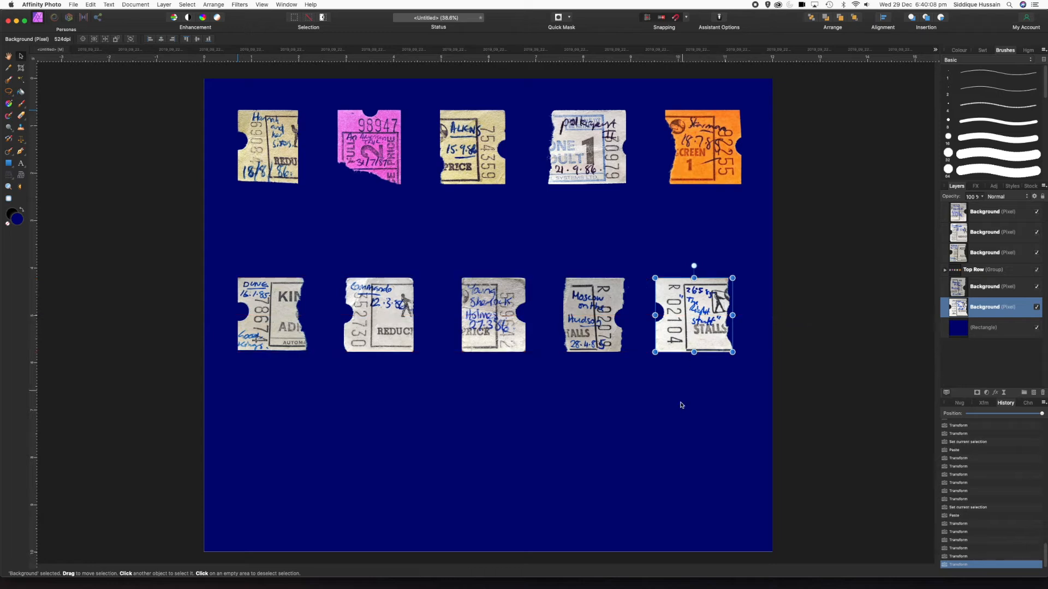
{"action": "left_click", "coordinate": [670, 419]}
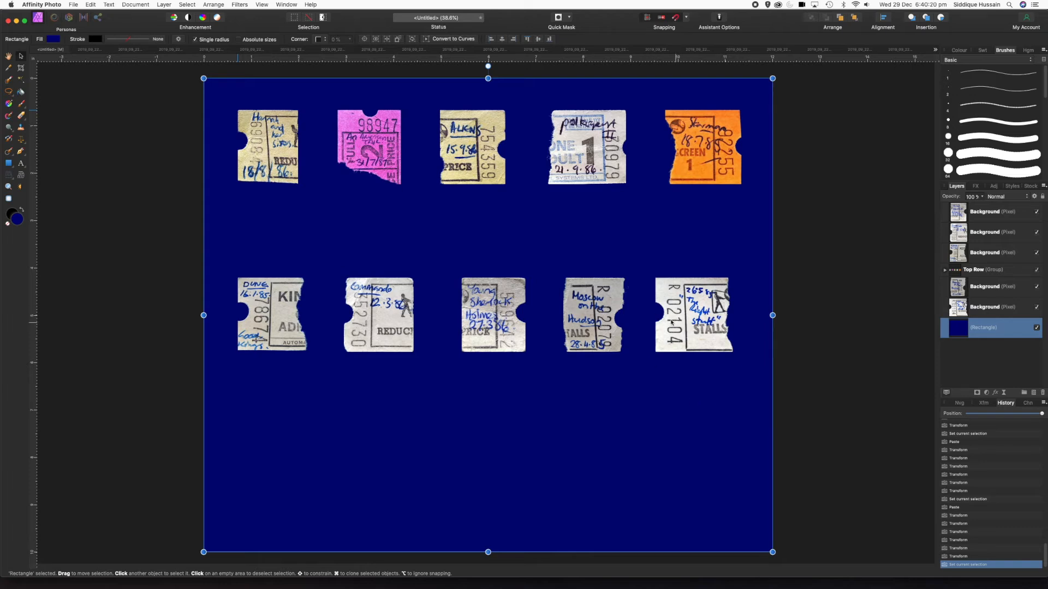
- Select all five tickets in the second row and space them horizontally with Auto Distribute
{"action": "left_click", "coordinate": [260, 316]}
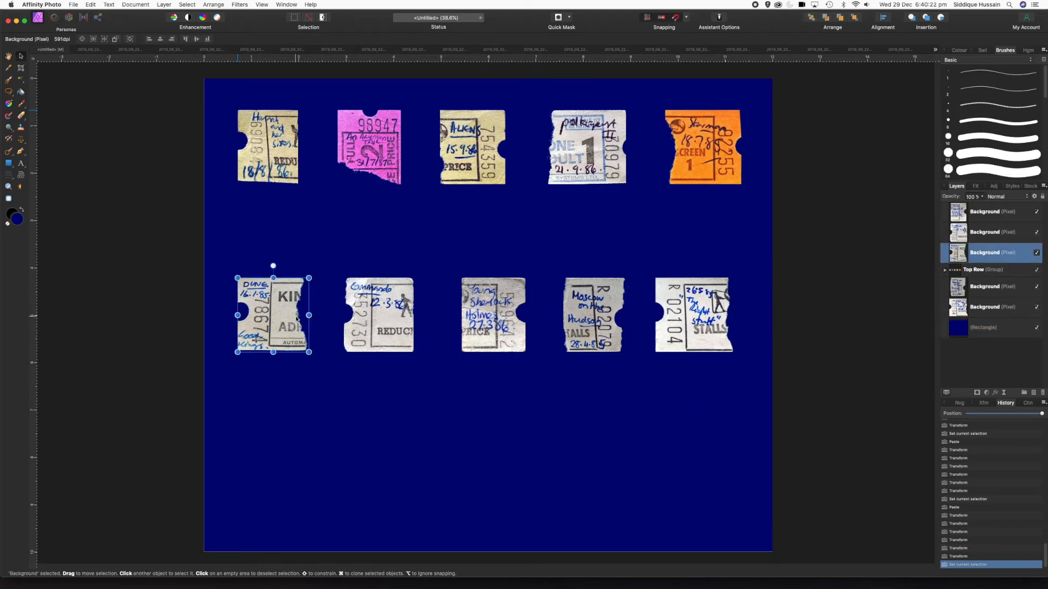
{"action": "left_click", "coordinate": [380, 320], "text": "shift"}
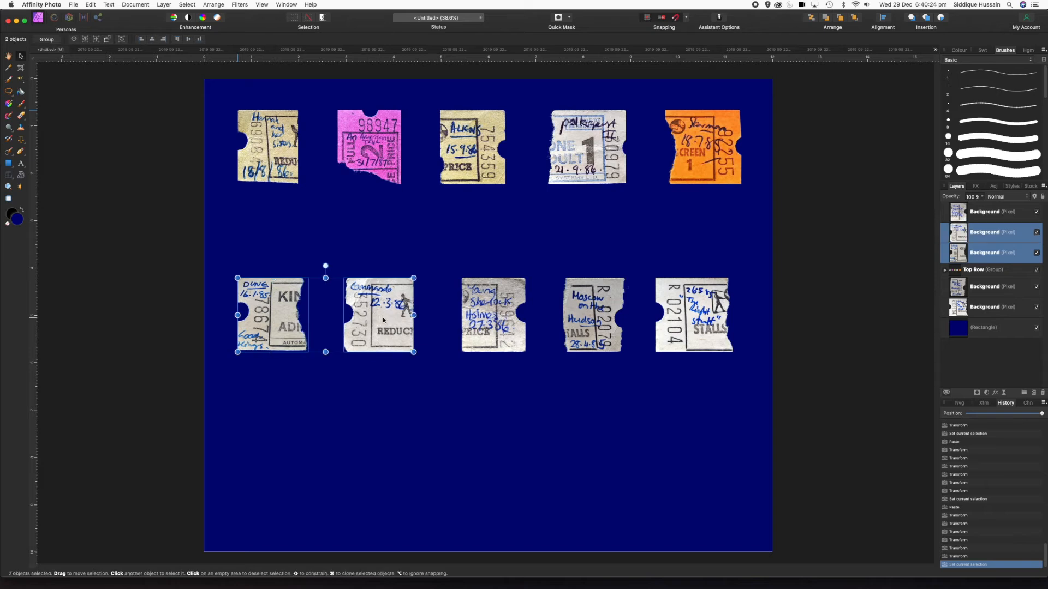
{"action": "left_click", "coordinate": [491, 320], "text": "shift"}
{"action": "left_click", "coordinate": [581, 320], "text": "shift"}
{"action": "left_click", "coordinate": [687, 320], "text": "shift"}
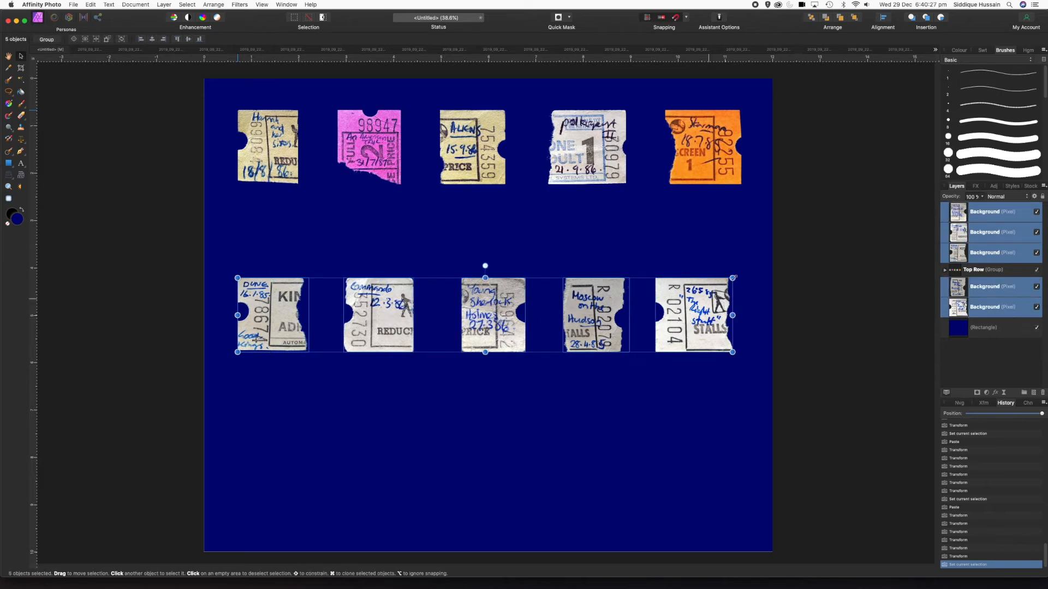
{"action": "left_click", "coordinate": [883, 21]}
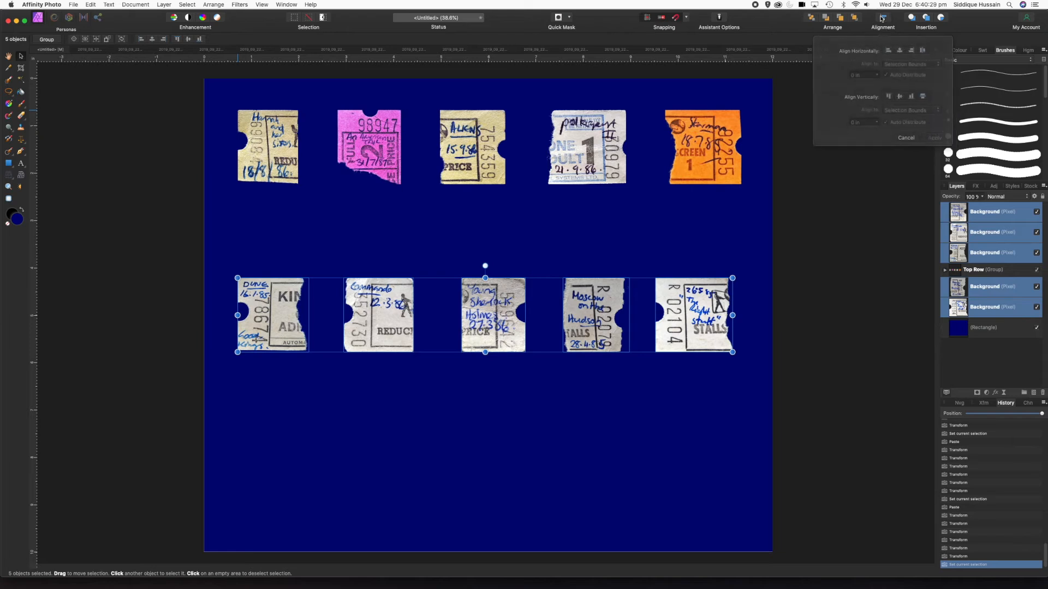
{"action": "left_click", "coordinate": [921, 50]}
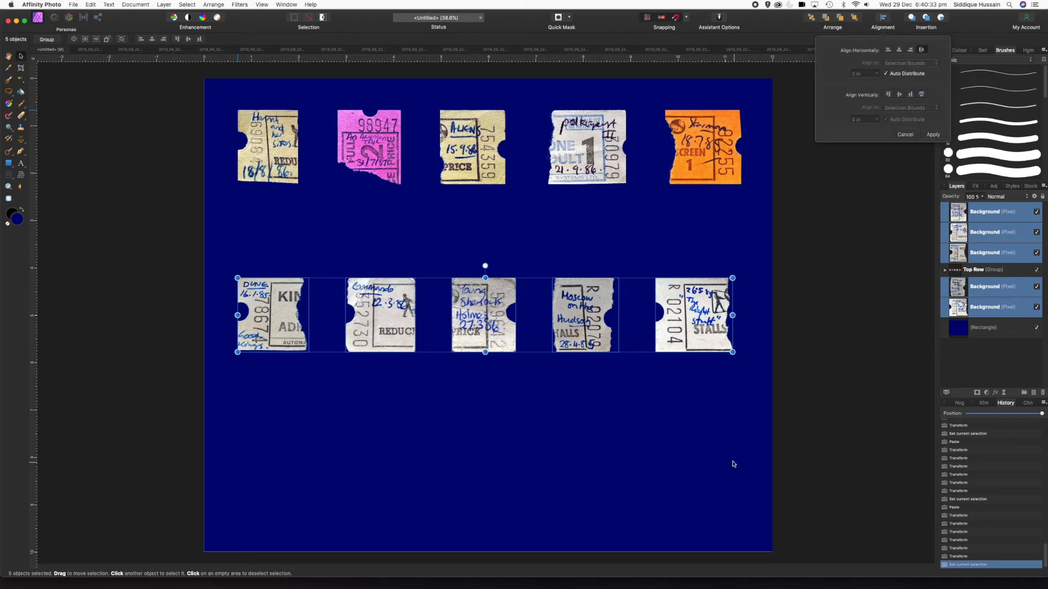
{"action": "left_click", "coordinate": [695, 429]}
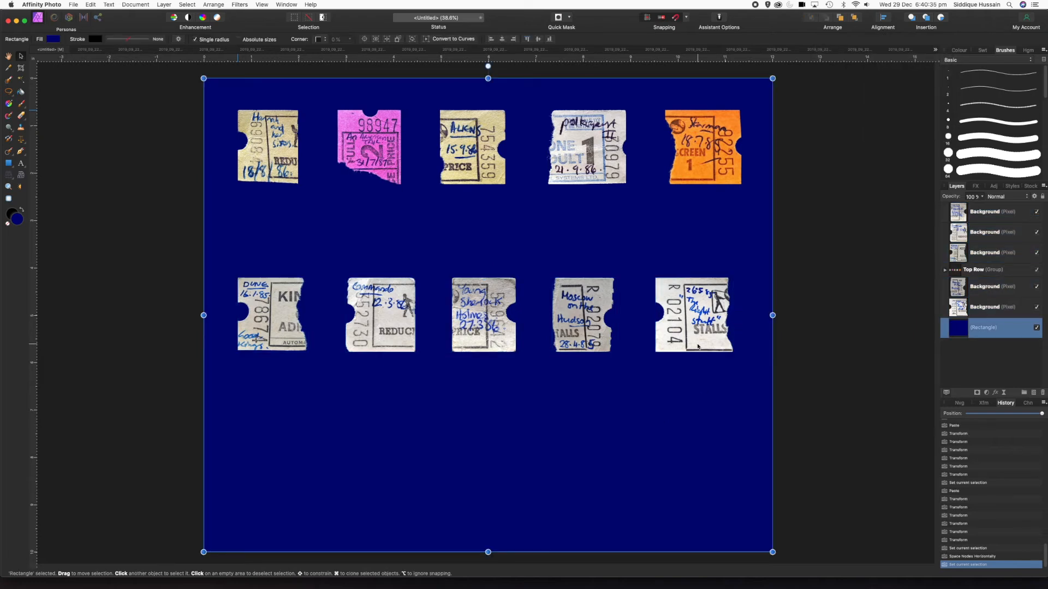
- Align "The Right Stuff" ticket with the Top Row group's right edge and the "Dune" ticket with its left edge
{"action": "left_click", "coordinate": [687, 319]}
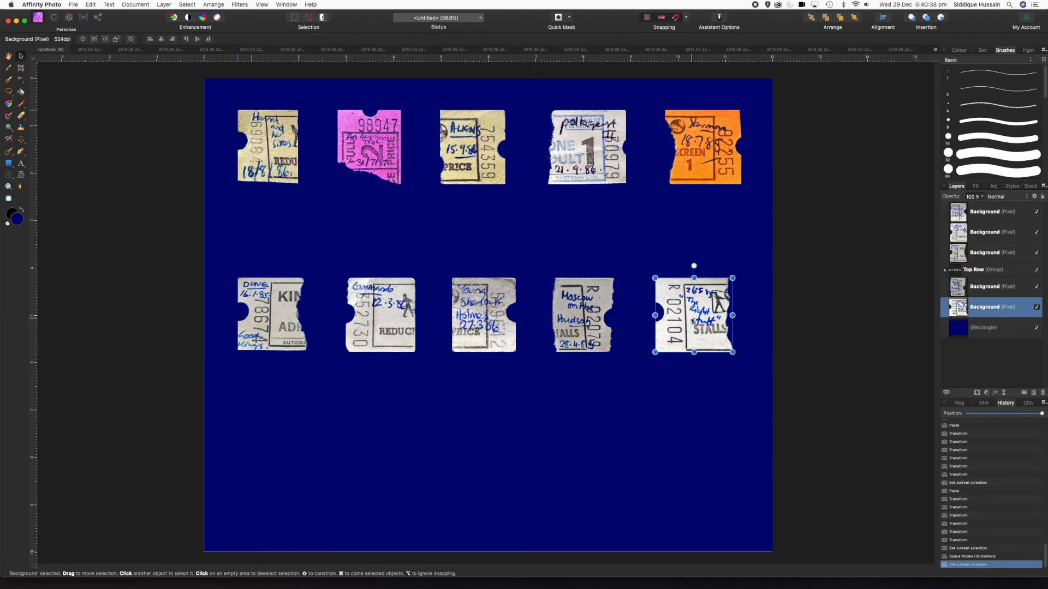
{"action": "left_click_drag", "start_coordinate": [689, 318], "coordinate": [698, 320]}
{"action": "left_click", "coordinate": [718, 155]}
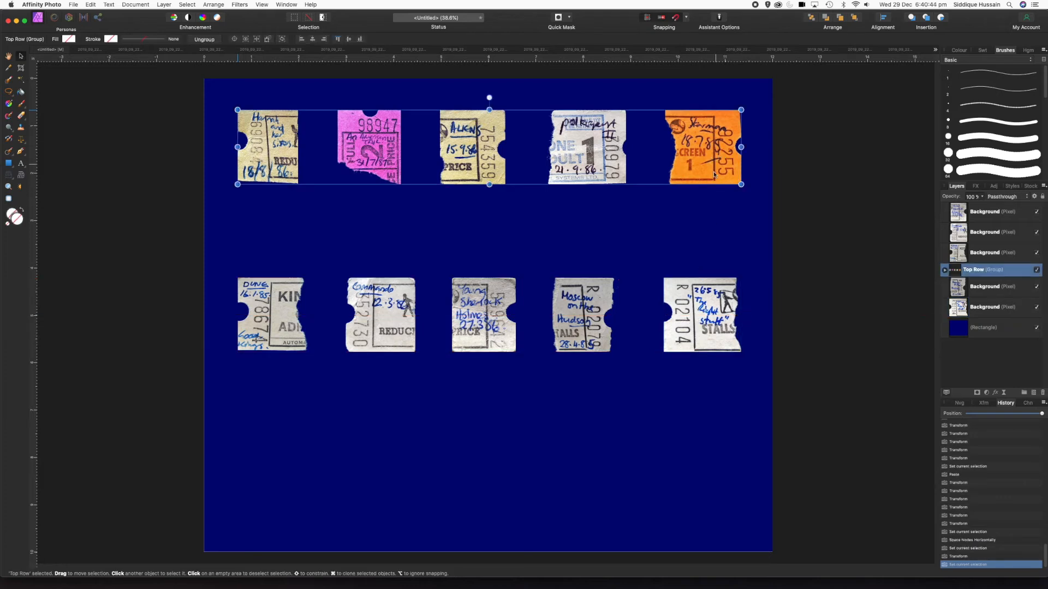
{"action": "left_click", "coordinate": [717, 322]}
{"action": "left_click", "coordinate": [711, 143]}
{"action": "left_click", "coordinate": [703, 313]}
{"action": "left_click", "coordinate": [714, 150]}
{"action": "left_click", "coordinate": [705, 317]}
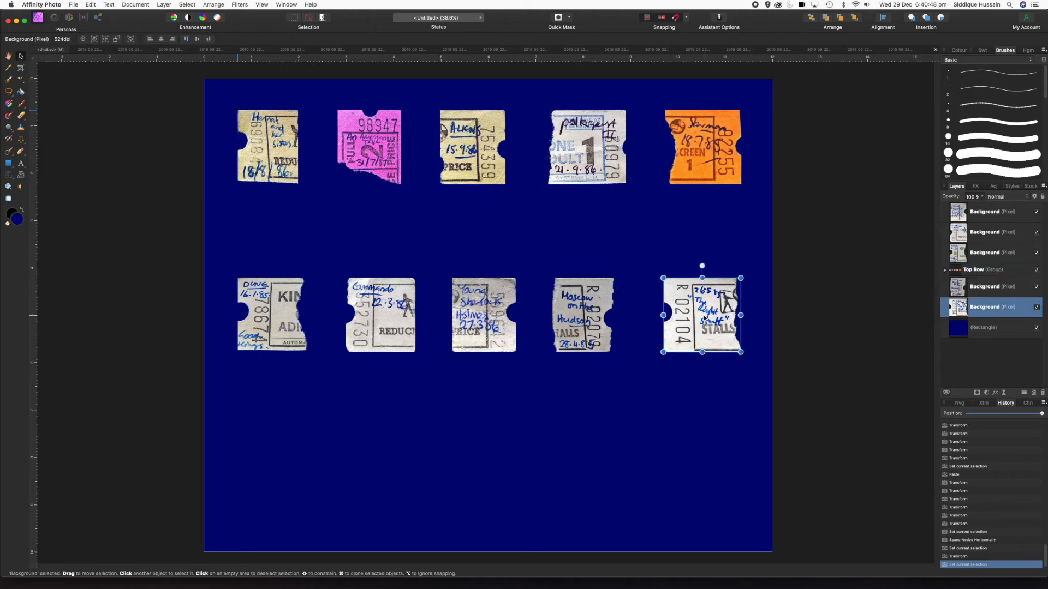
{"action": "mouse_move", "coordinate": [704, 317]}
{"action": "left_mouse_down"}
{"action": "mouse_move", "coordinate": [716, 316]}
{"action": "mouse_move", "coordinate": [704, 315]}
{"action": "left_mouse_up"}
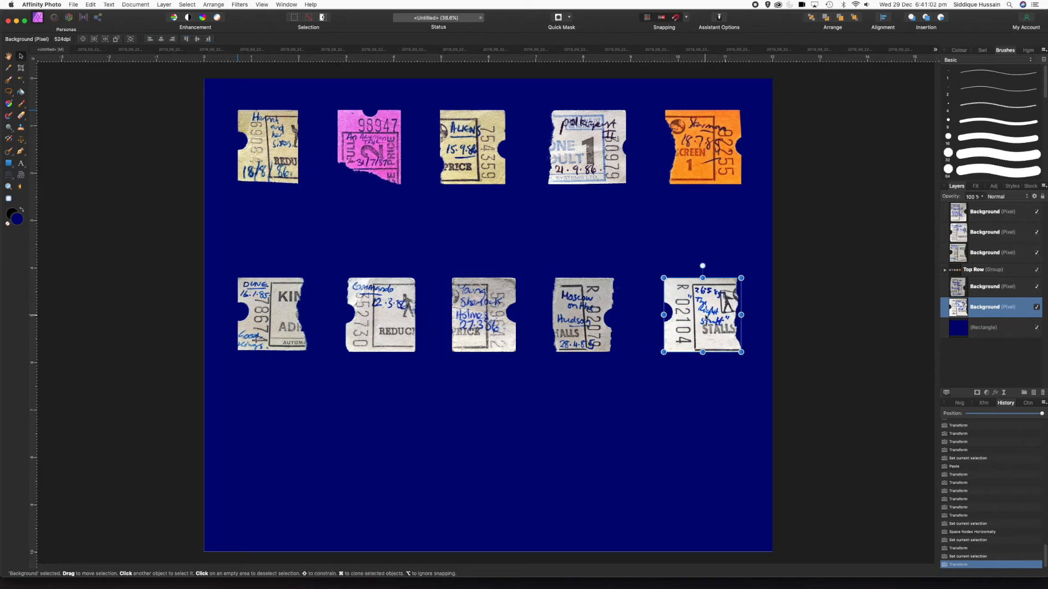
{"action": "left_click", "coordinate": [262, 157]}
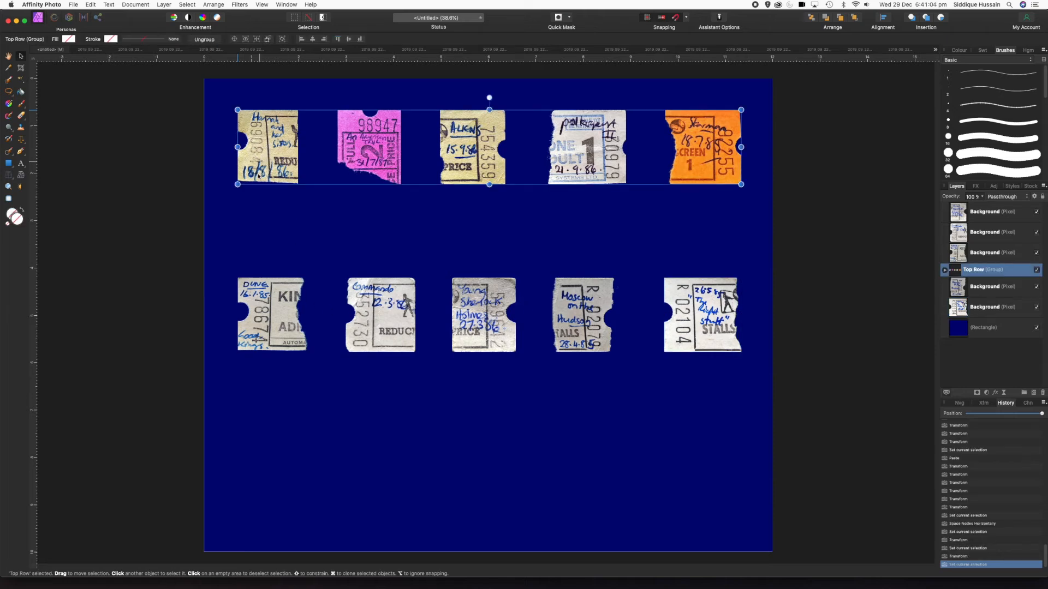
{"action": "left_click_drag", "start_coordinate": [260, 307], "coordinate": [260, 311]}
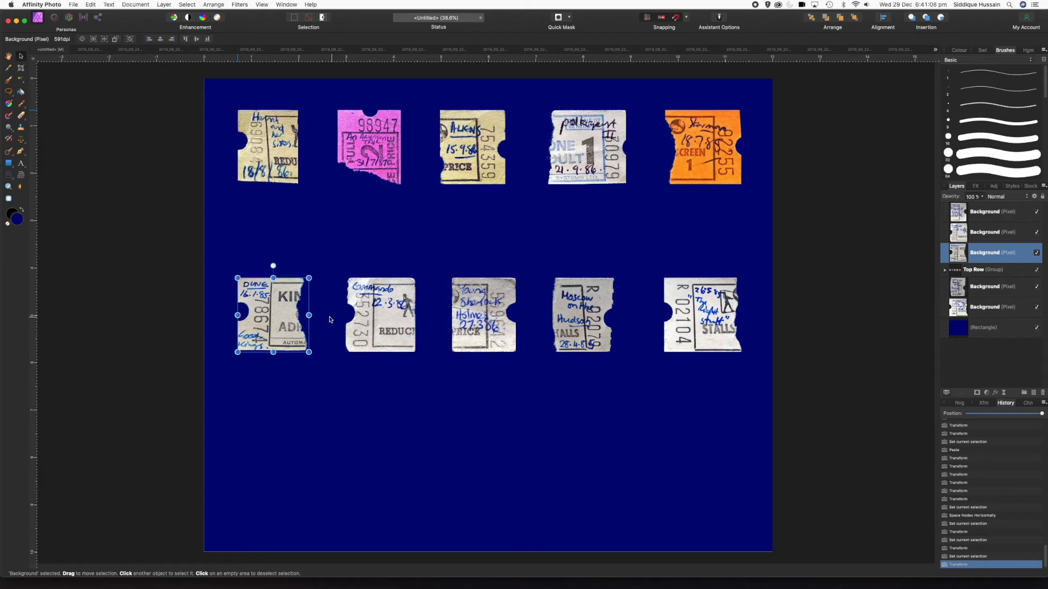
- Add the other four second-row tickets to the "Dune" selection and distribute the row evenly again between its new end positions
{"action": "left_click", "coordinate": [381, 323], "text": "shift"}
{"action": "left_click", "coordinate": [481, 321], "text": "shift"}
{"action": "left_click", "coordinate": [591, 324], "text": "shift"}
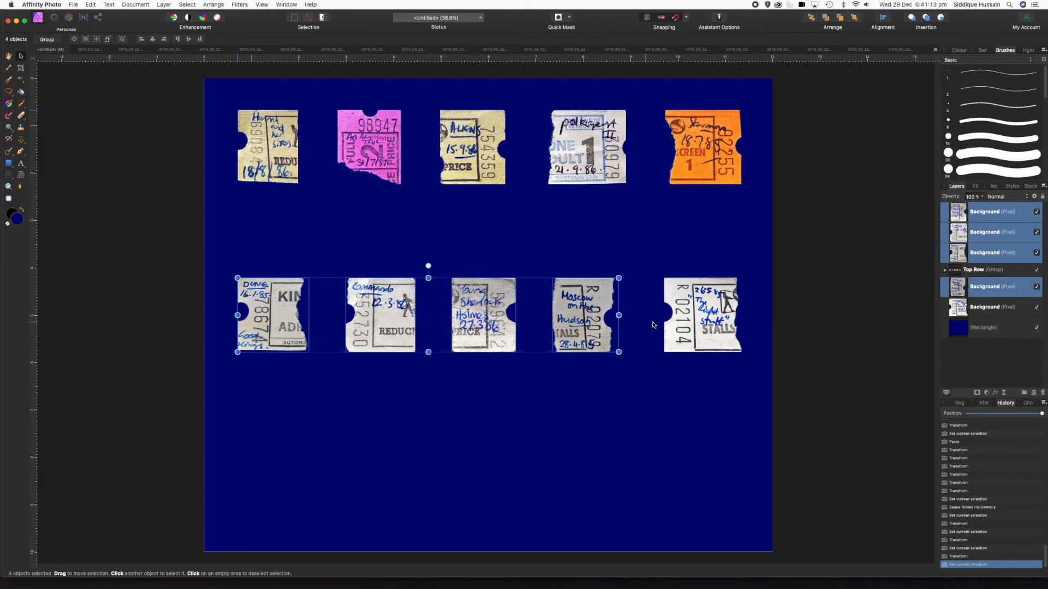
{"action": "left_click", "coordinate": [677, 320], "text": "shift"}
{"action": "left_click", "coordinate": [885, 18]}
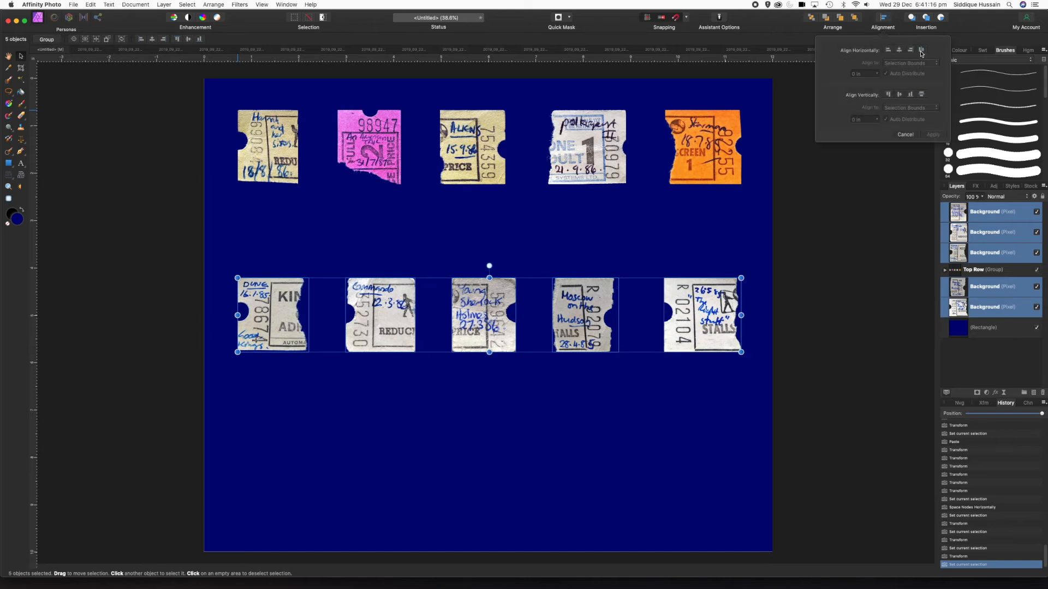
{"action": "left_click", "coordinate": [921, 50]}
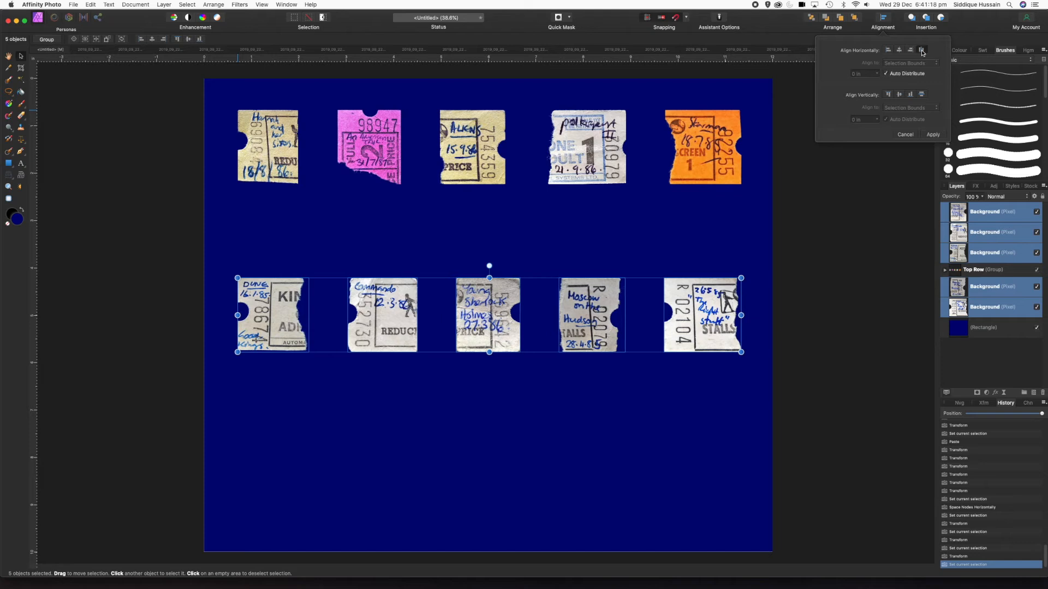
- Enable an Outer Shadow effect on the "Dune" ticket and open the effect's detailed settings clear of the tickets
{"action": "left_click", "coordinate": [531, 429]}
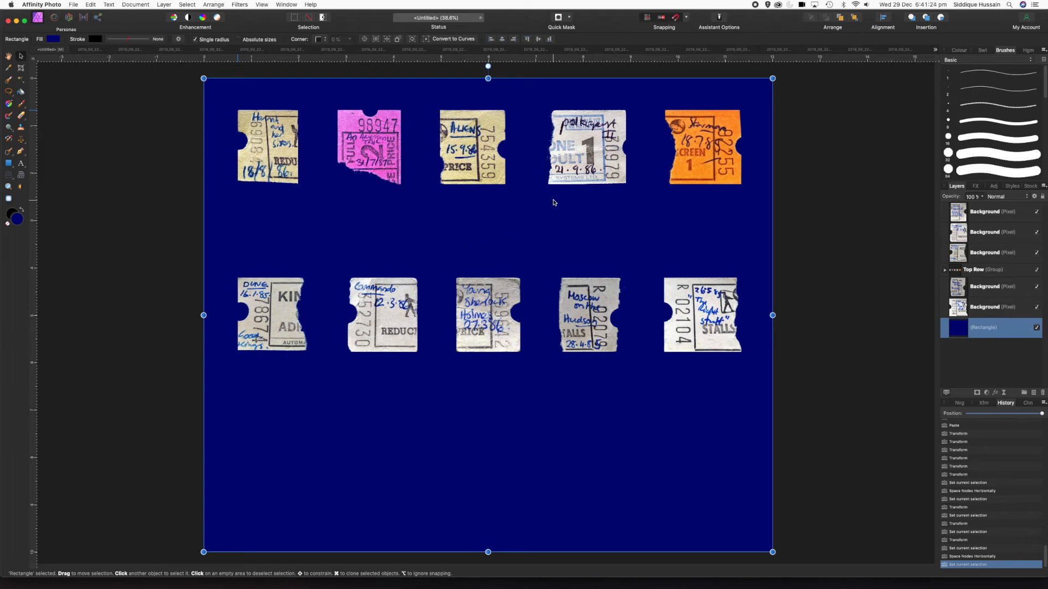
{"action": "left_click", "coordinate": [268, 148]}
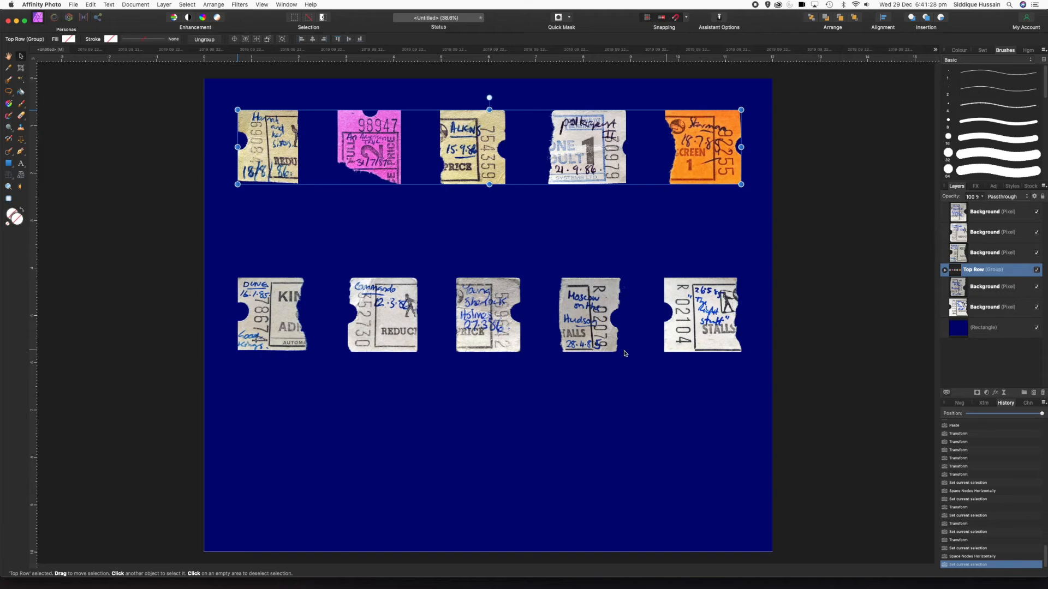
{"action": "left_click", "coordinate": [272, 325]}
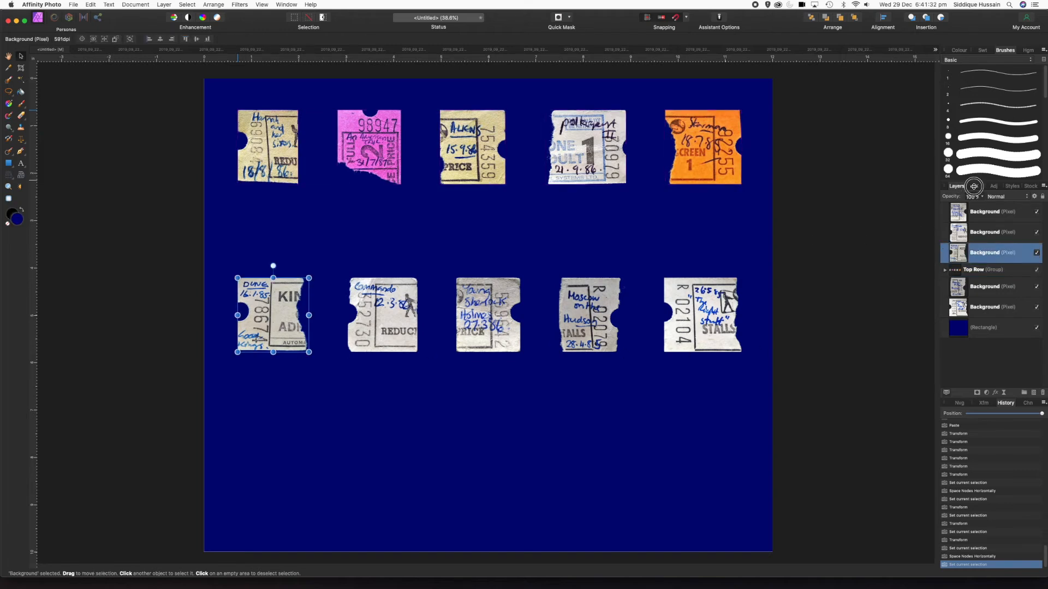
{"action": "left_click", "coordinate": [977, 186]}
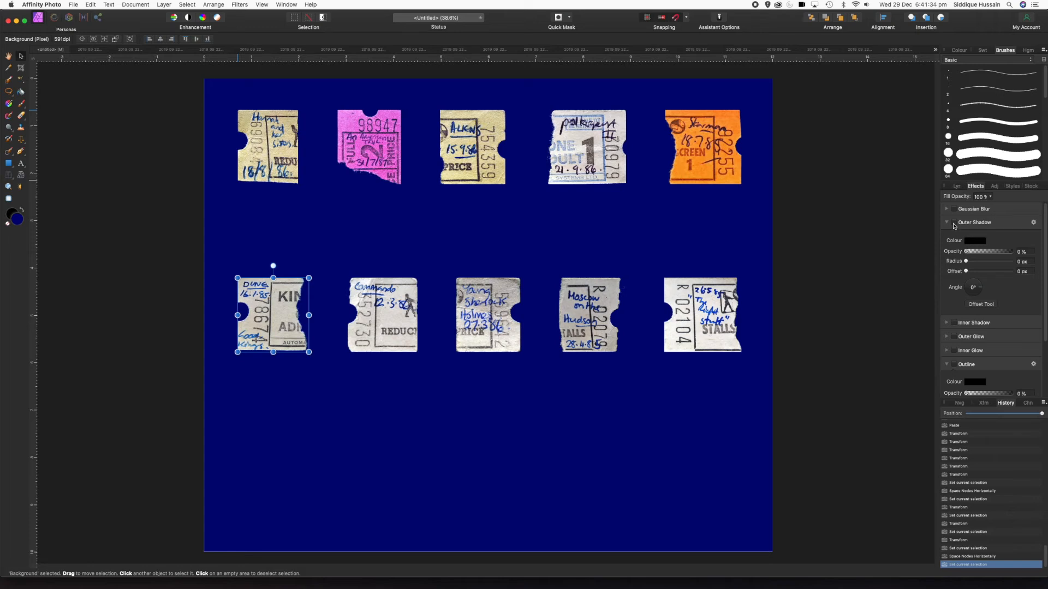
{"action": "left_click", "coordinate": [954, 222]}
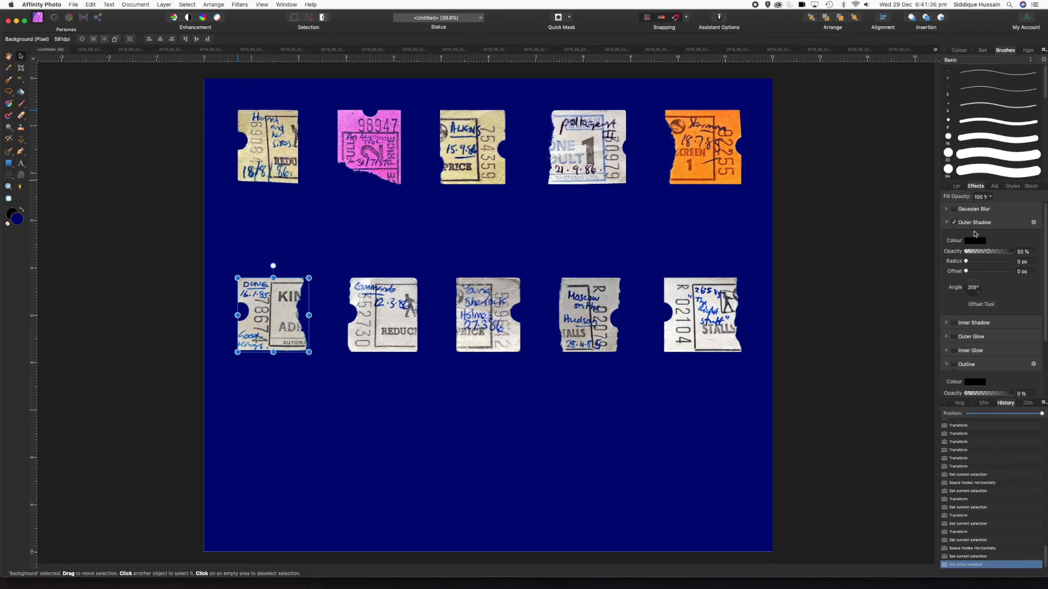
{"action": "left_click", "coordinate": [1033, 223]}
{"action": "left_click_drag", "start_coordinate": [855, 91], "coordinate": [857, 87]}
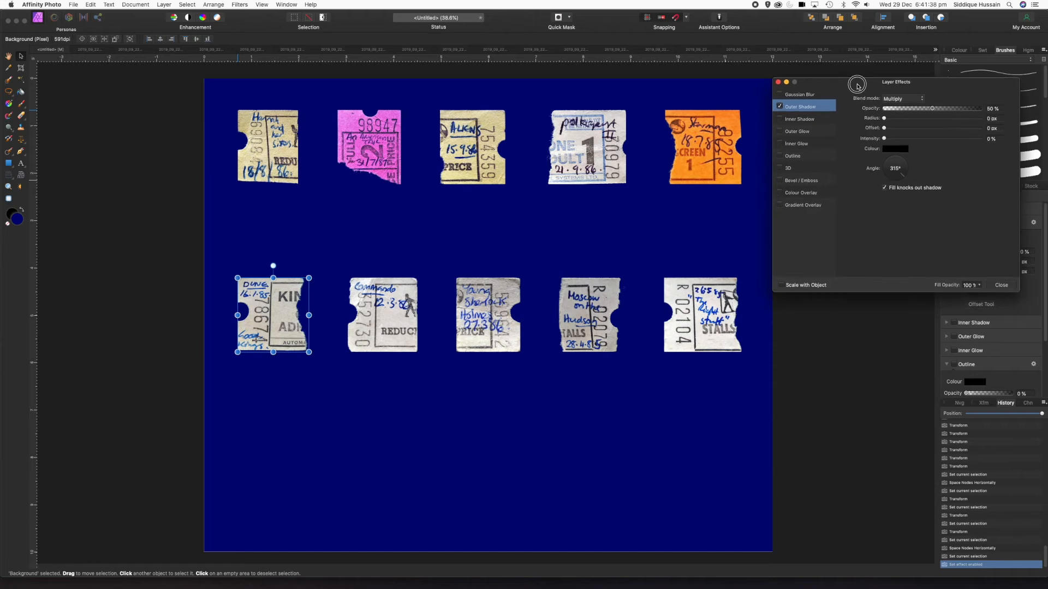
- Set the "Dune" ticket's outer shadow to a radius of about 2.3 px and an offset of about 36.2 px
{"action": "left_click_drag", "start_coordinate": [884, 119], "coordinate": [967, 138]}
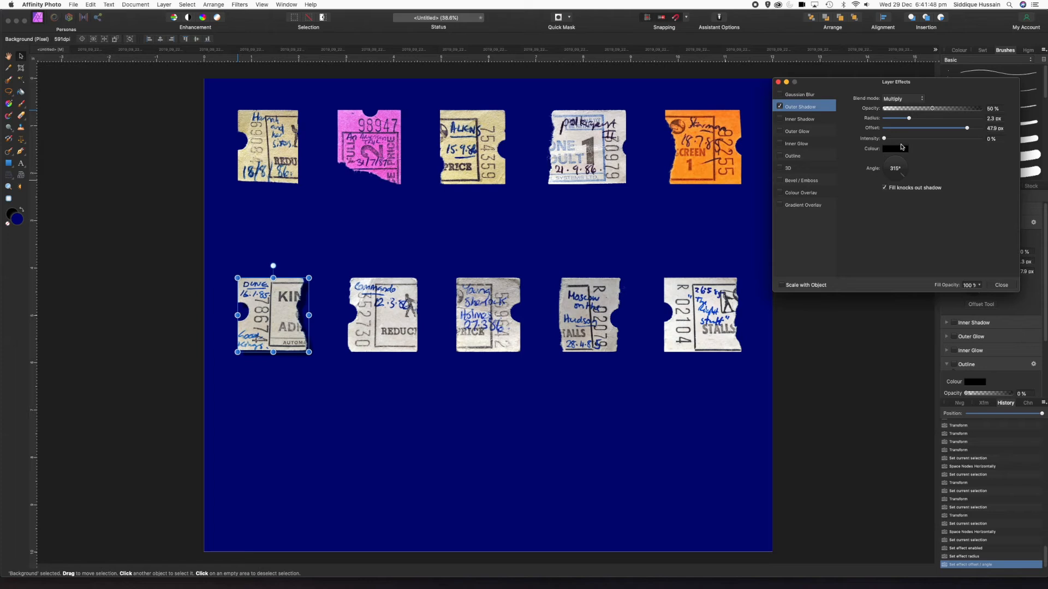
{"action": "left_click_drag", "start_coordinate": [968, 128], "coordinate": [965, 129]}
{"action": "mouse_move", "coordinate": [884, 139]}
{"action": "left_mouse_down"}
{"action": "mouse_move", "coordinate": [942, 136]}
{"action": "mouse_move", "coordinate": [865, 139]}
{"action": "left_mouse_up"}
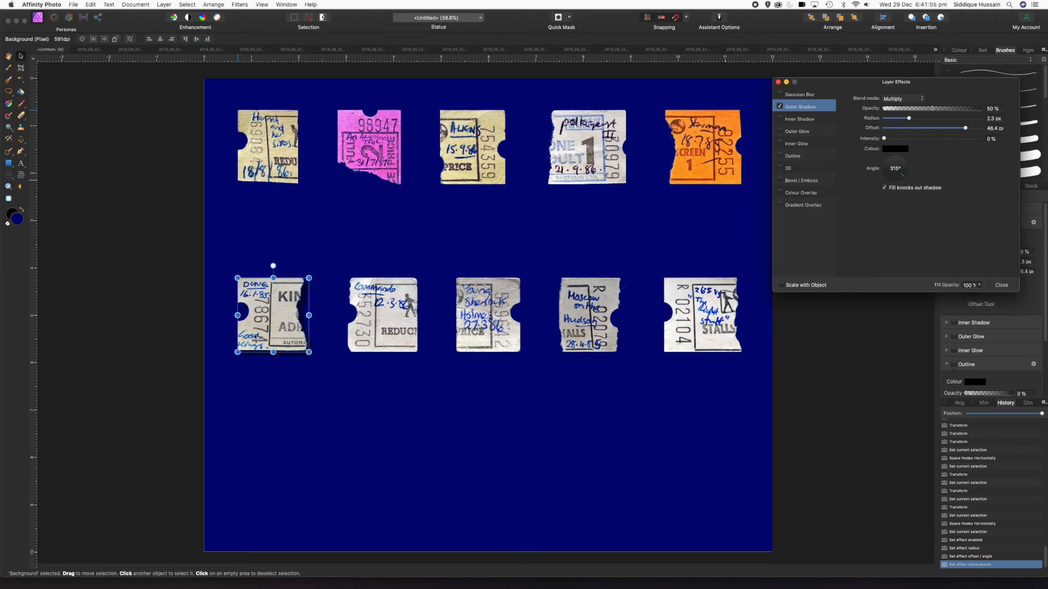
{"action": "scroll", "coordinate": [313, 316], "scroll_direction": "up", "scroll_amount": 10}
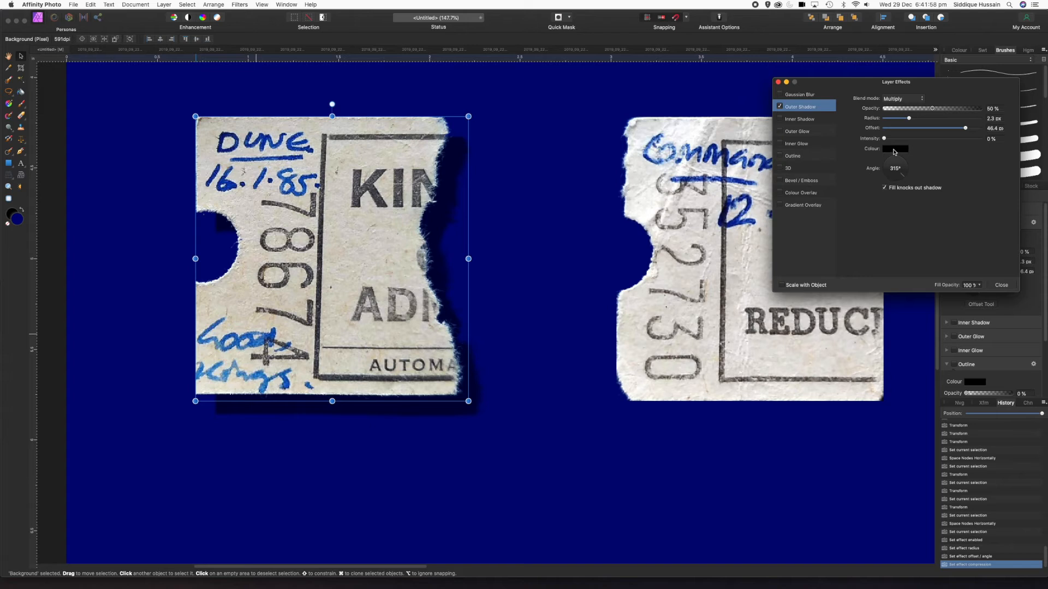
{"action": "left_click_drag", "start_coordinate": [966, 131], "coordinate": [953, 130]}
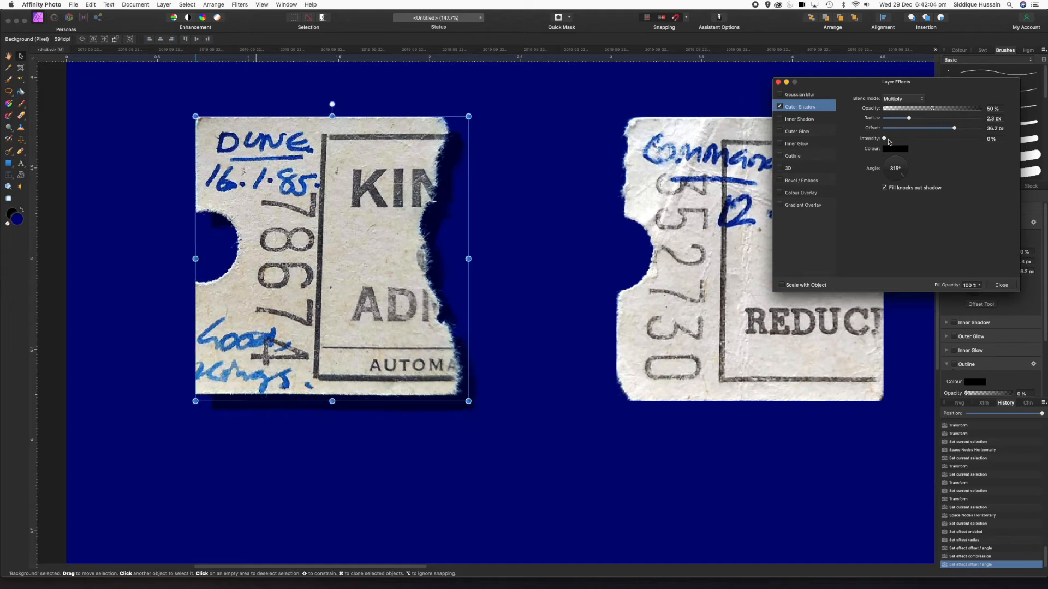
- Set the radius of the Dune ticket's outer shadow to 0.9 px and return to the layer list
{"action": "left_click_drag", "start_coordinate": [884, 139], "coordinate": [903, 118]}
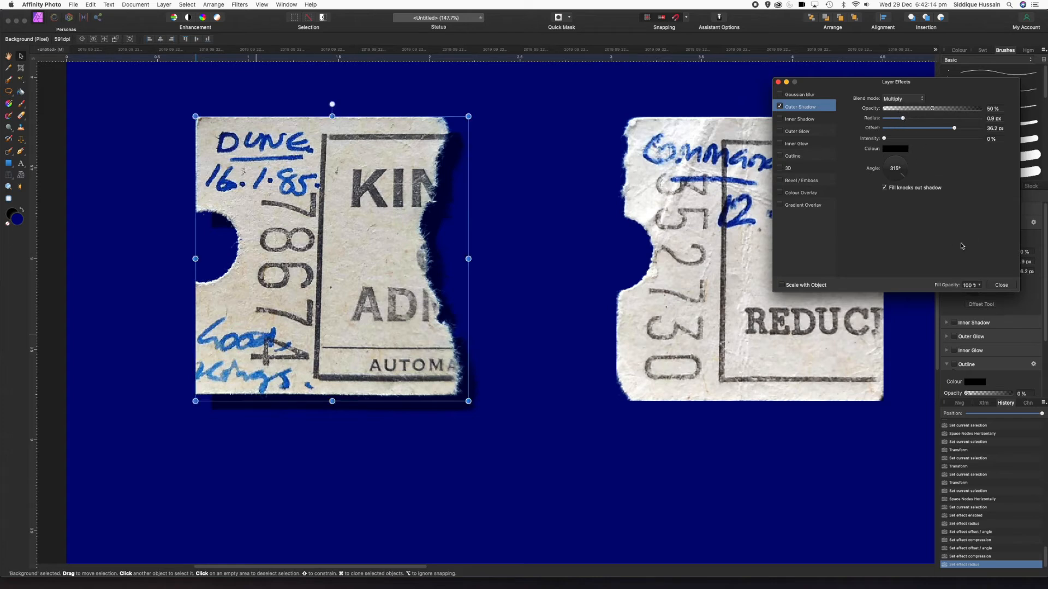
{"action": "left_click", "coordinate": [1001, 285]}
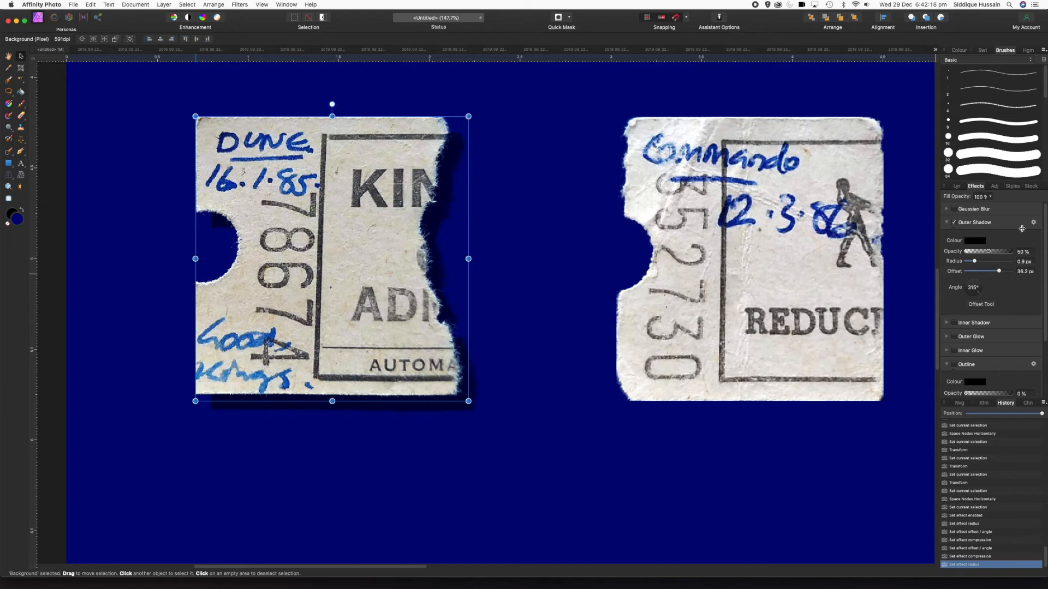
{"action": "left_click", "coordinate": [957, 187]}
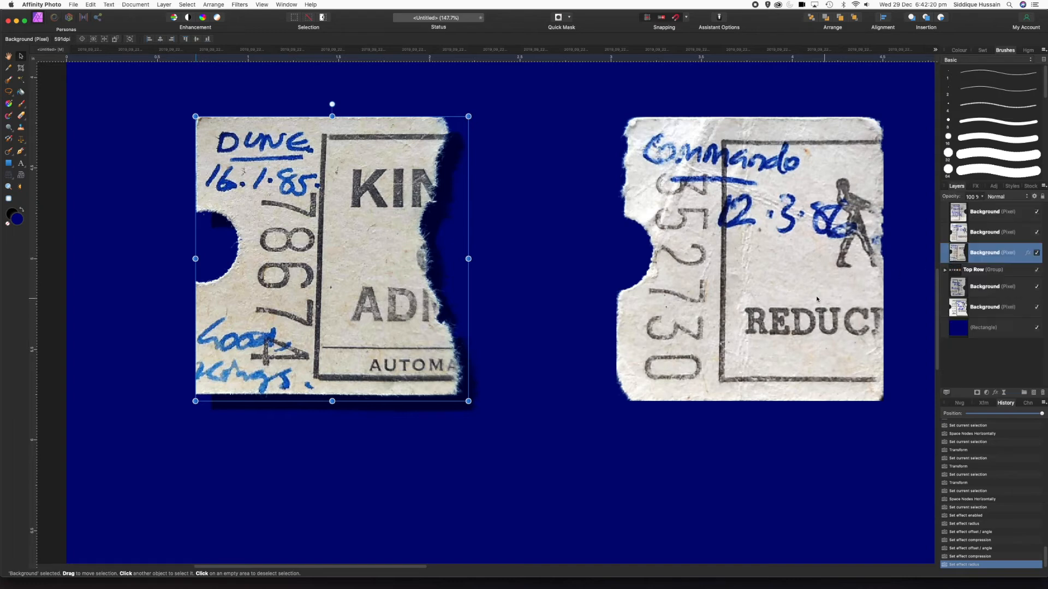
- Copy the Dune ticket layer and paste only its effects onto the Commando ticket
{"action": "right_click", "coordinate": [1029, 256]}
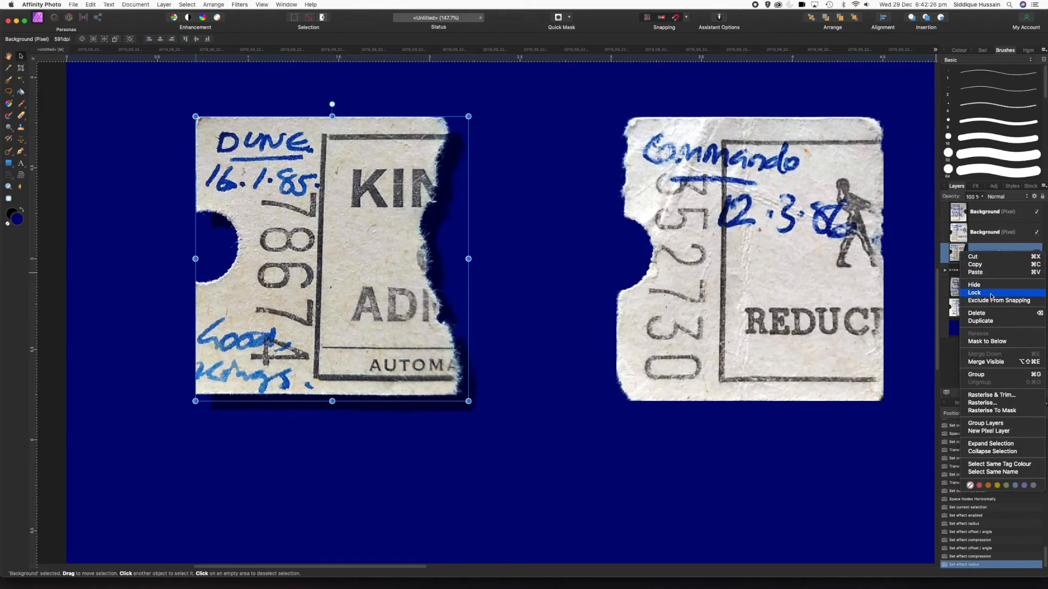
{"action": "left_click", "coordinate": [985, 266]}
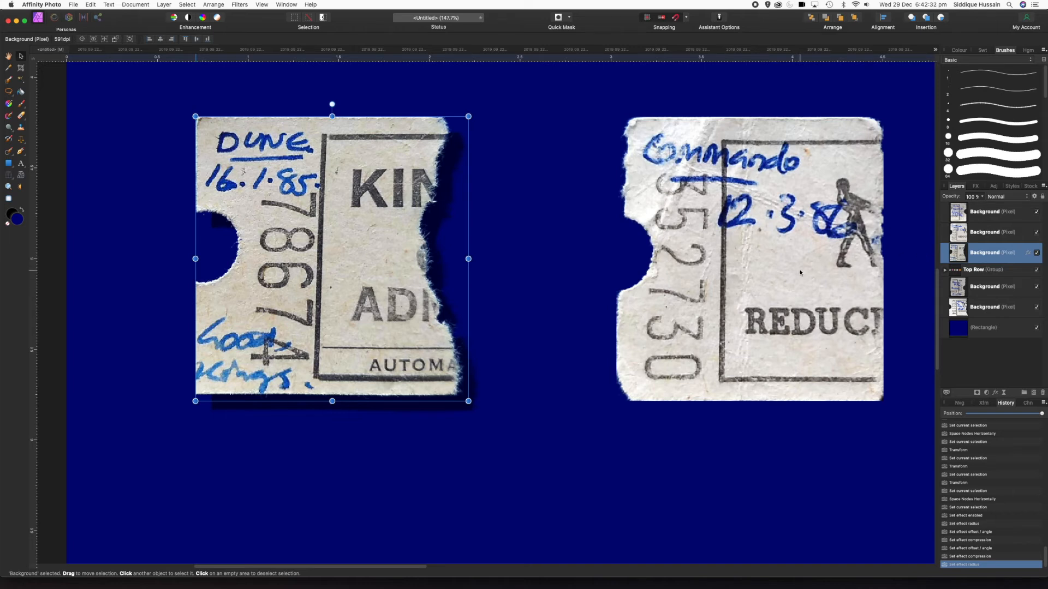
{"action": "scroll", "coordinate": [775, 259], "scroll_direction": "down", "scroll_amount": 3}
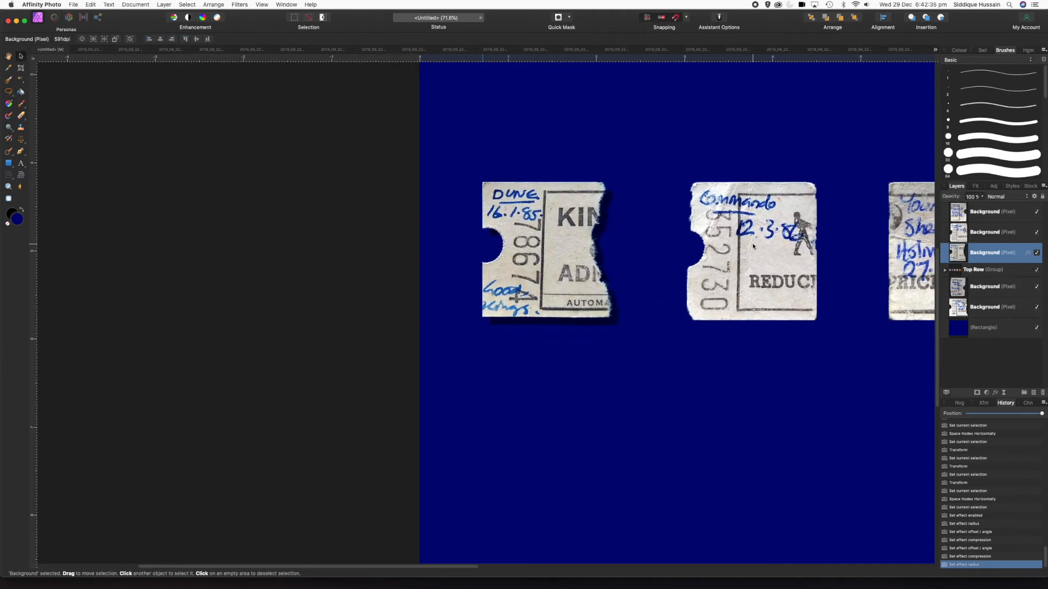
{"action": "left_click", "coordinate": [753, 246]}
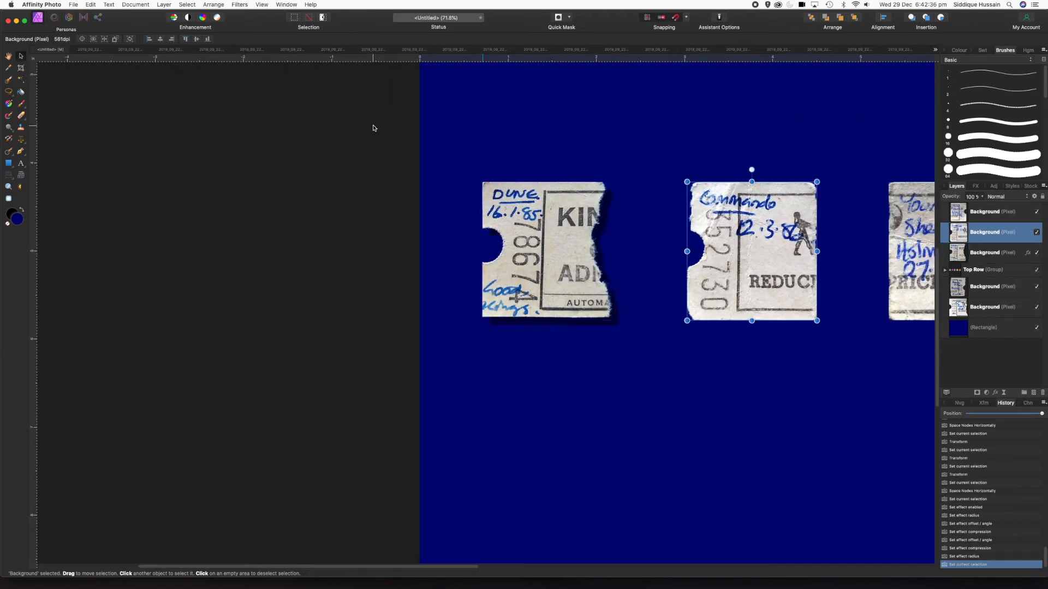
{"action": "left_click", "coordinate": [90, 5]}
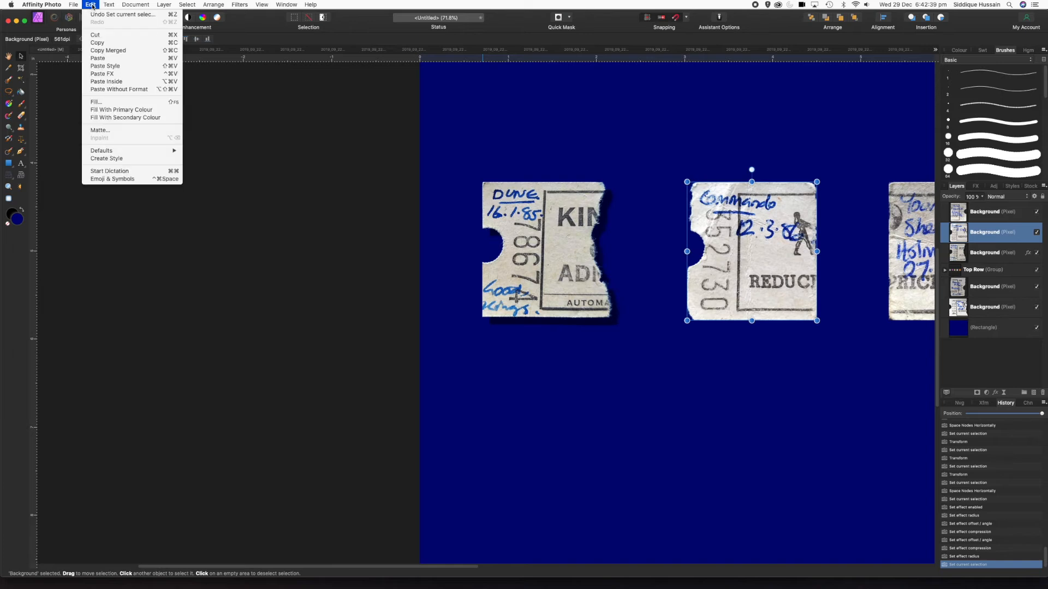
{"action": "left_click", "coordinate": [108, 74]}
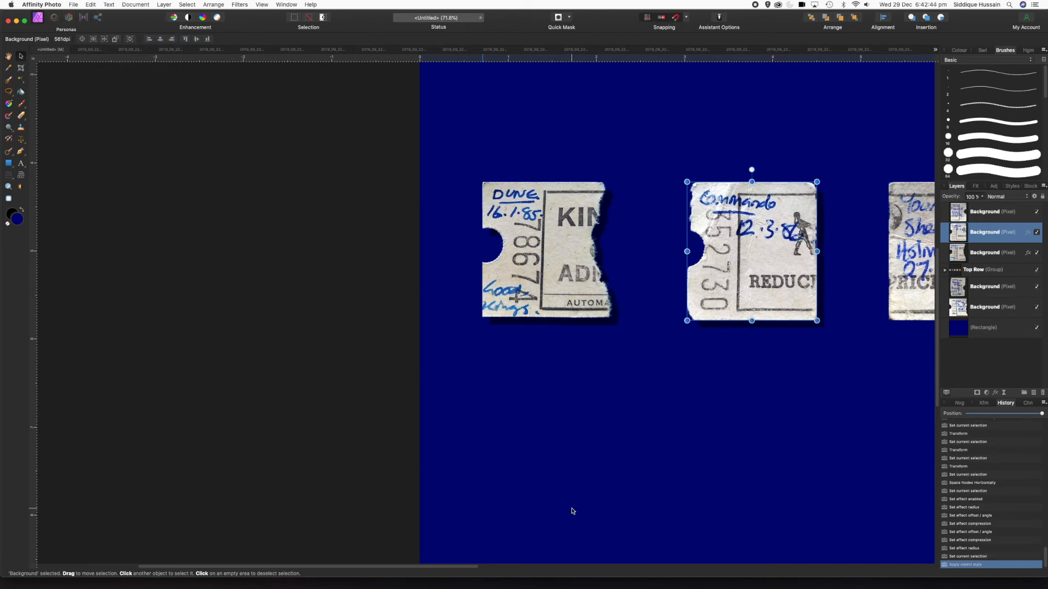
- Paste the copied shadow effect onto the remaining three second-row tickets together, then deselect them
{"action": "left_click_drag", "start_coordinate": [440, 567], "coordinate": [675, 559]}
{"action": "left_click", "coordinate": [355, 305]}
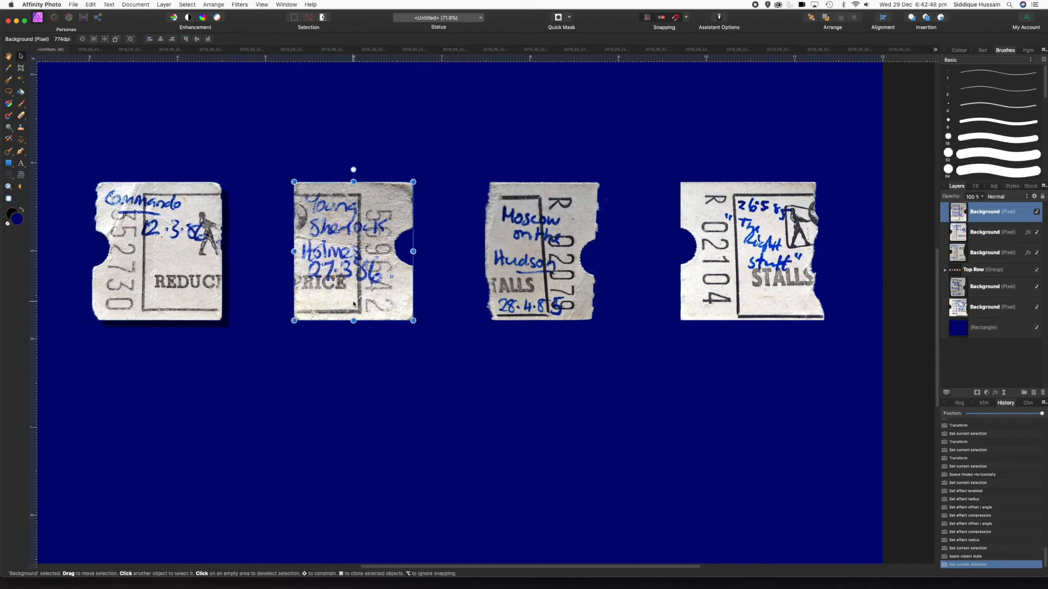
{"action": "left_click", "coordinate": [535, 268], "text": "shift"}
{"action": "left_click", "coordinate": [708, 270], "text": "shift"}
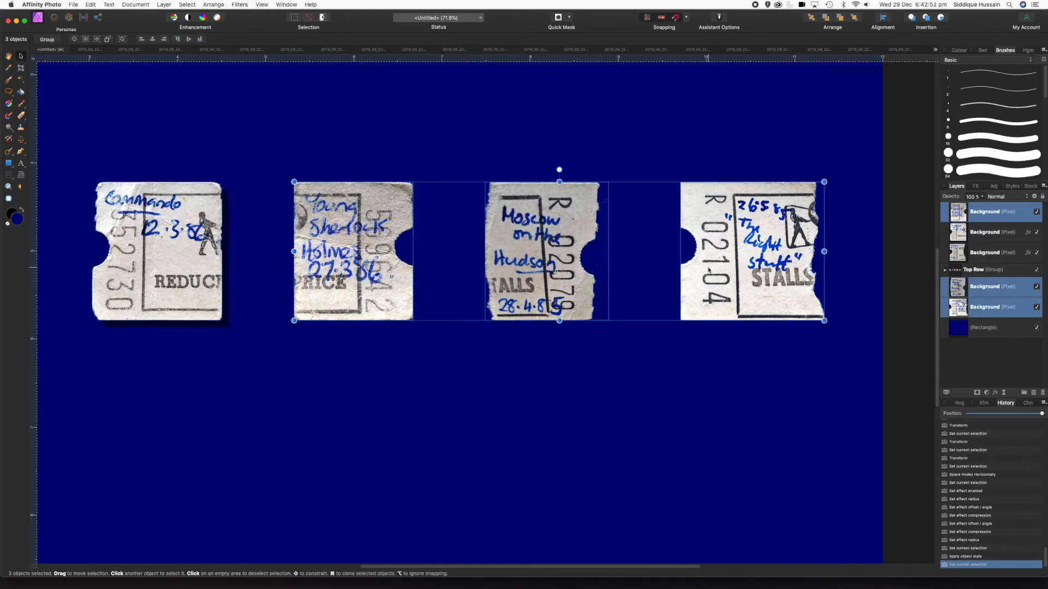
{"action": "left_click", "coordinate": [91, 4]}
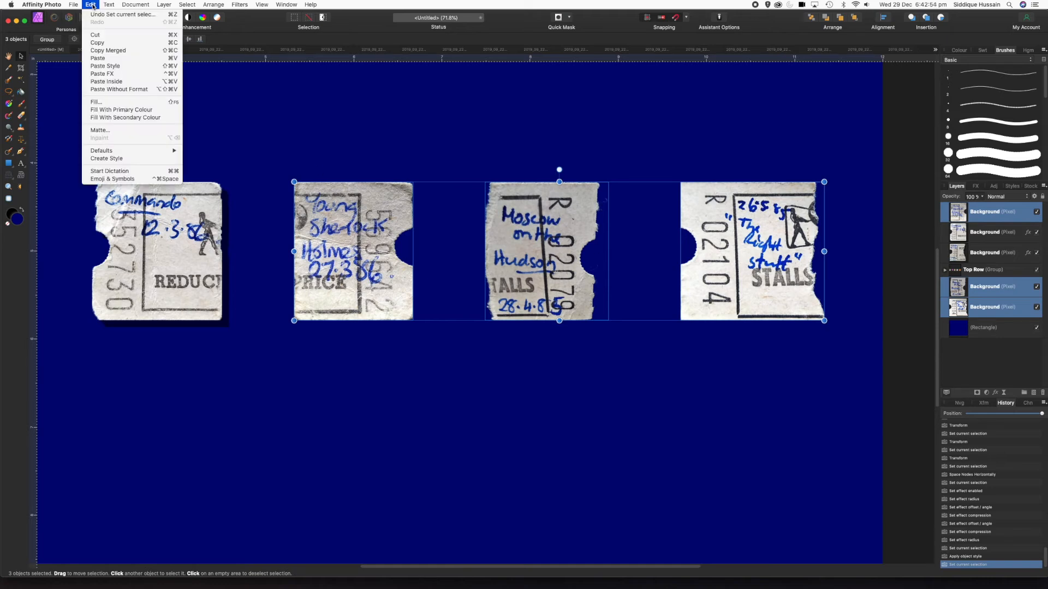
{"action": "left_click", "coordinate": [109, 75]}
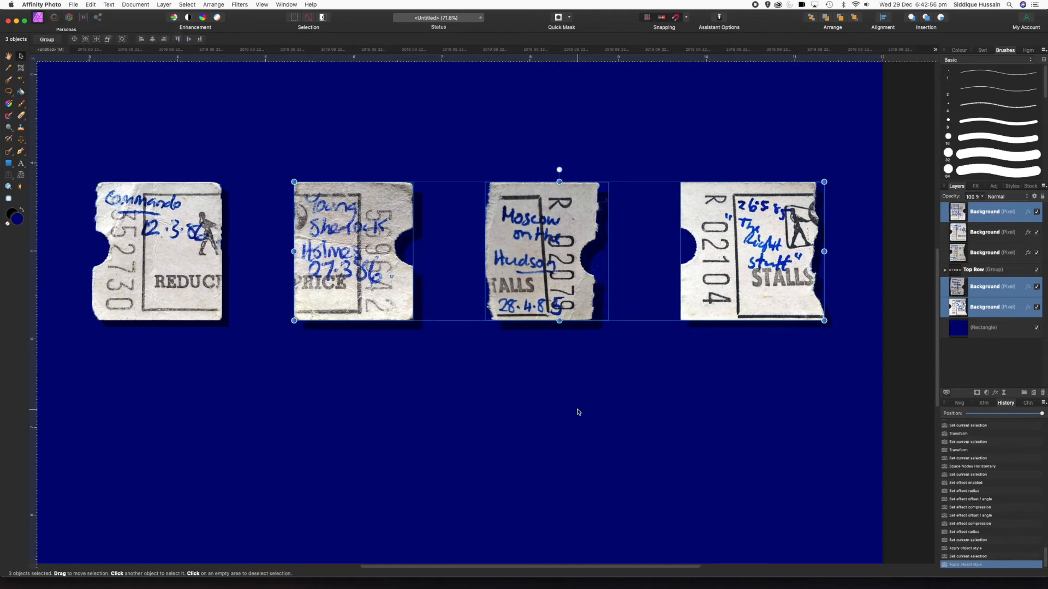
{"action": "left_click", "coordinate": [578, 412]}
- Paste the copied shadow effect onto the Top Row group of tickets
{"action": "scroll", "coordinate": [527, 436], "scroll_direction": "down", "scroll_amount": 4}
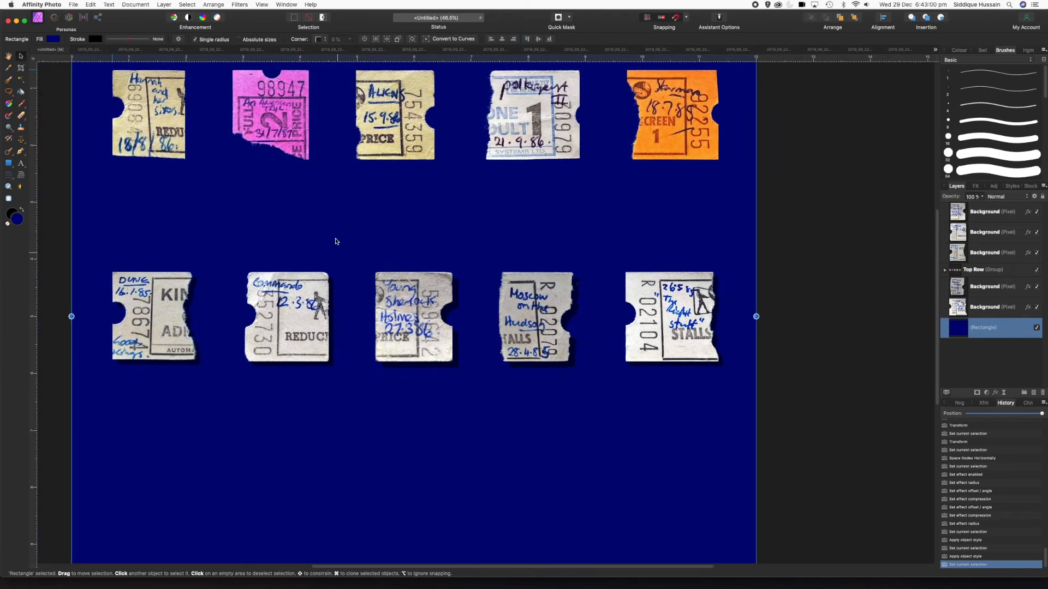
{"action": "scroll", "coordinate": [459, 329], "scroll_direction": "down", "scroll_amount": 3}
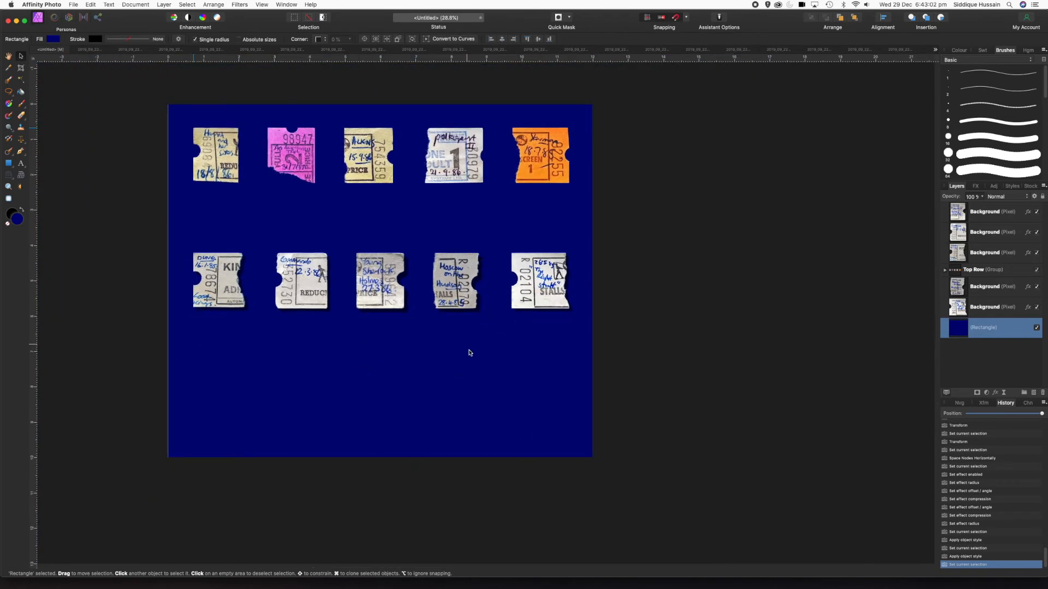
{"action": "scroll", "coordinate": [451, 311], "scroll_direction": "up", "scroll_amount": 8}
{"action": "scroll", "coordinate": [452, 311], "scroll_direction": "down", "scroll_amount": 6}
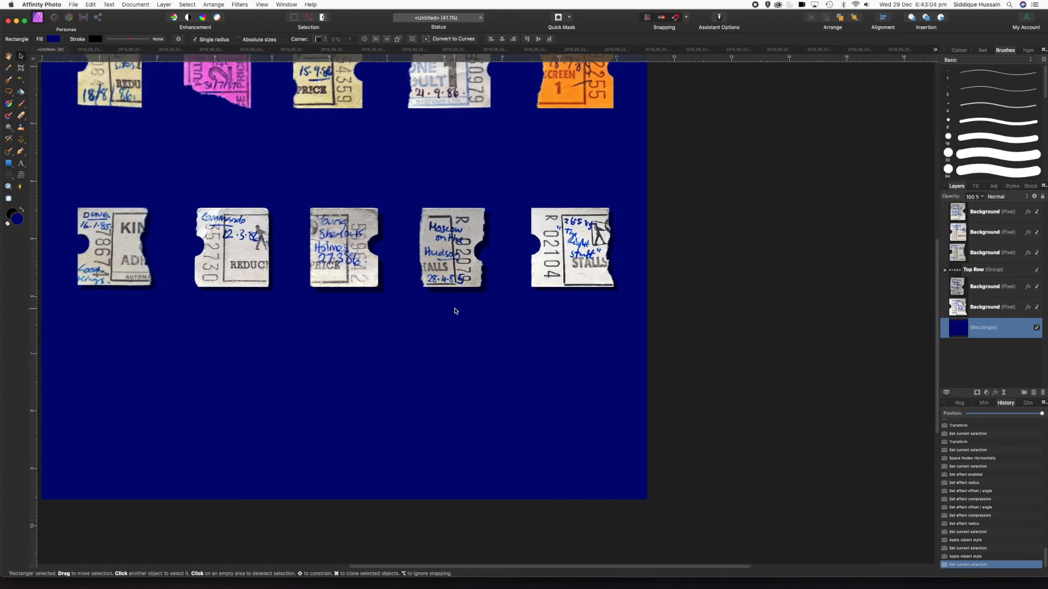
{"action": "key", "text": "super+0"}
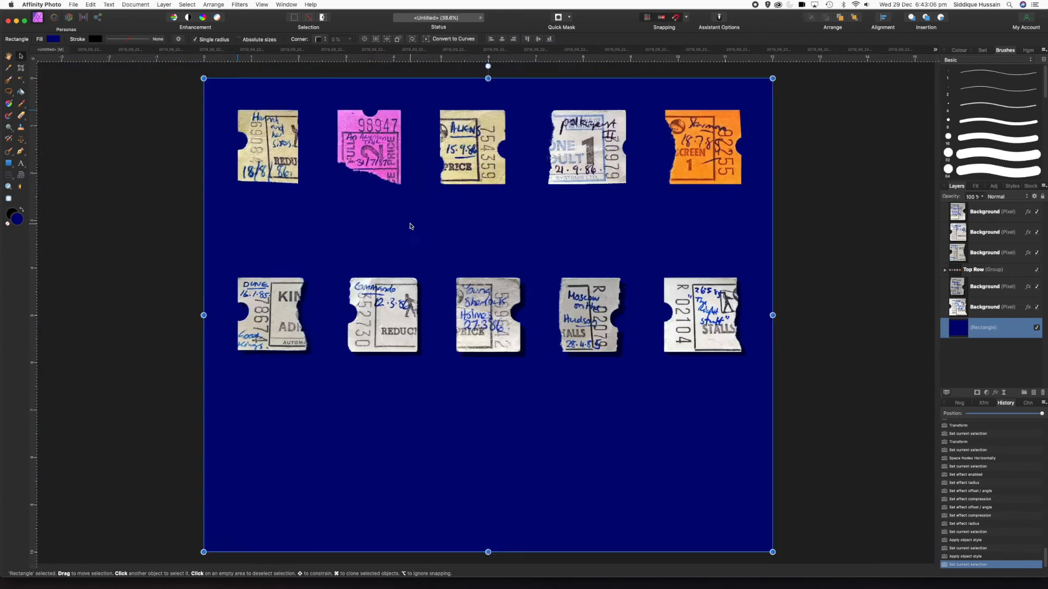
{"action": "left_click", "coordinate": [274, 146]}
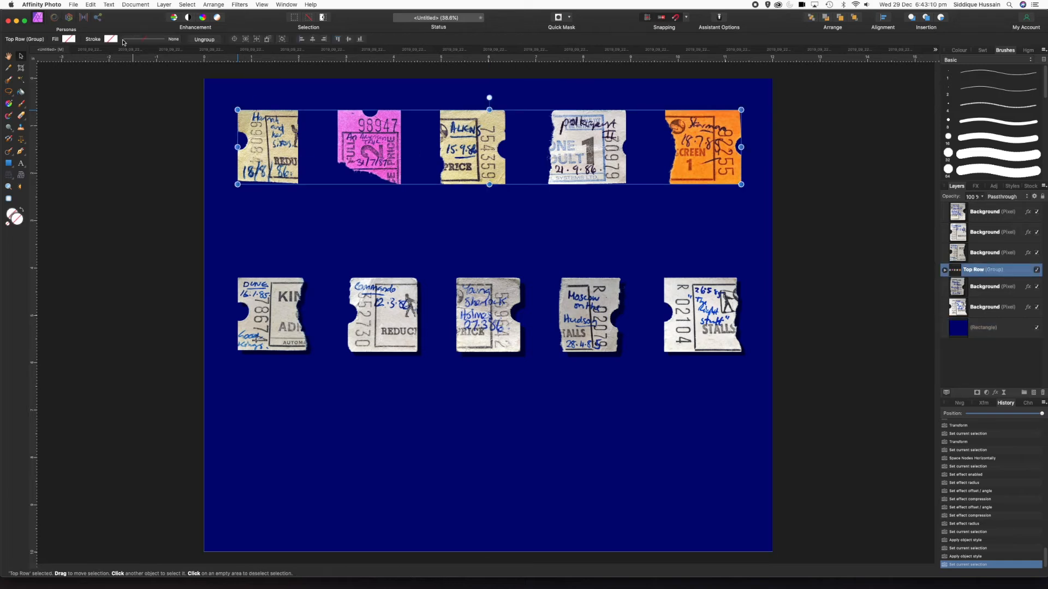
{"action": "left_click", "coordinate": [91, 6]}
{"action": "left_click", "coordinate": [102, 73]}
{"action": "left_click", "coordinate": [606, 232]}
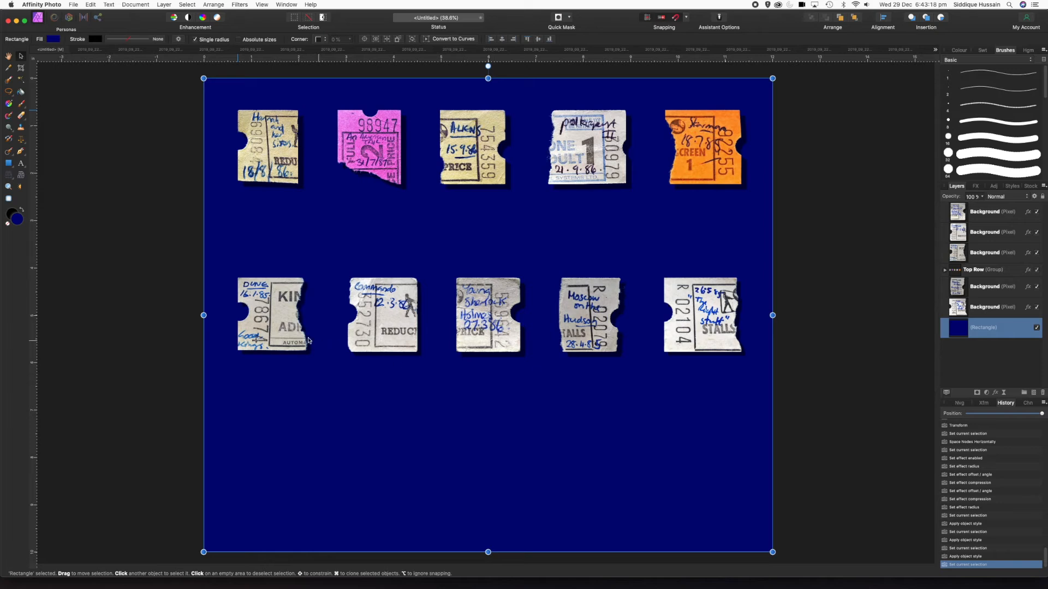
- Group the five ticket layers of the lower row
{"action": "left_click", "coordinate": [281, 324]}
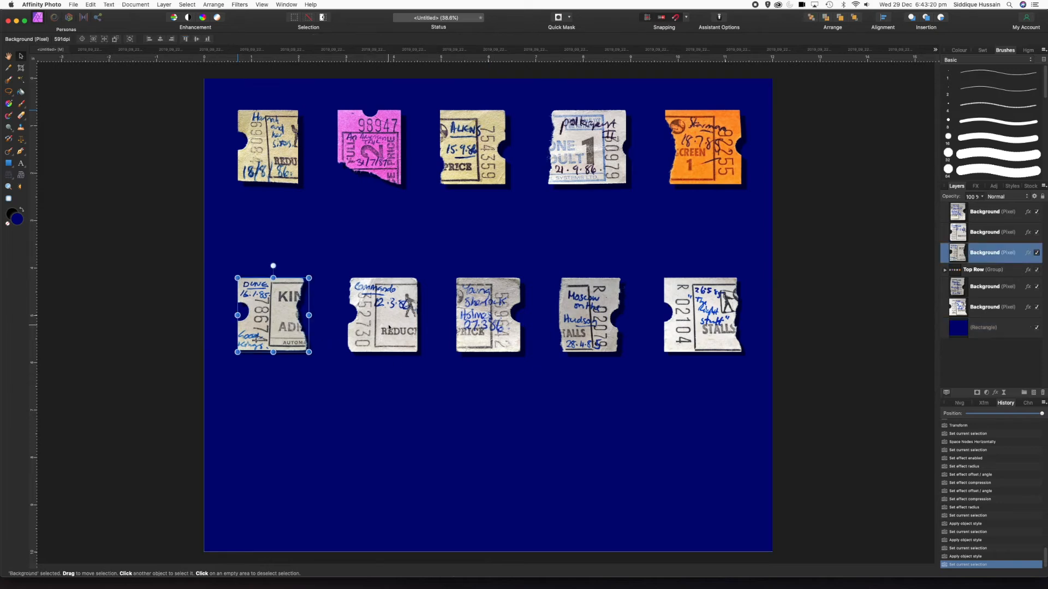
{"action": "left_click", "coordinate": [388, 327], "text": "shift"}
{"action": "left_click", "coordinate": [488, 330], "text": "shift"}
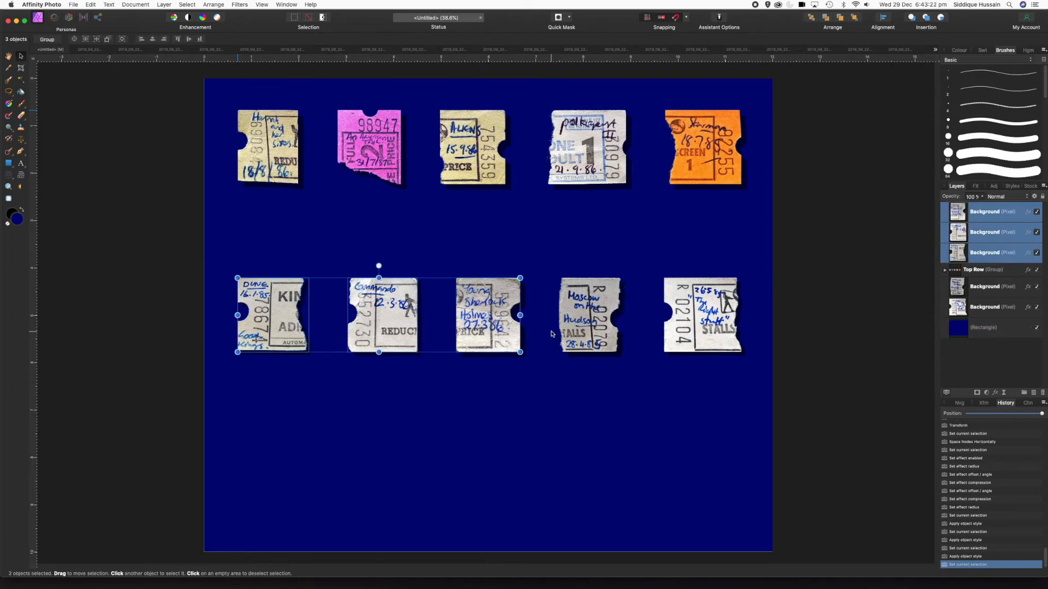
{"action": "left_click", "coordinate": [590, 330], "text": "shift"}
{"action": "left_click", "coordinate": [715, 324], "text": "shift"}
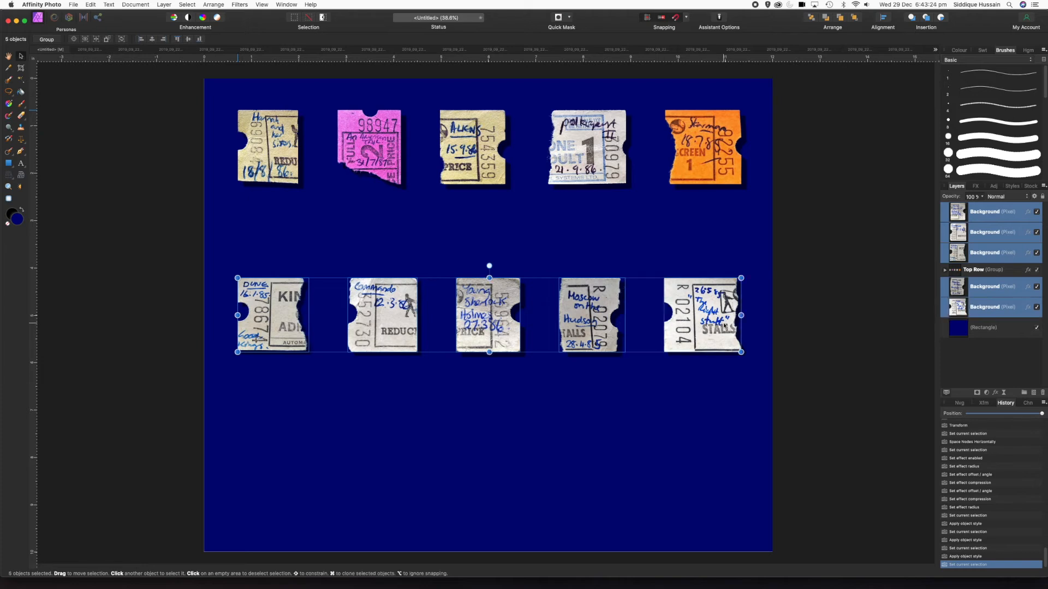
{"action": "right_click", "coordinate": [990, 236]}
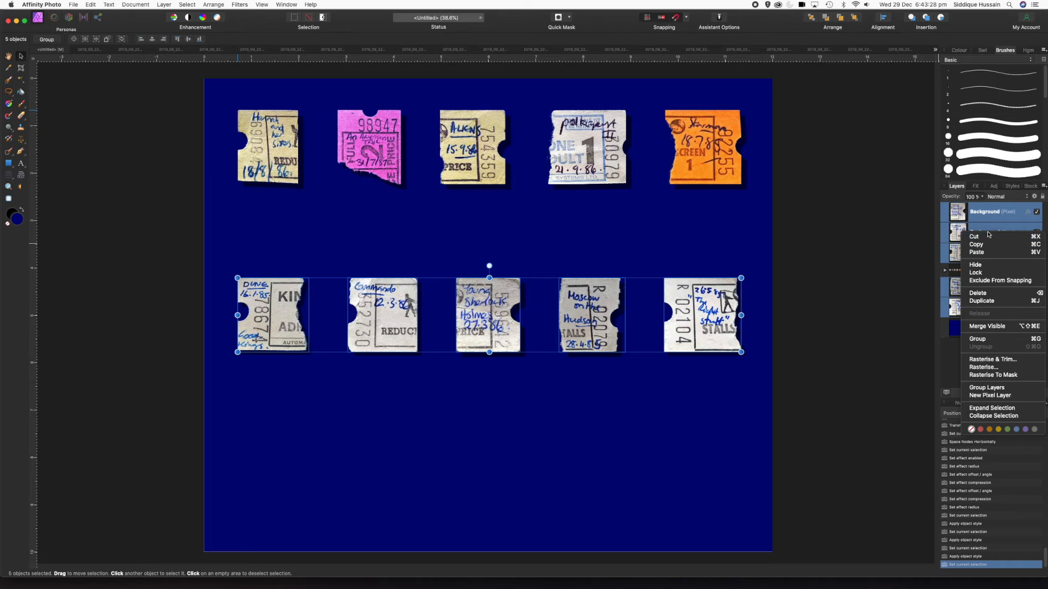
{"action": "left_click", "coordinate": [992, 339]}
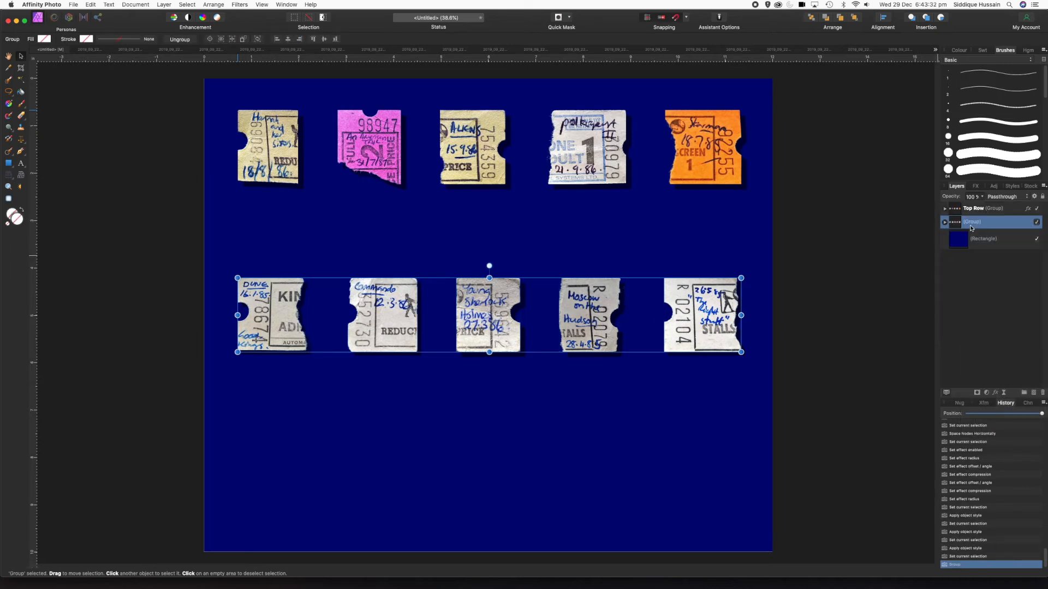
- Rename the new group of lower tickets as "2nd Row" and clear the selection
{"action": "double_click", "coordinate": [973, 223]}
{"action": "type", "text": "2nd Row"}
{"action": "key", "text": "Return"}
{"action": "key", "text": "super+d"}
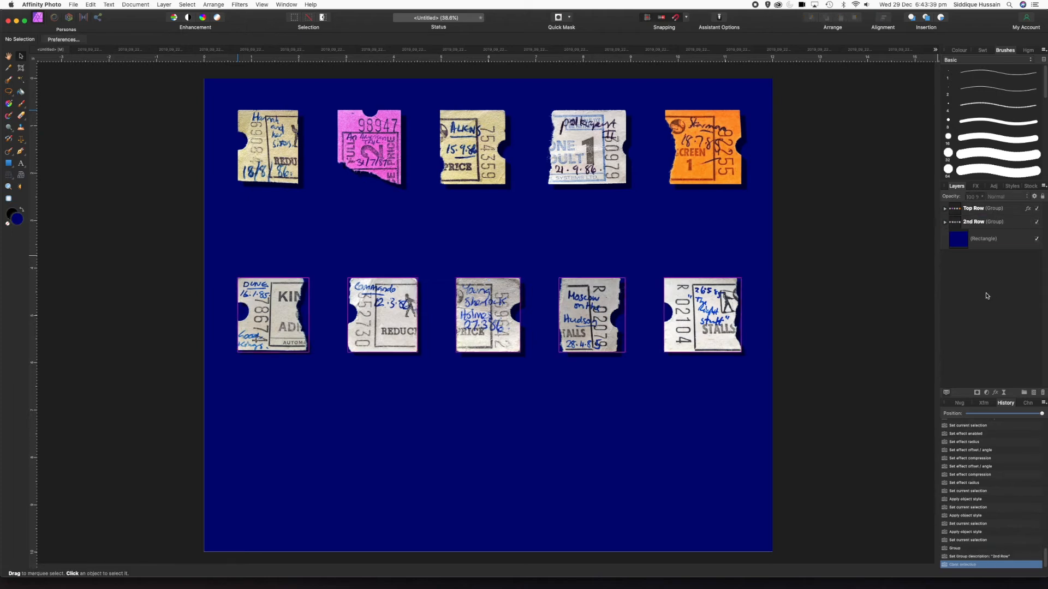
{"action": "left_click", "coordinate": [944, 209]}
{"action": "left_click", "coordinate": [945, 209]}
{"action": "left_click", "coordinate": [945, 222]}
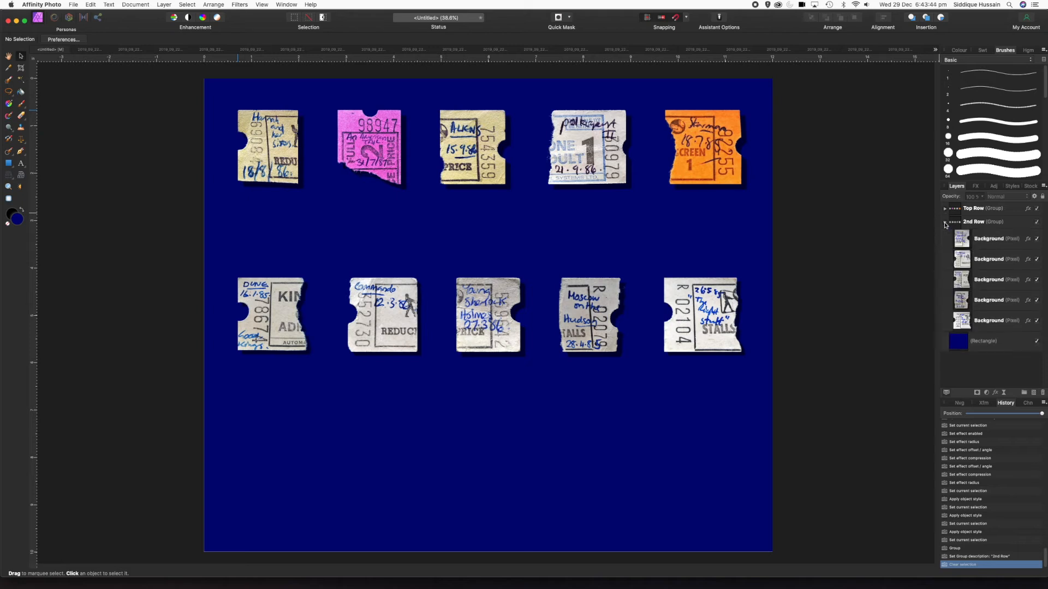
{"action": "left_click", "coordinate": [945, 223]}
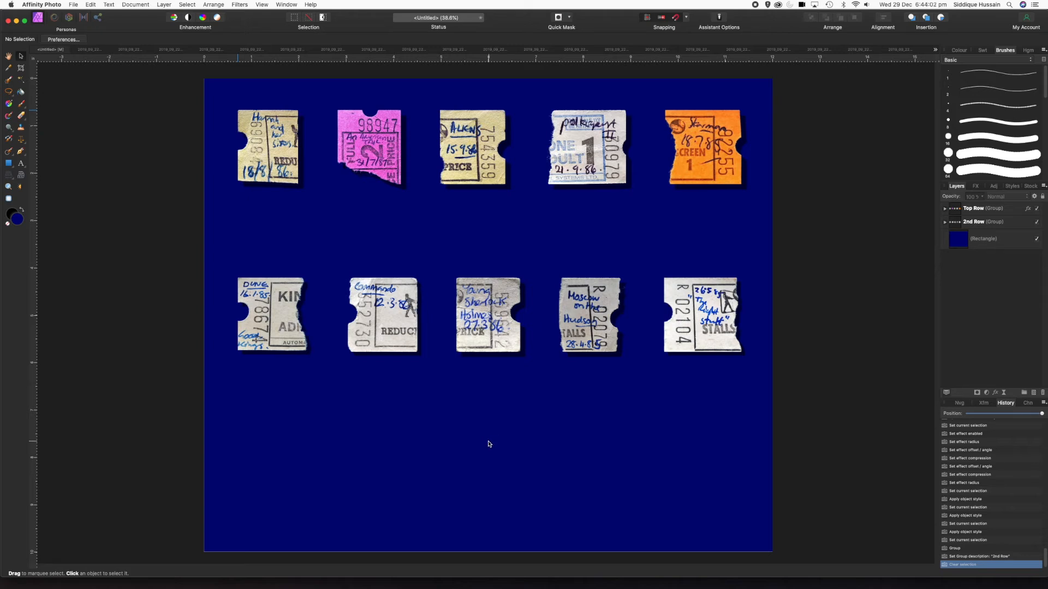
- Change the background rectangle's fill from dark blue to a muted blue-grey and deselect it
{"action": "left_click", "coordinate": [977, 238]}
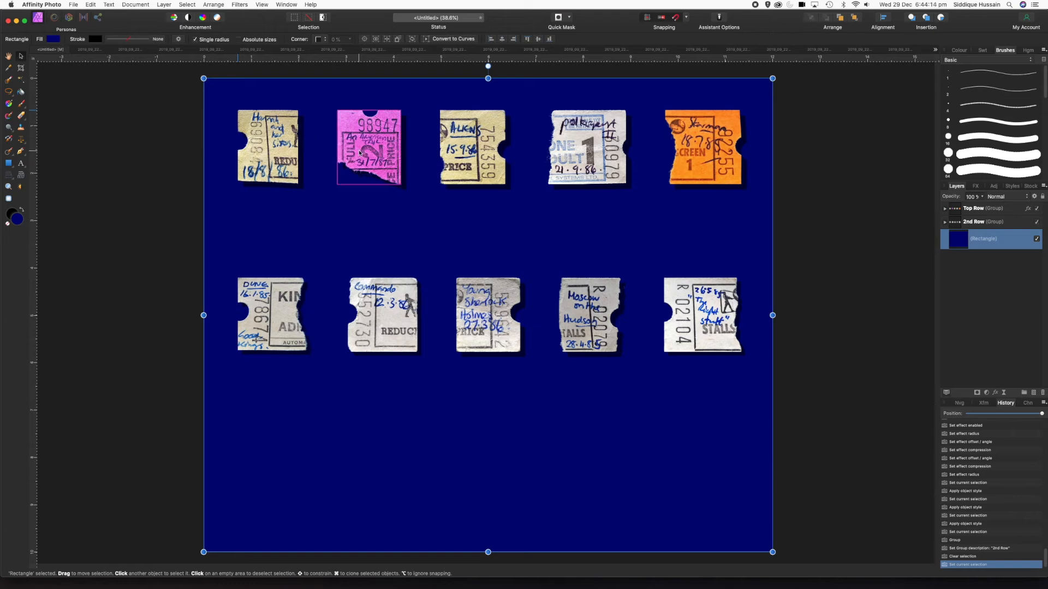
{"action": "left_click", "coordinate": [53, 39]}
{"action": "mouse_move", "coordinate": [92, 106]}
{"action": "left_mouse_down"}
{"action": "mouse_move", "coordinate": [93, 91]}
{"action": "mouse_move", "coordinate": [103, 93]}
{"action": "mouse_move", "coordinate": [107, 115]}
{"action": "left_mouse_up"}
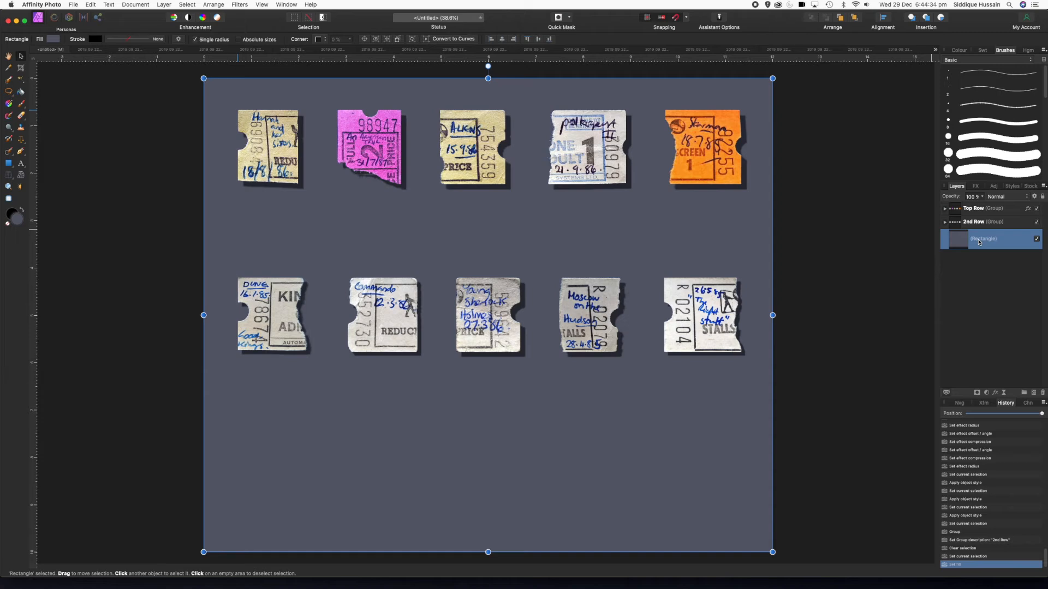
{"action": "left_click", "coordinate": [980, 285]}
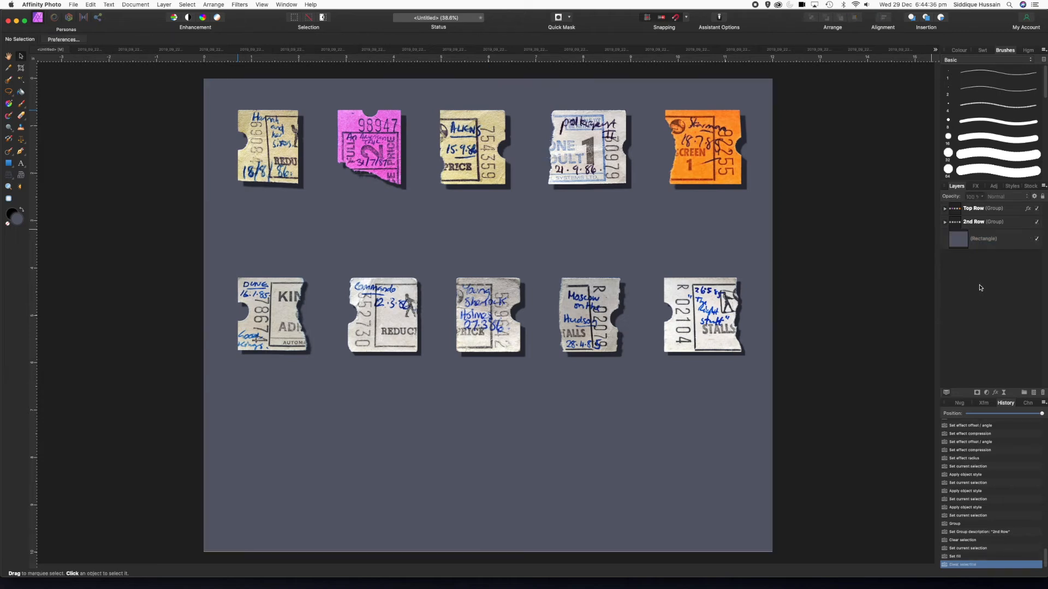
- Enable the Outline layer effect on the background rectangle and open its detailed settings
{"action": "left_click", "coordinate": [991, 241]}
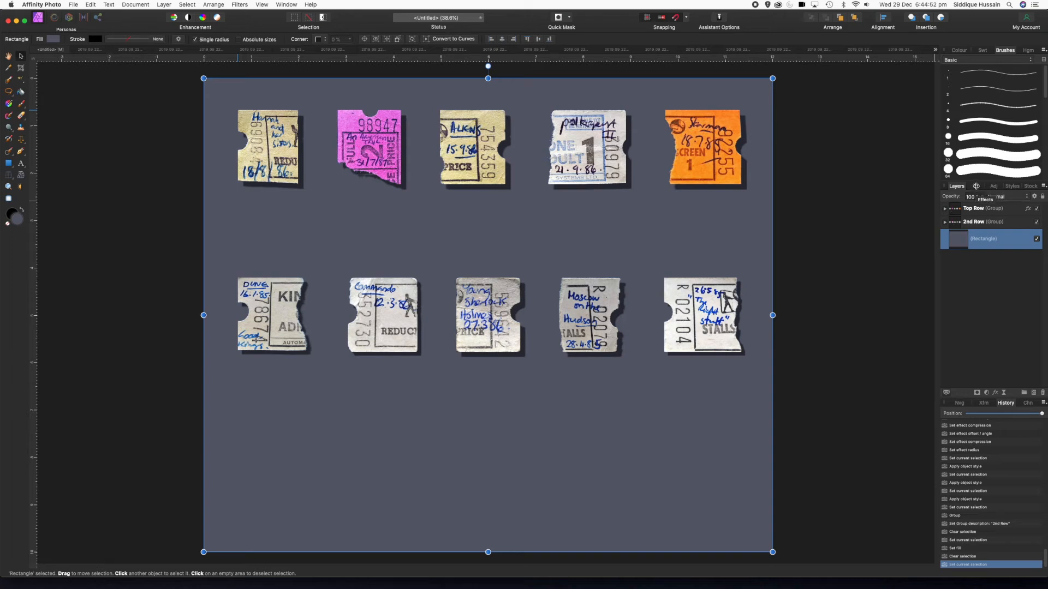
{"action": "left_click", "coordinate": [976, 188]}
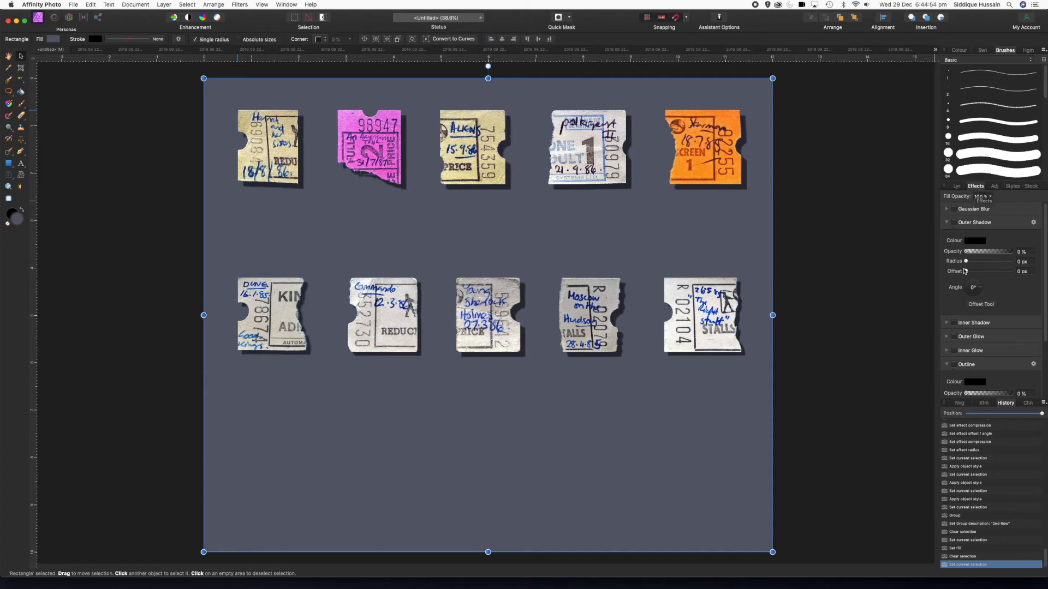
{"action": "left_click", "coordinate": [946, 223]}
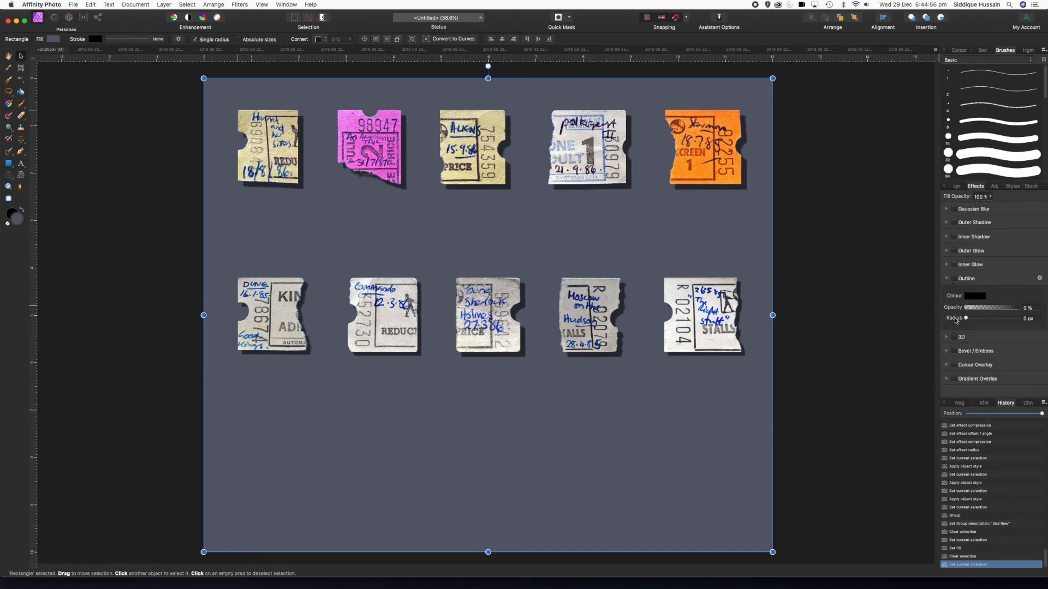
{"action": "left_click", "coordinate": [953, 279]}
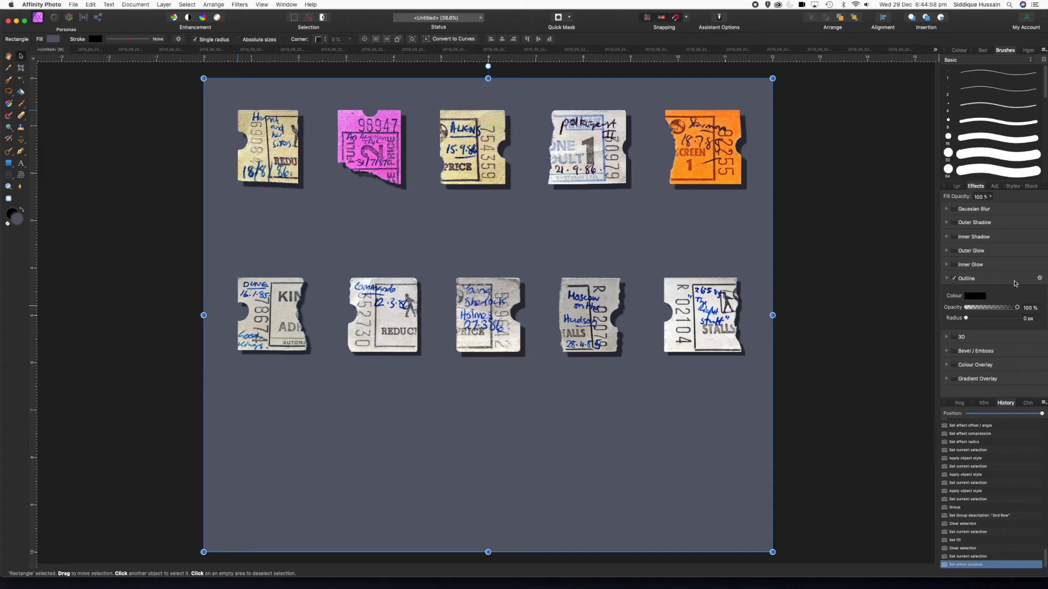
{"action": "left_click", "coordinate": [1039, 279]}
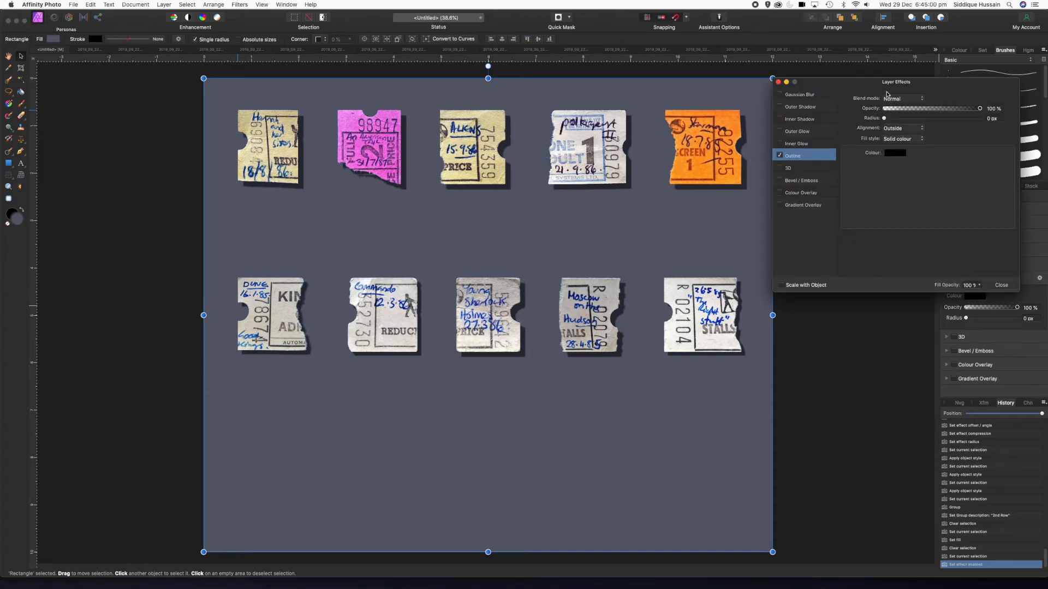
- Set the rectangle's outline radius to about 20.7 px and align the outline inside
{"action": "left_click_drag", "start_coordinate": [880, 82], "coordinate": [884, 94]}
{"action": "left_click_drag", "start_coordinate": [889, 130], "coordinate": [941, 129]}
{"action": "left_click", "coordinate": [916, 140]}
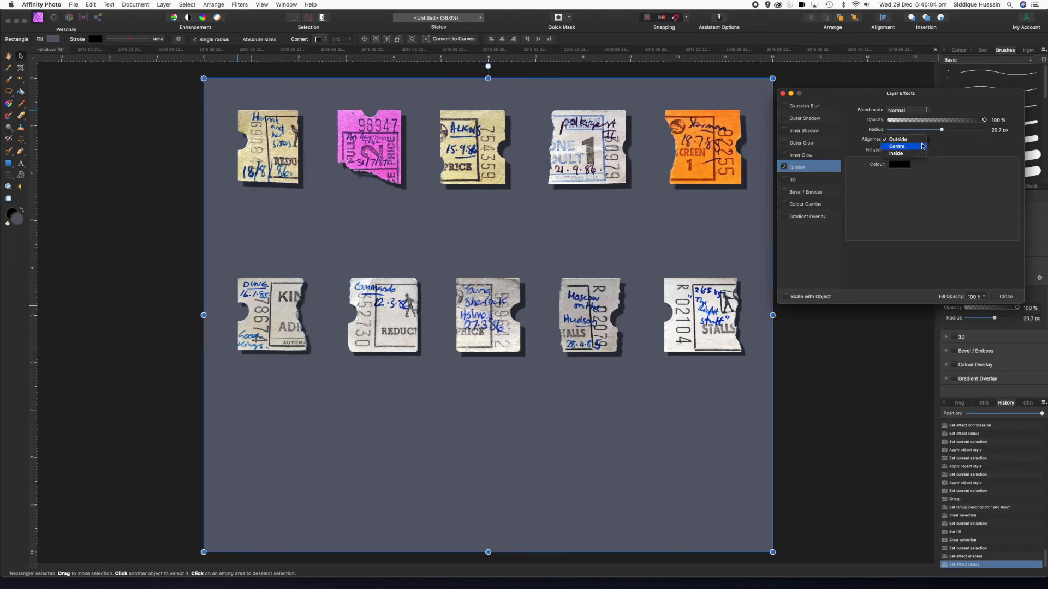
{"action": "left_click", "coordinate": [903, 149]}
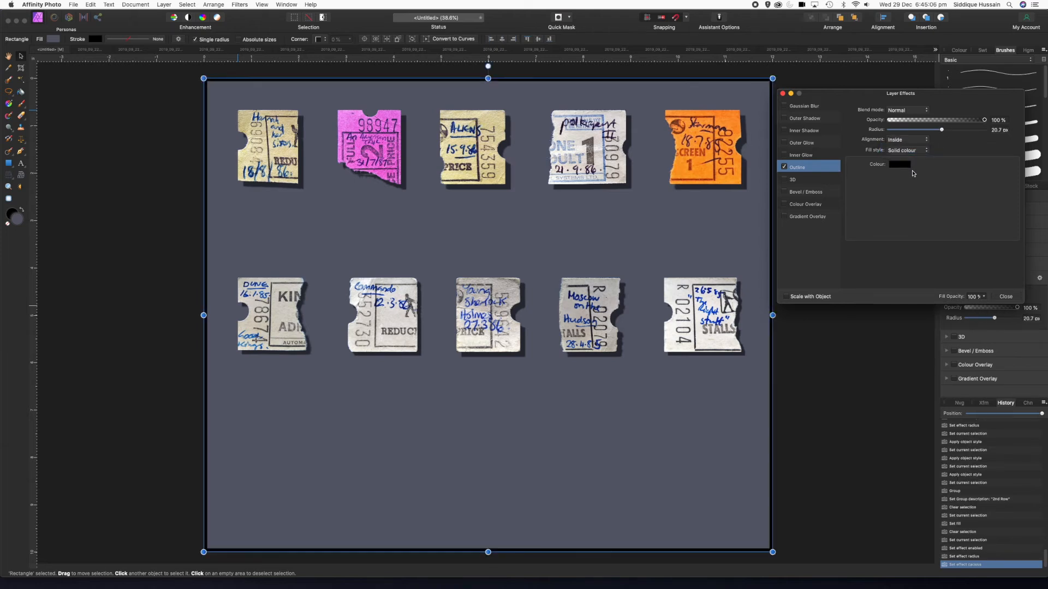
- Colour the rectangle's outline white, widen its radius to about 90.1 px, and deselect the rectangle
{"action": "left_click", "coordinate": [902, 165]}
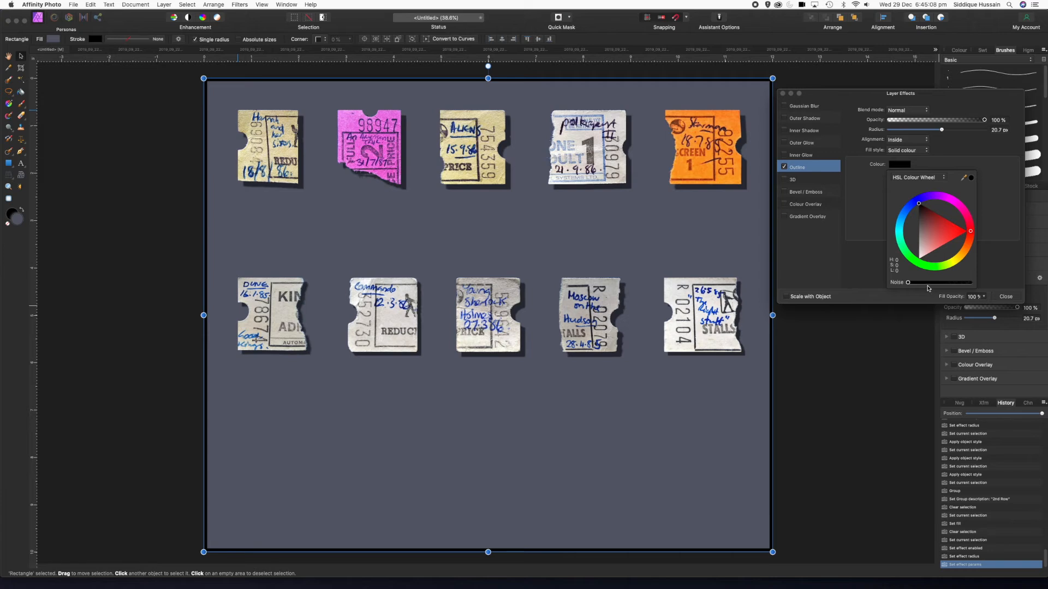
{"action": "left_click_drag", "start_coordinate": [920, 204], "coordinate": [917, 263]}
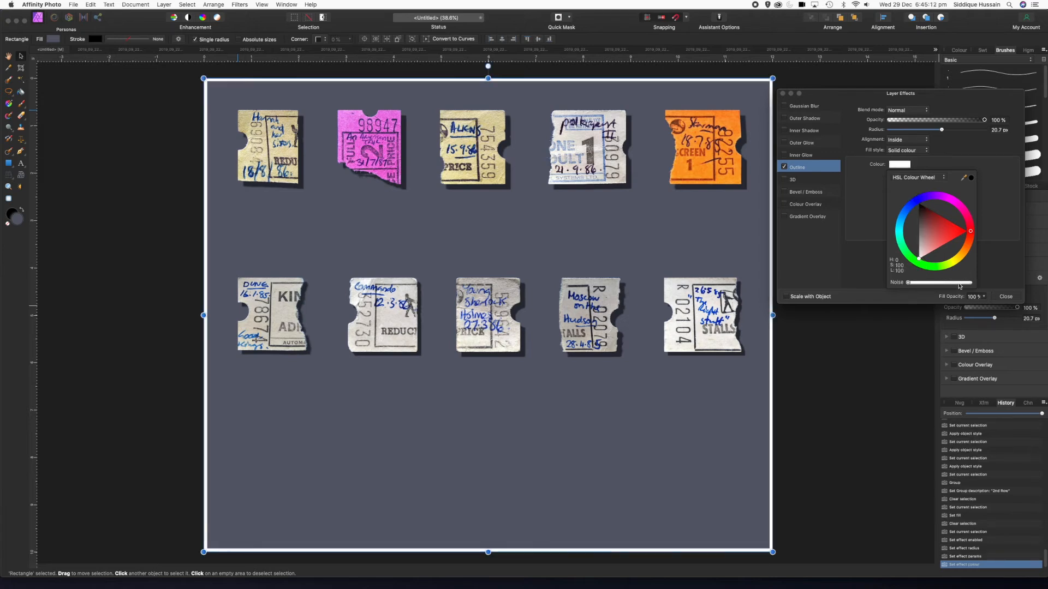
{"action": "left_click", "coordinate": [992, 186]}
{"action": "left_click_drag", "start_coordinate": [943, 132], "coordinate": [984, 136]}
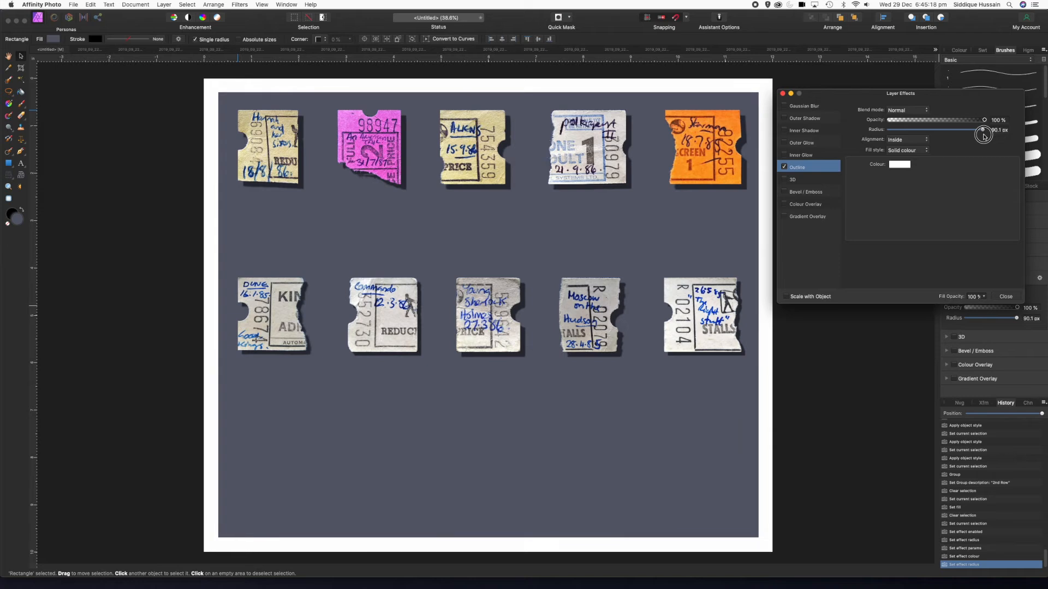
{"action": "left_click", "coordinate": [1005, 296]}
{"action": "left_click", "coordinate": [839, 286]}
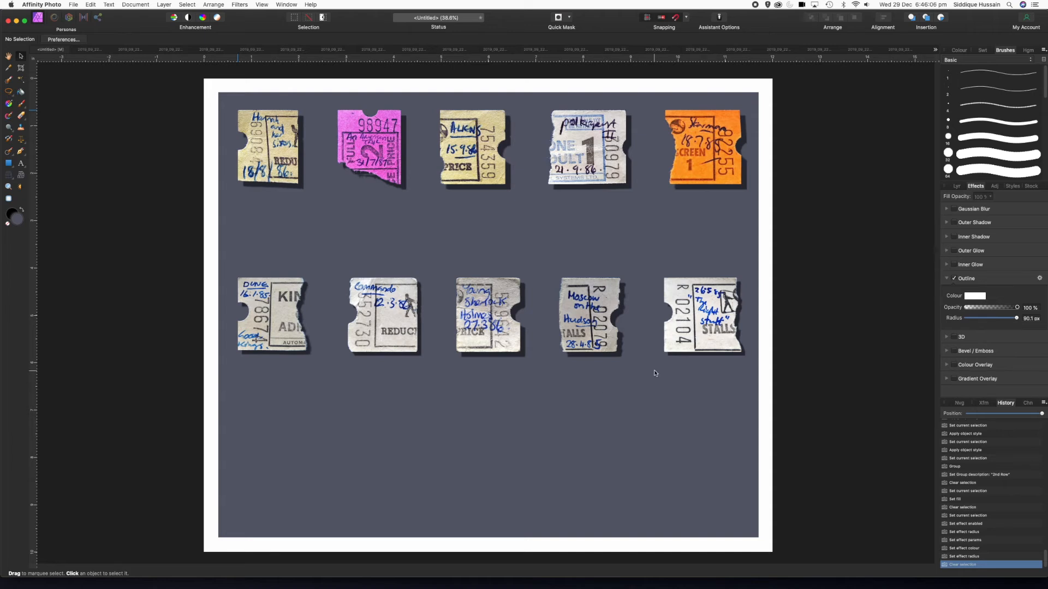
{"action": "left_click", "coordinate": [955, 186]}
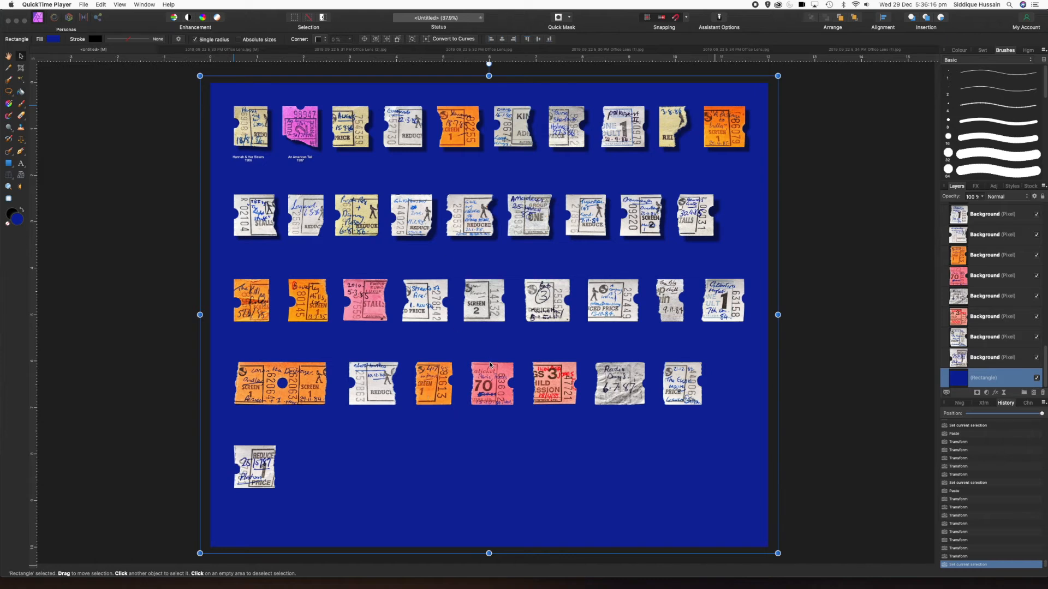
- Close the "Platoon" ticket image without saving its changes
{"action": "left_click", "coordinate": [213, 50]}
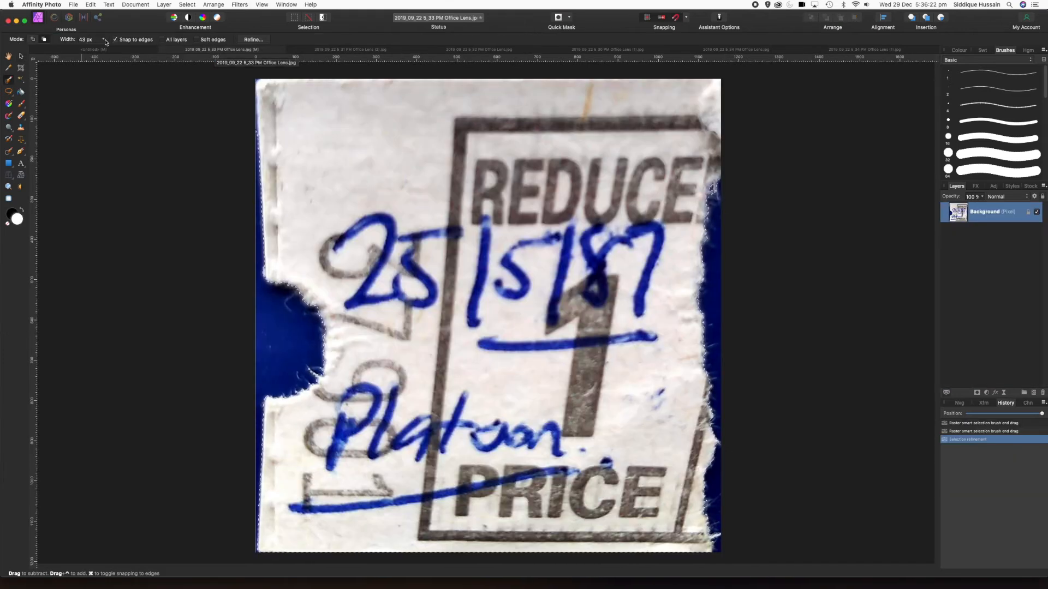
{"action": "left_click", "coordinate": [162, 49]}
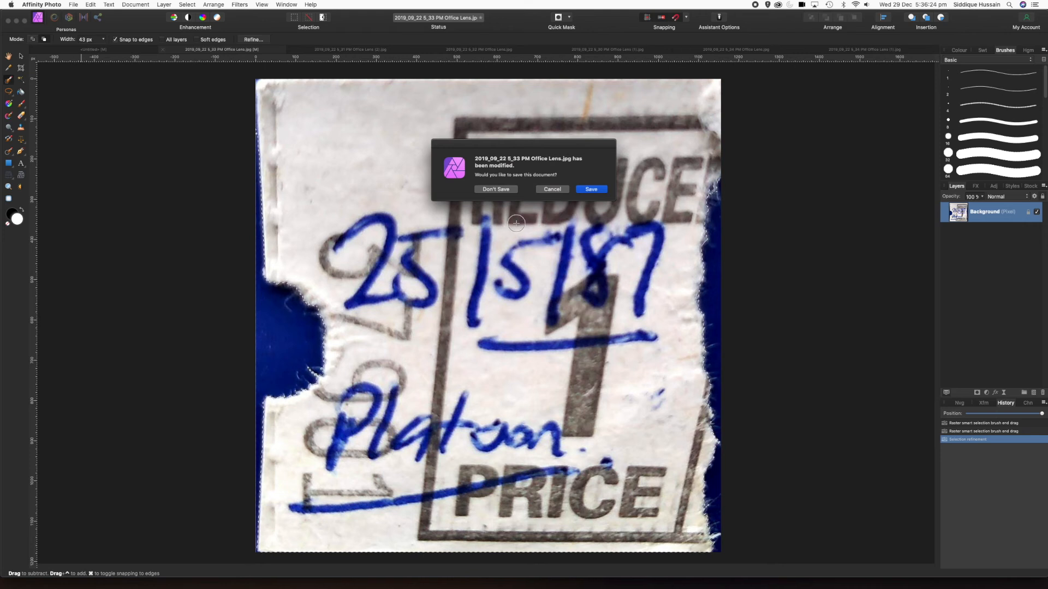
{"action": "left_click", "coordinate": [497, 195]}
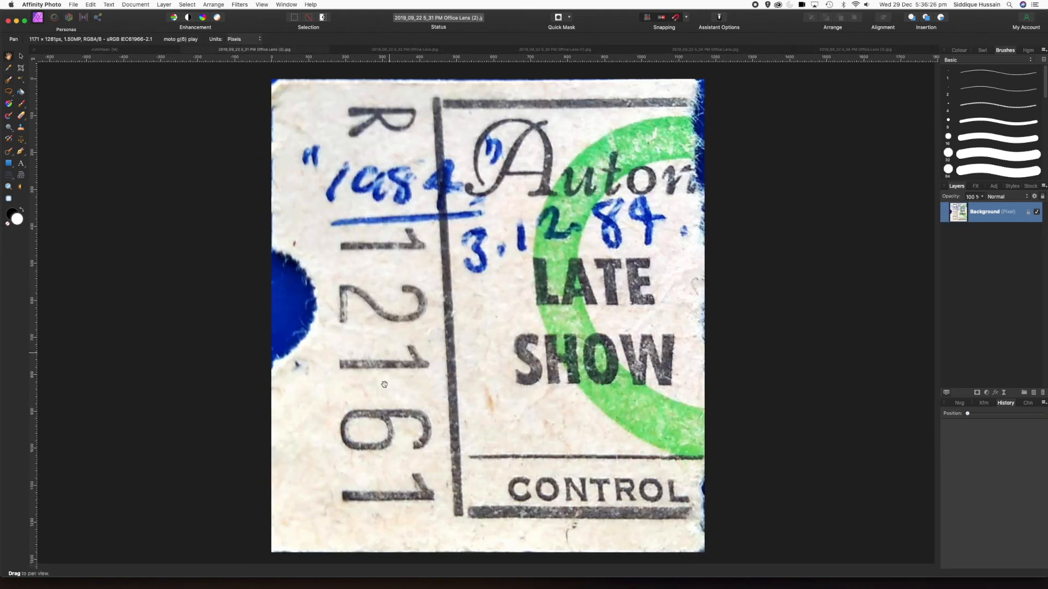
- Select the "1984" ticket with the Selection Brush enlarged to 152 px
{"action": "left_click", "coordinate": [9, 80]}
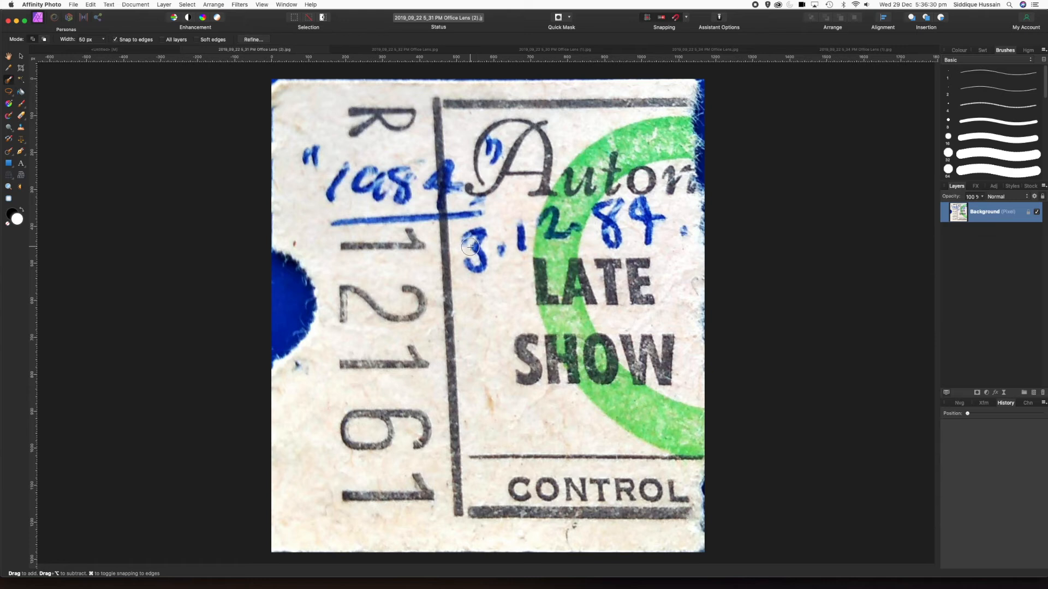
{"action": "key", "text": "bracketright"}
{"action": "key", "text": "bracketright"}
{"action": "key", "text": "bracketright"}
{"action": "key", "text": "bracketright"}
{"action": "key", "text": "bracketright"}
{"action": "key", "text": "bracketright"}
{"action": "key", "text": "bracketright"}
{"action": "key", "text": "bracketright"}
{"action": "key", "text": "bracketright"}
{"action": "key", "text": "bracketright"}
{"action": "mouse_move", "coordinate": [497, 126]}
{"action": "left_mouse_down"}
{"action": "mouse_move", "coordinate": [535, 175]}
{"action": "mouse_move", "coordinate": [588, 316]}
{"action": "mouse_move", "coordinate": [661, 316]}
{"action": "mouse_move", "coordinate": [644, 369]}
{"action": "mouse_move", "coordinate": [650, 518]}
{"action": "mouse_move", "coordinate": [536, 498]}
{"action": "mouse_move", "coordinate": [519, 334]}
{"action": "mouse_move", "coordinate": [346, 519]}
{"action": "mouse_move", "coordinate": [339, 428]}
{"action": "mouse_move", "coordinate": [411, 331]}
{"action": "mouse_move", "coordinate": [362, 146]}
{"action": "mouse_move", "coordinate": [327, 188]}
{"action": "mouse_move", "coordinate": [346, 229]}
{"action": "mouse_move", "coordinate": [371, 224]}
{"action": "left_mouse_up"}
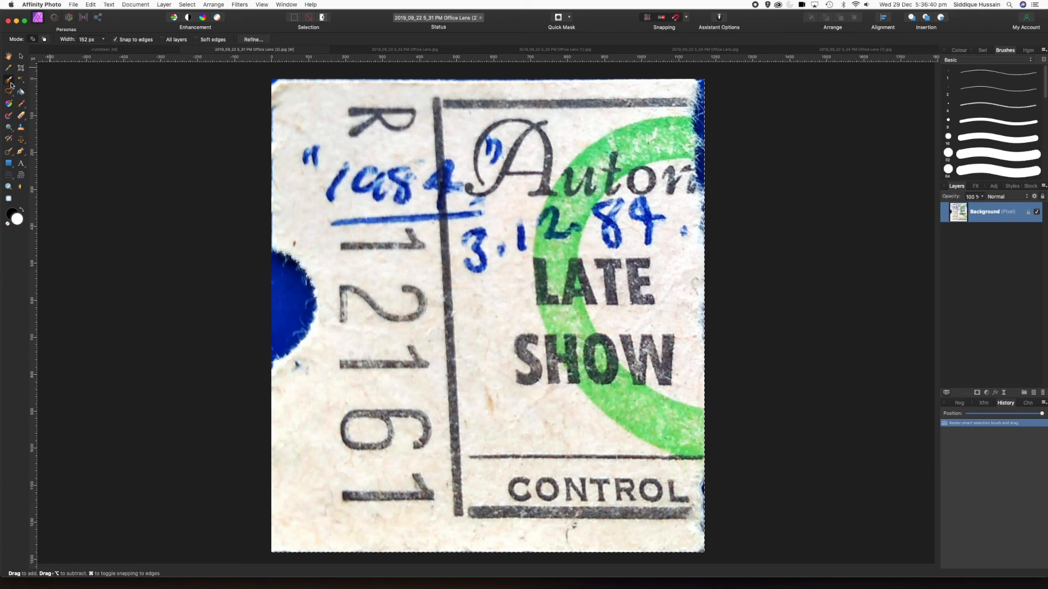
- Subtract the stray background along the "1984" ticket's torn right edge from the selection with a 30 px brush
{"action": "left_click", "coordinate": [46, 39]}
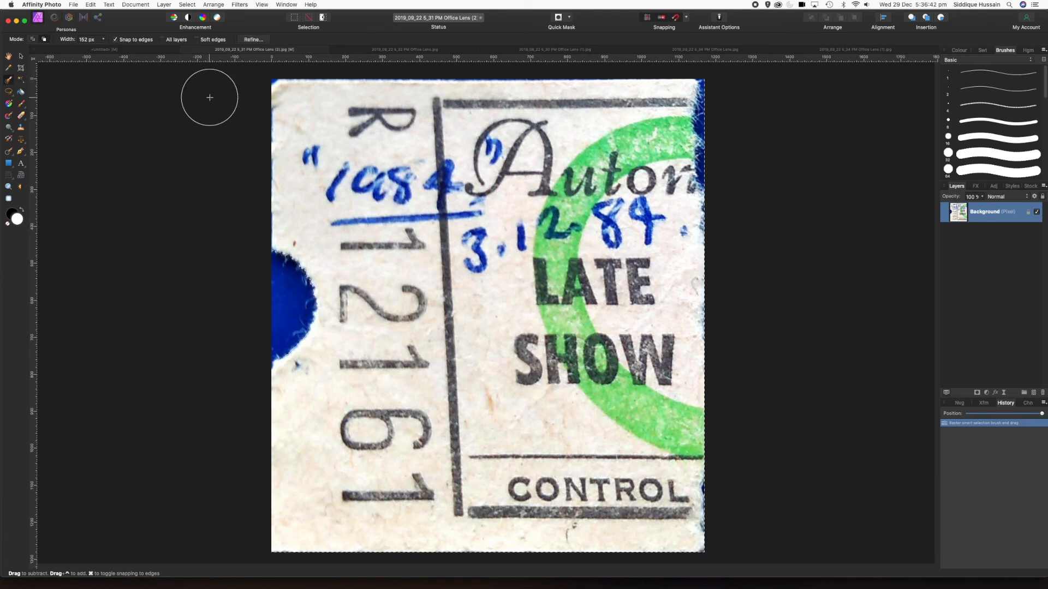
{"action": "key", "text": "bracketleft"}
{"action": "key", "text": "bracketleft"}
{"action": "key", "text": "bracketleft"}
{"action": "key", "text": "bracketleft"}
{"action": "key", "text": "bracketleft"}
{"action": "left_click_drag", "start_coordinate": [705, 168], "coordinate": [706, 340]}
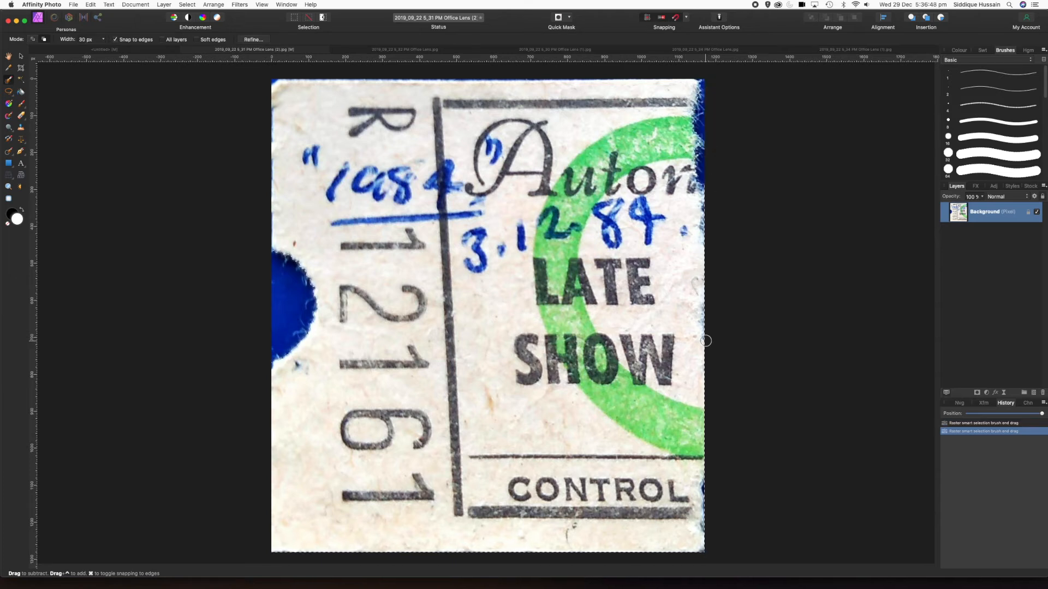
{"action": "left_click", "coordinate": [708, 501]}
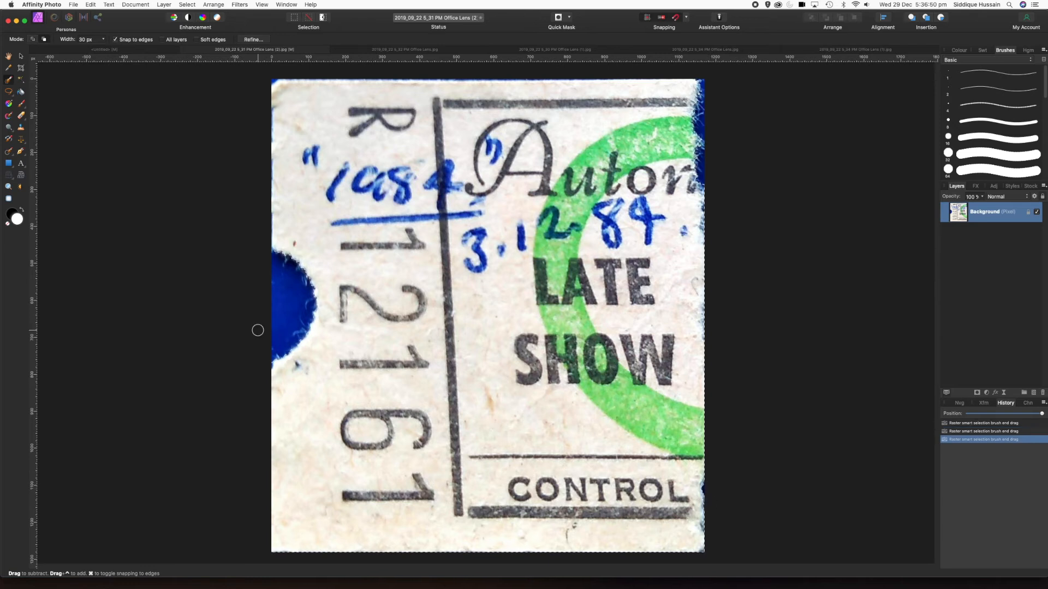
- Refine the selection by matting the "1984" ticket's upper-left corner, punched notch and torn right edge, and apply it
{"action": "left_click", "coordinate": [253, 39]}
{"action": "left_click_drag", "start_coordinate": [276, 78], "coordinate": [272, 86]}
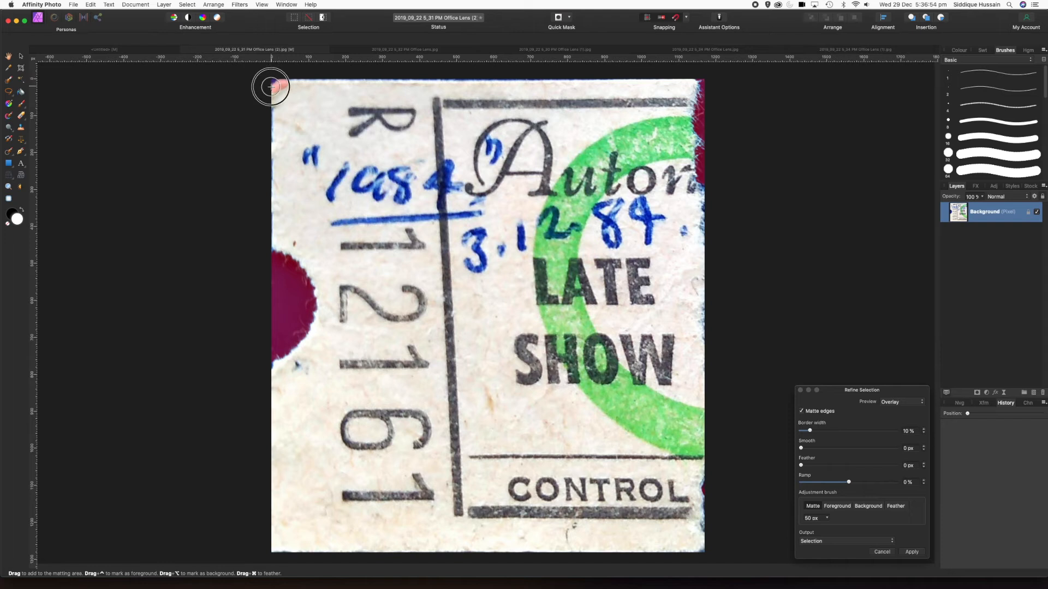
{"action": "mouse_move", "coordinate": [266, 237]}
{"action": "left_mouse_down"}
{"action": "mouse_move", "coordinate": [311, 301]}
{"action": "mouse_move", "coordinate": [298, 338]}
{"action": "mouse_move", "coordinate": [272, 361]}
{"action": "left_mouse_up"}
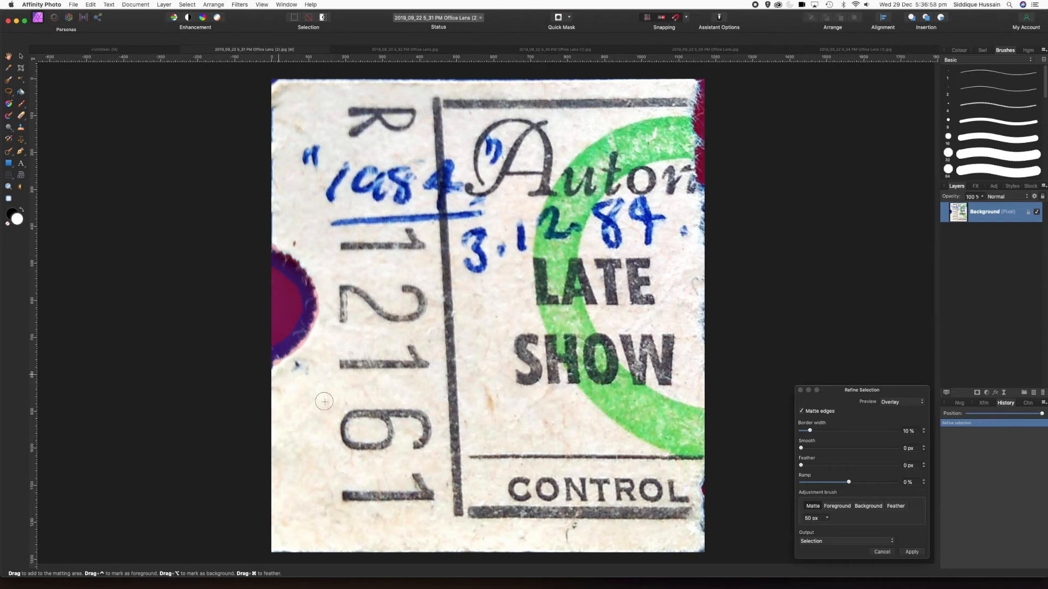
{"action": "left_click_drag", "start_coordinate": [699, 553], "coordinate": [711, 374]}
{"action": "left_click_drag", "start_coordinate": [694, 79], "coordinate": [704, 230]}
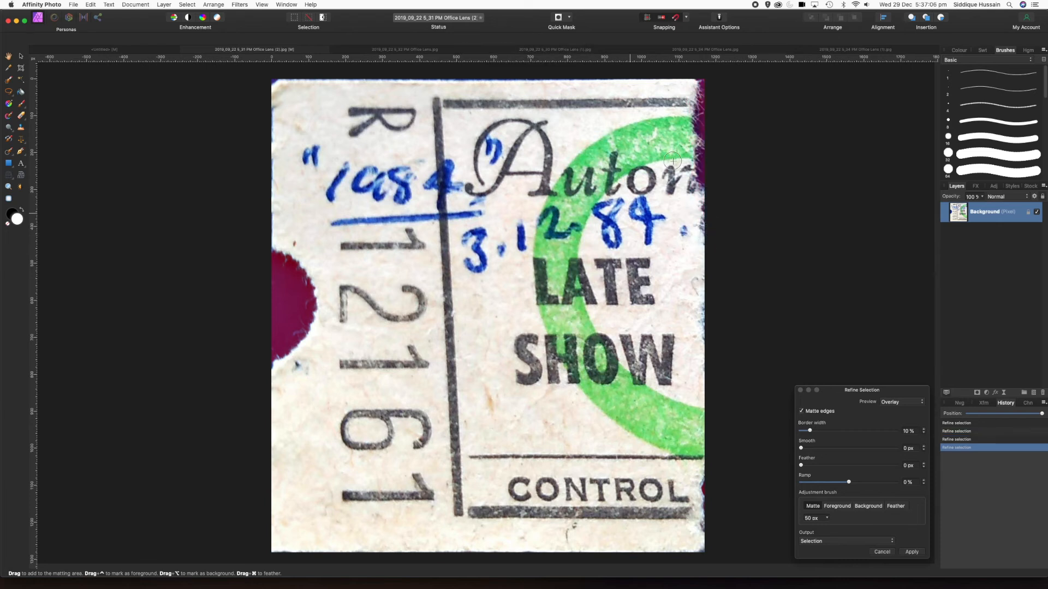
{"action": "mouse_move", "coordinate": [701, 105]}
{"action": "left_mouse_down"}
{"action": "mouse_move", "coordinate": [699, 225]}
{"action": "mouse_move", "coordinate": [703, 210]}
{"action": "left_mouse_up"}
{"action": "left_click_drag", "start_coordinate": [696, 82], "coordinate": [703, 215]}
{"action": "left_click_drag", "start_coordinate": [690, 114], "coordinate": [704, 220]}
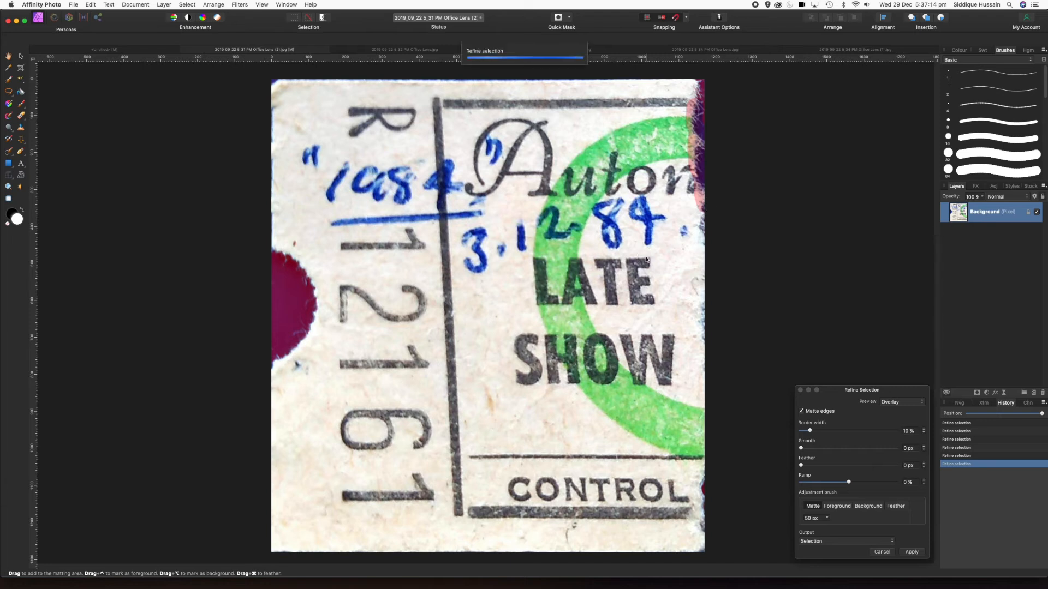
{"action": "mouse_move", "coordinate": [277, 255]}
{"action": "left_mouse_down"}
{"action": "mouse_move", "coordinate": [313, 294]}
{"action": "mouse_move", "coordinate": [312, 323]}
{"action": "mouse_move", "coordinate": [263, 358]}
{"action": "left_mouse_up"}
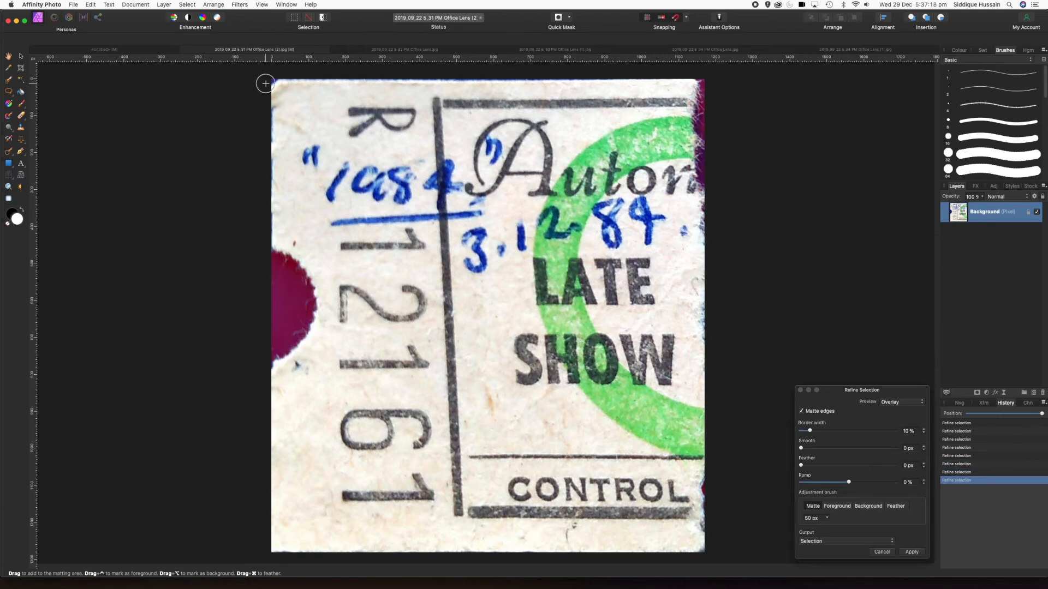
{"action": "scroll", "coordinate": [274, 86], "scroll_direction": "up", "scroll_amount": 8}
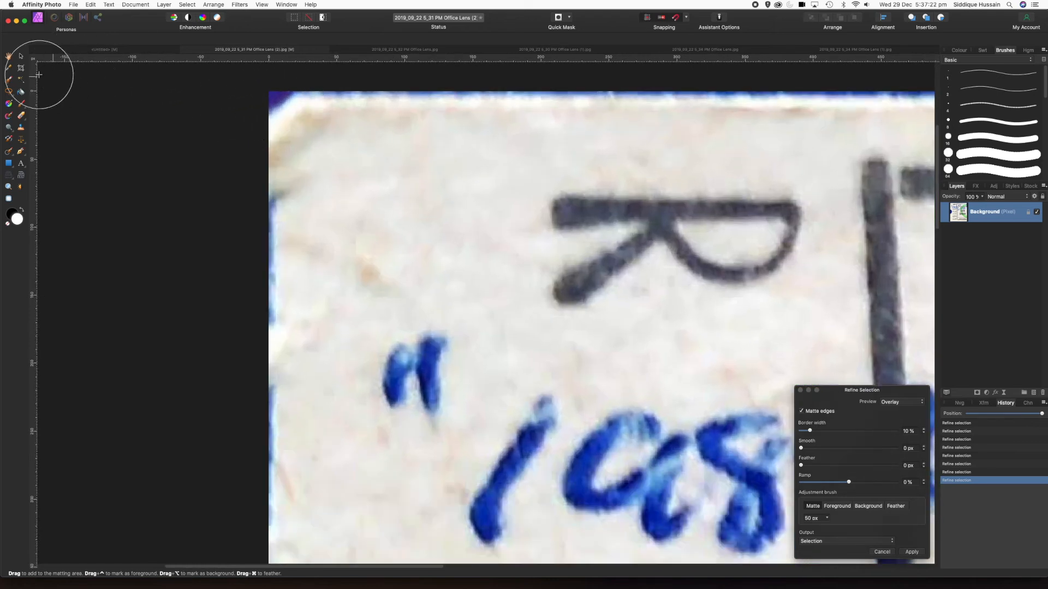
{"action": "left_click", "coordinate": [8, 82]}
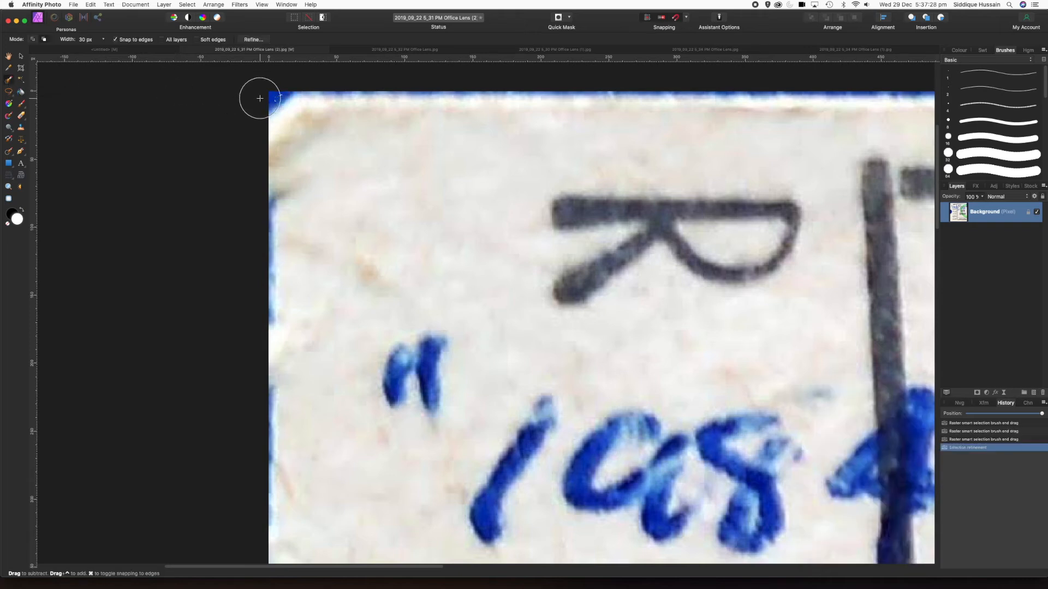
- Run a second selection refinement on the "1984" ticket with the 10% border width and apply it
{"action": "scroll", "coordinate": [402, 250], "scroll_direction": "down", "scroll_amount": 6}
{"action": "scroll", "coordinate": [413, 250], "scroll_direction": "down", "scroll_amount": 6}
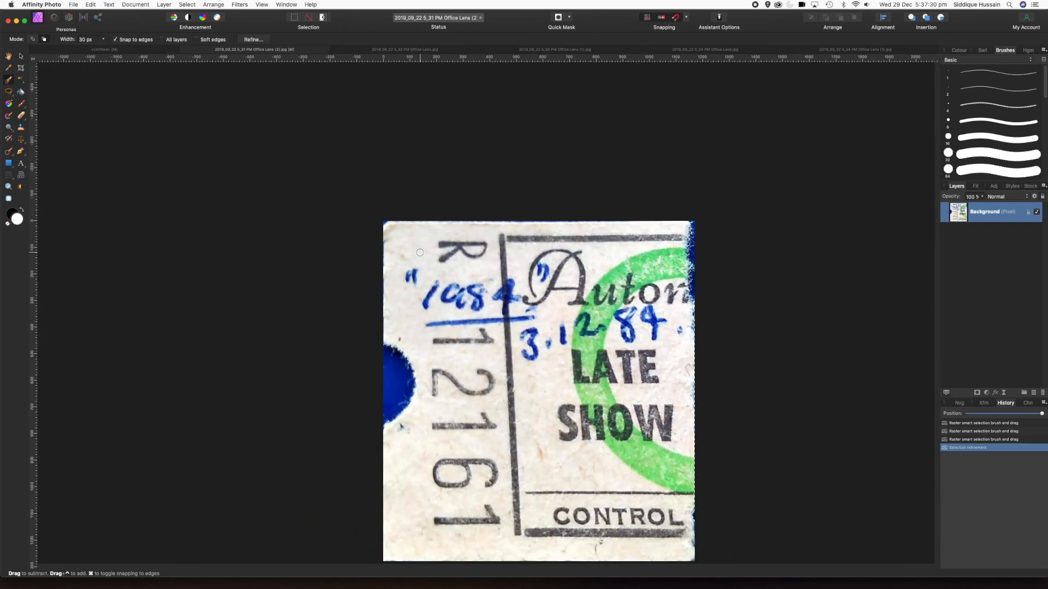
{"action": "left_click", "coordinate": [252, 39]}
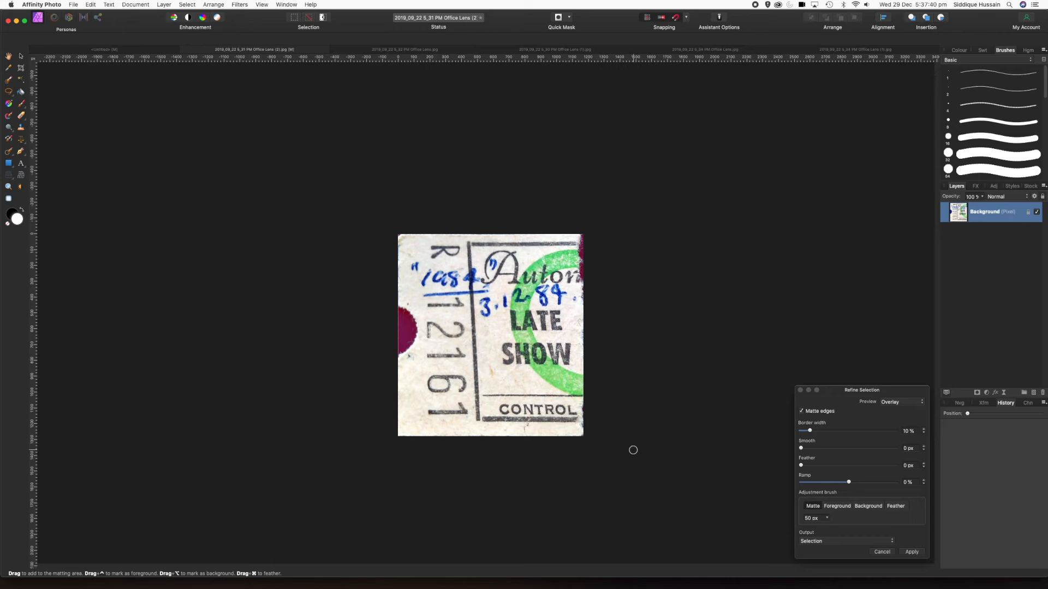
{"action": "left_click", "coordinate": [910, 552]}
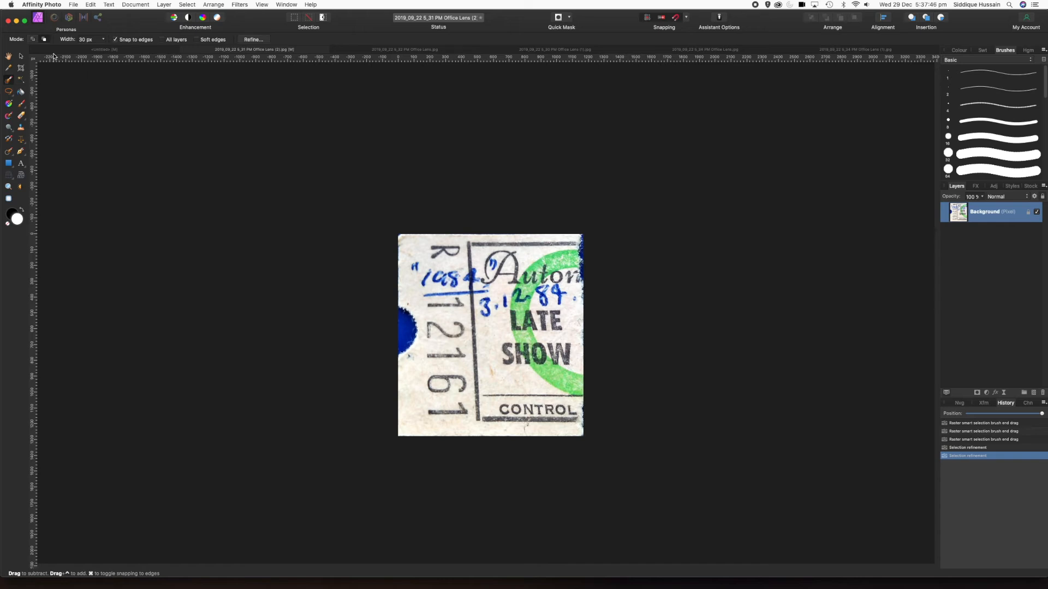
- Paste the cut-out "1984" ticket into the collage, scale it to its neighbour's height and place it right of the "Platoon" ticket
{"action": "left_click", "coordinate": [114, 51]}
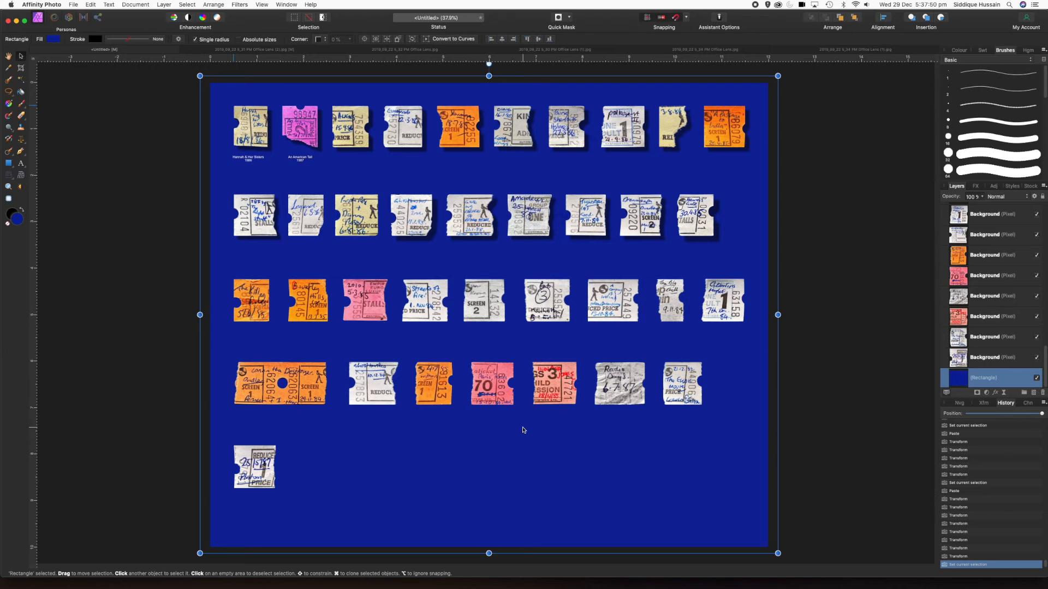
{"action": "key", "text": "super+v"}
{"action": "left_click_drag", "start_coordinate": [210, 82], "coordinate": [580, 486]}
{"action": "left_click_drag", "start_coordinate": [672, 512], "coordinate": [372, 150]}
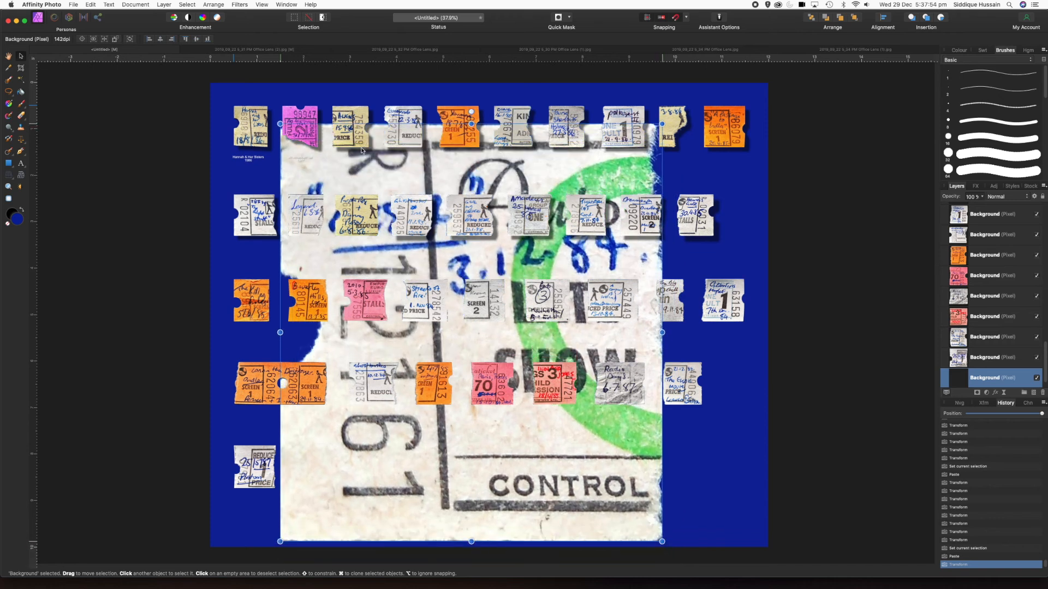
{"action": "left_click_drag", "start_coordinate": [281, 126], "coordinate": [515, 379]}
{"action": "left_click_drag", "start_coordinate": [518, 419], "coordinate": [301, 481]}
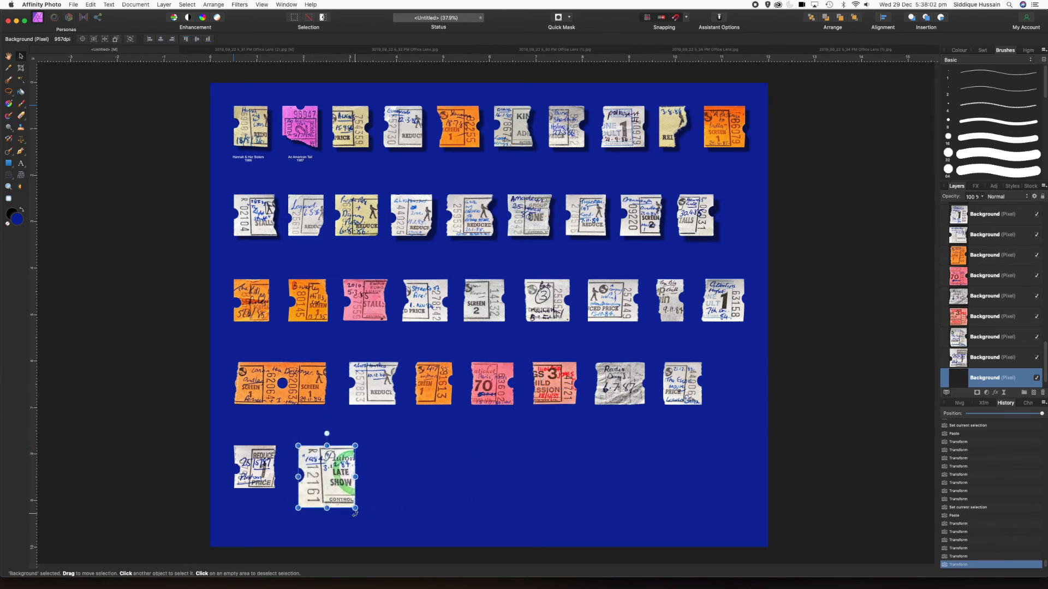
{"action": "left_click_drag", "start_coordinate": [356, 508], "coordinate": [339, 488]}
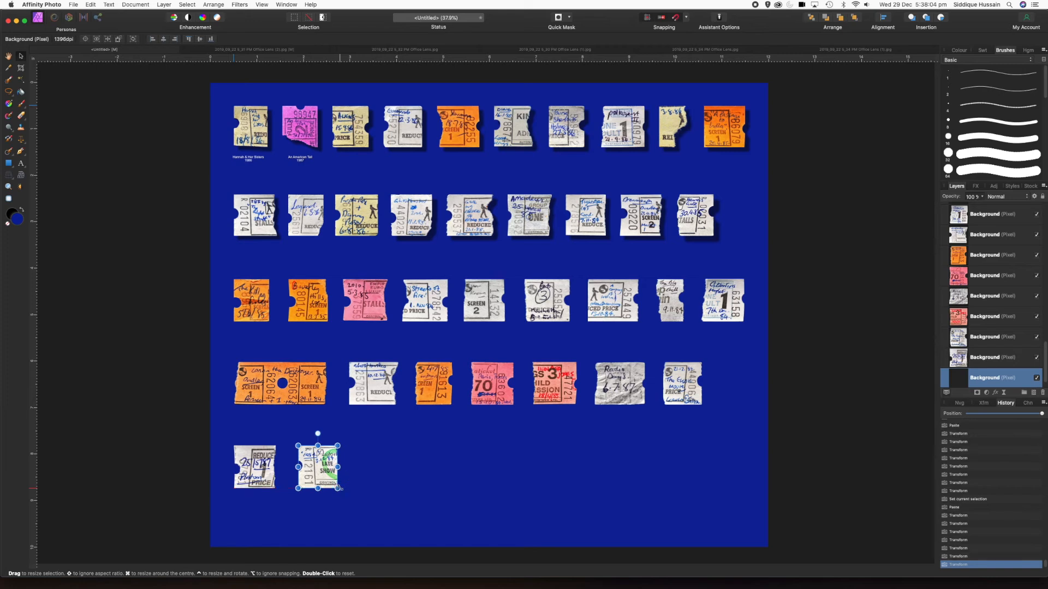
- Close the "1984" ticket scan without saving its changes
{"action": "left_click", "coordinate": [252, 50]}
{"action": "left_click", "coordinate": [184, 49]}
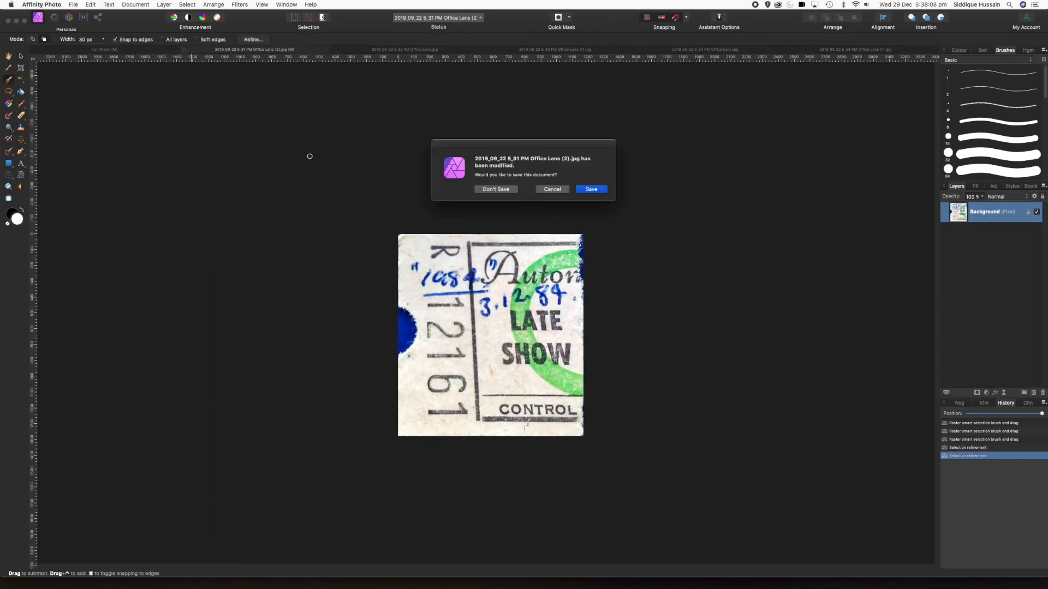
{"action": "left_click", "coordinate": [495, 189]}
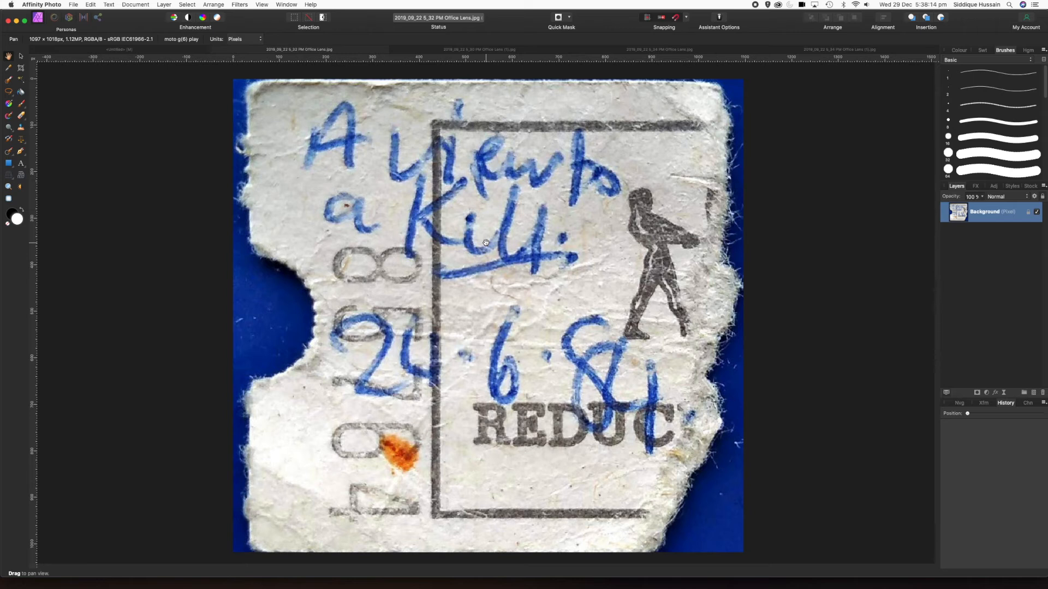
- Select the whole "A View to a Kill" ticket with the Selection Brush, leaving out the blue background
{"action": "left_click", "coordinate": [9, 80]}
{"action": "key", "text": "bracketright"}
{"action": "key", "text": "bracketright"}
{"action": "key", "text": "bracketright"}
{"action": "key", "text": "bracketright"}
{"action": "key", "text": "bracketright"}
{"action": "mouse_move", "coordinate": [501, 104]}
{"action": "left_mouse_down"}
{"action": "mouse_move", "coordinate": [479, 534]}
{"action": "mouse_move", "coordinate": [379, 510]}
{"action": "mouse_move", "coordinate": [374, 463]}
{"action": "mouse_move", "coordinate": [420, 323]}
{"action": "mouse_move", "coordinate": [327, 168]}
{"action": "mouse_move", "coordinate": [374, 116]}
{"action": "mouse_move", "coordinate": [404, 103]}
{"action": "left_mouse_up"}
{"action": "mouse_move", "coordinate": [364, 311]}
{"action": "left_mouse_down"}
{"action": "mouse_move", "coordinate": [311, 413]}
{"action": "mouse_move", "coordinate": [371, 398]}
{"action": "mouse_move", "coordinate": [386, 360]}
{"action": "mouse_move", "coordinate": [332, 411]}
{"action": "mouse_move", "coordinate": [334, 434]}
{"action": "left_mouse_up"}
{"action": "mouse_move", "coordinate": [597, 422]}
{"action": "left_mouse_down"}
{"action": "mouse_move", "coordinate": [634, 427]}
{"action": "mouse_move", "coordinate": [676, 317]}
{"action": "mouse_move", "coordinate": [650, 271]}
{"action": "mouse_move", "coordinate": [496, 293]}
{"action": "mouse_move", "coordinate": [554, 122]}
{"action": "left_mouse_up"}
{"action": "key", "text": "bracketright"}
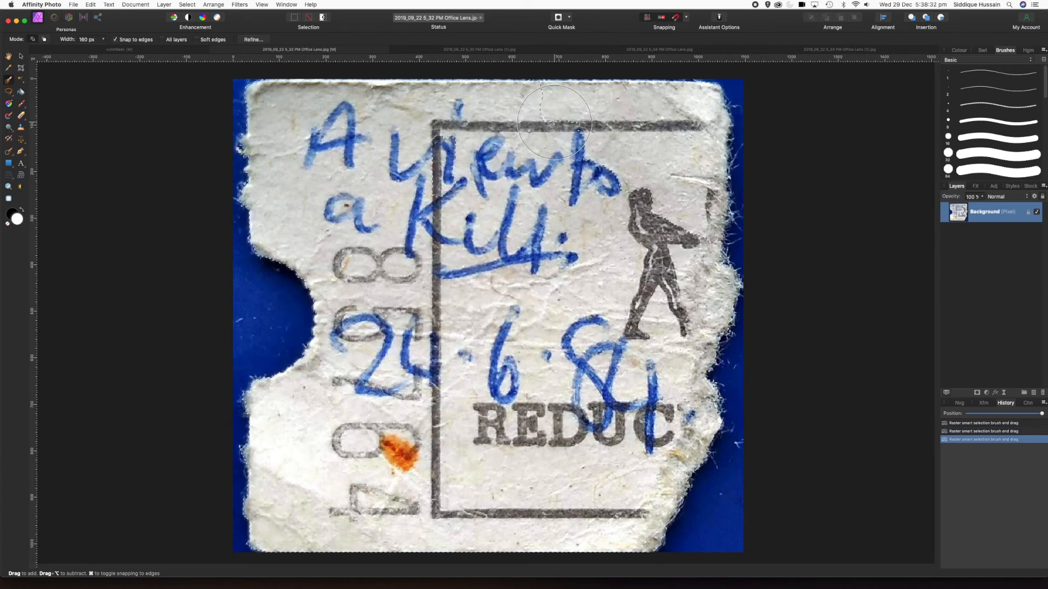
{"action": "key", "text": "bracketleft"}
{"action": "key", "text": "bracketleft"}
{"action": "mouse_move", "coordinate": [633, 147]}
{"action": "left_mouse_down"}
{"action": "mouse_move", "coordinate": [646, 136]}
{"action": "mouse_move", "coordinate": [661, 259]}
{"action": "left_mouse_up"}
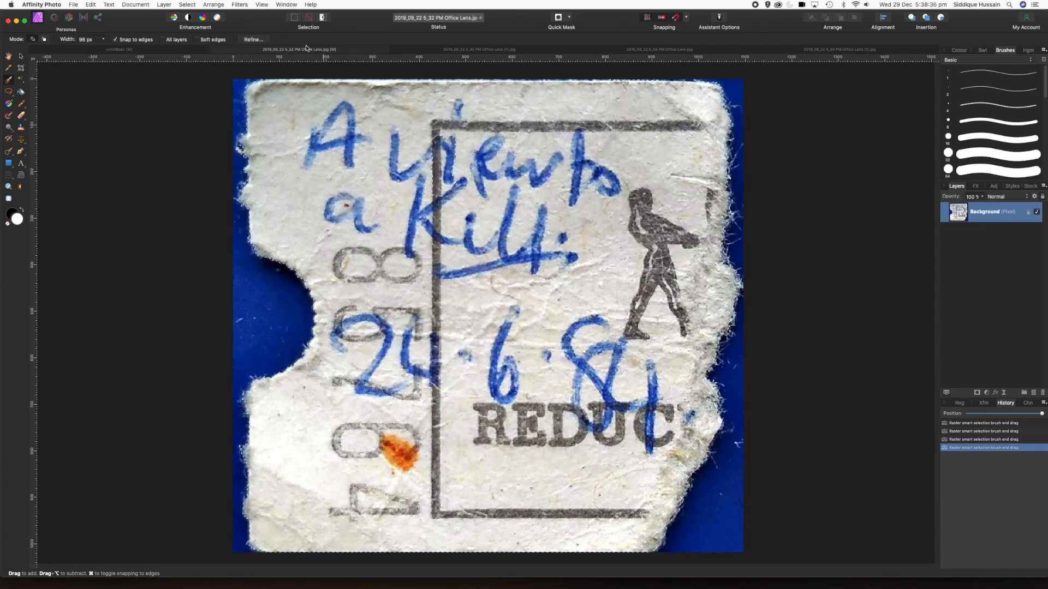
- Refine the selection by matting the "A View to a Kill" ticket's edges, including the punched notch and torn side, and apply it
{"action": "left_click", "coordinate": [253, 39]}
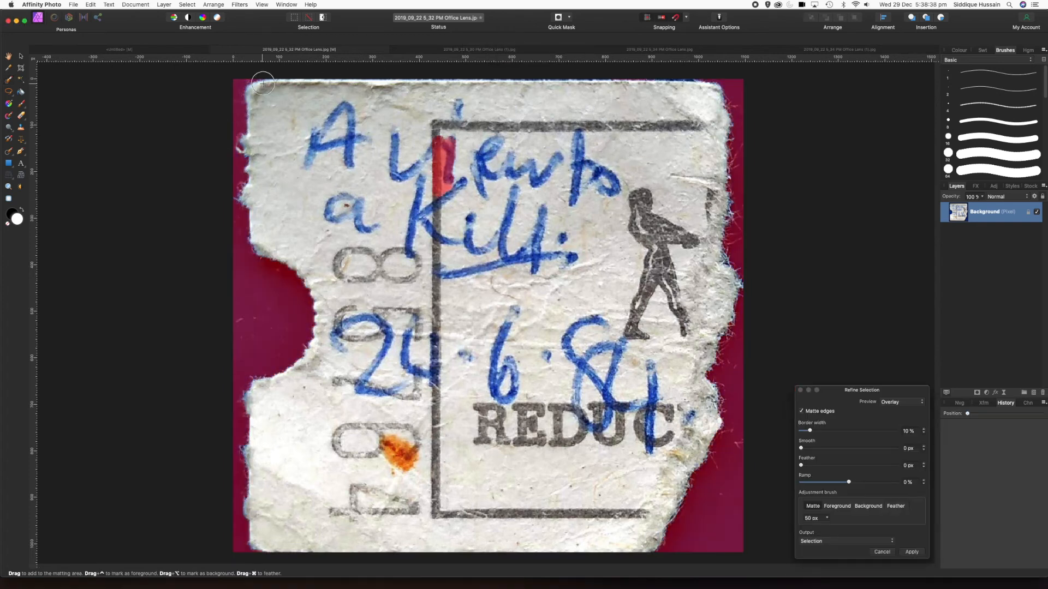
{"action": "mouse_move", "coordinate": [265, 84]}
{"action": "left_mouse_down"}
{"action": "mouse_move", "coordinate": [242, 133]}
{"action": "mouse_move", "coordinate": [245, 217]}
{"action": "mouse_move", "coordinate": [256, 263]}
{"action": "mouse_move", "coordinate": [287, 269]}
{"action": "mouse_move", "coordinate": [311, 309]}
{"action": "mouse_move", "coordinate": [301, 348]}
{"action": "mouse_move", "coordinate": [241, 395]}
{"action": "mouse_move", "coordinate": [255, 531]}
{"action": "mouse_move", "coordinate": [290, 561]}
{"action": "left_mouse_up"}
{"action": "mouse_move", "coordinate": [657, 554]}
{"action": "left_mouse_down"}
{"action": "mouse_move", "coordinate": [724, 402]}
{"action": "mouse_move", "coordinate": [707, 369]}
{"action": "mouse_move", "coordinate": [728, 333]}
{"action": "mouse_move", "coordinate": [732, 277]}
{"action": "mouse_move", "coordinate": [722, 260]}
{"action": "mouse_move", "coordinate": [740, 140]}
{"action": "mouse_move", "coordinate": [712, 87]}
{"action": "mouse_move", "coordinate": [649, 83]}
{"action": "left_mouse_up"}
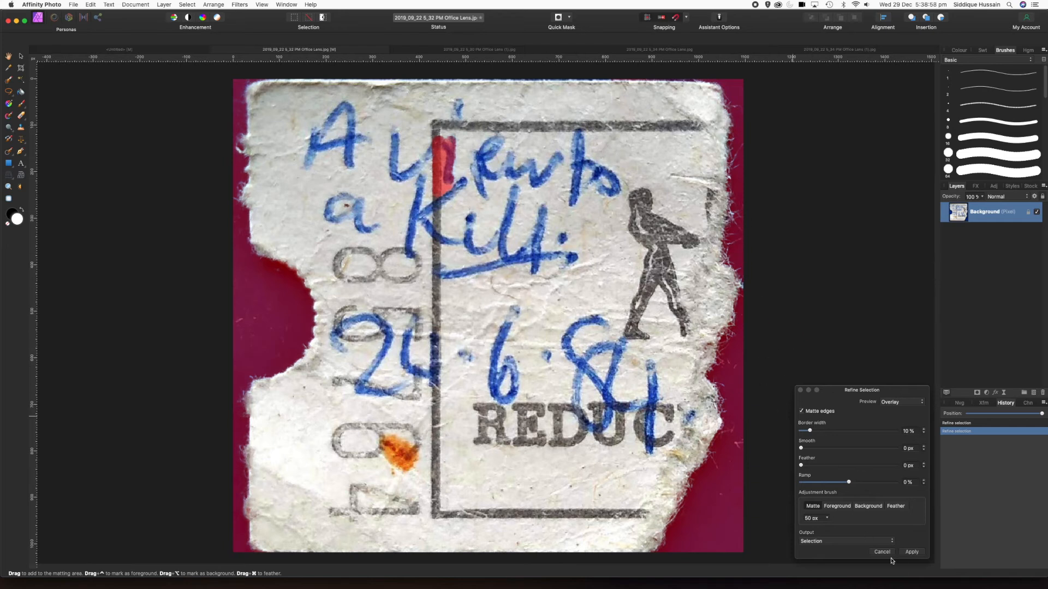
{"action": "left_click", "coordinate": [911, 552]}
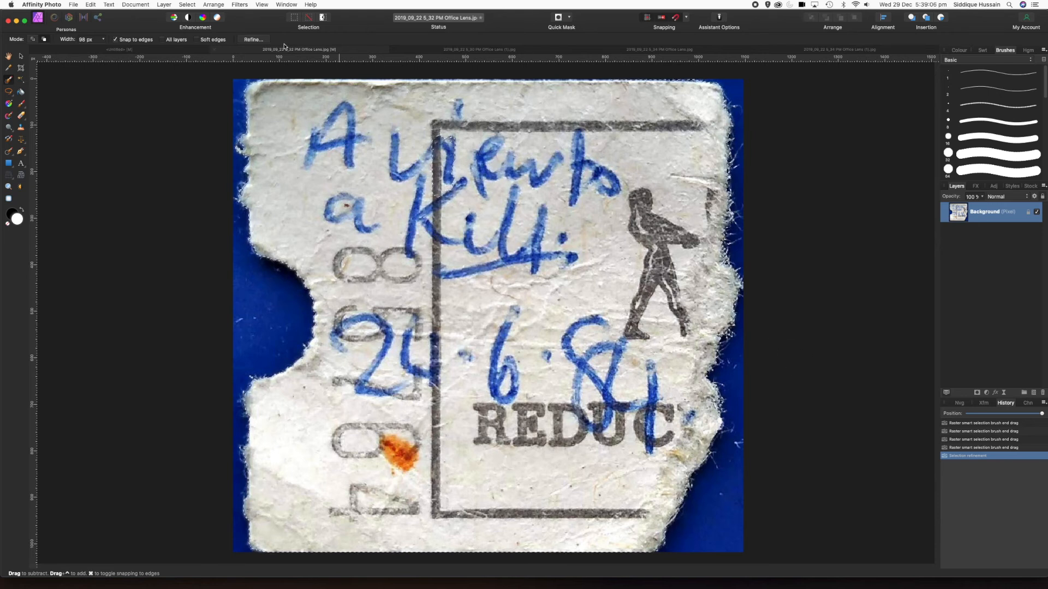
- Refine the selection again, marking the masked patch on the "A View to a Kill" ticket's vertical frame line as foreground, and apply it
{"action": "key", "text": "super+alt+r"}
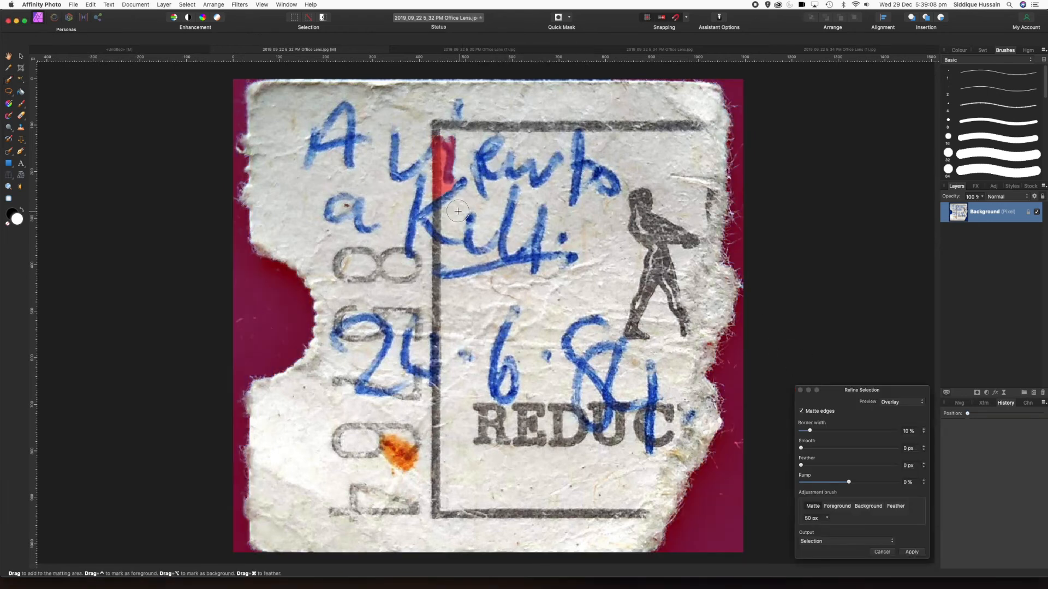
{"action": "left_click", "coordinate": [837, 505]}
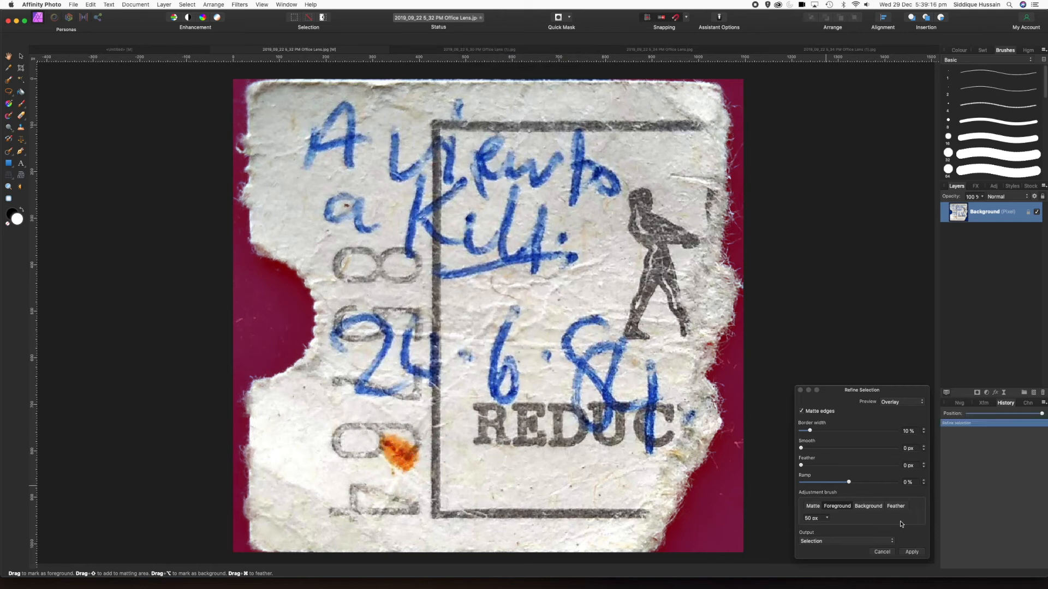
{"action": "left_click", "coordinate": [910, 552]}
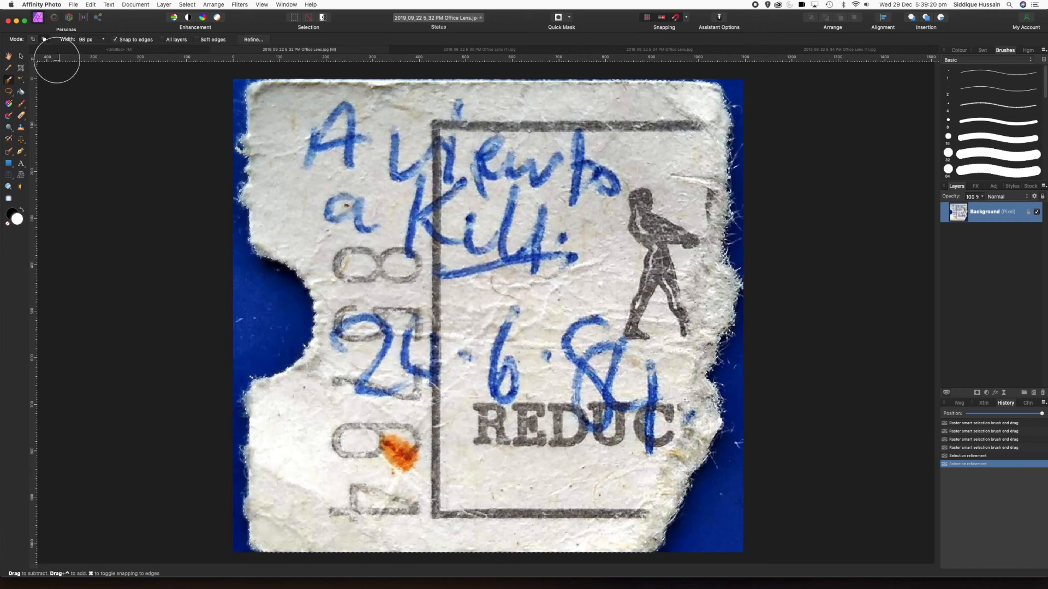
- Paste the cut-out "A View to a Kill" ticket into the collage right of the "1984" ticket and scale it to about 0.99 × 0.92 in
{"action": "left_click", "coordinate": [96, 50]}
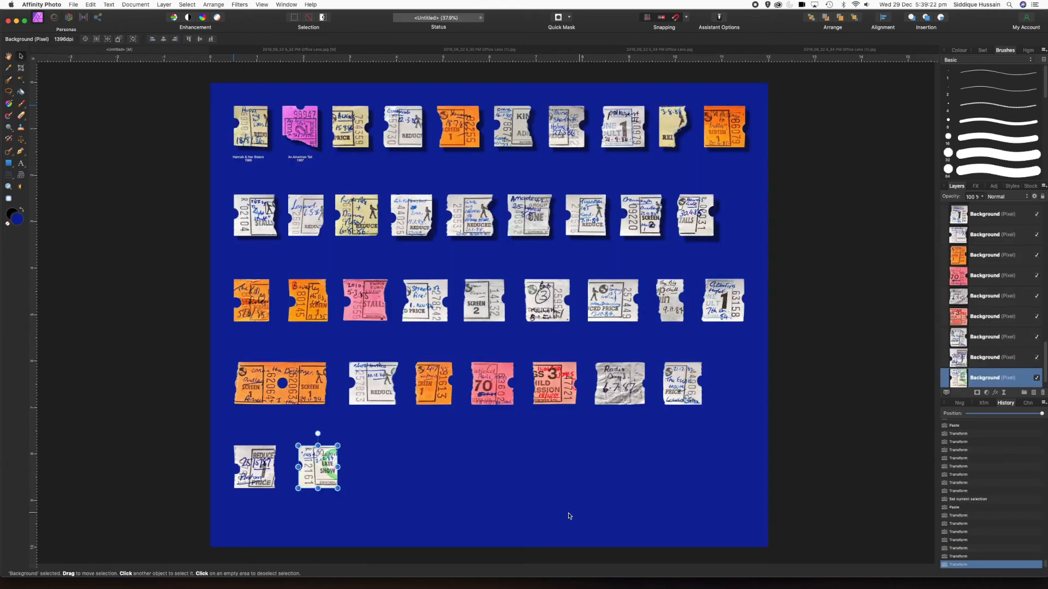
{"action": "key", "text": "super+v"}
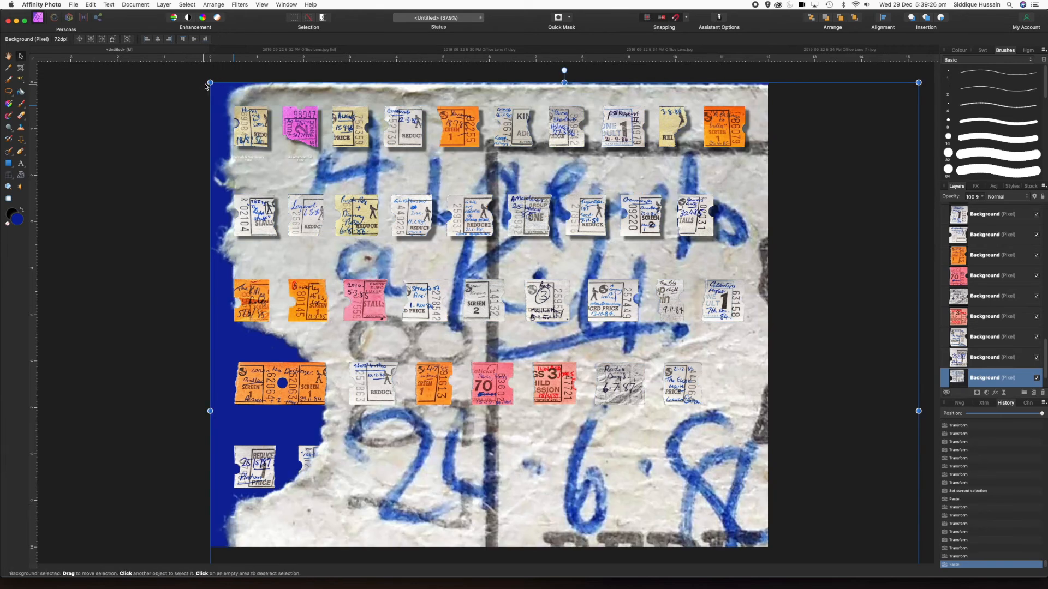
{"action": "left_click_drag", "start_coordinate": [211, 83], "coordinate": [411, 462]}
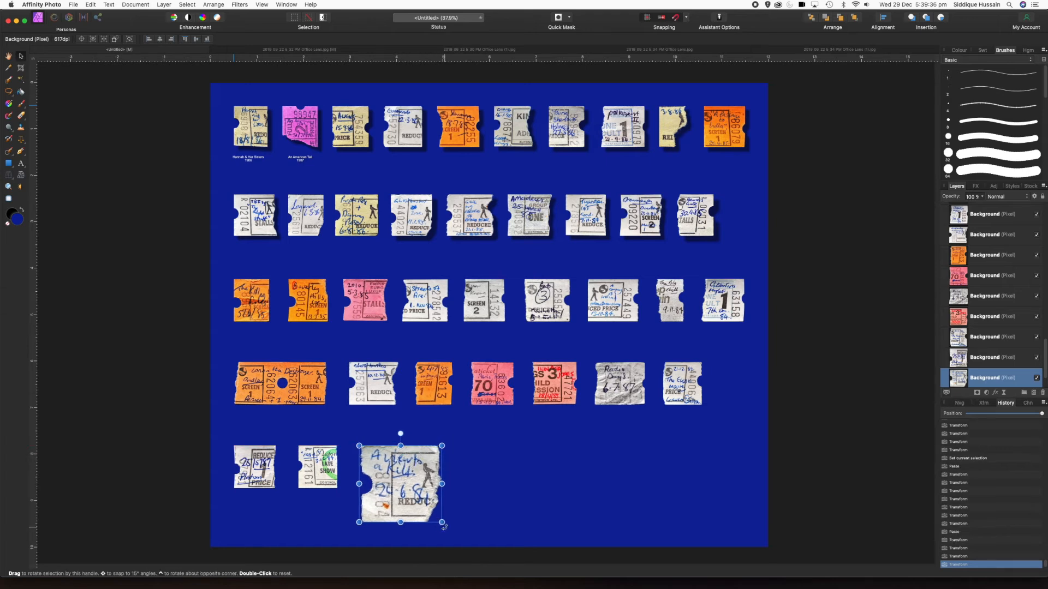
{"action": "left_click_drag", "start_coordinate": [442, 523], "coordinate": [405, 488]}
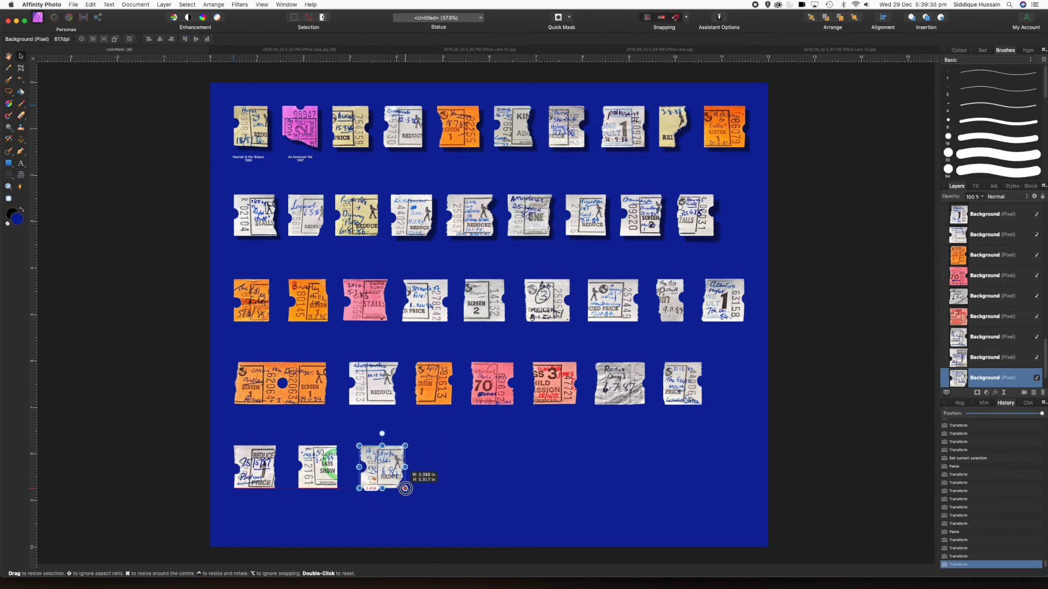
{"action": "left_click", "coordinate": [467, 450]}
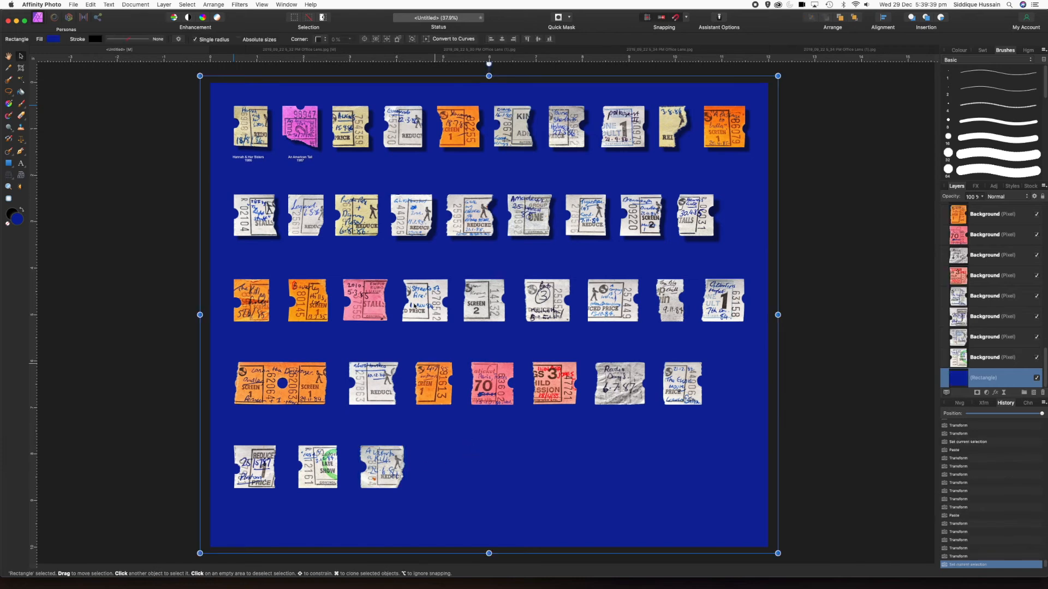
- Close the "A View to a Kill" ticket scan without saving its changes
{"action": "left_click", "coordinate": [250, 49]}
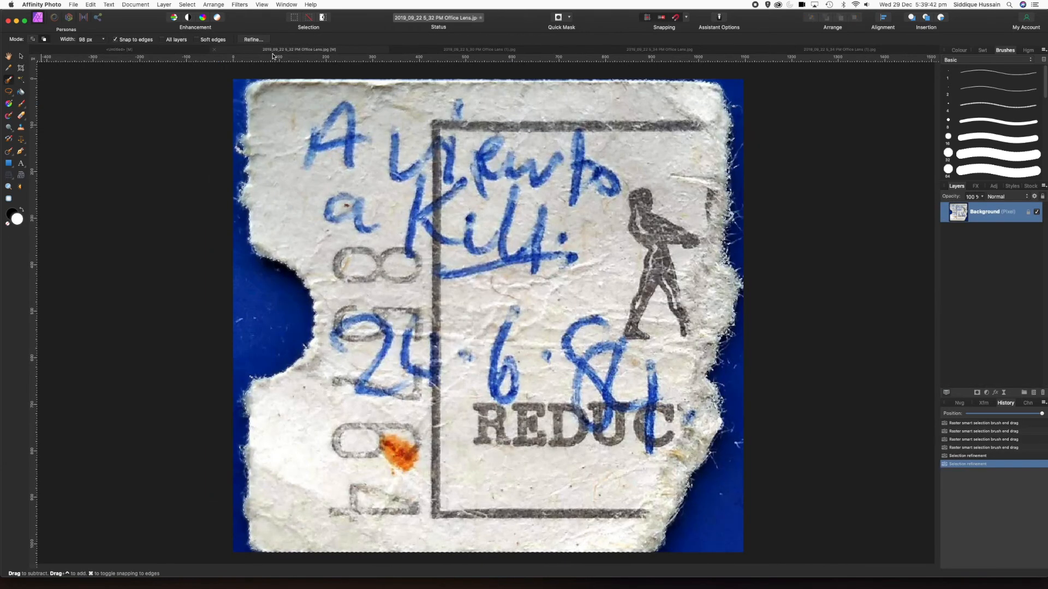
{"action": "left_click", "coordinate": [213, 49]}
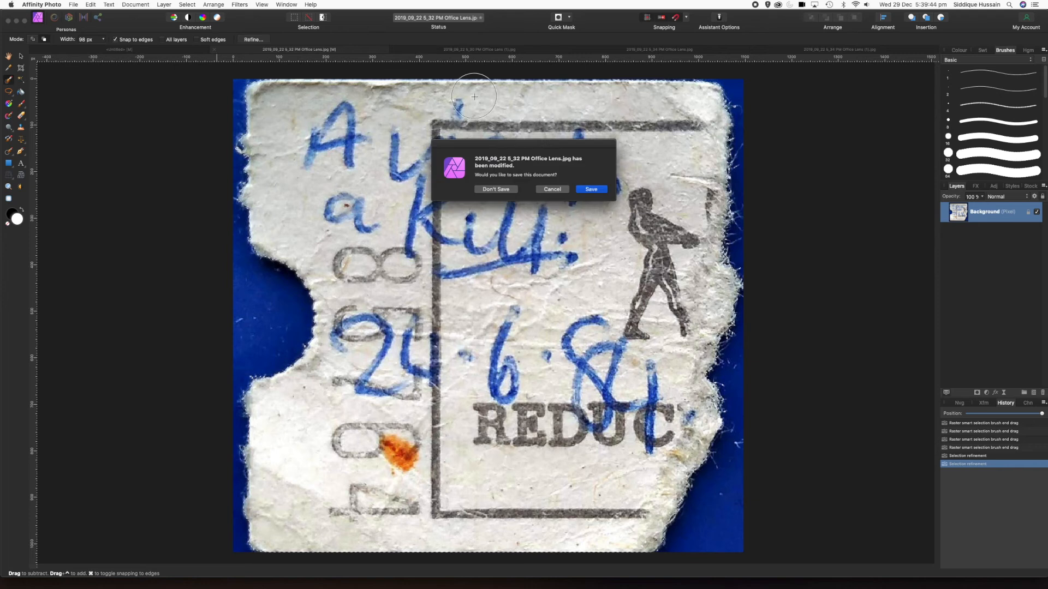
{"action": "left_click", "coordinate": [494, 189]}
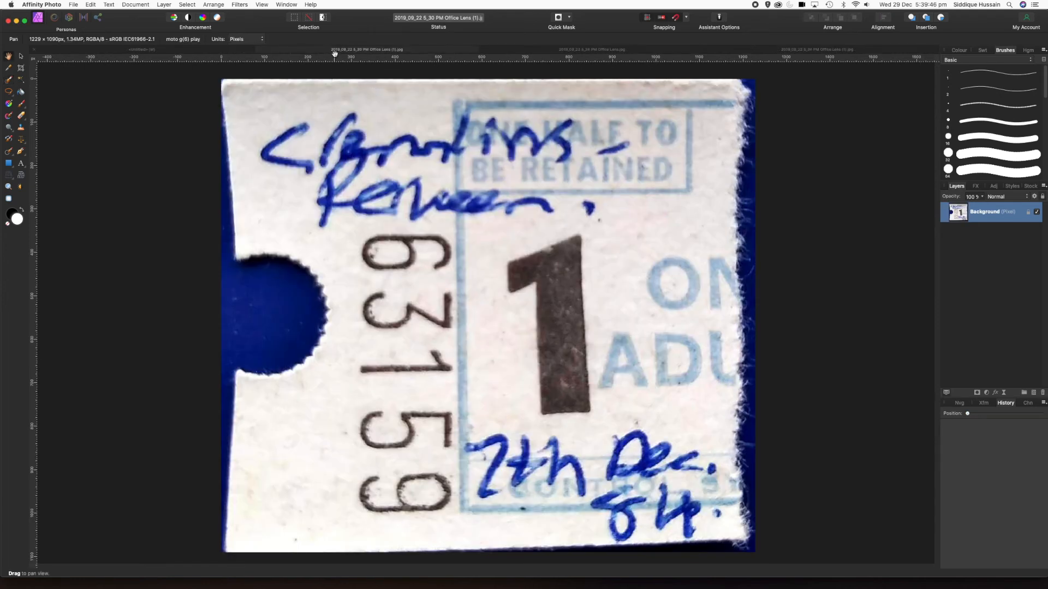
- Select the "7th Dec. 84" ticket with the Selection Brush, keeping the blue punched notch out of the selection
{"action": "left_click", "coordinate": [8, 81]}
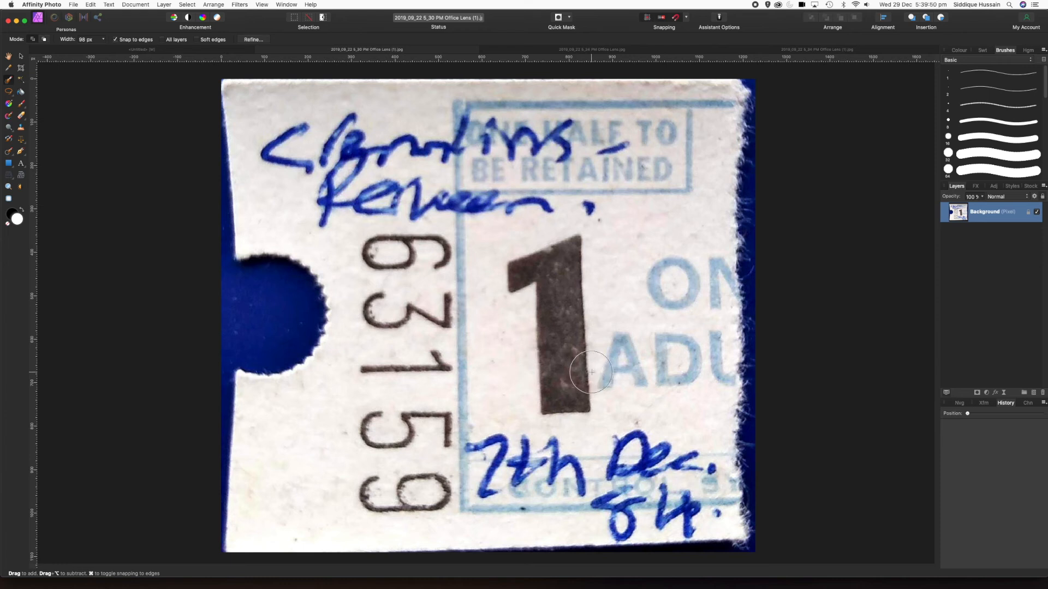
{"action": "mouse_move", "coordinate": [591, 372]}
{"action": "left_mouse_down"}
{"action": "mouse_move", "coordinate": [590, 264]}
{"action": "mouse_move", "coordinate": [525, 107]}
{"action": "mouse_move", "coordinate": [514, 117]}
{"action": "mouse_move", "coordinate": [501, 509]}
{"action": "mouse_move", "coordinate": [578, 511]}
{"action": "mouse_move", "coordinate": [568, 334]}
{"action": "mouse_move", "coordinate": [629, 114]}
{"action": "mouse_move", "coordinate": [633, 464]}
{"action": "left_mouse_up"}
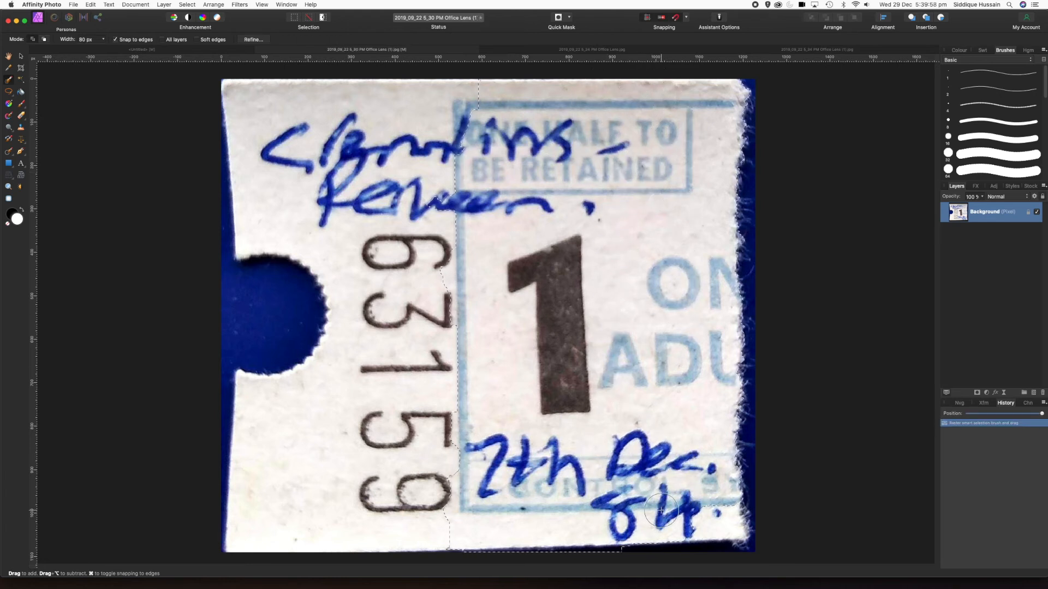
{"action": "mouse_move", "coordinate": [465, 513]}
{"action": "left_mouse_down"}
{"action": "mouse_move", "coordinate": [406, 509]}
{"action": "mouse_move", "coordinate": [453, 436]}
{"action": "left_mouse_up"}
{"action": "key", "text": "bracketleft"}
{"action": "key", "text": "bracketleft"}
{"action": "key", "text": "bracketleft"}
{"action": "mouse_move", "coordinate": [458, 394]}
{"action": "left_mouse_down"}
{"action": "mouse_move", "coordinate": [440, 159]}
{"action": "mouse_move", "coordinate": [398, 103]}
{"action": "mouse_move", "coordinate": [300, 129]}
{"action": "mouse_move", "coordinate": [405, 237]}
{"action": "mouse_move", "coordinate": [415, 362]}
{"action": "left_mouse_up"}
{"action": "mouse_move", "coordinate": [364, 251]}
{"action": "left_mouse_down"}
{"action": "mouse_move", "coordinate": [289, 192]}
{"action": "mouse_move", "coordinate": [374, 342]}
{"action": "mouse_move", "coordinate": [346, 387]}
{"action": "mouse_move", "coordinate": [343, 418]}
{"action": "left_mouse_up"}
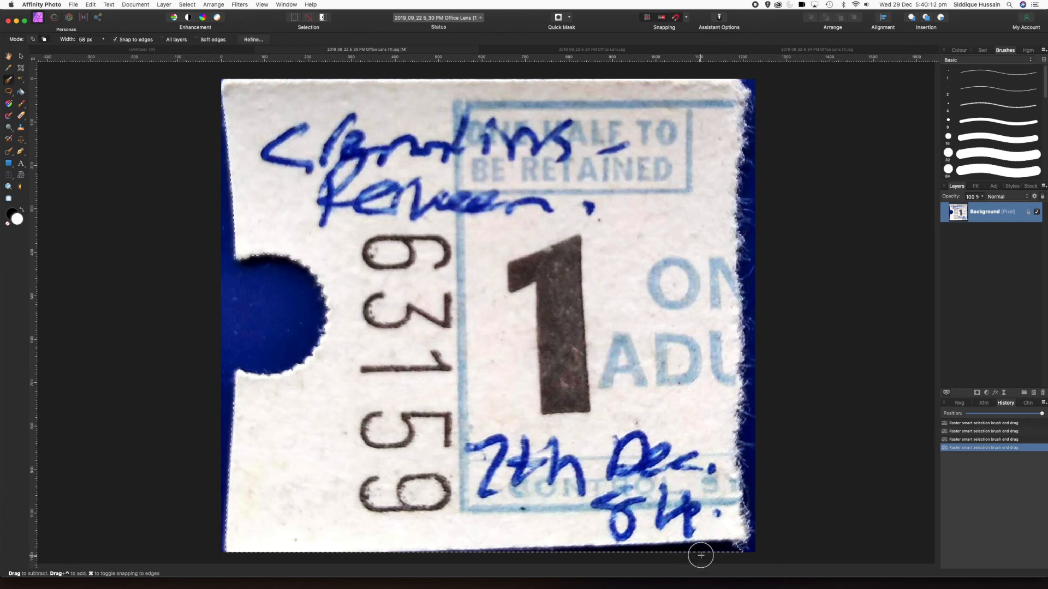
- Subtract the dark background strip below the "7th Dec. 84" ticket's bottom edge from the selection with a 16 px brush
{"action": "scroll", "coordinate": [701, 555], "scroll_direction": "up", "scroll_amount": 5}
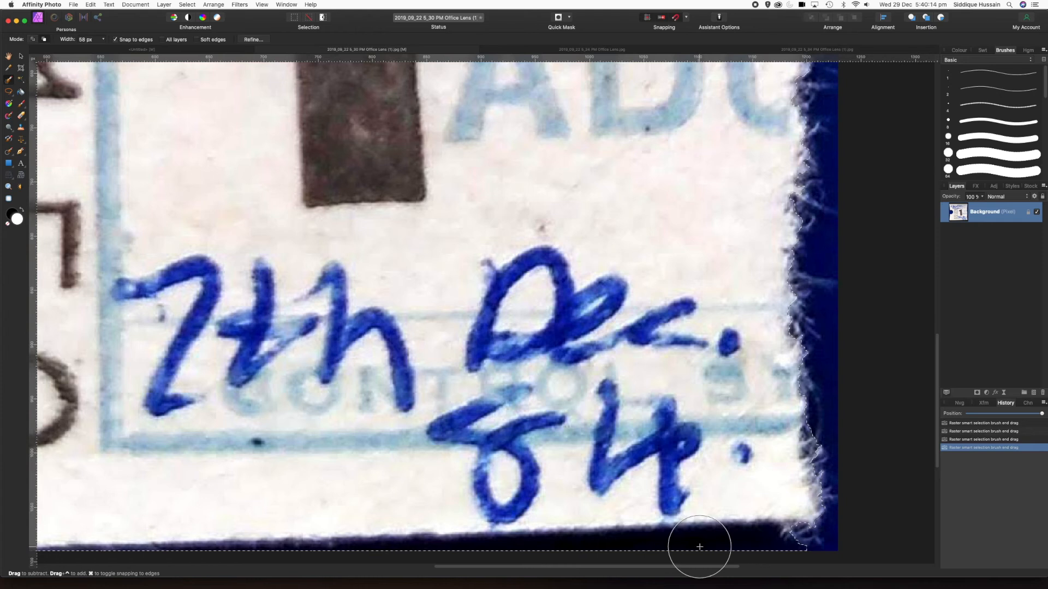
{"action": "left_click_drag", "start_coordinate": [808, 553], "coordinate": [769, 542]}
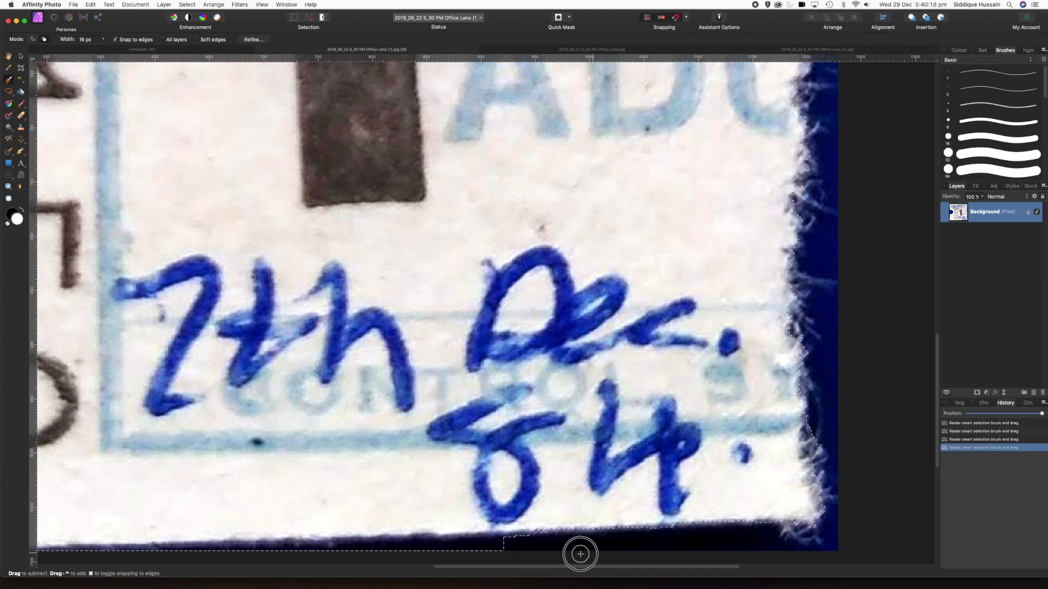
{"action": "mouse_move", "coordinate": [455, 556]}
{"action": "left_mouse_down"}
{"action": "mouse_move", "coordinate": [140, 556]}
{"action": "mouse_move", "coordinate": [193, 556]}
{"action": "left_mouse_up"}
{"action": "key", "text": "super+0"}
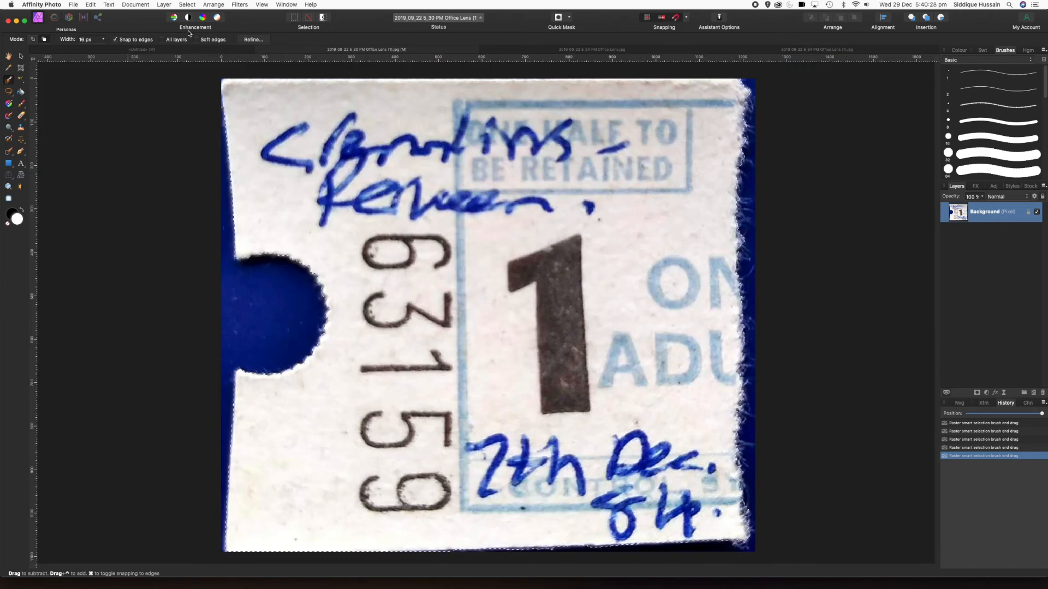
- Refine the selection by matting the "7th Dec. 84" ticket's left edge, punched notch, bottom edge and torn right edge, and apply it
{"action": "left_click", "coordinate": [253, 39]}
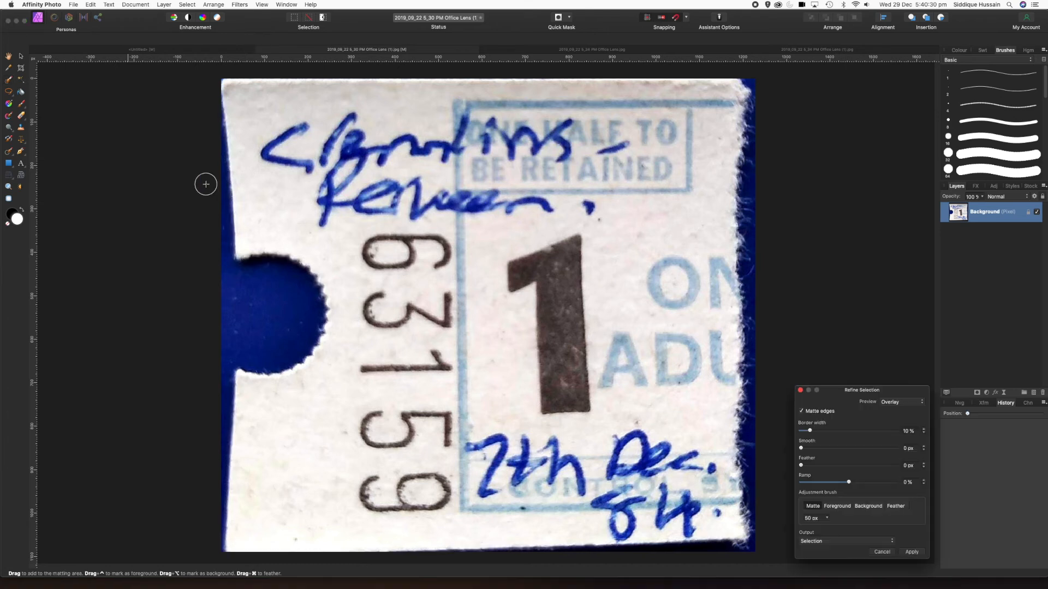
{"action": "mouse_move", "coordinate": [224, 90]}
{"action": "left_mouse_down"}
{"action": "mouse_move", "coordinate": [241, 250]}
{"action": "mouse_move", "coordinate": [293, 258]}
{"action": "mouse_move", "coordinate": [318, 293]}
{"action": "mouse_move", "coordinate": [321, 334]}
{"action": "mouse_move", "coordinate": [288, 377]}
{"action": "mouse_move", "coordinate": [243, 374]}
{"action": "left_mouse_up"}
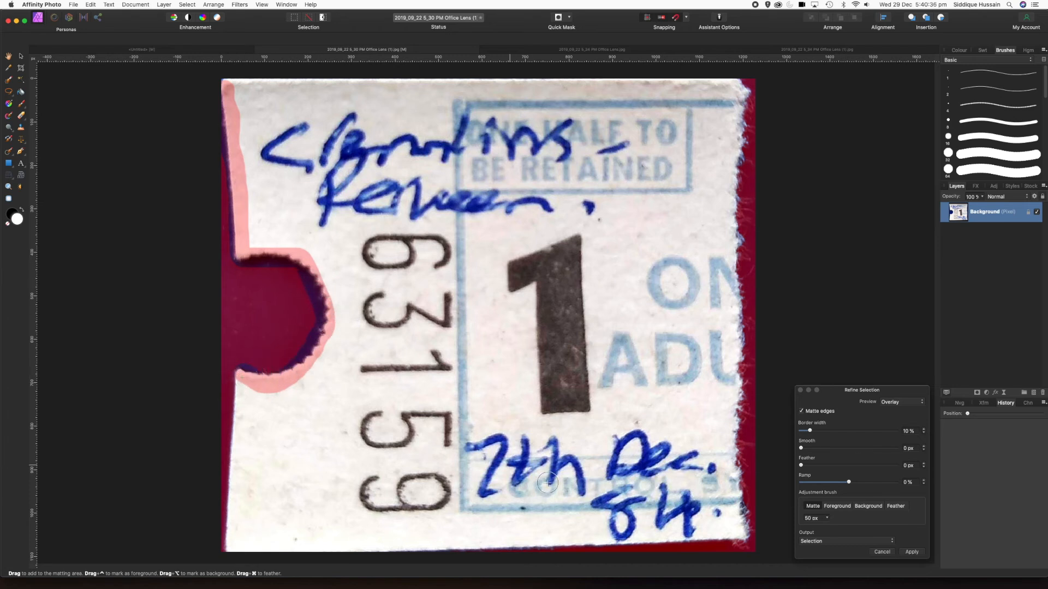
{"action": "left_click_drag", "start_coordinate": [576, 545], "coordinate": [433, 549]}
{"action": "mouse_move", "coordinate": [727, 547]}
{"action": "left_mouse_down"}
{"action": "mouse_move", "coordinate": [736, 448]}
{"action": "mouse_move", "coordinate": [747, 114]}
{"action": "mouse_move", "coordinate": [737, 70]}
{"action": "left_mouse_up"}
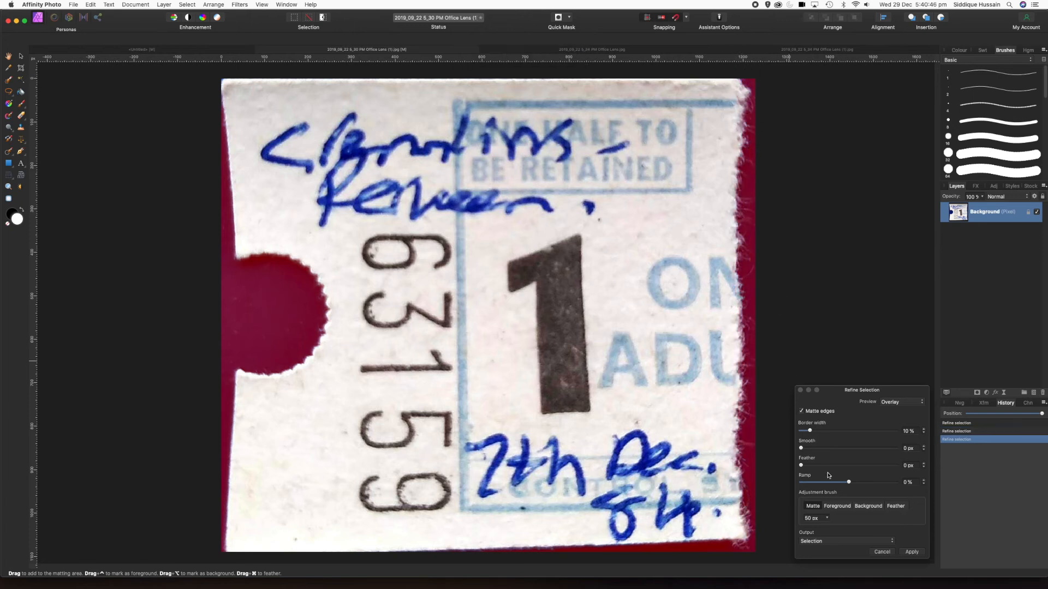
{"action": "left_click", "coordinate": [911, 552]}
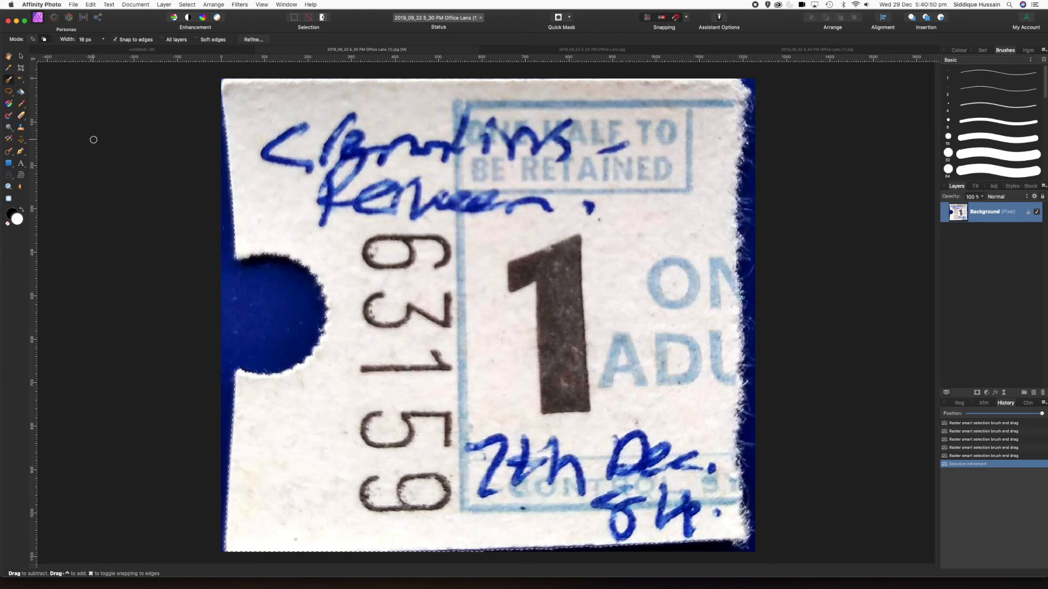
- Paste the cut-out "7th Dec. 84" ticket into the collage, place it right of the "A View to a Kill" ticket and scale it down
{"action": "left_click", "coordinate": [113, 50]}
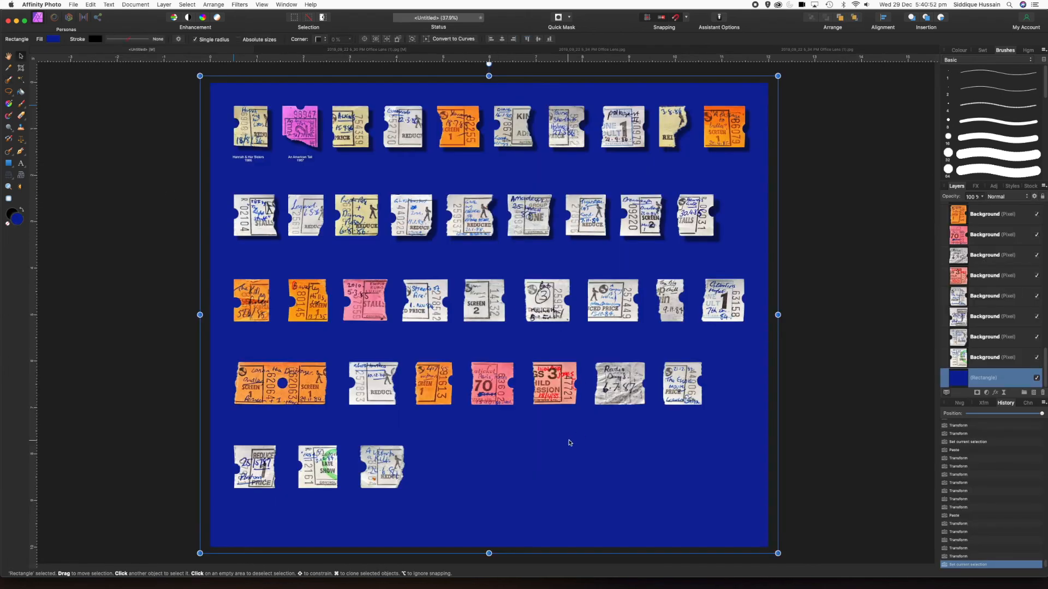
{"action": "key", "text": "super+v"}
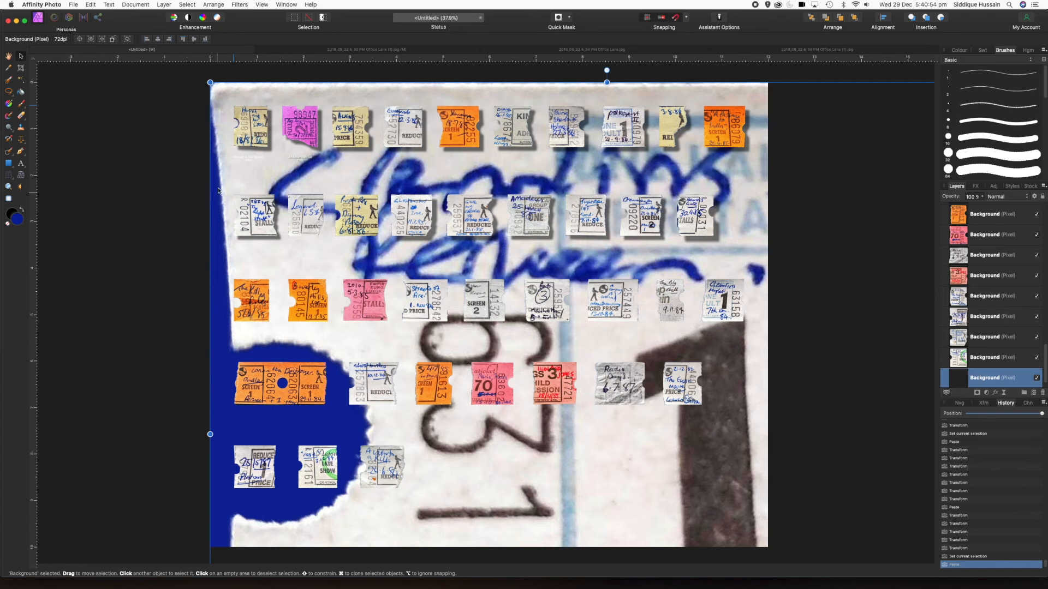
{"action": "left_click_drag", "start_coordinate": [289, 114], "coordinate": [381, 136]}
{"action": "left_click_drag", "start_coordinate": [301, 106], "coordinate": [571, 349]}
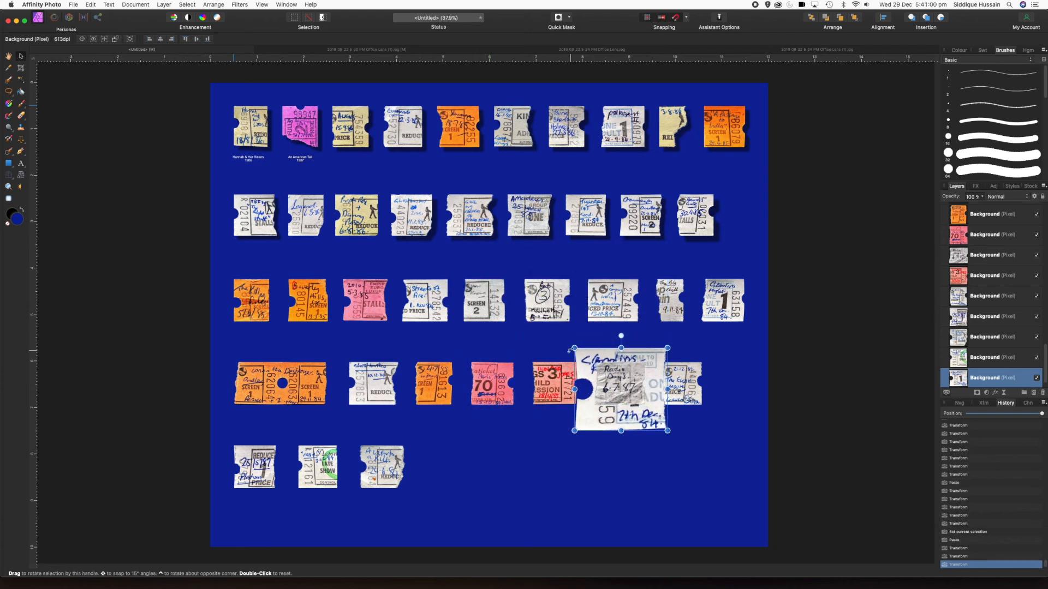
{"action": "left_click_drag", "start_coordinate": [636, 358], "coordinate": [487, 452]}
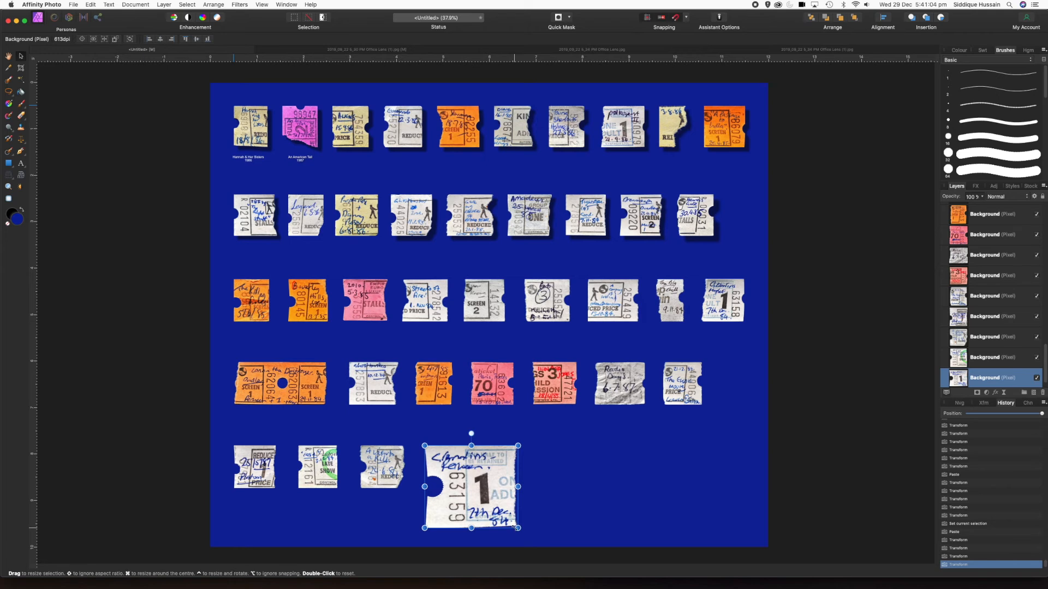
{"action": "left_click_drag", "start_coordinate": [518, 528], "coordinate": [448, 467]}
{"action": "left_click", "coordinate": [506, 490]}
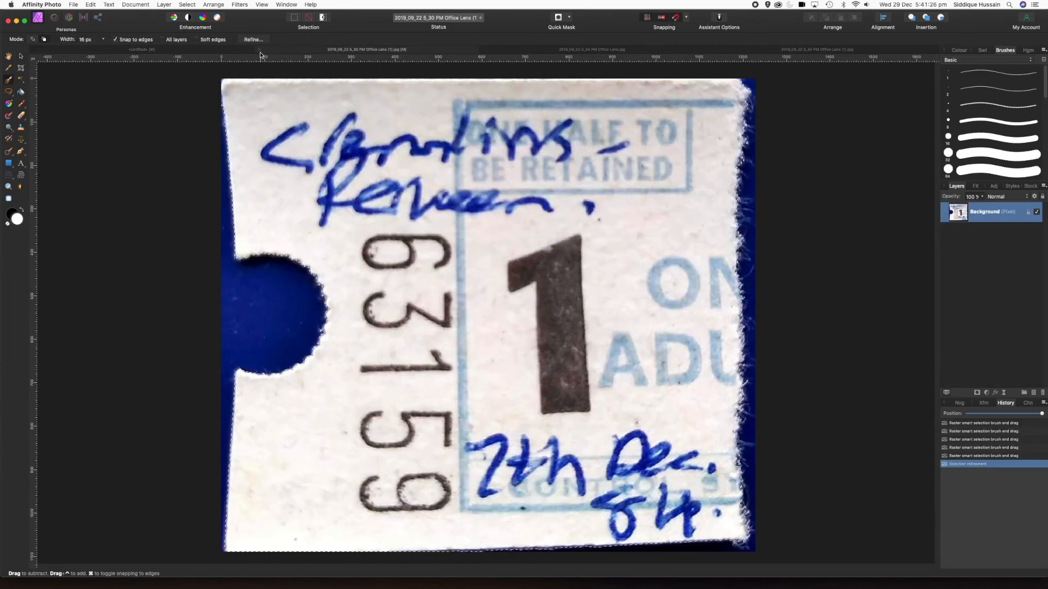
- Close the "7th Dec. 84" ticket scan without saving its changes
{"action": "key", "text": "super+w"}
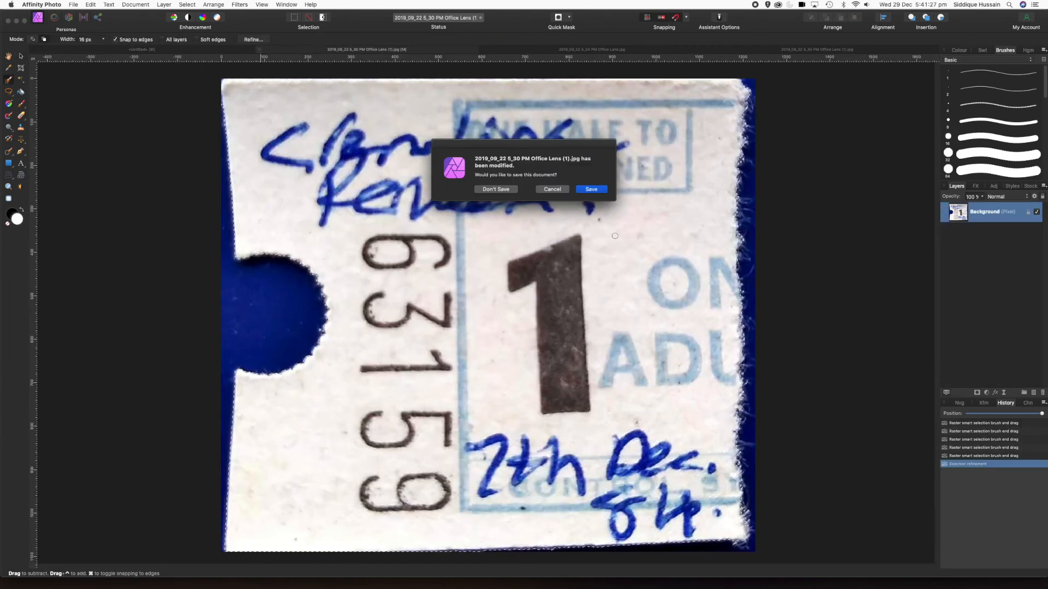
{"action": "left_click", "coordinate": [496, 189]}
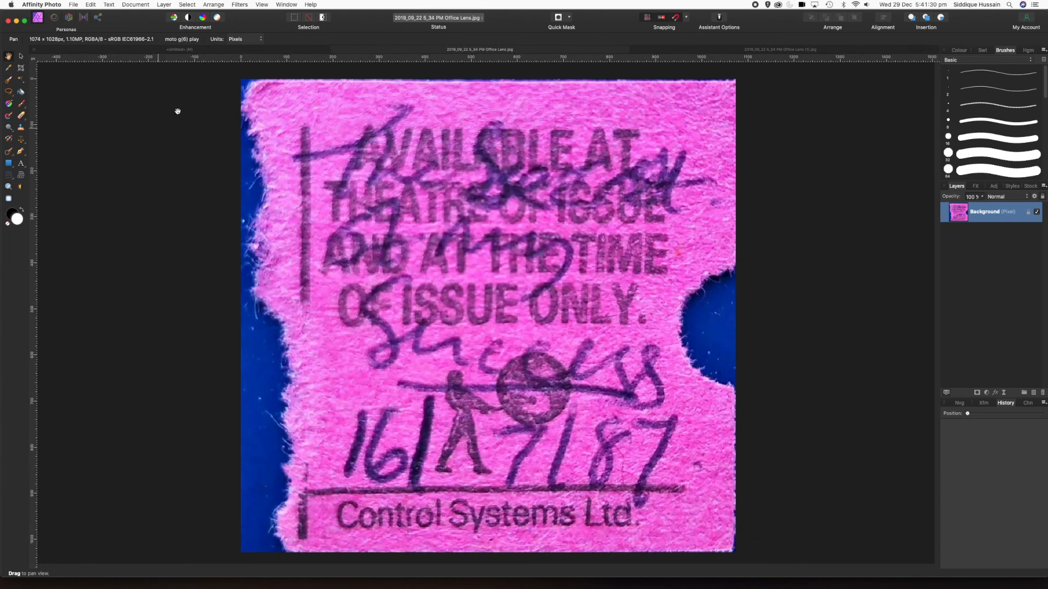
- Select the pink "The Secret of My Success" ticket with the Selection Brush and refine the selection by matting its notch and outer edges
{"action": "left_click", "coordinate": [9, 80]}
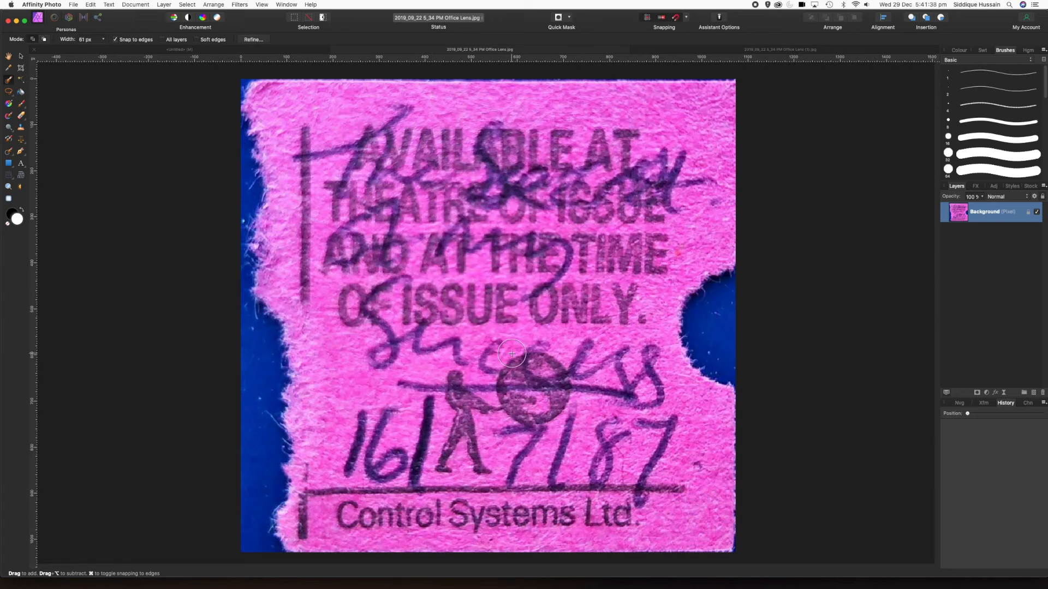
{"action": "mouse_move", "coordinate": [511, 167]}
{"action": "left_mouse_down"}
{"action": "mouse_move", "coordinate": [509, 369]}
{"action": "mouse_move", "coordinate": [564, 124]}
{"action": "mouse_move", "coordinate": [678, 114]}
{"action": "mouse_move", "coordinate": [678, 170]}
{"action": "mouse_move", "coordinate": [616, 284]}
{"action": "mouse_move", "coordinate": [664, 251]}
{"action": "mouse_move", "coordinate": [629, 313]}
{"action": "mouse_move", "coordinate": [642, 410]}
{"action": "mouse_move", "coordinate": [698, 432]}
{"action": "mouse_move", "coordinate": [707, 516]}
{"action": "mouse_move", "coordinate": [672, 540]}
{"action": "mouse_move", "coordinate": [592, 530]}
{"action": "mouse_move", "coordinate": [635, 471]}
{"action": "mouse_move", "coordinate": [534, 388]}
{"action": "mouse_move", "coordinate": [550, 494]}
{"action": "mouse_move", "coordinate": [582, 522]}
{"action": "mouse_move", "coordinate": [487, 527]}
{"action": "mouse_move", "coordinate": [492, 454]}
{"action": "mouse_move", "coordinate": [467, 362]}
{"action": "mouse_move", "coordinate": [450, 490]}
{"action": "mouse_move", "coordinate": [414, 236]}
{"action": "mouse_move", "coordinate": [421, 117]}
{"action": "mouse_move", "coordinate": [450, 147]}
{"action": "mouse_move", "coordinate": [414, 160]}
{"action": "mouse_move", "coordinate": [423, 129]}
{"action": "mouse_move", "coordinate": [363, 103]}
{"action": "mouse_move", "coordinate": [375, 156]}
{"action": "mouse_move", "coordinate": [363, 253]}
{"action": "mouse_move", "coordinate": [309, 177]}
{"action": "mouse_move", "coordinate": [301, 190]}
{"action": "mouse_move", "coordinate": [301, 258]}
{"action": "mouse_move", "coordinate": [302, 226]}
{"action": "mouse_move", "coordinate": [350, 402]}
{"action": "mouse_move", "coordinate": [353, 502]}
{"action": "mouse_move", "coordinate": [342, 528]}
{"action": "mouse_move", "coordinate": [469, 538]}
{"action": "mouse_move", "coordinate": [491, 513]}
{"action": "left_mouse_up"}
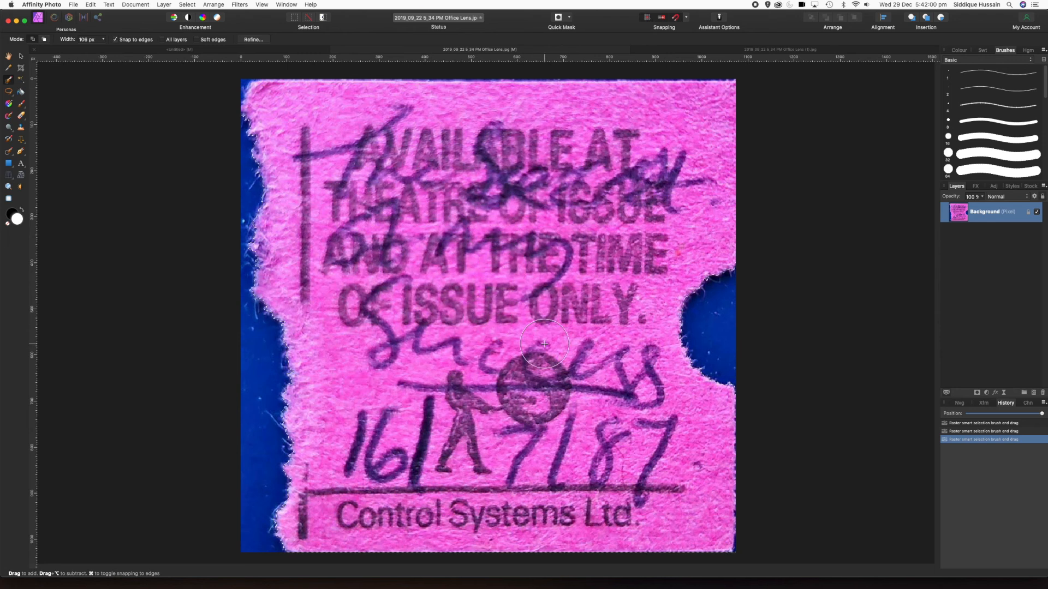
{"action": "left_click", "coordinate": [254, 40]}
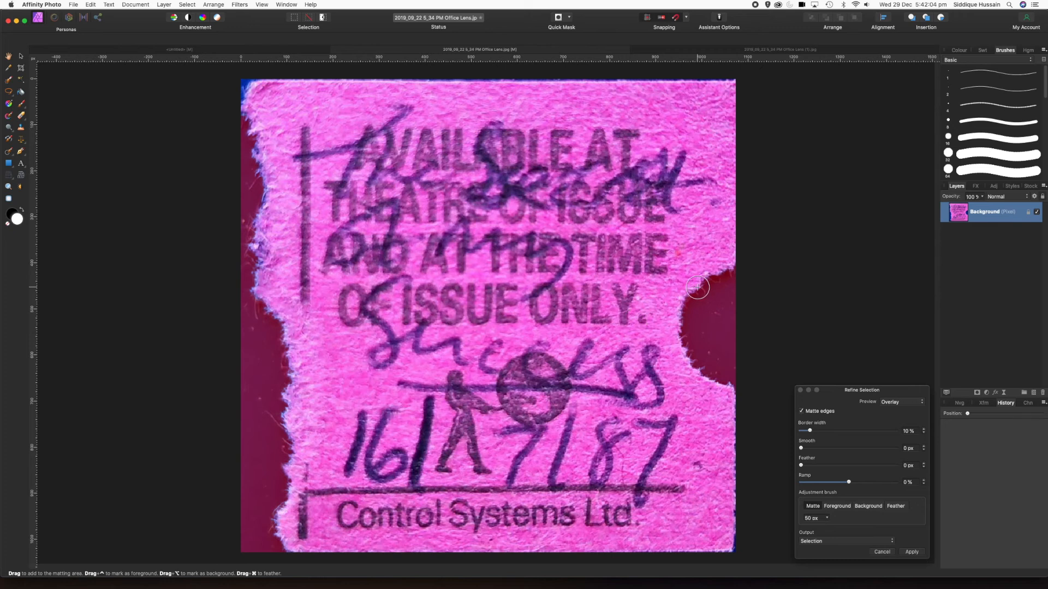
{"action": "mouse_move", "coordinate": [716, 278]}
{"action": "left_mouse_down"}
{"action": "mouse_move", "coordinate": [689, 316]}
{"action": "mouse_move", "coordinate": [684, 365]}
{"action": "mouse_move", "coordinate": [732, 391]}
{"action": "left_mouse_up"}
{"action": "mouse_move", "coordinate": [736, 478]}
{"action": "left_mouse_down"}
{"action": "mouse_move", "coordinate": [734, 554]}
{"action": "mouse_move", "coordinate": [704, 556]}
{"action": "left_mouse_up"}
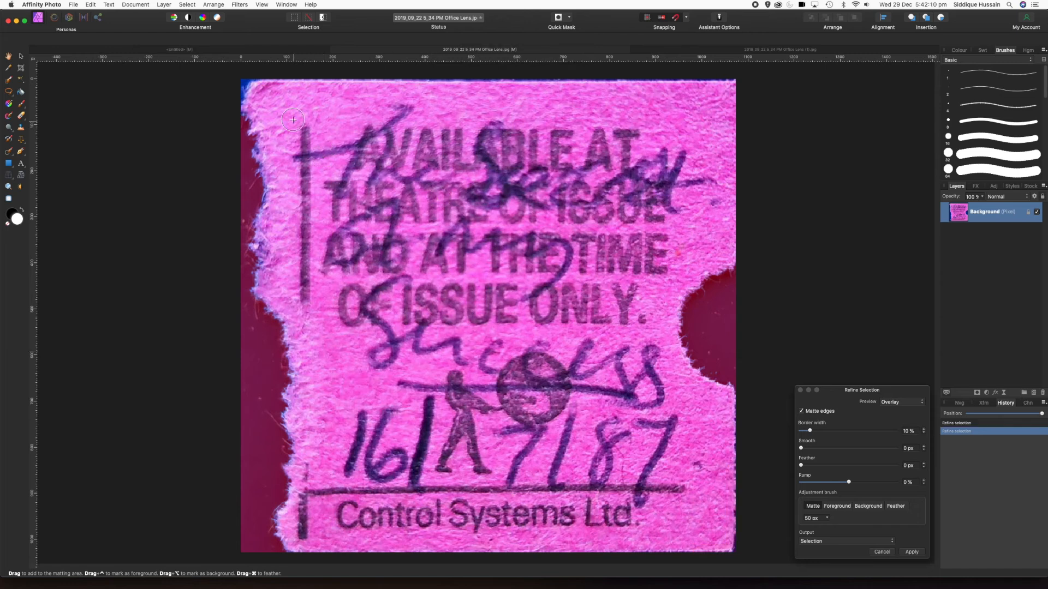
{"action": "mouse_move", "coordinate": [260, 86]}
{"action": "left_mouse_down"}
{"action": "mouse_move", "coordinate": [241, 96]}
{"action": "mouse_move", "coordinate": [262, 204]}
{"action": "mouse_move", "coordinate": [260, 222]}
{"action": "mouse_move", "coordinate": [247, 227]}
{"action": "mouse_move", "coordinate": [254, 335]}
{"action": "mouse_move", "coordinate": [255, 317]}
{"action": "mouse_move", "coordinate": [268, 315]}
{"action": "mouse_move", "coordinate": [284, 334]}
{"action": "mouse_move", "coordinate": [281, 421]}
{"action": "mouse_move", "coordinate": [271, 413]}
{"action": "mouse_move", "coordinate": [293, 452]}
{"action": "mouse_move", "coordinate": [282, 545]}
{"action": "mouse_move", "coordinate": [271, 519]}
{"action": "mouse_move", "coordinate": [306, 540]}
{"action": "left_mouse_up"}
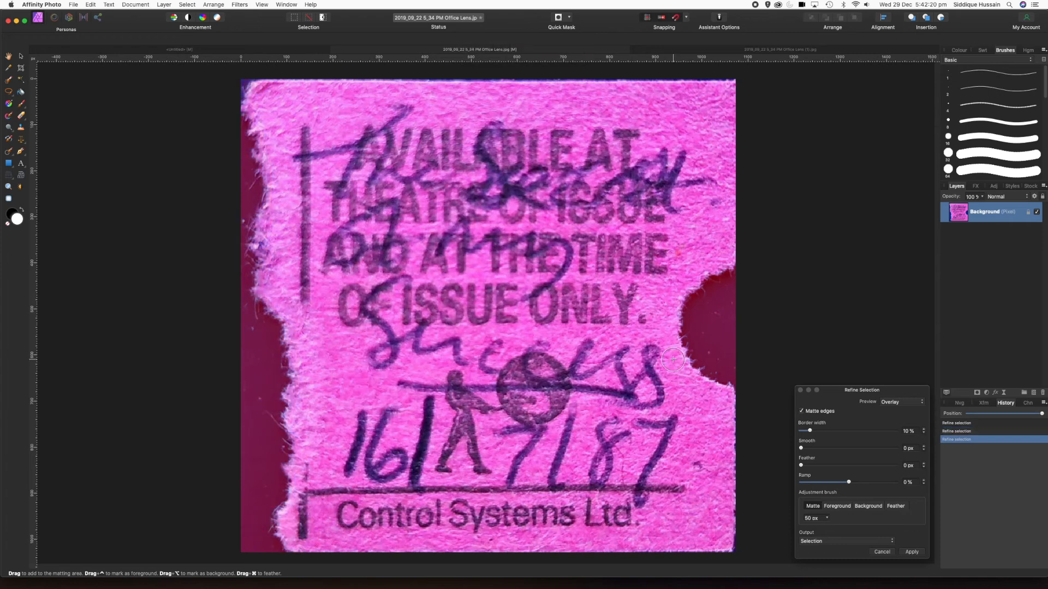
{"action": "left_click_drag", "start_coordinate": [258, 80], "coordinate": [246, 89]}
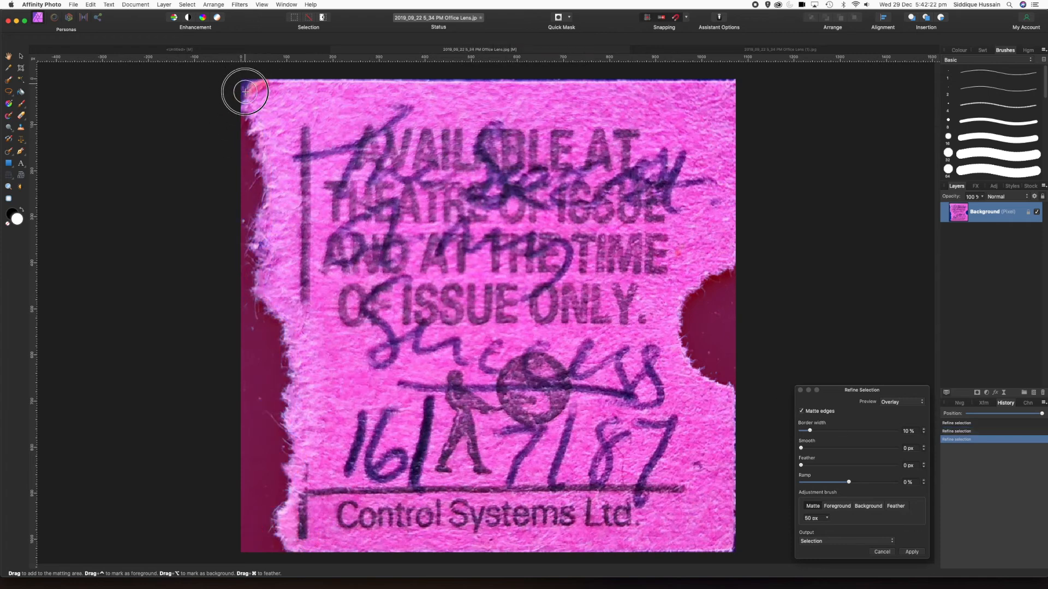
{"action": "left_click", "coordinate": [910, 553]}
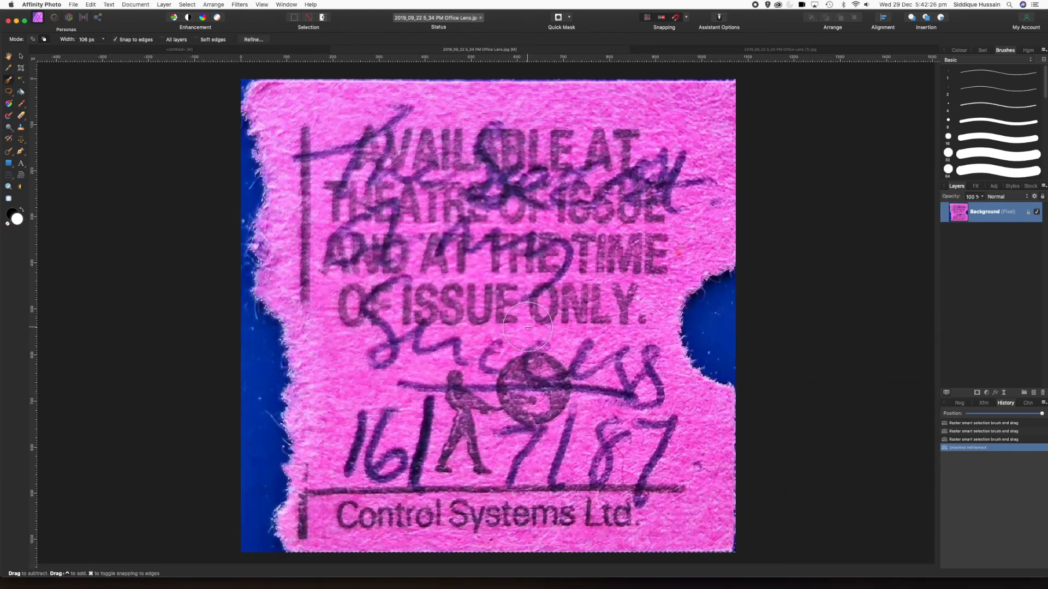
- Paste the cut-out pink ticket into the collage, scale it down and place it right of the "7th Dec. 84" ticket in the fifth row
{"action": "left_click", "coordinate": [98, 52]}
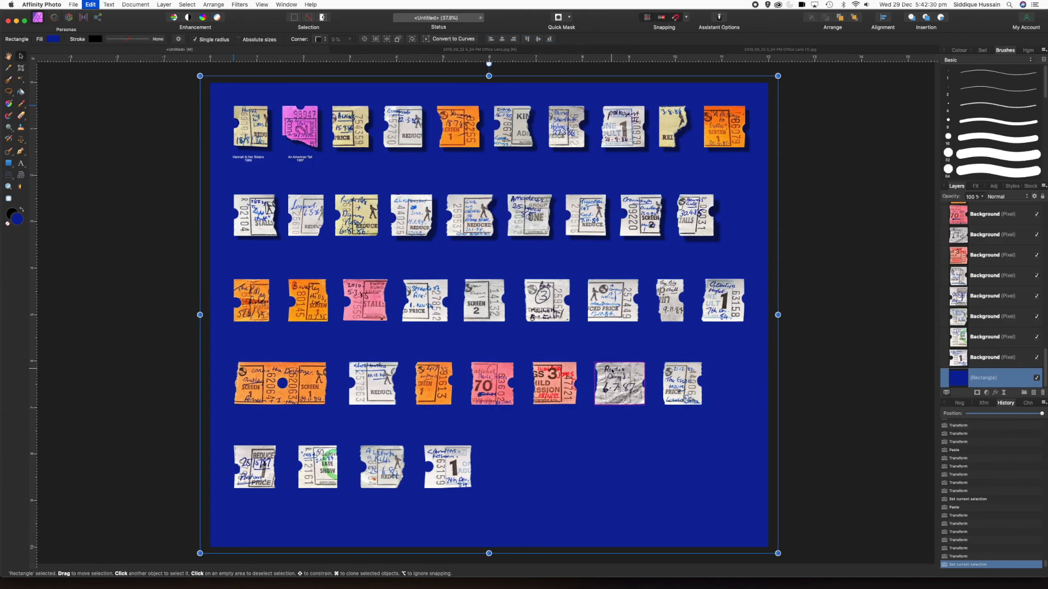
{"action": "key", "text": "super+v"}
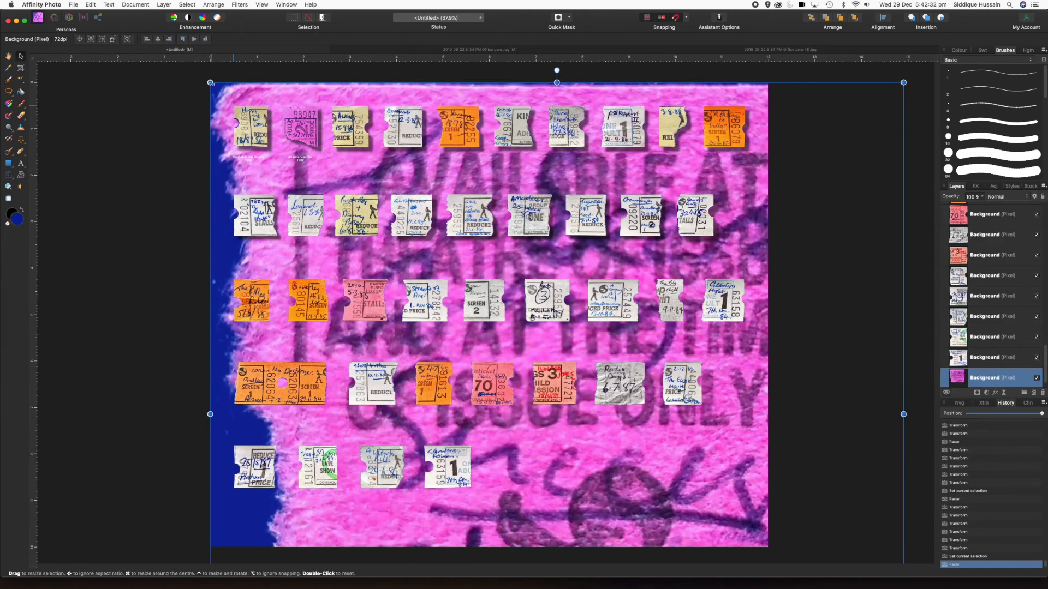
{"action": "left_click_drag", "start_coordinate": [210, 83], "coordinate": [589, 446]}
{"action": "left_click_drag", "start_coordinate": [673, 503], "coordinate": [545, 364]}
{"action": "left_click_drag", "start_coordinate": [586, 425], "coordinate": [535, 488]}
{"action": "left_click", "coordinate": [582, 489]}
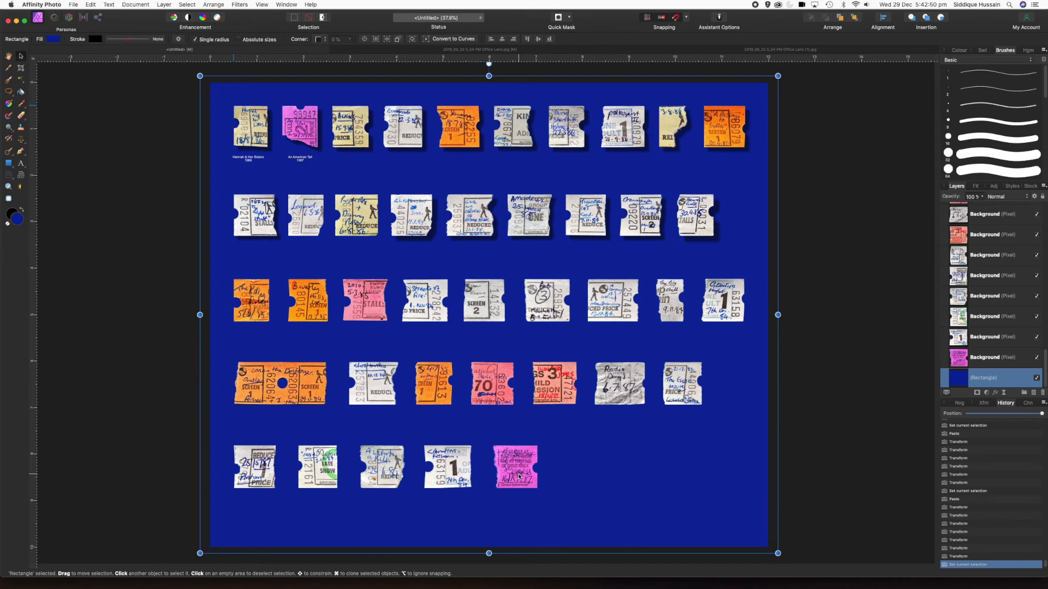
- Close the pink "The Secret of My Success" ticket scan without saving its changes
{"action": "left_click", "coordinate": [373, 51]}
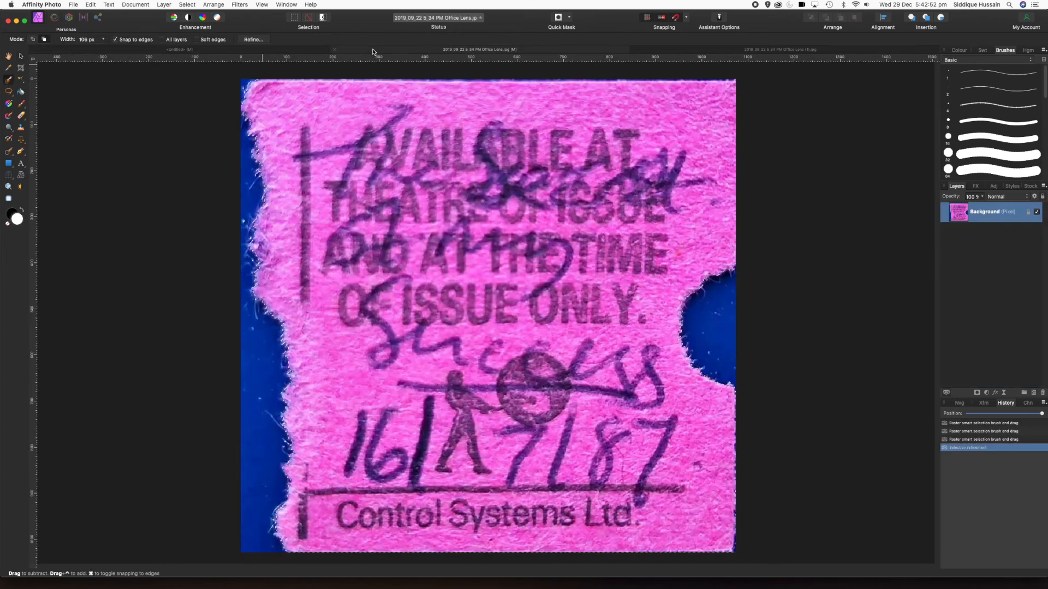
{"action": "left_click", "coordinate": [226, 51]}
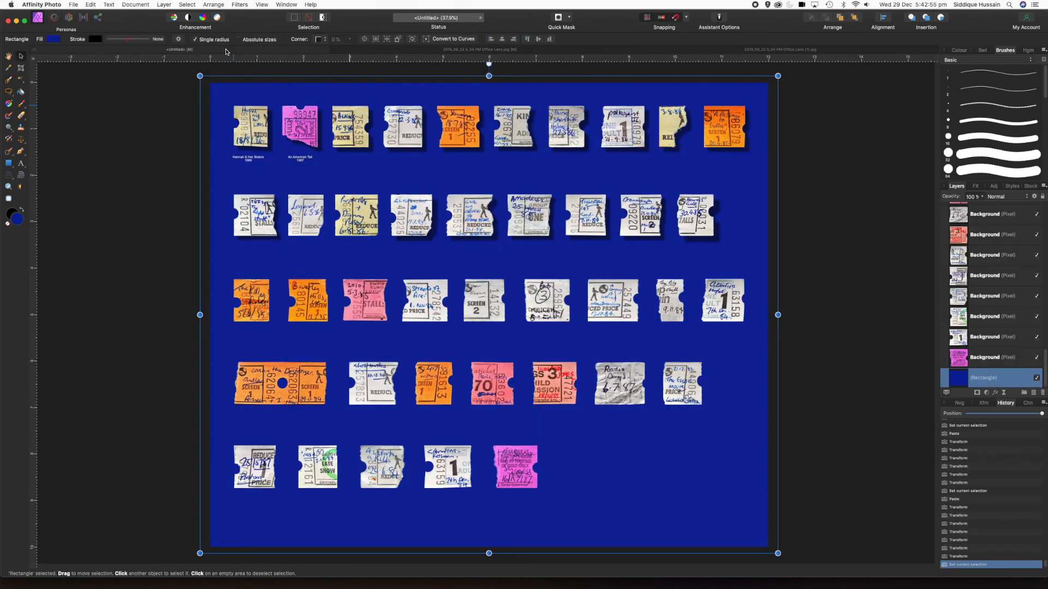
{"action": "left_click", "coordinate": [388, 50]}
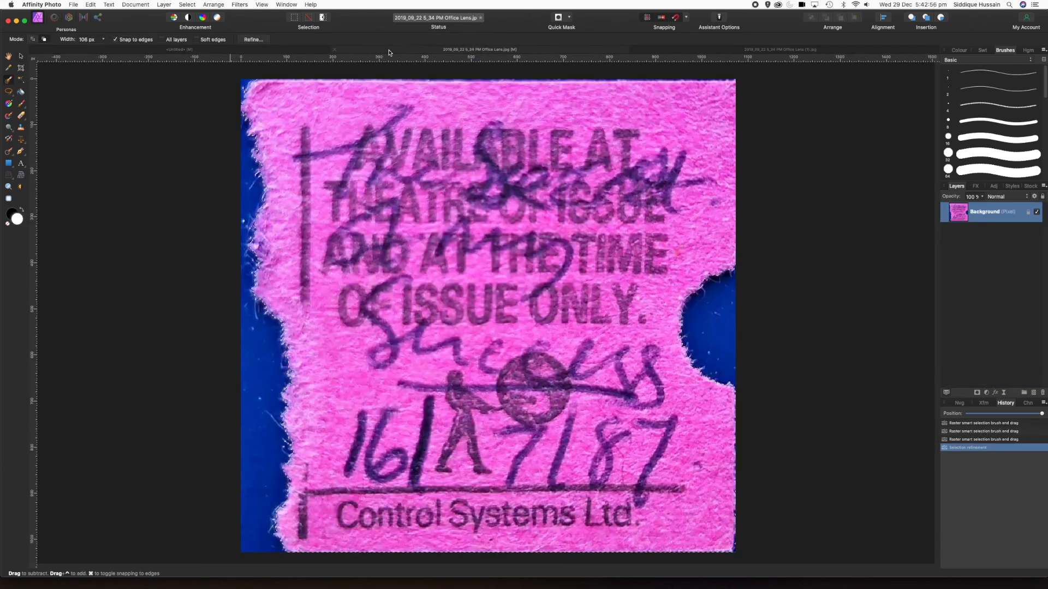
{"action": "left_click", "coordinate": [335, 50]}
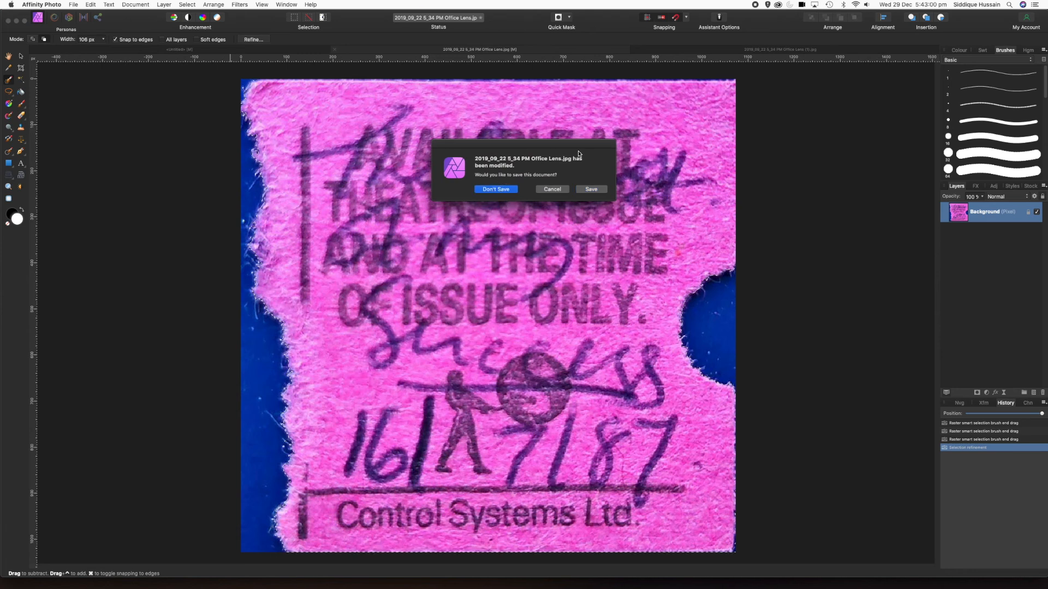
{"action": "left_click", "coordinate": [496, 189]}
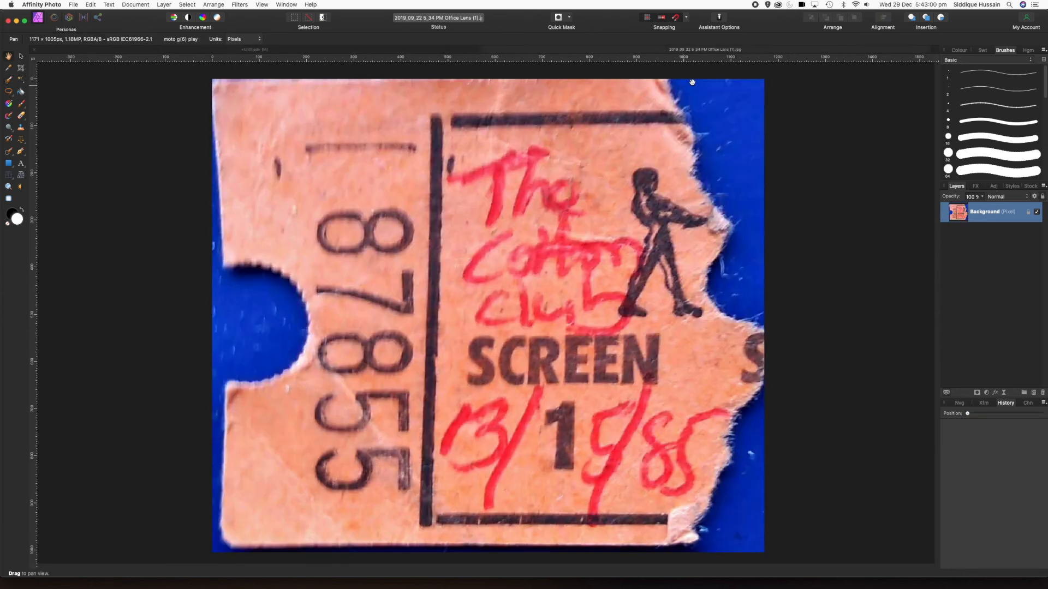
- Select the "The Cotton Club" ticket with the Selection Brush and subtract the blue background beyond its torn right edge
{"action": "left_click", "coordinate": [9, 81]}
{"action": "mouse_move", "coordinate": [480, 330]}
{"action": "left_mouse_down"}
{"action": "mouse_move", "coordinate": [491, 167]}
{"action": "mouse_move", "coordinate": [471, 119]}
{"action": "mouse_move", "coordinate": [442, 102]}
{"action": "mouse_move", "coordinate": [605, 131]}
{"action": "mouse_move", "coordinate": [650, 218]}
{"action": "mouse_move", "coordinate": [656, 326]}
{"action": "mouse_move", "coordinate": [703, 368]}
{"action": "mouse_move", "coordinate": [696, 377]}
{"action": "mouse_move", "coordinate": [737, 357]}
{"action": "mouse_move", "coordinate": [706, 385]}
{"action": "mouse_move", "coordinate": [637, 537]}
{"action": "mouse_move", "coordinate": [646, 528]}
{"action": "mouse_move", "coordinate": [595, 513]}
{"action": "mouse_move", "coordinate": [492, 503]}
{"action": "mouse_move", "coordinate": [588, 444]}
{"action": "mouse_move", "coordinate": [576, 294]}
{"action": "mouse_move", "coordinate": [590, 317]}
{"action": "mouse_move", "coordinate": [532, 176]}
{"action": "left_mouse_up"}
{"action": "mouse_move", "coordinate": [473, 143]}
{"action": "left_mouse_down"}
{"action": "mouse_move", "coordinate": [411, 97]}
{"action": "mouse_move", "coordinate": [330, 116]}
{"action": "mouse_move", "coordinate": [245, 104]}
{"action": "mouse_move", "coordinate": [279, 163]}
{"action": "mouse_move", "coordinate": [391, 210]}
{"action": "mouse_move", "coordinate": [494, 217]}
{"action": "mouse_move", "coordinate": [479, 238]}
{"action": "mouse_move", "coordinate": [443, 247]}
{"action": "mouse_move", "coordinate": [434, 328]}
{"action": "mouse_move", "coordinate": [371, 280]}
{"action": "mouse_move", "coordinate": [367, 322]}
{"action": "mouse_move", "coordinate": [335, 391]}
{"action": "mouse_move", "coordinate": [308, 412]}
{"action": "mouse_move", "coordinate": [261, 419]}
{"action": "left_mouse_up"}
{"action": "mouse_move", "coordinate": [369, 399]}
{"action": "left_mouse_down"}
{"action": "mouse_move", "coordinate": [546, 353]}
{"action": "mouse_move", "coordinate": [497, 478]}
{"action": "mouse_move", "coordinate": [409, 514]}
{"action": "mouse_move", "coordinate": [276, 456]}
{"action": "mouse_move", "coordinate": [316, 505]}
{"action": "left_mouse_up"}
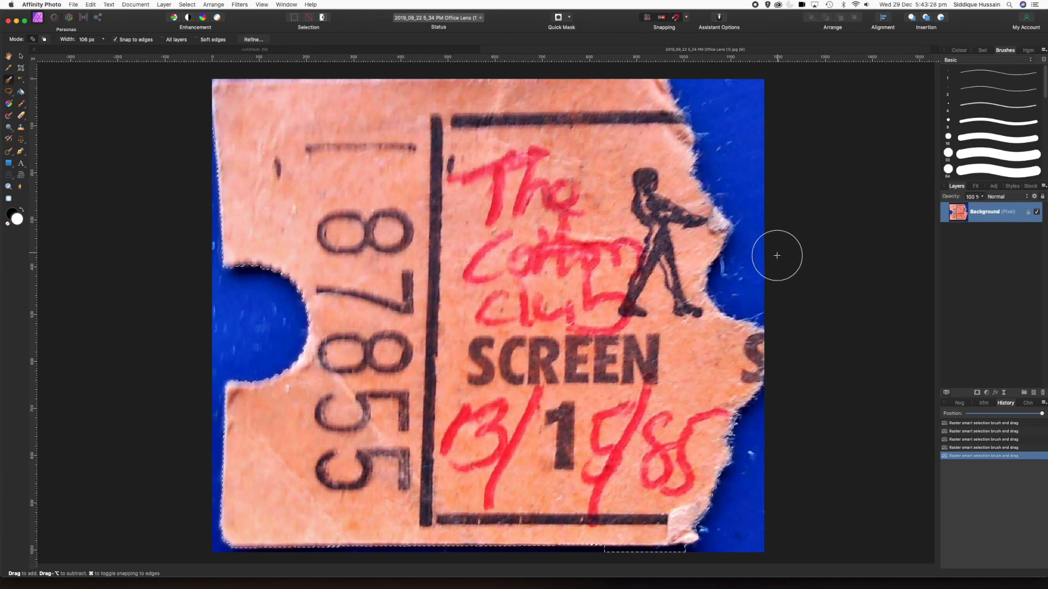
{"action": "left_click", "coordinate": [43, 39]}
{"action": "mouse_move", "coordinate": [732, 140]}
{"action": "left_mouse_down"}
{"action": "mouse_move", "coordinate": [769, 87]}
{"action": "mouse_move", "coordinate": [741, 108]}
{"action": "mouse_move", "coordinate": [724, 100]}
{"action": "mouse_move", "coordinate": [763, 161]}
{"action": "mouse_move", "coordinate": [786, 279]}
{"action": "left_mouse_up"}
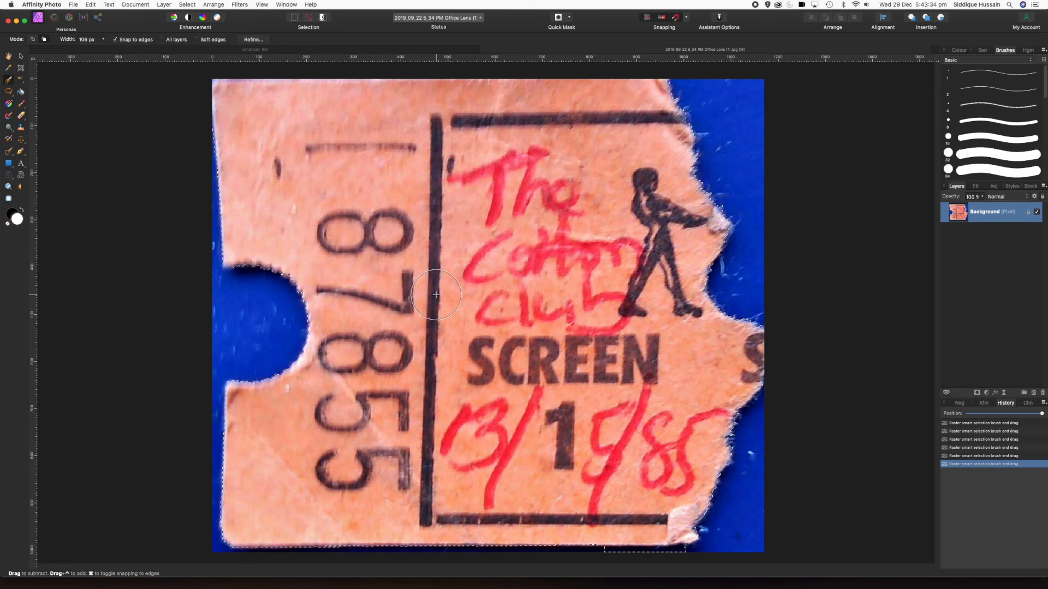
- Refine the selection by matting the "The Cotton Club" ticket's left edge, notch, bottom edge and torn right edge, and apply it
{"action": "left_click", "coordinate": [254, 39]}
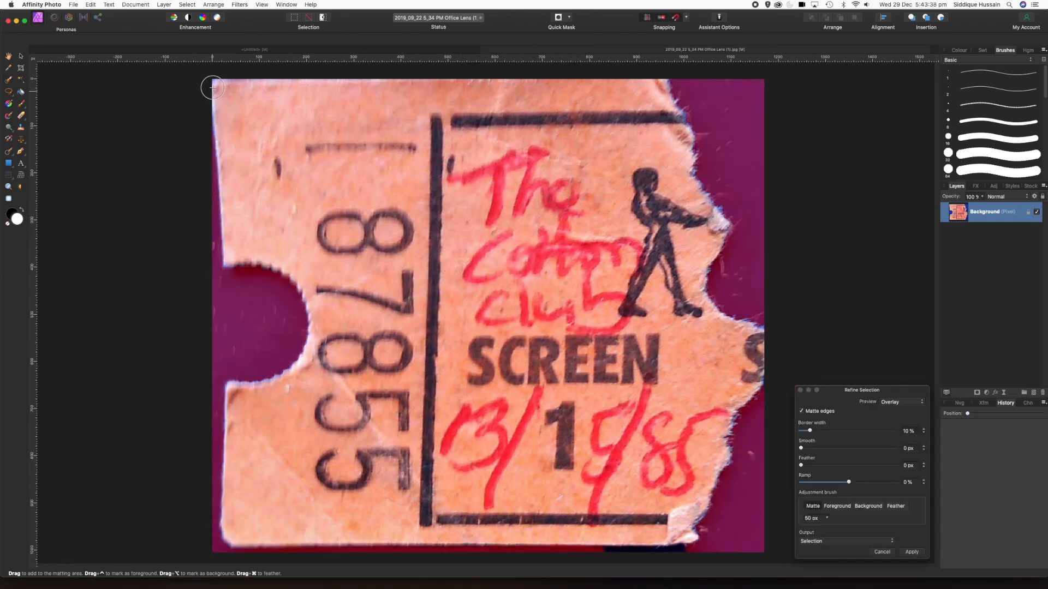
{"action": "mouse_move", "coordinate": [212, 99]}
{"action": "left_mouse_down"}
{"action": "mouse_move", "coordinate": [228, 260]}
{"action": "mouse_move", "coordinate": [279, 273]}
{"action": "mouse_move", "coordinate": [310, 338]}
{"action": "mouse_move", "coordinate": [300, 361]}
{"action": "mouse_move", "coordinate": [229, 386]}
{"action": "left_mouse_up"}
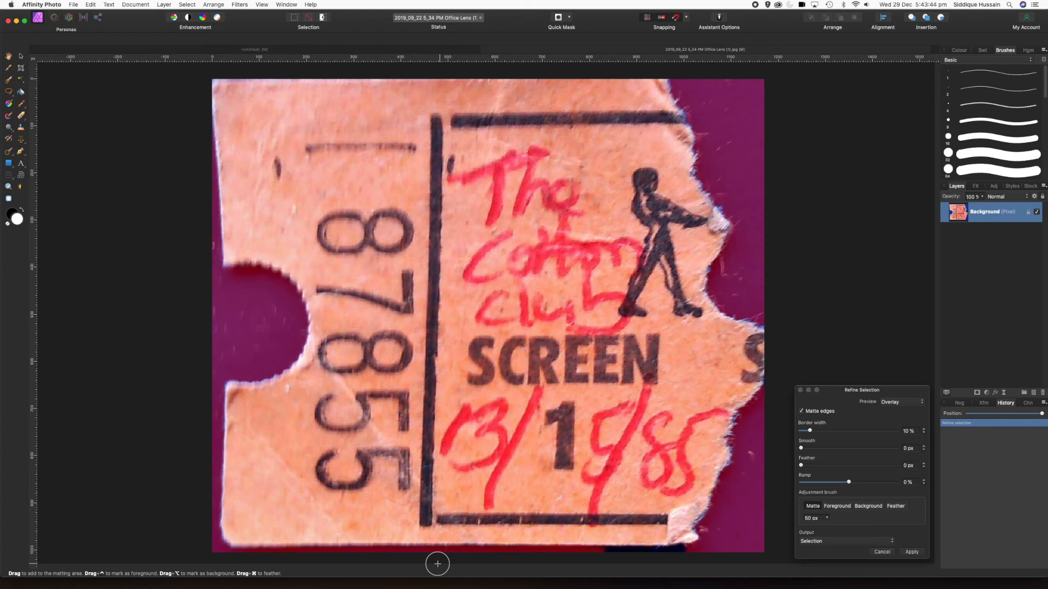
{"action": "mouse_move", "coordinate": [221, 540]}
{"action": "left_mouse_down"}
{"action": "mouse_move", "coordinate": [700, 538]}
{"action": "mouse_move", "coordinate": [766, 350]}
{"action": "mouse_move", "coordinate": [761, 320]}
{"action": "mouse_move", "coordinate": [727, 319]}
{"action": "mouse_move", "coordinate": [714, 293]}
{"action": "mouse_move", "coordinate": [708, 268]}
{"action": "mouse_move", "coordinate": [728, 221]}
{"action": "mouse_move", "coordinate": [694, 174]}
{"action": "mouse_move", "coordinate": [669, 80]}
{"action": "mouse_move", "coordinate": [701, 136]}
{"action": "left_mouse_up"}
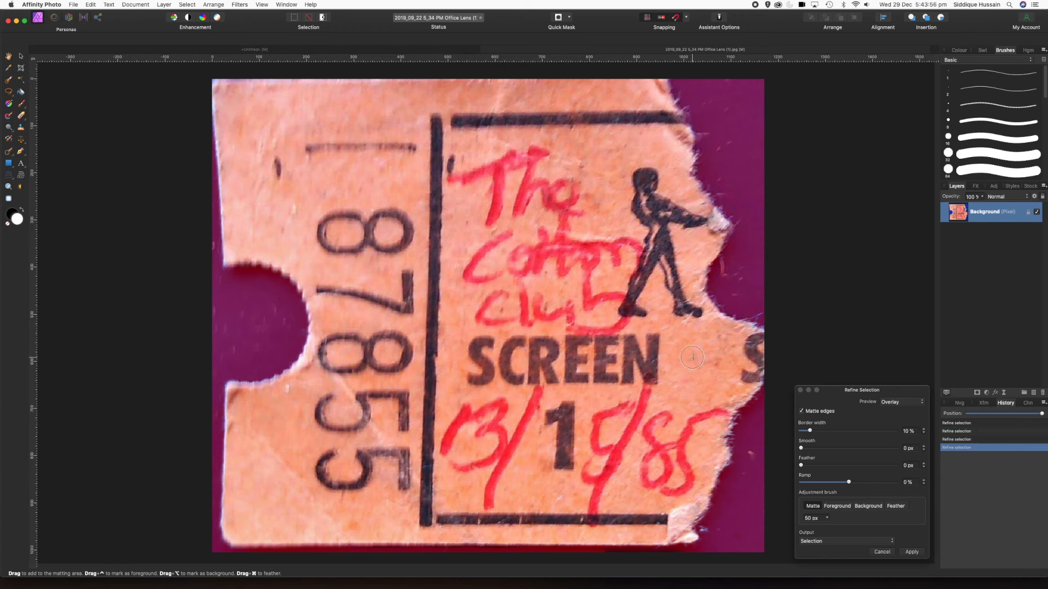
{"action": "left_click", "coordinate": [912, 552]}
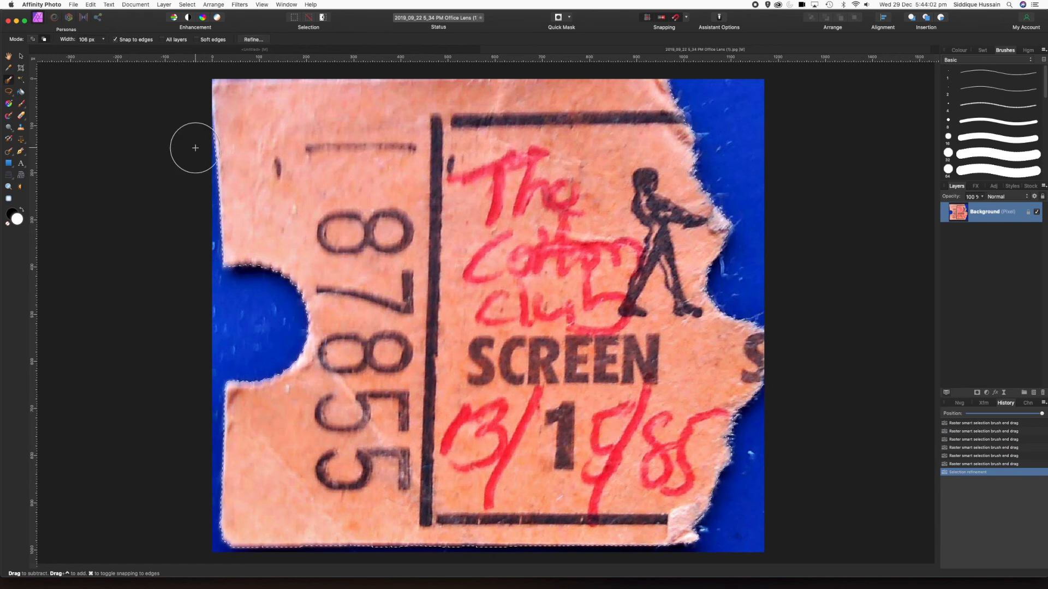
- Paste the cut-out "The Cotton Club" ticket into the collage, scale it to the row height and place it right of the pink ticket
{"action": "key", "text": "ctrl+Tab"}
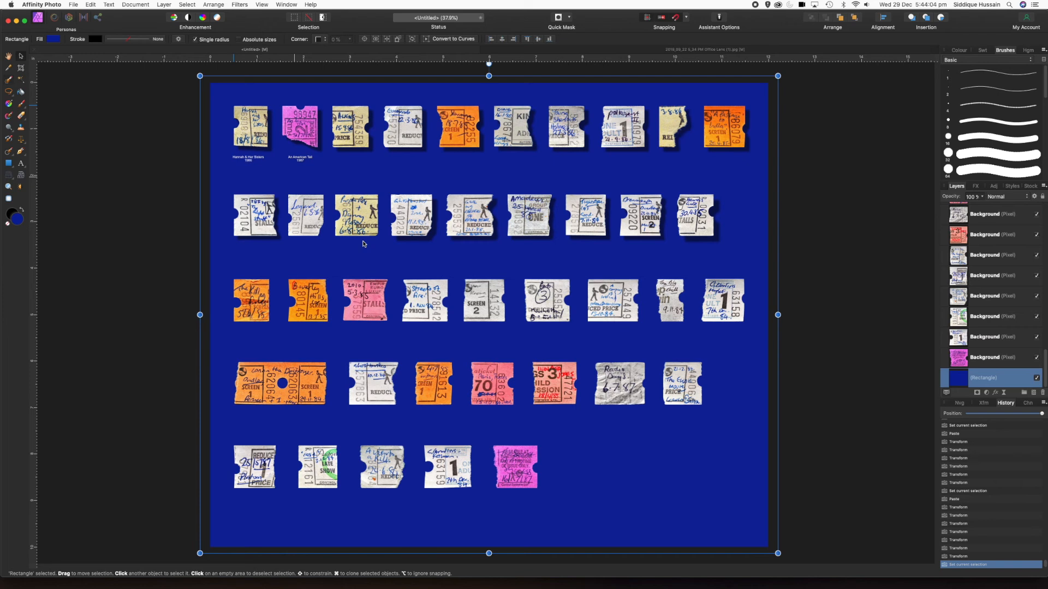
{"action": "key", "text": "super+v"}
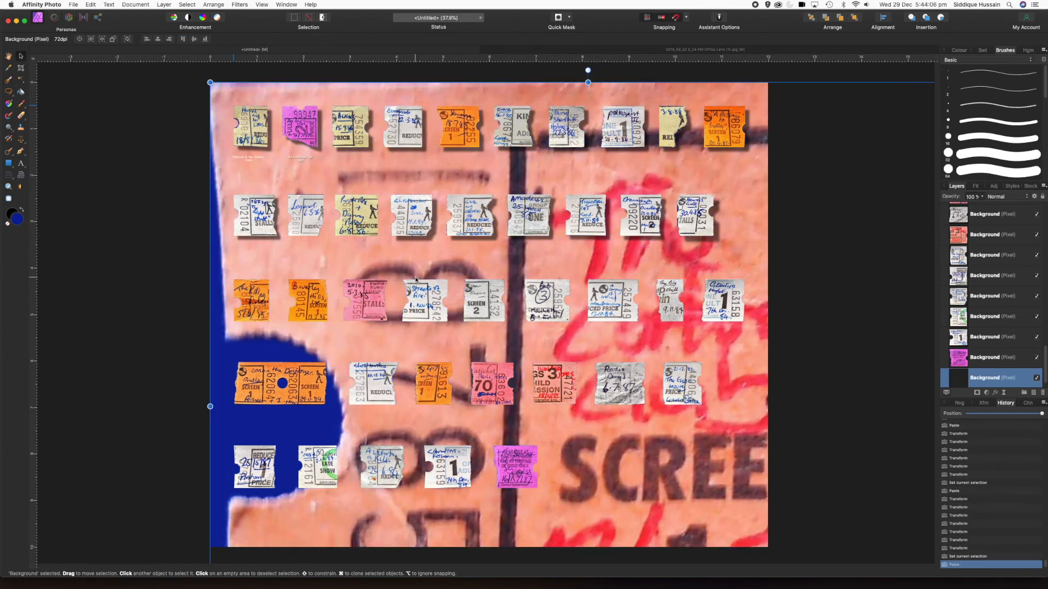
{"action": "left_click_drag", "start_coordinate": [210, 82], "coordinate": [411, 203]}
{"action": "left_click_drag", "start_coordinate": [340, 165], "coordinate": [542, 335]}
{"action": "left_click_drag", "start_coordinate": [557, 381], "coordinate": [596, 457]}
{"action": "left_click_drag", "start_coordinate": [580, 412], "coordinate": [592, 469]}
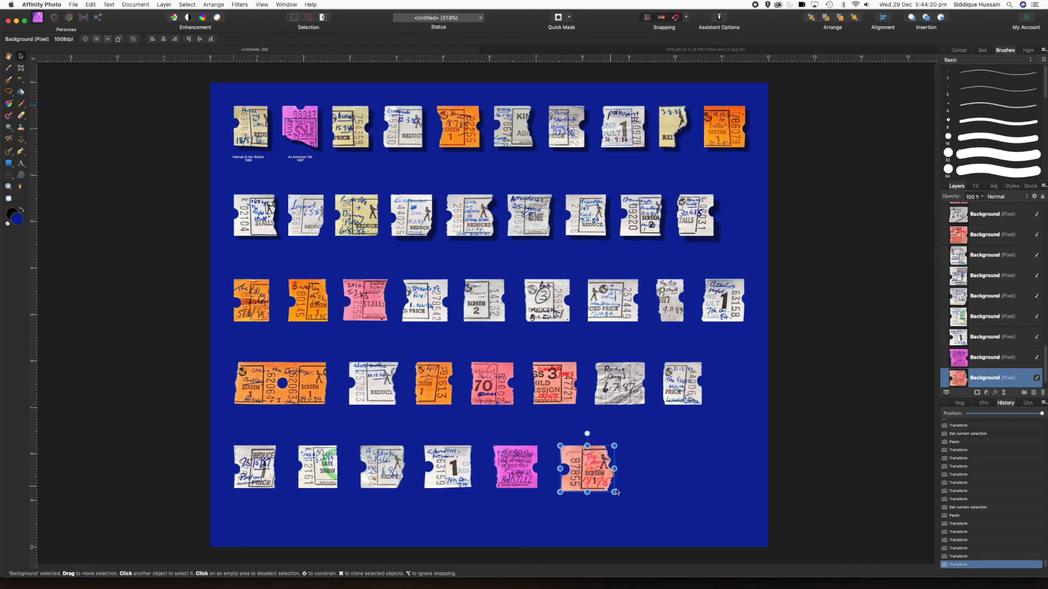
{"action": "left_click_drag", "start_coordinate": [615, 492], "coordinate": [611, 490]}
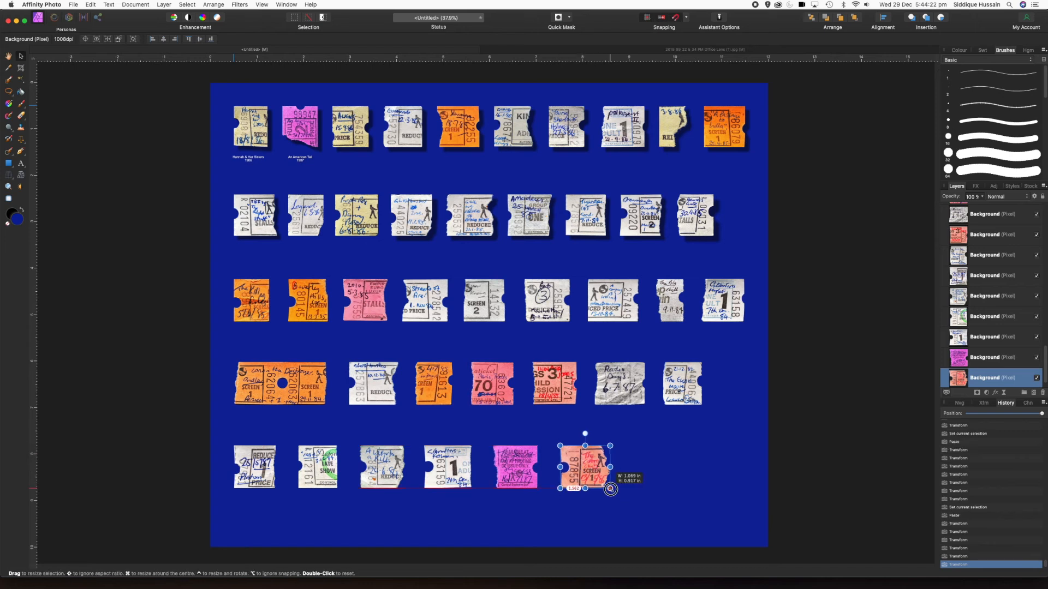
{"action": "left_click", "coordinate": [660, 500]}
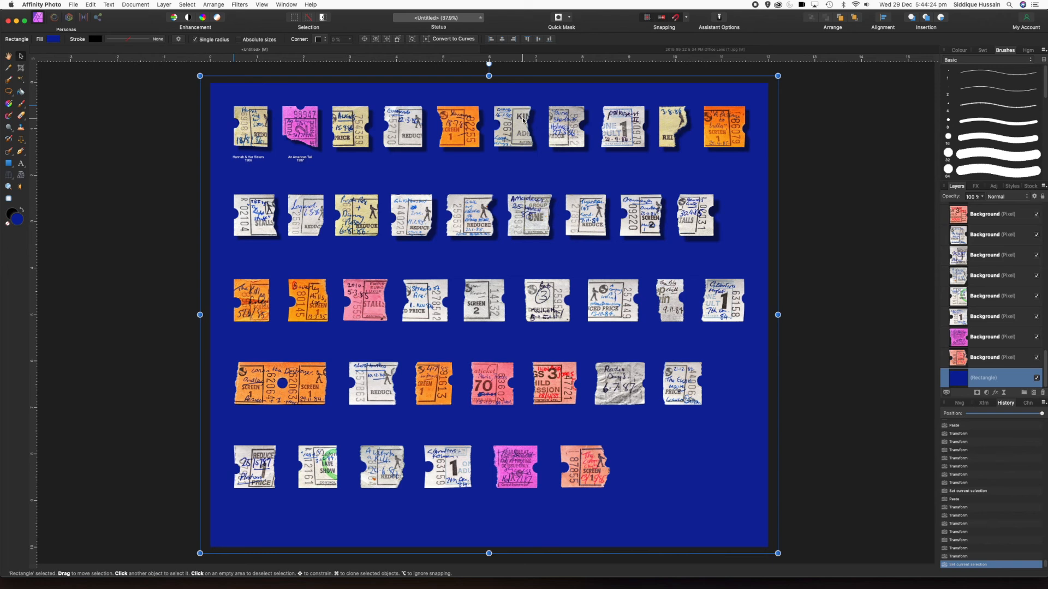
- Close the "The Cotton Club" ticket scan without saving its changes
{"action": "left_click", "coordinate": [566, 50]}
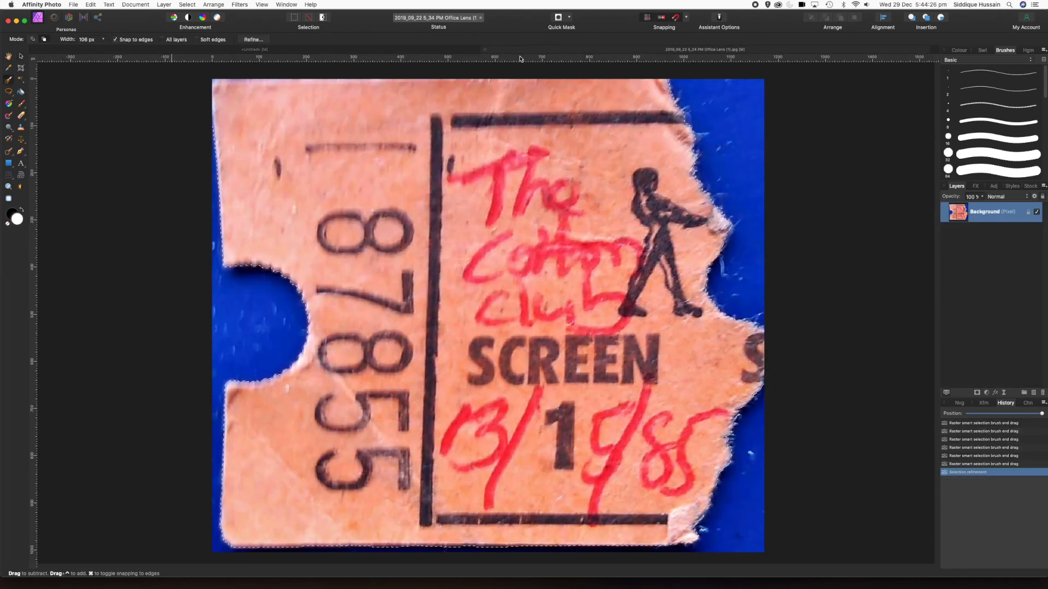
{"action": "left_click", "coordinate": [484, 49]}
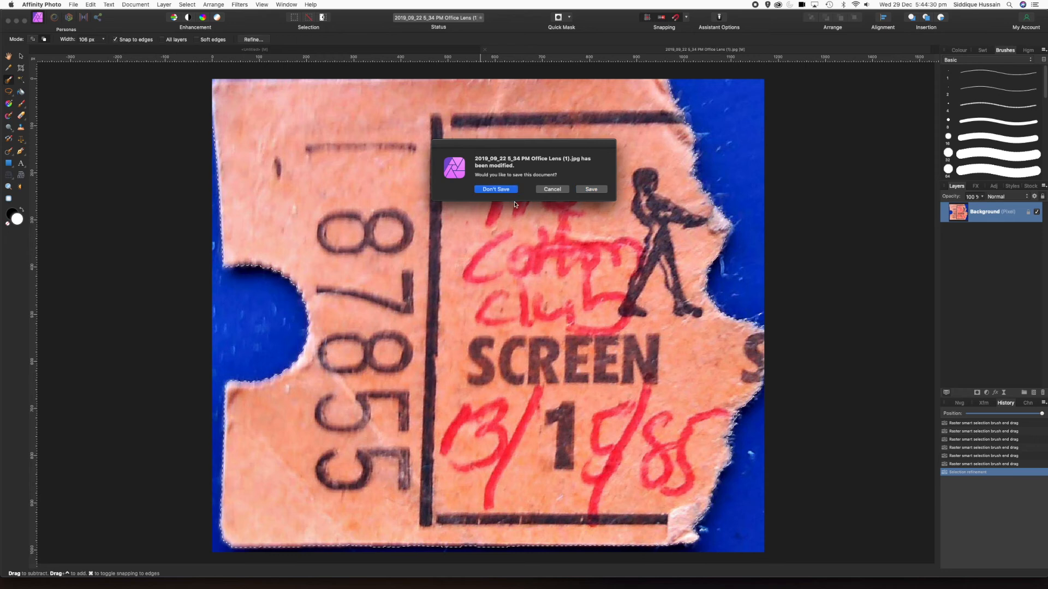
{"action": "left_click", "coordinate": [497, 190]}
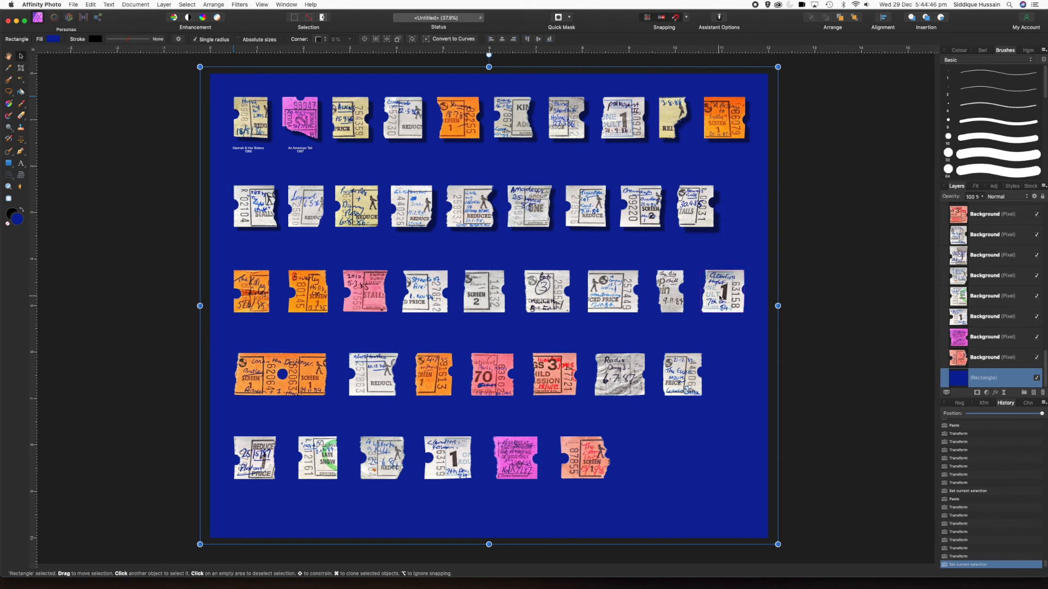
- Move the last ticket of the third row and the last ticket of the second row to the end of the fifth row
{"action": "left_click_drag", "start_coordinate": [720, 296], "coordinate": [645, 461]}
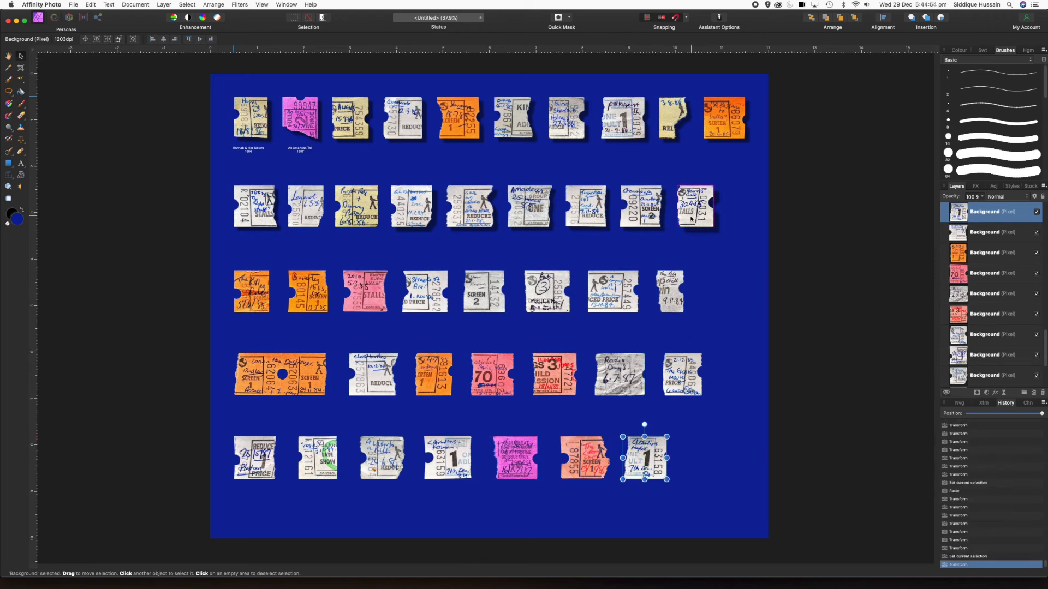
{"action": "left_click_drag", "start_coordinate": [693, 213], "coordinate": [706, 461]}
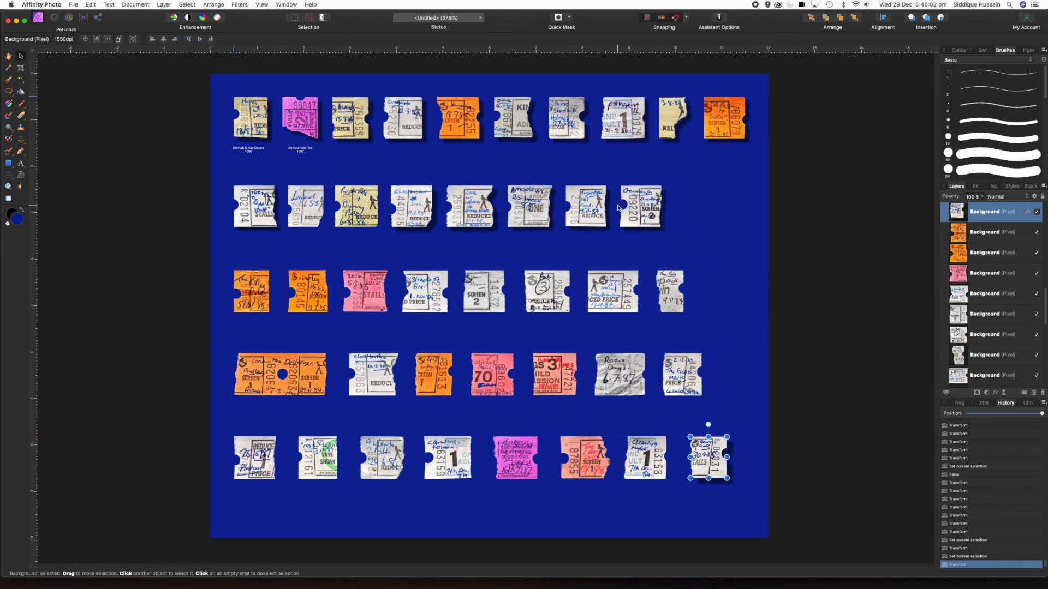
- Move the second row's last ticket to the collage's right margin and spread the preceding tickets rightward across the row
{"action": "left_click_drag", "start_coordinate": [645, 219], "coordinate": [721, 209]}
{"action": "left_click_drag", "start_coordinate": [587, 209], "coordinate": [638, 207]}
{"action": "left_click_drag", "start_coordinate": [538, 209], "coordinate": [569, 207]}
{"action": "left_click_drag", "start_coordinate": [474, 208], "coordinate": [493, 207]}
{"action": "left_click_drag", "start_coordinate": [412, 203], "coordinate": [339, 208]}
{"action": "left_click_drag", "start_coordinate": [705, 218], "coordinate": [709, 210]}
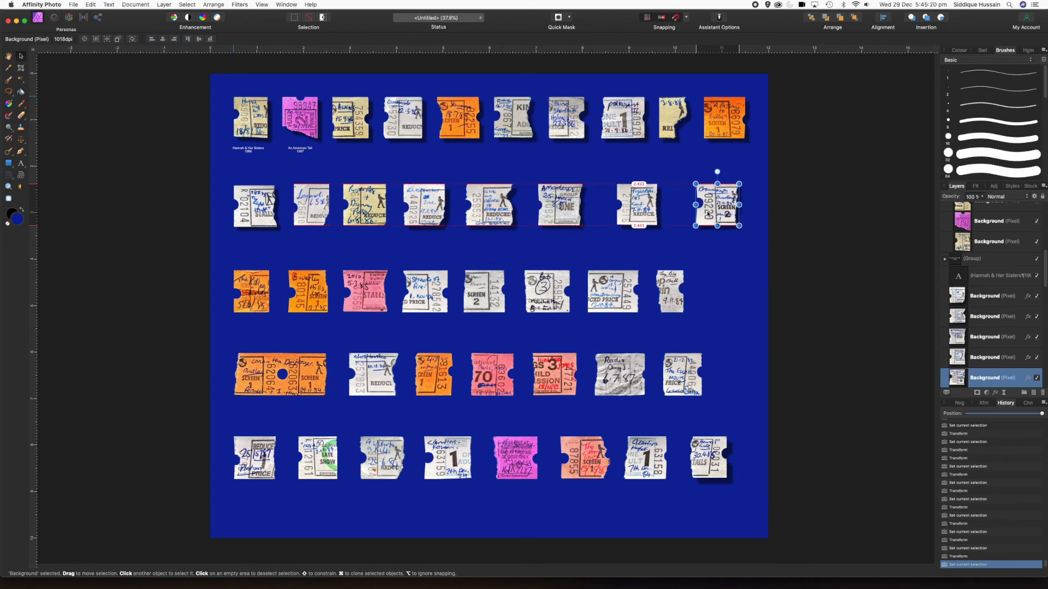
- Even out the second row's gaps by nudging its second through seventh tickets slightly to the right
{"action": "left_click_drag", "start_coordinate": [639, 211], "coordinate": [654, 211]}
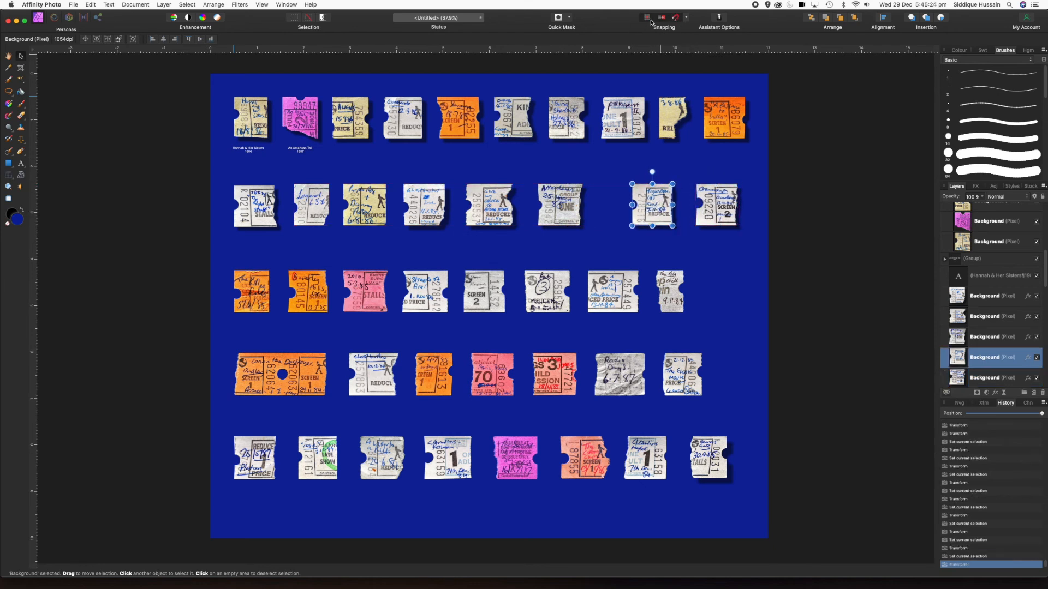
{"action": "left_click_drag", "start_coordinate": [567, 204], "coordinate": [582, 203]}
{"action": "left_click_drag", "start_coordinate": [495, 204], "coordinate": [506, 203]}
{"action": "left_click_drag", "start_coordinate": [416, 204], "coordinate": [378, 200]}
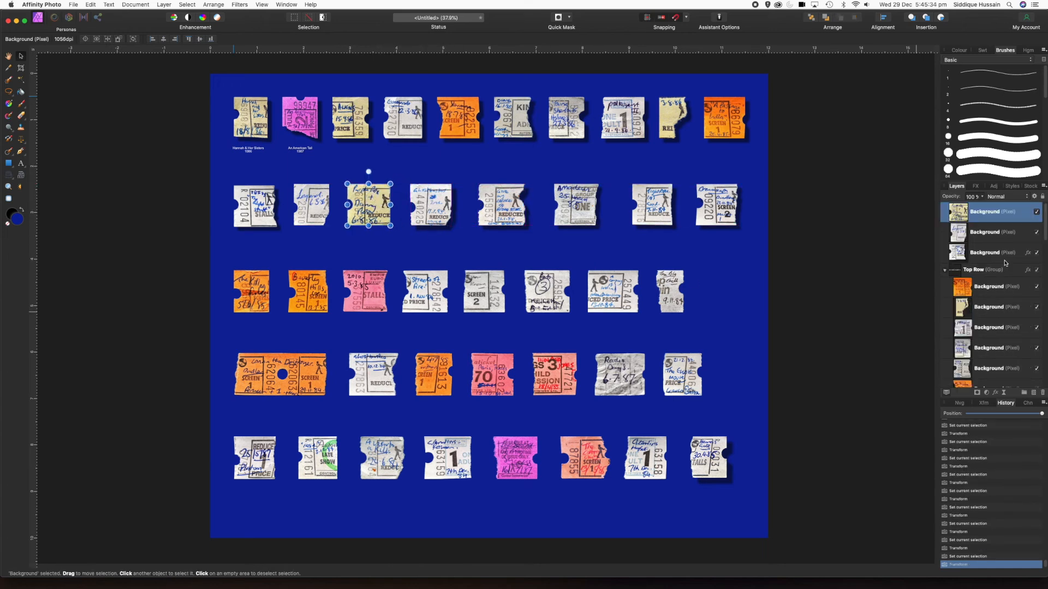
{"action": "left_click_drag", "start_coordinate": [315, 213], "coordinate": [318, 213]}
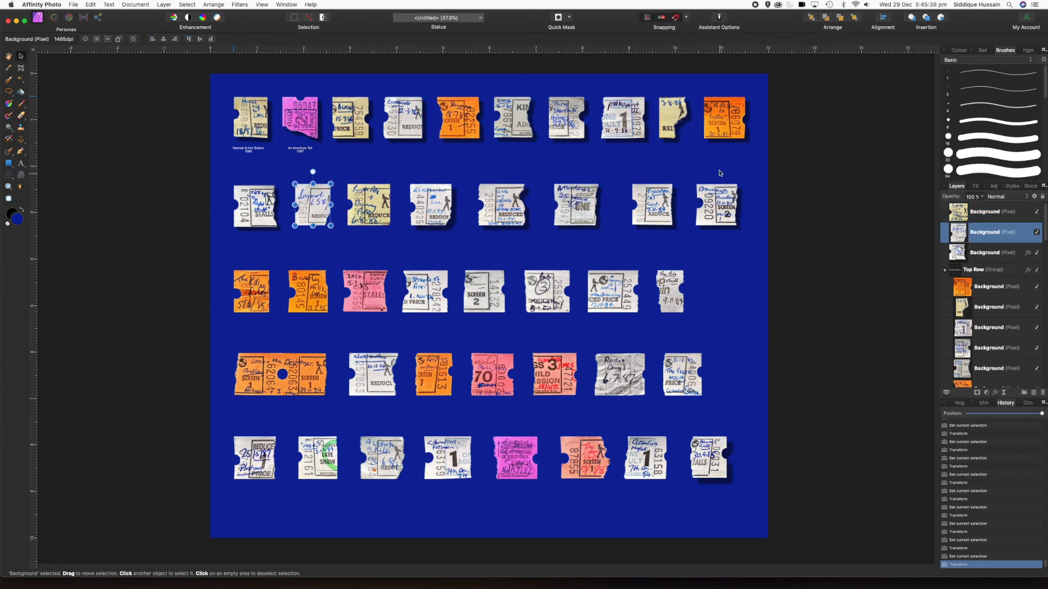
- Move the third row's last ticket to the collage's right margin and spread the preceding tickets rightward across the row
{"action": "left_click_drag", "start_coordinate": [676, 293], "coordinate": [716, 290]}
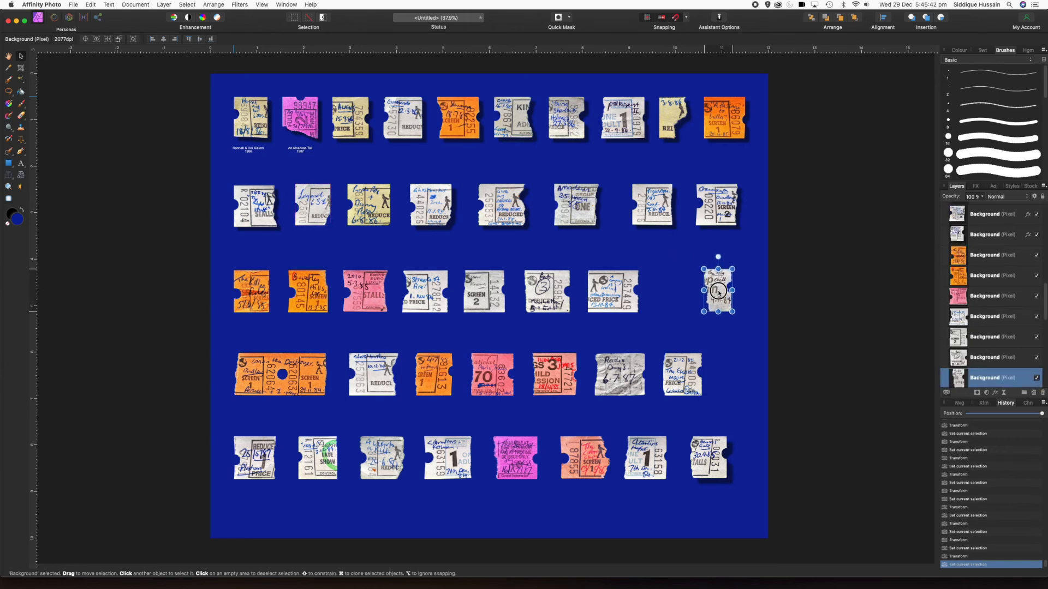
{"action": "left_click_drag", "start_coordinate": [609, 295], "coordinate": [637, 296]}
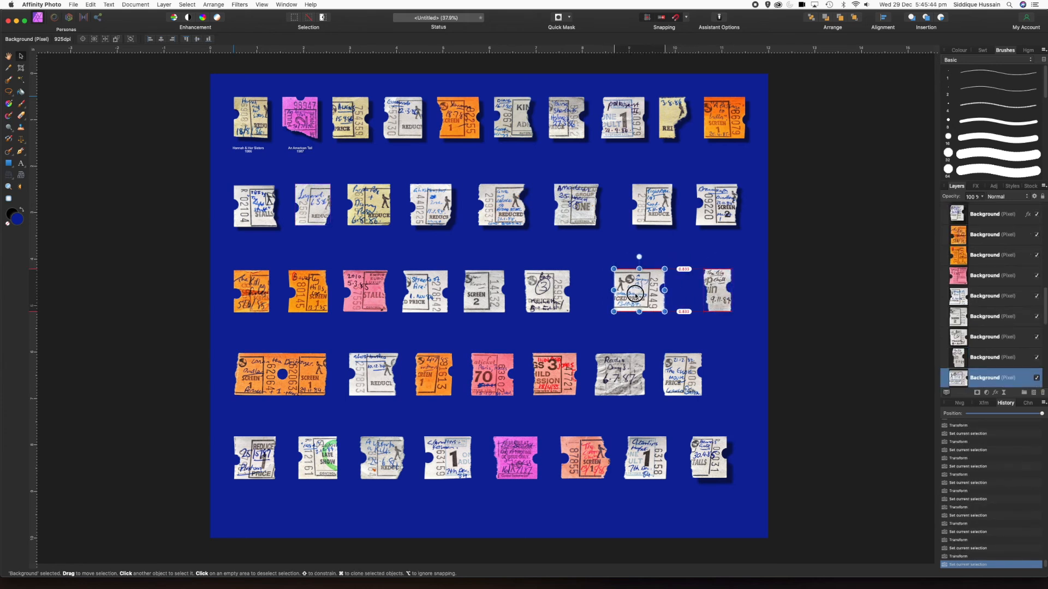
{"action": "left_click_drag", "start_coordinate": [556, 293], "coordinate": [575, 293]}
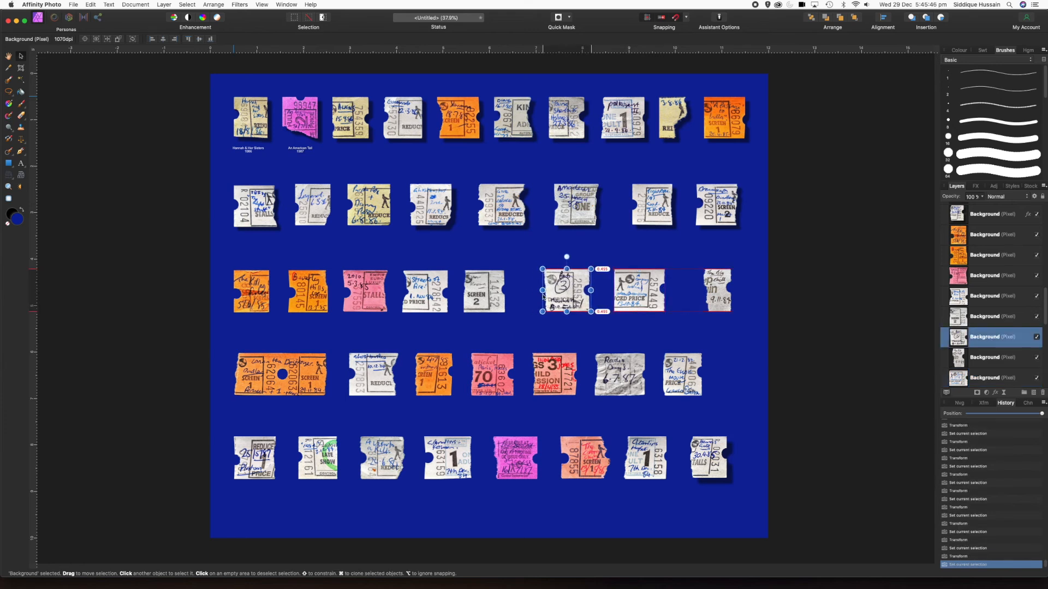
{"action": "left_click_drag", "start_coordinate": [495, 293], "coordinate": [507, 293]}
{"action": "left_click_drag", "start_coordinate": [432, 294], "coordinate": [439, 296]}
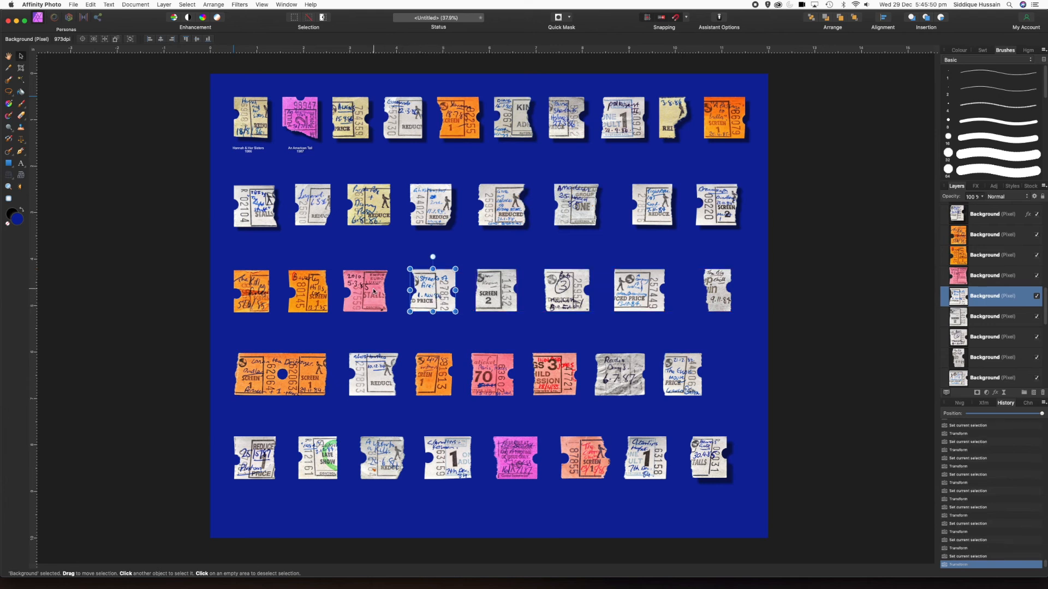
{"action": "left_click_drag", "start_coordinate": [371, 288], "coordinate": [376, 288]}
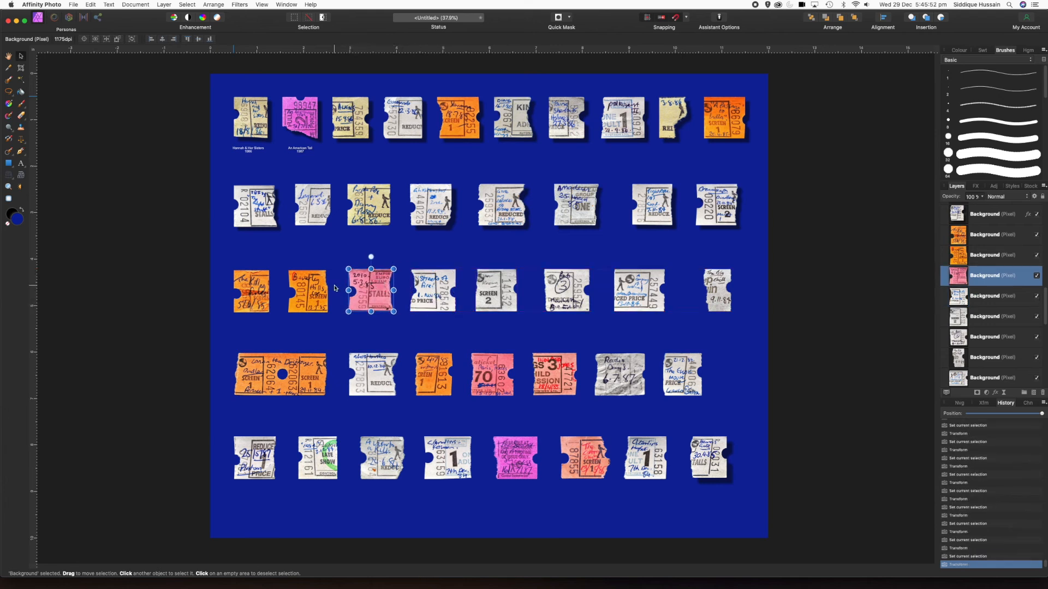
{"action": "left_click_drag", "start_coordinate": [310, 295], "coordinate": [310, 295]}
- Even out the third row's gaps by nudging its second through seventh tickets slightly further to the right
{"action": "left_click_drag", "start_coordinate": [640, 288], "coordinate": [654, 290]}
{"action": "left_click_drag", "start_coordinate": [567, 297], "coordinate": [582, 297]}
{"action": "left_click_drag", "start_coordinate": [504, 288], "coordinate": [518, 288]}
{"action": "left_click_drag", "start_coordinate": [435, 294], "coordinate": [444, 295]}
{"action": "left_click_drag", "start_coordinate": [374, 293], "coordinate": [380, 293]}
{"action": "left_click_drag", "start_coordinate": [312, 288], "coordinate": [316, 288]}
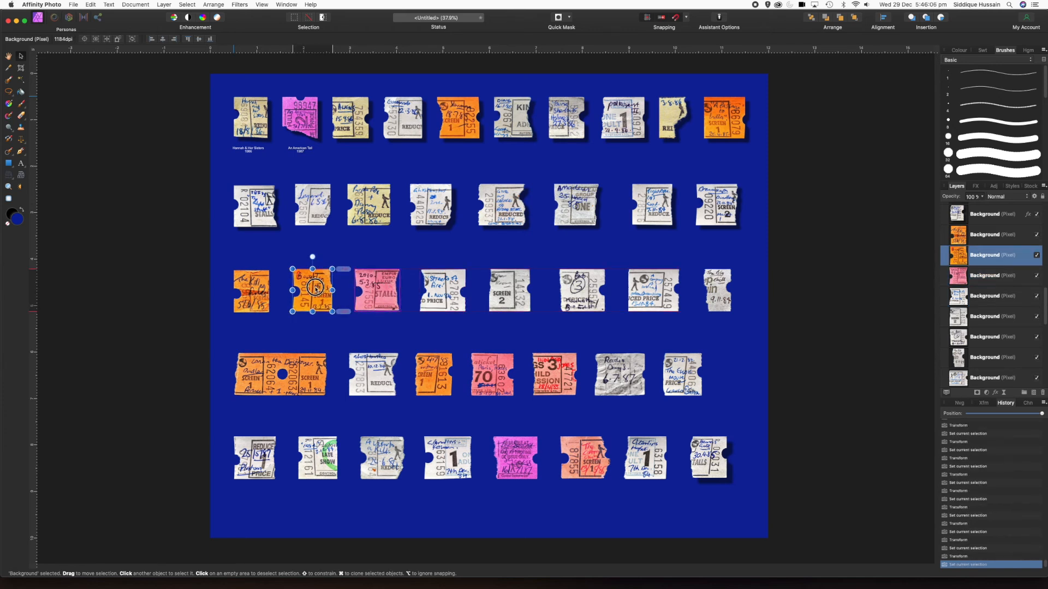
- Move the fourth row's last ticket to the collage's right margin and spread the other tickets with roughly even gaps
{"action": "left_click", "coordinate": [681, 379]}
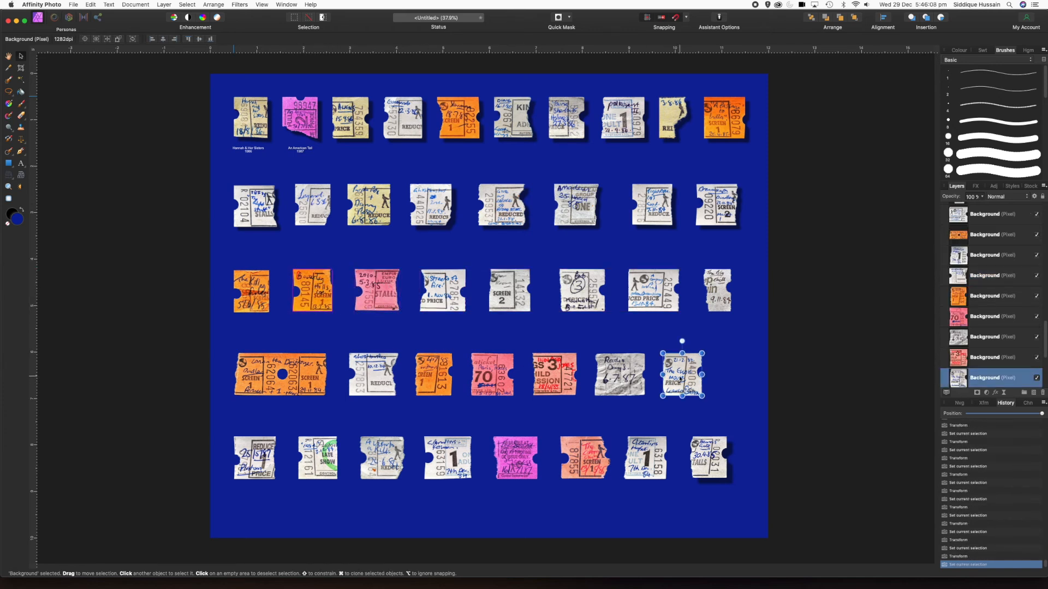
{"action": "left_click_drag", "start_coordinate": [676, 377], "coordinate": [709, 376]}
{"action": "left_click_drag", "start_coordinate": [629, 378], "coordinate": [647, 378]}
{"action": "left_click_drag", "start_coordinate": [554, 384], "coordinate": [570, 383]}
{"action": "left_click_drag", "start_coordinate": [642, 380], "coordinate": [651, 380]}
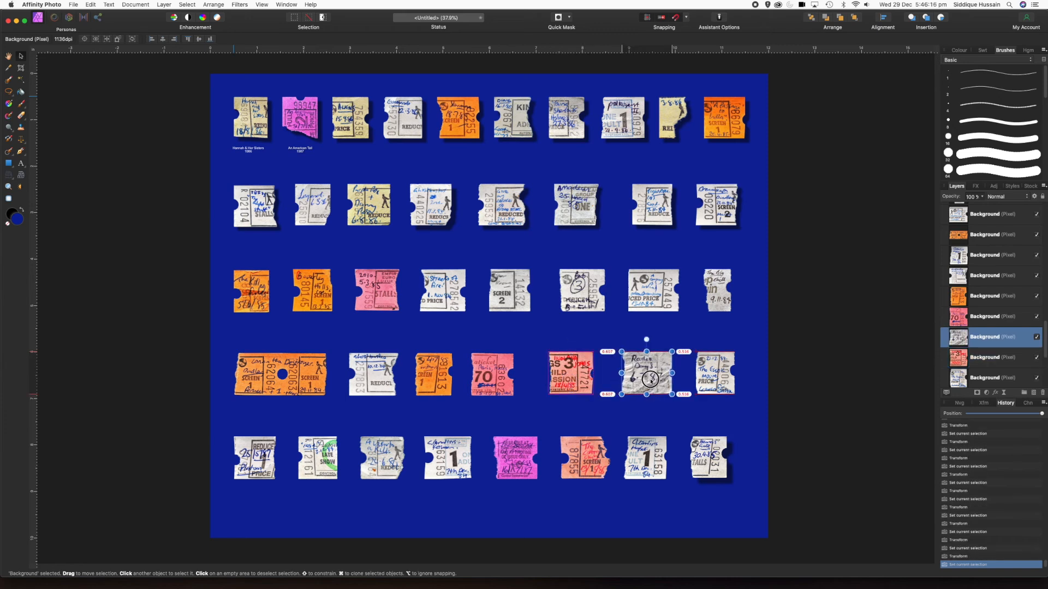
{"action": "left_click_drag", "start_coordinate": [500, 376], "coordinate": [510, 376]}
{"action": "left_click_drag", "start_coordinate": [435, 376], "coordinate": [440, 376]}
{"action": "left_click_drag", "start_coordinate": [370, 375], "coordinate": [373, 375]}
{"action": "left_click_drag", "start_coordinate": [288, 374], "coordinate": [286, 375]}
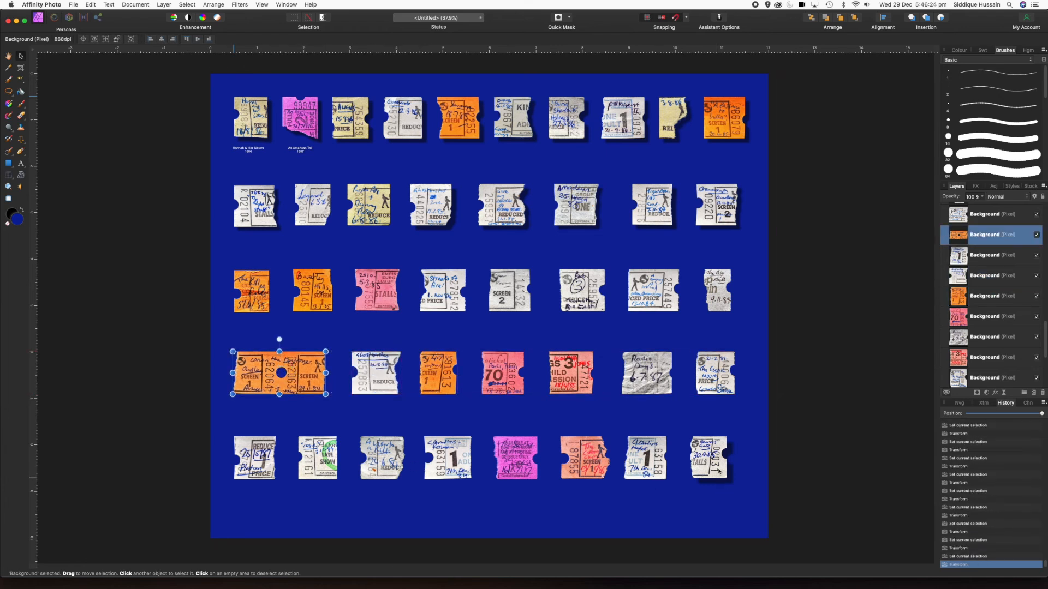
- Even out the fifth row by nudging its last two tickets slightly right and its third through fifth tickets slightly left
{"action": "left_click_drag", "start_coordinate": [718, 460], "coordinate": [721, 460]}
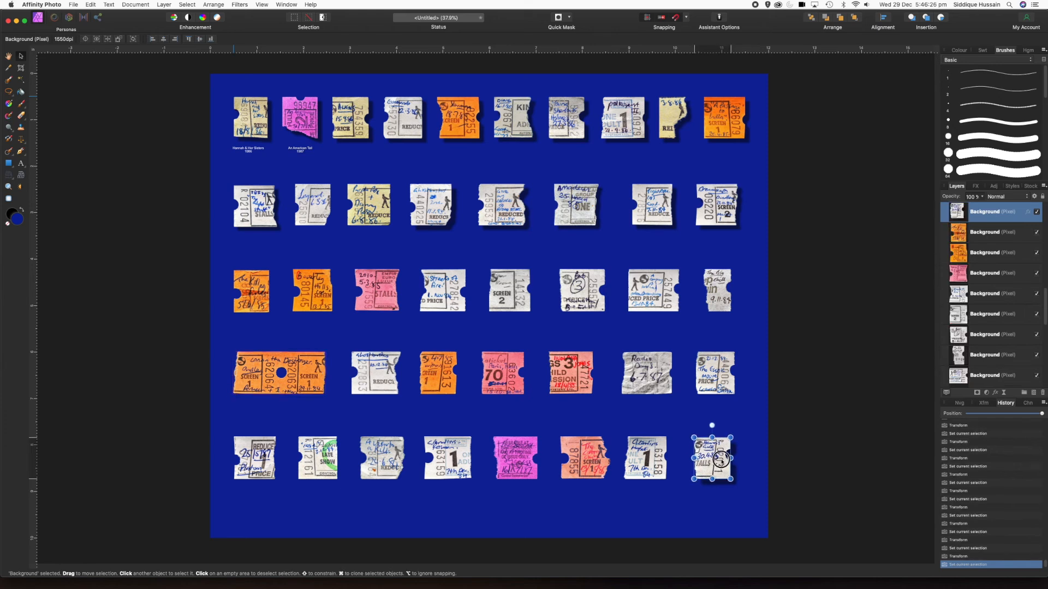
{"action": "left_click_drag", "start_coordinate": [645, 463], "coordinate": [648, 463]}
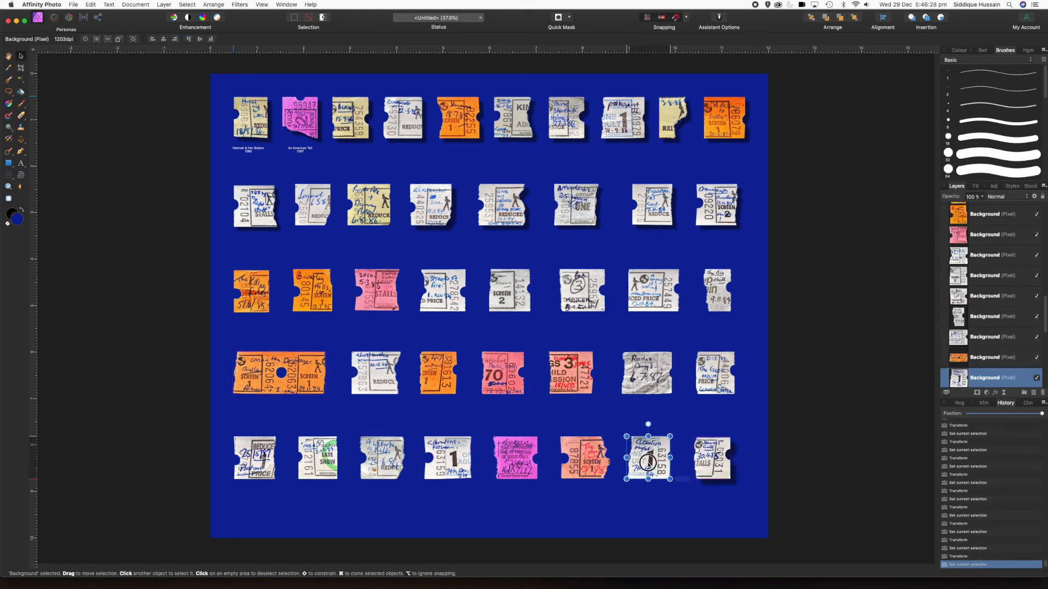
{"action": "left_click", "coordinate": [591, 463]}
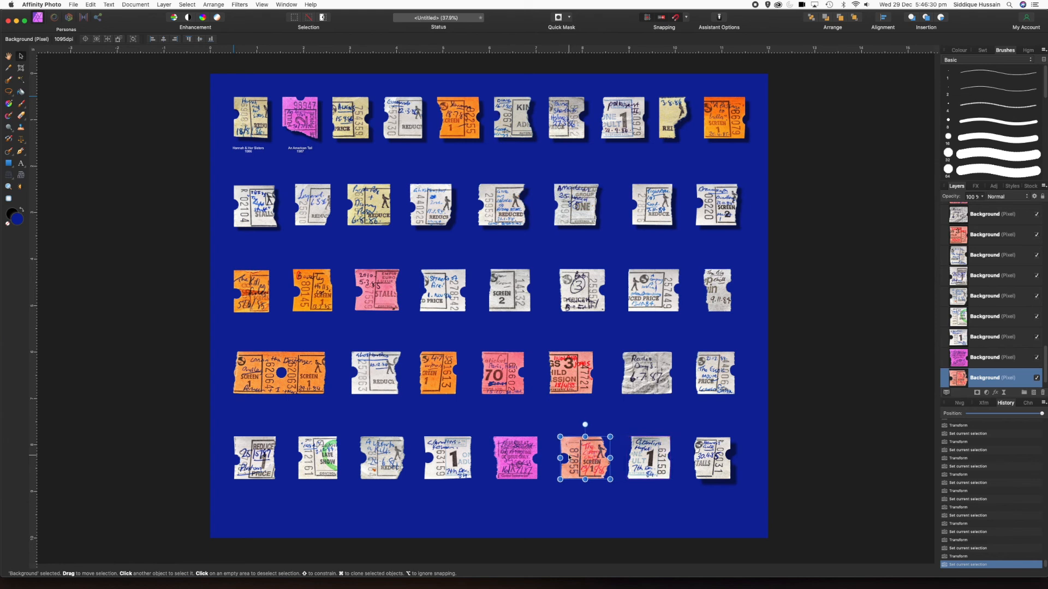
{"action": "left_click", "coordinate": [515, 458]}
{"action": "left_click_drag", "start_coordinate": [516, 459], "coordinate": [511, 458]}
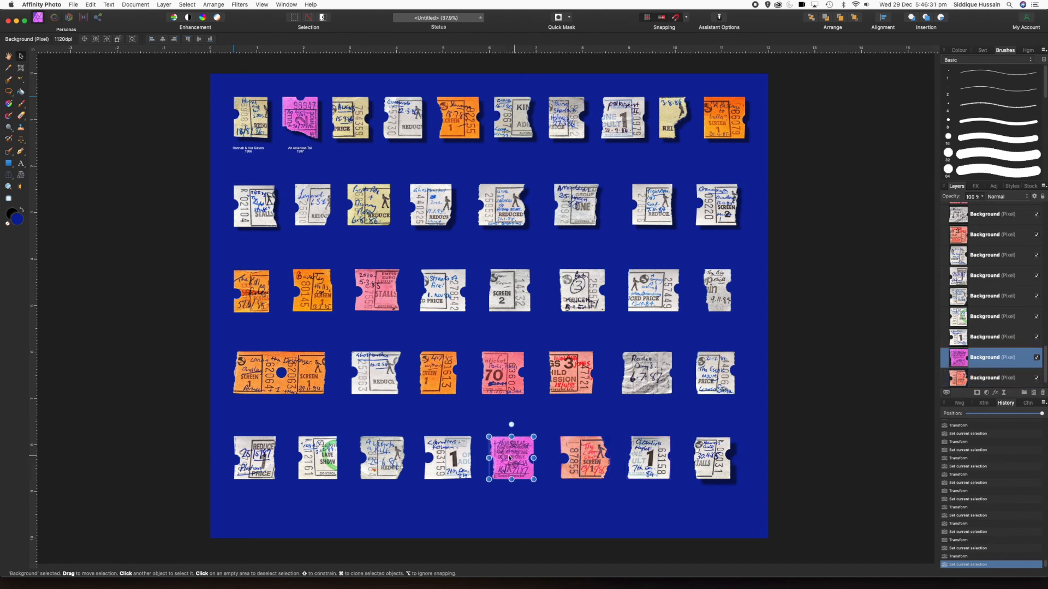
{"action": "left_click", "coordinate": [442, 456]}
{"action": "left_click_drag", "start_coordinate": [442, 456], "coordinate": [440, 456]}
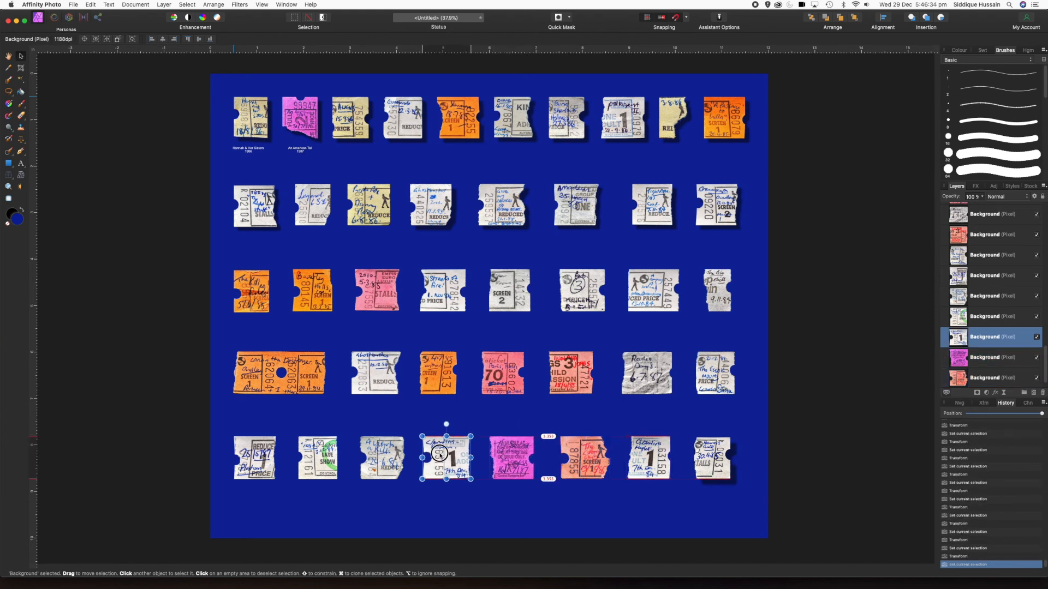
{"action": "left_click", "coordinate": [380, 453]}
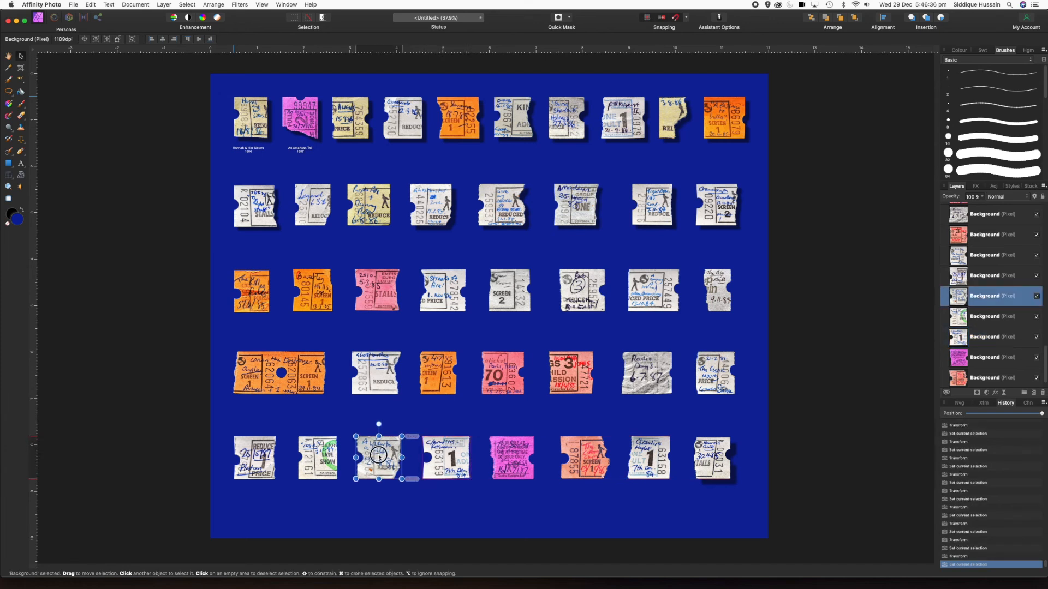
{"action": "left_click", "coordinate": [324, 458]}
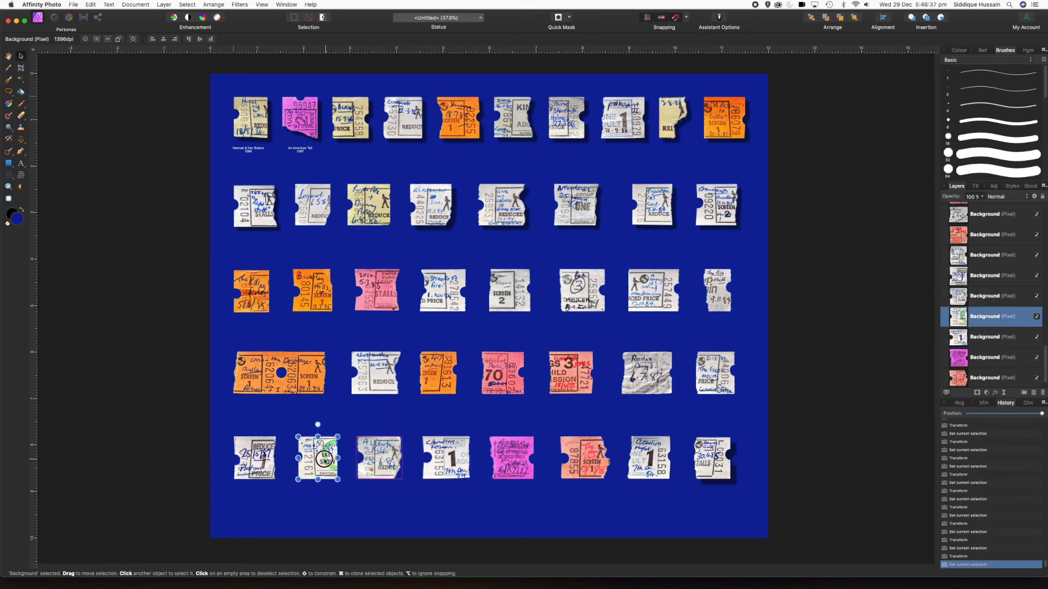
{"action": "left_click", "coordinate": [263, 463]}
{"action": "left_click_drag", "start_coordinate": [263, 462], "coordinate": [264, 463]}
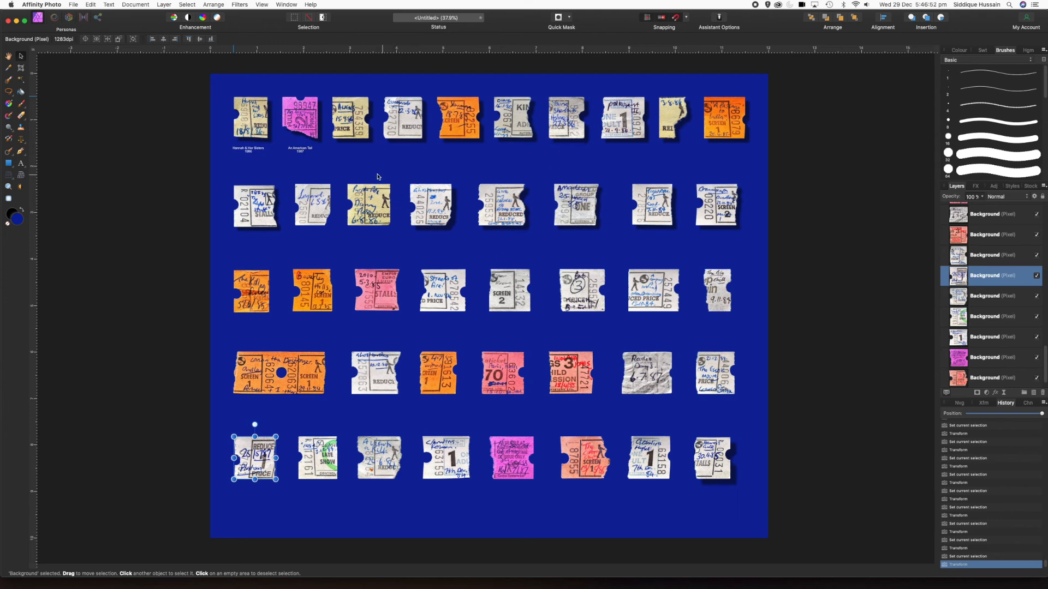
- Nudge the second row's first ticket slightly upward and keep that ticket selected
{"action": "left_click", "coordinate": [258, 200]}
{"action": "left_click_drag", "start_coordinate": [257, 198], "coordinate": [213, 170]}
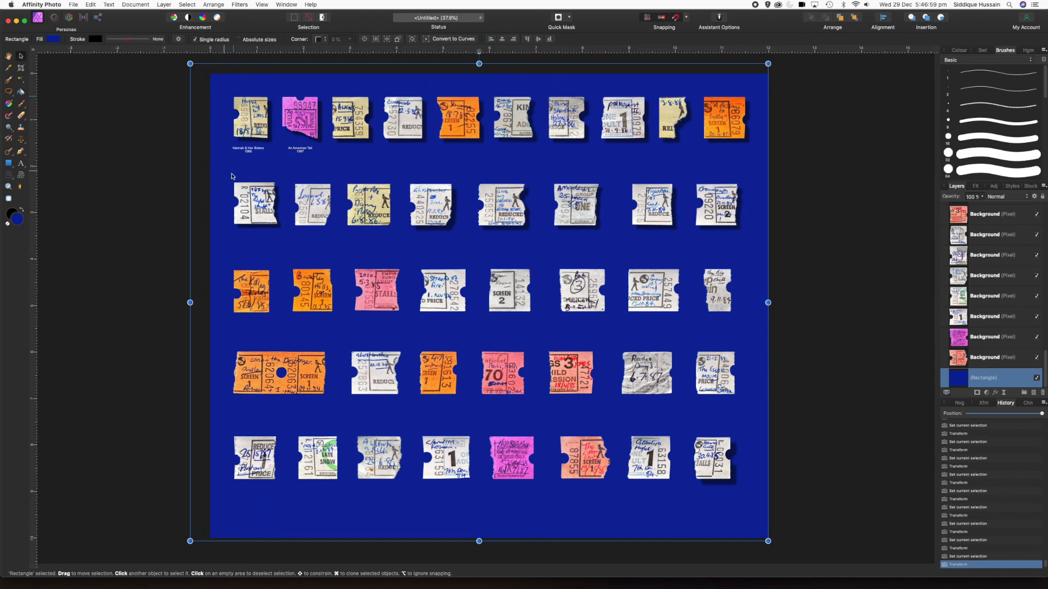
{"action": "left_click", "coordinate": [257, 209]}
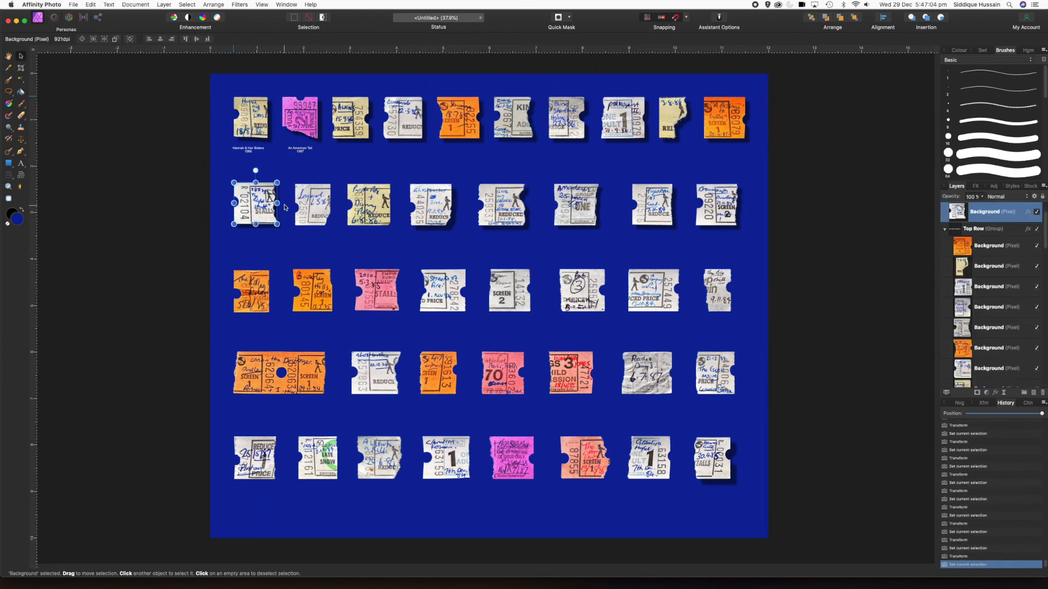
{"action": "left_click", "coordinate": [311, 203], "text": "super"}
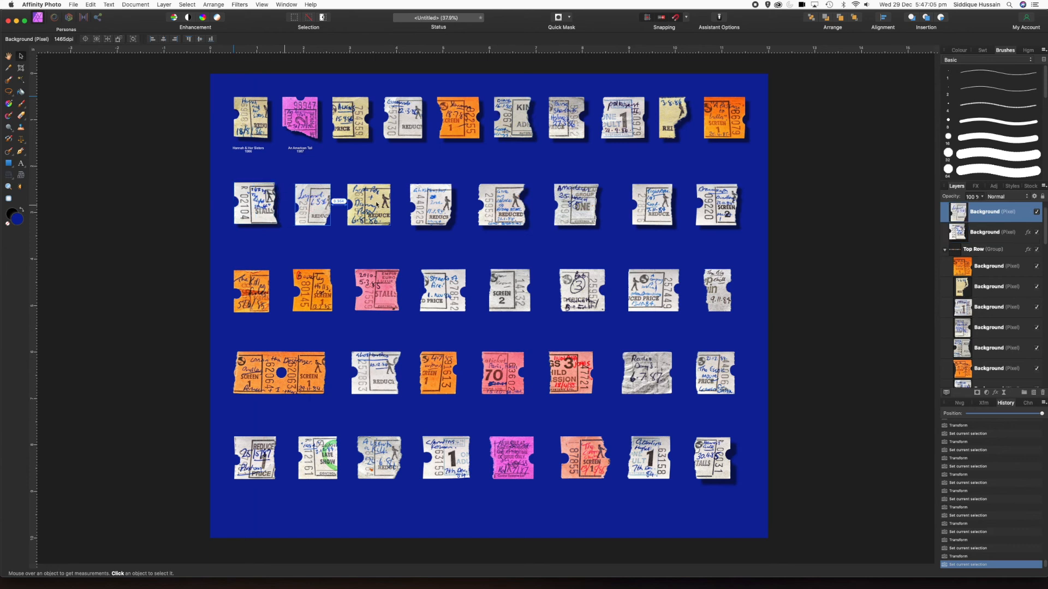
{"action": "left_click", "coordinate": [281, 210], "text": "super"}
{"action": "left_click", "coordinate": [258, 209], "text": "super"}
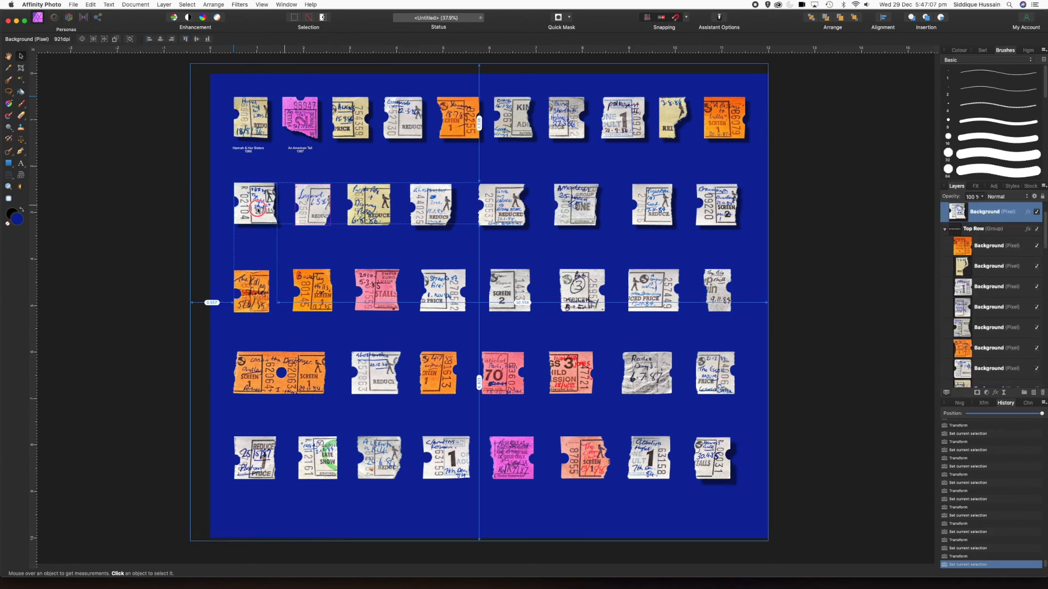
{"action": "left_click", "coordinate": [313, 204], "text": "super"}
{"action": "left_click", "coordinate": [376, 206], "text": "super"}
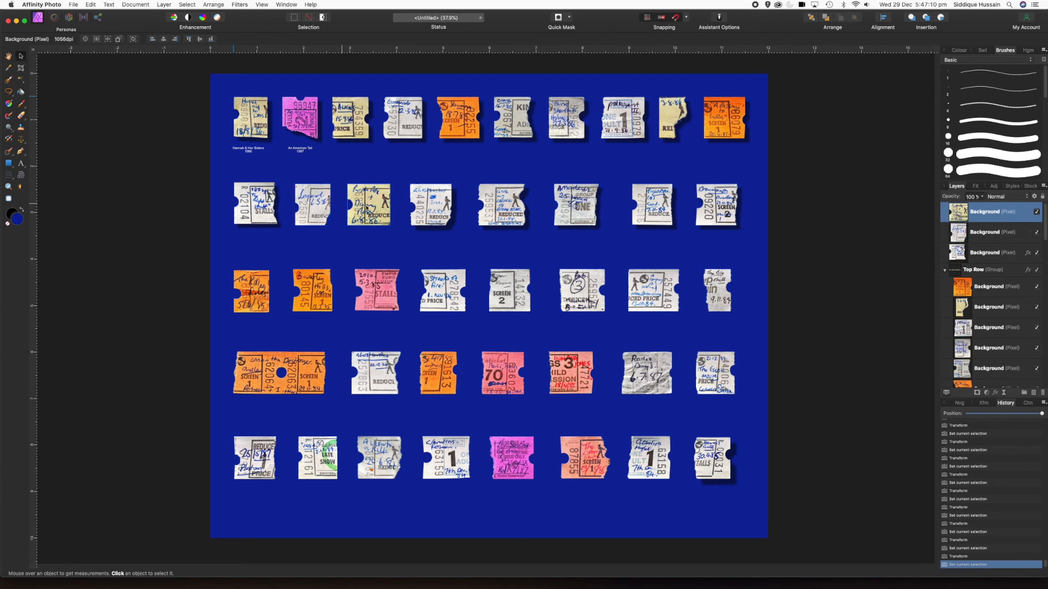
- Select all eight tickets in the second row and space them horizontally within the selection bounds using automatic distribution
{"action": "left_click", "coordinate": [246, 212], "text": "super"}
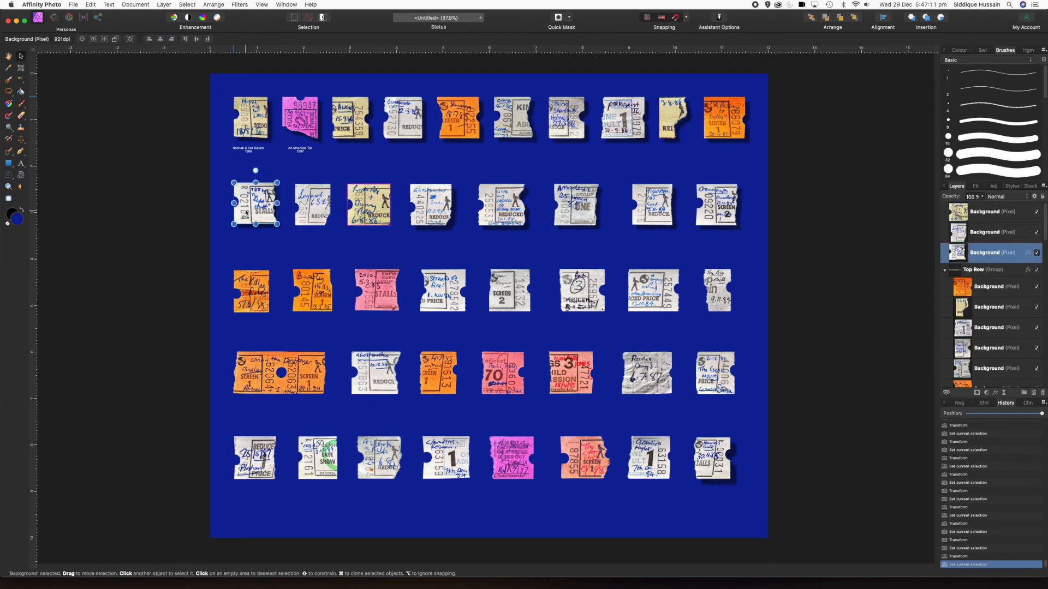
{"action": "left_click", "coordinate": [318, 205], "text": "shift"}
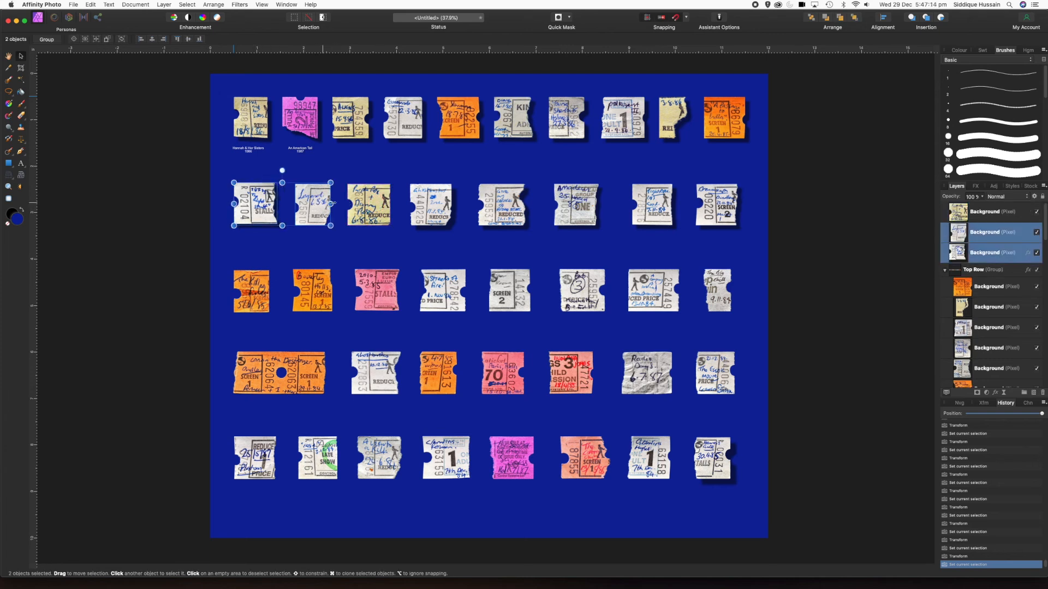
{"action": "left_click", "coordinate": [369, 205], "text": "shift"}
{"action": "left_click", "coordinate": [446, 204], "text": "shift"}
{"action": "left_click", "coordinate": [501, 205], "text": "shift"}
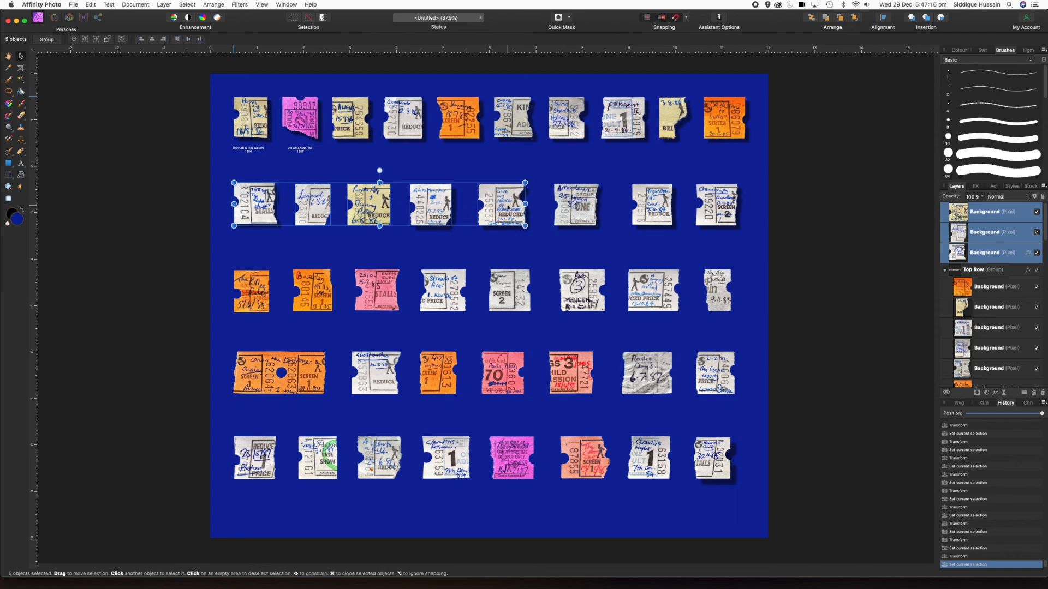
{"action": "left_click", "coordinate": [582, 205], "text": "shift"}
{"action": "left_click", "coordinate": [661, 211], "text": "shift"}
{"action": "left_click", "coordinate": [726, 212], "text": "shift"}
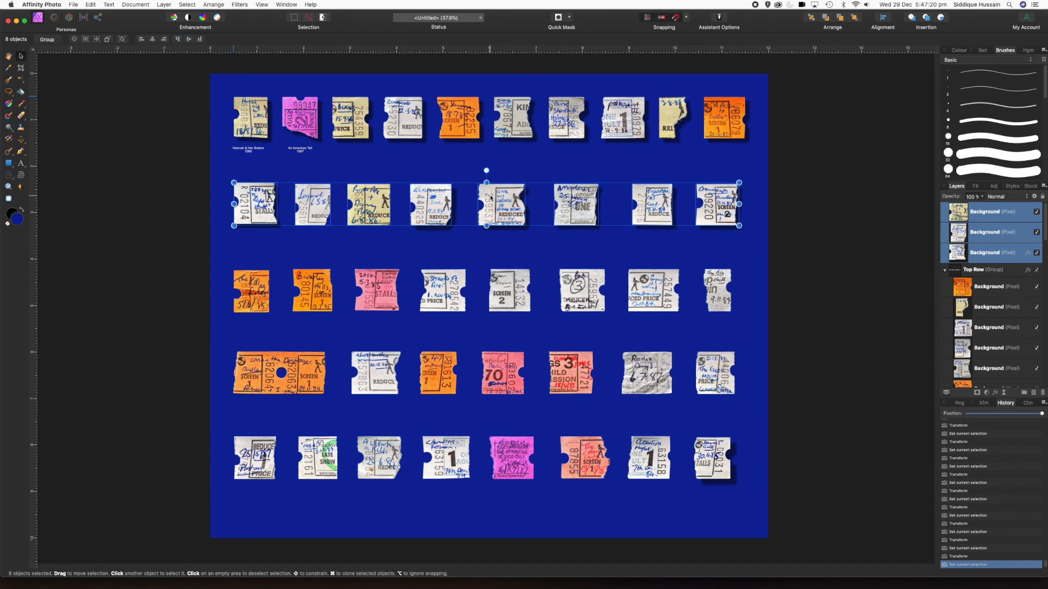
{"action": "left_click", "coordinate": [884, 18]}
{"action": "left_click", "coordinate": [921, 50]}
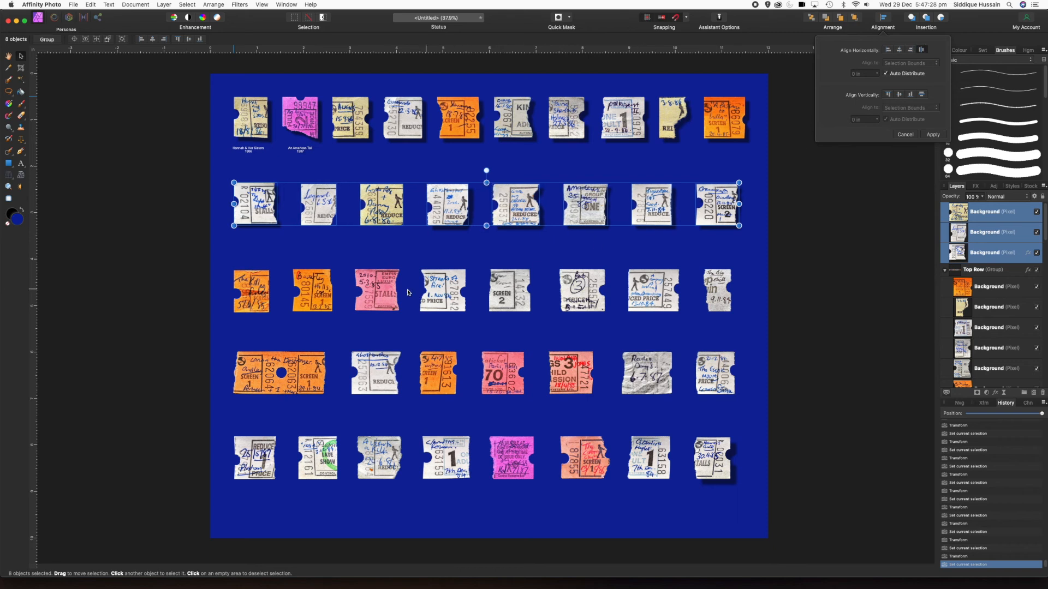
- Select all eight tickets in the third row and space them evenly in the horizontal direction with Auto Distribute
{"action": "left_click", "coordinate": [253, 296]}
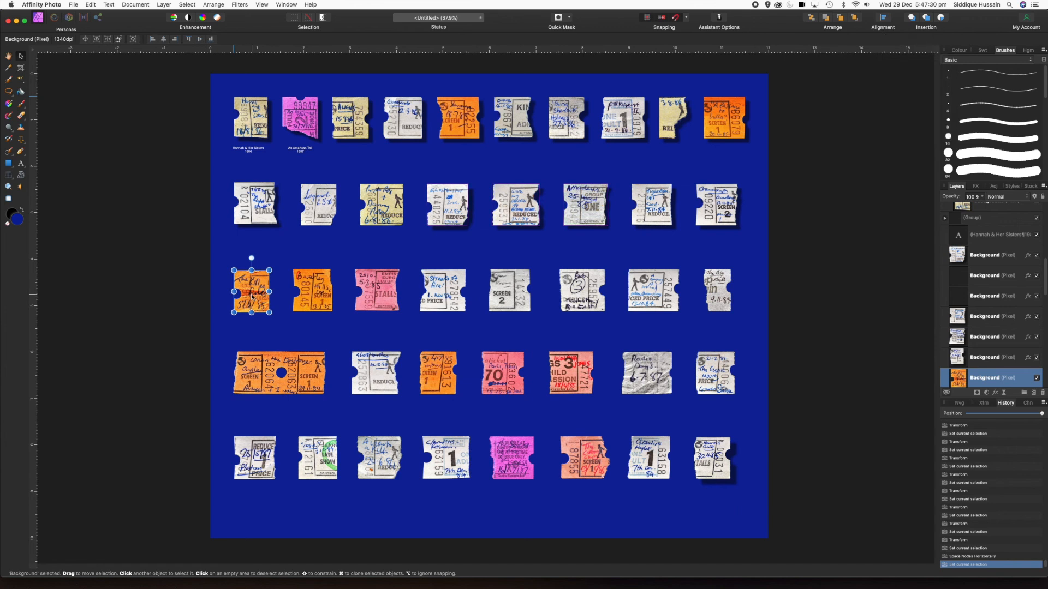
{"action": "left_click", "coordinate": [312, 294], "text": "shift"}
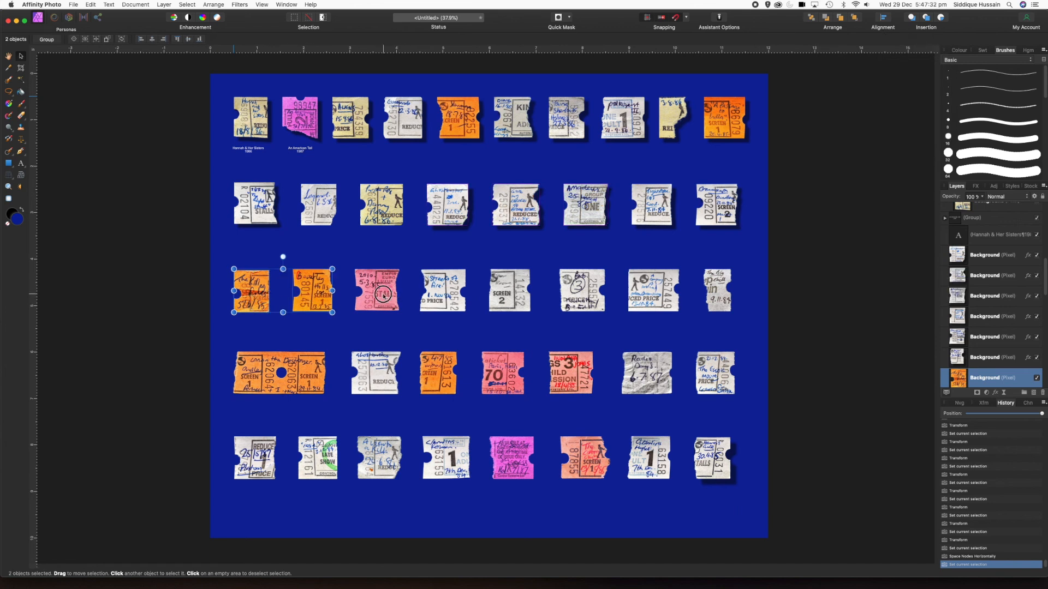
{"action": "left_click", "coordinate": [379, 294], "text": "shift"}
{"action": "left_click", "coordinate": [428, 295], "text": "shift"}
{"action": "left_click", "coordinate": [501, 288], "text": "shift"}
{"action": "left_click", "coordinate": [589, 293], "text": "shift"}
{"action": "left_click", "coordinate": [652, 292], "text": "shift"}
{"action": "left_click", "coordinate": [719, 292], "text": "shift"}
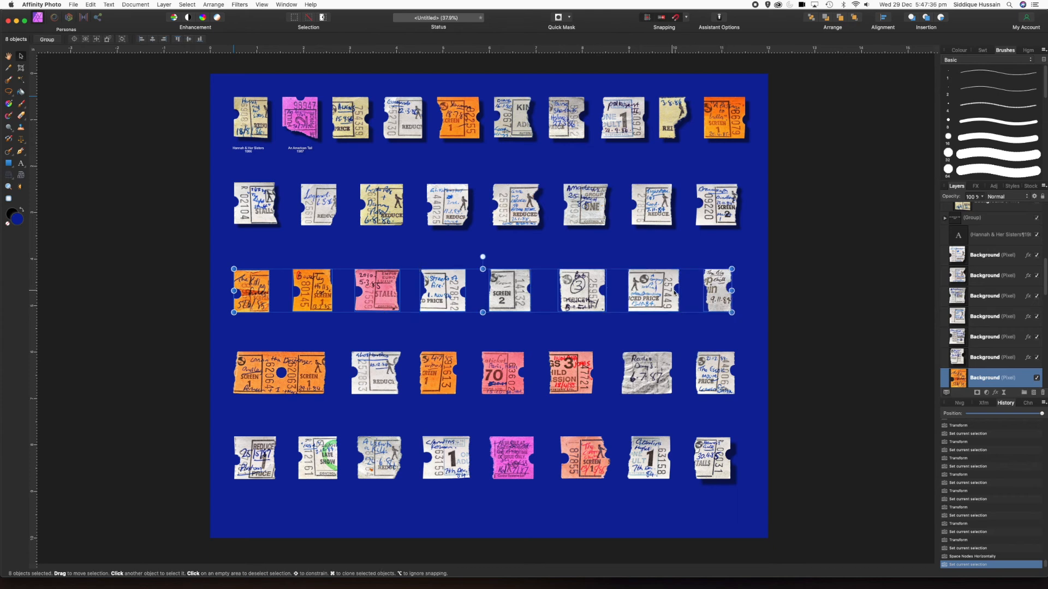
{"action": "left_click", "coordinate": [887, 22]}
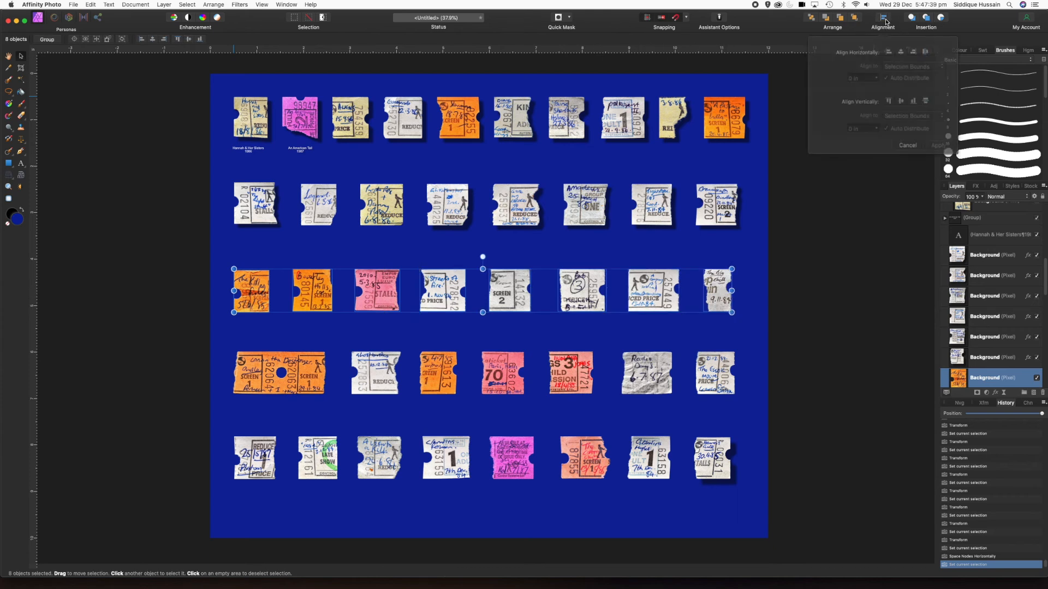
{"action": "left_click", "coordinate": [921, 50]}
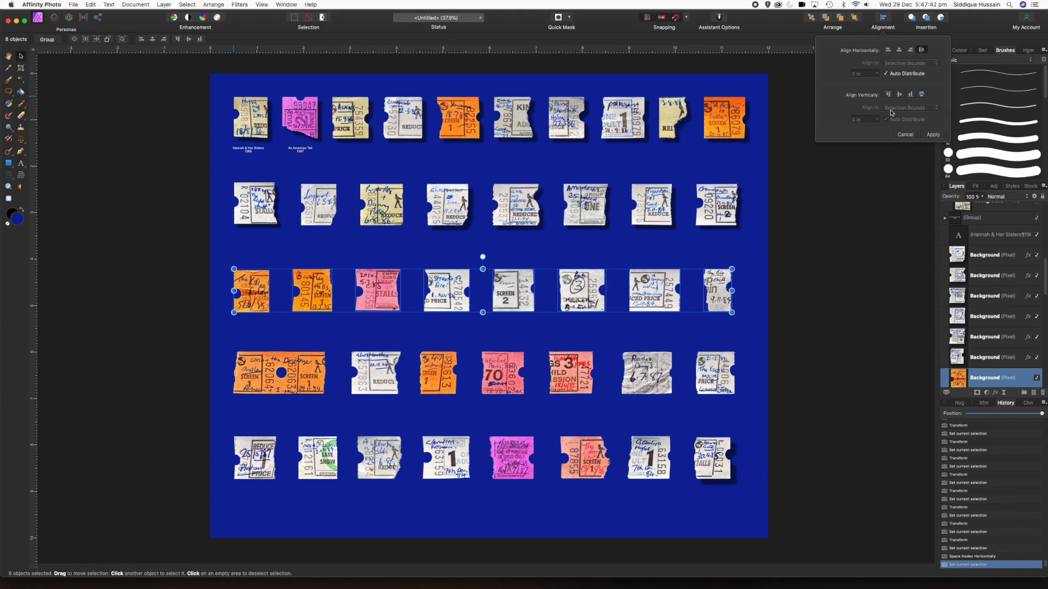
- Select all seven tickets in the fourth row and space them horizontally within the selection bounds with Auto Distribute
{"action": "left_click", "coordinate": [282, 375]}
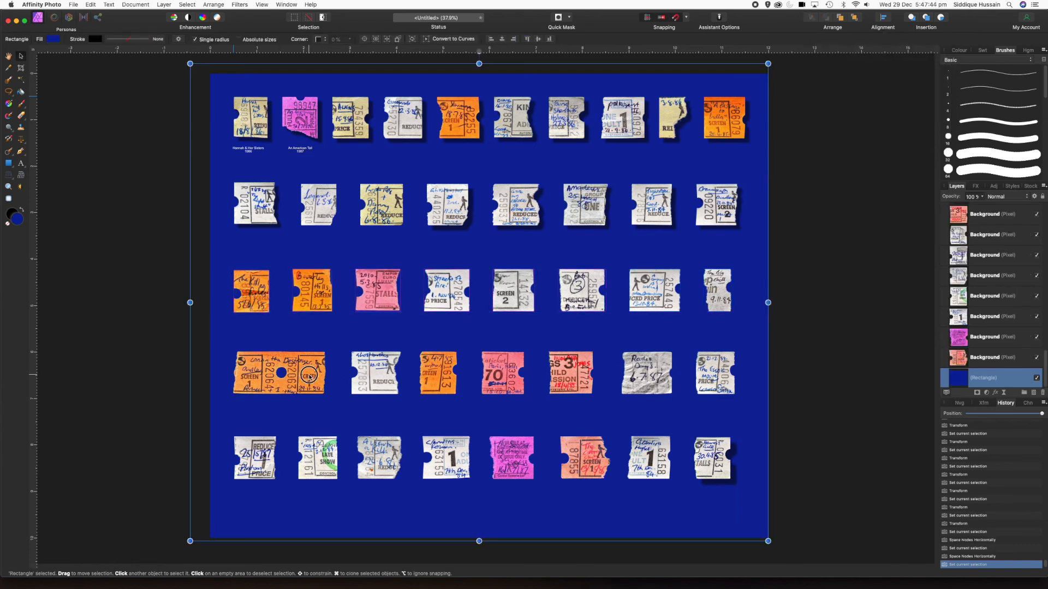
{"action": "left_click", "coordinate": [281, 375]}
{"action": "left_click", "coordinate": [383, 376], "text": "shift"}
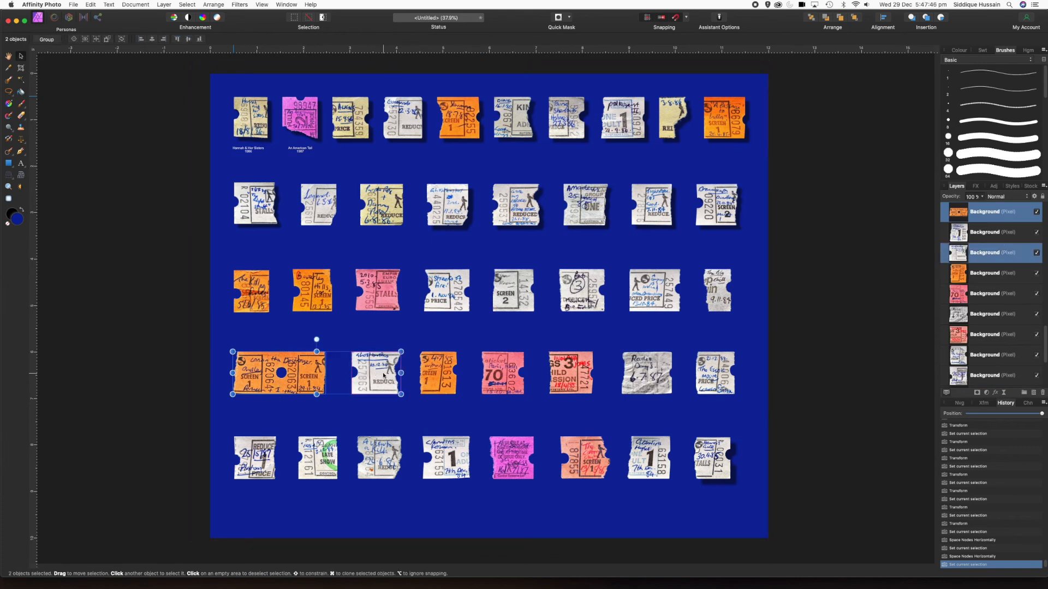
{"action": "left_click", "coordinate": [438, 374], "text": "shift"}
{"action": "left_click", "coordinate": [509, 375], "text": "shift"}
{"action": "left_click", "coordinate": [571, 373], "text": "shift"}
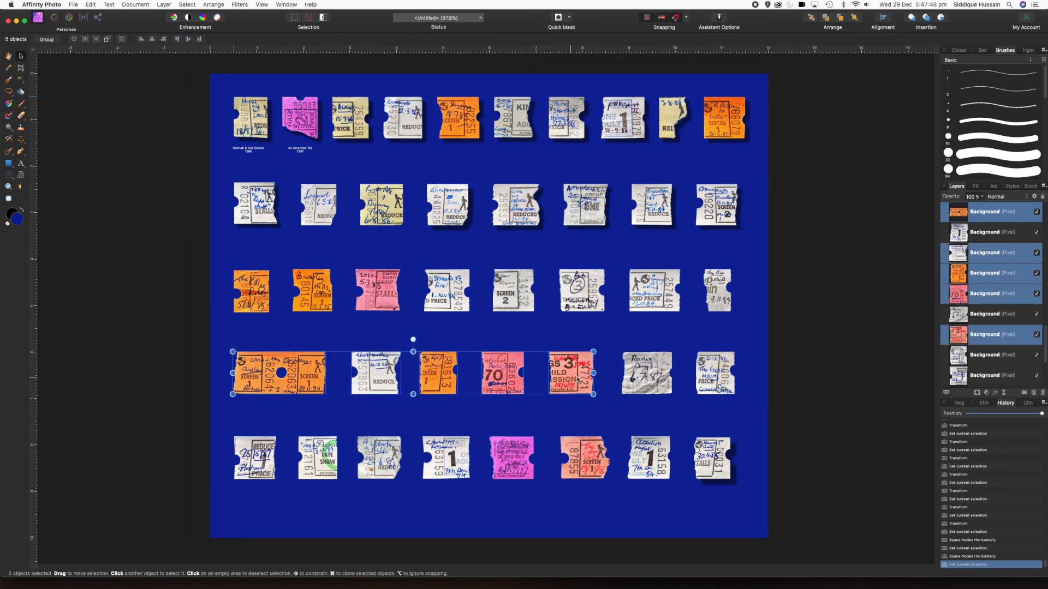
{"action": "left_click", "coordinate": [646, 373], "text": "shift"}
{"action": "left_click", "coordinate": [708, 379], "text": "shift"}
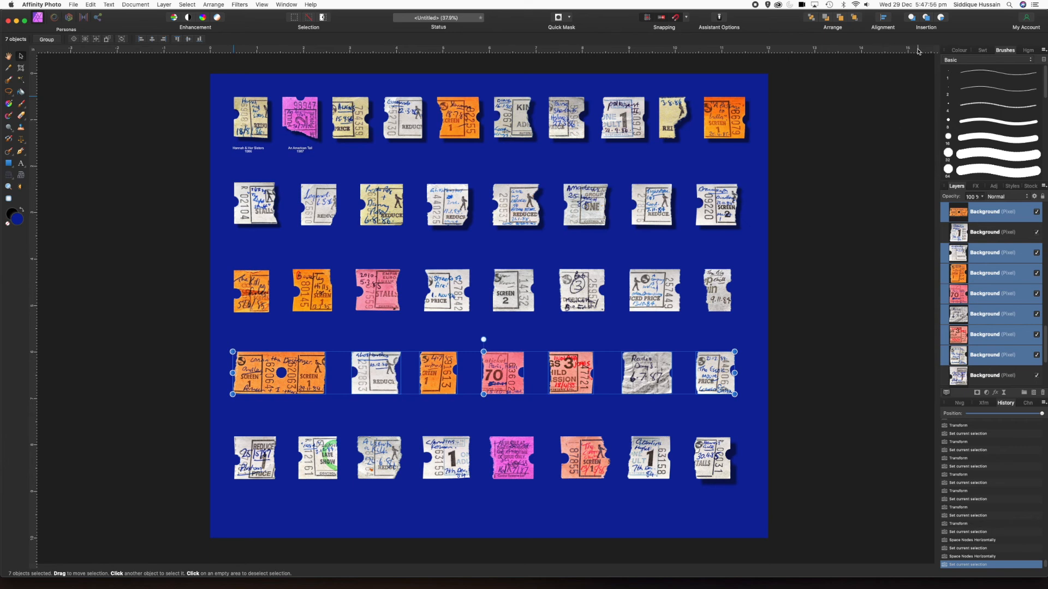
{"action": "left_click", "coordinate": [883, 20]}
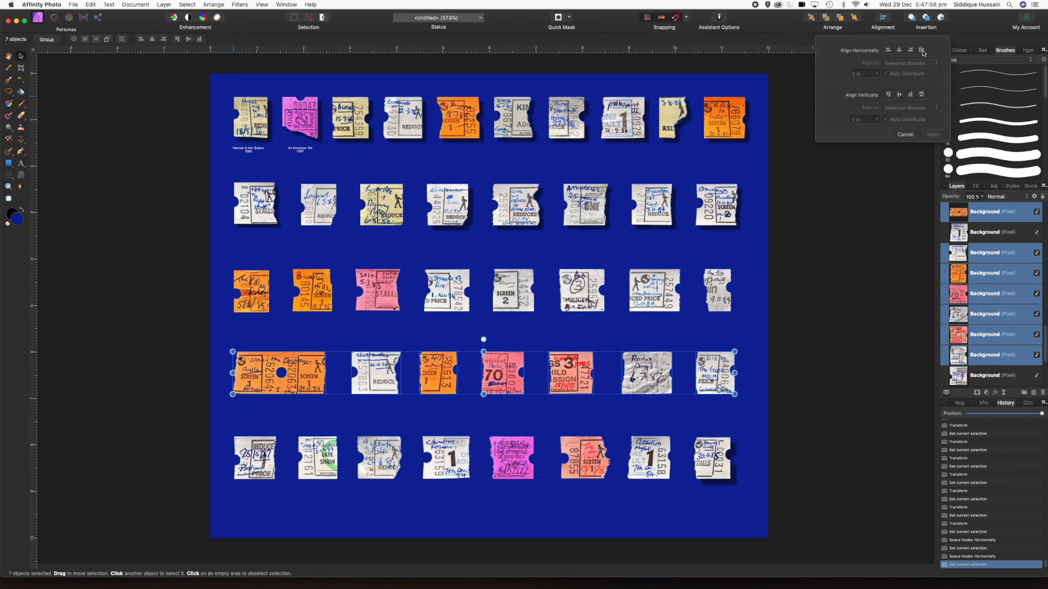
{"action": "left_click", "coordinate": [922, 50]}
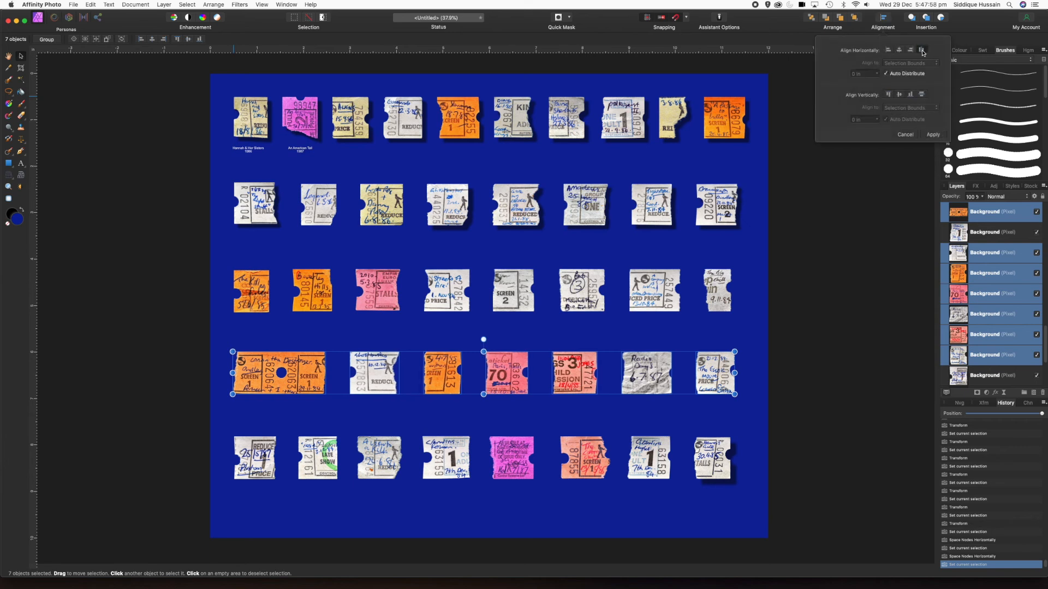
- Select all eight tickets in the fifth row, space them horizontally with Auto Distribute, and finish by selecting the blue background
{"action": "left_click", "coordinate": [263, 460]}
{"action": "left_click", "coordinate": [321, 468], "text": "shift"}
{"action": "left_click", "coordinate": [385, 464], "text": "shift"}
{"action": "left_click", "coordinate": [455, 460], "text": "shift"}
{"action": "left_click", "coordinate": [512, 460], "text": "shift"}
{"action": "left_click", "coordinate": [587, 461], "text": "shift"}
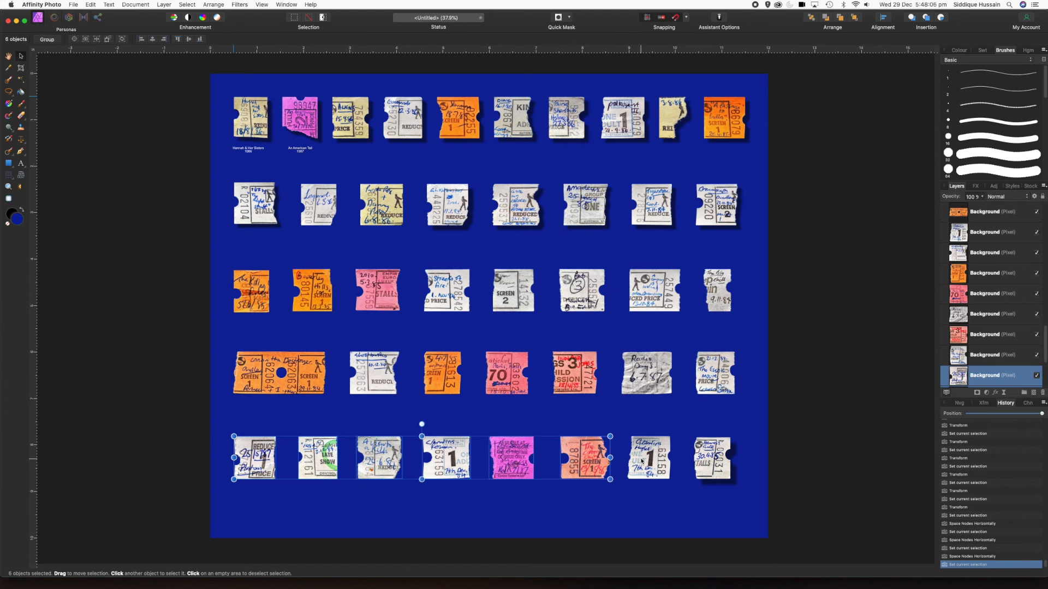
{"action": "left_click", "coordinate": [649, 458], "text": "shift"}
{"action": "left_click", "coordinate": [719, 458], "text": "shift"}
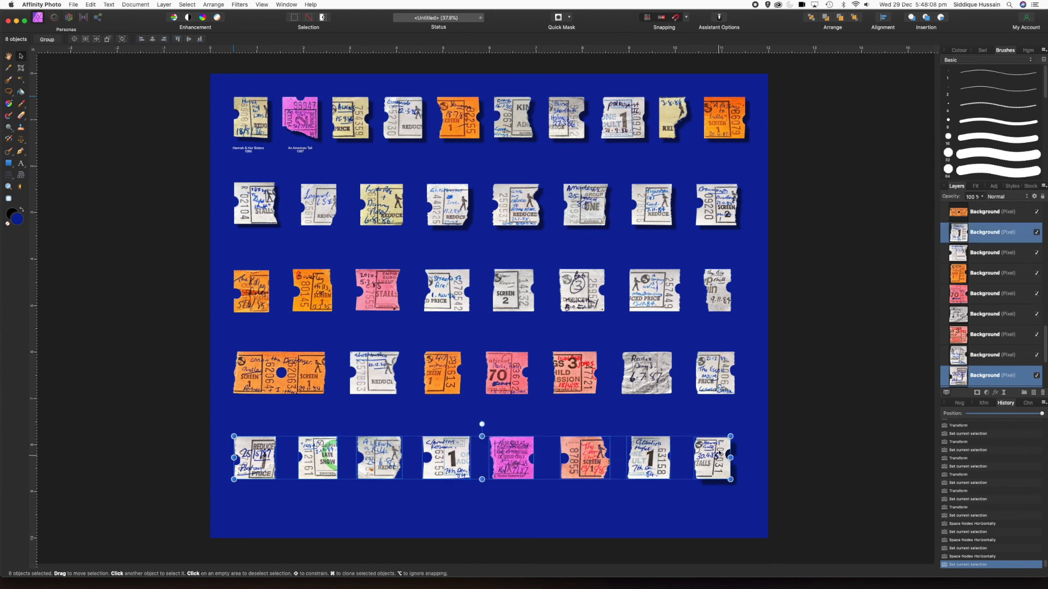
{"action": "left_click", "coordinate": [885, 23]}
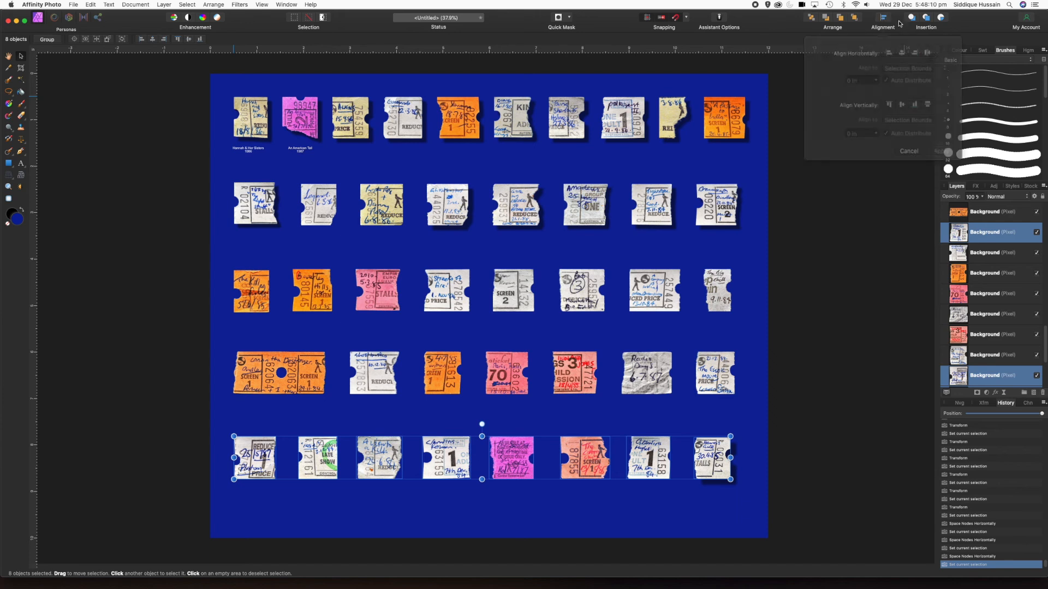
{"action": "left_click", "coordinate": [921, 51]}
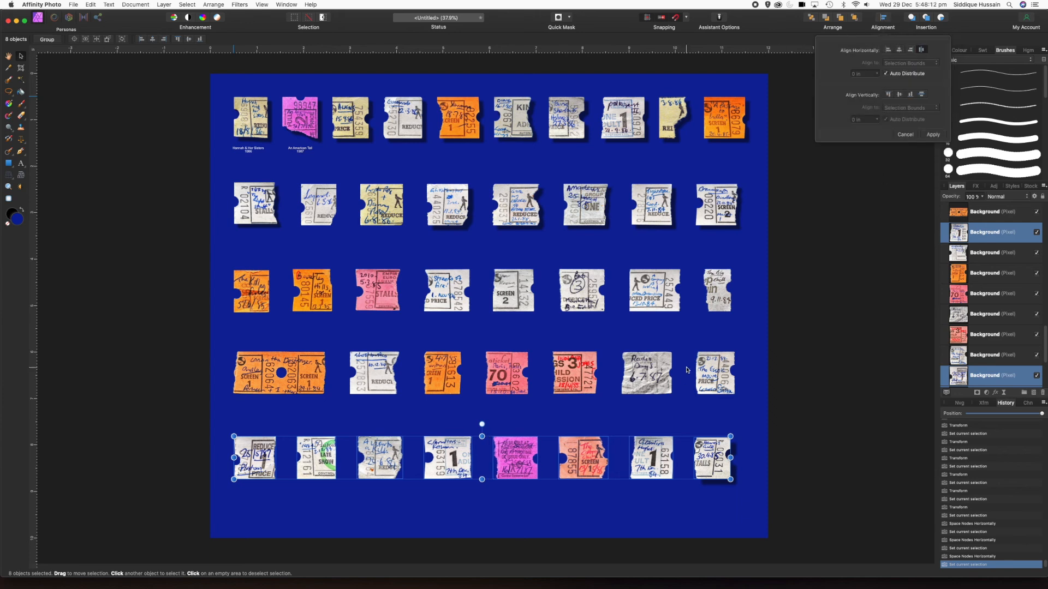
{"action": "left_click", "coordinate": [609, 514]}
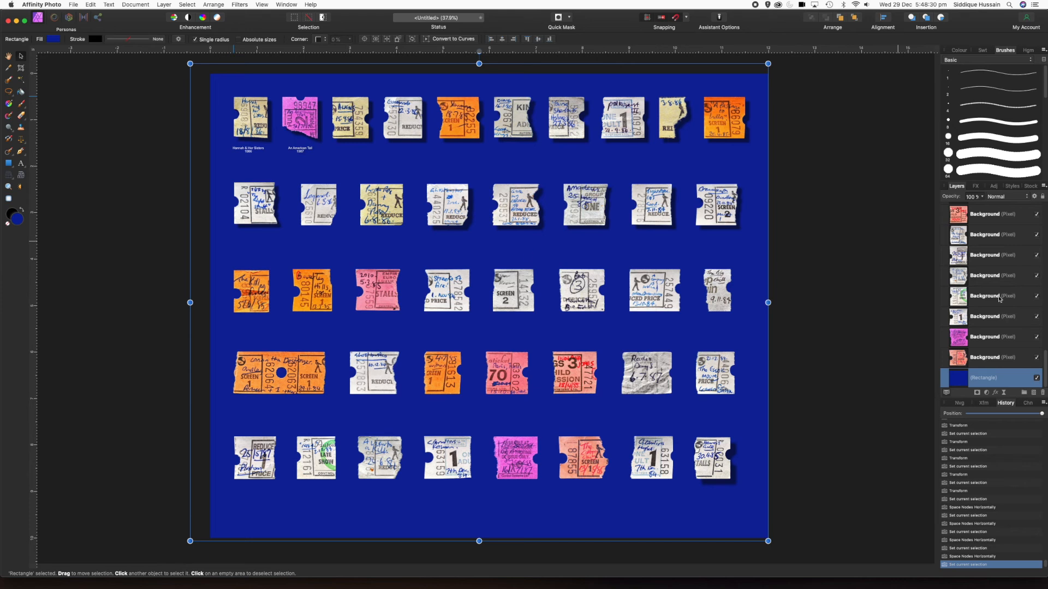
- Check the Outer Shadow settings on the second row's fourth ticket and copy that ticket's layer as the effect source
{"action": "scroll", "coordinate": [994, 306], "scroll_direction": "up", "scroll_amount": 10}
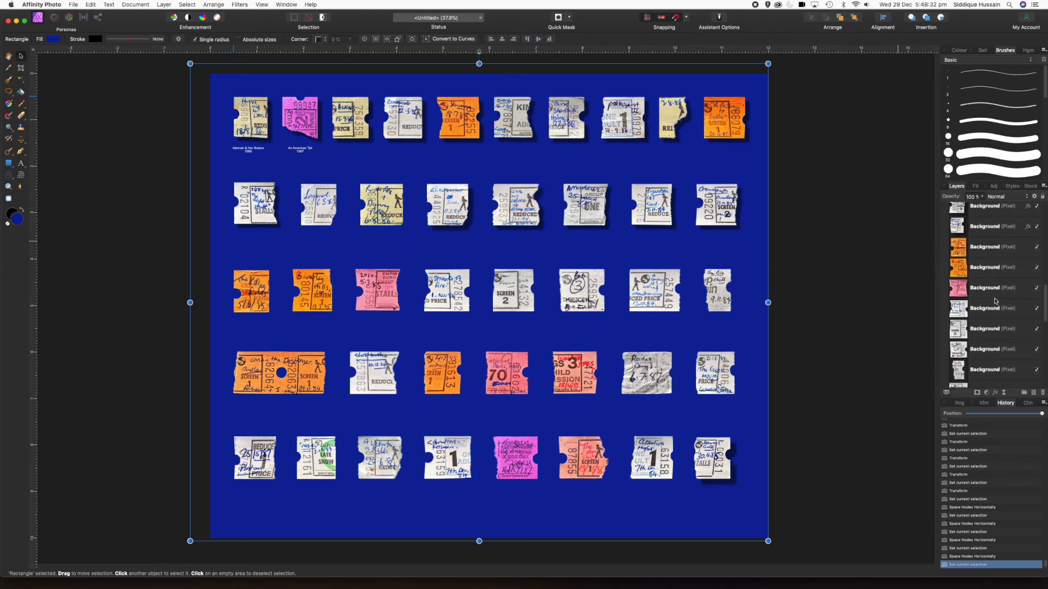
{"action": "left_click", "coordinate": [1018, 312]}
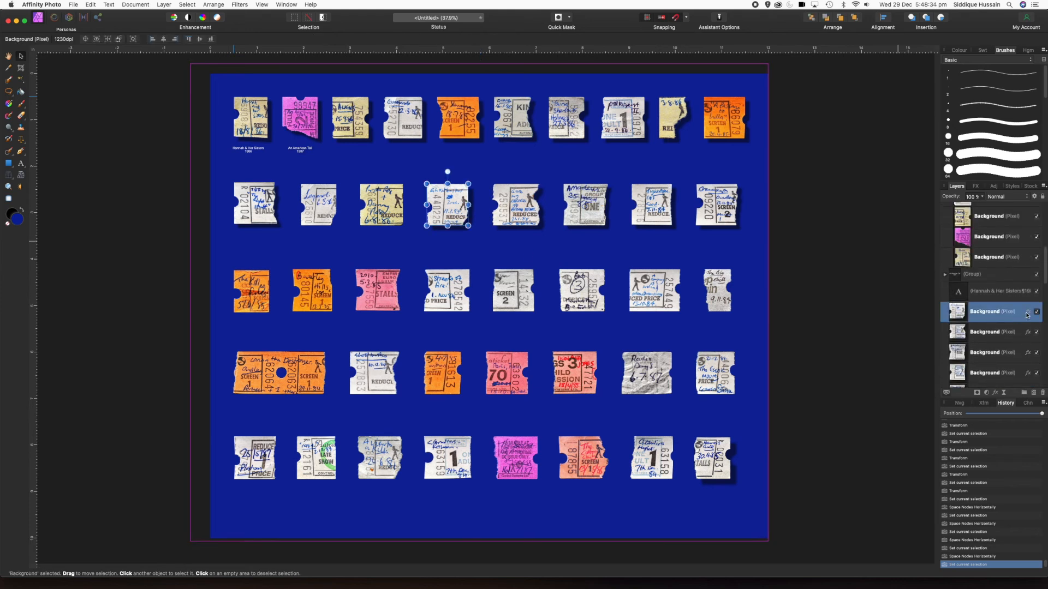
{"action": "left_click", "coordinate": [1028, 312]}
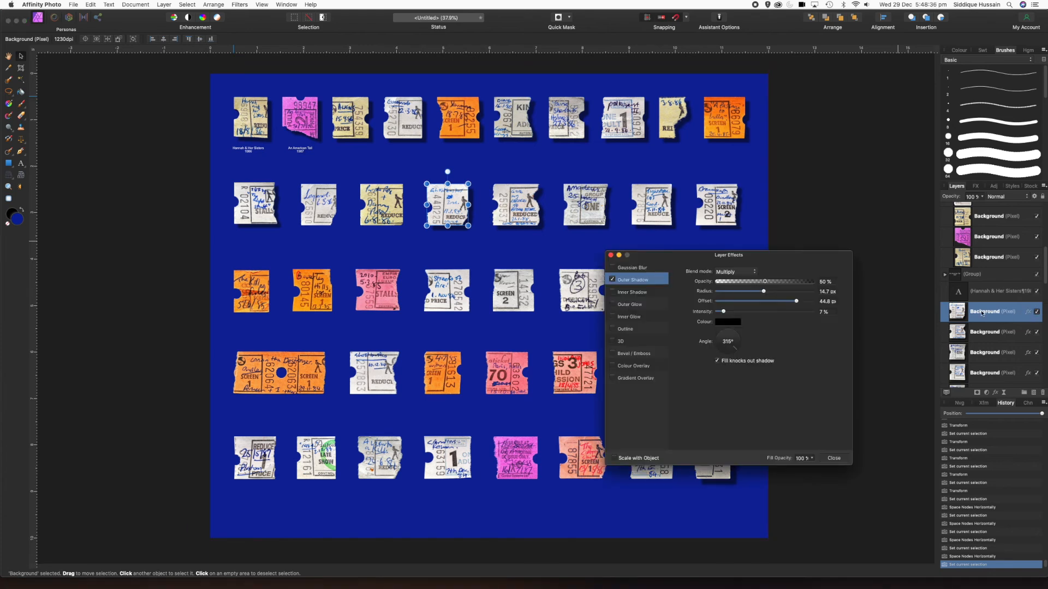
{"action": "left_click", "coordinate": [611, 255]}
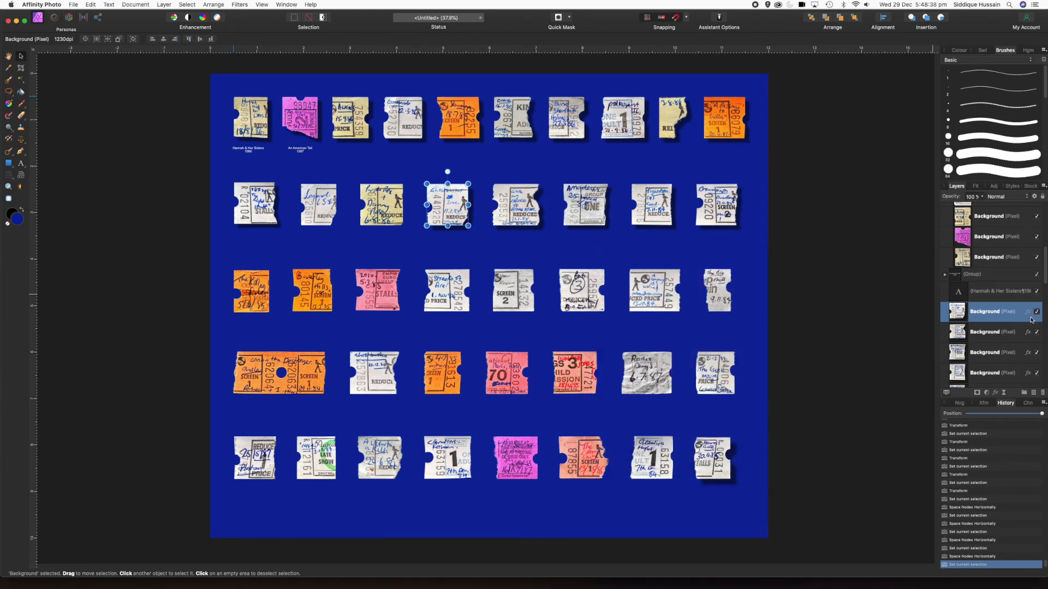
{"action": "right_click", "coordinate": [1028, 314]}
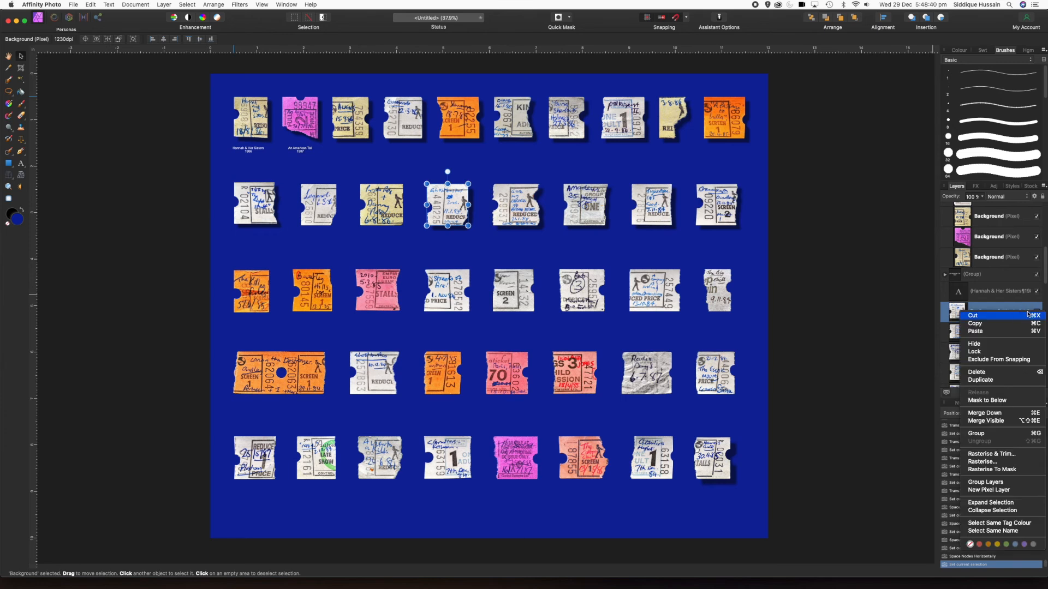
{"action": "left_click", "coordinate": [997, 324]}
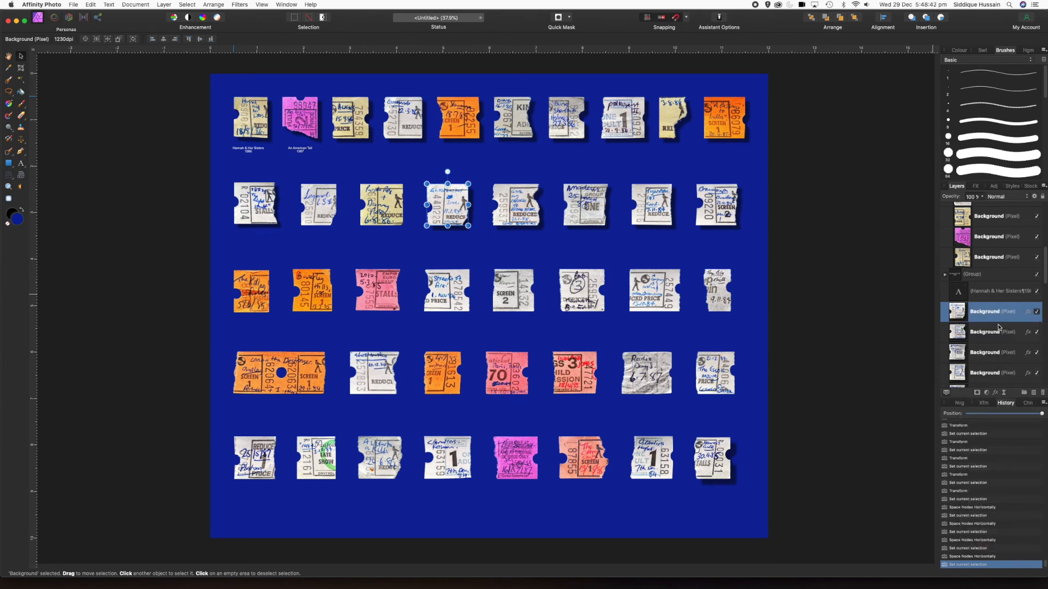
- Paste the copied effects onto tickets 2–3 of row two, 1 and 4–8 of row three, the last two of row four and first two of row five
{"action": "left_click", "coordinate": [316, 208]}
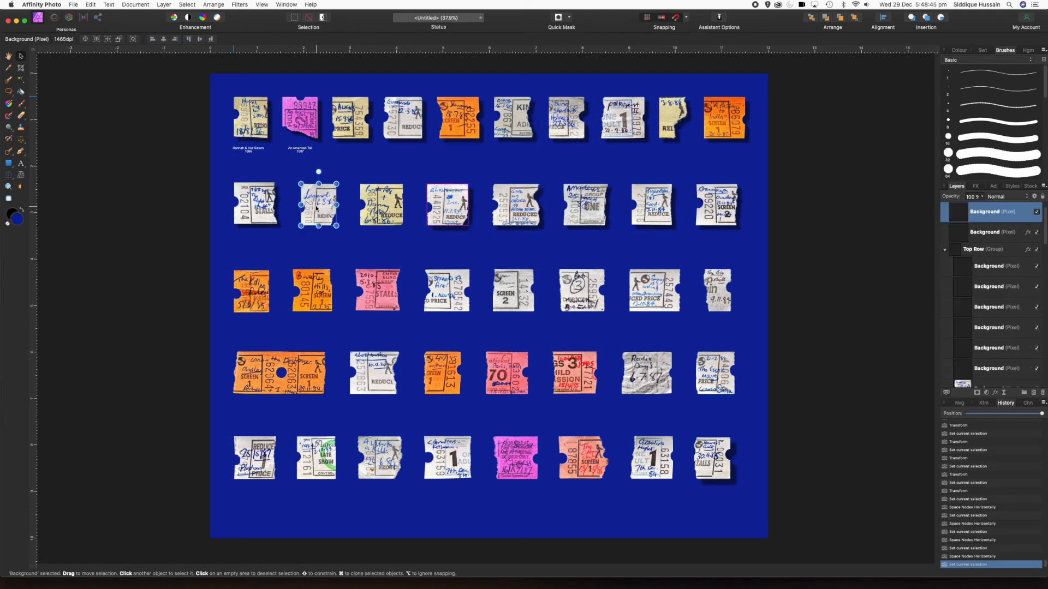
{"action": "left_click", "coordinate": [377, 208], "text": "shift"}
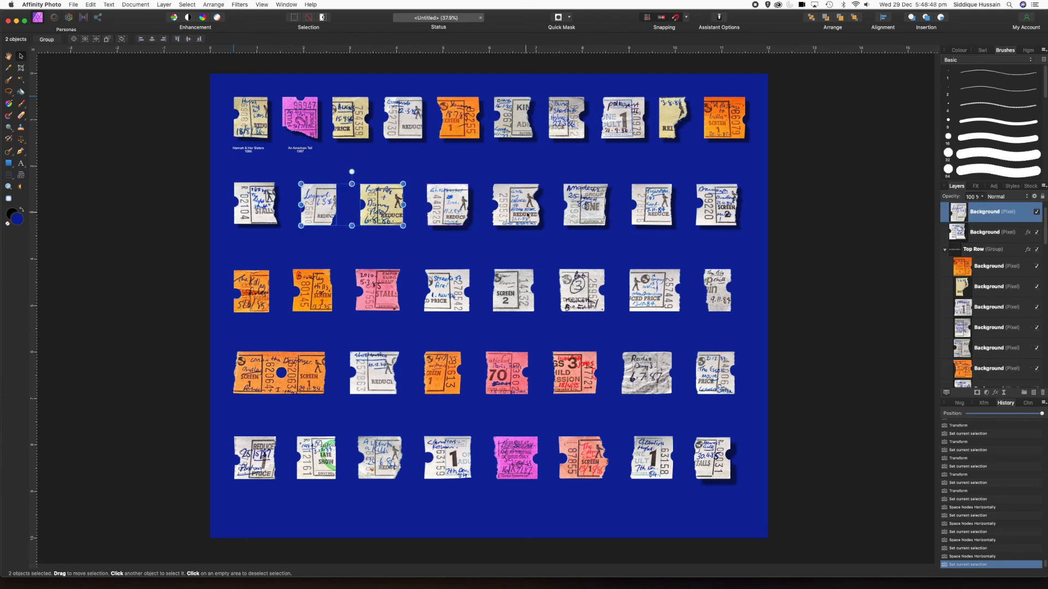
{"action": "left_click", "coordinate": [259, 297], "text": "shift"}
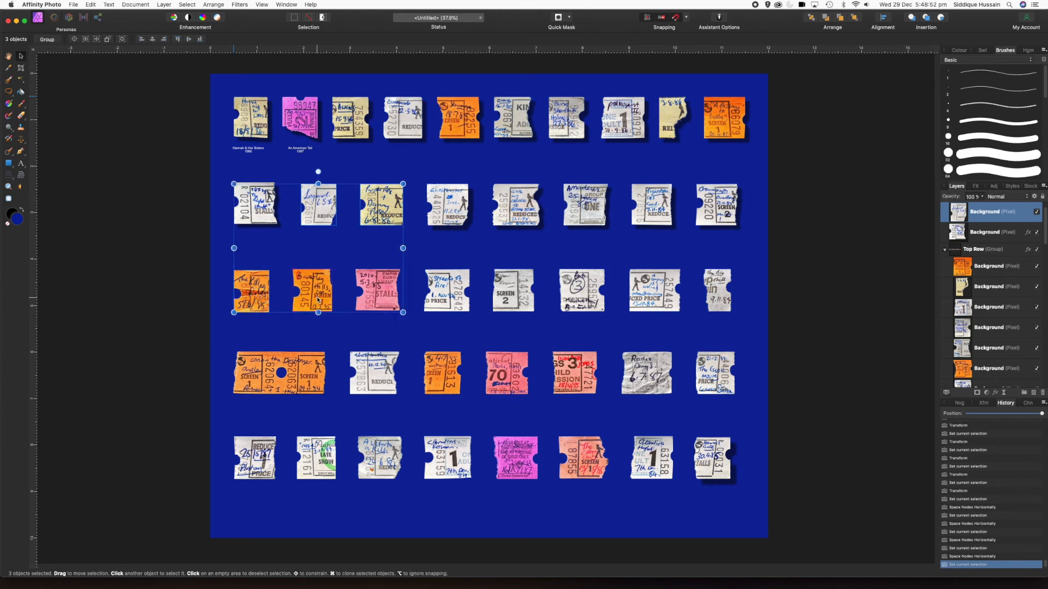
{"action": "left_click", "coordinate": [455, 293], "text": "shift"}
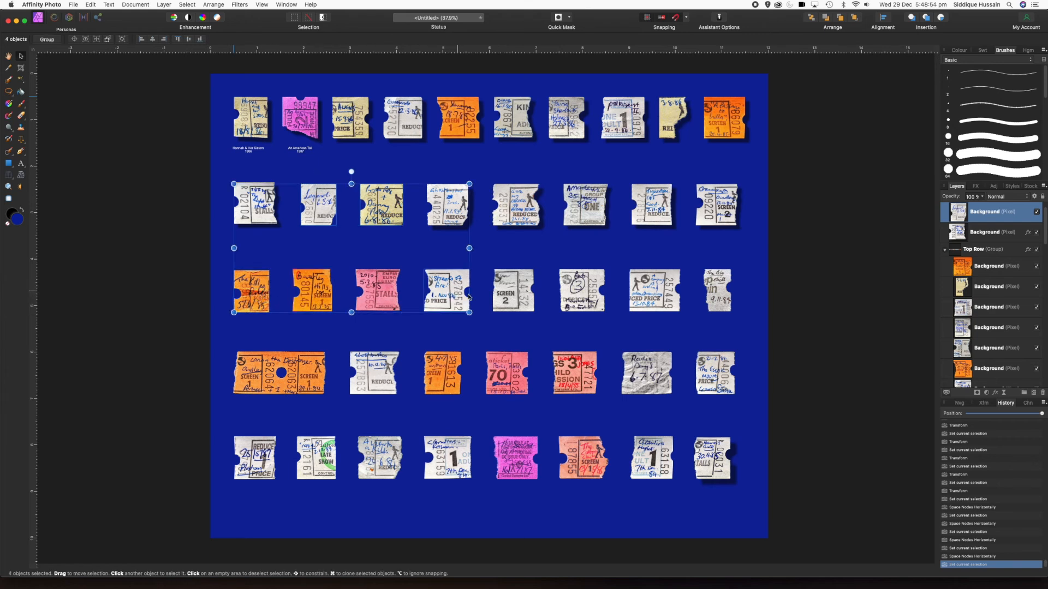
{"action": "left_click", "coordinate": [510, 302], "text": "shift"}
{"action": "left_click", "coordinate": [600, 301], "text": "shift"}
{"action": "left_click", "coordinate": [657, 303], "text": "shift"}
{"action": "left_click", "coordinate": [723, 302], "text": "shift"}
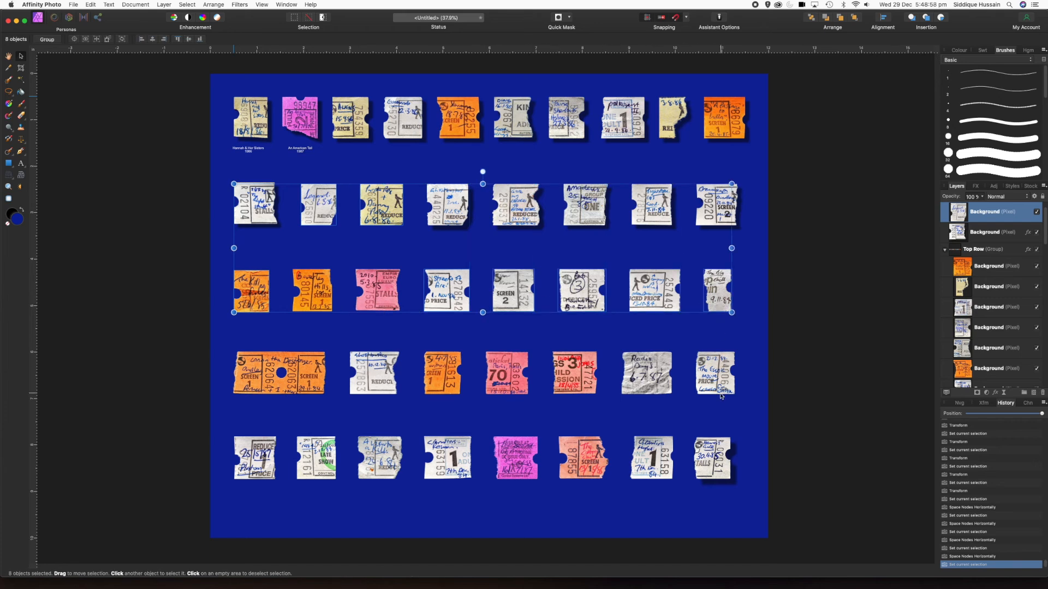
{"action": "left_click", "coordinate": [719, 388], "text": "shift"}
{"action": "left_click", "coordinate": [639, 385], "text": "shift"}
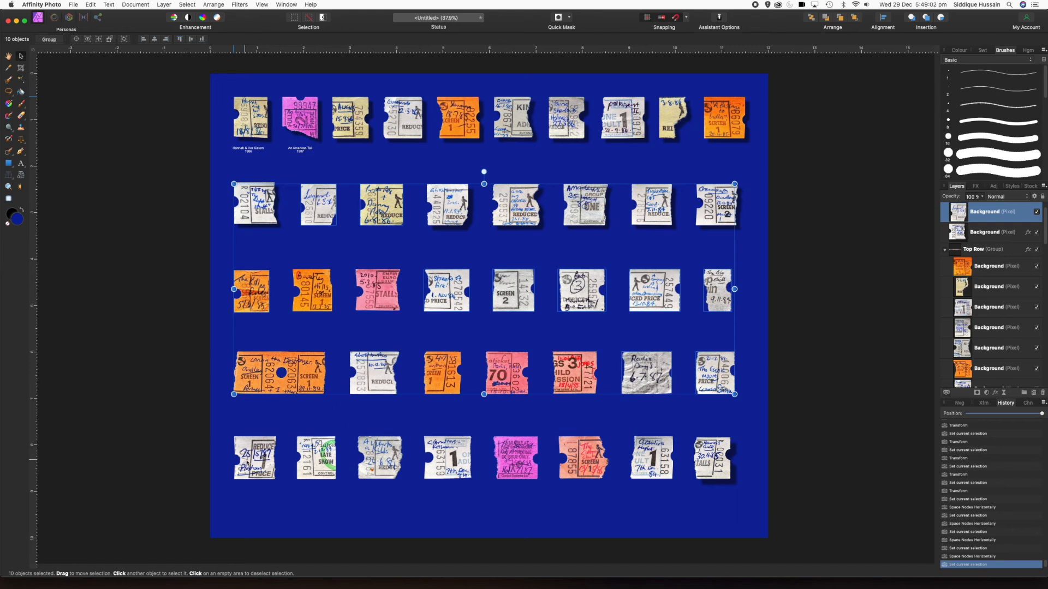
{"action": "left_click", "coordinate": [249, 463], "text": "shift"}
{"action": "left_click", "coordinate": [331, 464], "text": "shift"}
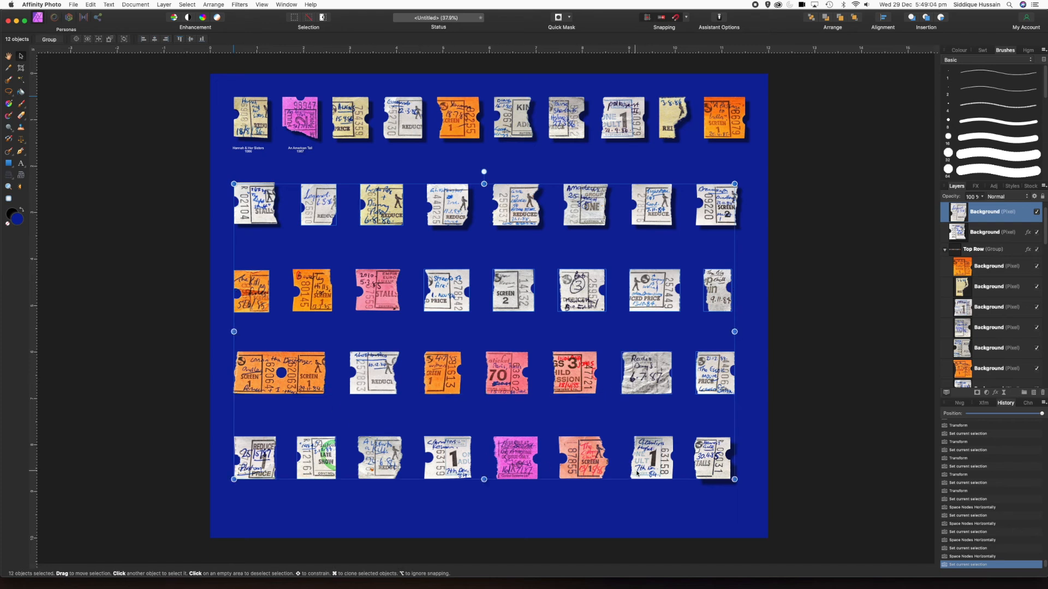
{"action": "left_click", "coordinate": [721, 468], "text": "shift"}
{"action": "left_click", "coordinate": [721, 468], "text": "shift"}
{"action": "left_click", "coordinate": [91, 5]}
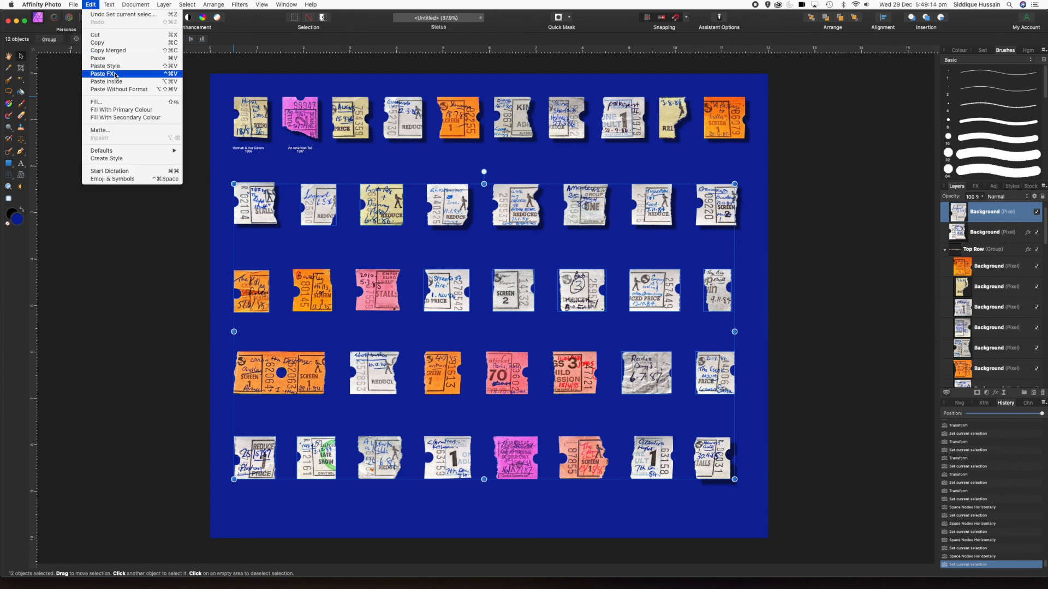
{"action": "left_click", "coordinate": [115, 75]}
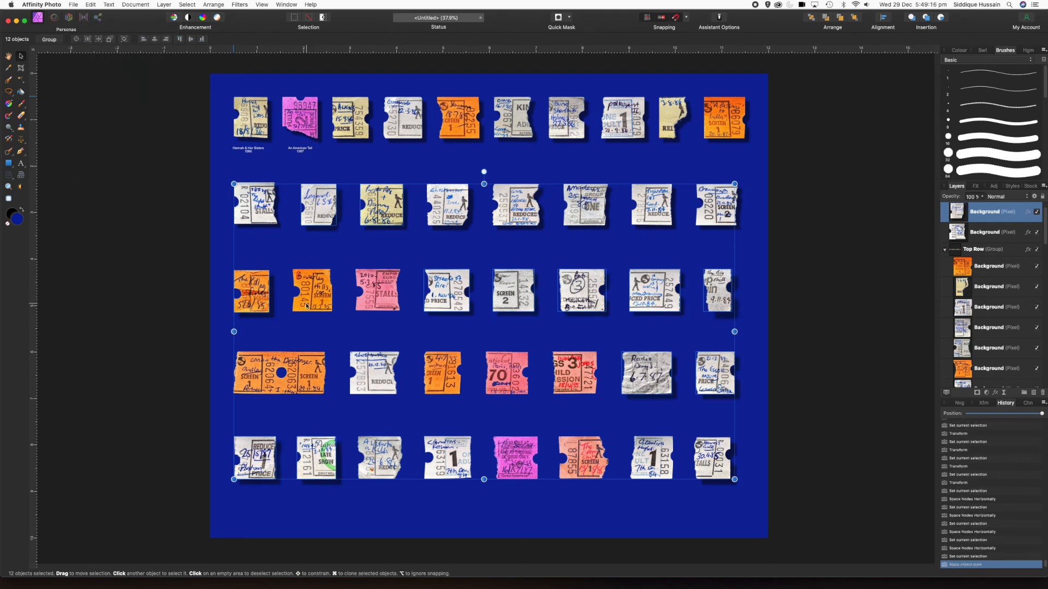
{"action": "left_click", "coordinate": [581, 334]}
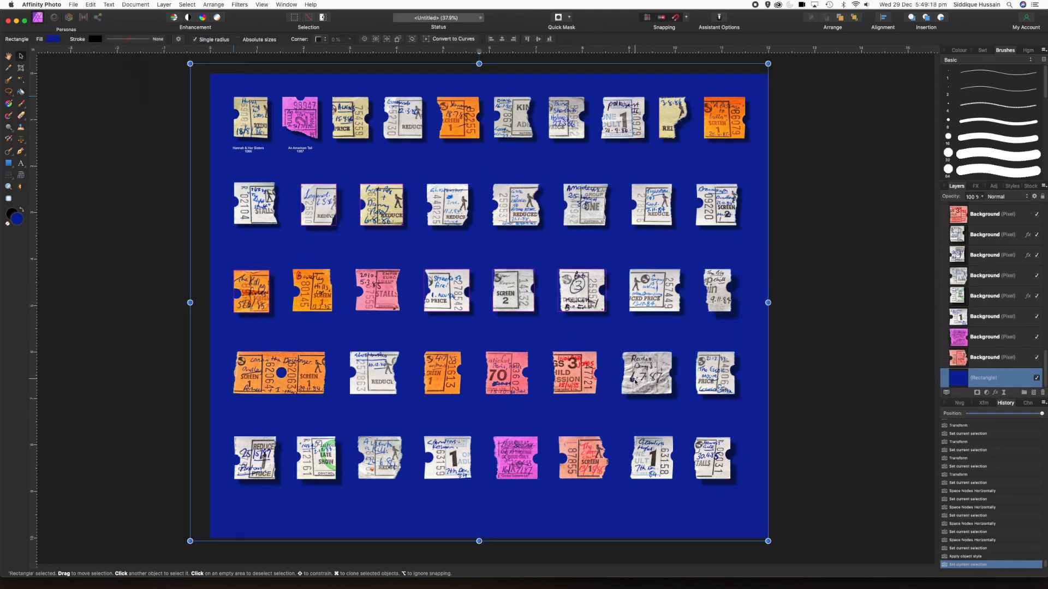
- Select the second and third tickets in the third row and paste the copied shadow effects onto them
{"action": "left_click", "coordinate": [318, 298]}
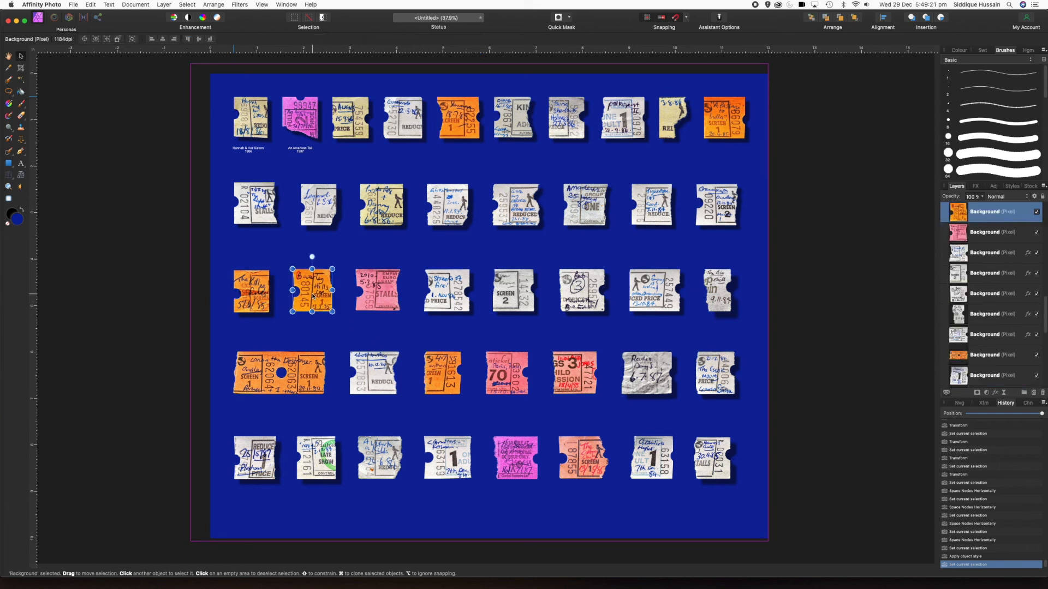
{"action": "left_click", "coordinate": [370, 299], "text": "shift"}
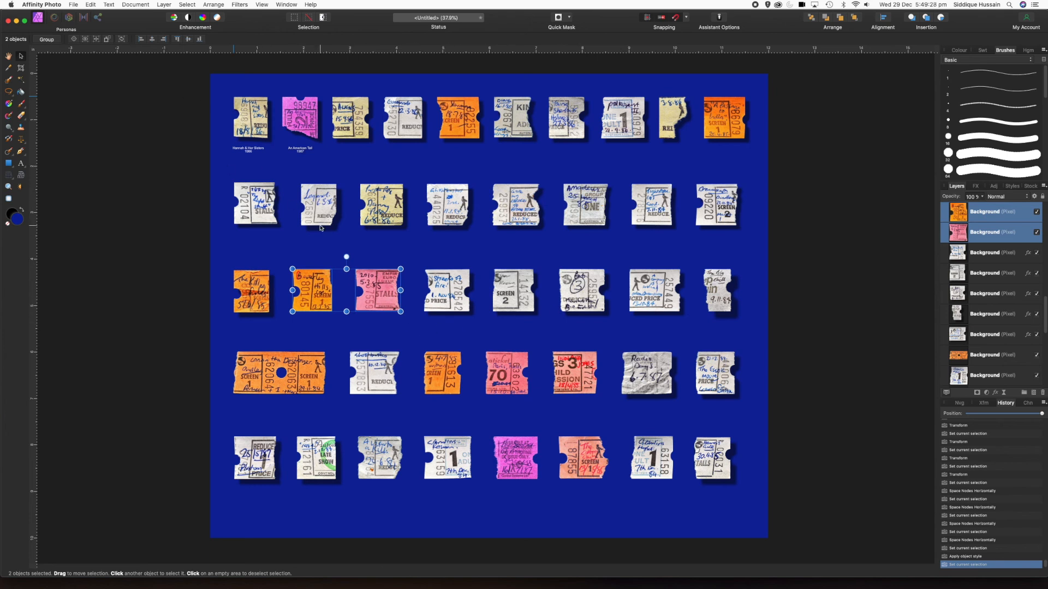
{"action": "left_click", "coordinate": [91, 4]}
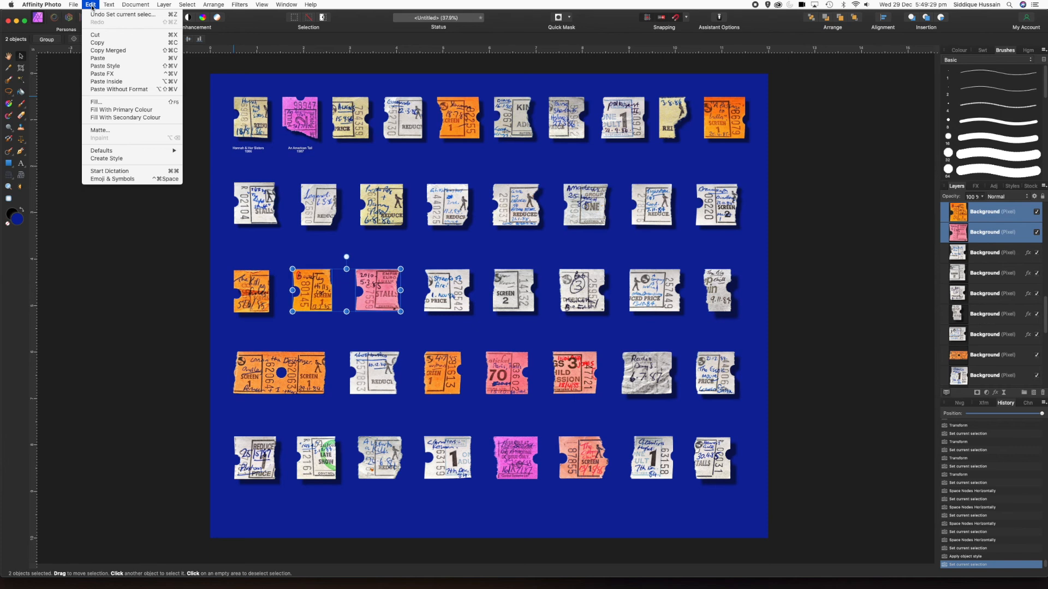
{"action": "left_click", "coordinate": [122, 75]}
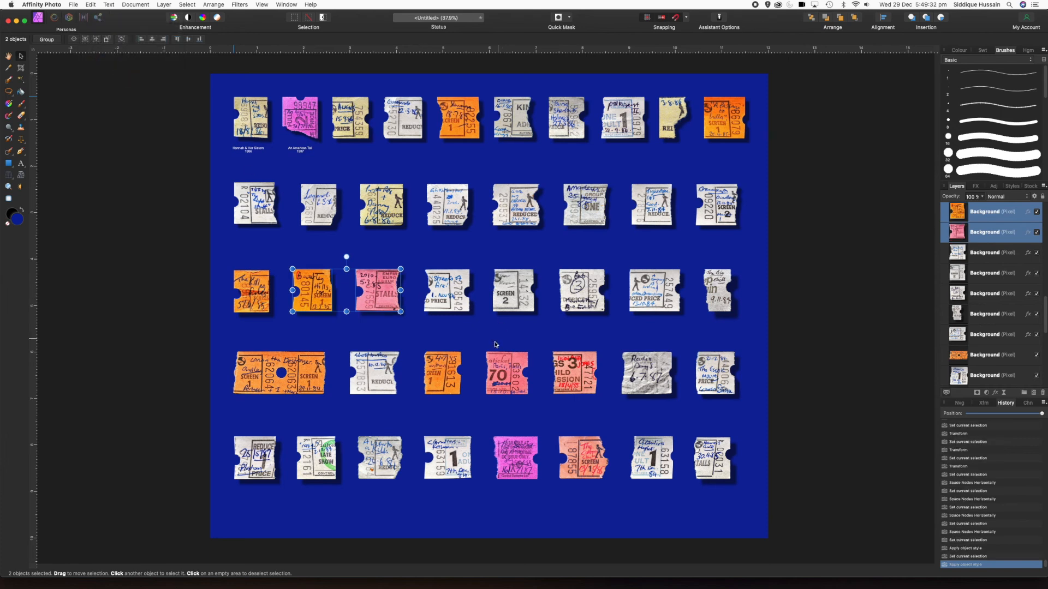
- Select the first five tickets in the fourth row and paste the copied shadow effects onto them
{"action": "left_click", "coordinate": [280, 364]}
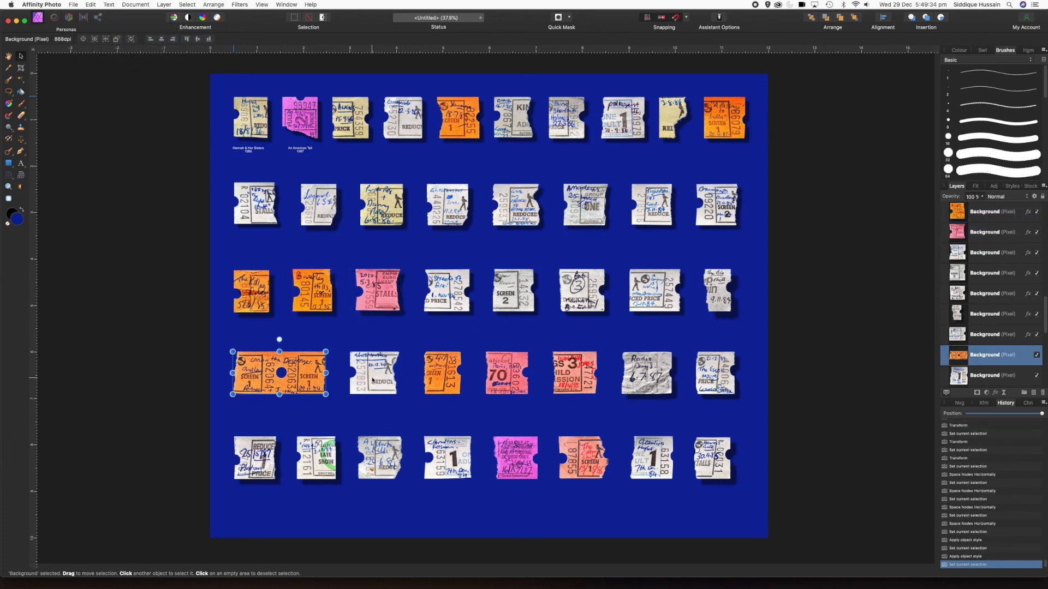
{"action": "left_click", "coordinate": [373, 380], "text": "shift"}
{"action": "left_click", "coordinate": [450, 381], "text": "shift"}
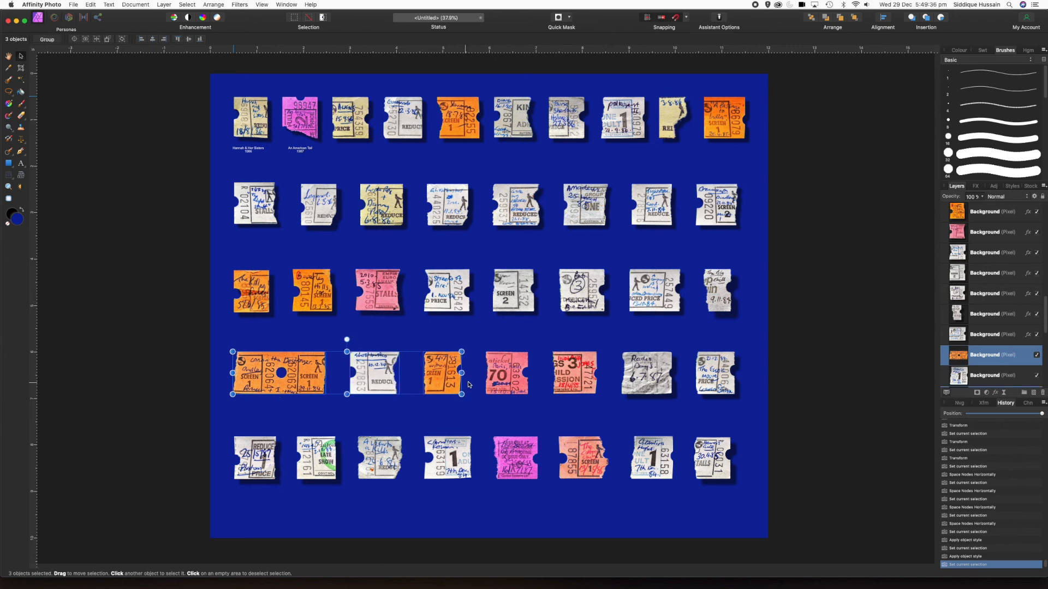
{"action": "left_click", "coordinate": [506, 384], "text": "shift"}
{"action": "left_click", "coordinate": [568, 385], "text": "shift"}
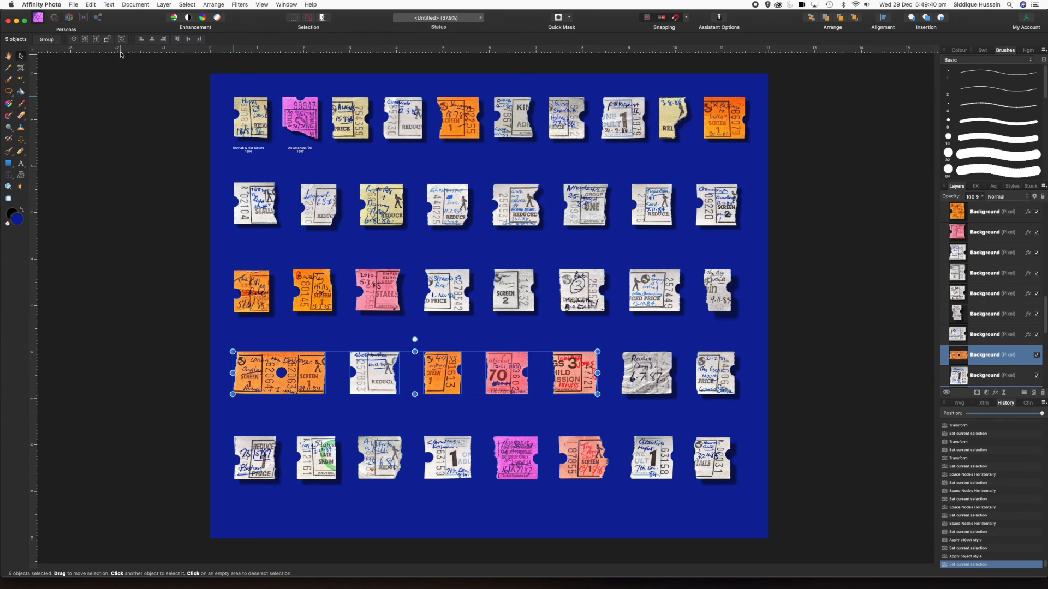
{"action": "right_click", "coordinate": [570, 369]}
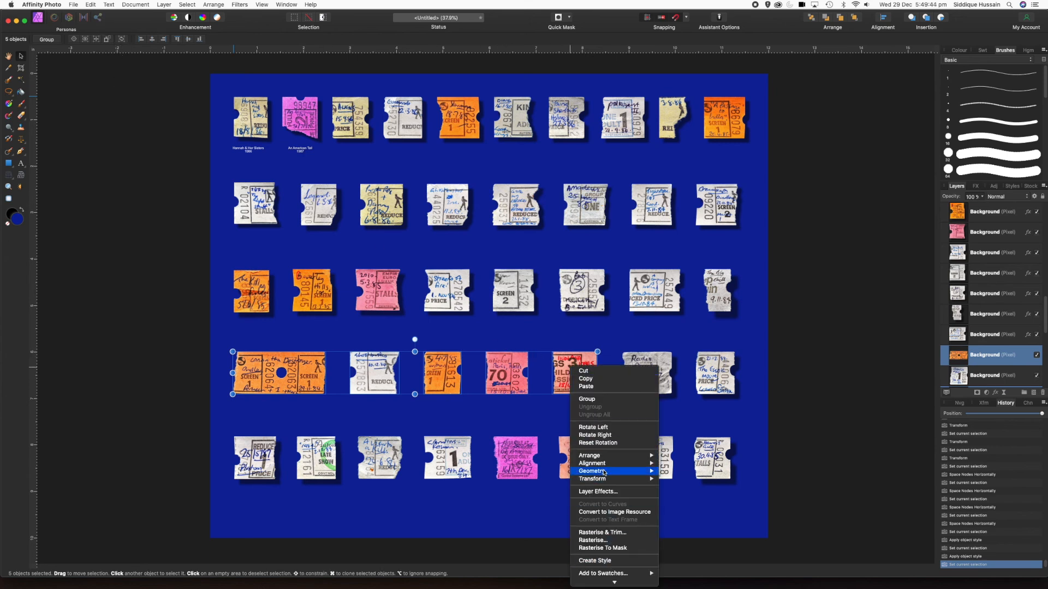
{"action": "left_click", "coordinate": [90, 5]}
{"action": "left_click", "coordinate": [91, 4]}
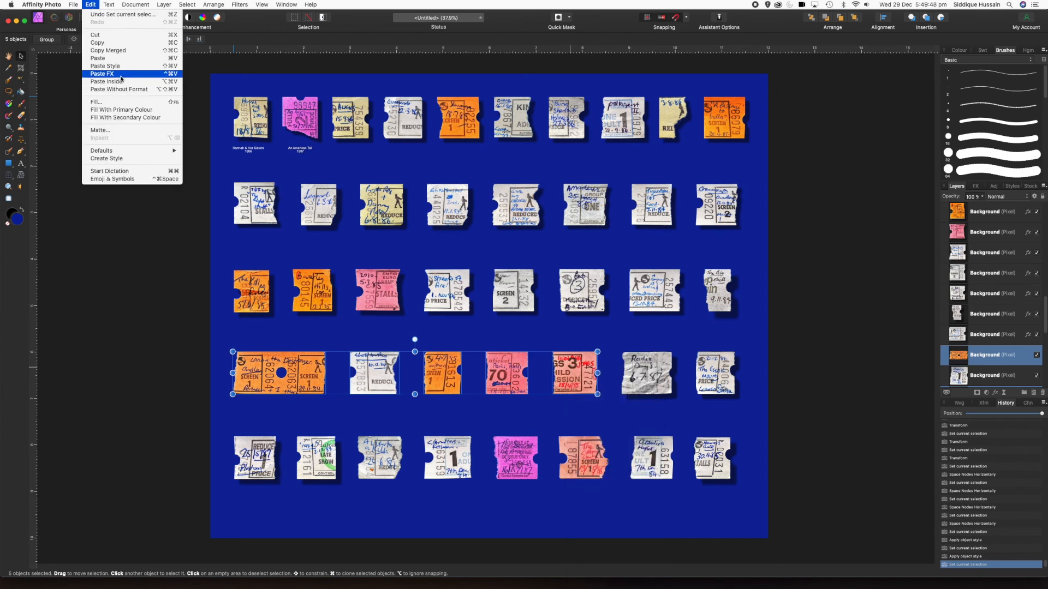
{"action": "key", "text": "Return"}
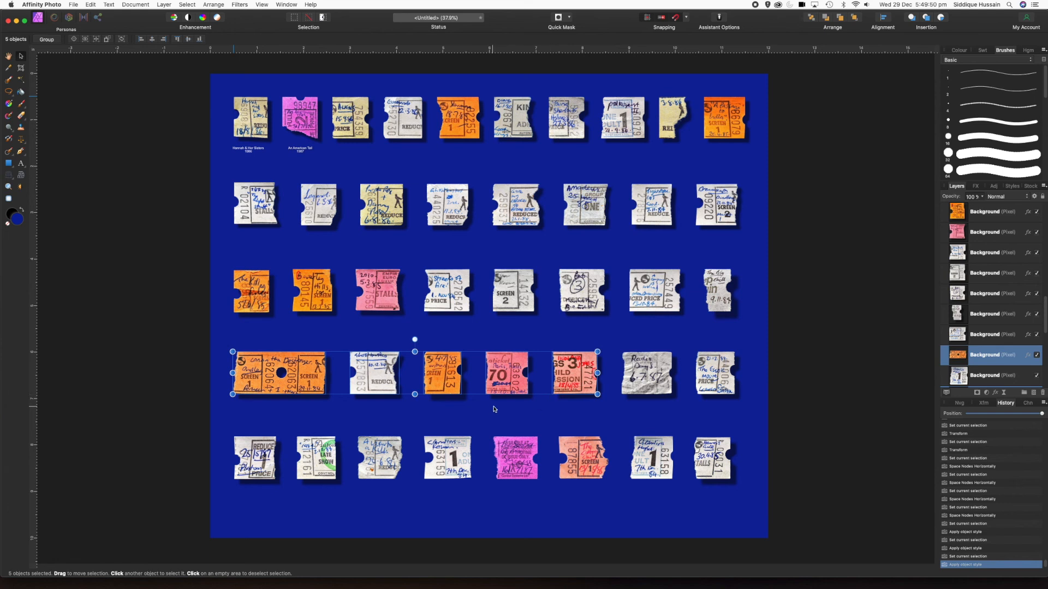
- Paste the copied shadow effects onto the third to seventh tickets in the fifth row, finishing with the blue background selected
{"action": "left_click", "coordinate": [382, 464]}
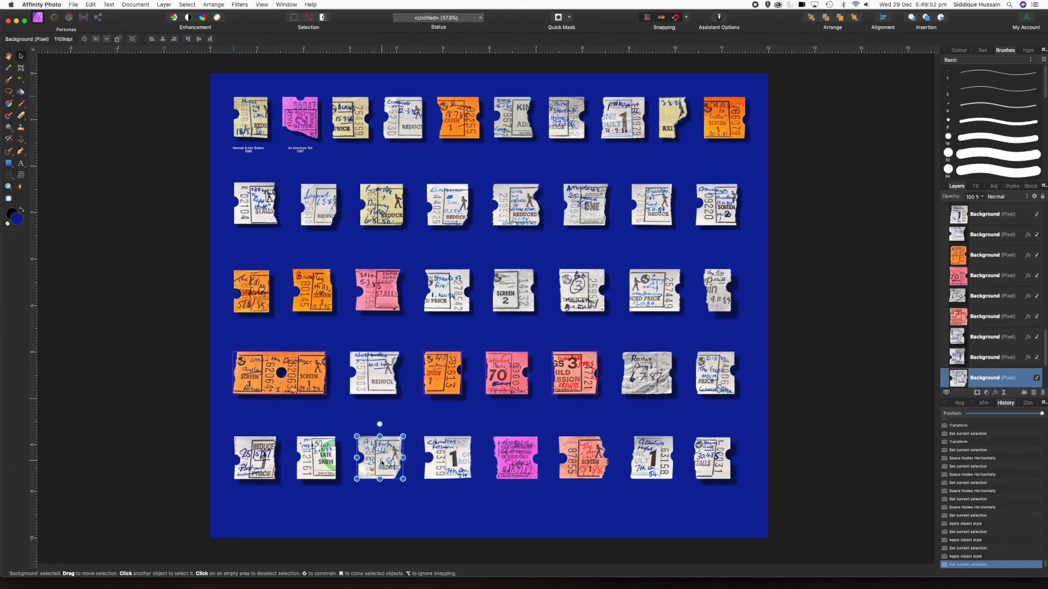
{"action": "left_click", "coordinate": [450, 464], "text": "shift"}
{"action": "left_click", "coordinate": [511, 465], "text": "shift"}
{"action": "left_click", "coordinate": [588, 463], "text": "shift"}
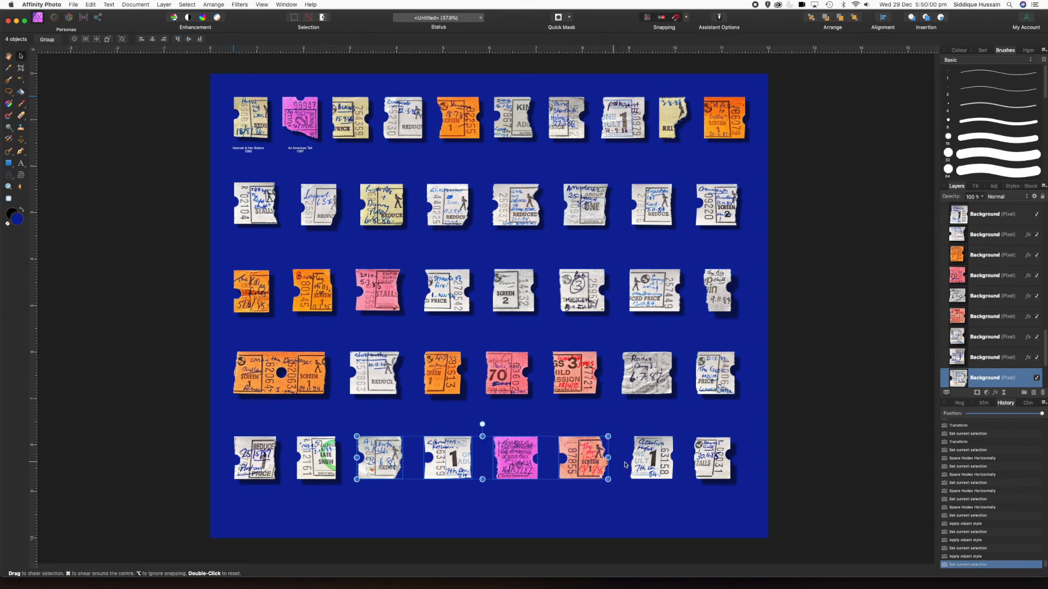
{"action": "left_click", "coordinate": [652, 466], "text": "shift"}
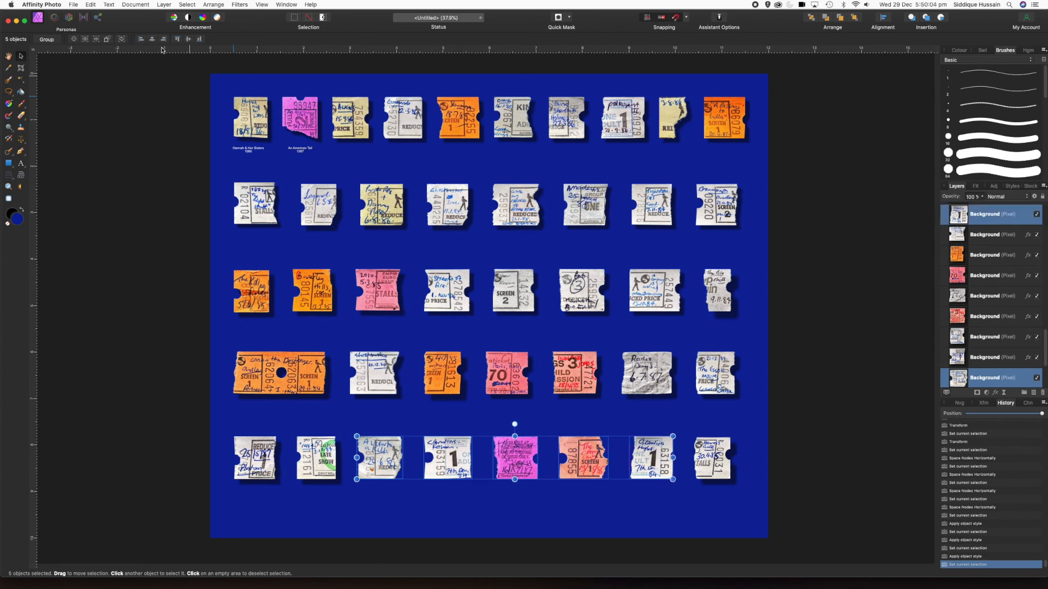
{"action": "left_click", "coordinate": [94, 4]}
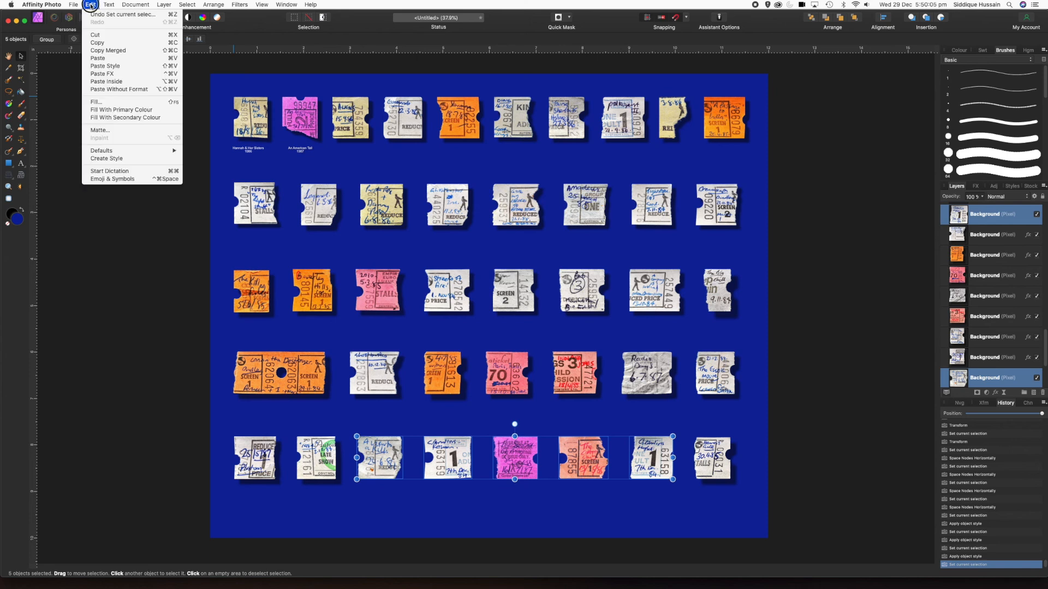
{"action": "left_click", "coordinate": [105, 66]}
{"action": "left_click", "coordinate": [519, 506]}
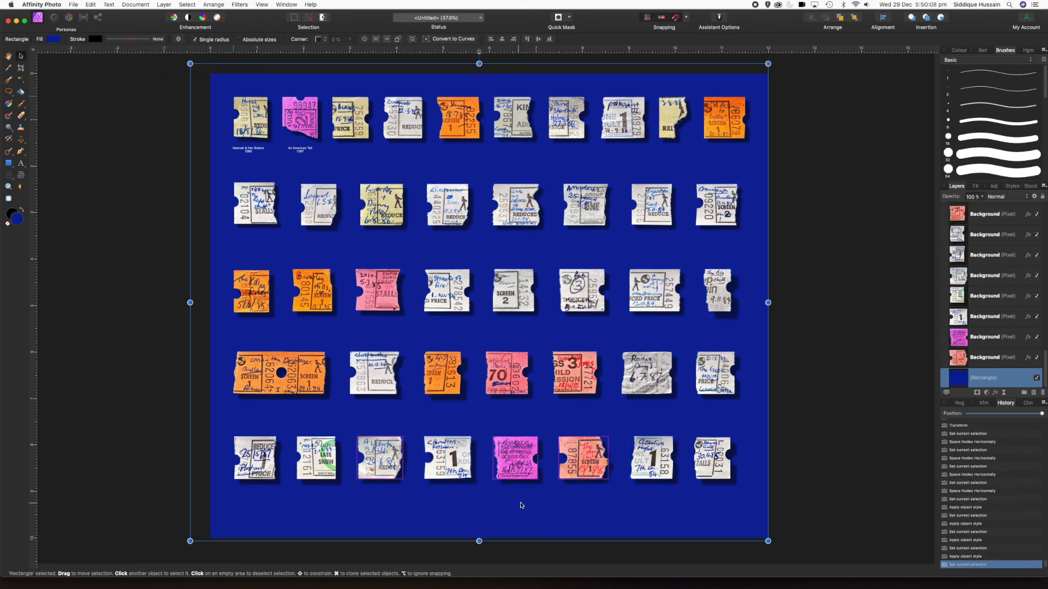
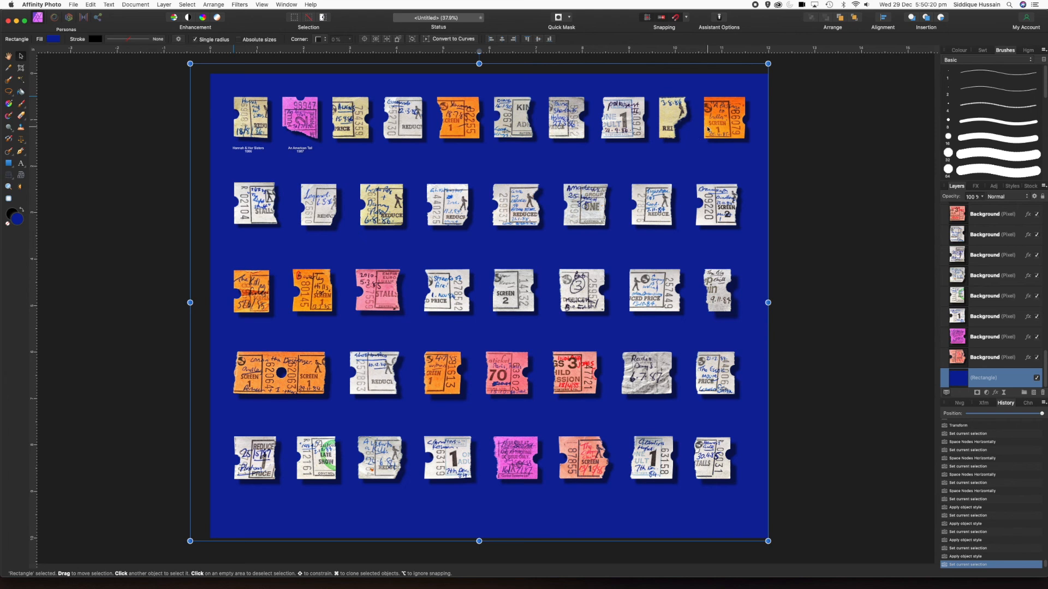
- Find the torn yellow ninth ticket inside the Top Row group and delete its layer
{"action": "left_click", "coordinate": [671, 117]}
{"action": "left_click", "coordinate": [676, 152]}
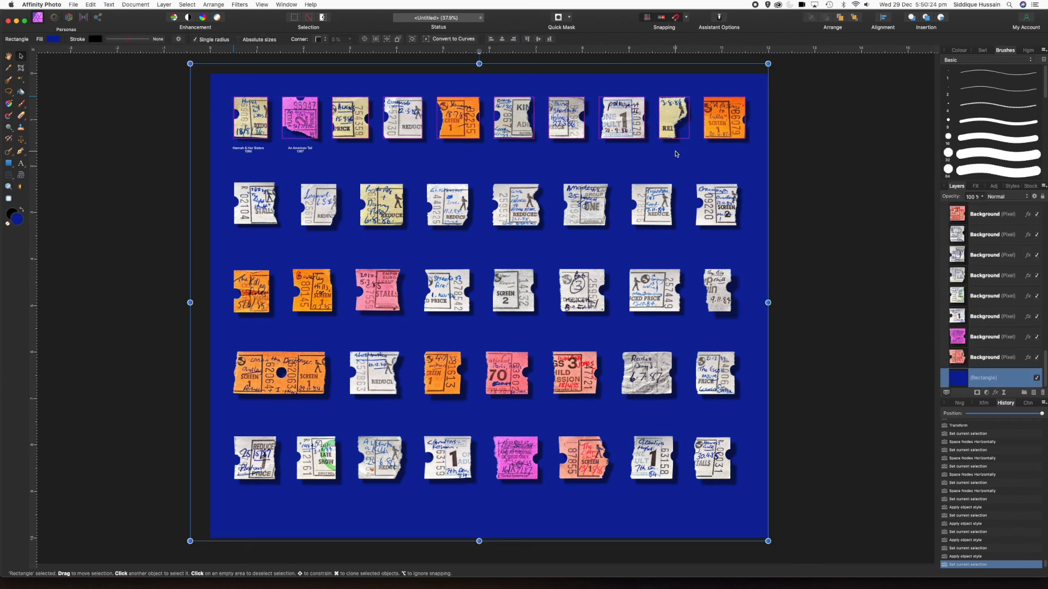
{"action": "left_click", "coordinate": [676, 117]}
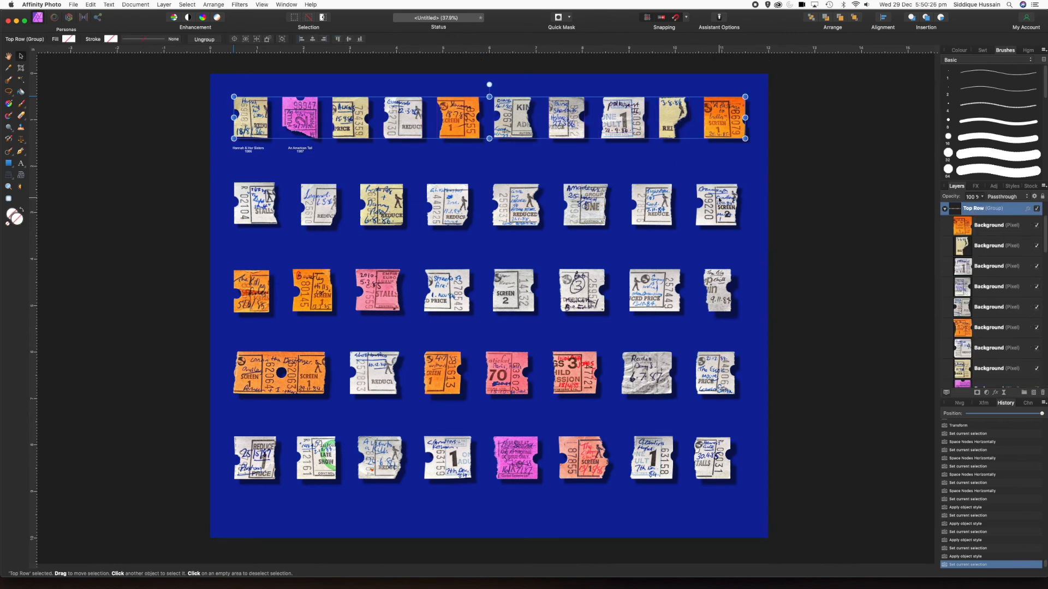
{"action": "left_click", "coordinate": [944, 209]}
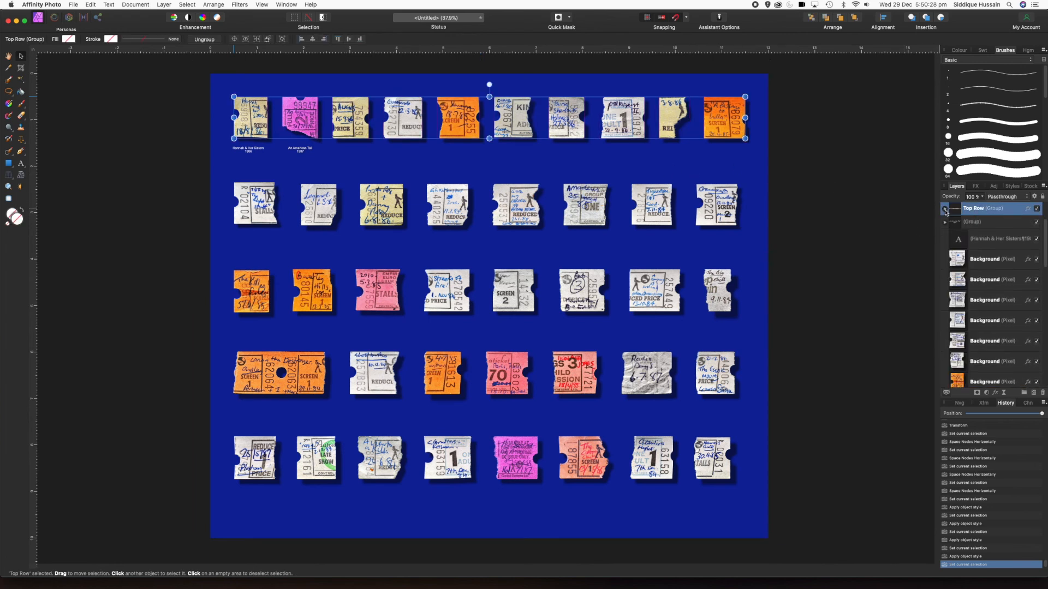
{"action": "left_click", "coordinate": [989, 343]}
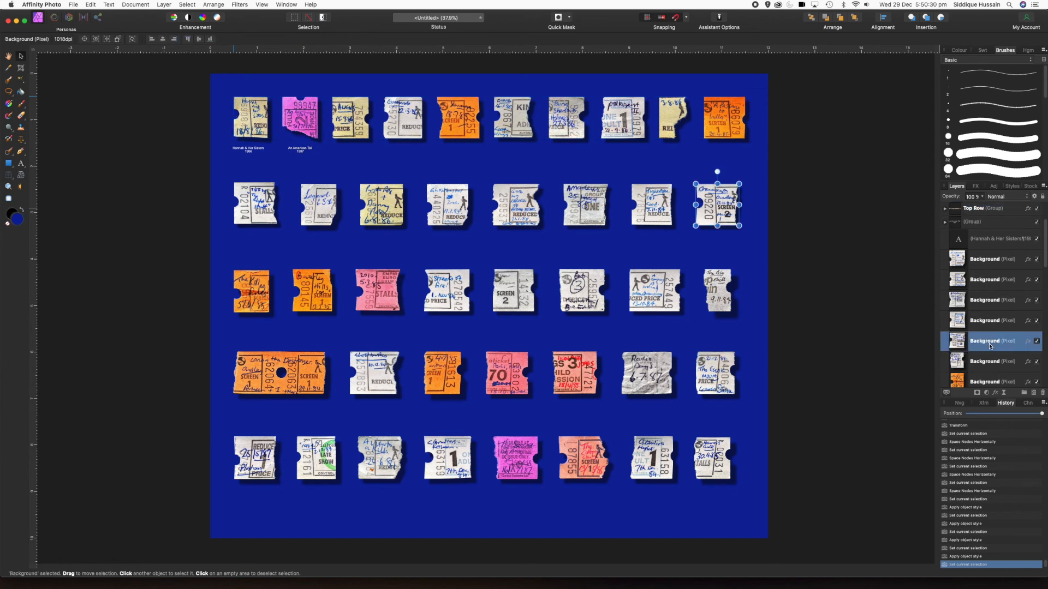
{"action": "left_click", "coordinate": [987, 323]}
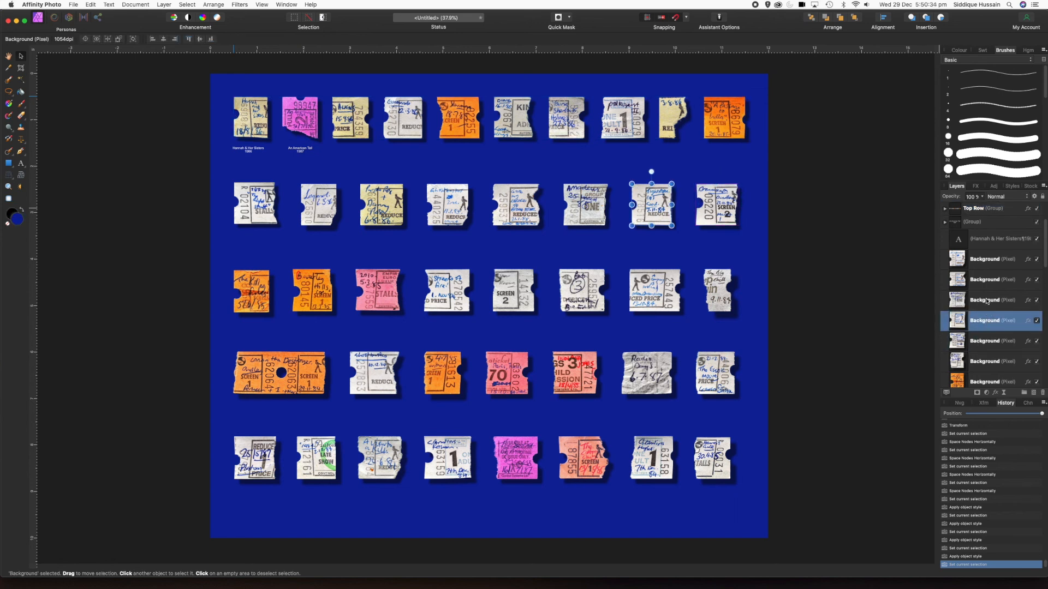
{"action": "left_click", "coordinate": [988, 300]}
{"action": "left_click", "coordinate": [987, 279]}
{"action": "left_click", "coordinate": [988, 259]}
{"action": "scroll", "coordinate": [1043, 240], "scroll_direction": "up", "scroll_amount": 3}
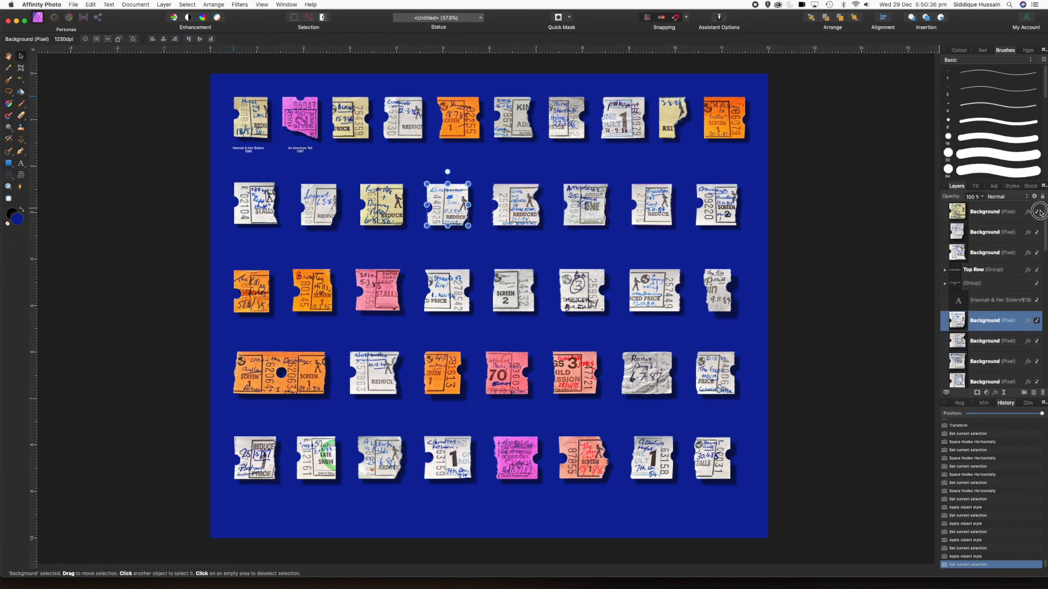
{"action": "left_click", "coordinate": [946, 270]}
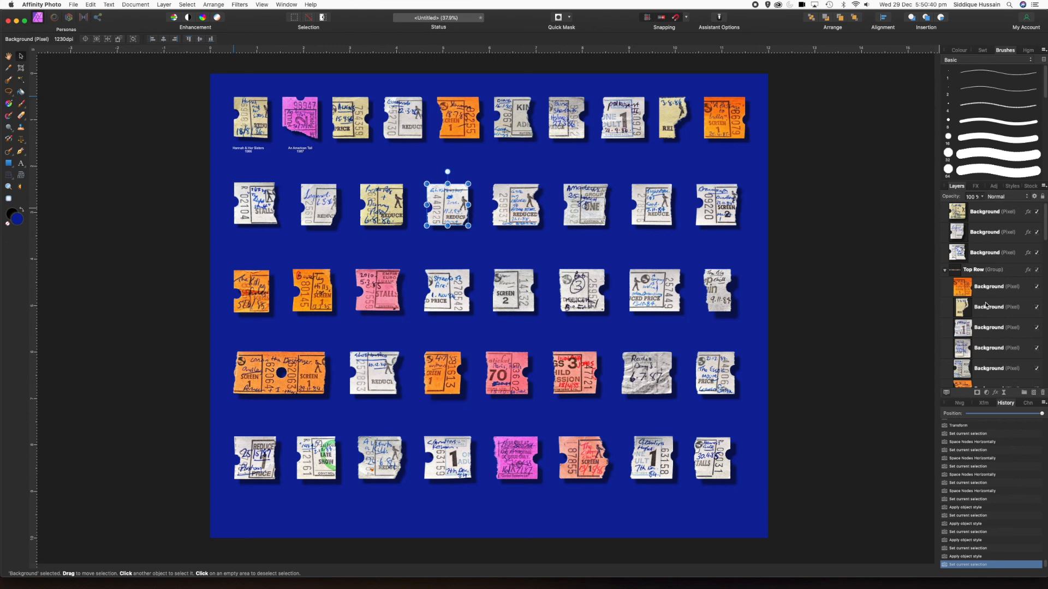
{"action": "left_click", "coordinate": [981, 309]}
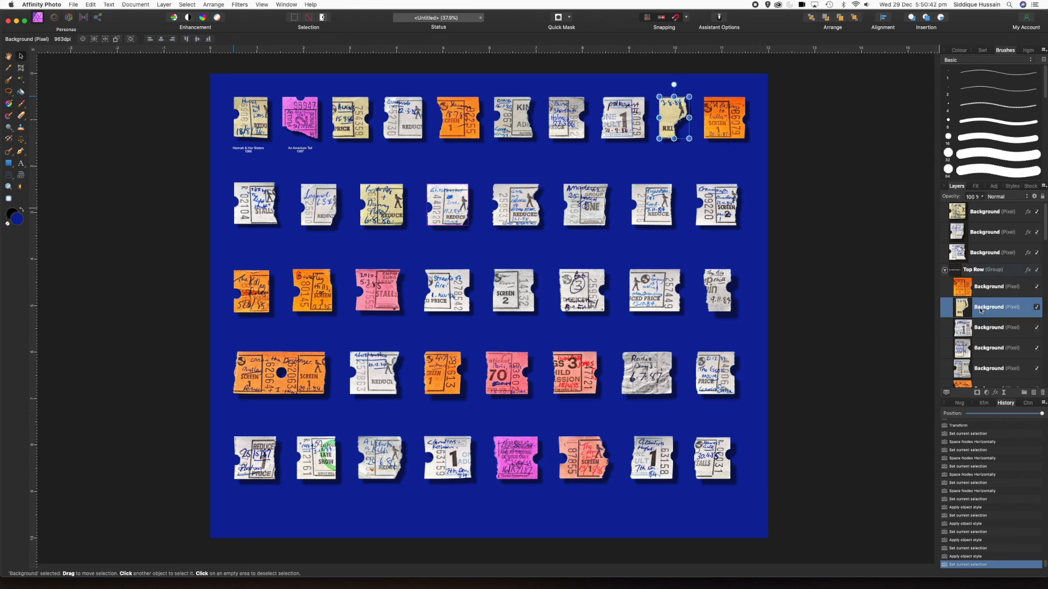
{"action": "right_click", "coordinate": [981, 310]}
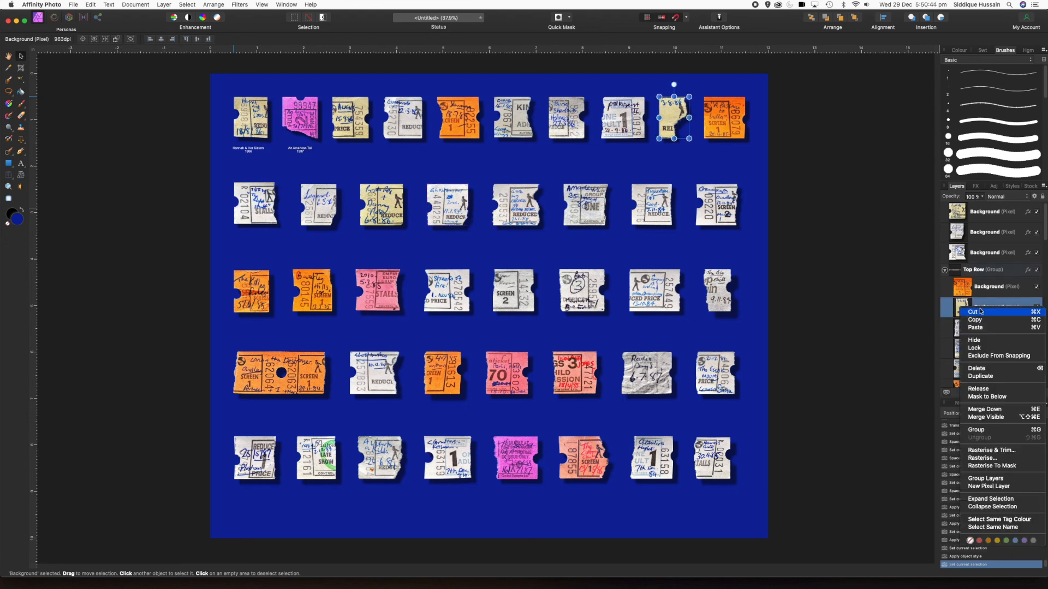
{"action": "left_click", "coordinate": [989, 369]}
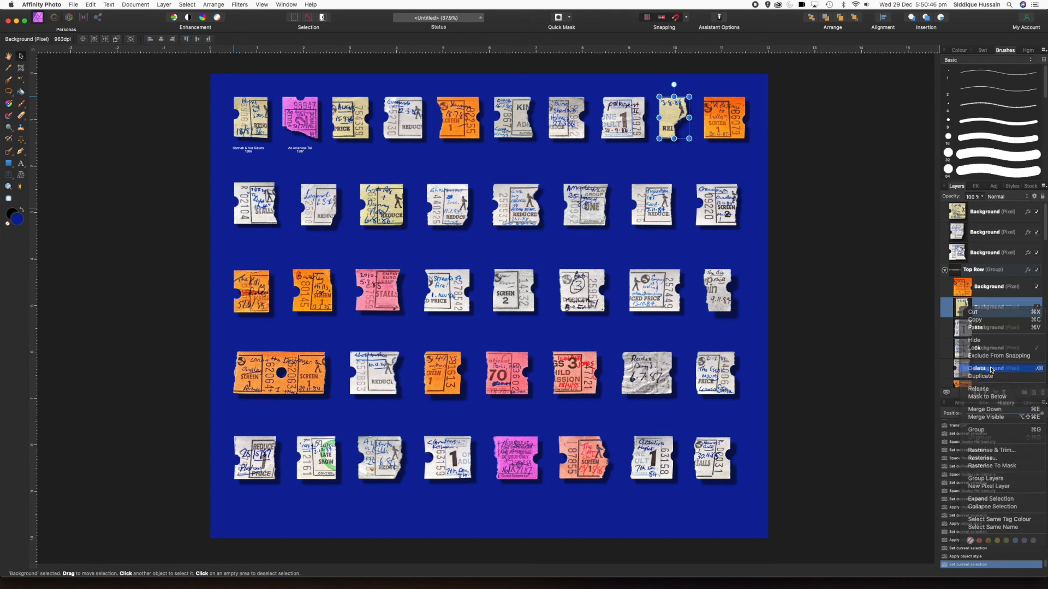
- Shift the last orange ticket in the top row inwards and nudge the fifth to eighth tickets outwards to fill the gap
{"action": "left_click", "coordinate": [721, 120]}
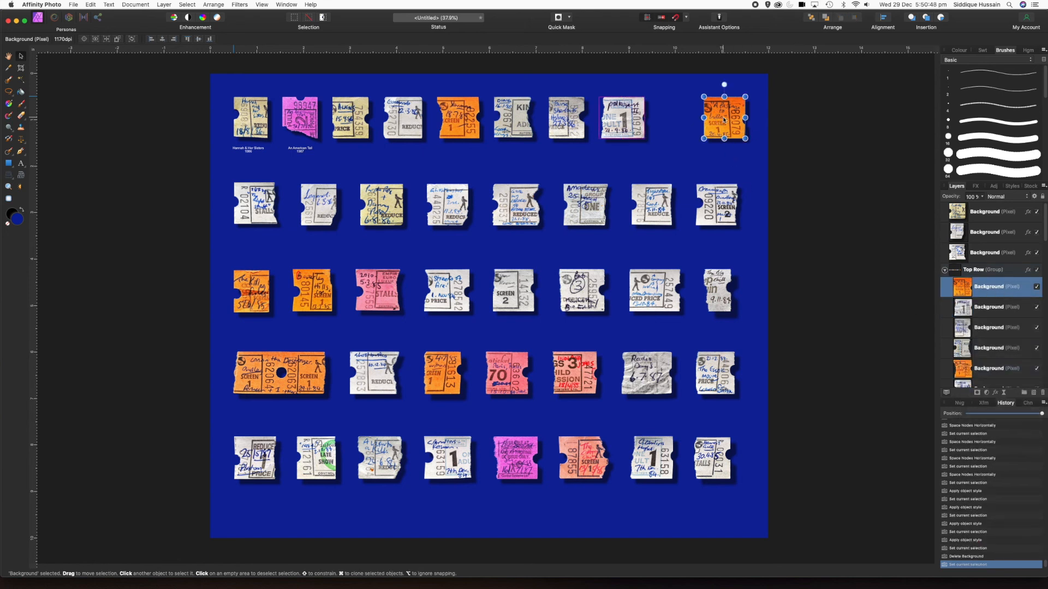
{"action": "left_click_drag", "start_coordinate": [723, 120], "coordinate": [652, 125]}
{"action": "left_click_drag", "start_coordinate": [567, 125], "coordinate": [587, 125]}
{"action": "left_click_drag", "start_coordinate": [516, 123], "coordinate": [521, 123]}
{"action": "left_click_drag", "start_coordinate": [456, 122], "coordinate": [460, 120]}
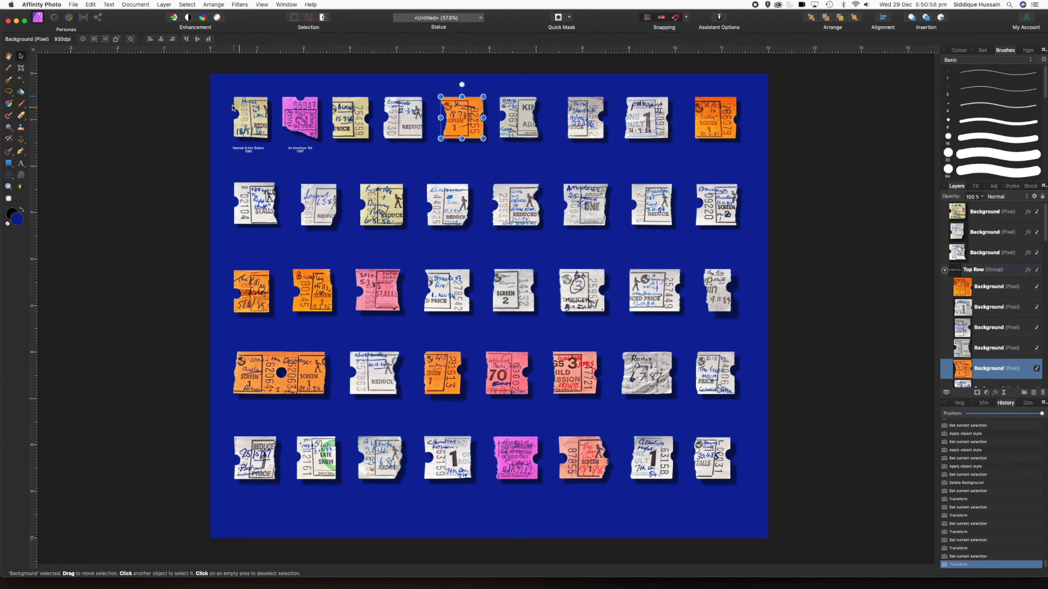
{"action": "left_click", "coordinate": [977, 269]}
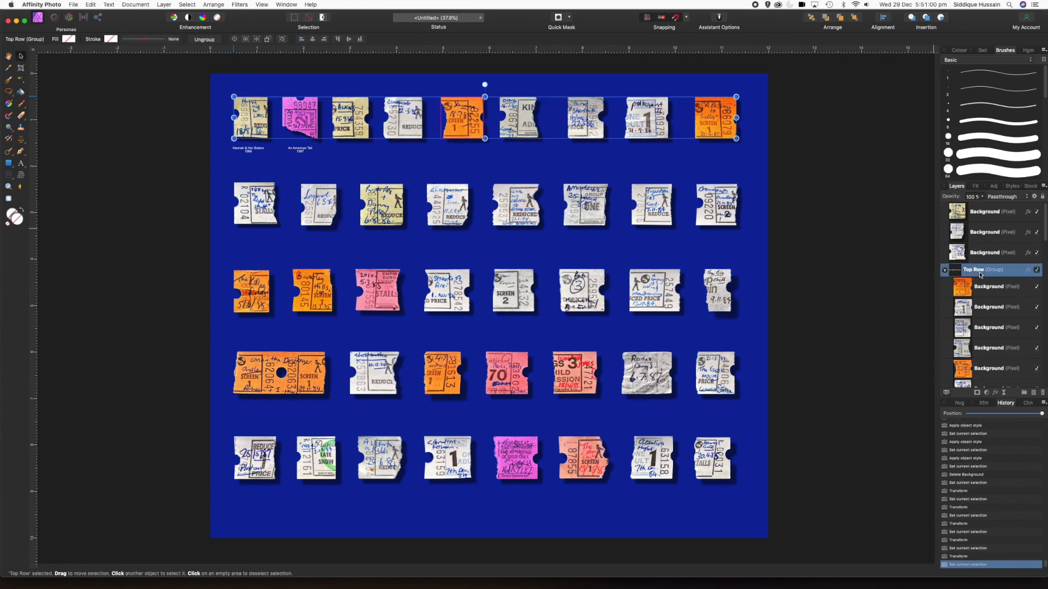
{"action": "left_click", "coordinate": [882, 22]}
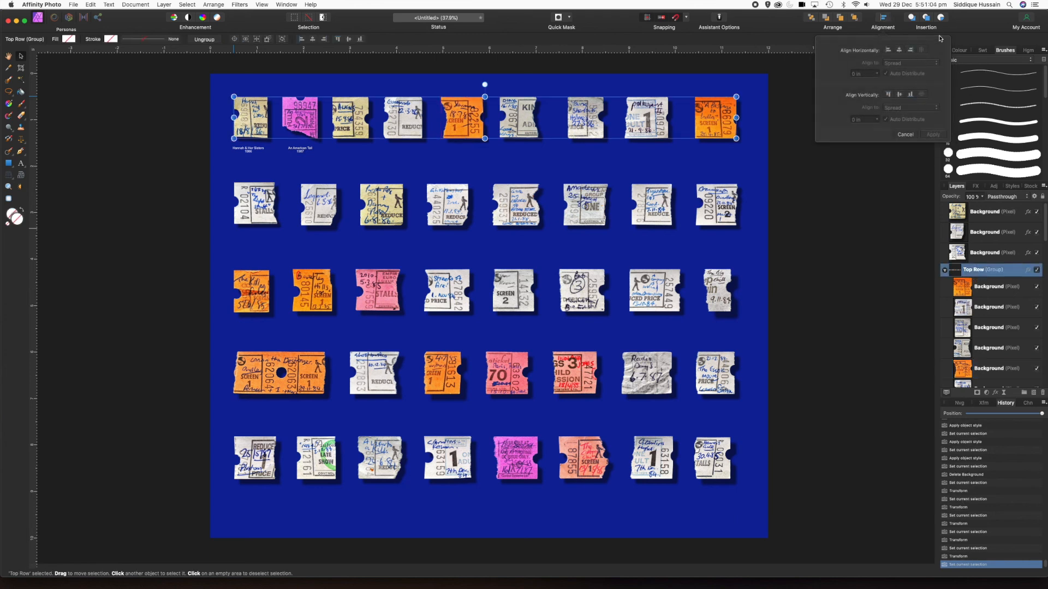
{"action": "left_click", "coordinate": [793, 34]}
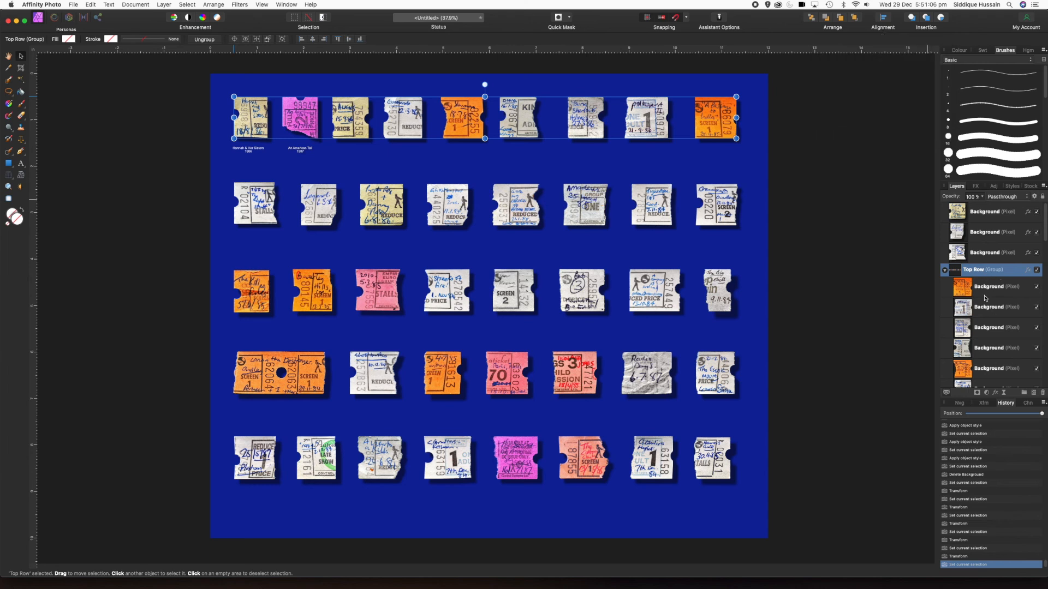
- Select all nine tickets inside the Top Row group and space them evenly in the horizontal direction
{"action": "left_click", "coordinate": [987, 287]}
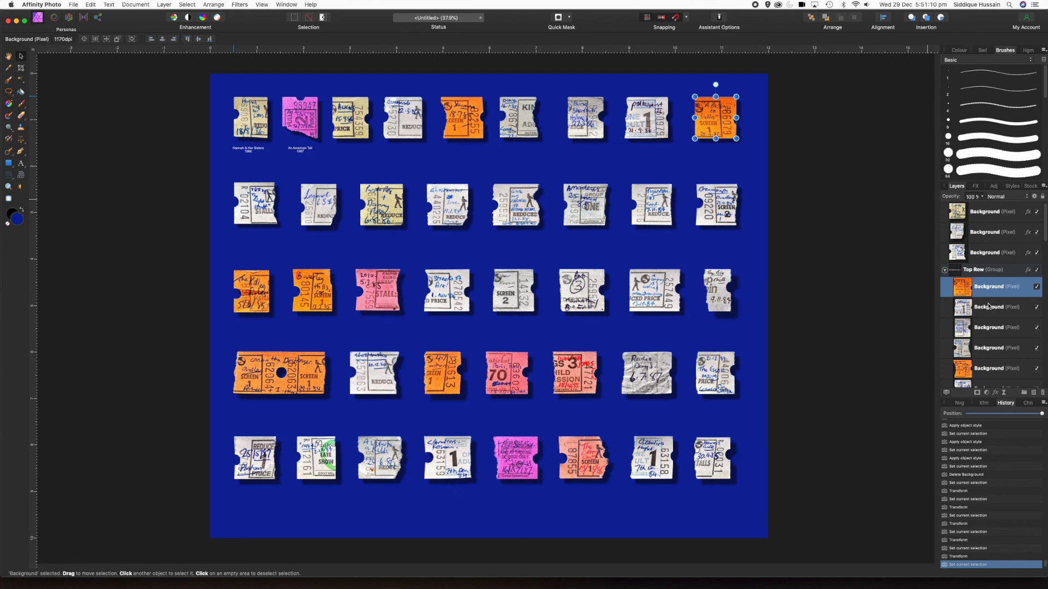
{"action": "left_click", "coordinate": [988, 307], "text": "shift"}
{"action": "left_click", "coordinate": [989, 327], "text": "shift"}
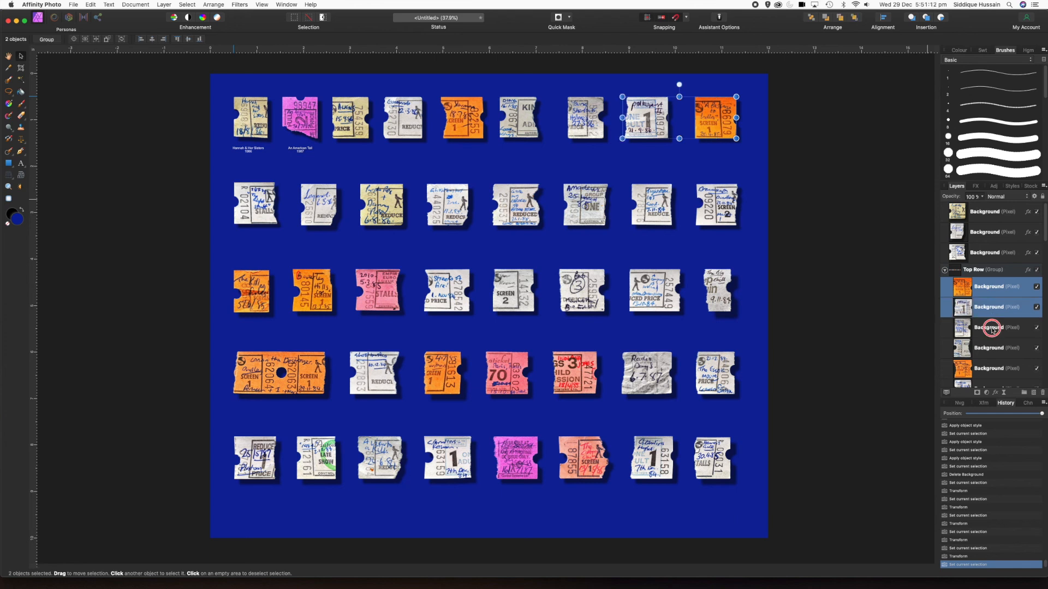
{"action": "left_click", "coordinate": [989, 349], "text": "shift"}
{"action": "left_click", "coordinate": [992, 369], "text": "shift"}
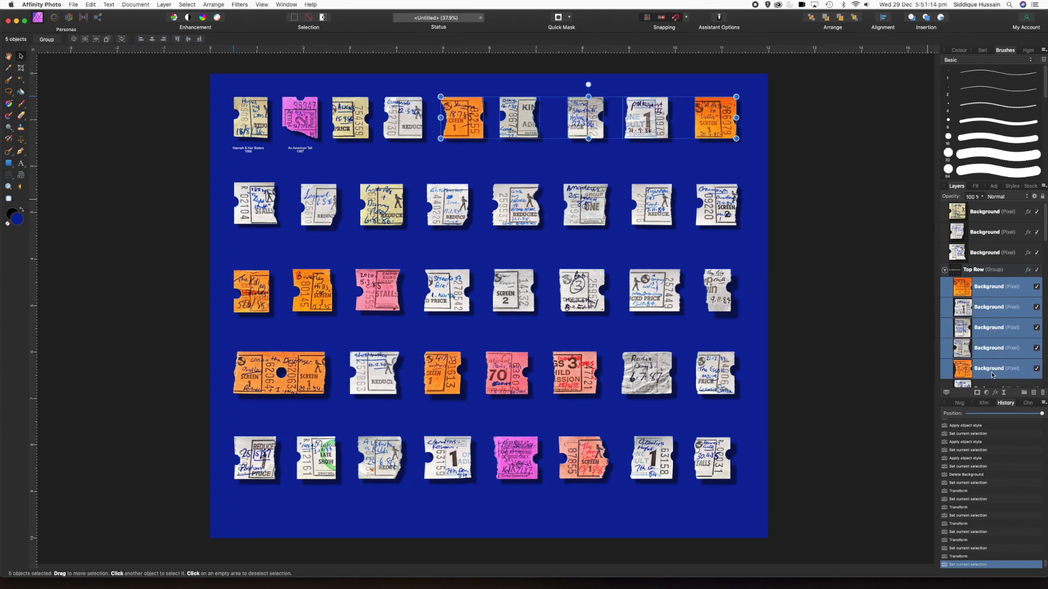
{"action": "scroll", "coordinate": [992, 365], "scroll_direction": "down", "scroll_amount": 3}
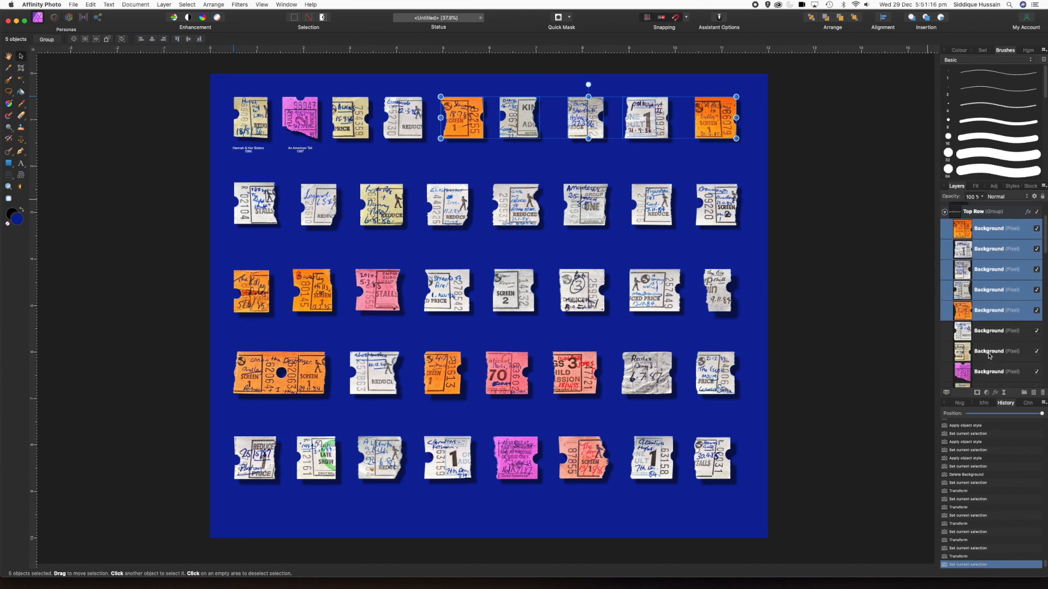
{"action": "left_click", "coordinate": [991, 331], "text": "shift"}
{"action": "left_click", "coordinate": [991, 351], "text": "shift"}
{"action": "left_click", "coordinate": [992, 374], "text": "shift"}
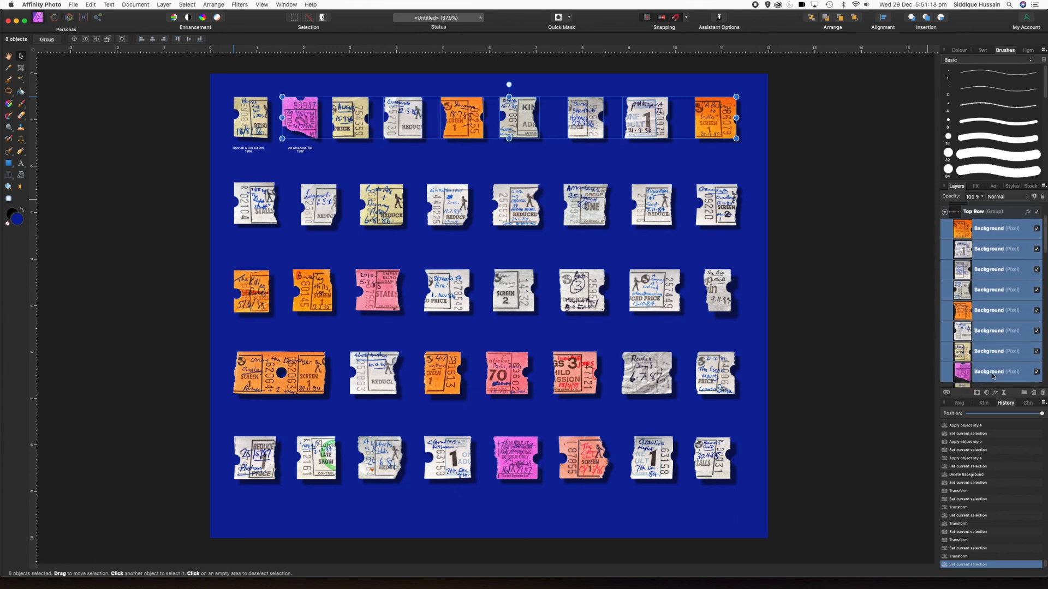
{"action": "scroll", "coordinate": [992, 367], "scroll_direction": "down", "scroll_amount": 1}
{"action": "left_click", "coordinate": [990, 369], "text": "shift"}
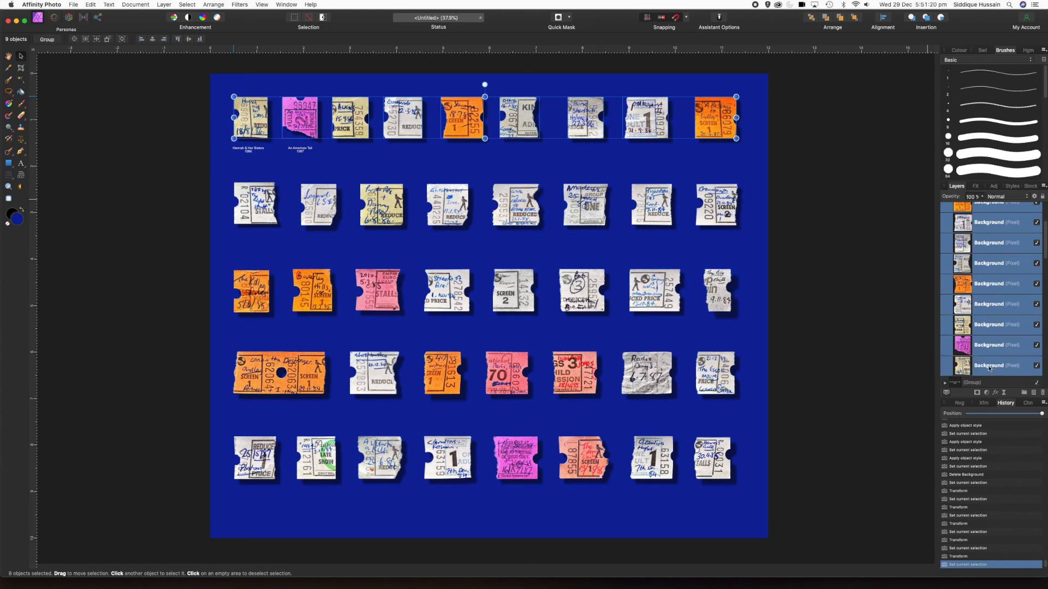
{"action": "left_click", "coordinate": [883, 18]}
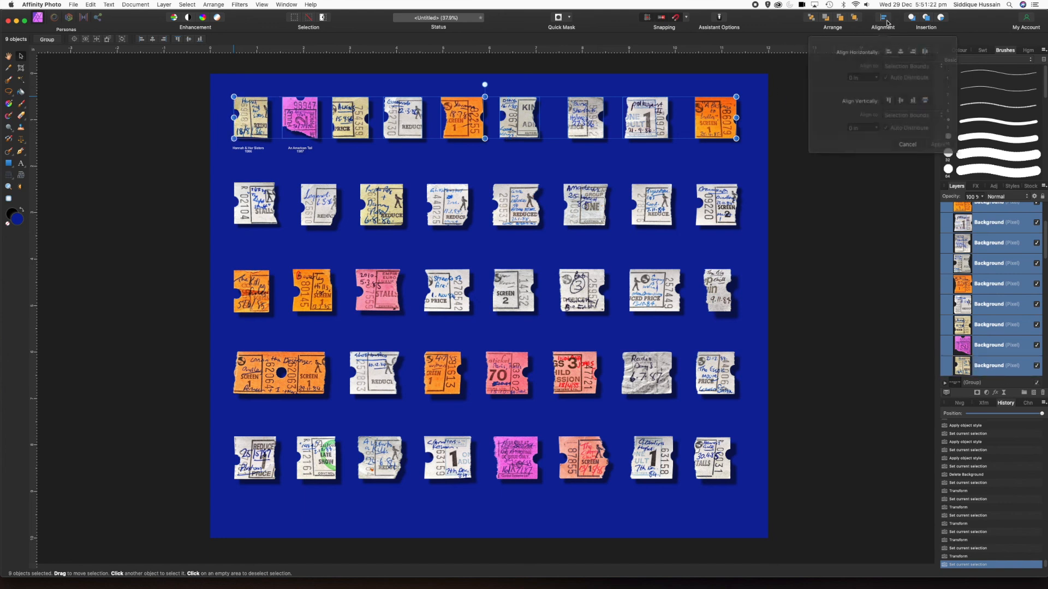
{"action": "left_click", "coordinate": [921, 50]}
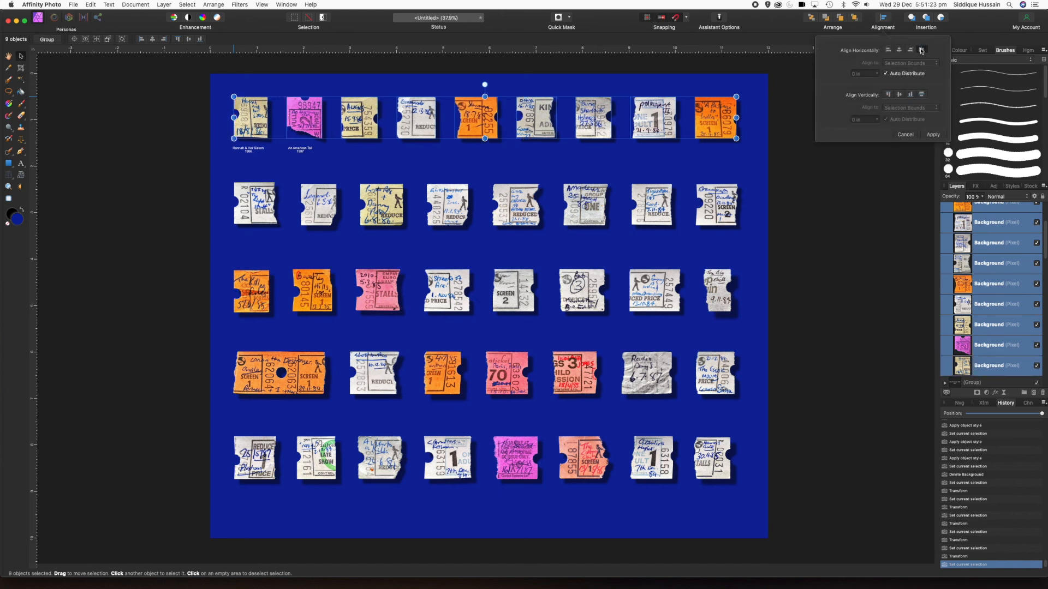
{"action": "left_click", "coordinate": [651, 156]}
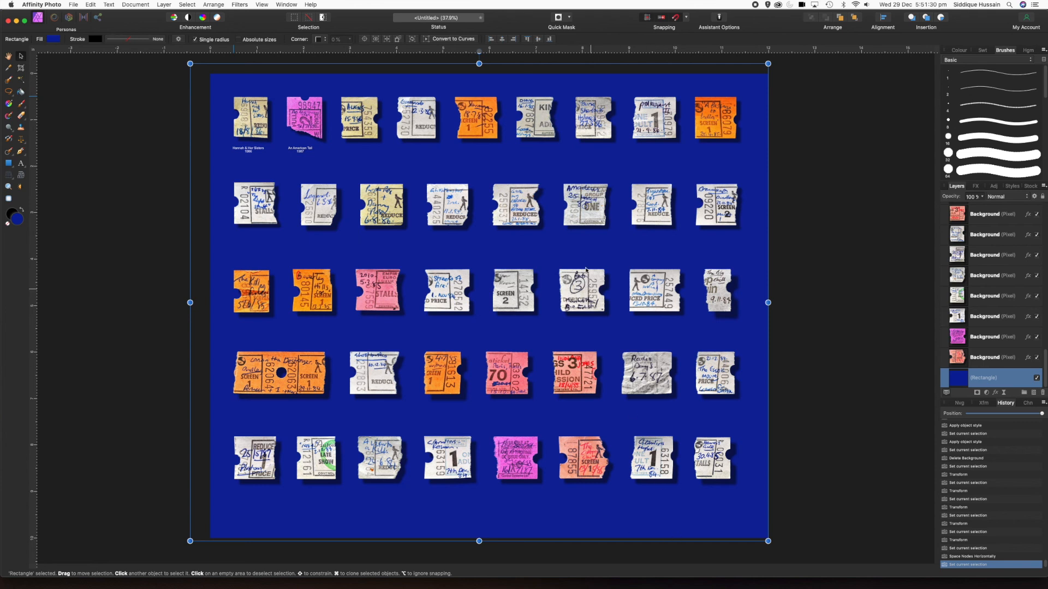
- Draw a wide, shallow rectangle on the blue background below the fifth ticket row and fill it with pale lavender blue
{"action": "scroll", "coordinate": [230, 126], "scroll_direction": "up", "scroll_amount": 5}
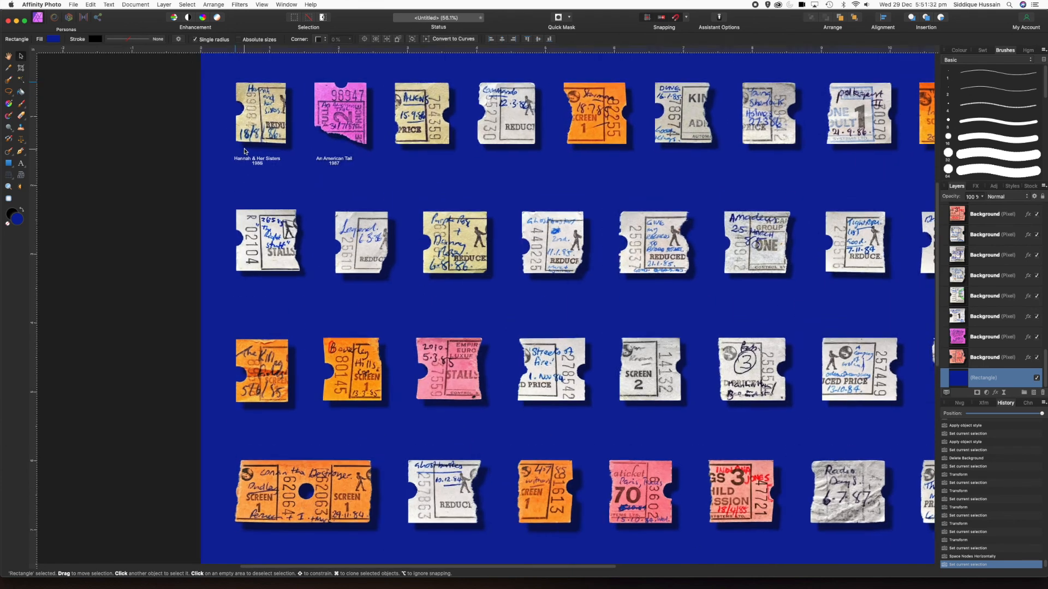
{"action": "scroll", "coordinate": [374, 179], "scroll_direction": "down", "scroll_amount": 5}
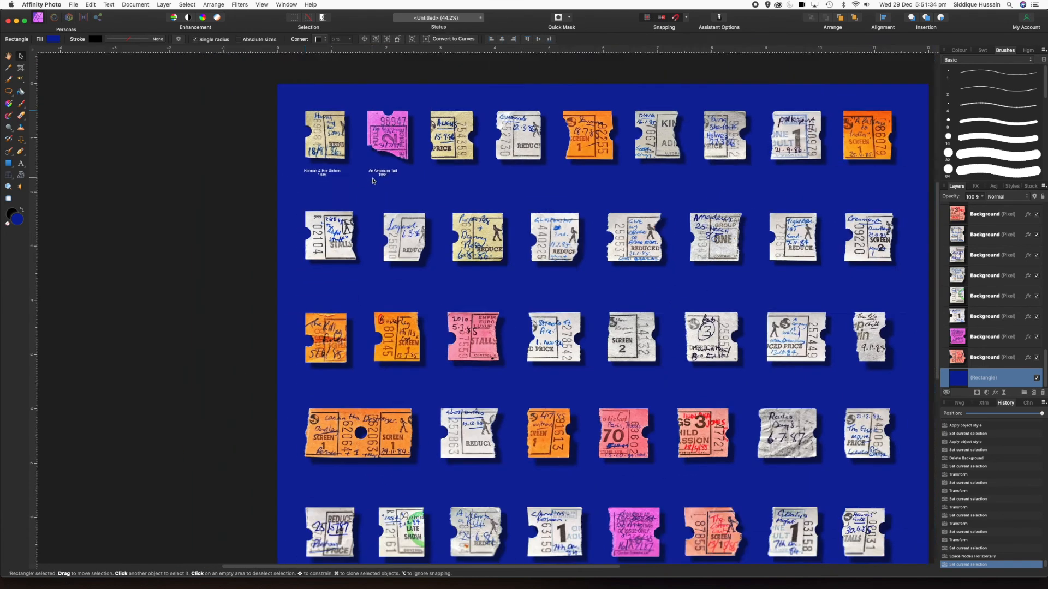
{"action": "key", "text": "super+0"}
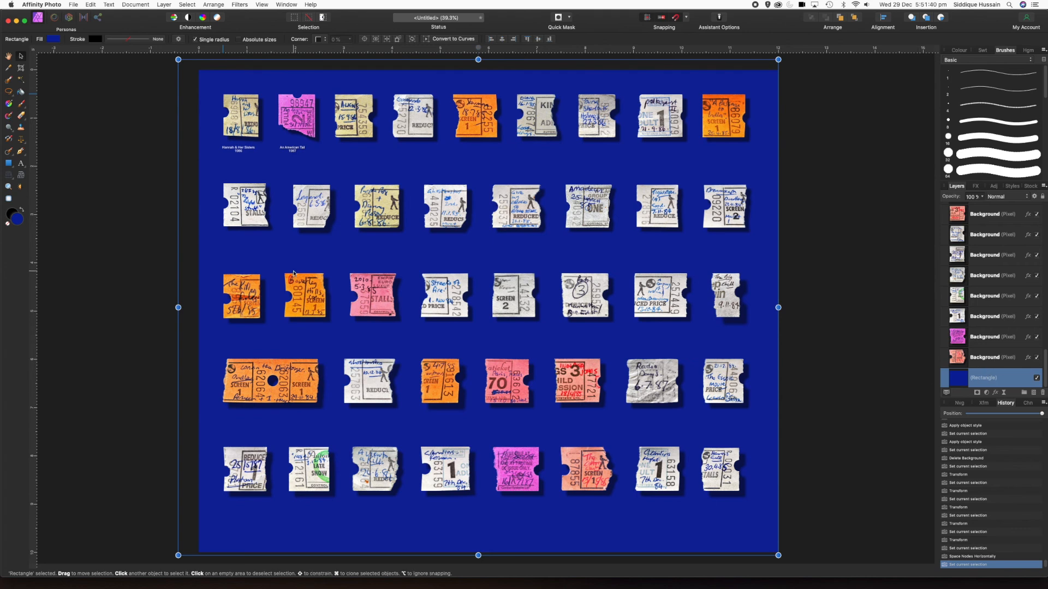
{"action": "left_click", "coordinate": [9, 165]}
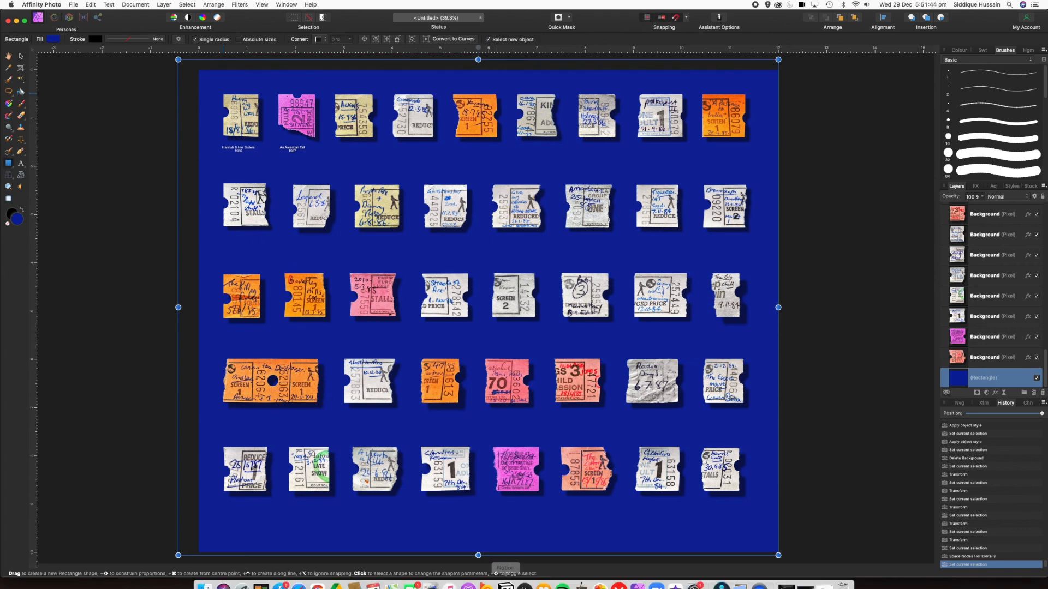
{"action": "left_click_drag", "start_coordinate": [433, 511], "coordinate": [619, 539]}
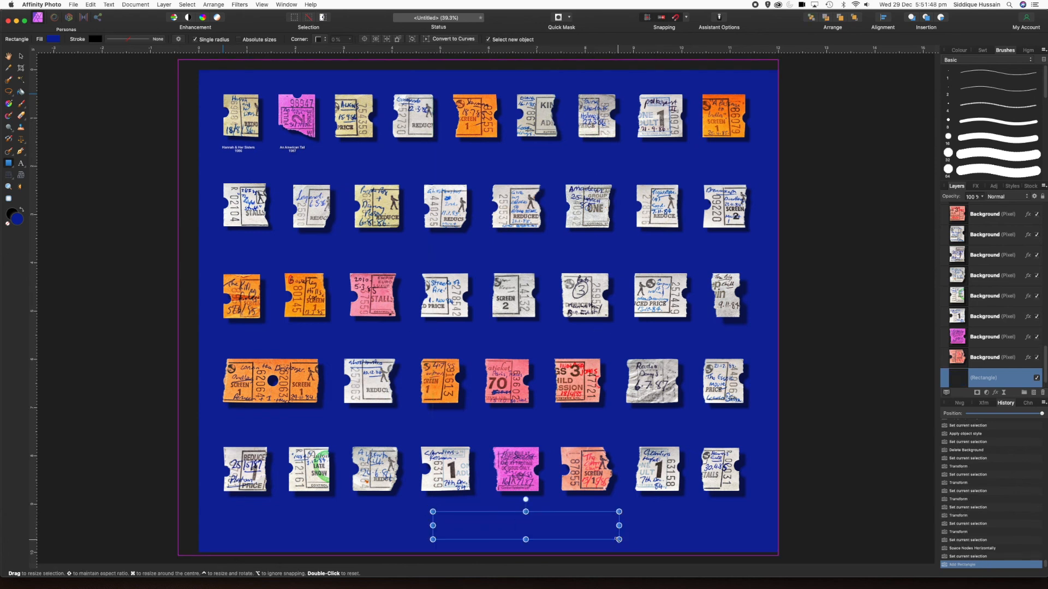
{"action": "left_click", "coordinate": [54, 39]}
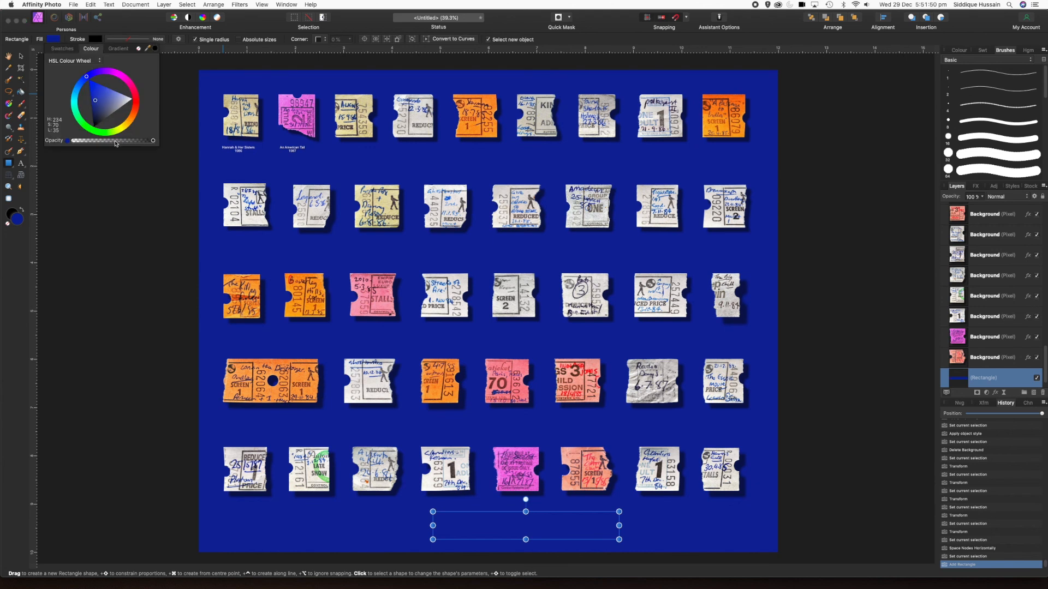
{"action": "left_click", "coordinate": [111, 102]}
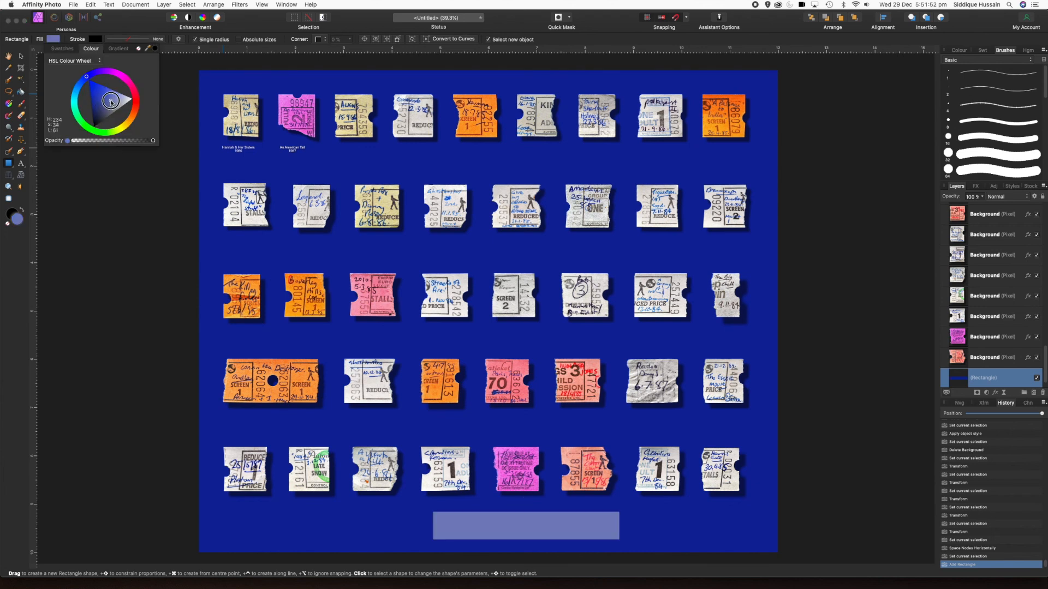
{"action": "left_click_drag", "start_coordinate": [112, 102], "coordinate": [114, 102]}
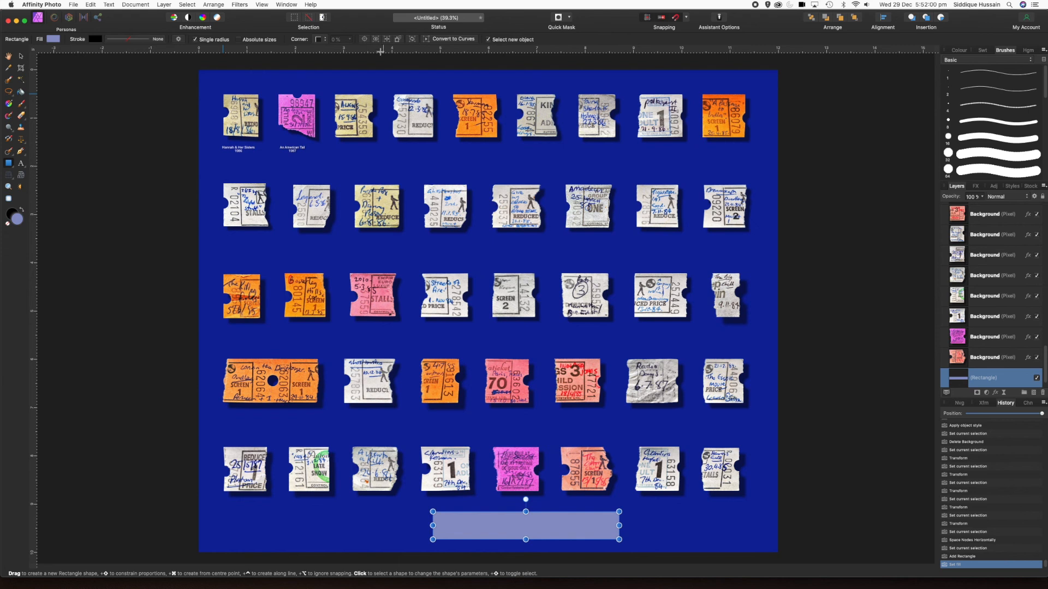
- Give the lavender rectangle rounded corners with a 37% radius and move it to the horizontal centre beneath the tickets
{"action": "left_click", "coordinate": [318, 39]}
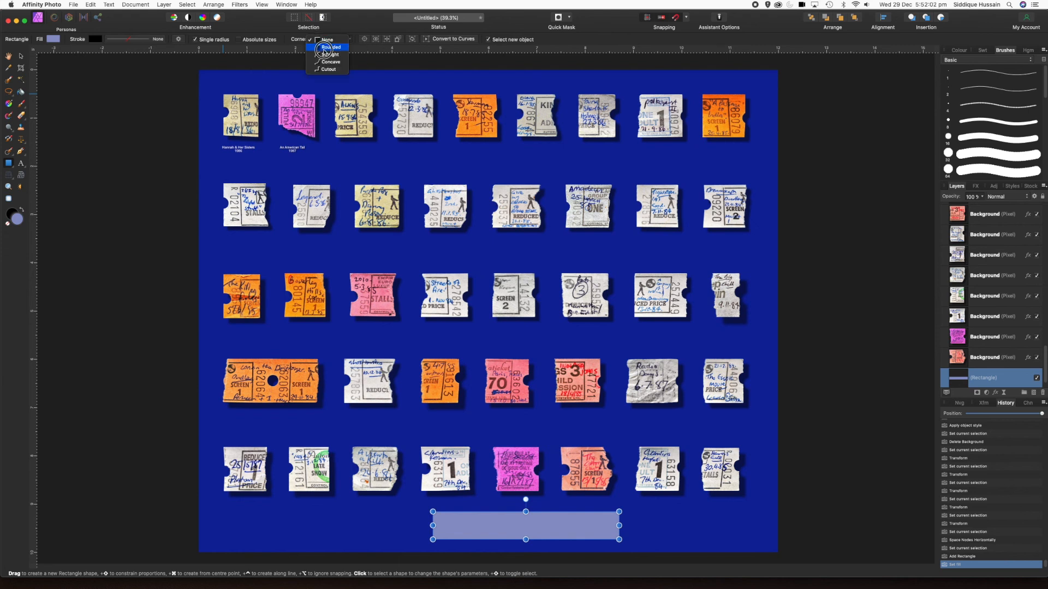
{"action": "left_click", "coordinate": [325, 47]}
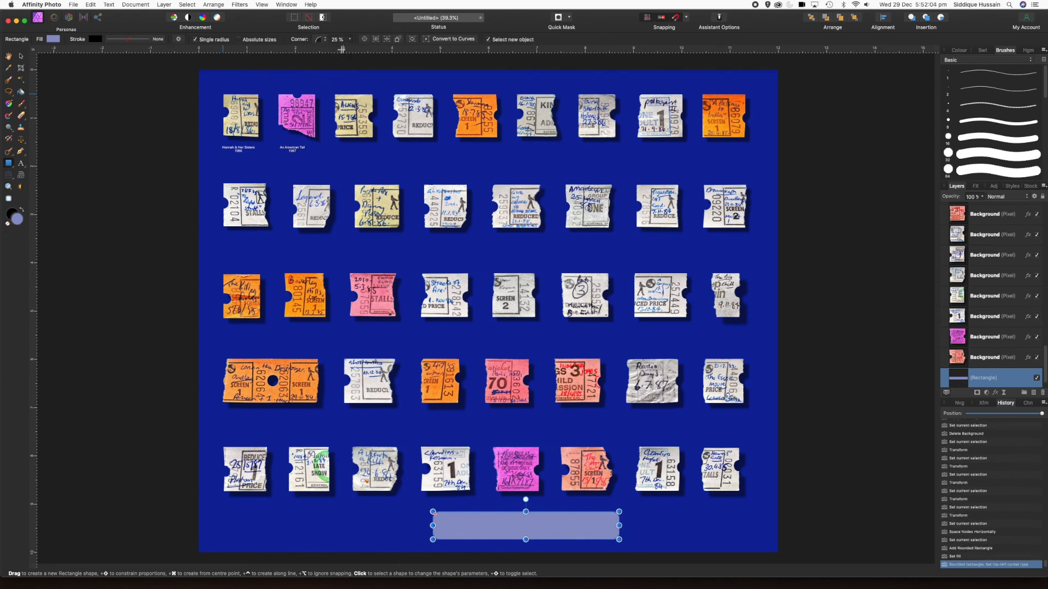
{"action": "left_click", "coordinate": [349, 39]}
{"action": "left_click_drag", "start_coordinate": [348, 49], "coordinate": [357, 50]}
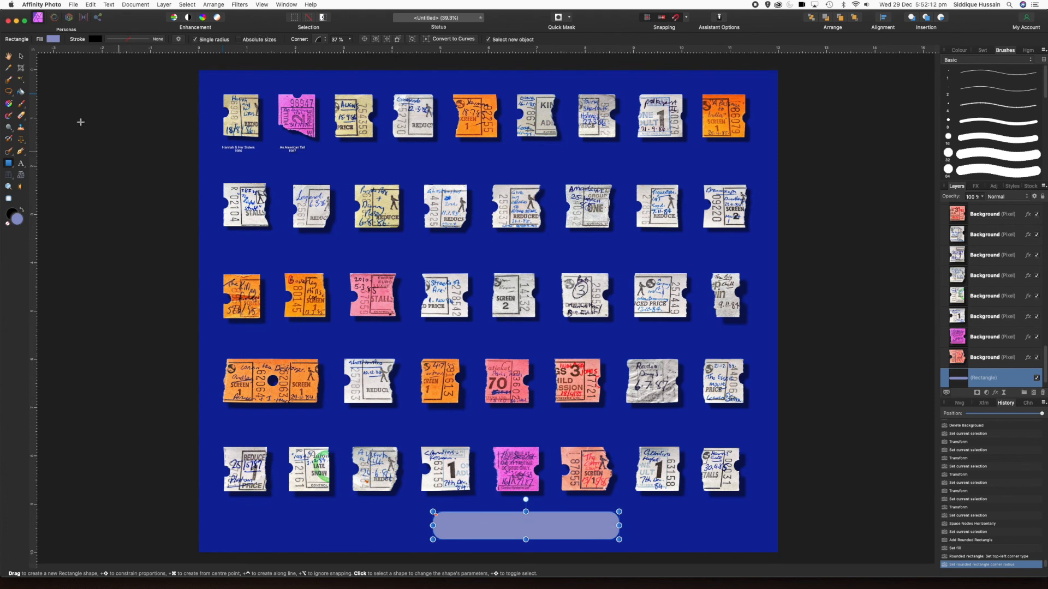
{"action": "left_click", "coordinate": [21, 56]}
{"action": "left_click_drag", "start_coordinate": [539, 525], "coordinate": [503, 526]}
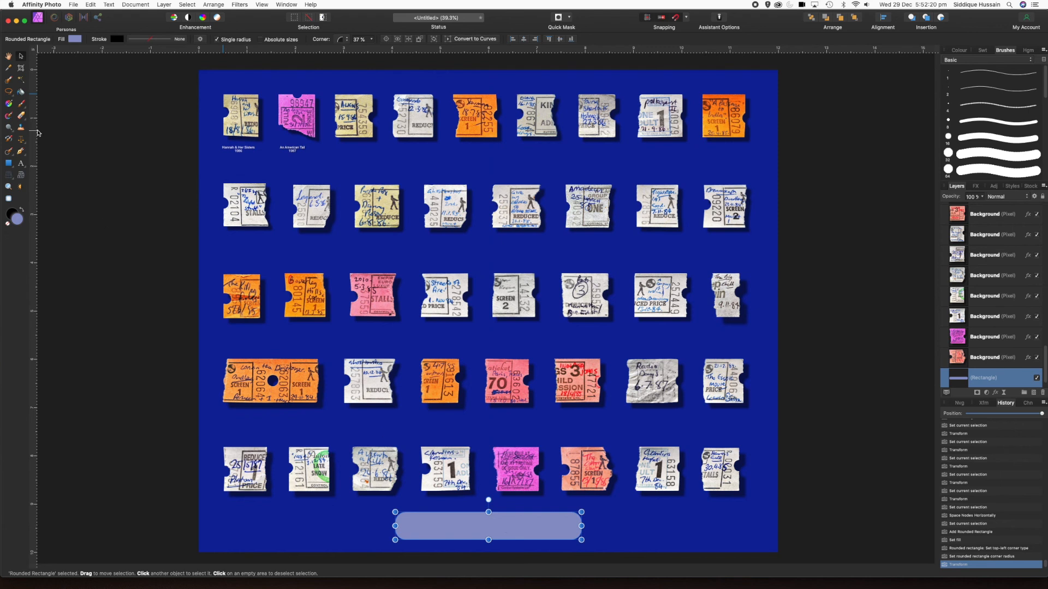
- Add white art text reading "Cinema in the 1980s" on the lavender rounded rectangle
{"action": "left_click", "coordinate": [20, 165]}
{"action": "left_click", "coordinate": [24, 166]}
{"action": "left_click", "coordinate": [47, 166]}
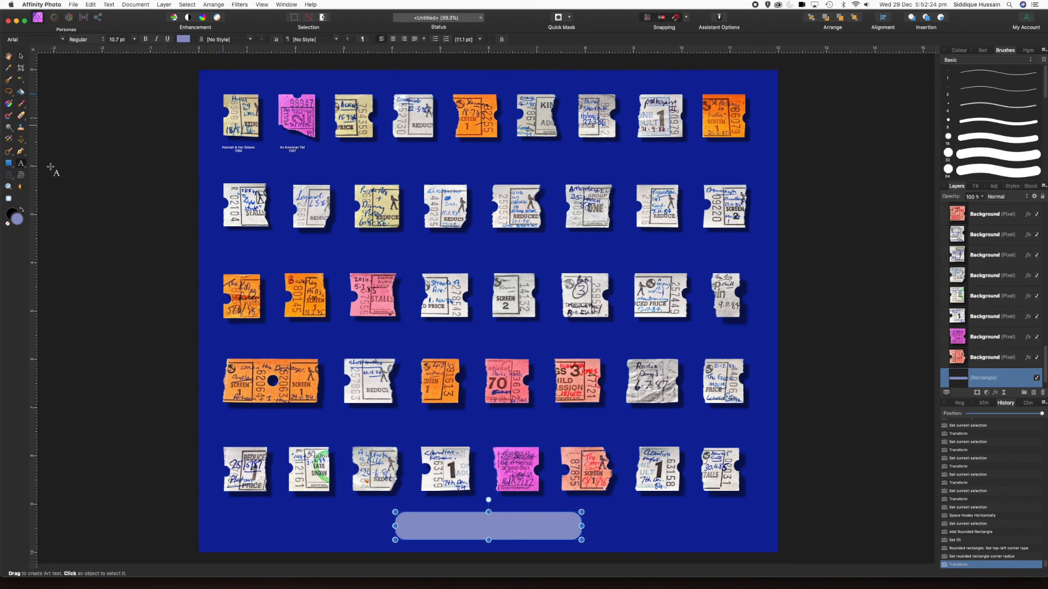
{"action": "left_click", "coordinate": [412, 524]}
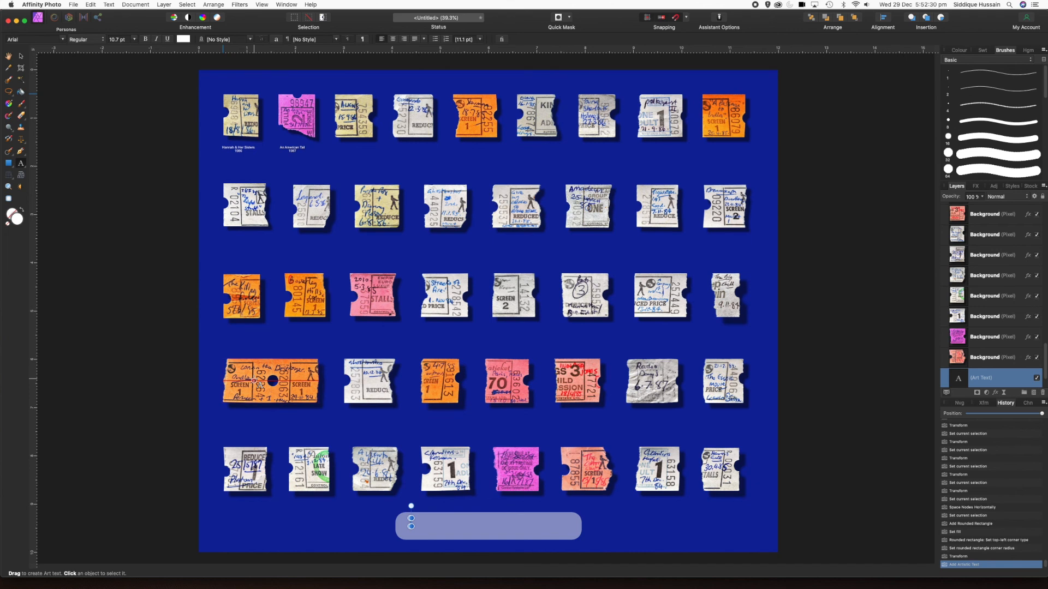
{"action": "type", "text": "Cinema"}
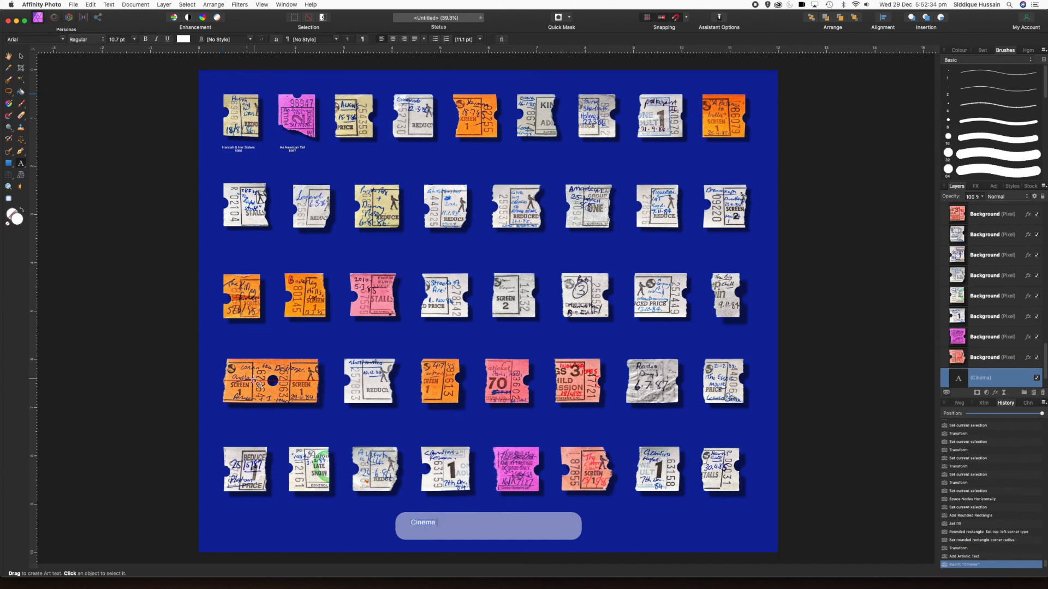
{"action": "type", "text": " in the 1980s"}
{"action": "key", "text": "Escape"}
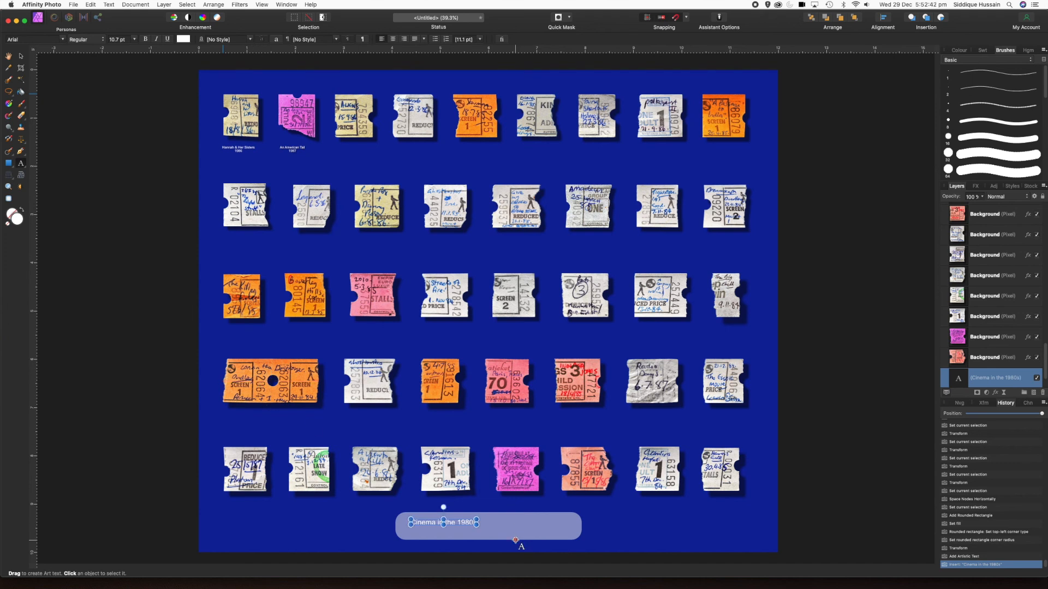
- Insert the word "Going" after "Cinema" so the title reads "Cinema Going in the 1980s"
{"action": "left_click", "coordinate": [436, 523]}
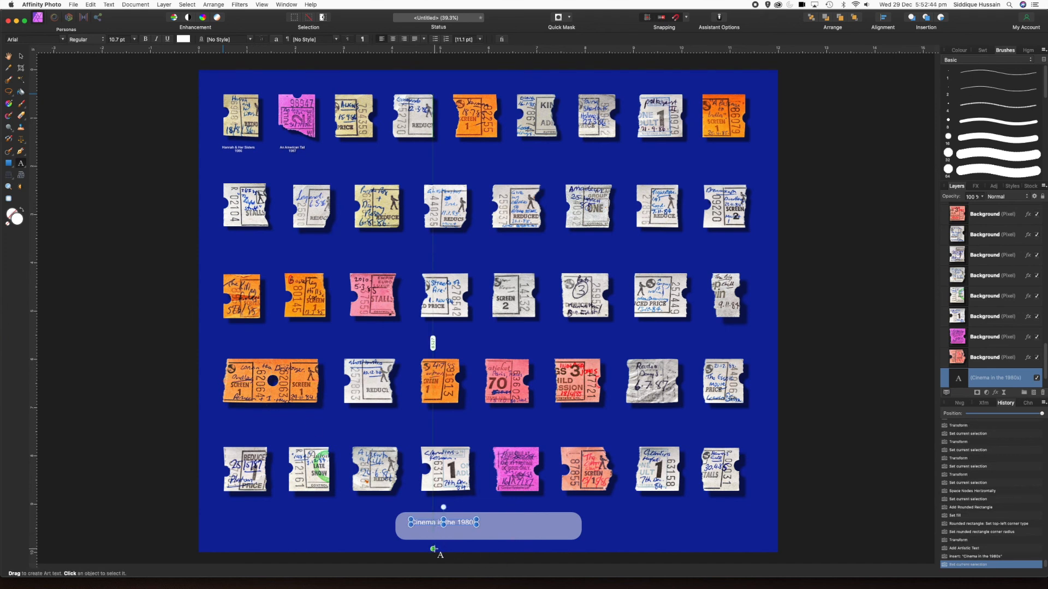
{"action": "type", "text": "Go"}
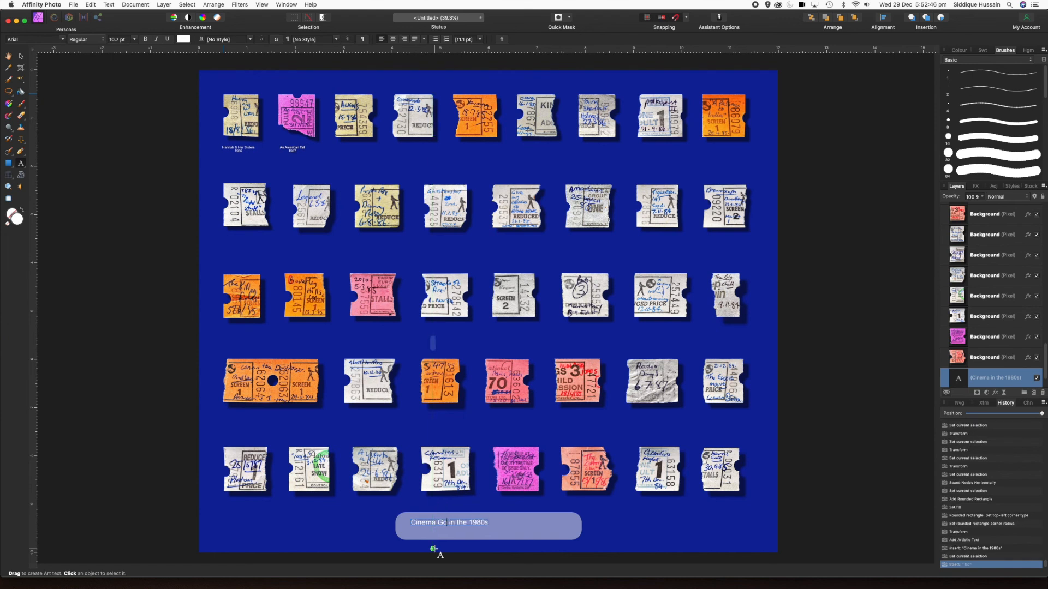
{"action": "type", "text": "ing"}
{"action": "key", "text": "Escape"}
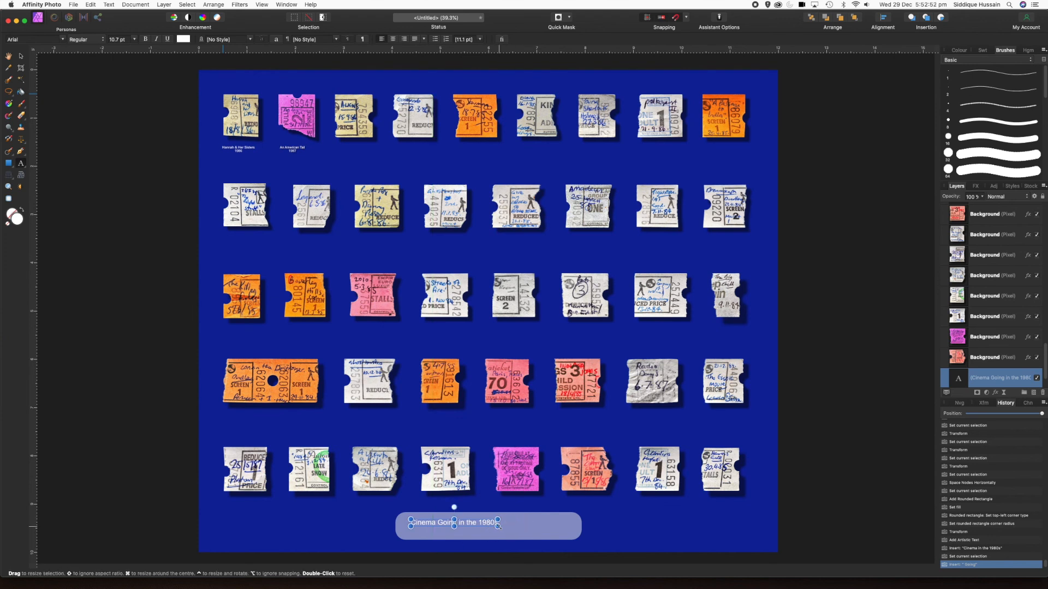
- Enlarge the title text to about 19.5 pt and nudge its position within the lavender banner
{"action": "left_click_drag", "start_coordinate": [498, 525], "coordinate": [569, 537]}
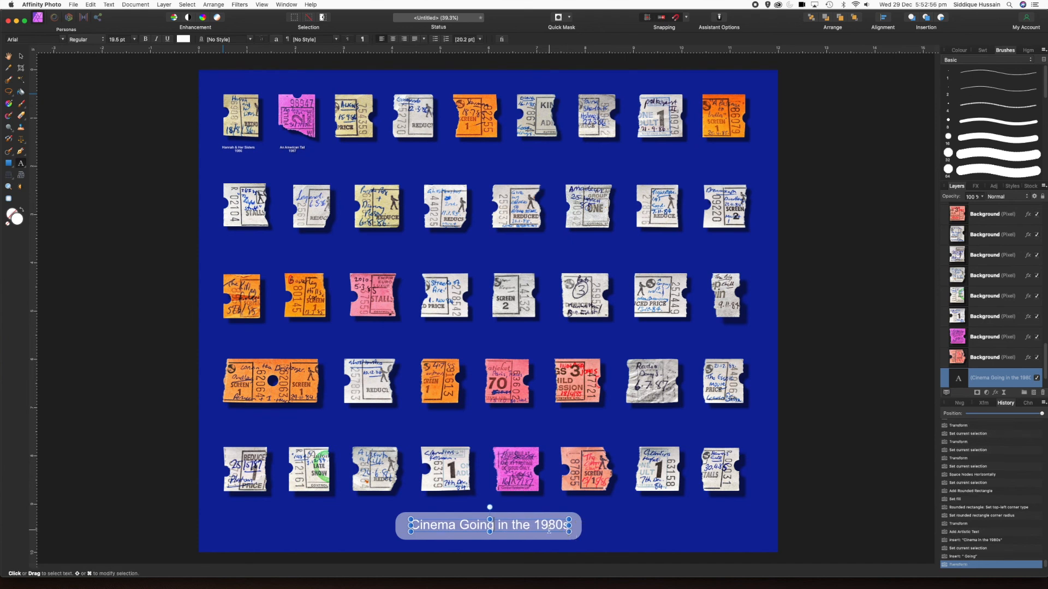
{"action": "left_click", "coordinate": [21, 57]}
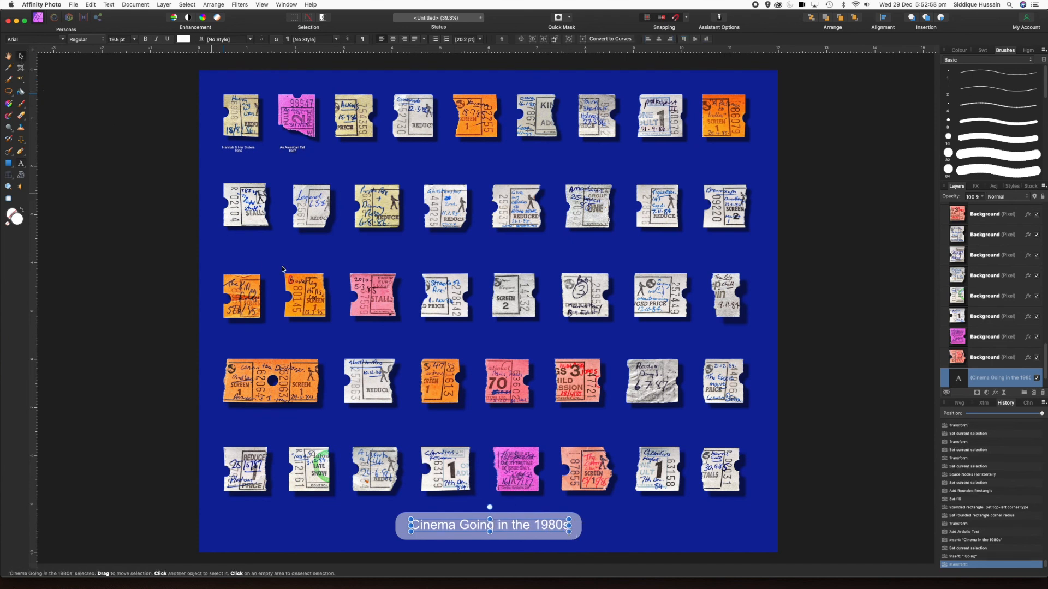
{"action": "left_click_drag", "start_coordinate": [509, 526], "coordinate": [497, 528]}
{"action": "left_click", "coordinate": [749, 525]}
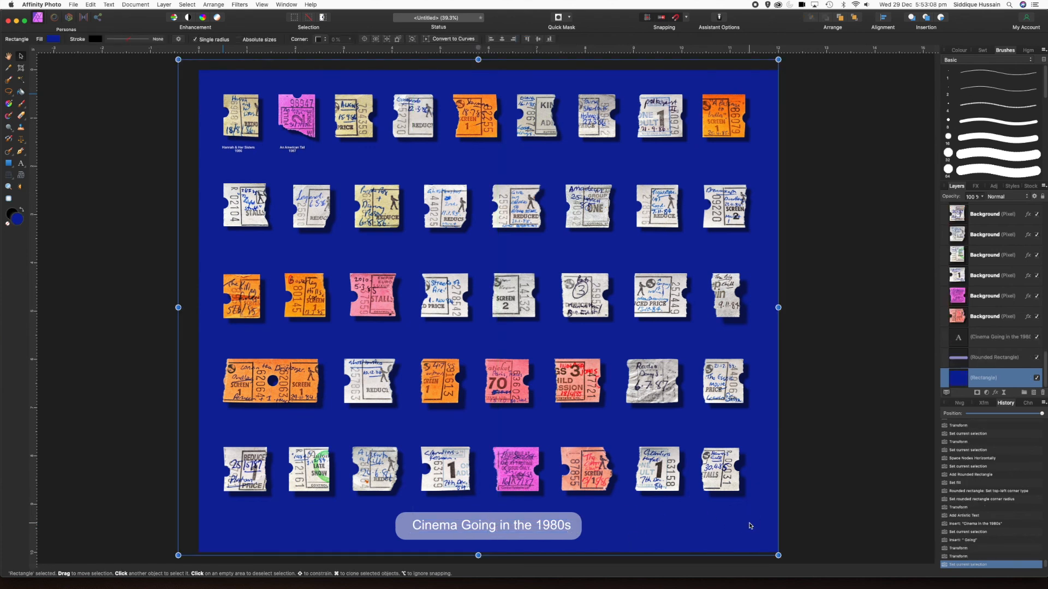
- Apply a solid stroke 0.9 pt wide to the rounded rectangle behind the title
{"action": "scroll", "coordinate": [457, 537], "scroll_direction": "up", "scroll_amount": 2}
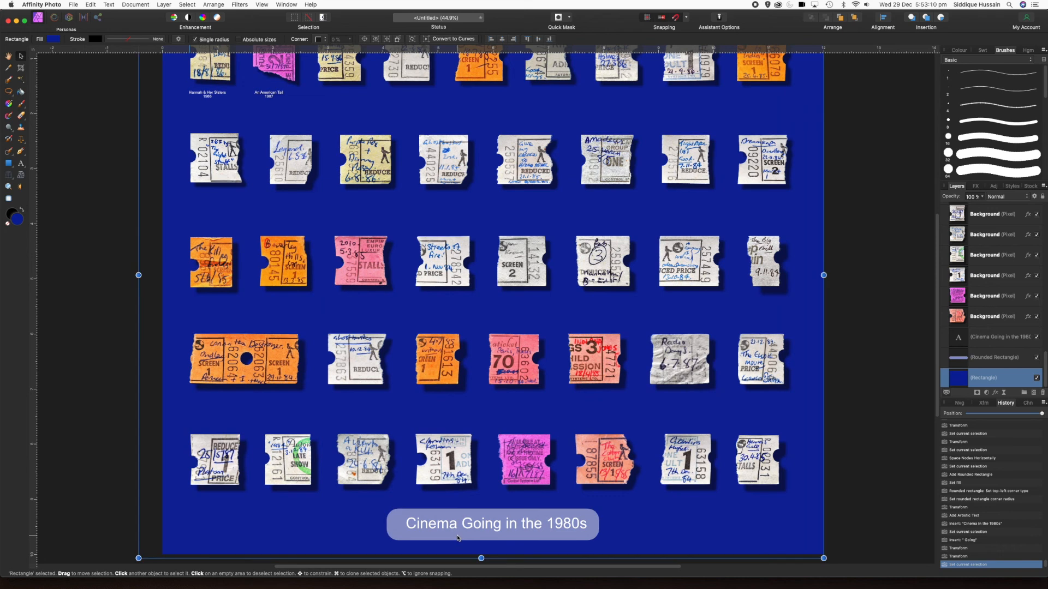
{"action": "scroll", "coordinate": [460, 531], "scroll_direction": "down", "scroll_amount": 2}
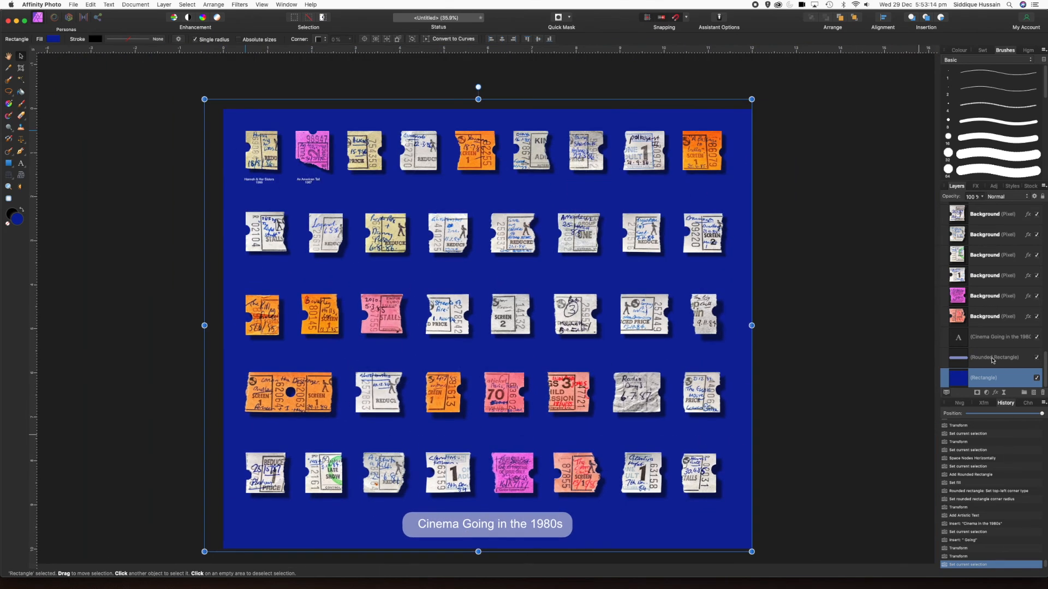
{"action": "left_click", "coordinate": [992, 359]}
{"action": "left_click", "coordinate": [150, 39]}
{"action": "left_click", "coordinate": [144, 55]}
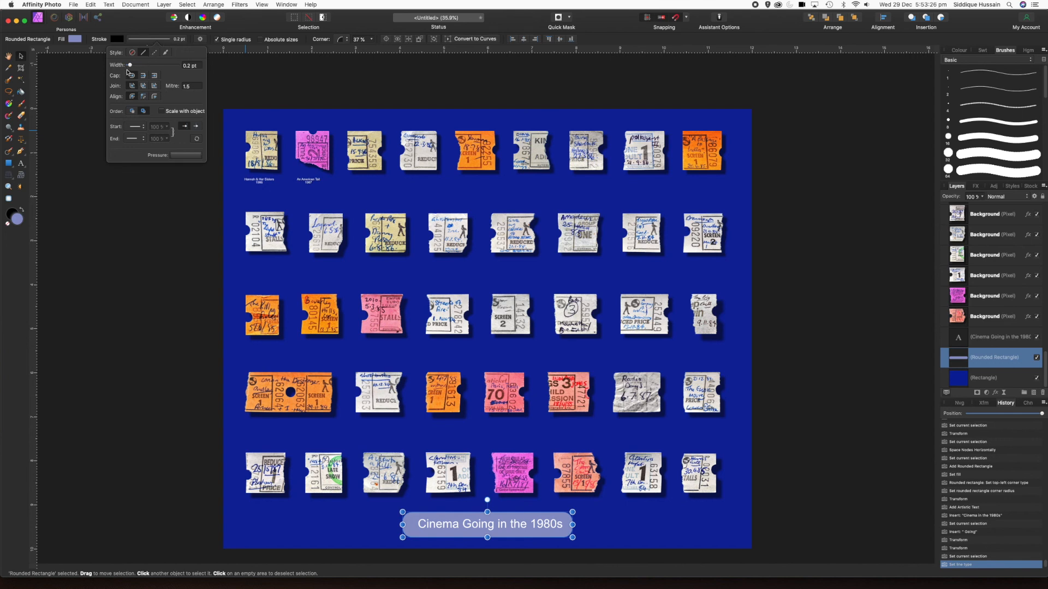
{"action": "left_click_drag", "start_coordinate": [130, 65], "coordinate": [138, 68]}
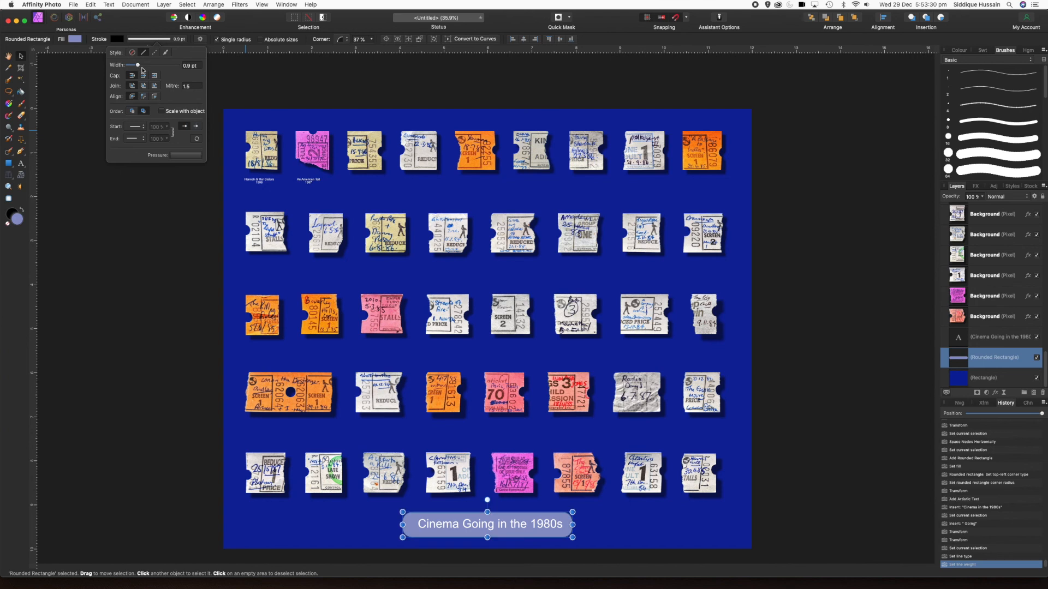
- Set the stroke colour of the rounded rectangle behind the title to white
{"action": "left_click", "coordinate": [120, 39]}
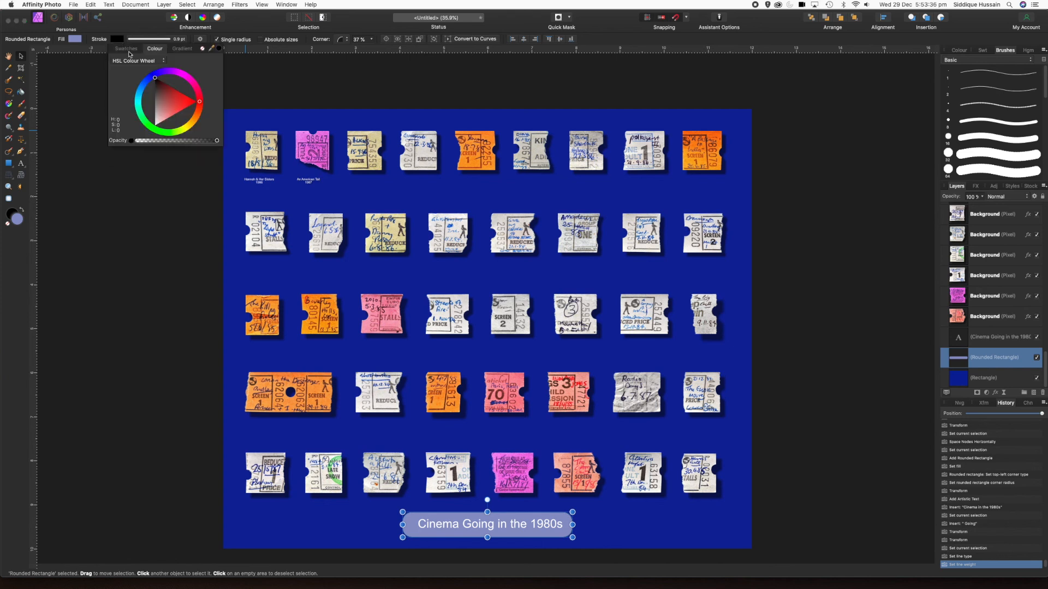
{"action": "left_click_drag", "start_coordinate": [156, 80], "coordinate": [155, 131]}
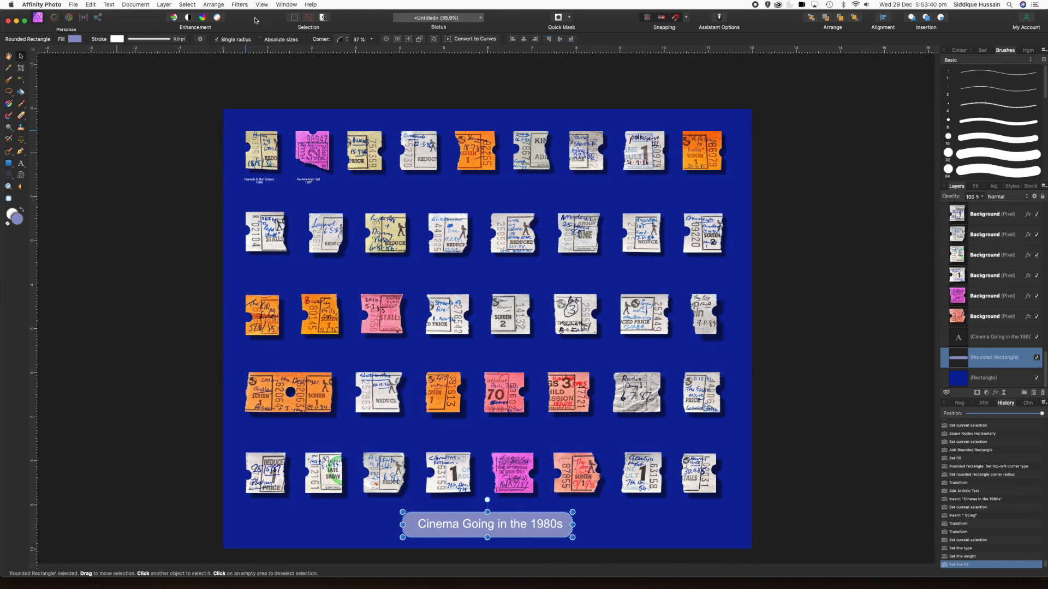
{"action": "left_click", "coordinate": [8, 56]}
{"action": "scroll", "coordinate": [500, 348], "scroll_direction": "up", "scroll_amount": 4}
{"action": "scroll", "coordinate": [499, 347], "scroll_direction": "down", "scroll_amount": 4}
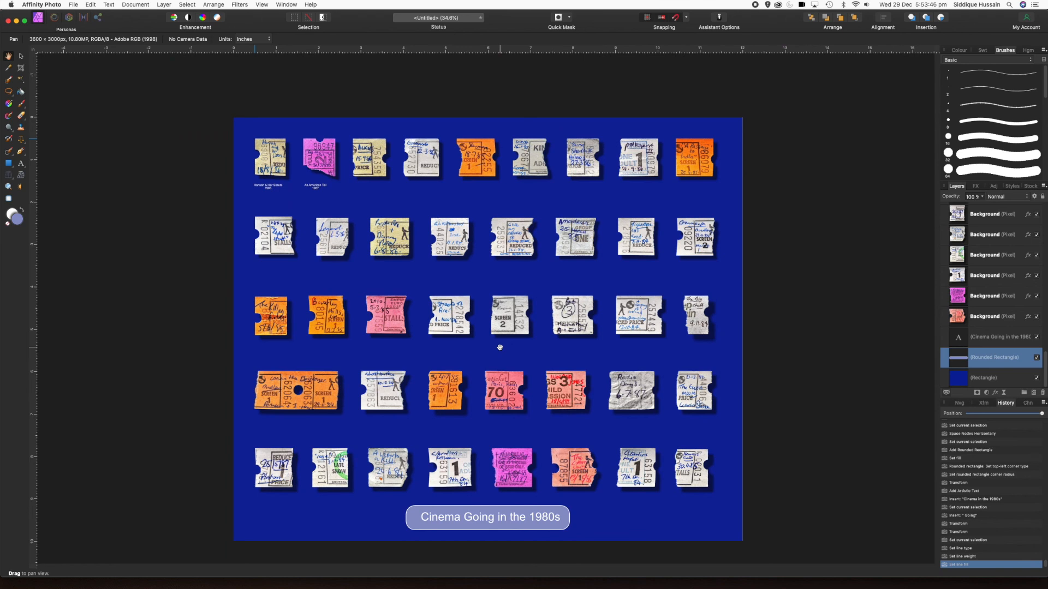
{"action": "scroll", "coordinate": [499, 347], "scroll_direction": "up", "scroll_amount": 2}
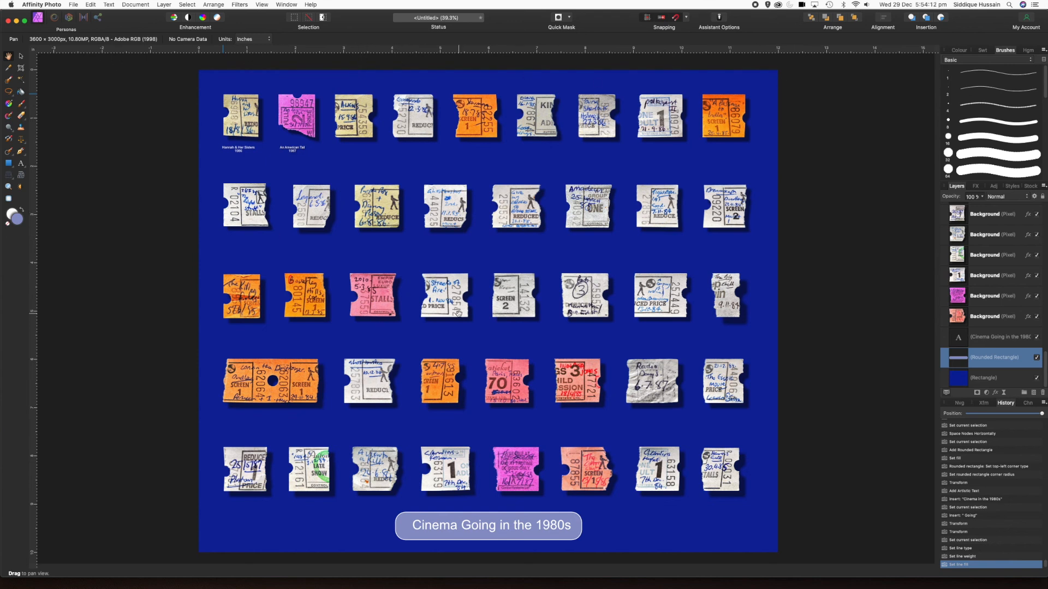
- Add an Outline effect to the blue background rectangle, aligned Inside with a radius of 56.2 px
{"action": "left_click", "coordinate": [987, 381]}
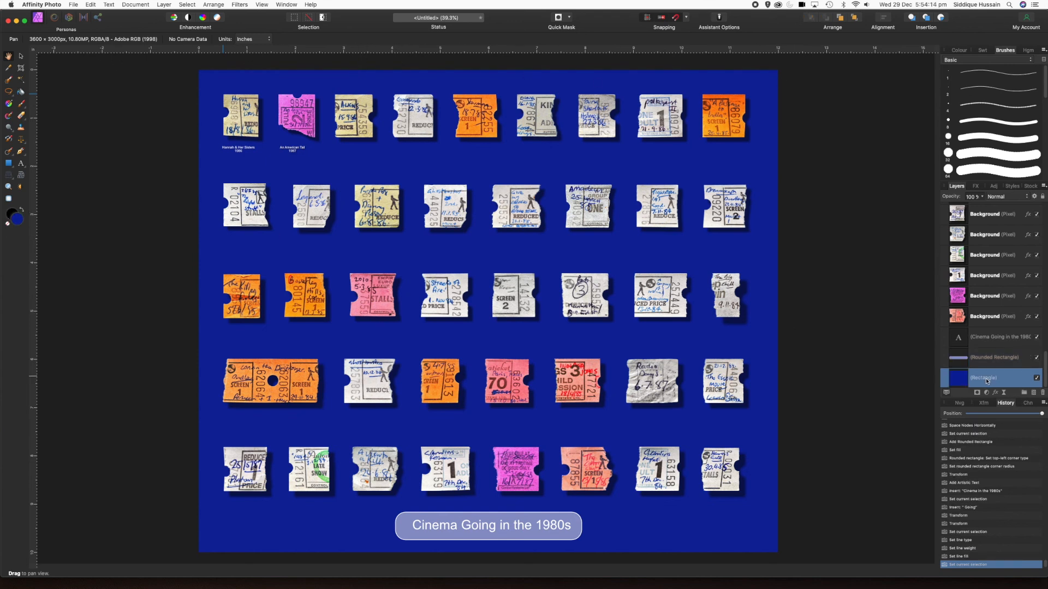
{"action": "left_click", "coordinate": [975, 186]}
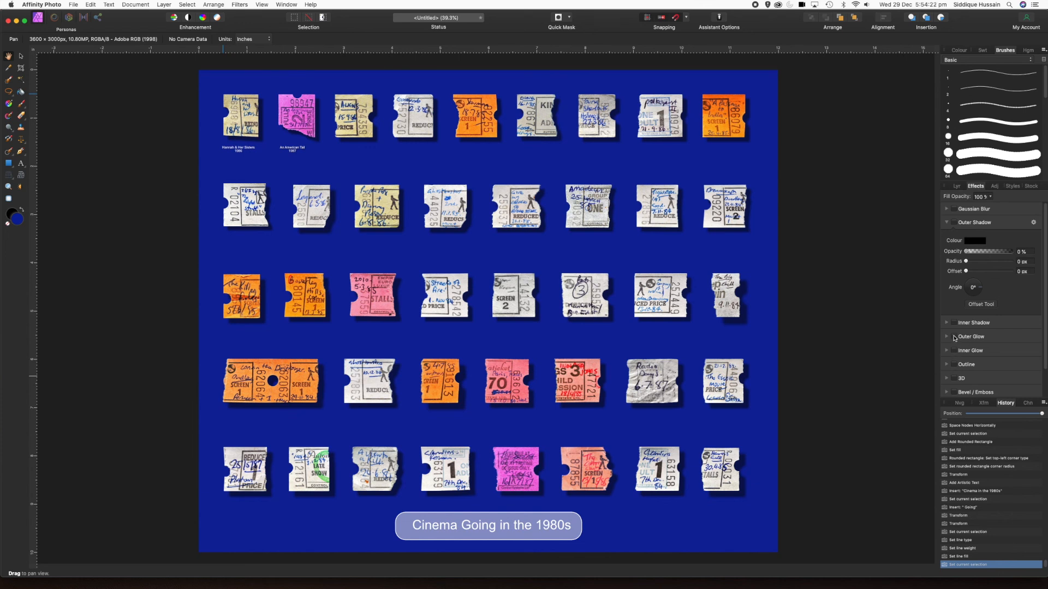
{"action": "left_click", "coordinate": [953, 365]}
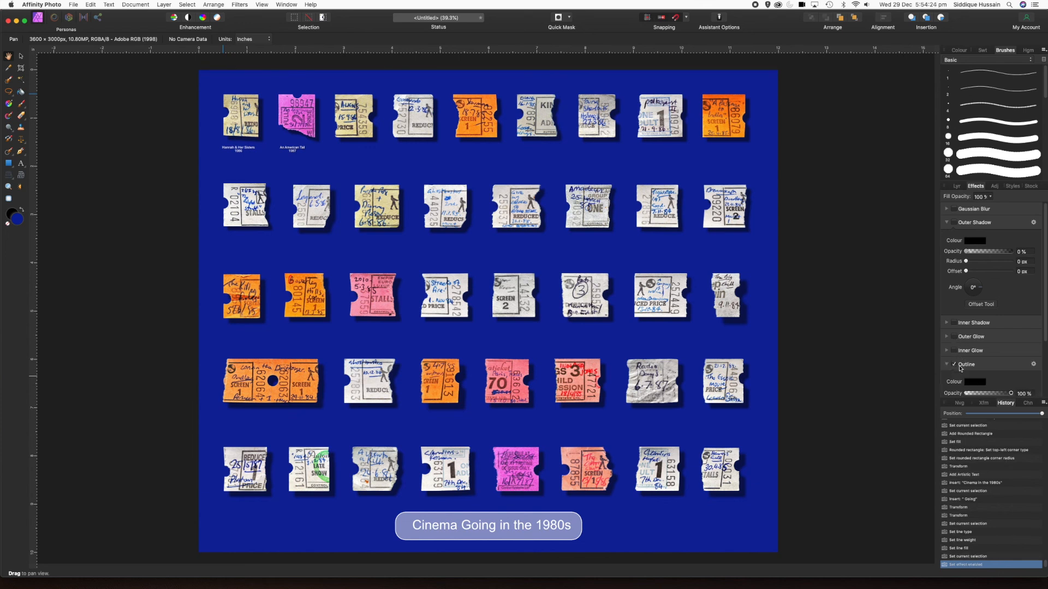
{"action": "left_click", "coordinate": [1034, 364]}
{"action": "left_click_drag", "start_coordinate": [745, 254], "coordinate": [911, 85]}
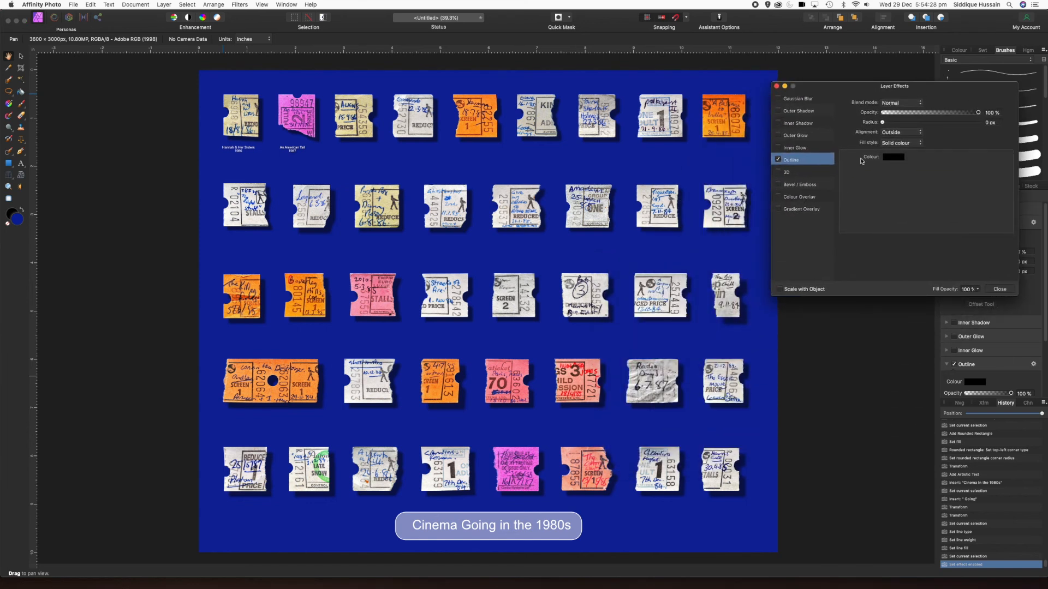
{"action": "left_click", "coordinate": [906, 132]}
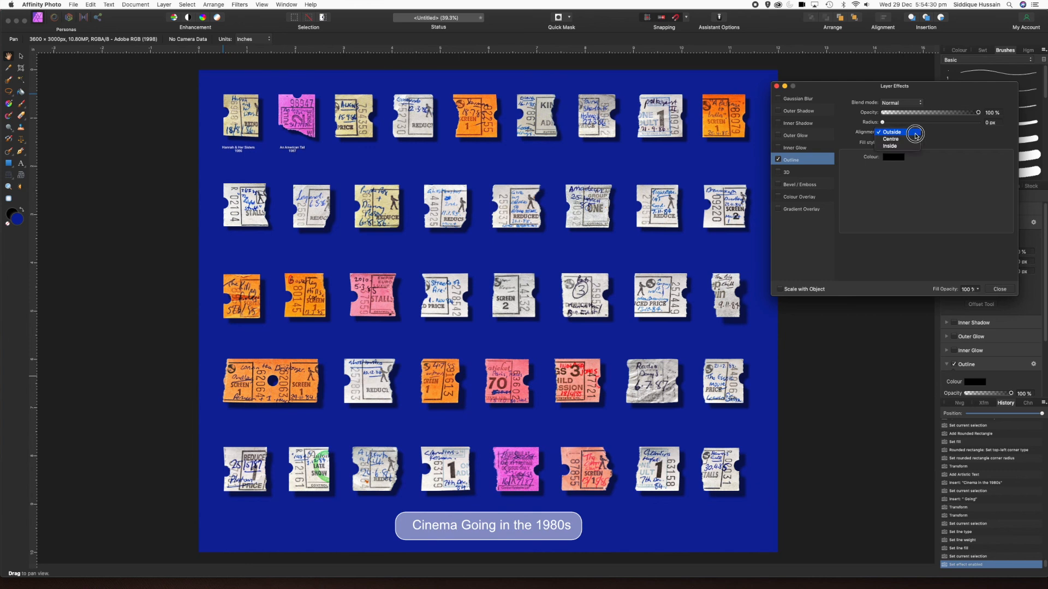
{"action": "left_click", "coordinate": [897, 124]}
{"action": "left_click_drag", "start_coordinate": [884, 123], "coordinate": [969, 124]}
- Set the background rectangle's outline to white and close the layer effects
{"action": "left_click", "coordinate": [895, 158]}
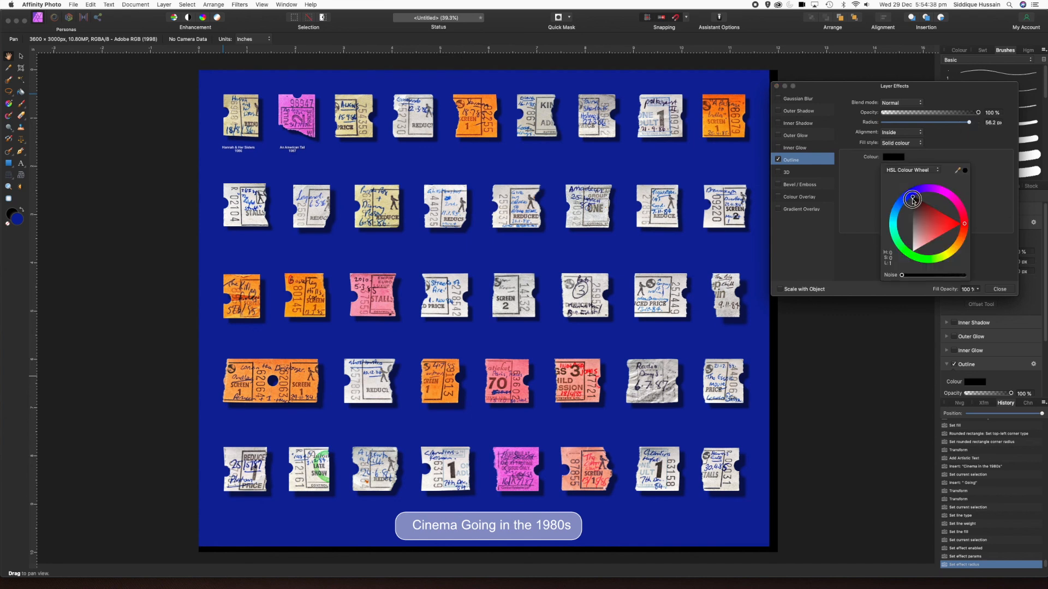
{"action": "left_click_drag", "start_coordinate": [913, 198], "coordinate": [912, 251]}
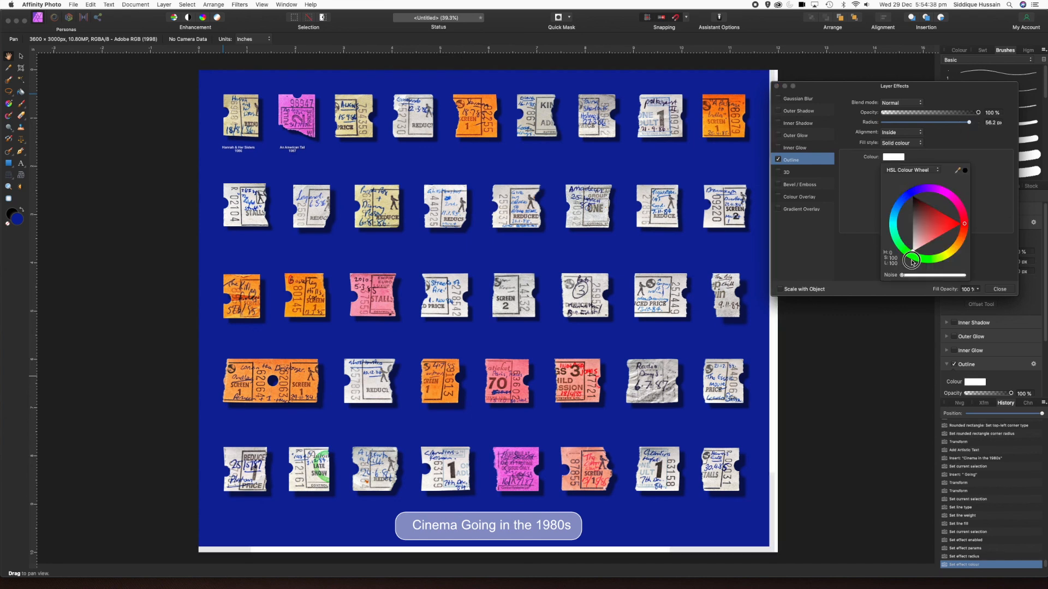
{"action": "left_click", "coordinate": [993, 289]}
{"action": "left_click", "coordinate": [994, 289]}
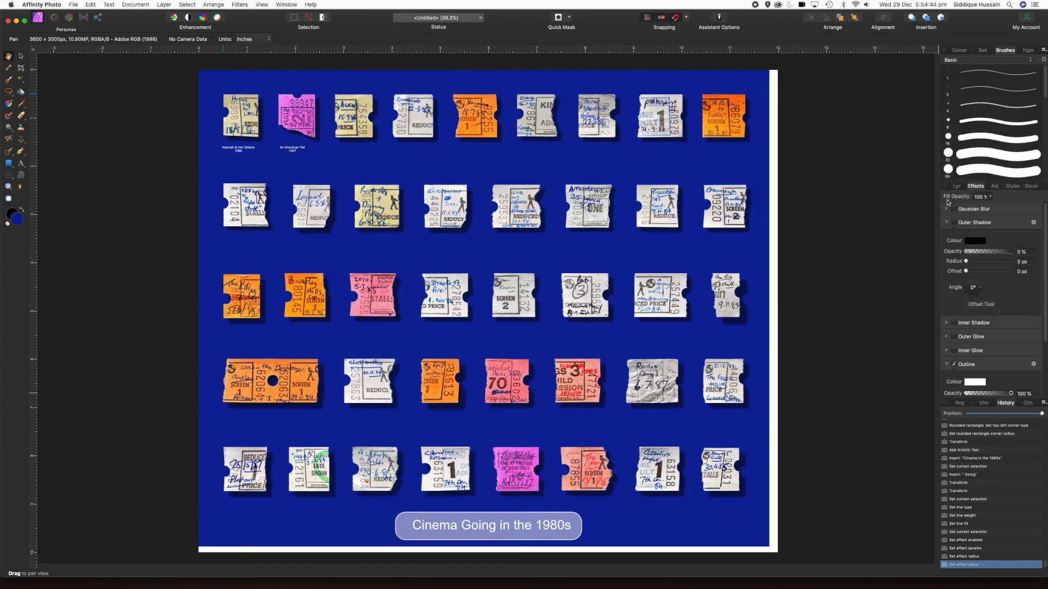
- Resize the blue background rectangle to the canvas edges so its white outline frames all four sides
{"action": "left_click", "coordinate": [957, 186]}
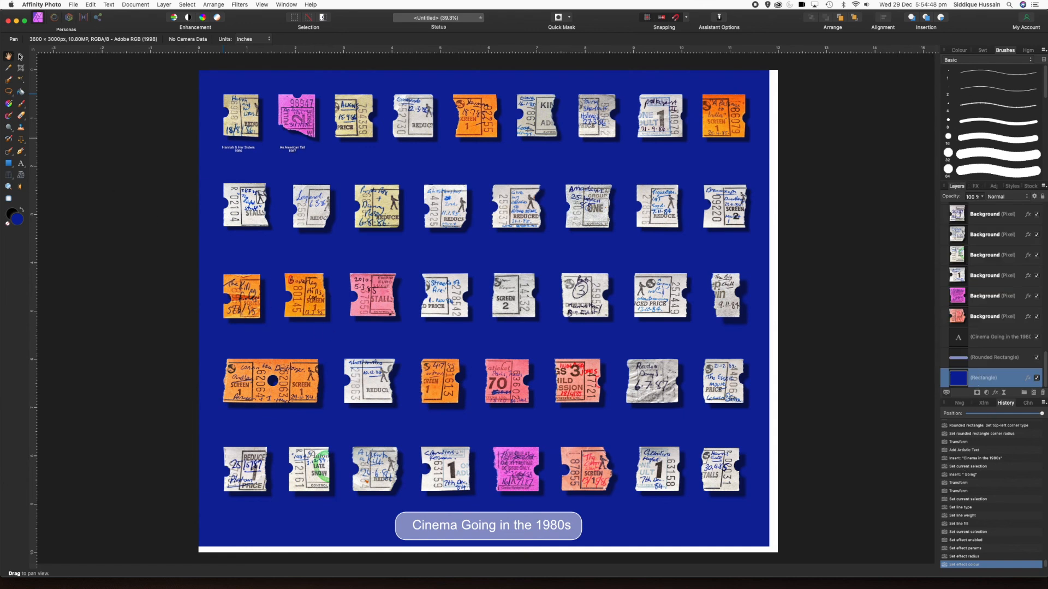
{"action": "left_click", "coordinate": [20, 57]}
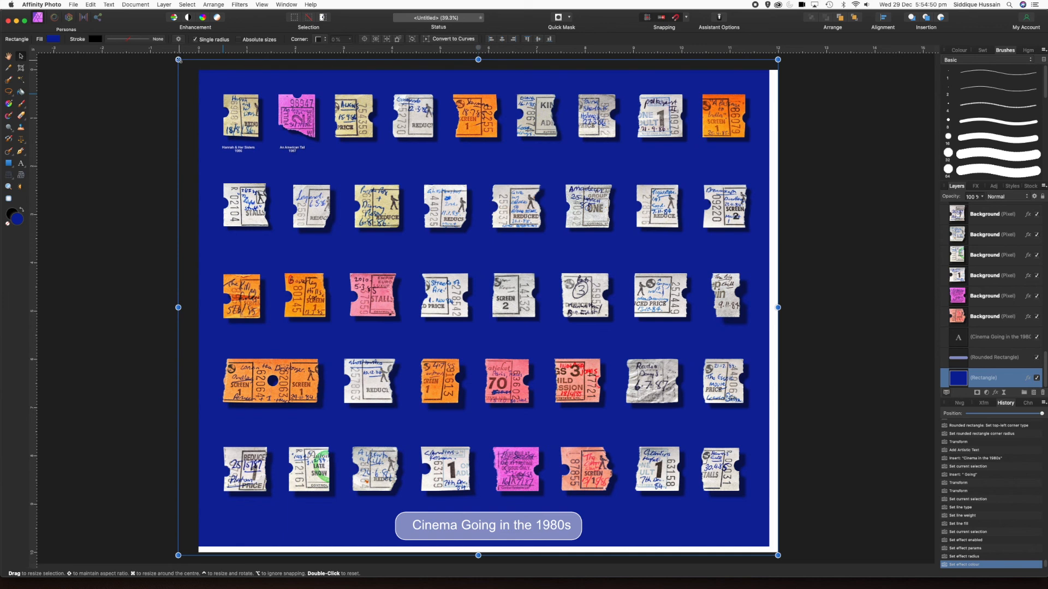
{"action": "left_click_drag", "start_coordinate": [178, 59], "coordinate": [199, 70]}
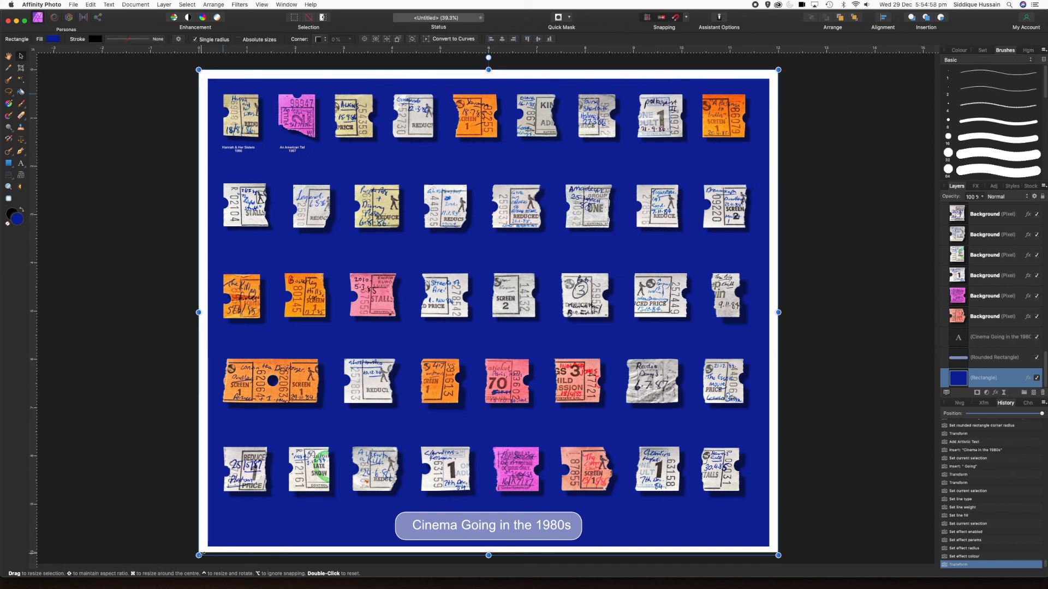
{"action": "left_click_drag", "start_coordinate": [198, 555], "coordinate": [201, 552]}
{"action": "left_click", "coordinate": [107, 416]}
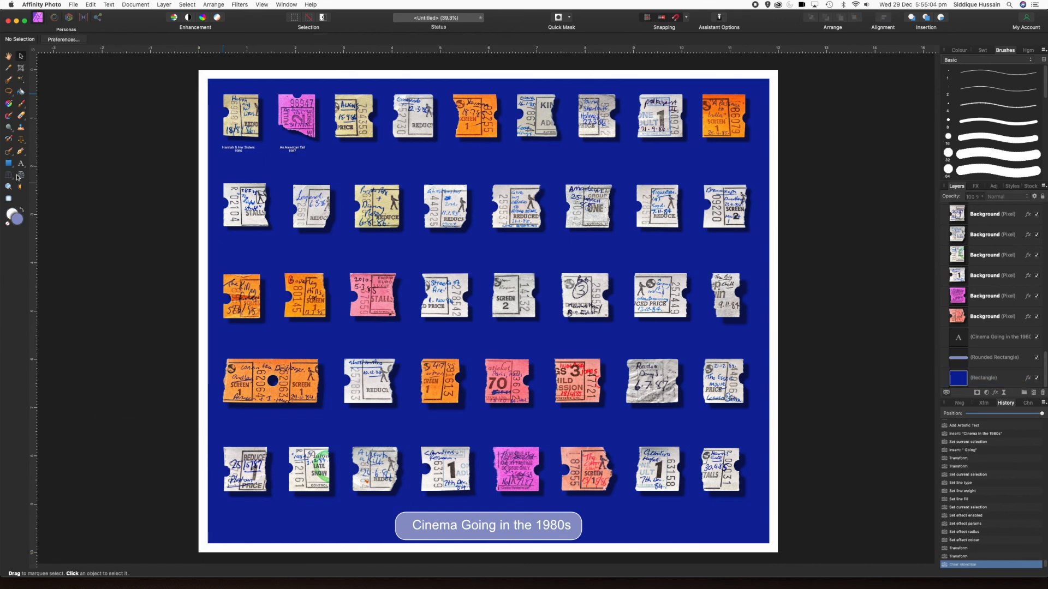
- Move the rounded rectangle and its title text up slightly, away from the white border
{"action": "left_click", "coordinate": [496, 523]}
{"action": "left_click", "coordinate": [504, 518]}
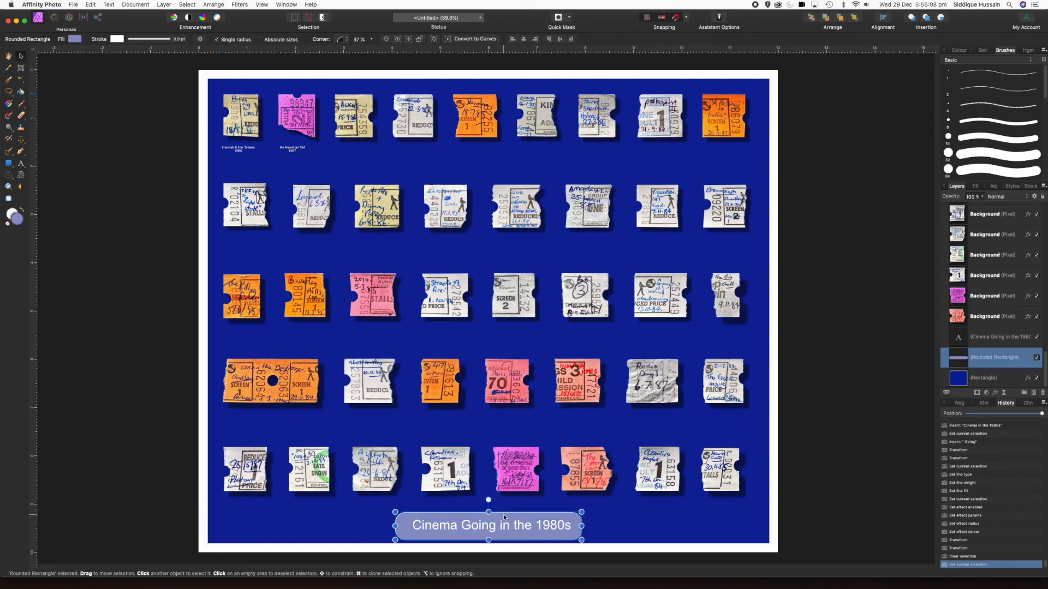
{"action": "left_click_drag", "start_coordinate": [503, 514], "coordinate": [502, 521]}
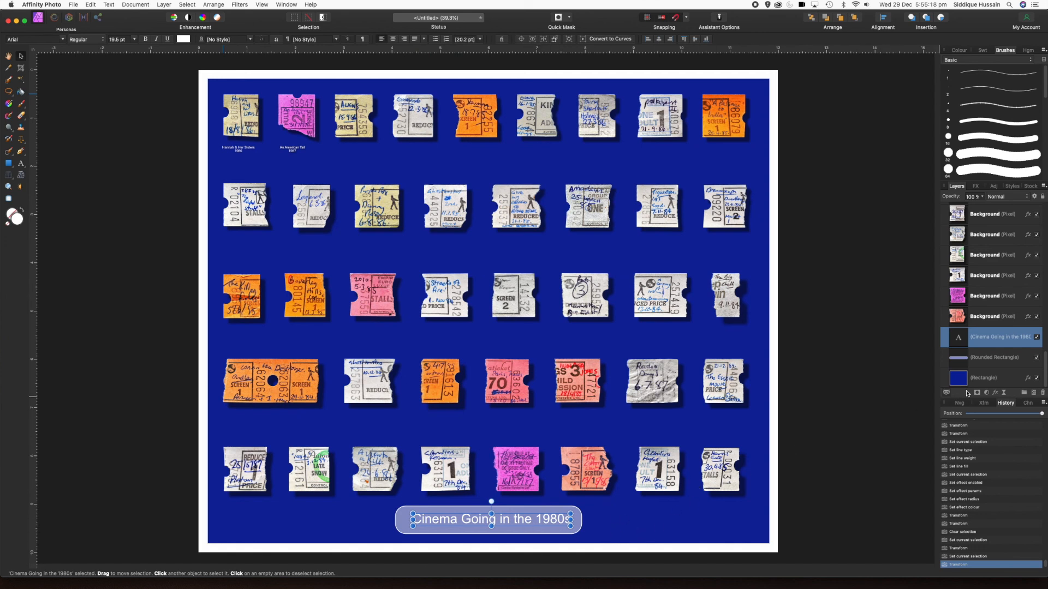
- Group the "Cinema Going in the 1980s" text with the rounded rectangle
{"action": "left_click", "coordinate": [979, 361]}
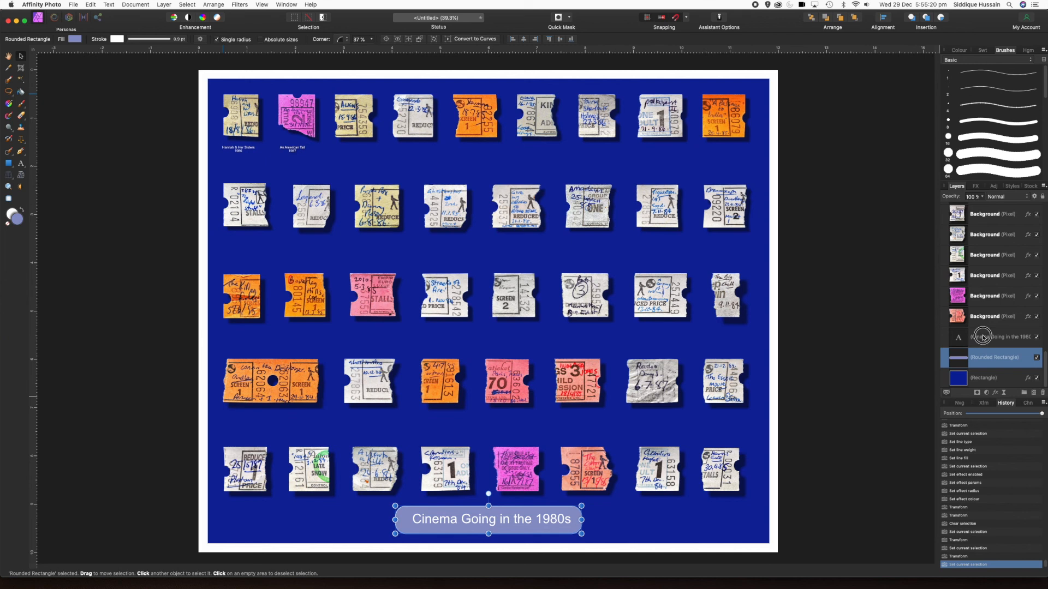
{"action": "left_click", "coordinate": [983, 339]}
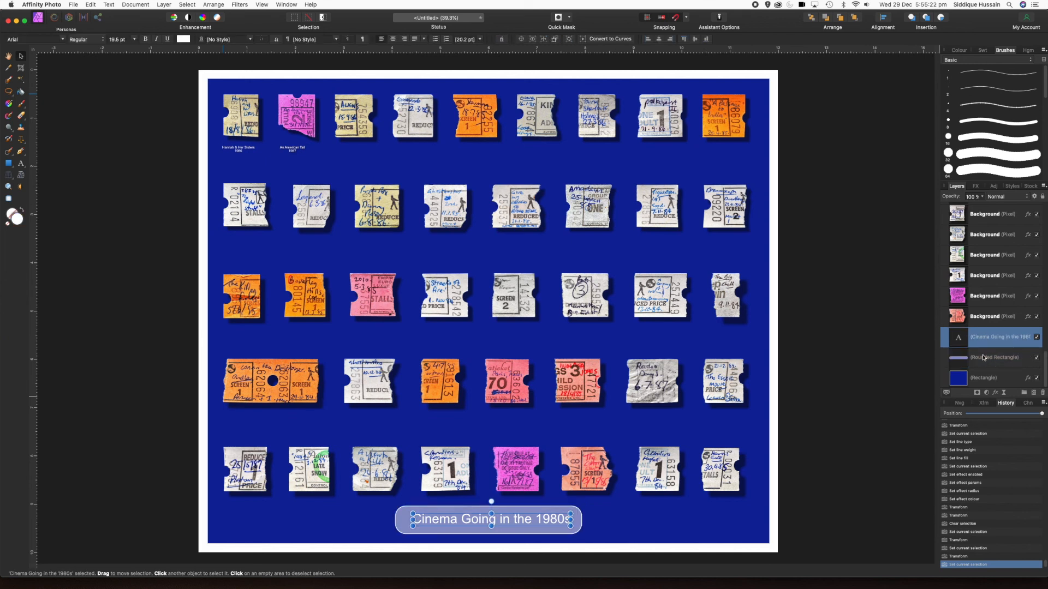
{"action": "left_click", "coordinate": [983, 357], "text": "shift"}
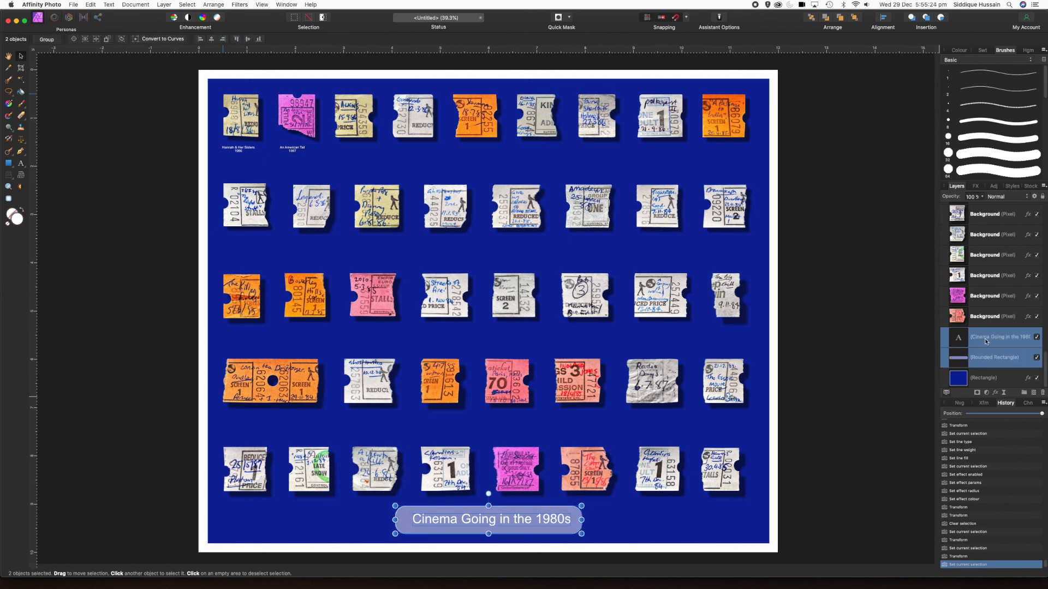
{"action": "right_click", "coordinate": [988, 339]}
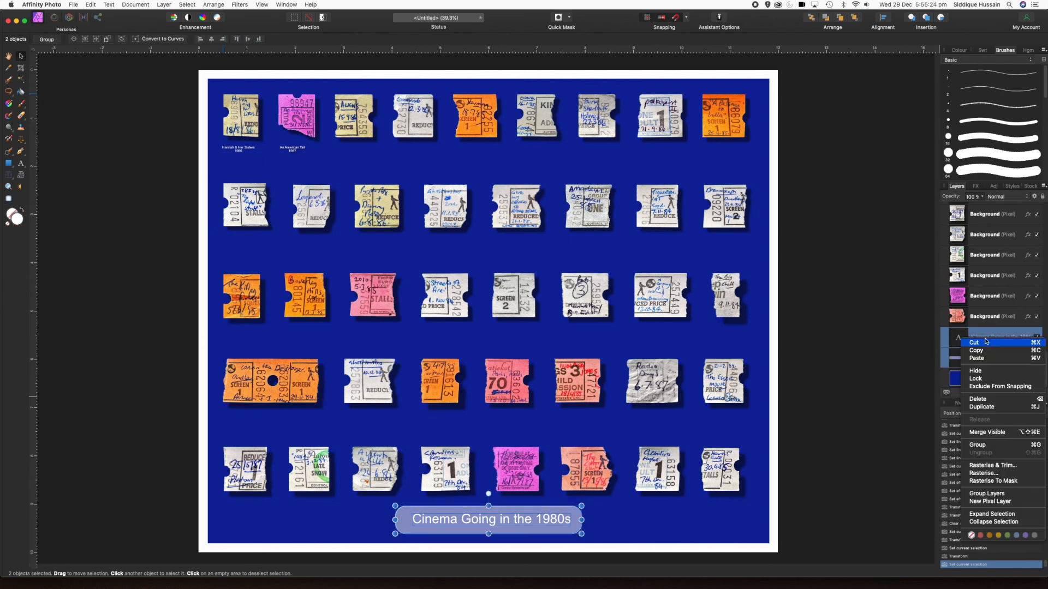
{"action": "left_click", "coordinate": [982, 445]}
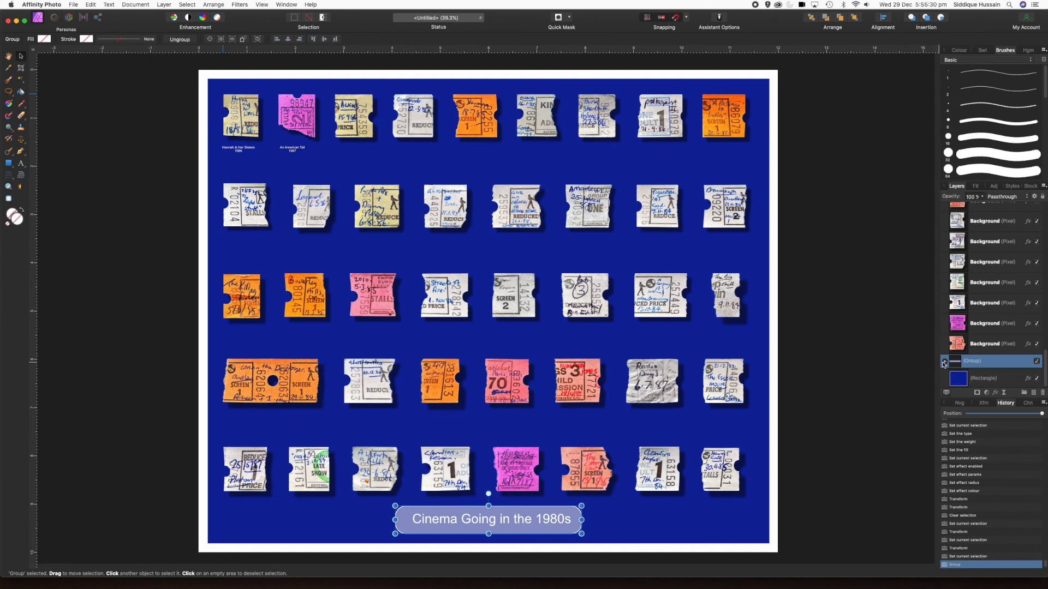
- Scale the title banner group down slightly and reposition it near the horizontal centre below the last ticket row
{"action": "mouse_move", "coordinate": [543, 518]}
{"action": "left_mouse_down"}
{"action": "mouse_move", "coordinate": [502, 508]}
{"action": "mouse_move", "coordinate": [530, 396]}
{"action": "mouse_move", "coordinate": [574, 431]}
{"action": "mouse_move", "coordinate": [528, 522]}
{"action": "mouse_move", "coordinate": [679, 421]}
{"action": "mouse_move", "coordinate": [546, 466]}
{"action": "mouse_move", "coordinate": [715, 437]}
{"action": "mouse_move", "coordinate": [706, 454]}
{"action": "mouse_move", "coordinate": [555, 502]}
{"action": "left_mouse_up"}
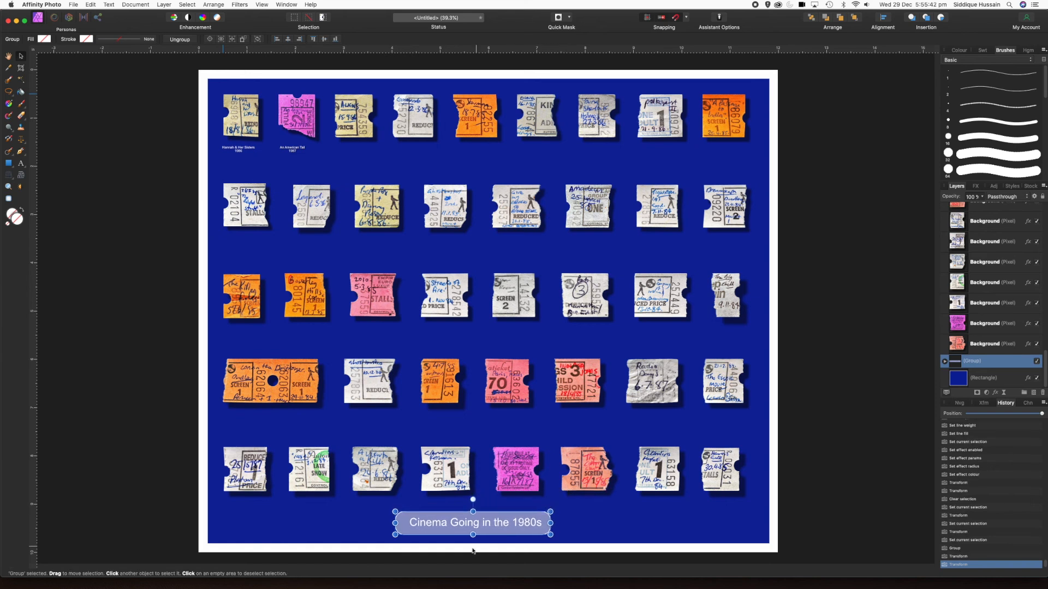
{"action": "left_click_drag", "start_coordinate": [469, 522], "coordinate": [491, 520]}
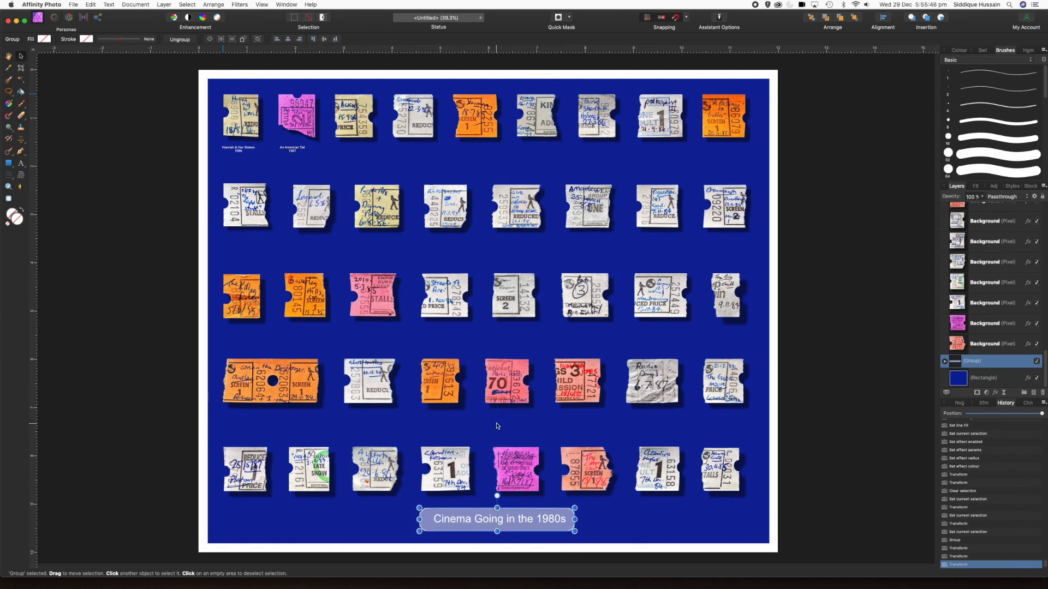
{"action": "left_click", "coordinate": [513, 425]}
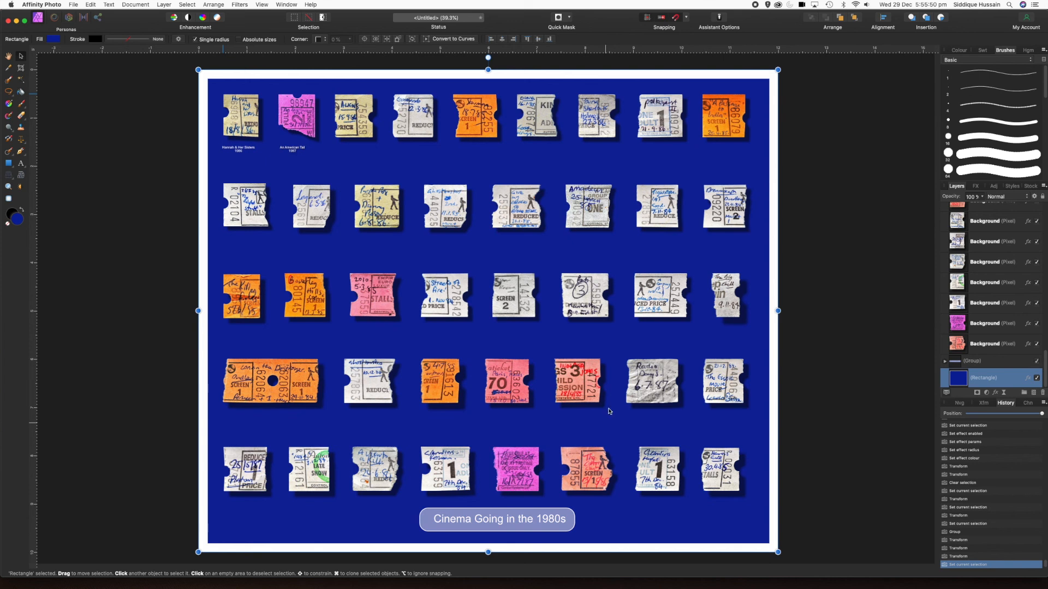